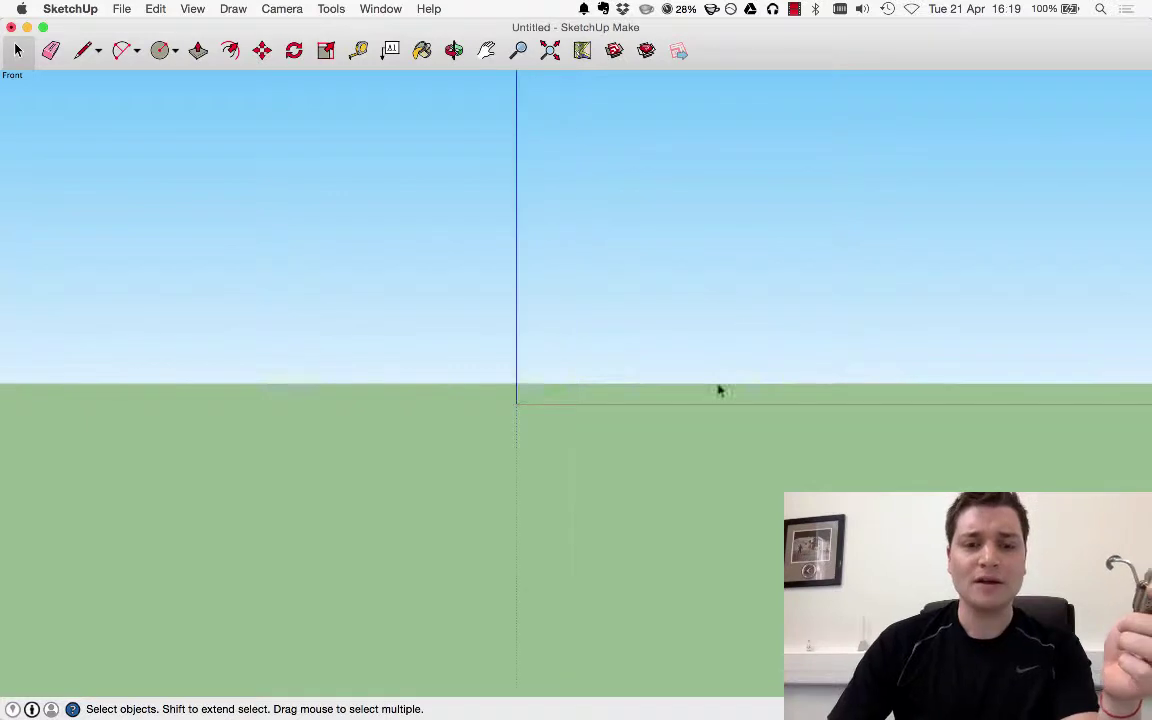
Switch the camera to parallel projection and draw a vertical line from the origin up along the blue axis.
left_click(282, 8)
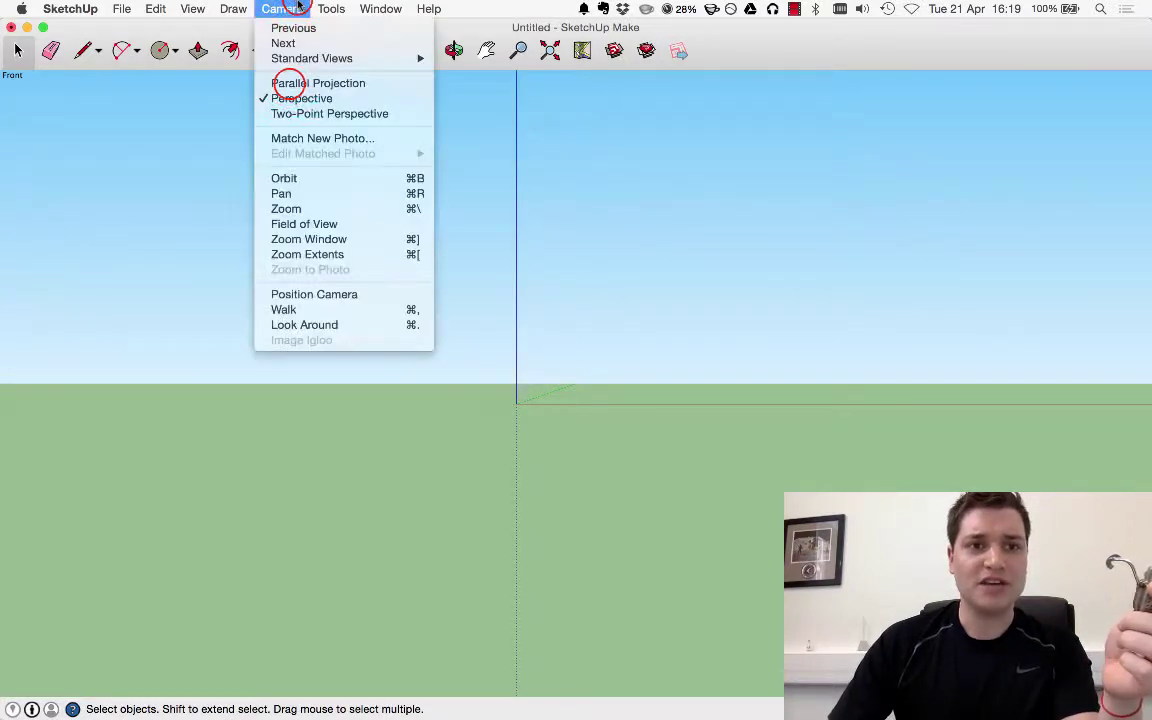
left_click(290, 81)
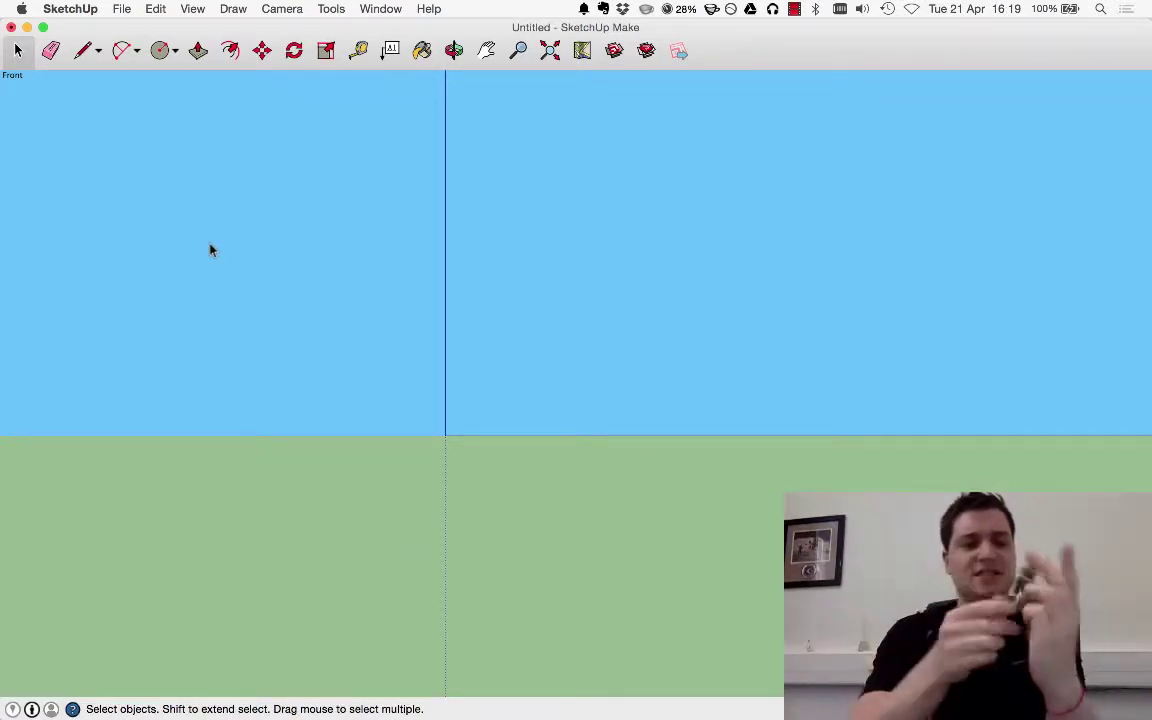
left_click(85, 50)
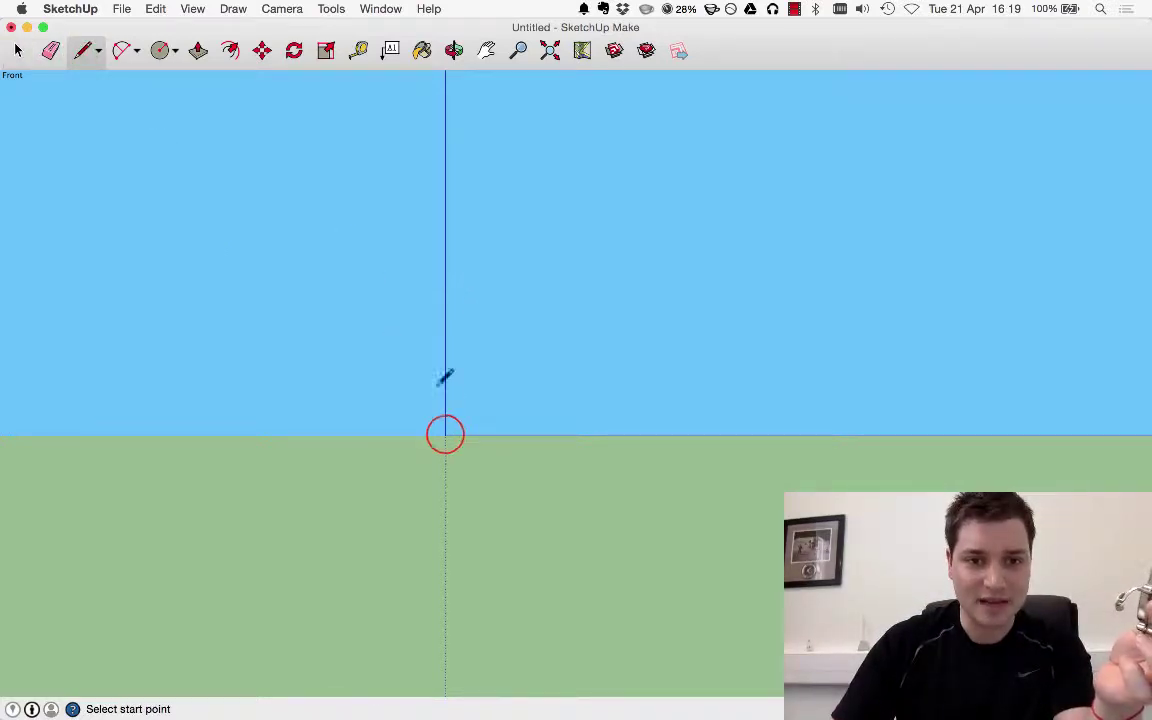
left_click(445, 433)
left_click(444, 225)
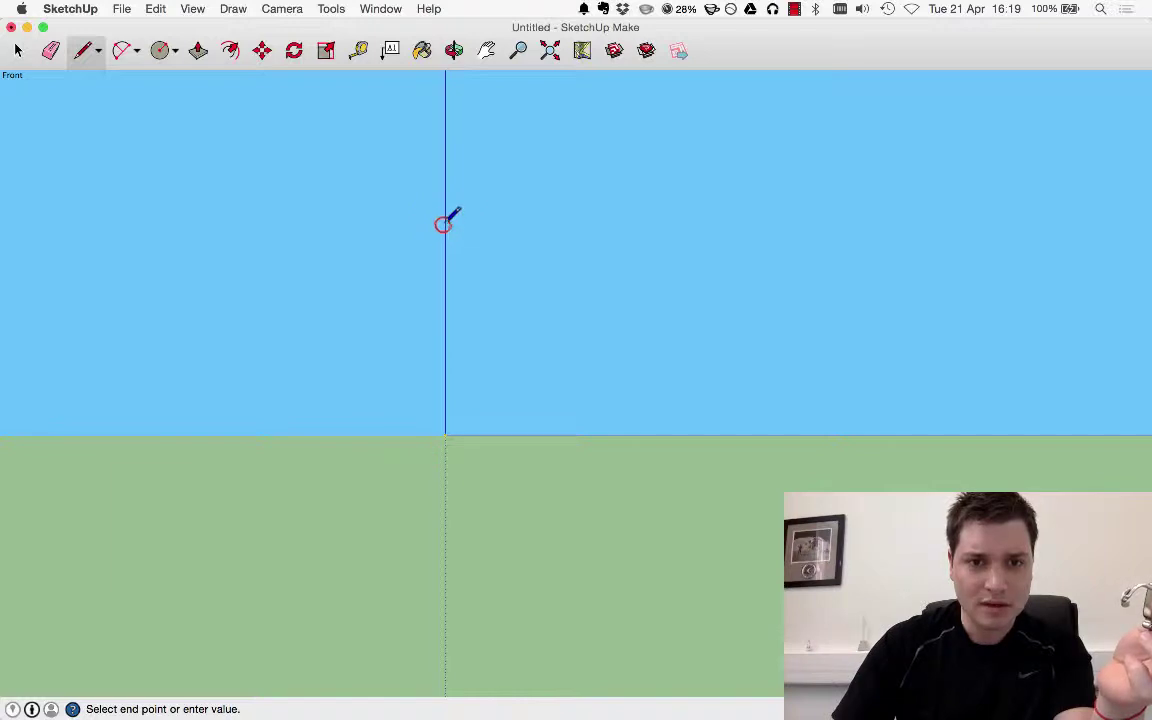
key("Escape")
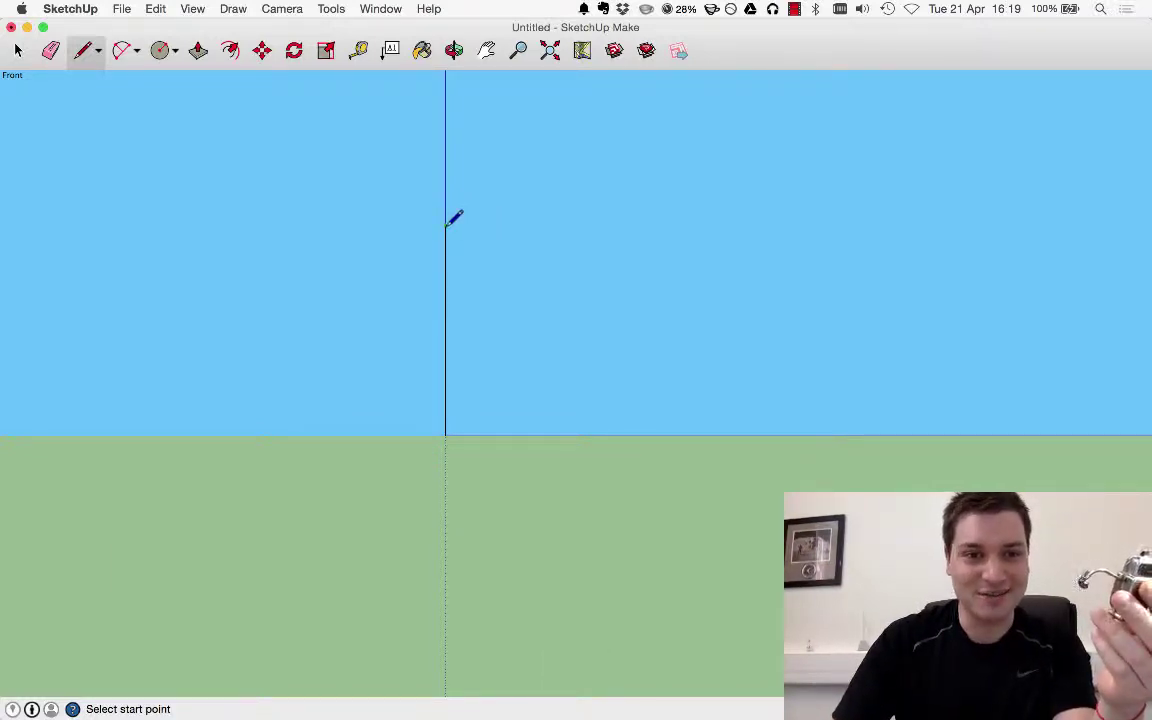
Draw a short horizontal top edge outward from the vertical line's upper end, with a short vertical drop at its outer end.
left_click(446, 226)
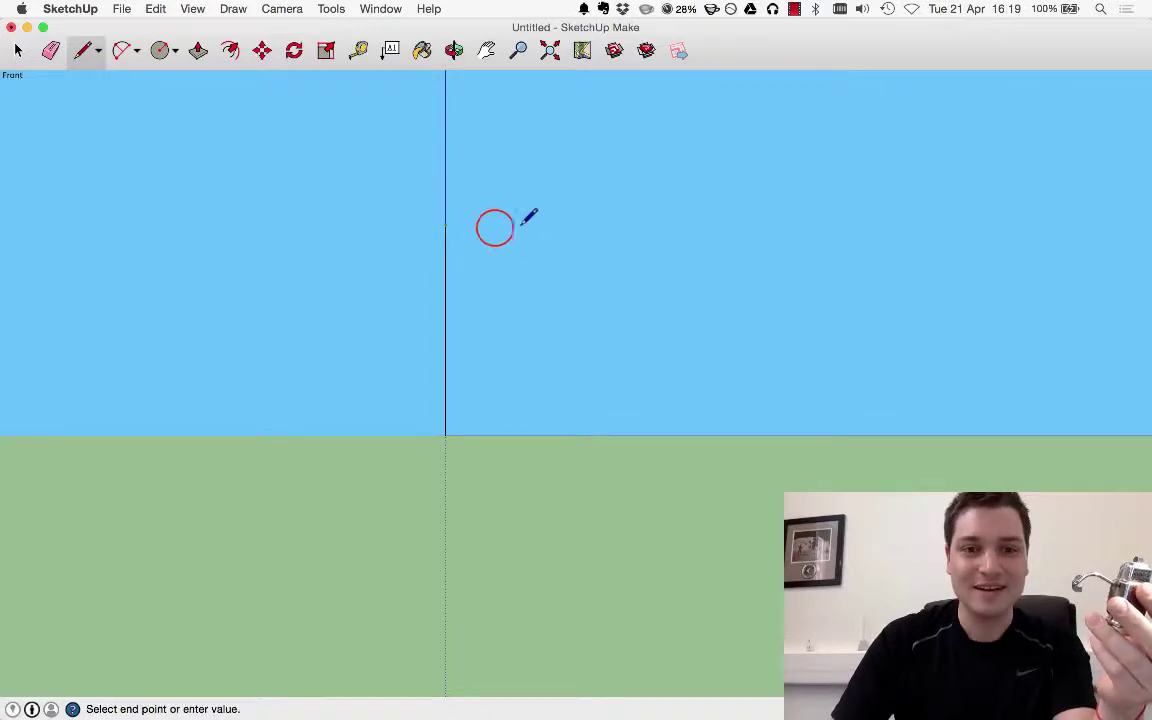
left_click(495, 227)
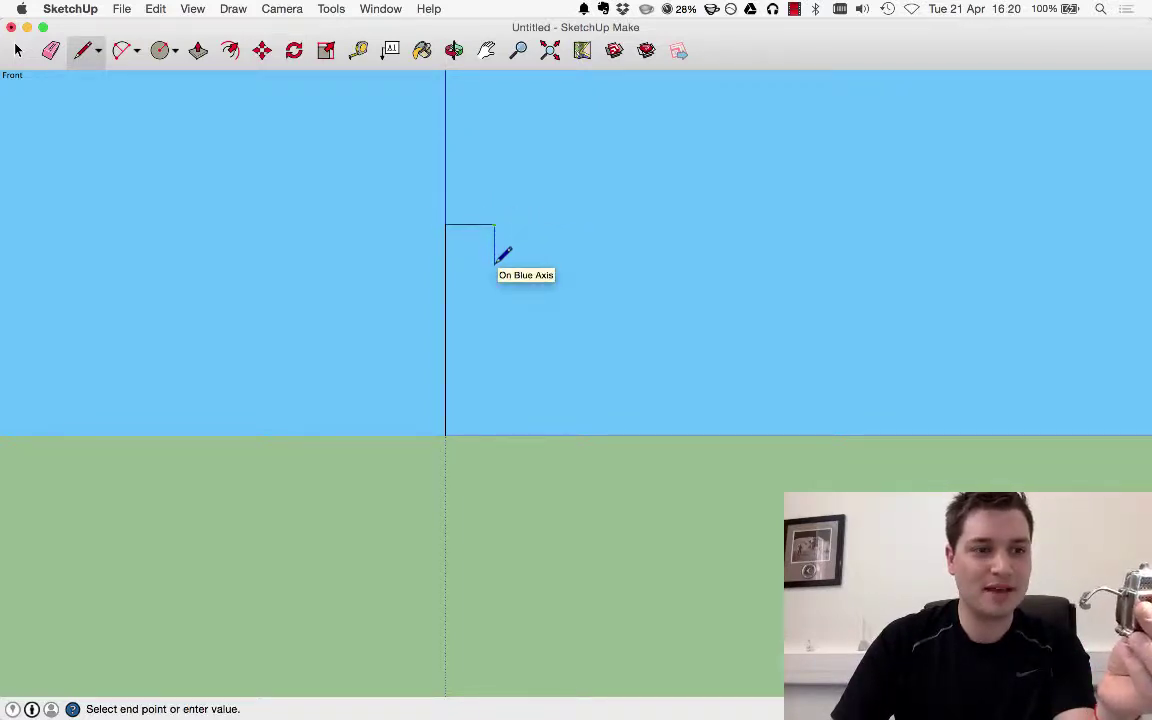
left_click(496, 234)
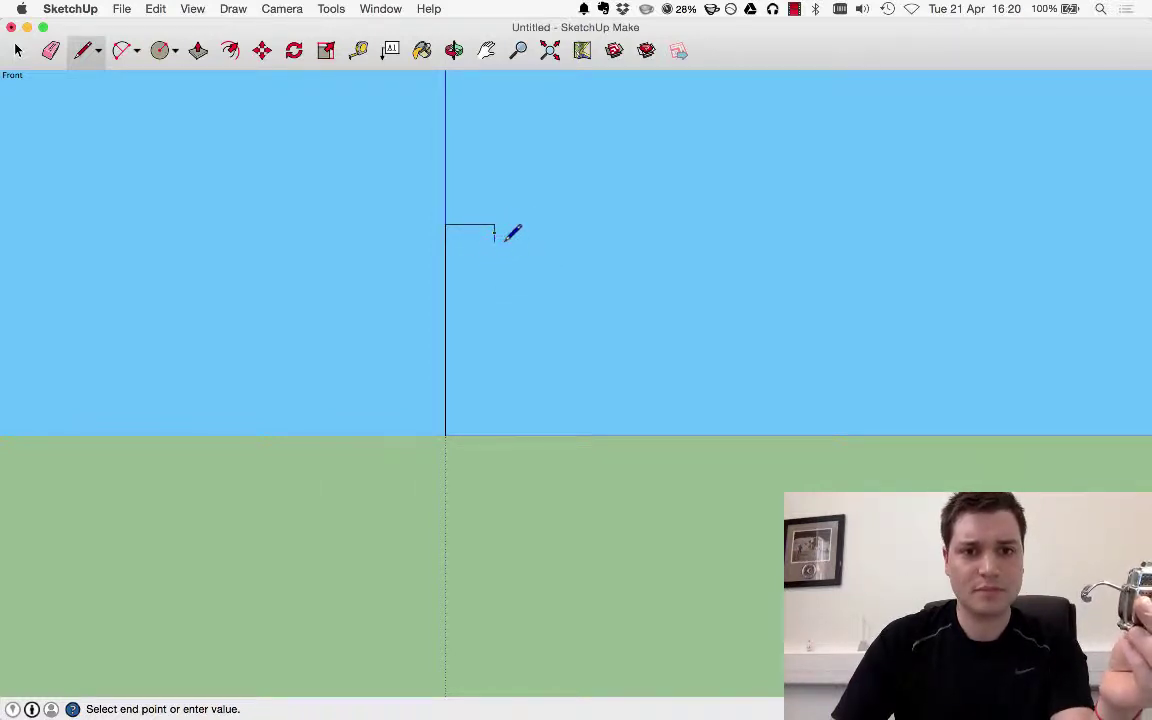
scroll(507, 240, "up", 5)
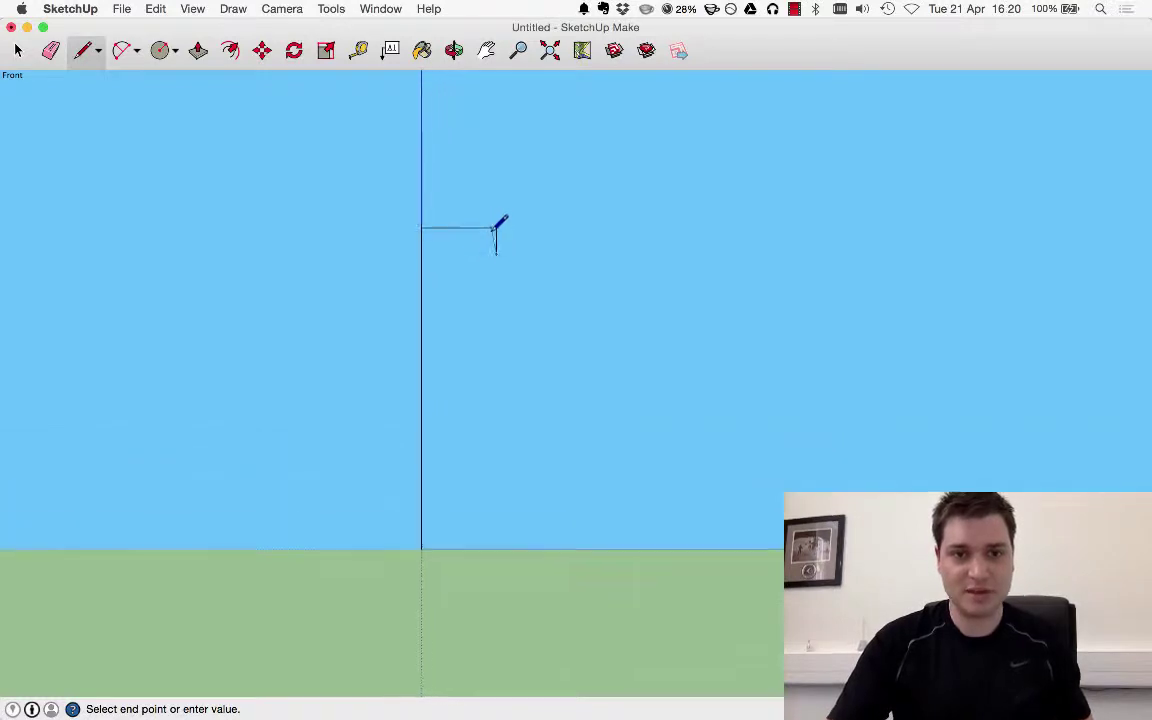
key("Escape")
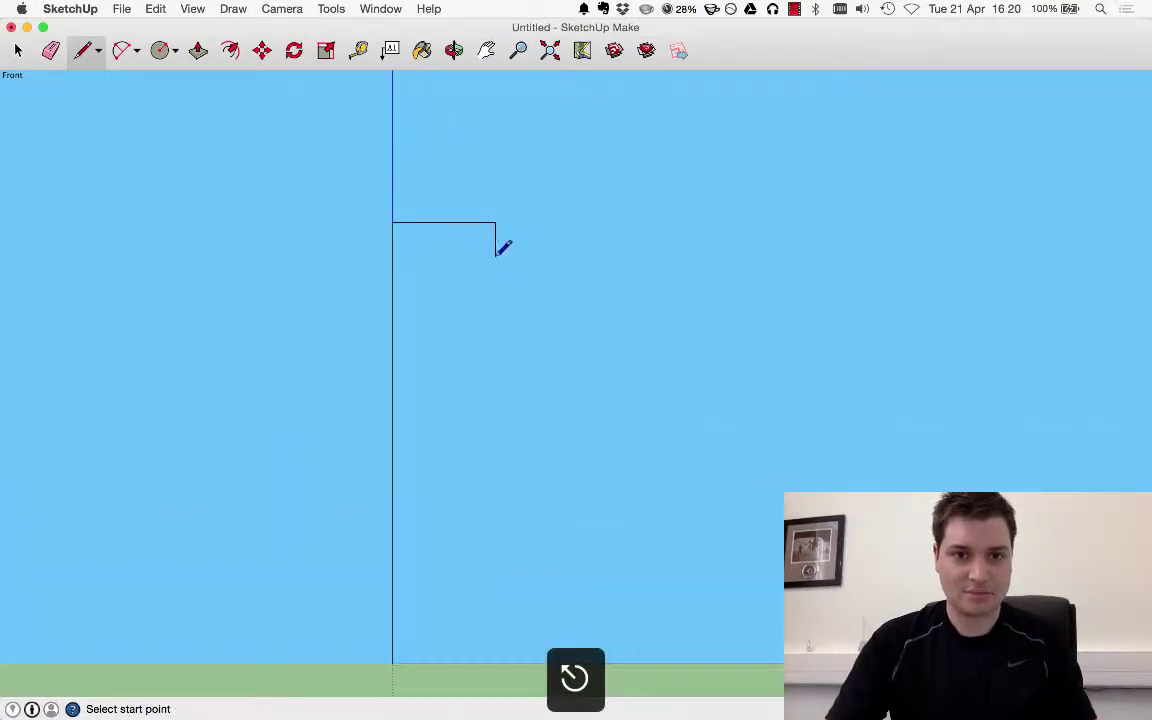
left_click(495, 244)
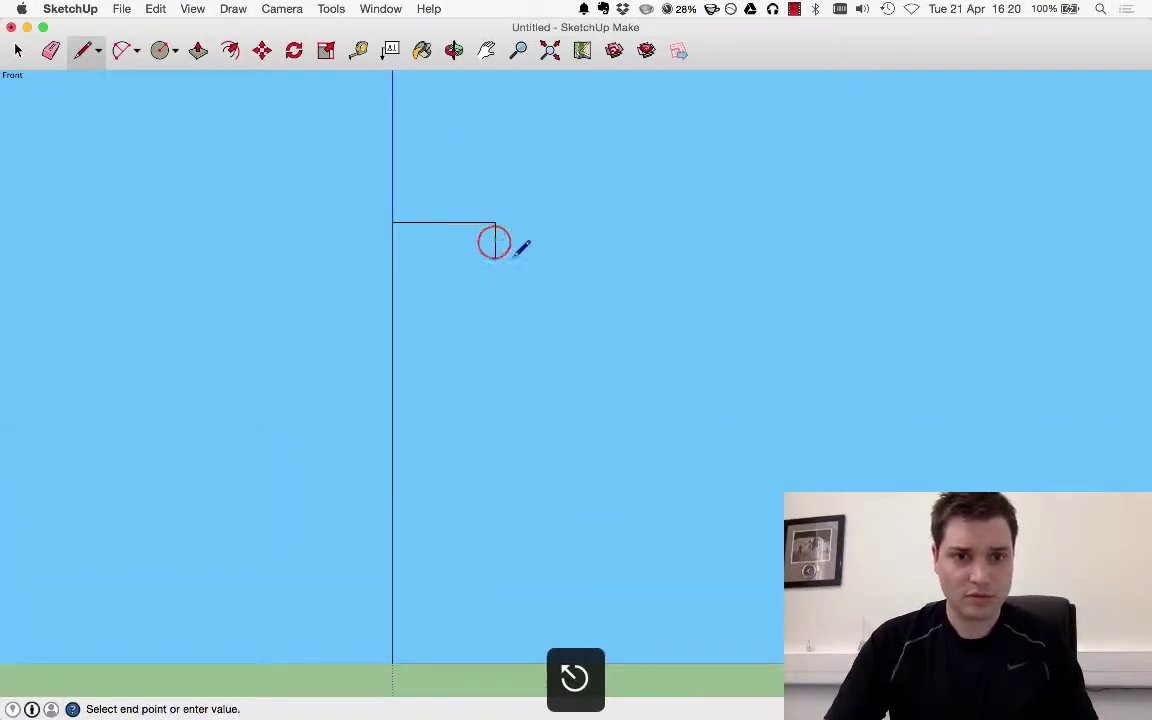
left_click(495, 258)
key("Escape")
Draw the small upper bulge from partway down the drop, sloping out, down and back in to a short vertical neck.
left_click(495, 238)
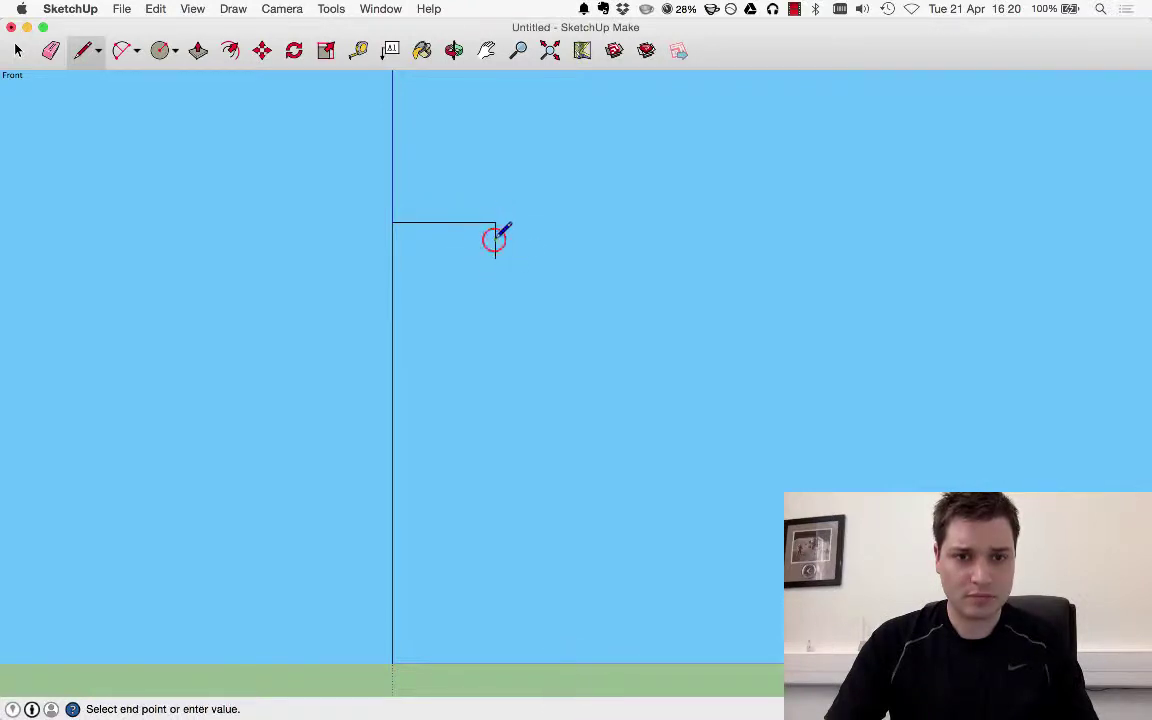
left_click(521, 263)
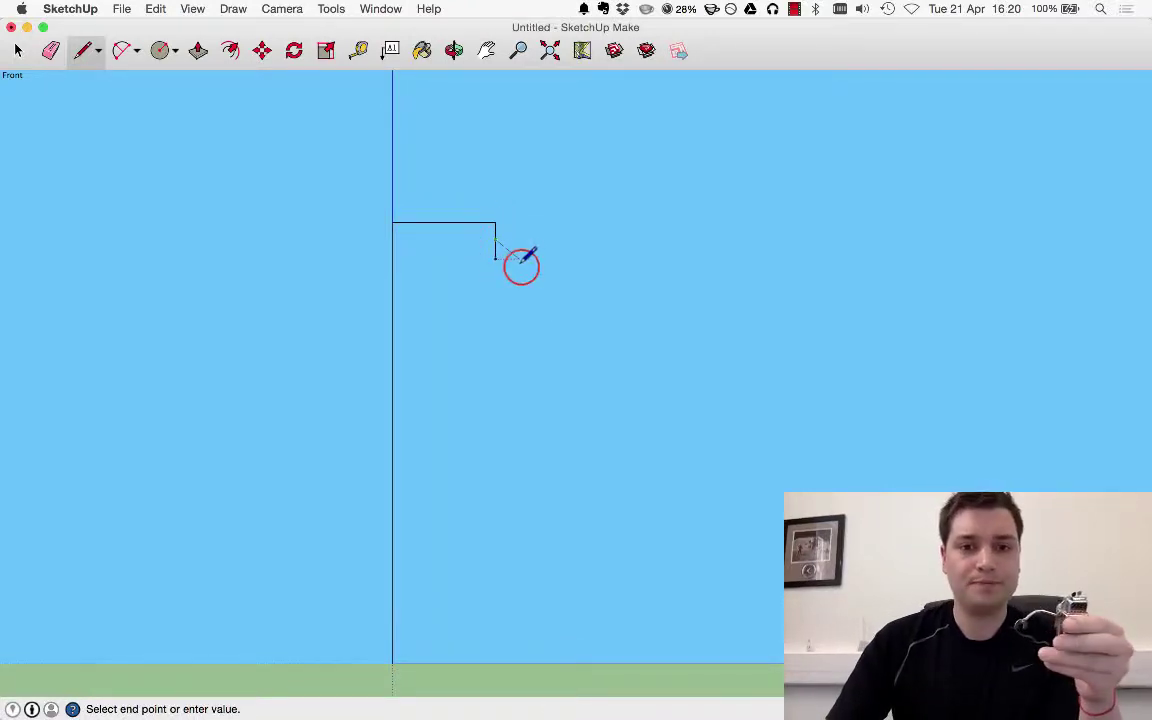
left_click(530, 292)
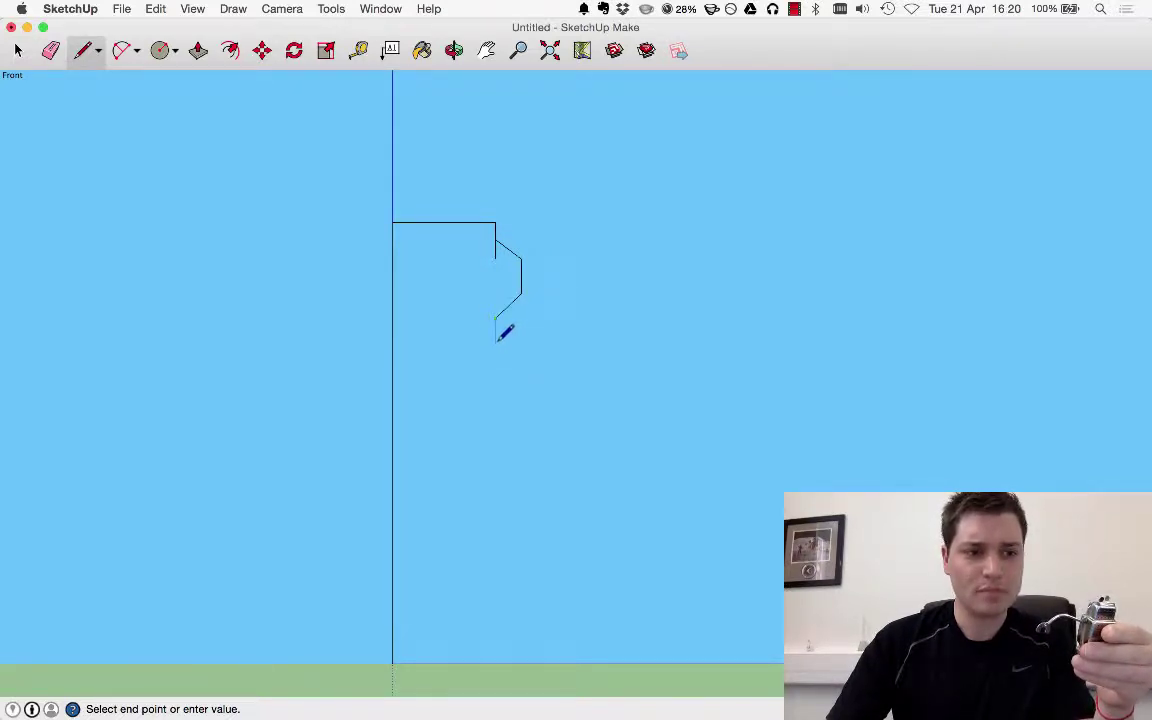
left_click(497, 319)
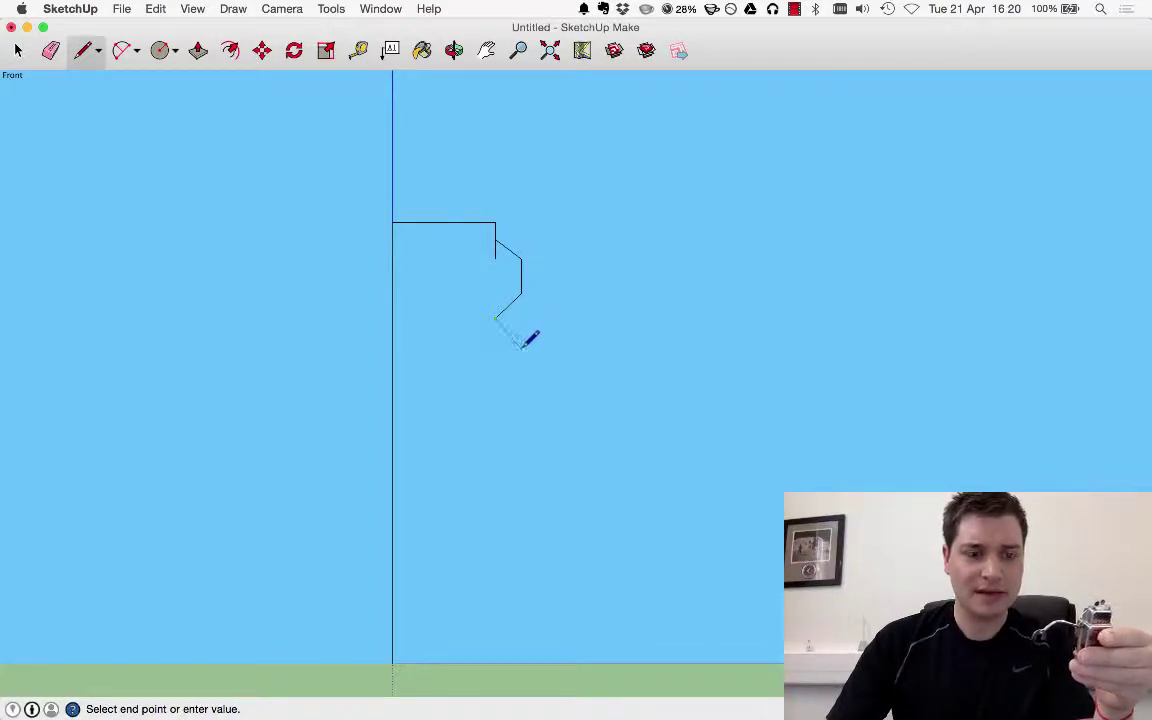
left_click(496, 333)
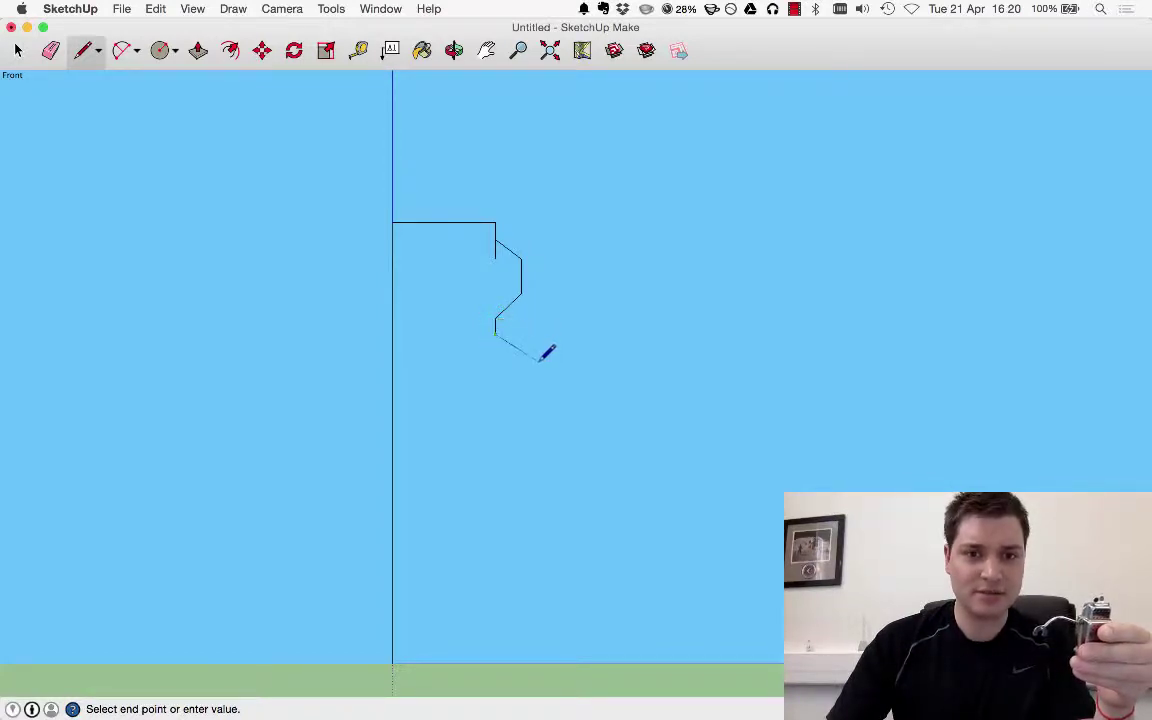
Draw the larger lower bulge, the long tapering side and the stepped foot, closing the profile at the origin.
left_click(545, 416)
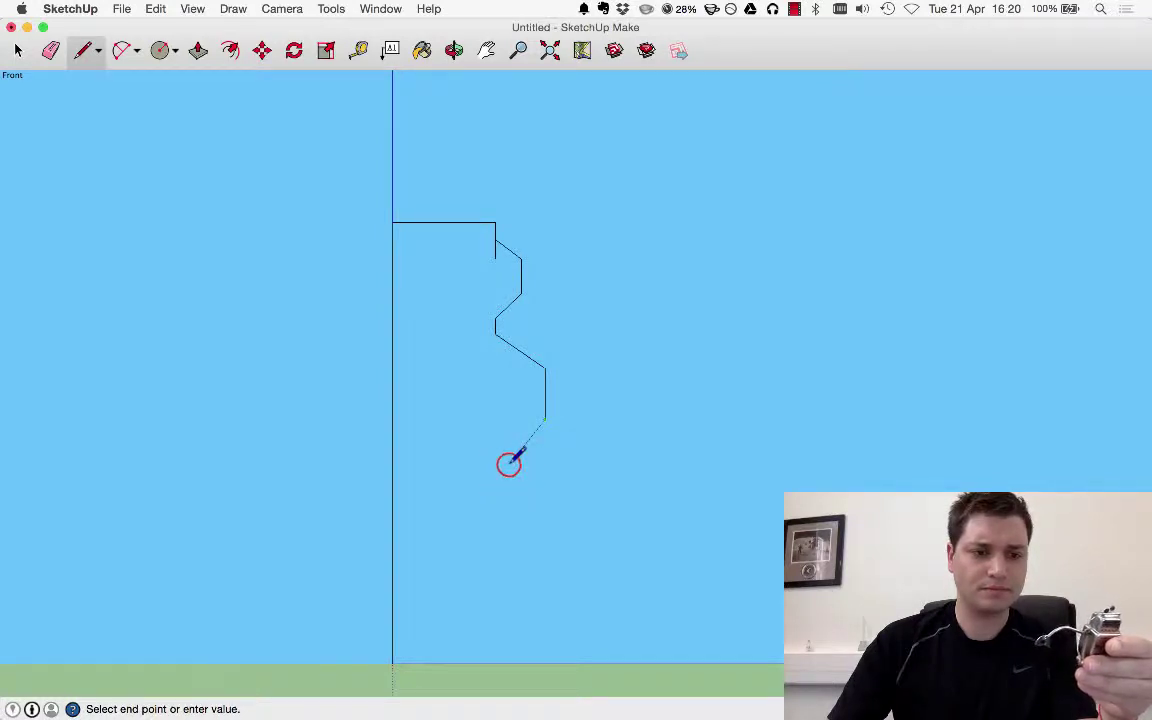
left_click(510, 462)
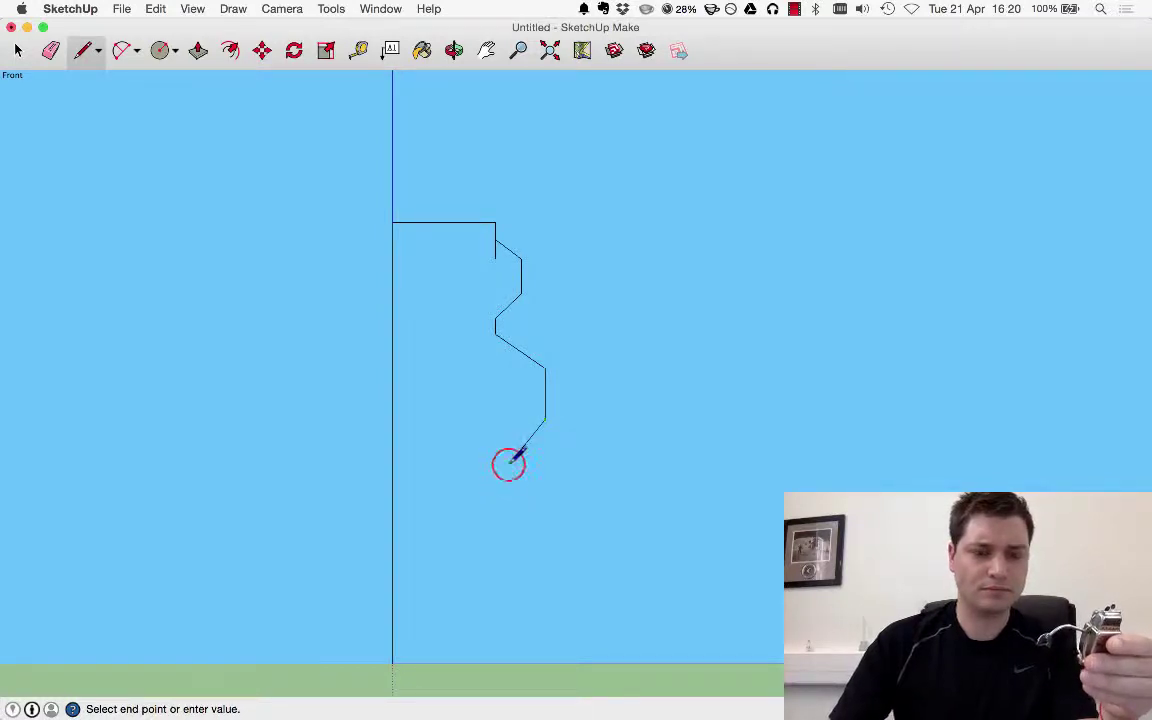
left_click(496, 631)
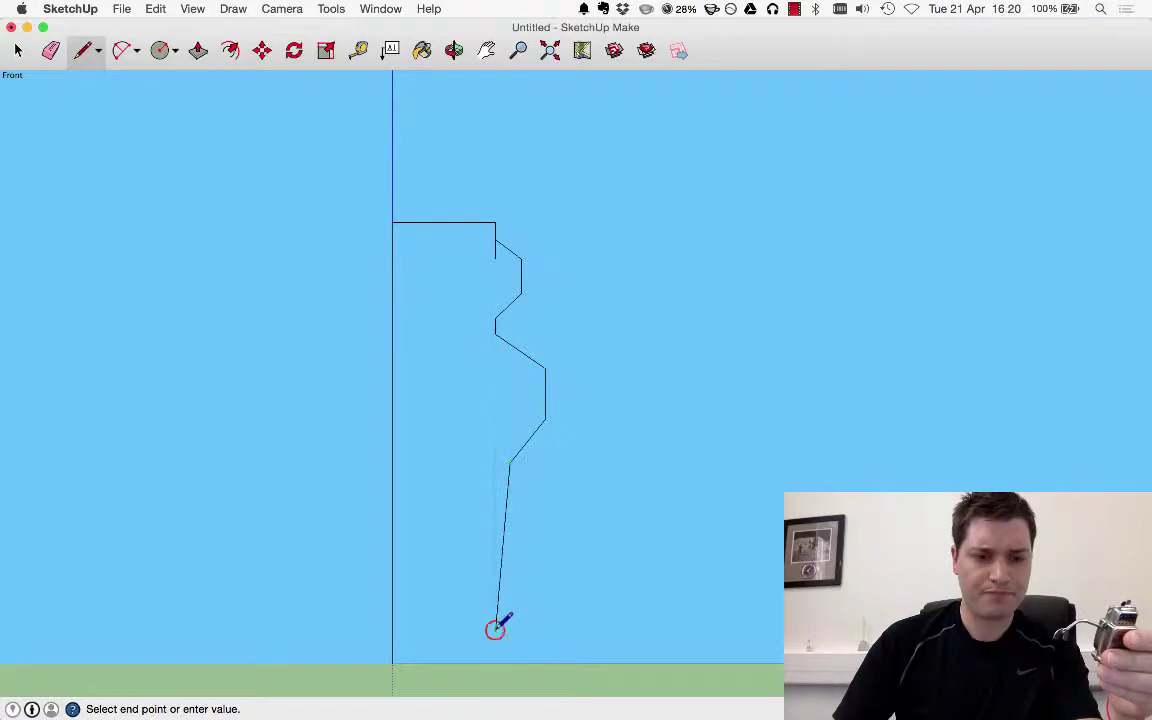
left_click(496, 628)
left_click(530, 662)
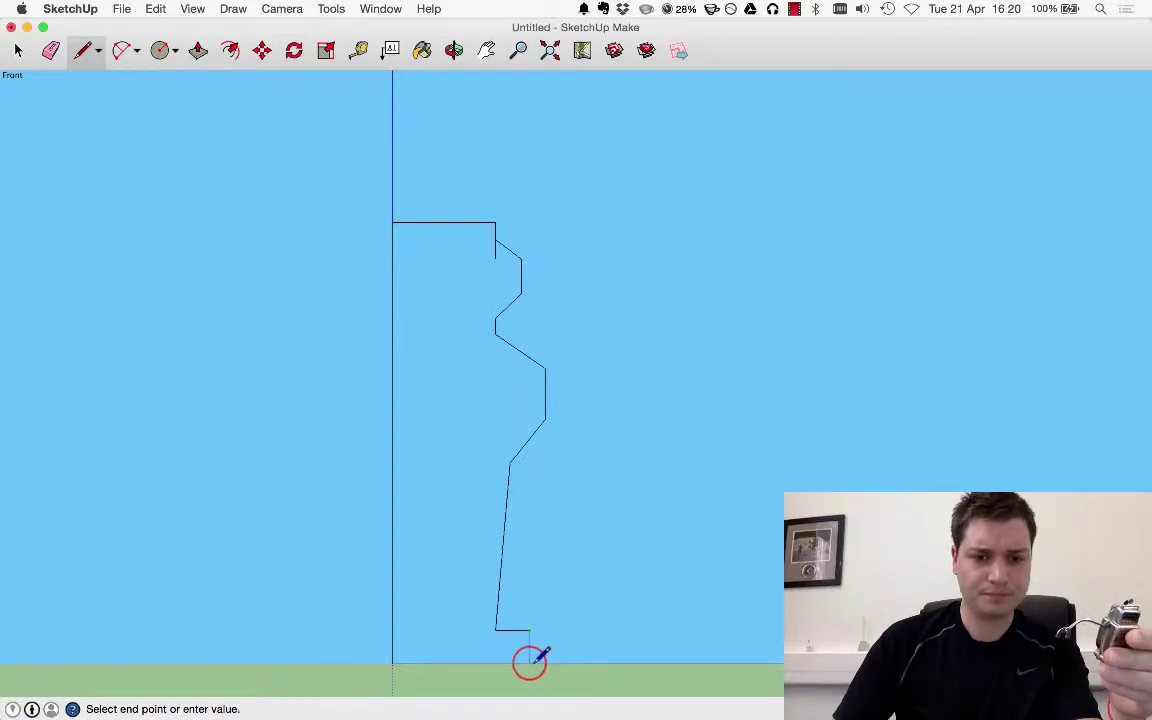
left_click(392, 660)
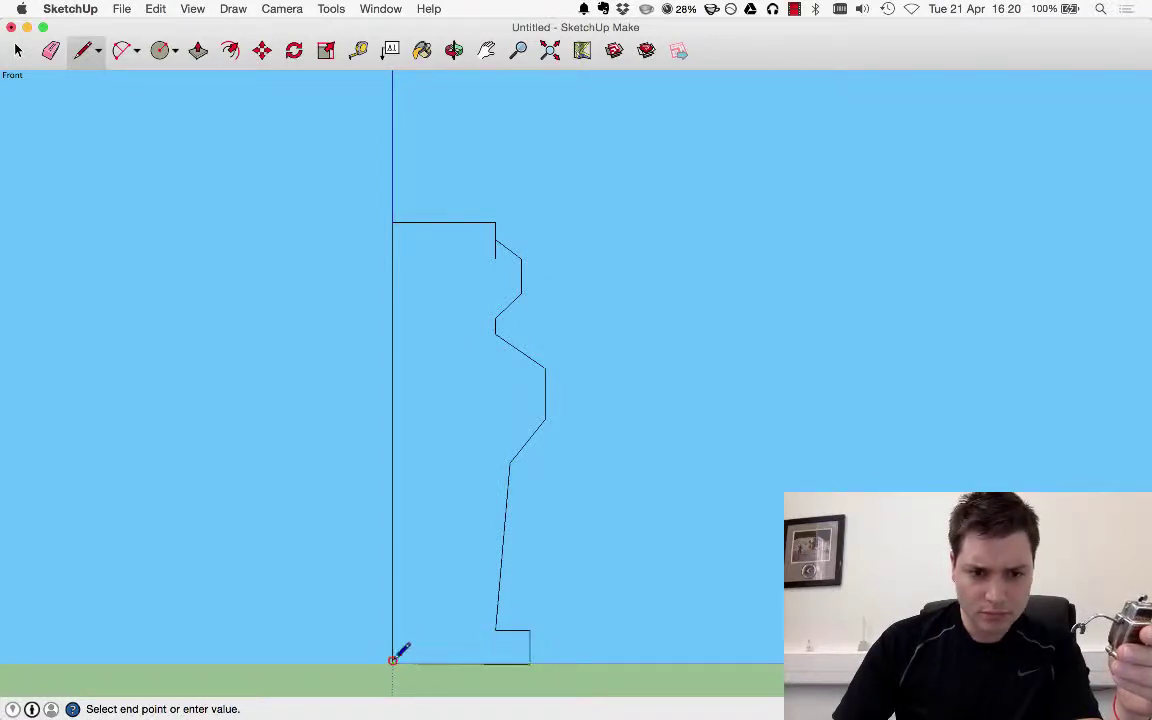
key("Escape")
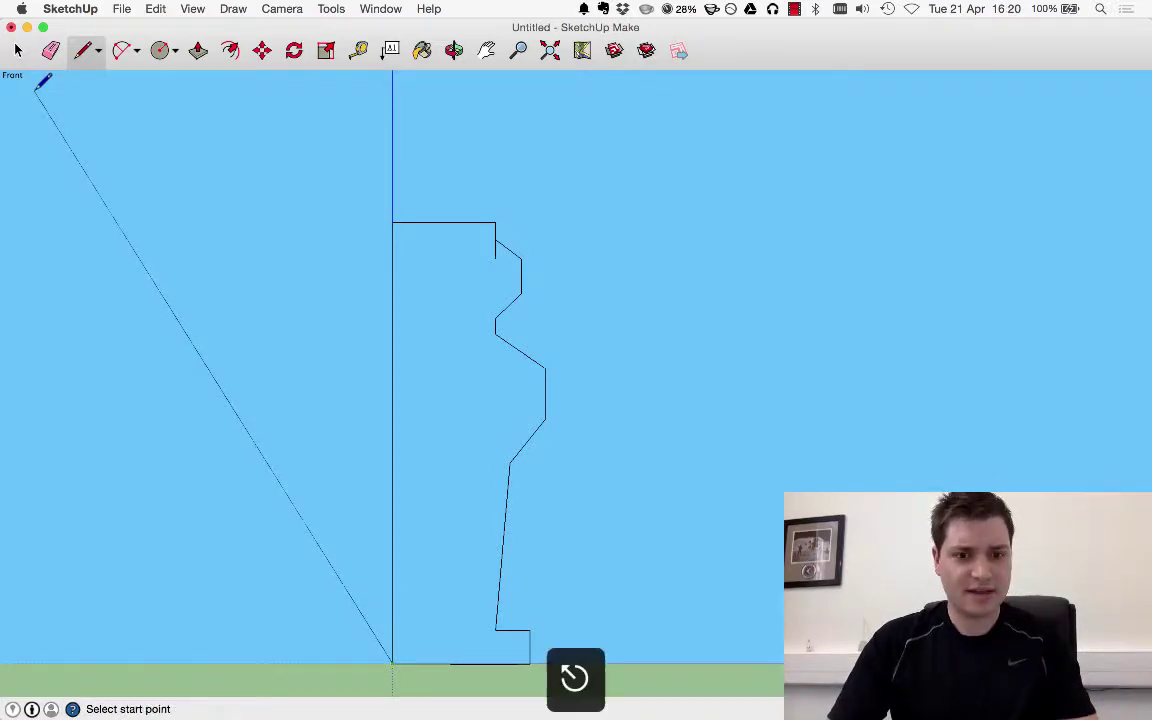
Erase the stray vertical stub hanging inside the upper bulge.
left_click(50, 50)
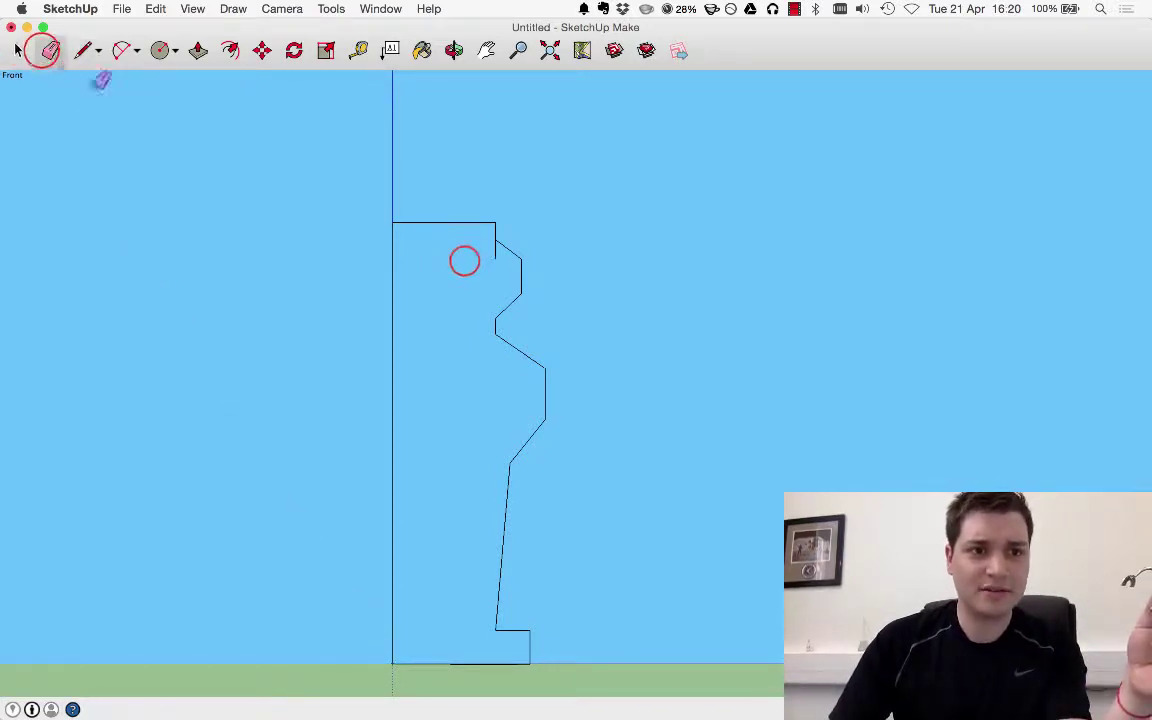
mouse_move(465, 260)
left_mouse_down()
mouse_move(496, 257)
mouse_move(501, 270)
left_mouse_up()
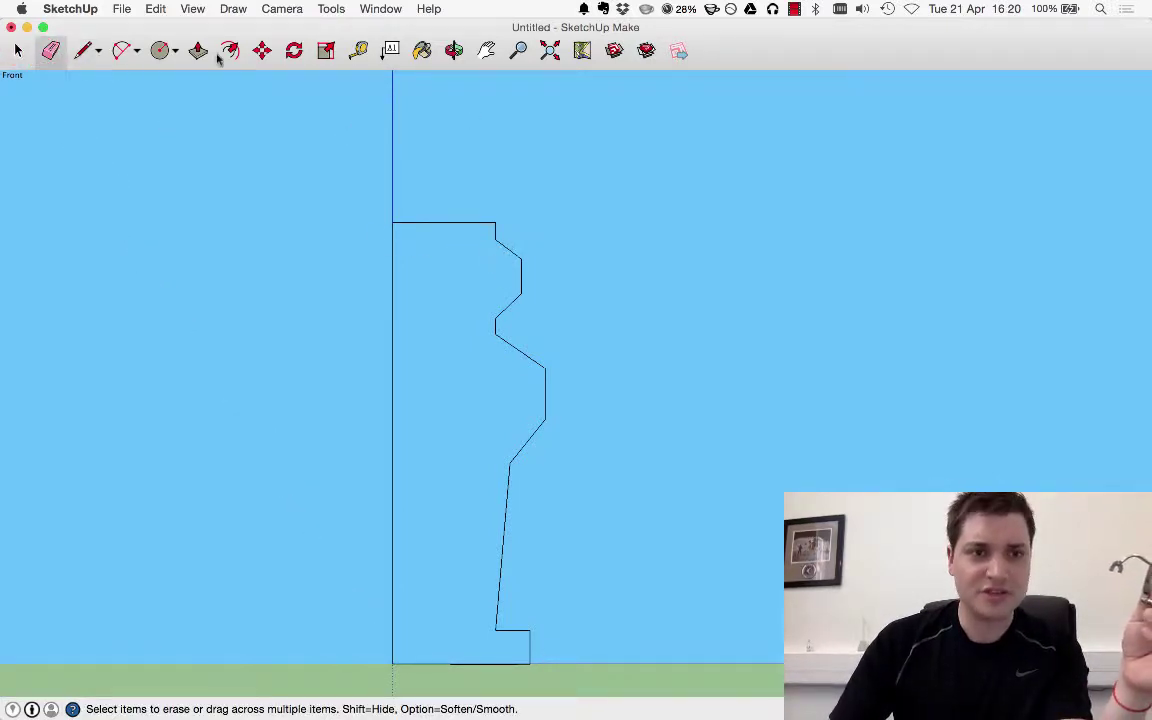
Try rounding both outer corners of the upper bulge with large tangent arcs, and undo both fillets.
left_click(122, 50)
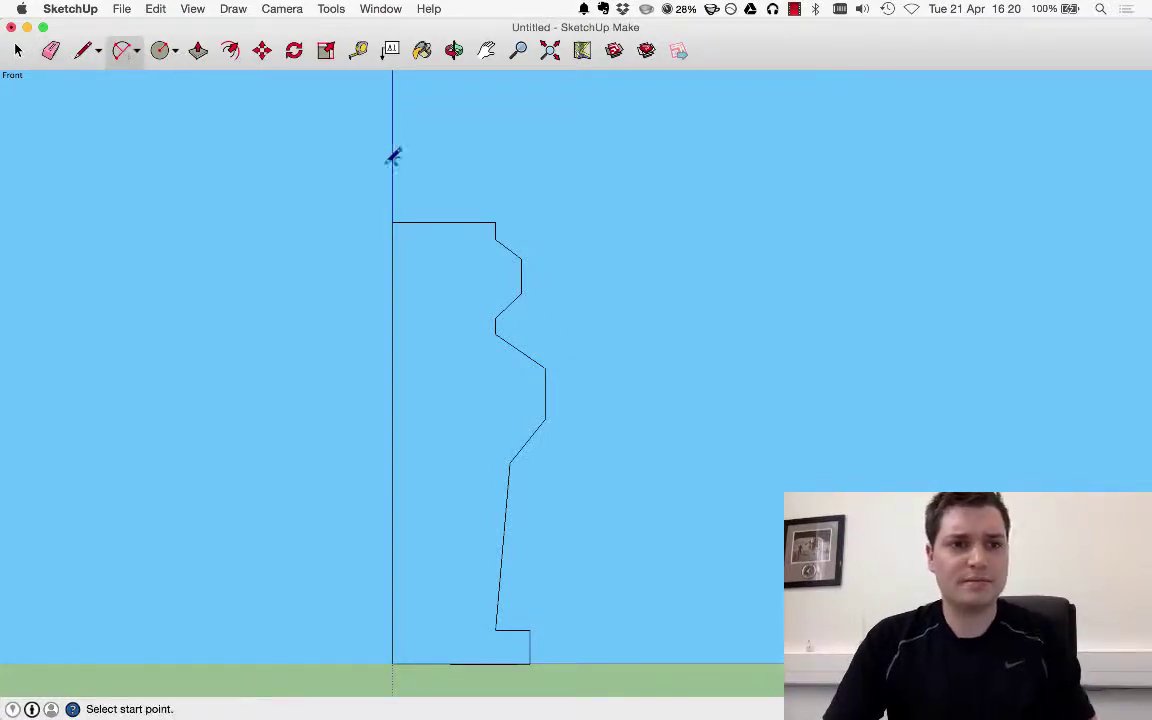
scroll(571, 237, "up", 4)
left_click(486, 253)
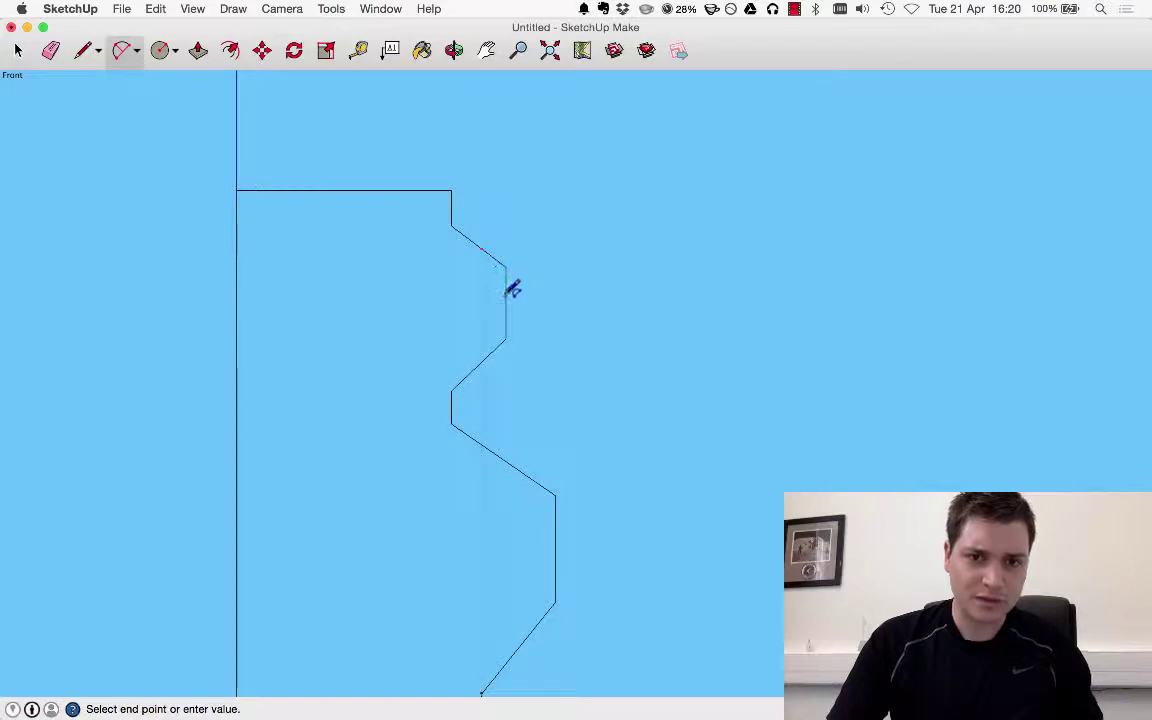
left_click(506, 290)
left_click(507, 292)
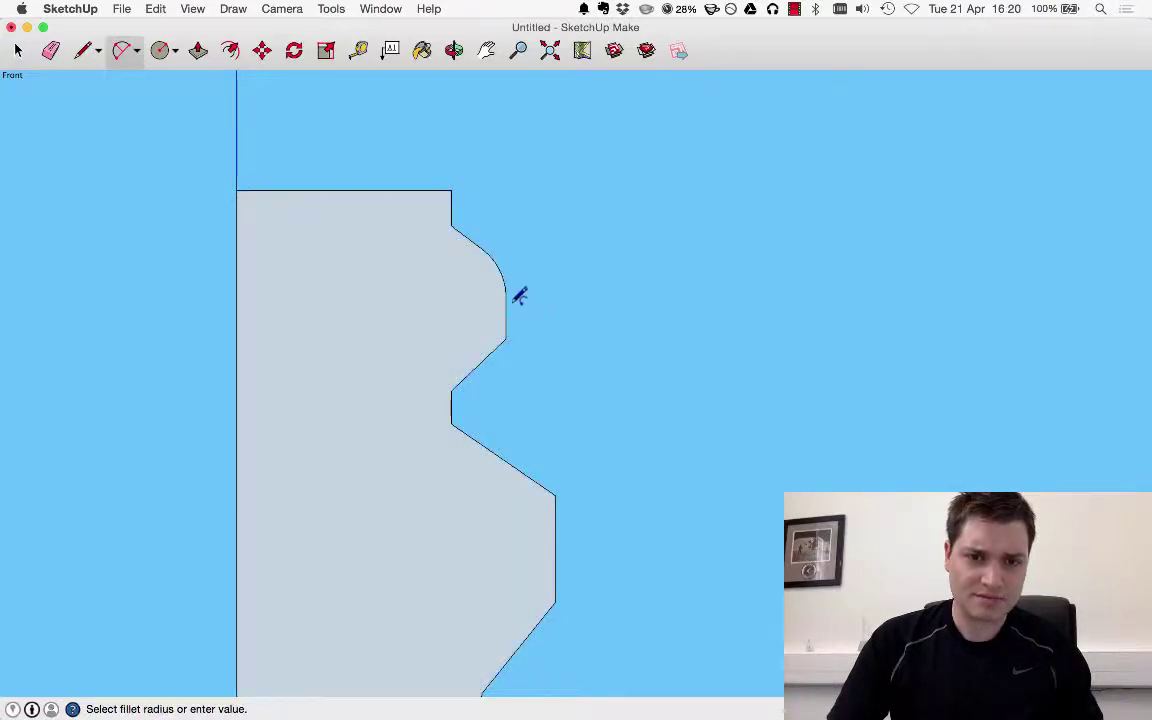
left_click(490, 349)
left_click(505, 320)
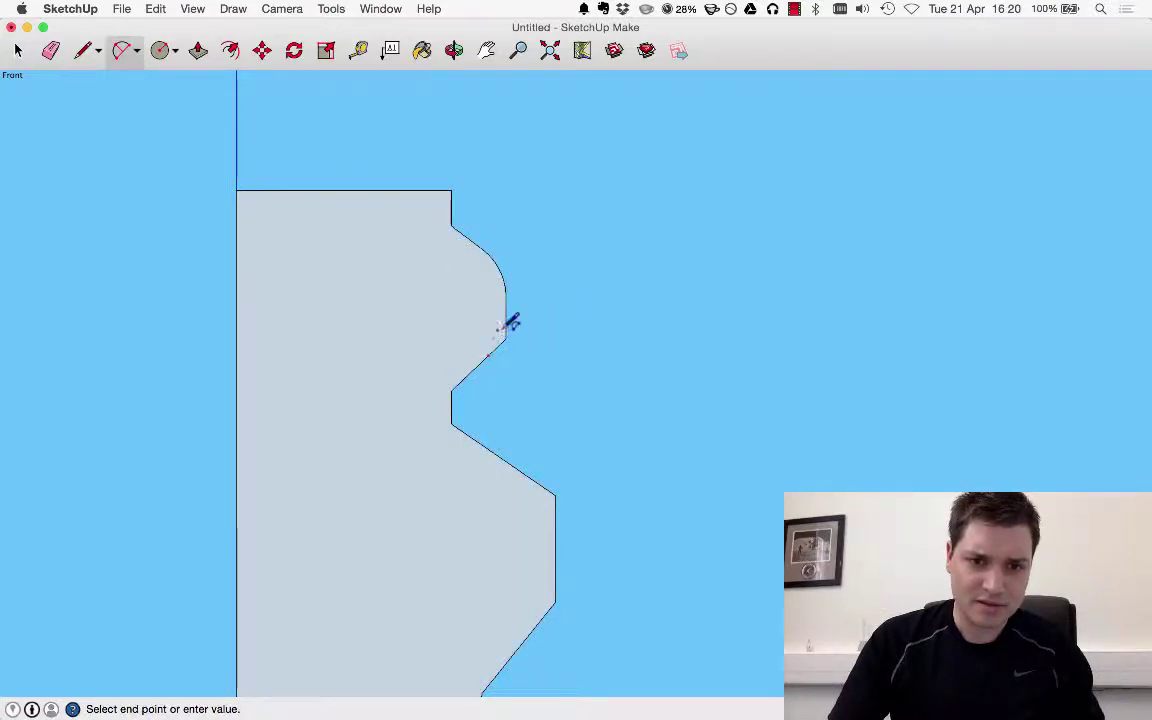
left_click(505, 320)
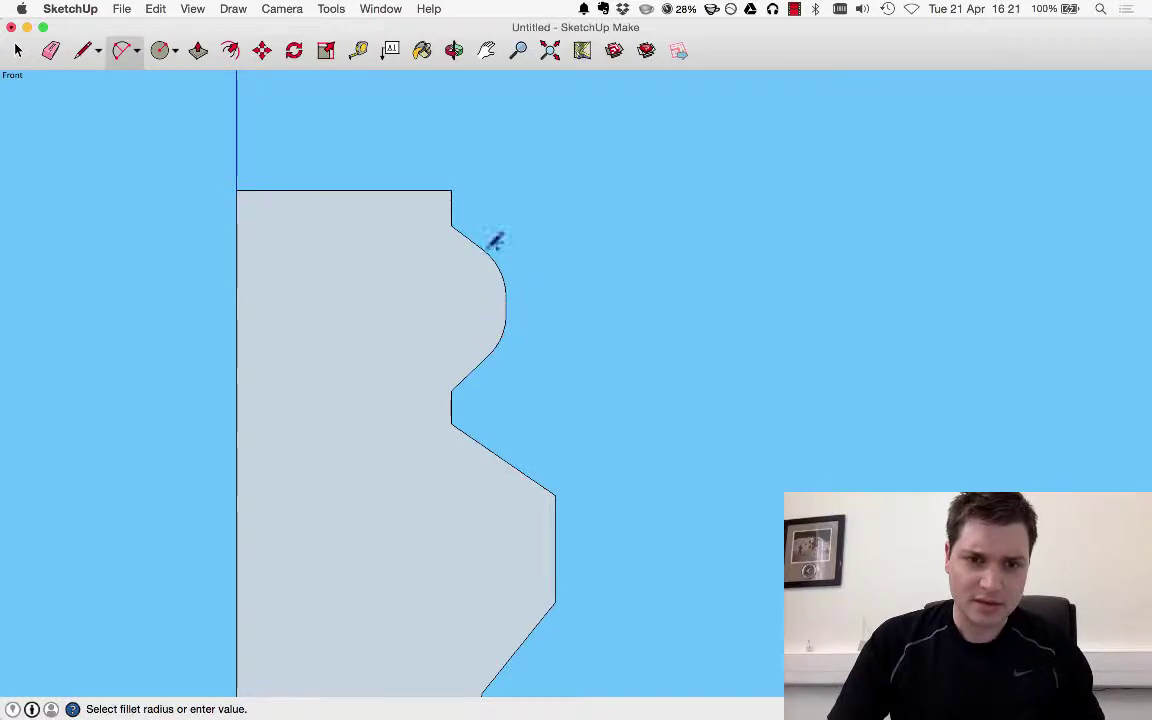
key("super+z")
key("super+z")
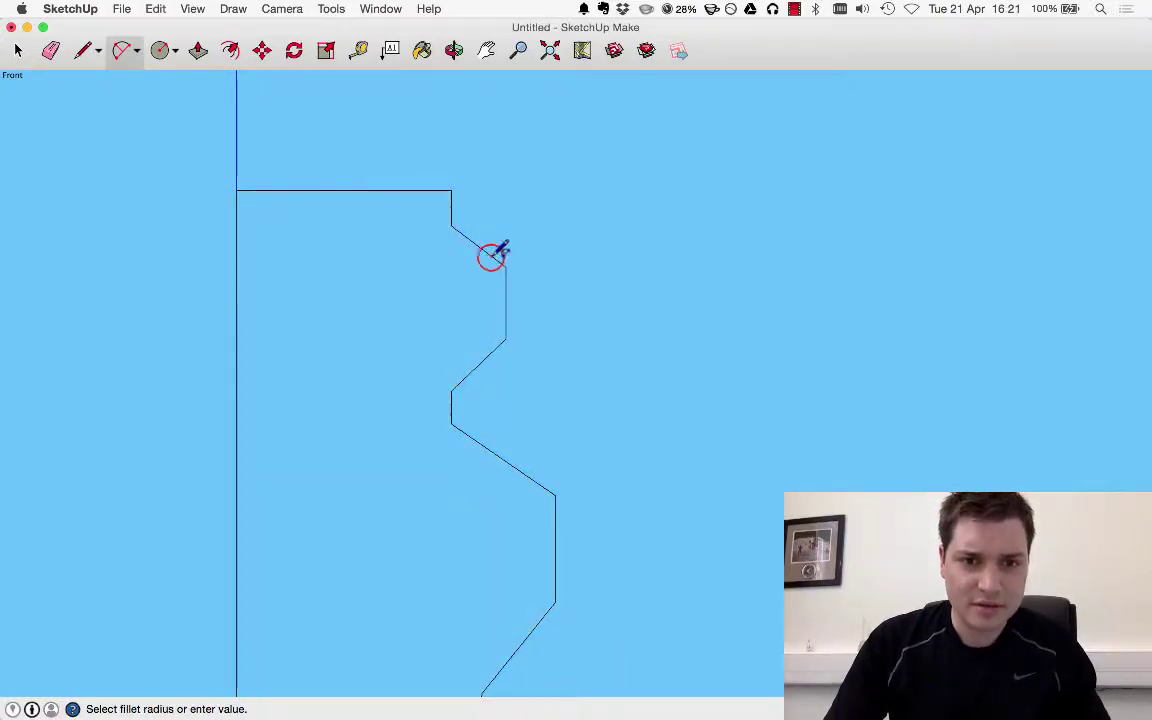
Fillet the upper bulge's top outer corner with a small arc, and round both corners of the neck below it.
left_click(491, 257)
double_click(509, 278)
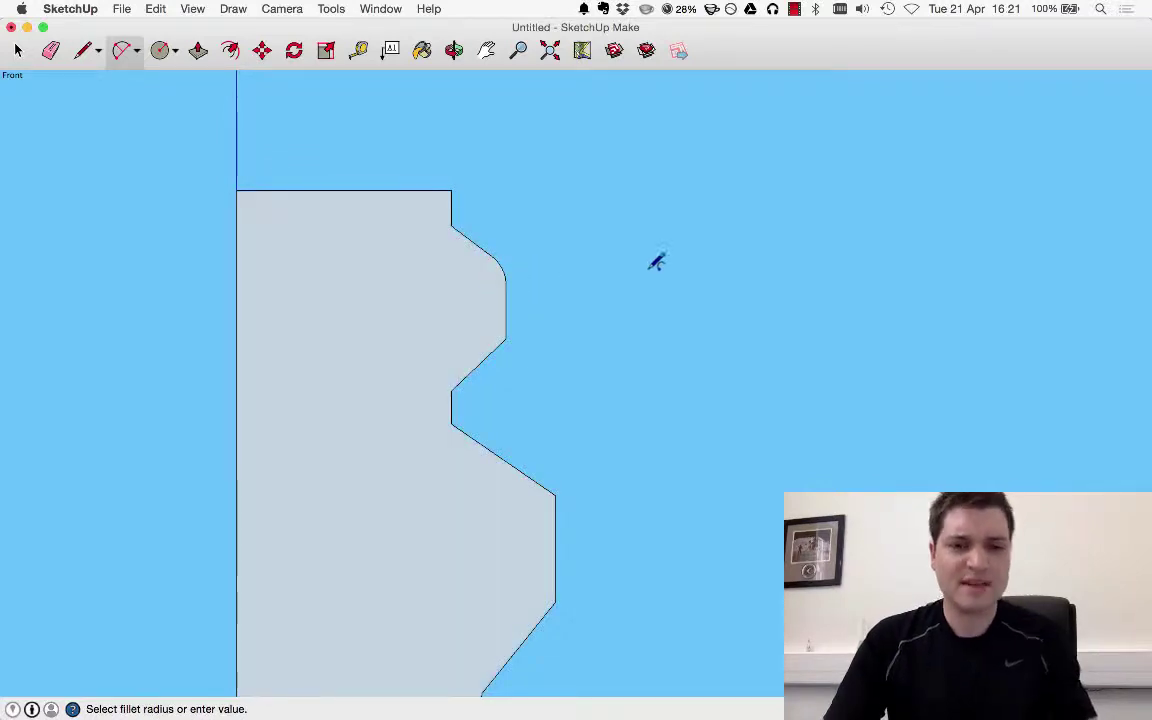
left_click(455, 396)
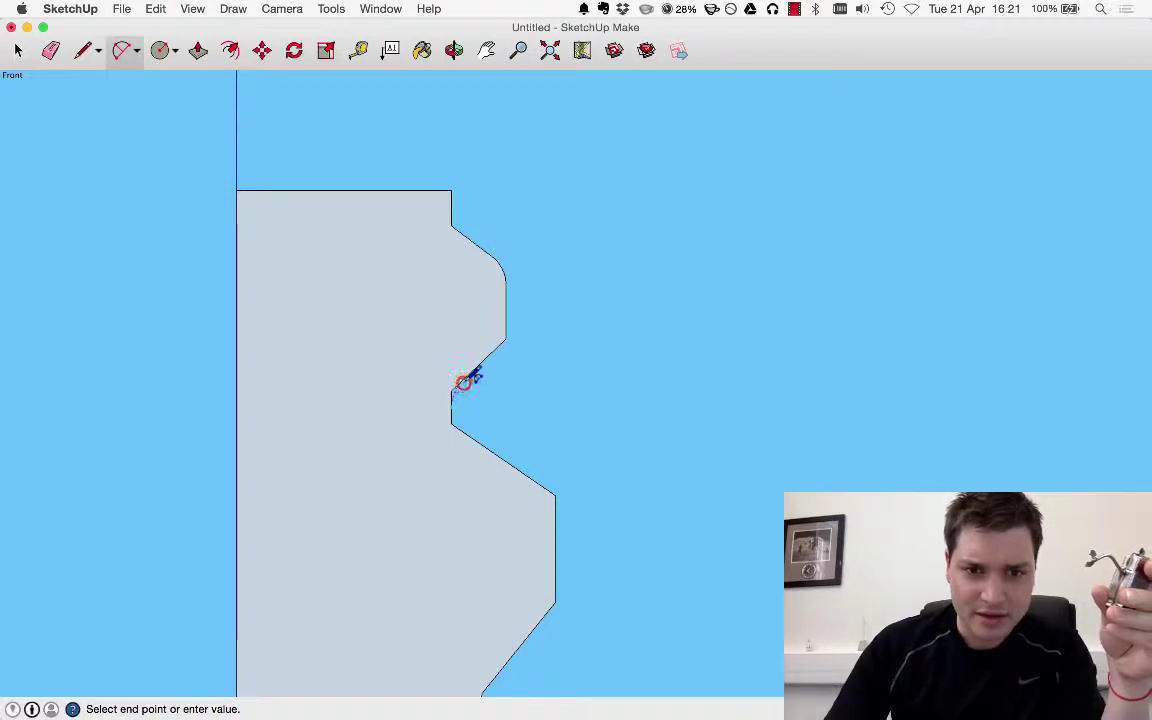
double_click(468, 380)
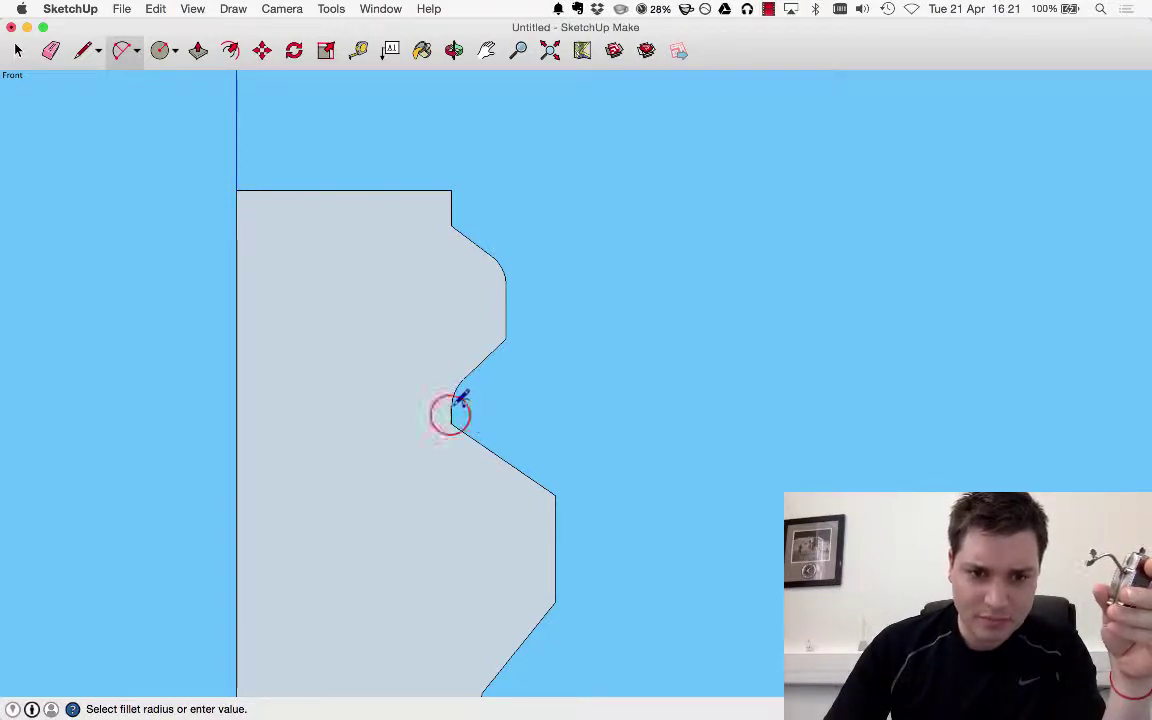
left_click(452, 412)
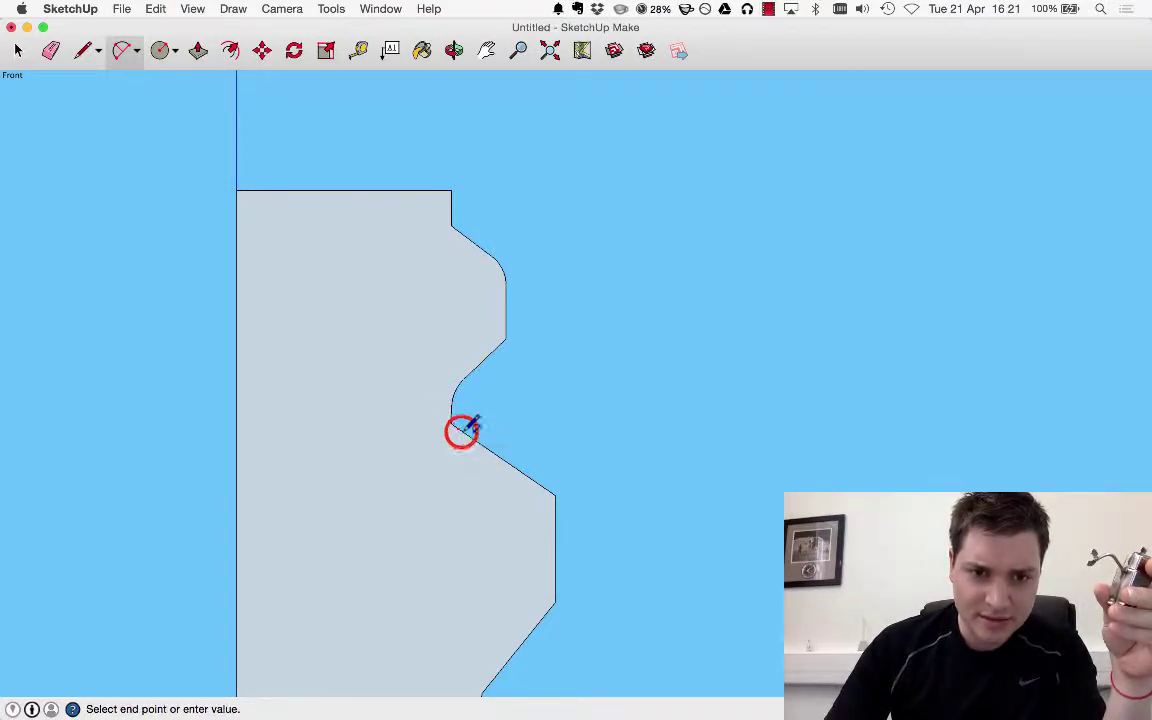
double_click(464, 427)
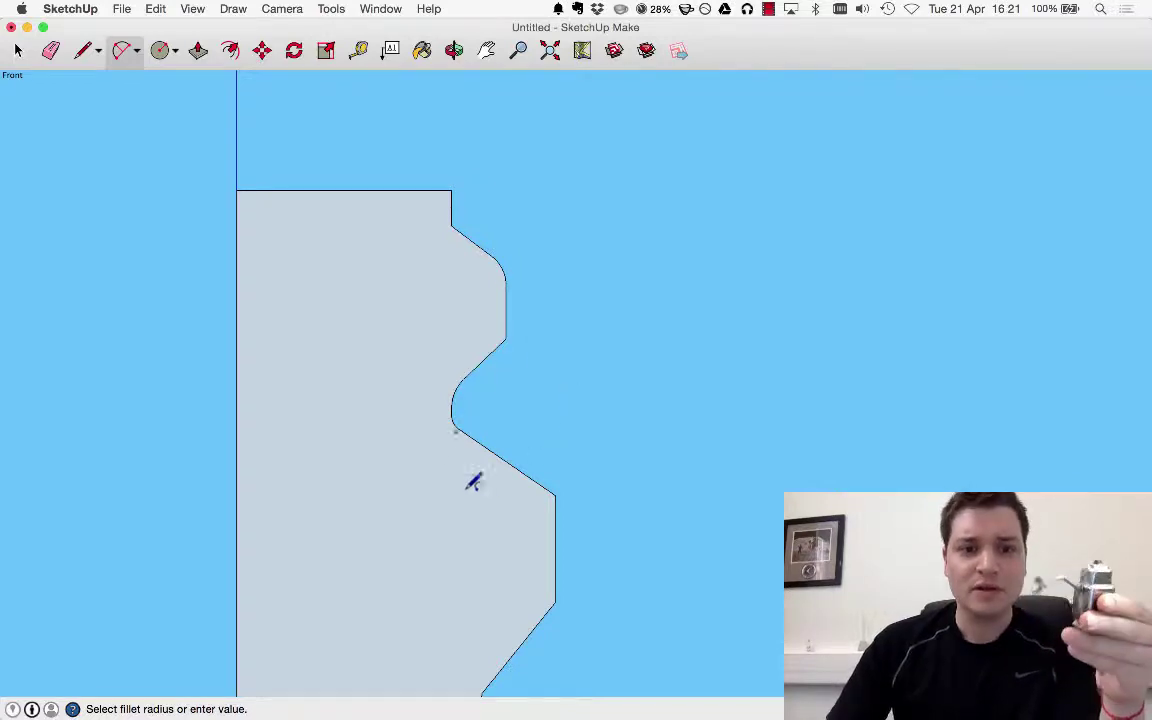
Fillet the lower bulge's upper outer corner and the profile's topmost outer corner with small tangent arcs.
left_click(551, 486)
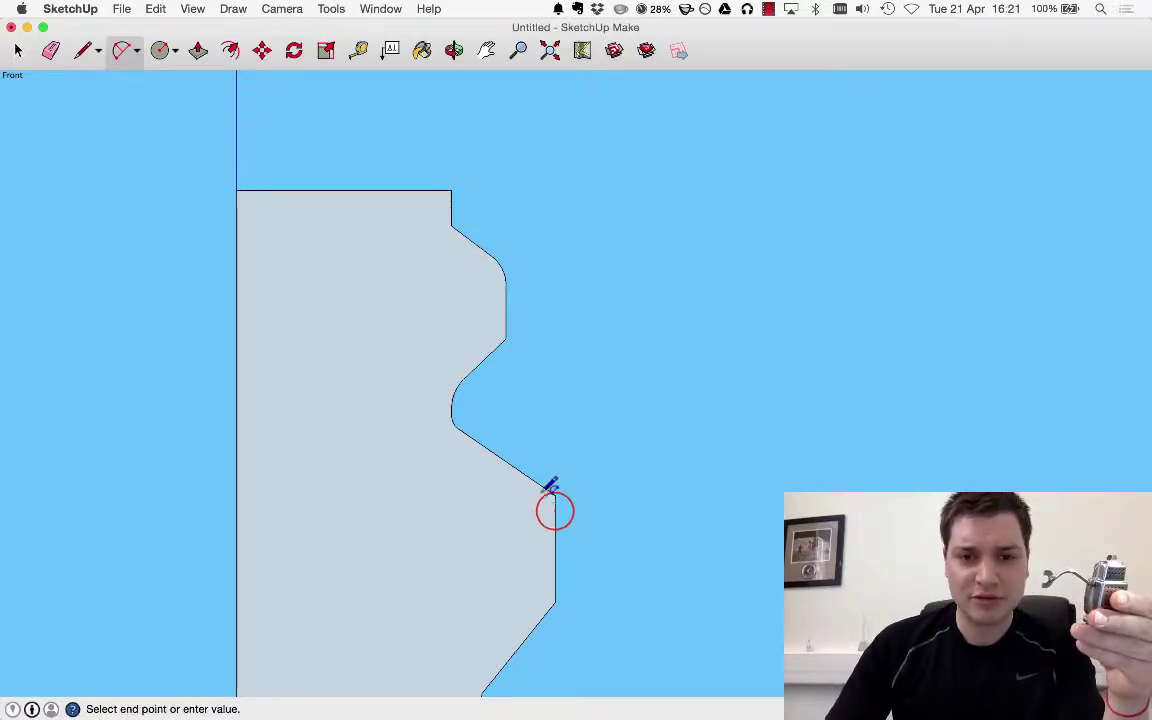
double_click(546, 484)
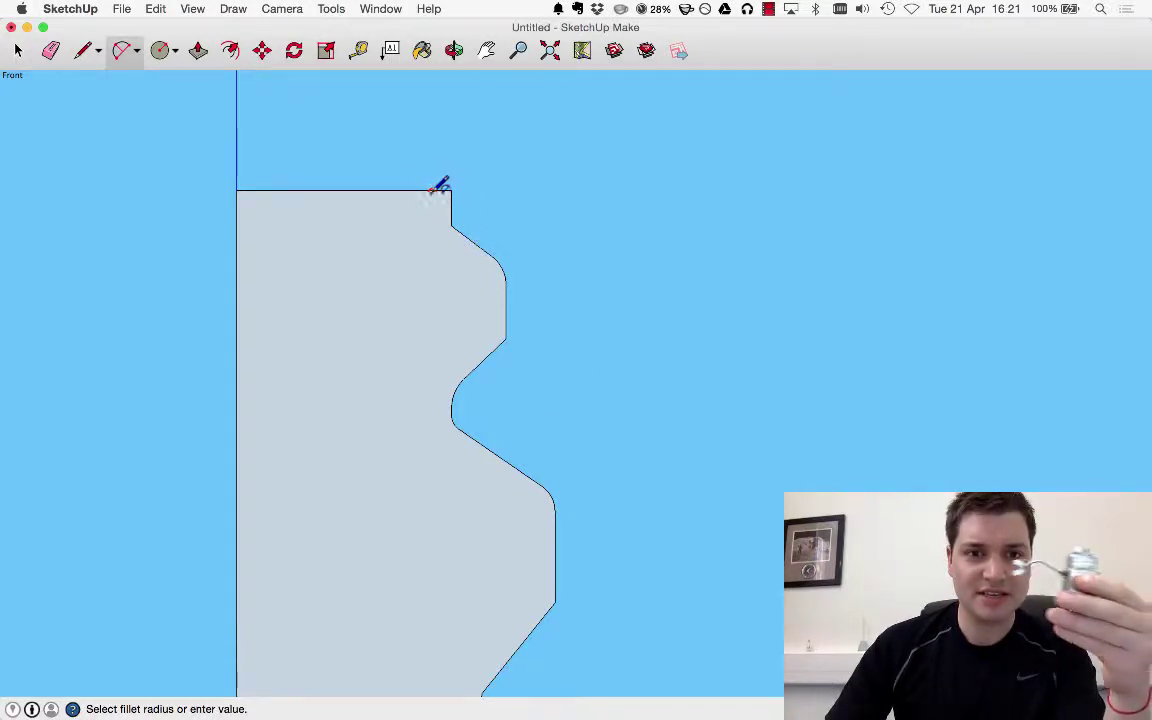
key("Escape")
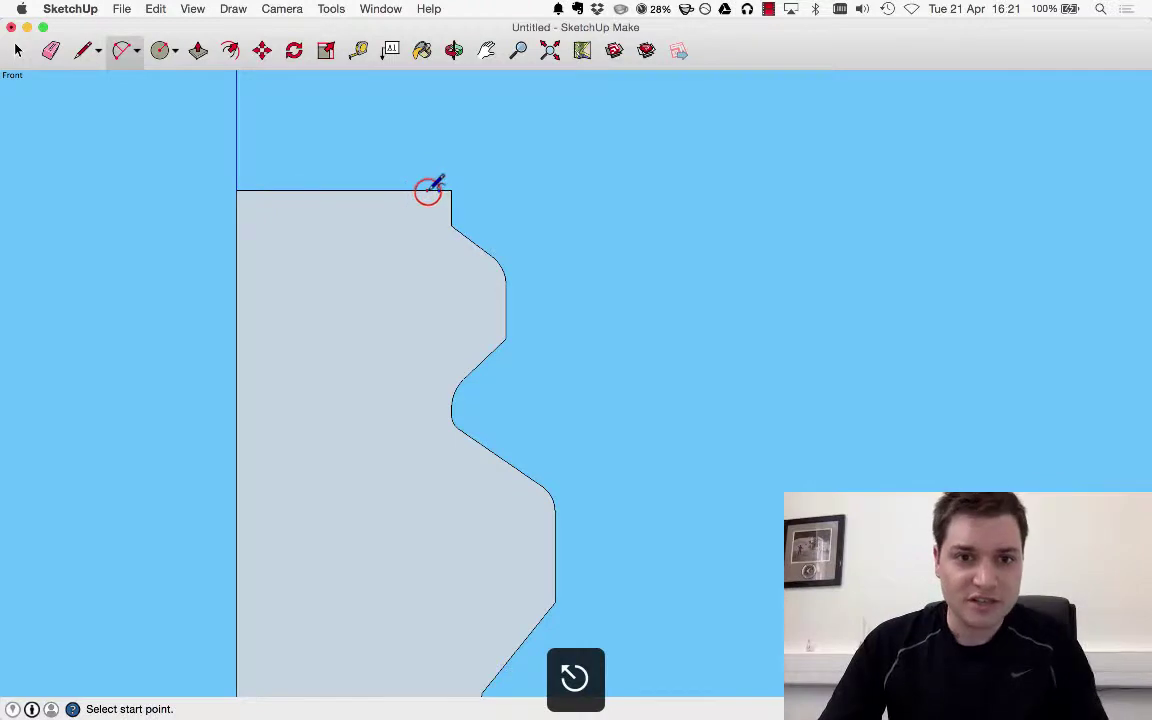
left_click(451, 191)
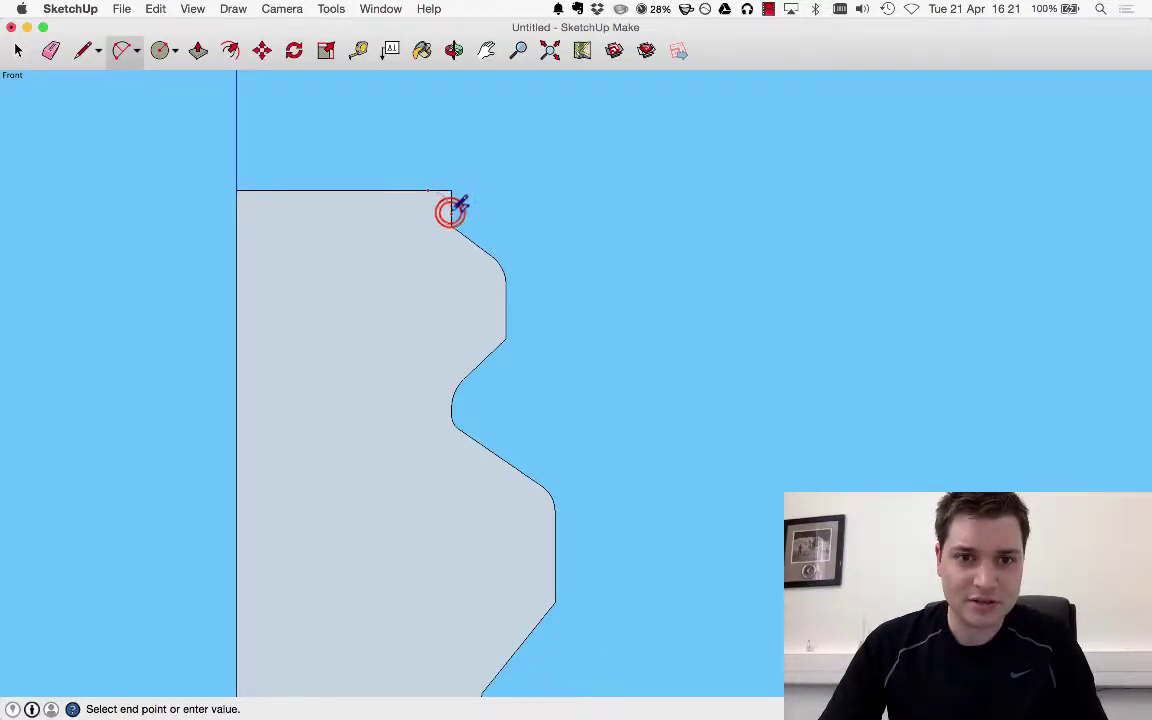
double_click(455, 202)
scroll(367, 177, "down", 4)
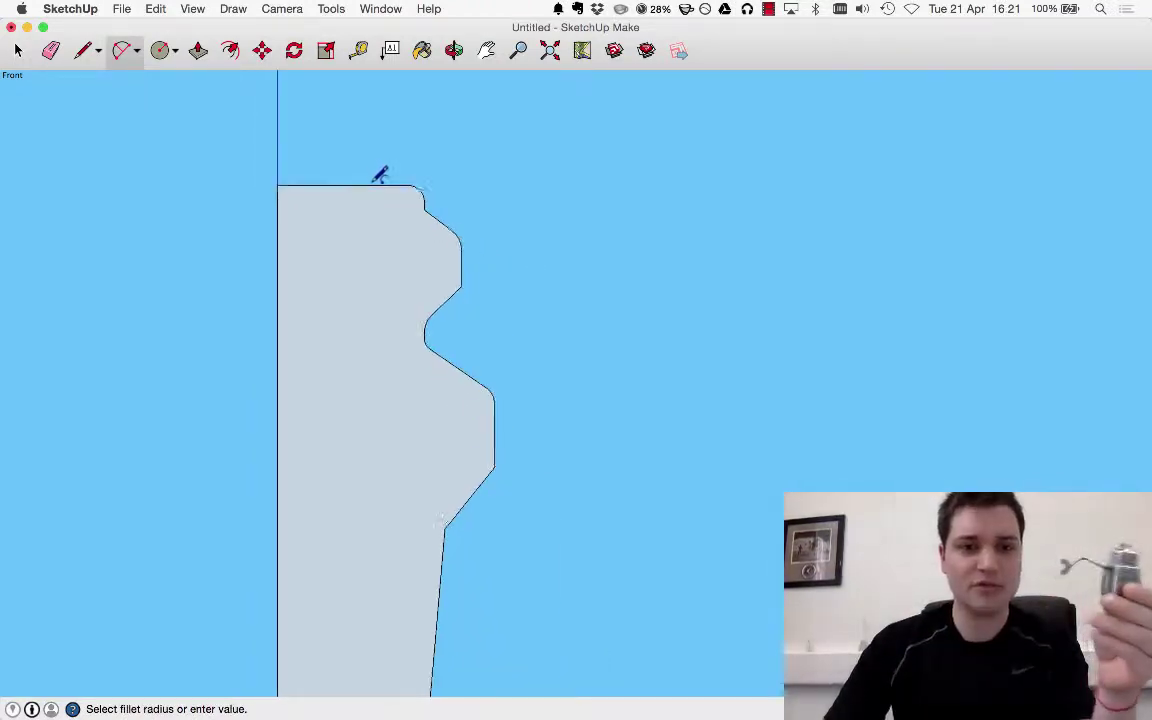
scroll(458, 517, "up", 2)
scroll(460, 455, "down", 2)
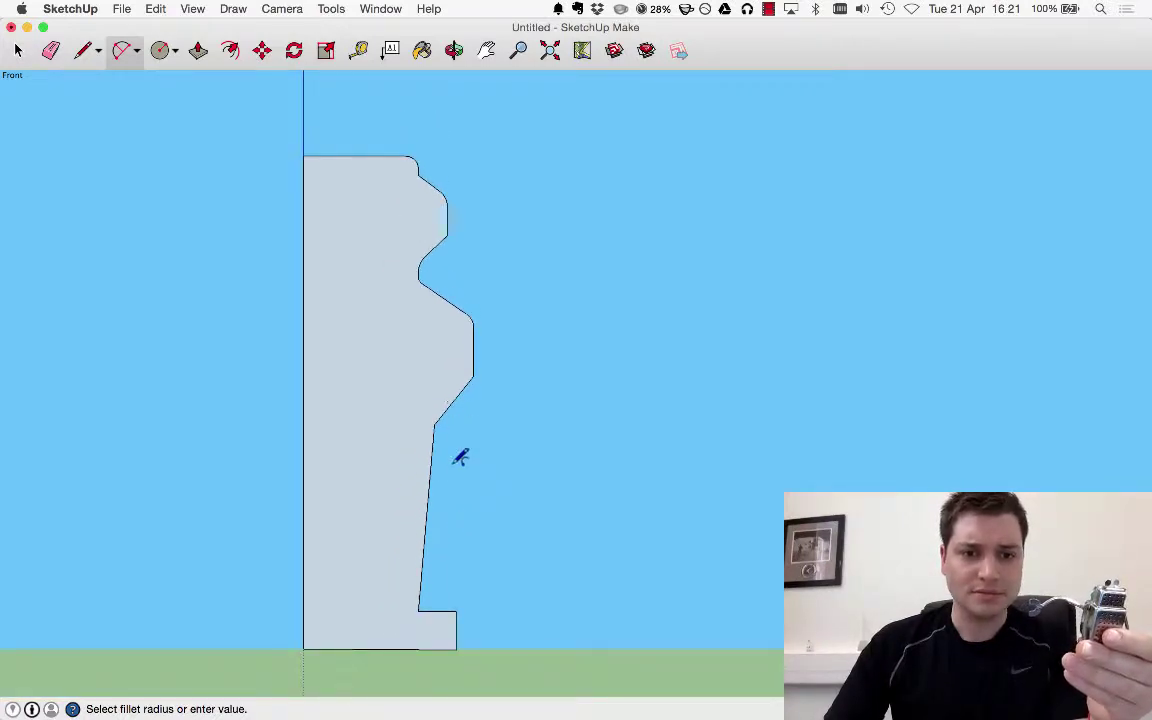
scroll(450, 548, "up", 2)
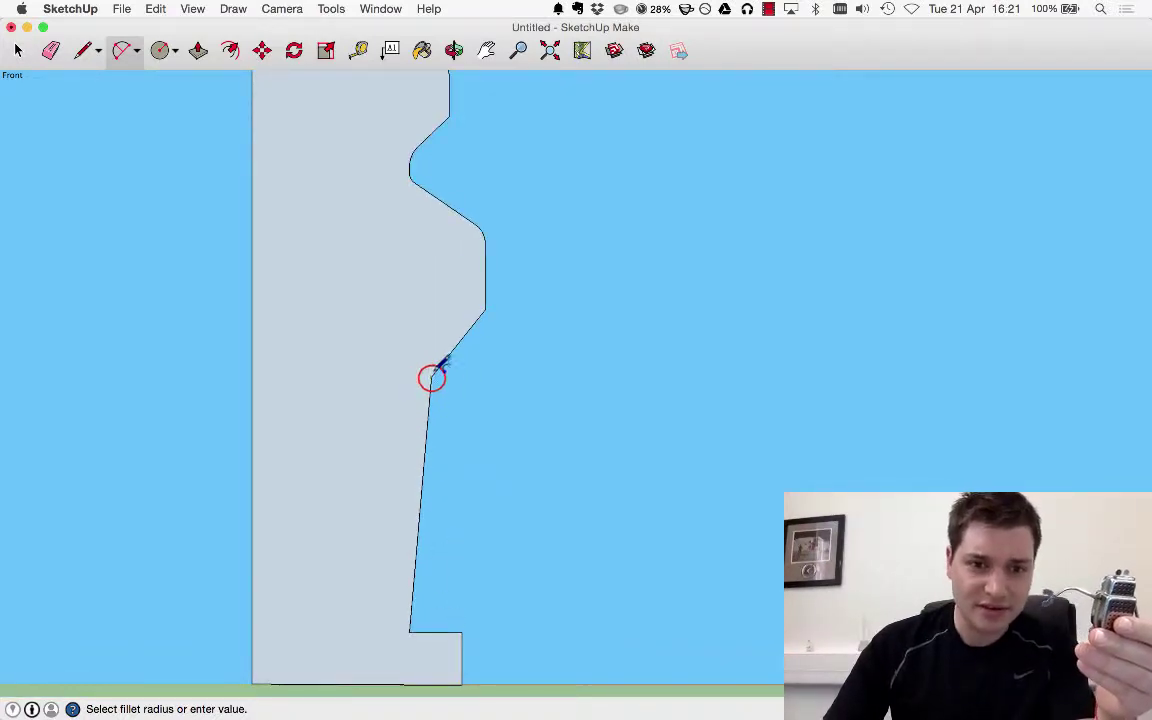
left_click(436, 374)
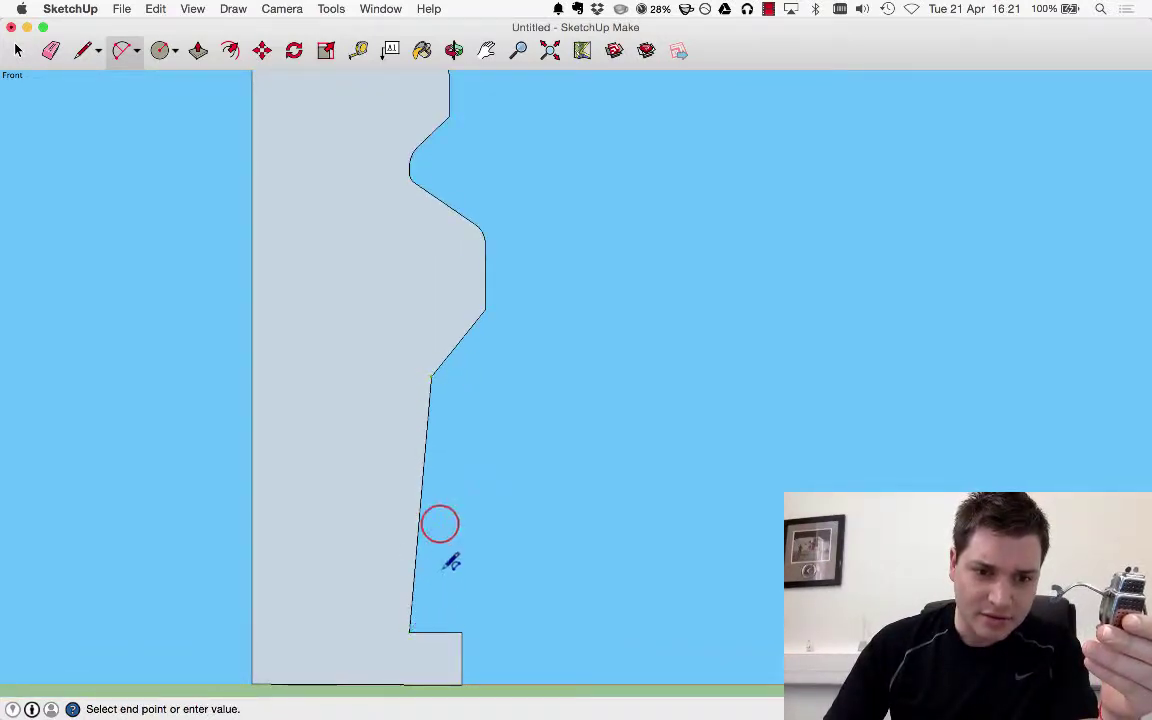
left_click(421, 518)
key("Escape")
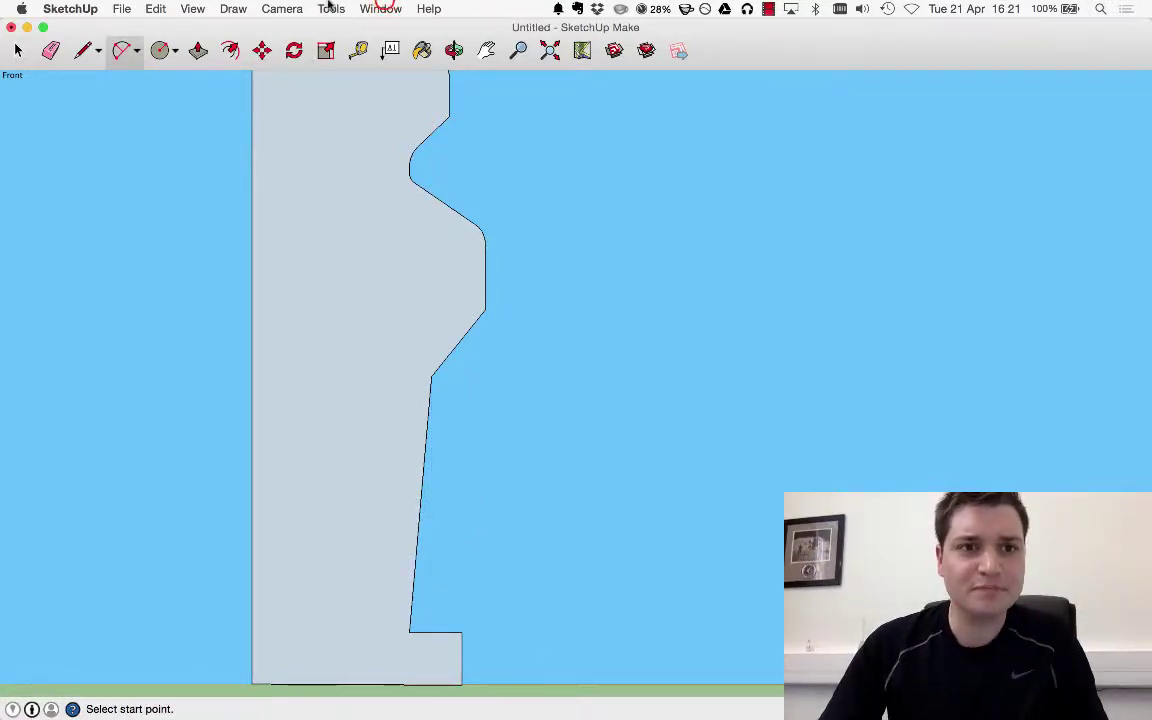
Show the Large Tool Set palette.
left_click(380, 8)
mouse_move(344, 8)
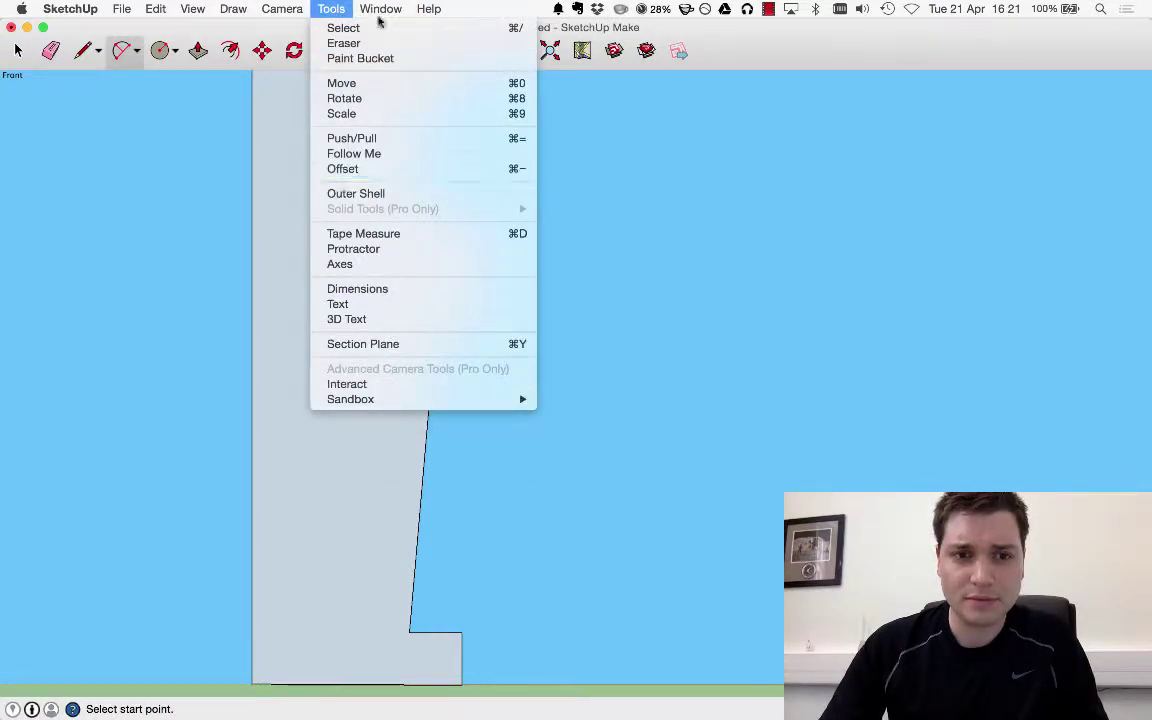
mouse_move(398, 9)
mouse_move(188, 8)
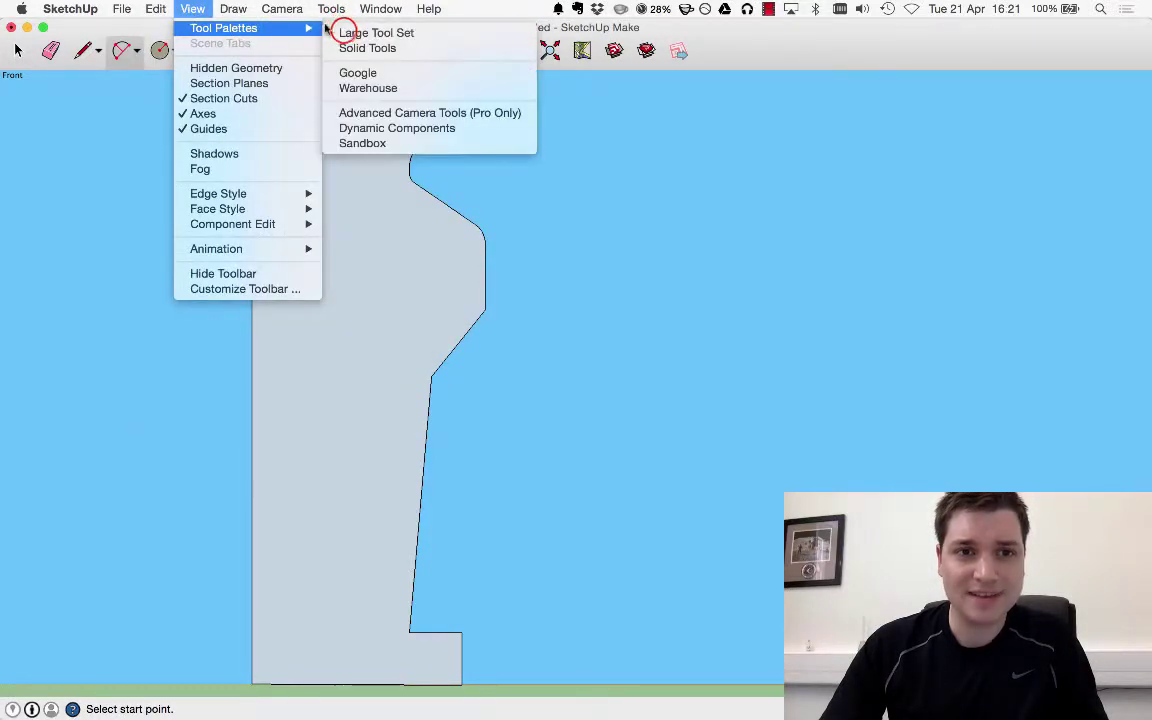
left_click(346, 33)
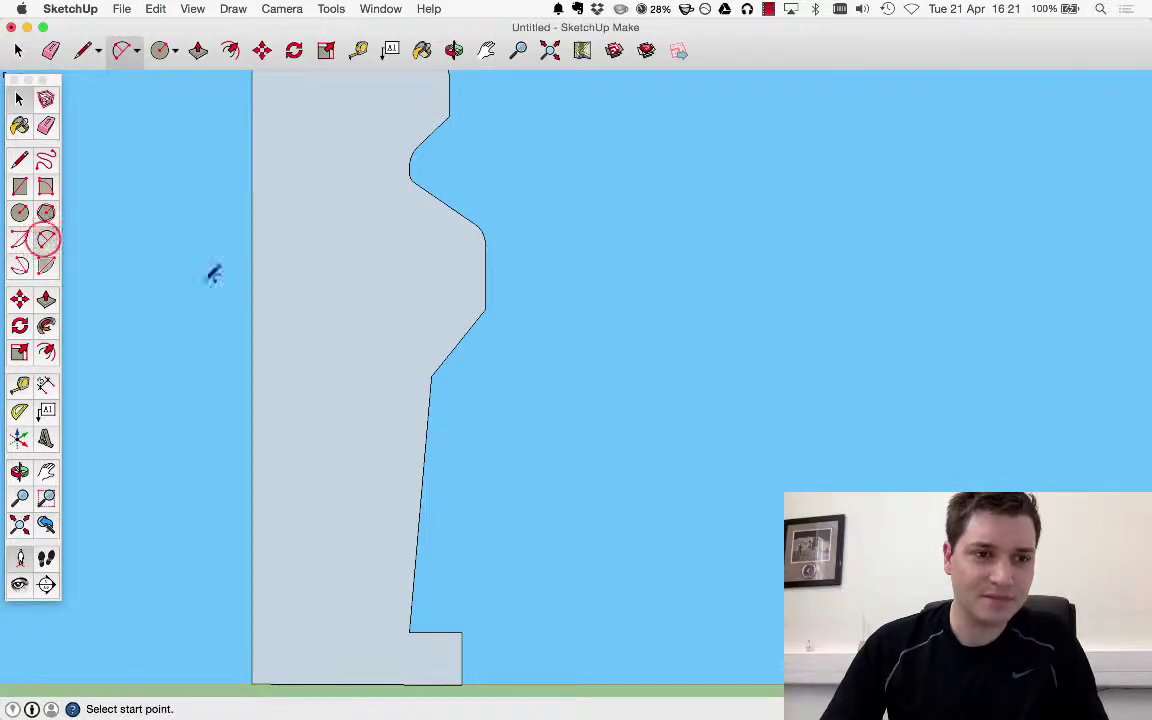
left_click(430, 378)
left_click(430, 378)
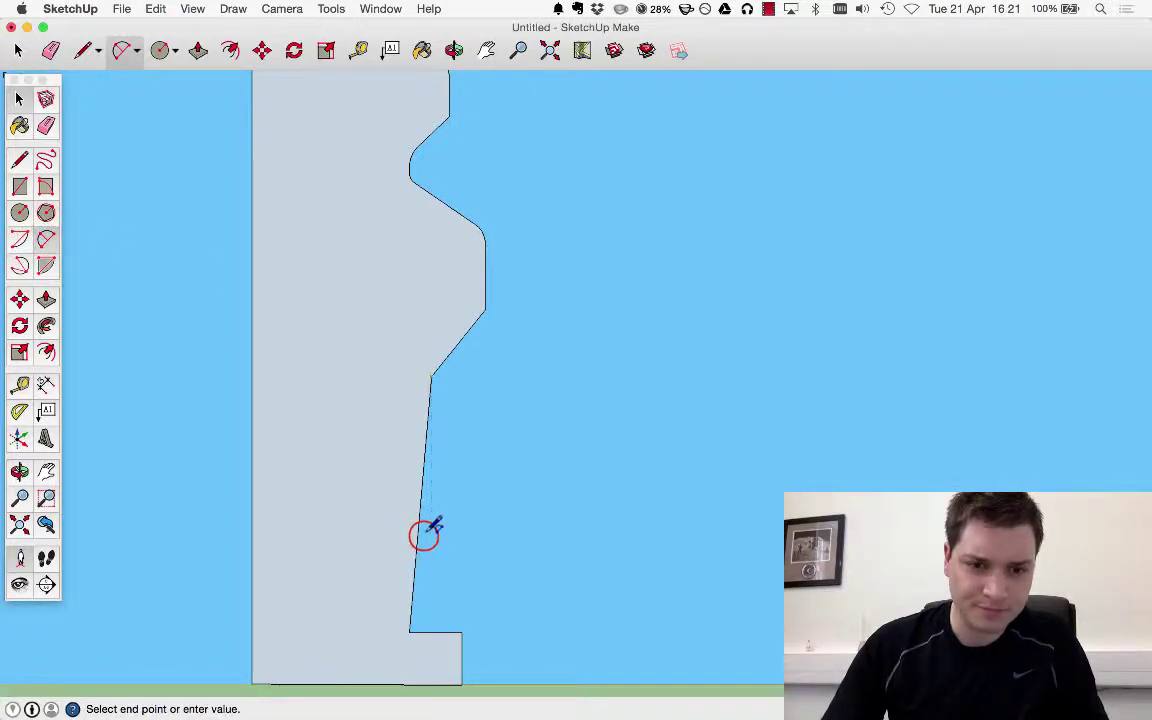
left_click(431, 535)
key("super+z")
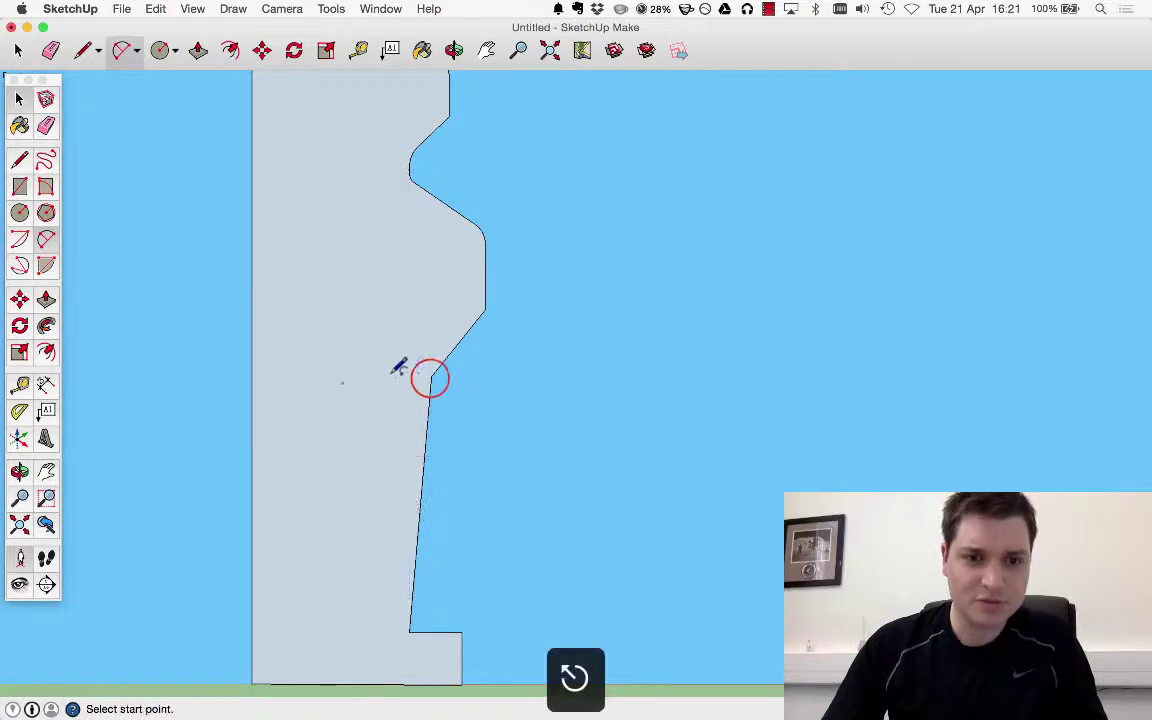
left_click(430, 378)
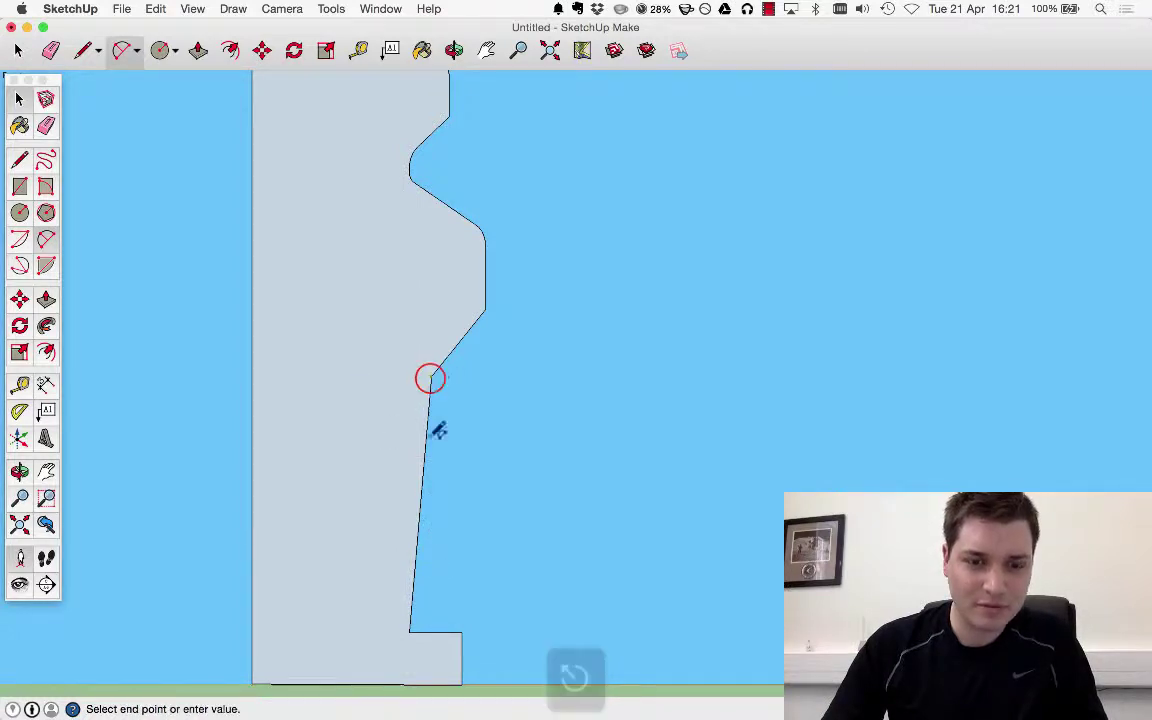
left_click(410, 631)
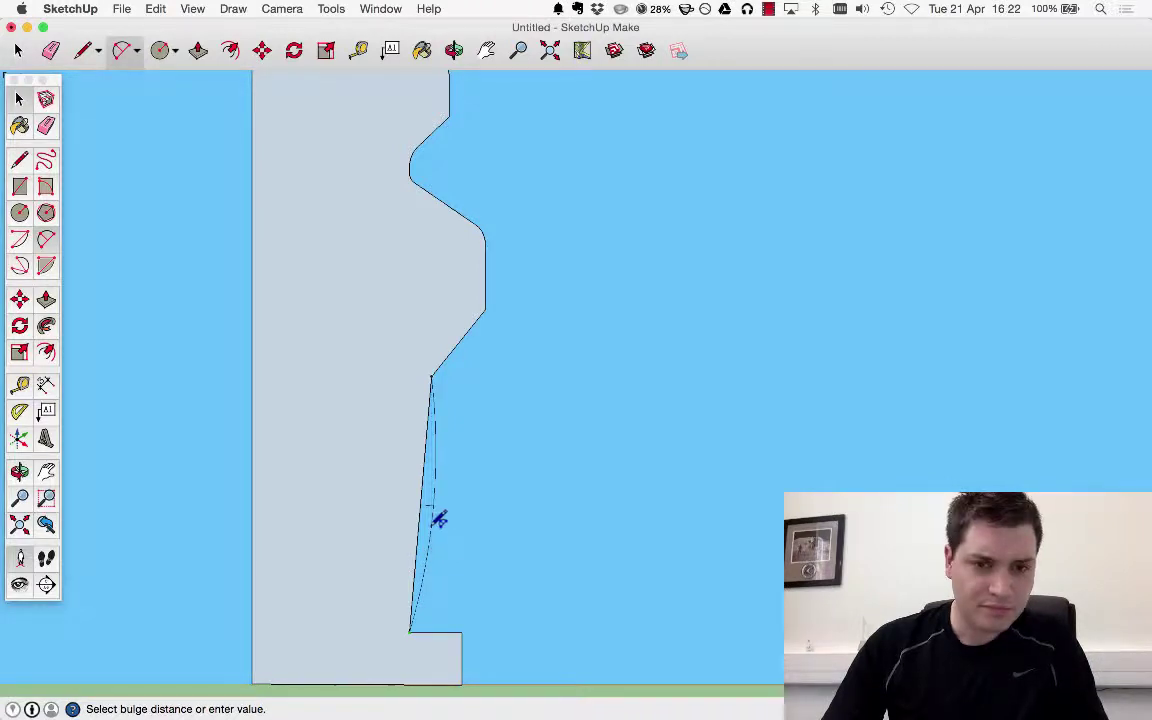
key("super+z")
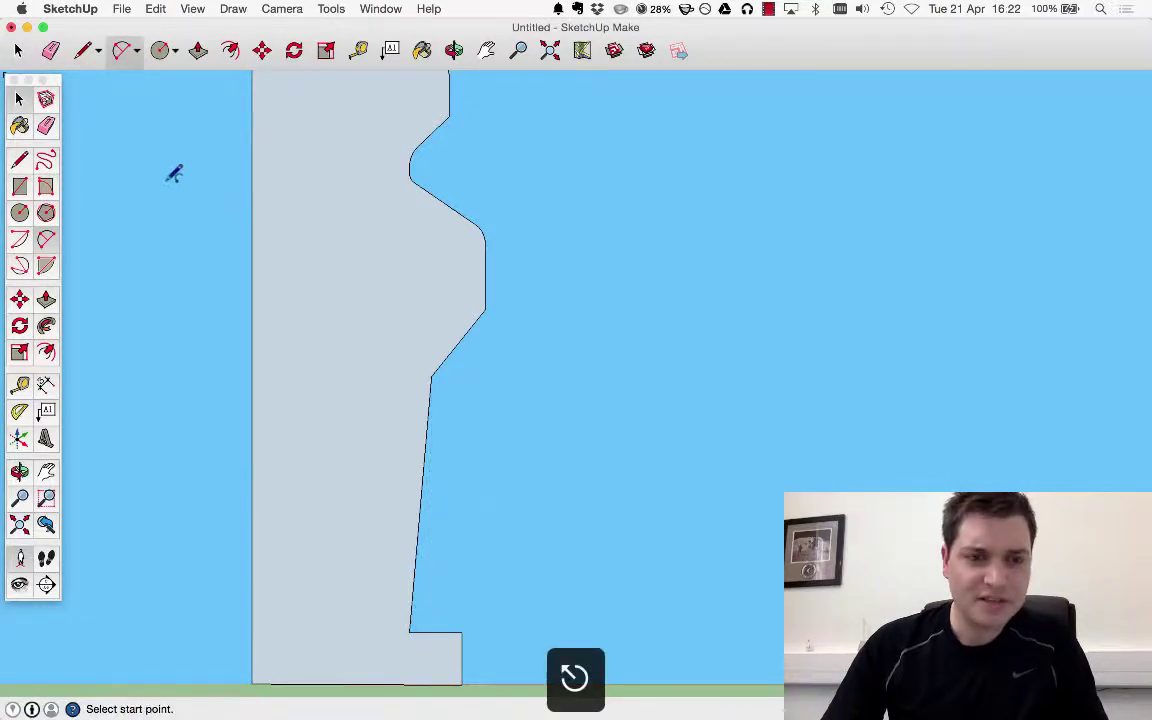
left_click(429, 379)
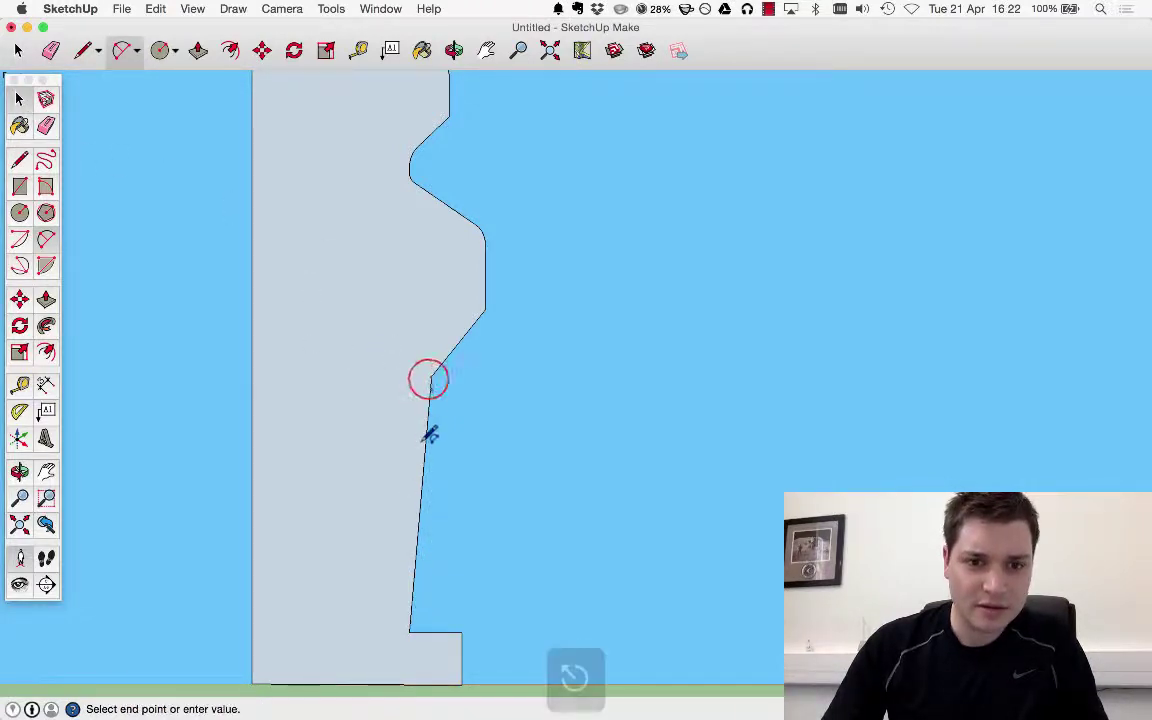
key("Escape")
Draw an outward-bulging arc from the tapering side's upper corner to inside the foot, and erase the straight side and the foot's upper edge.
left_click(431, 376)
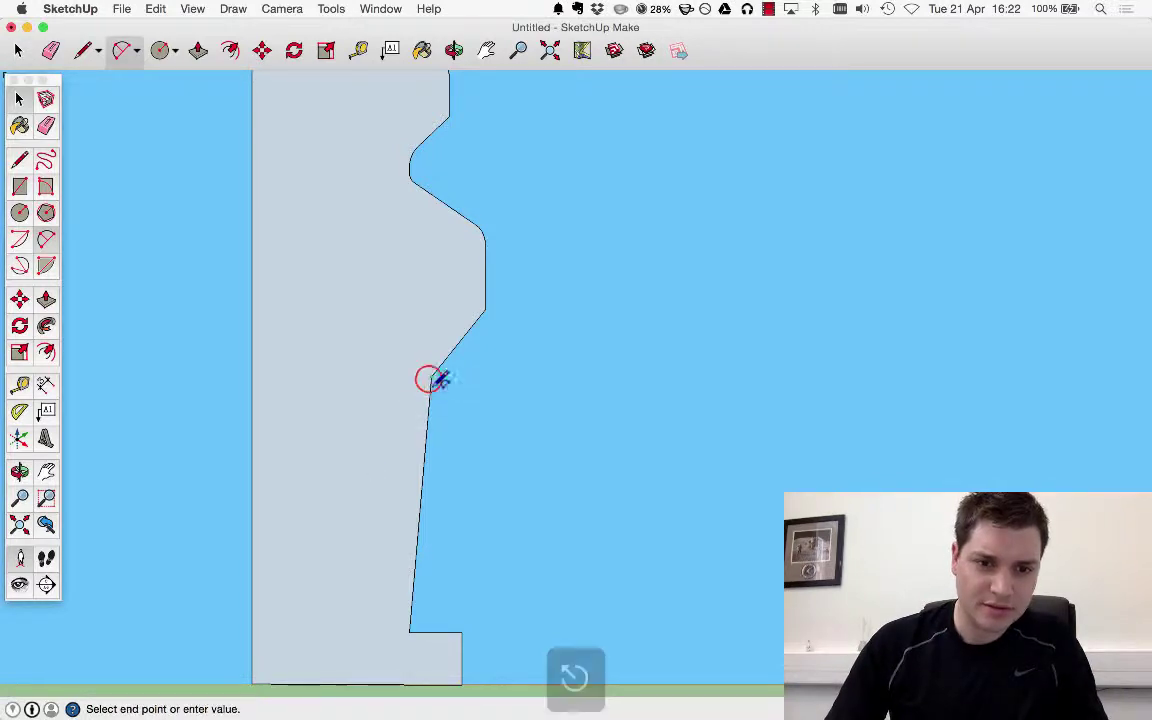
left_click(385, 633)
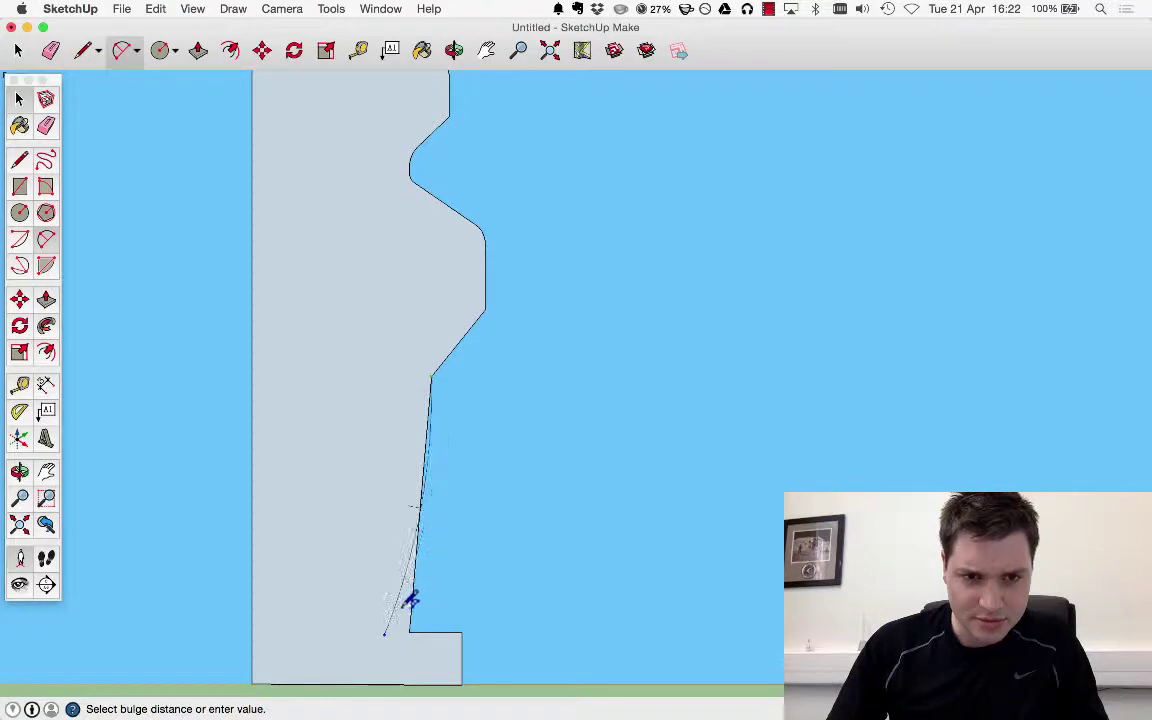
left_click(398, 609)
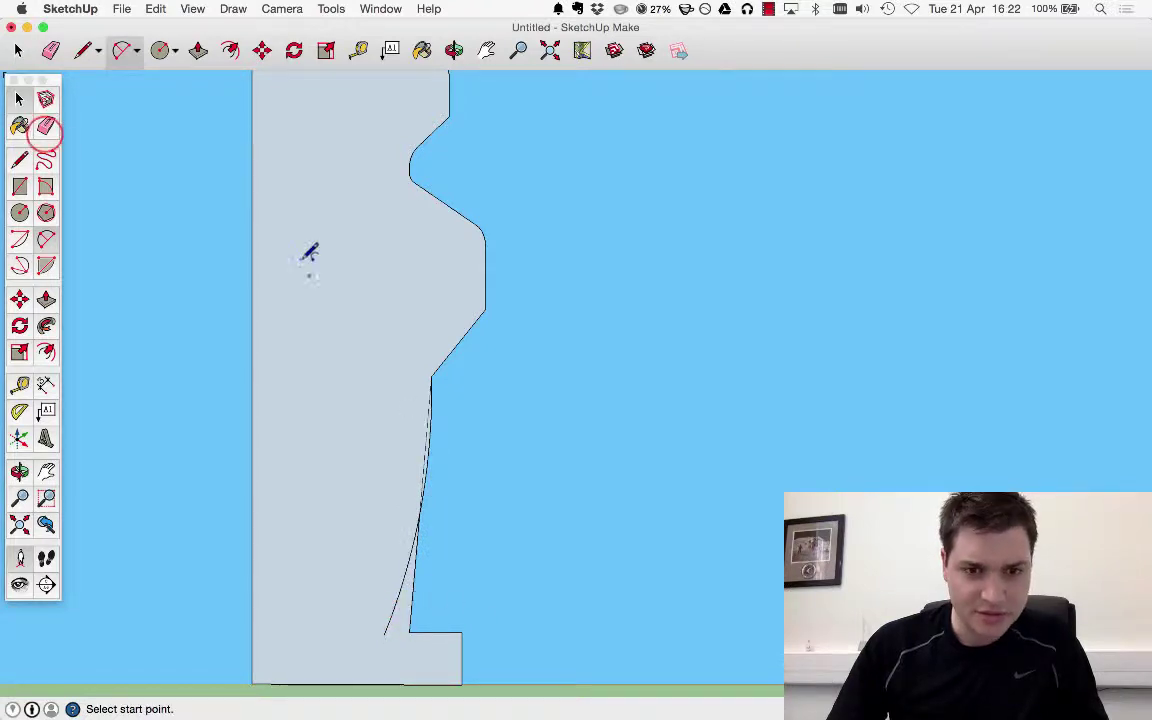
left_click(45, 125)
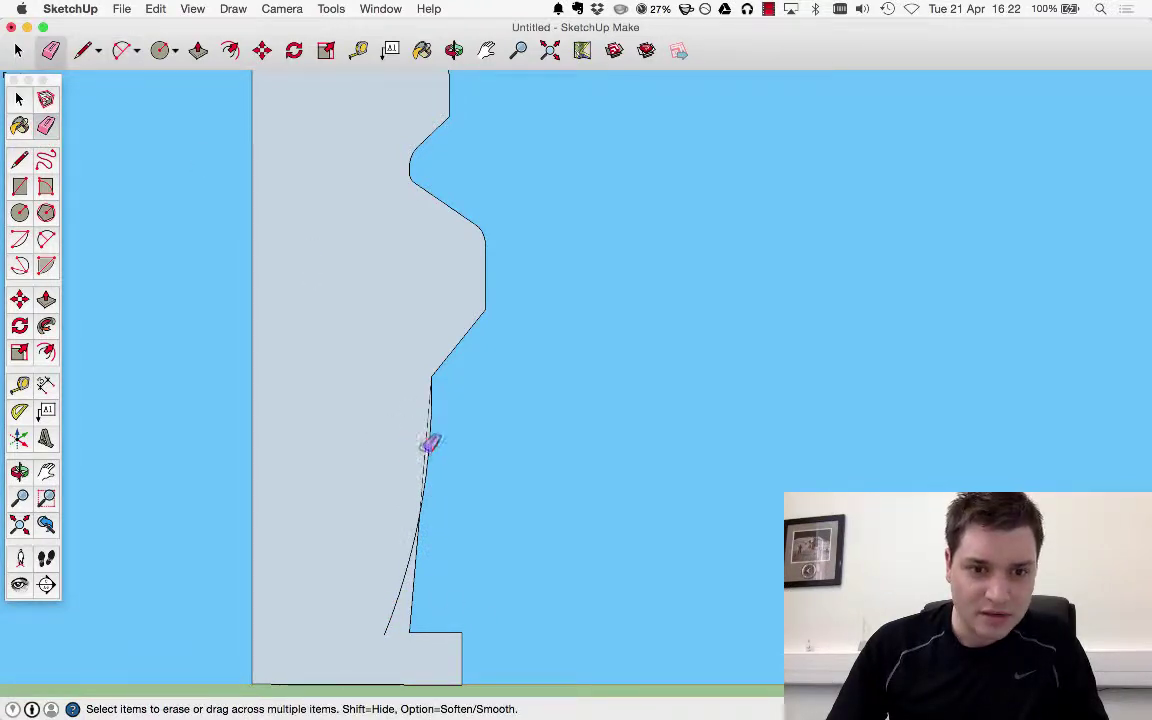
left_click(425, 449)
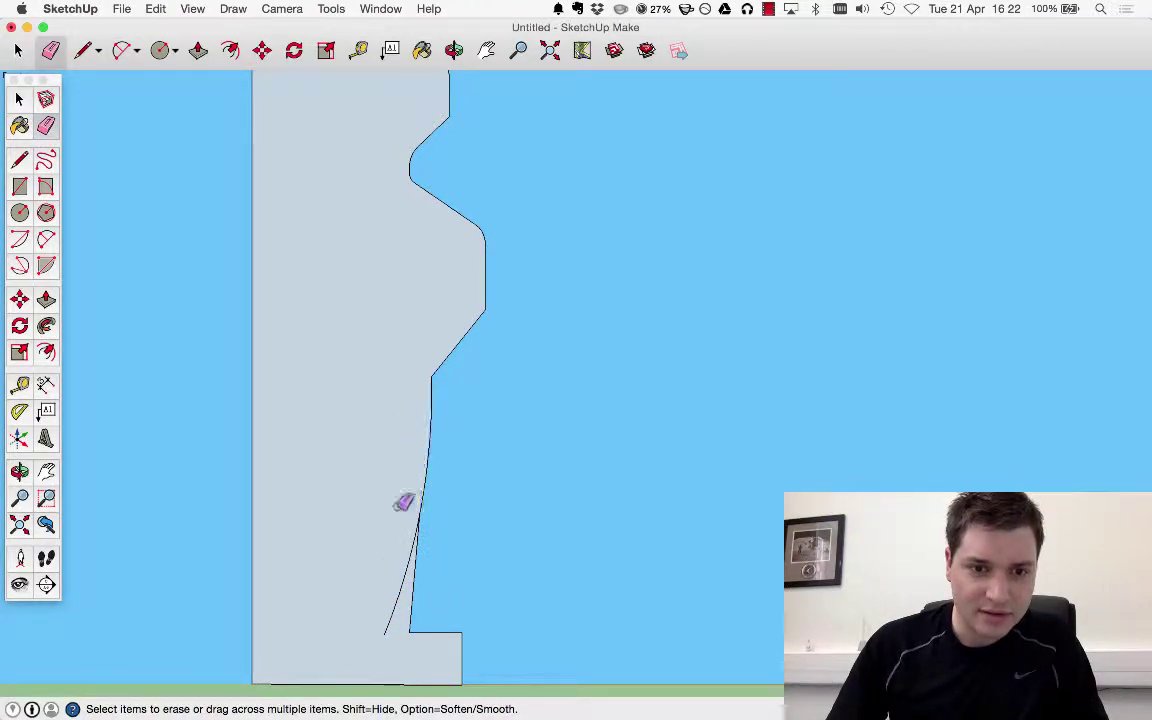
left_click(424, 632)
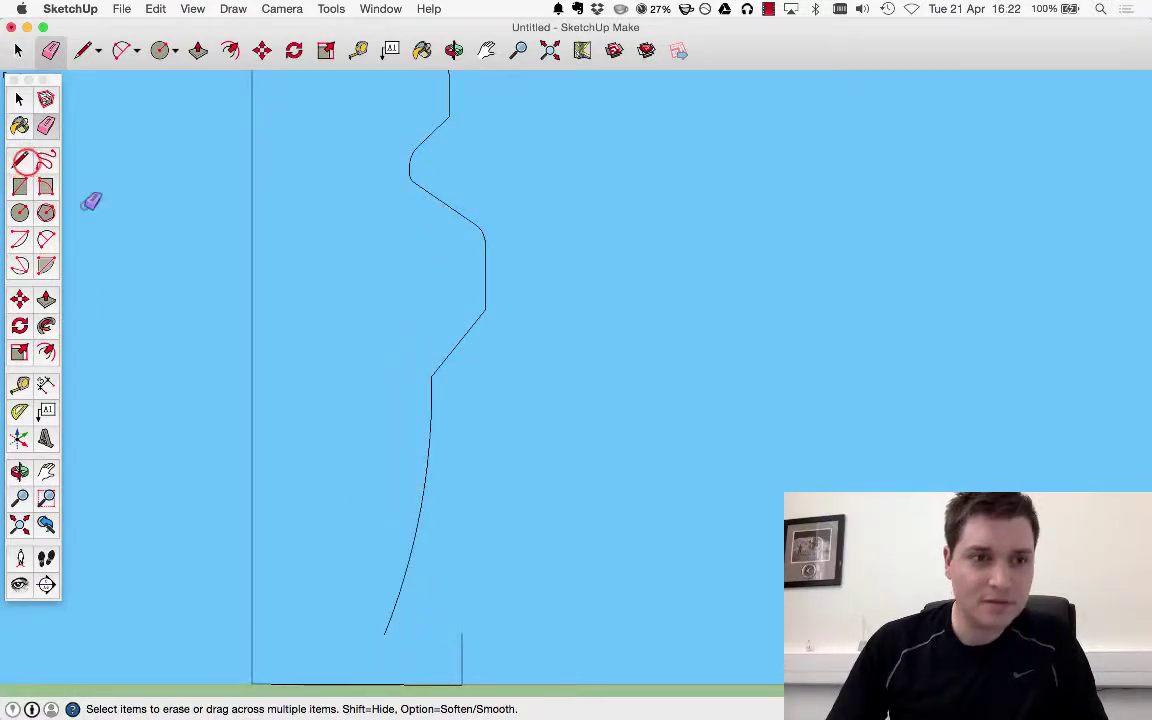
Draw a horizontal upper edge for the foot from the arc's lower end past its outer side, and erase the overhanging ends.
left_click(20, 160)
left_click(385, 634)
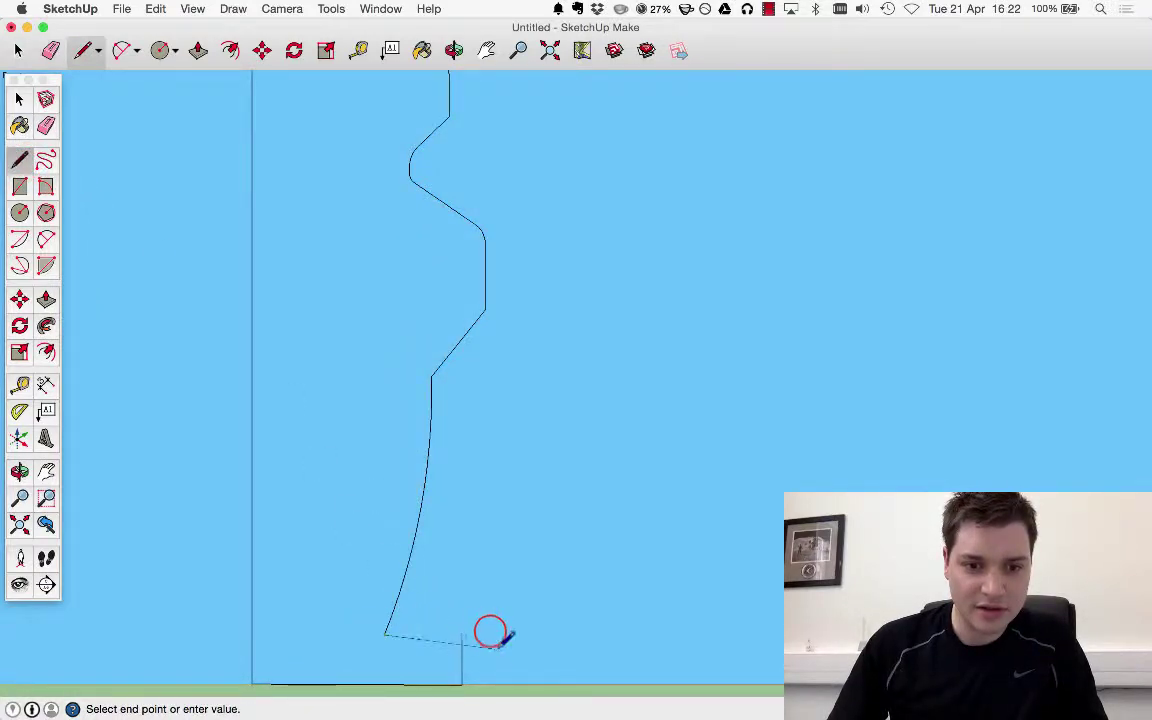
left_click(490, 632)
key("Escape")
scroll(460, 636, "up", 4)
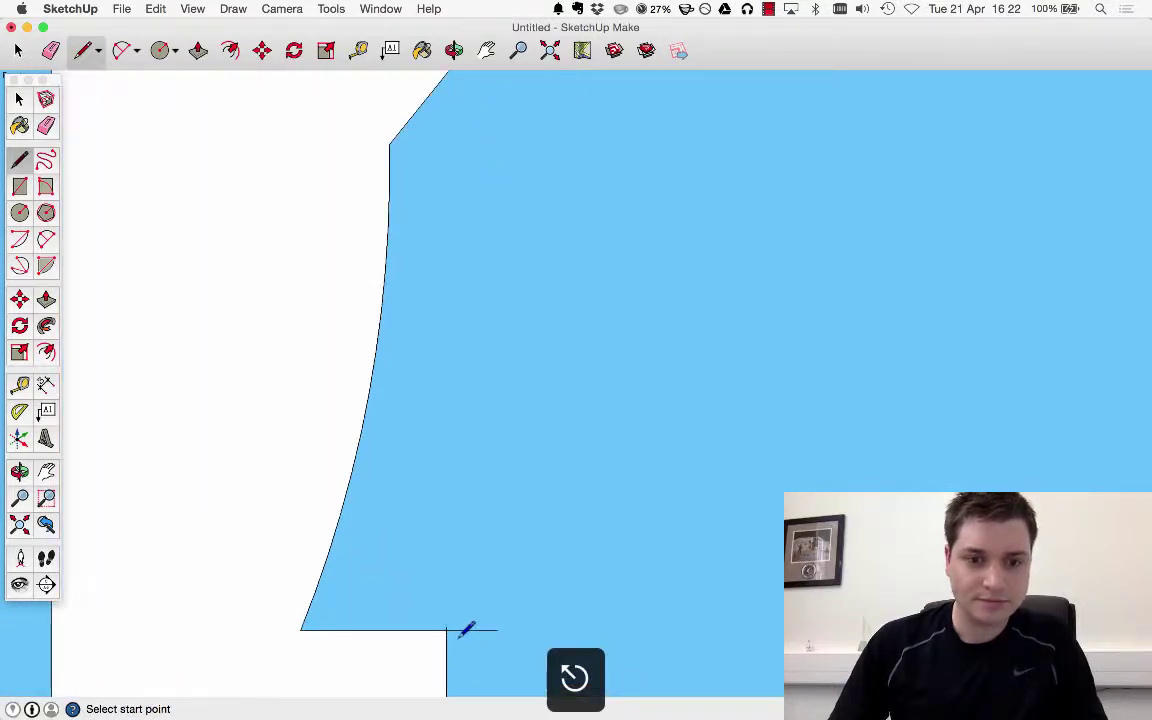
scroll(463, 630, "up", 2)
left_click(45, 125)
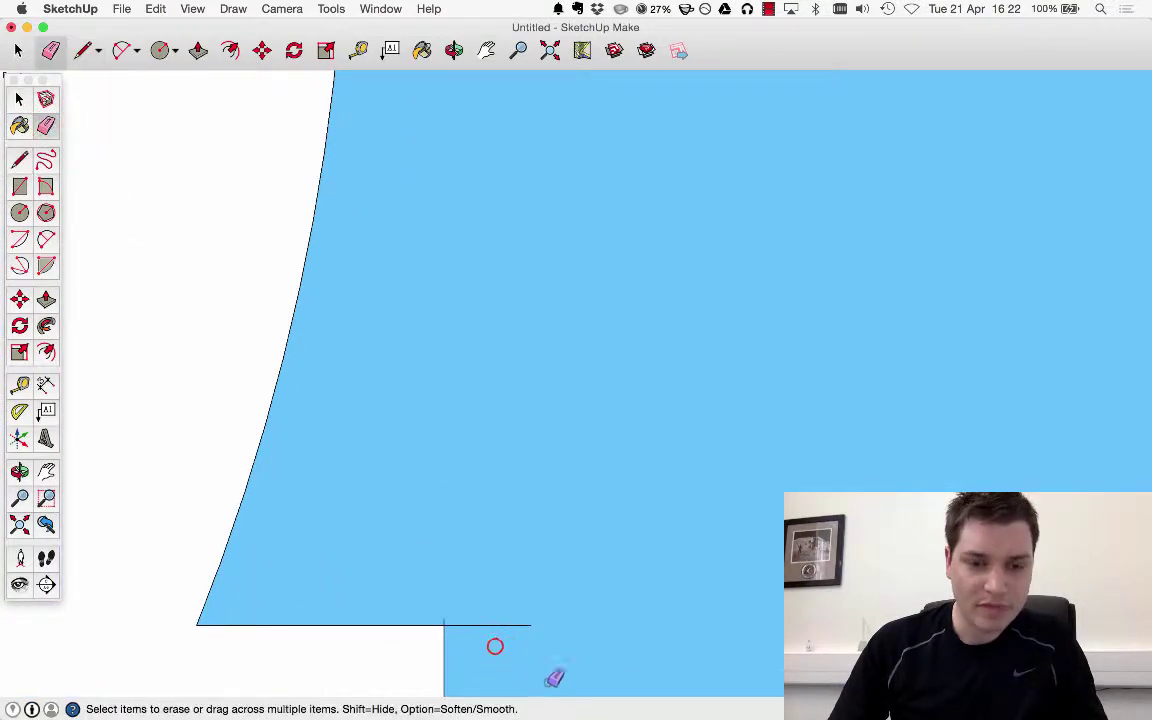
left_click(470, 624)
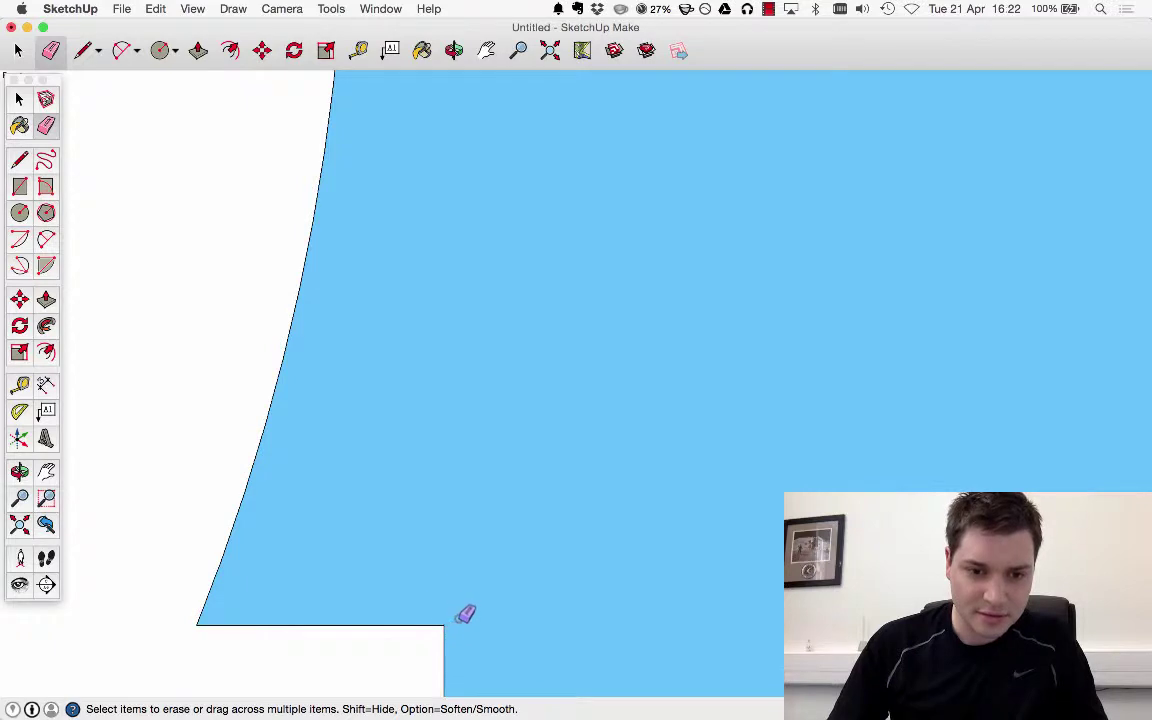
scroll(445, 545, "down", 2)
scroll(326, 324, "down", 2)
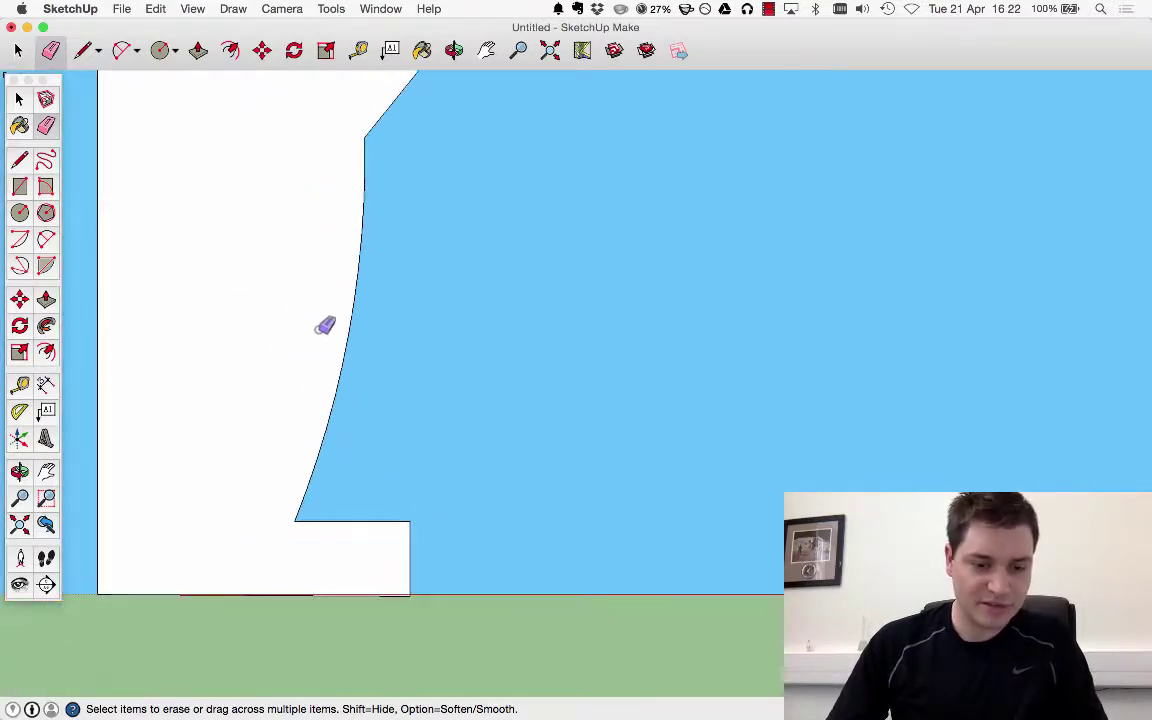
scroll(419, 534, "up", 1)
left_click(20, 157)
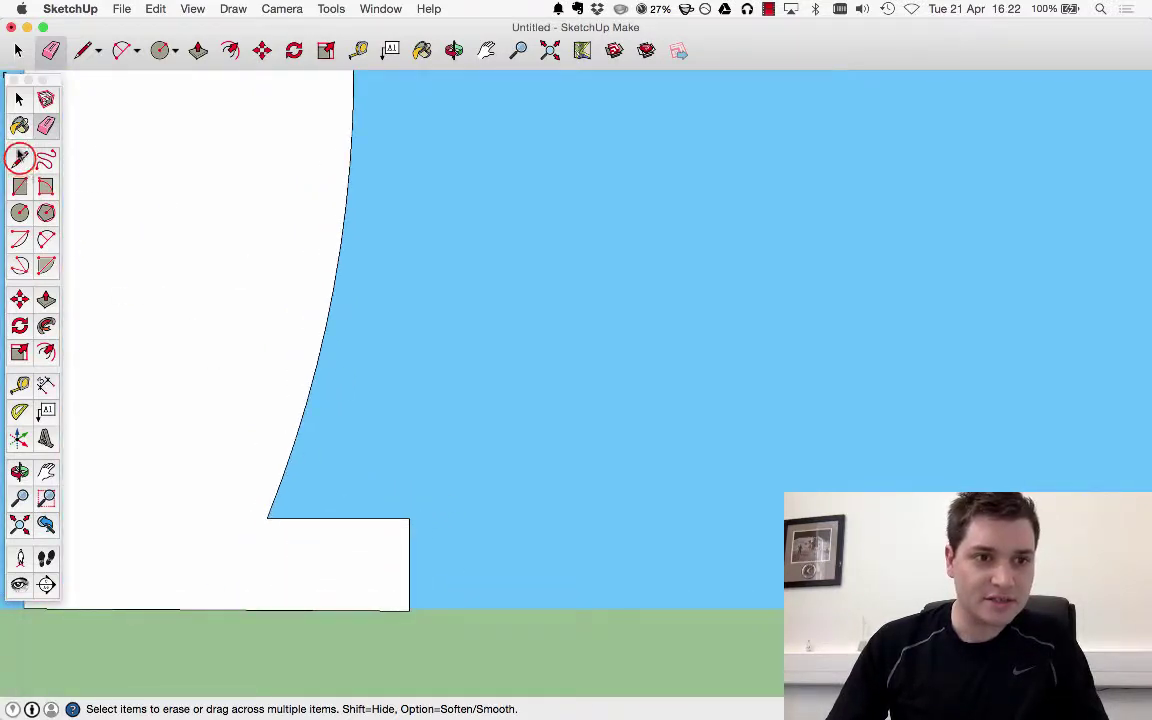
left_click(18, 238)
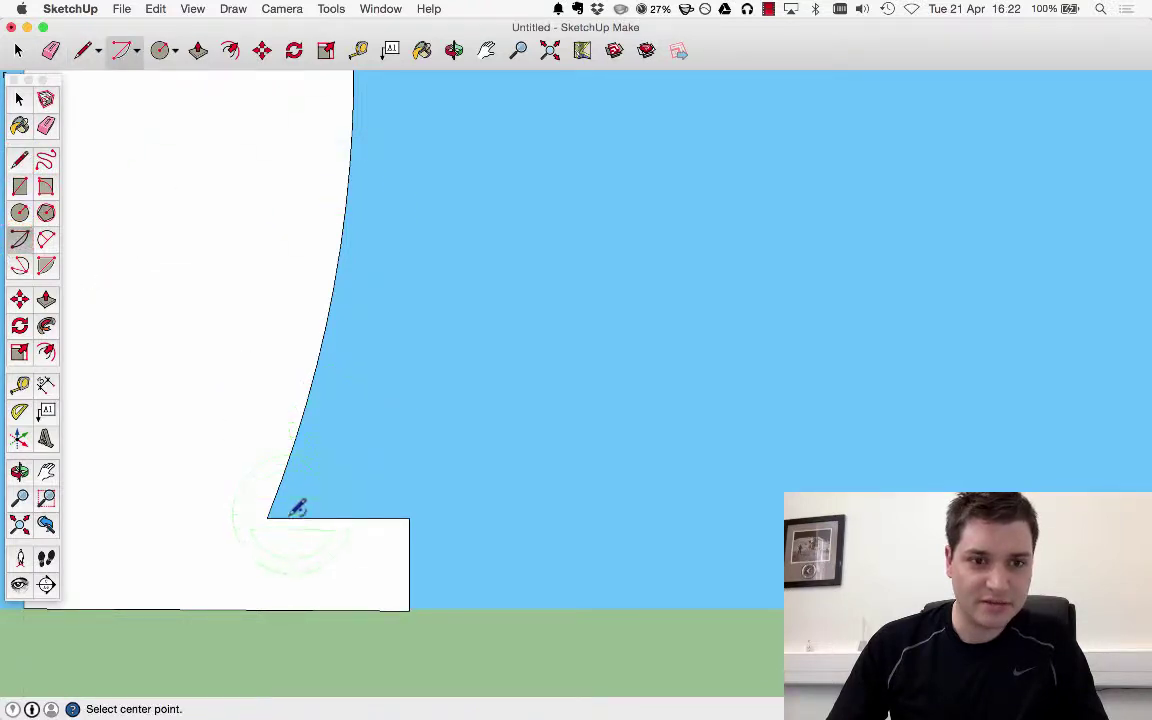
key("super+z")
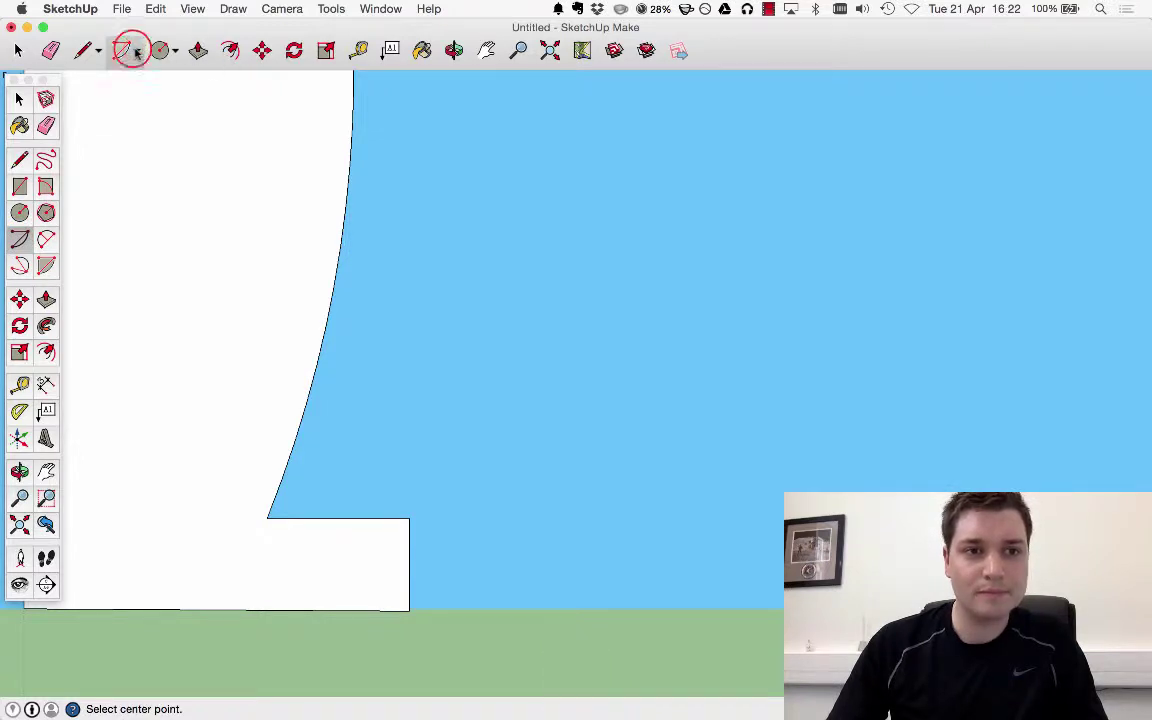
Round the inner corner between the curved side and the foot with a small 2 Point Arc fillet.
left_click(137, 52)
left_click(155, 105)
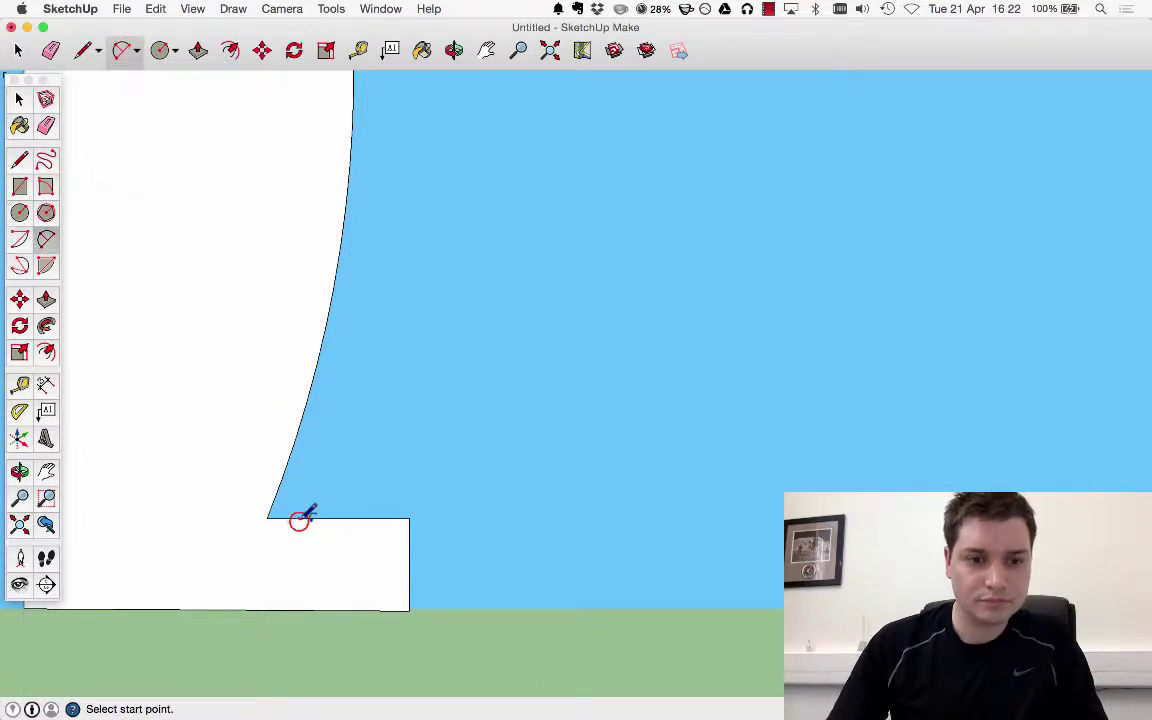
left_click(299, 521)
key("super+z")
left_click(284, 467)
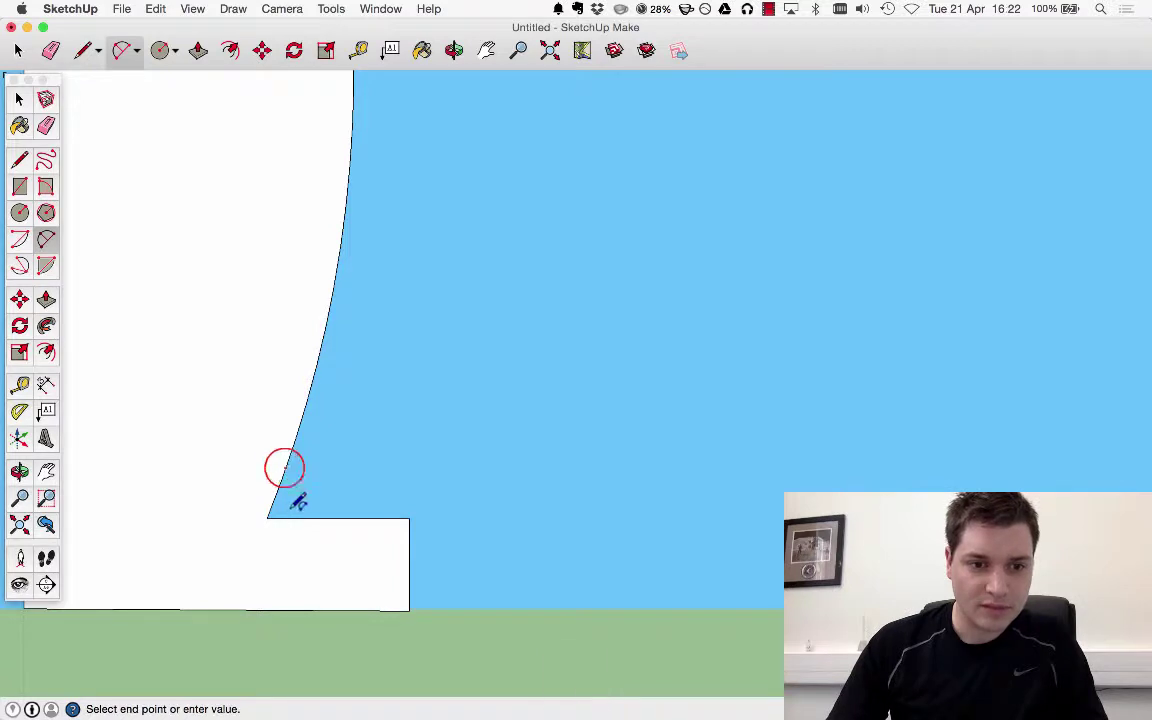
left_click(319, 518)
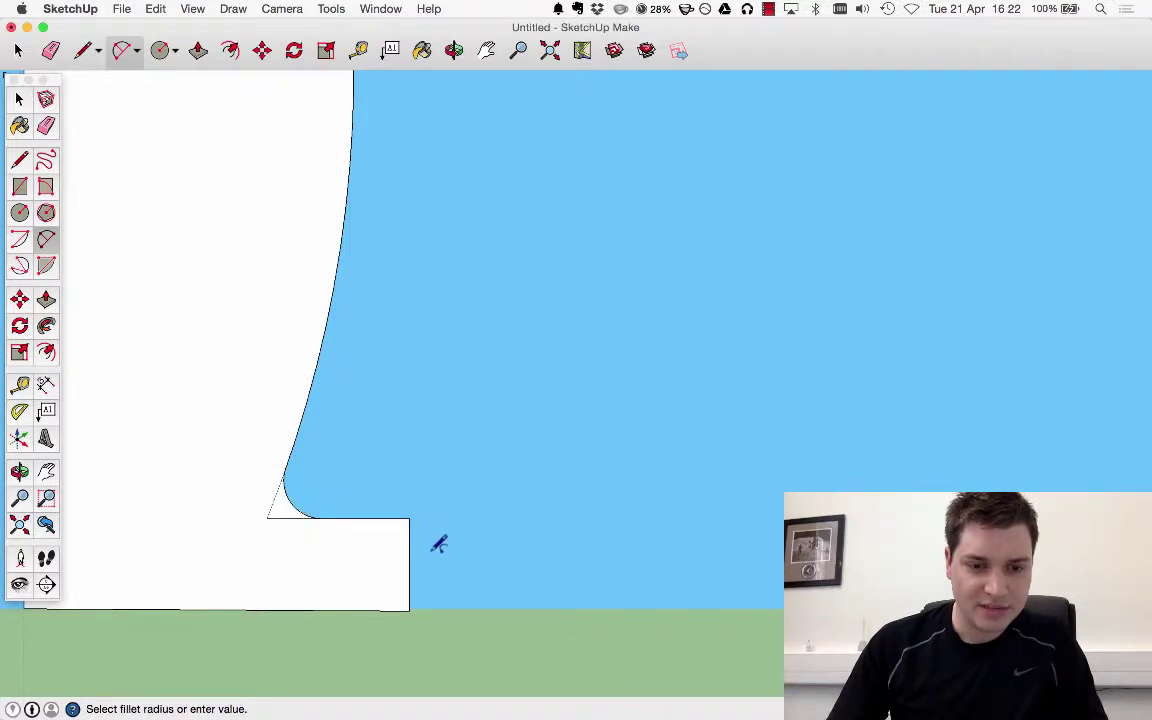
Round the foot's outer upper corner with a 2 Point Arc fillet.
left_click(367, 519)
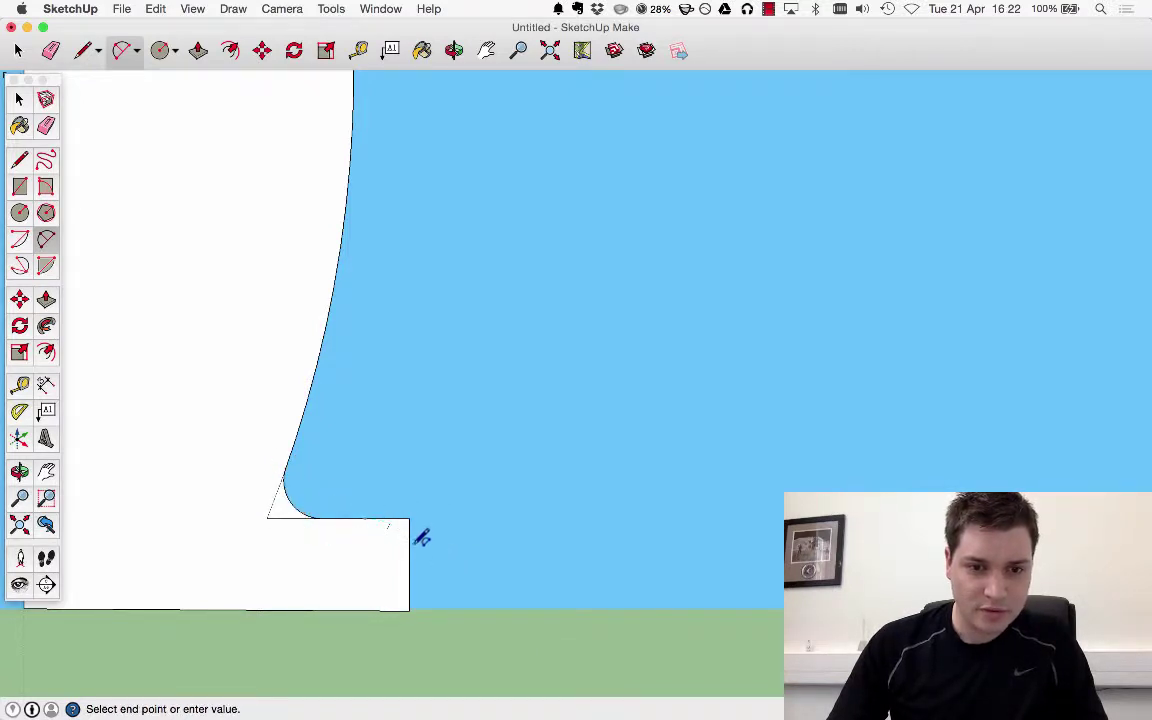
left_click(410, 563)
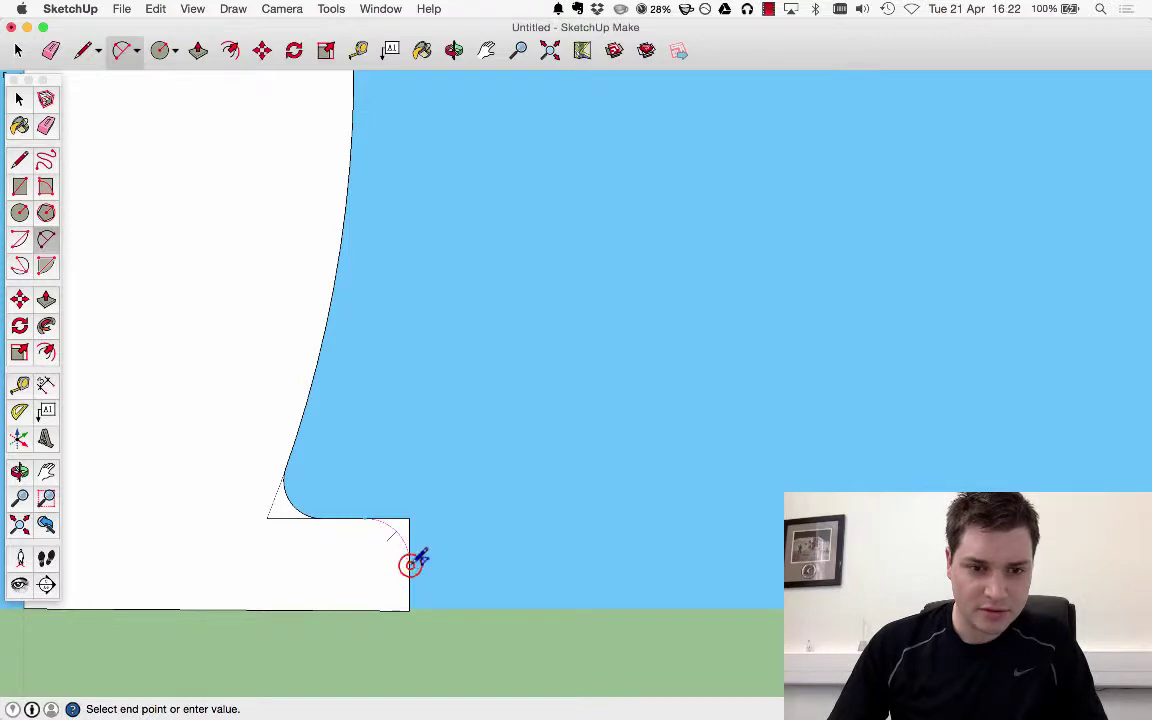
double_click(411, 565)
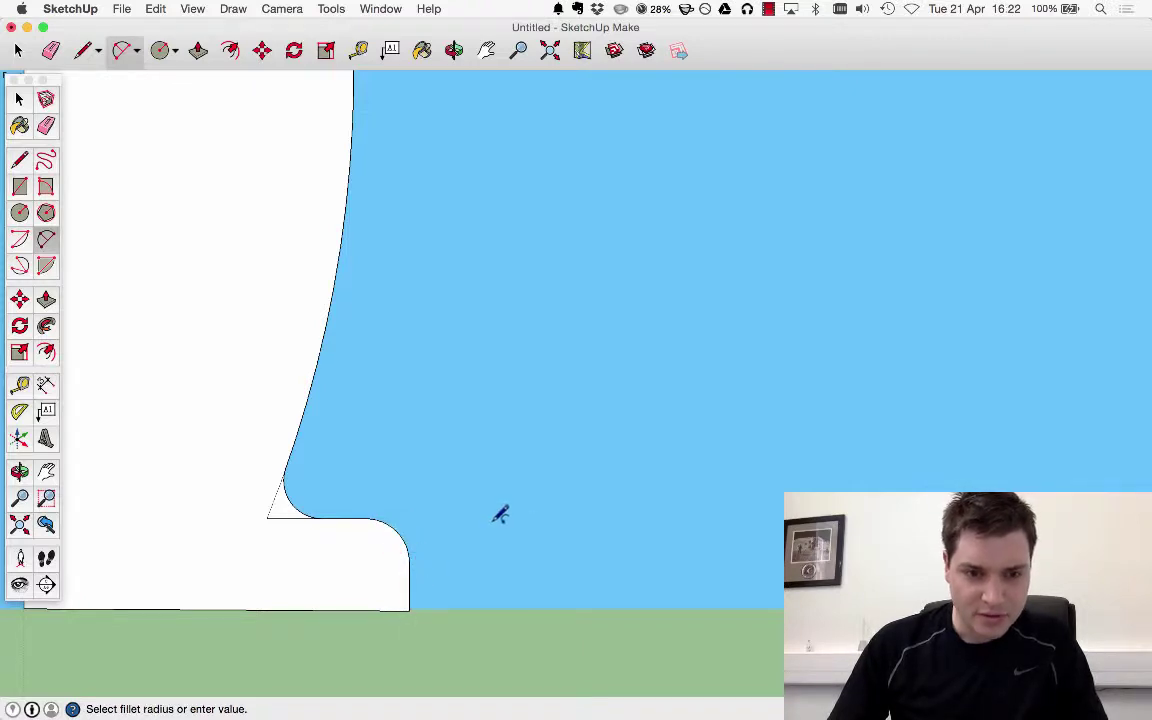
In the front view, erase the uneven base edge and the leftover sharp-corner lines behind the foot's inner fillet.
scroll(508, 490, "down", 3)
left_click(283, 9)
mouse_move(380, 58)
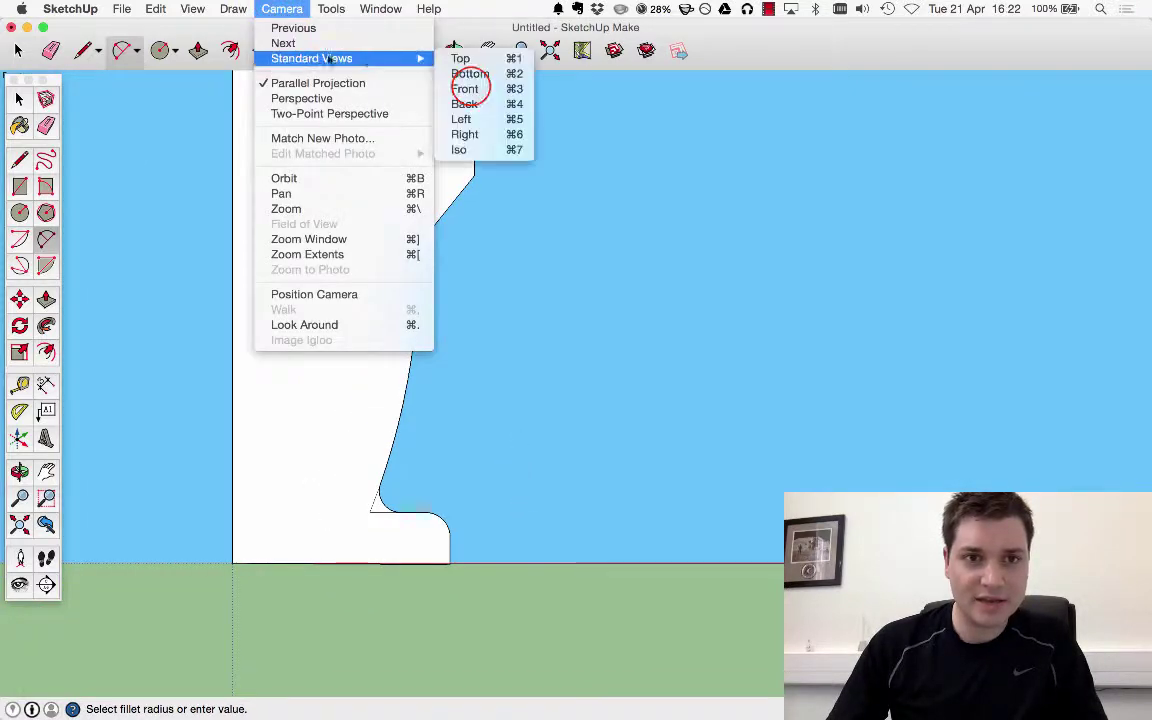
left_click(474, 89)
scroll(411, 576, "up", 3)
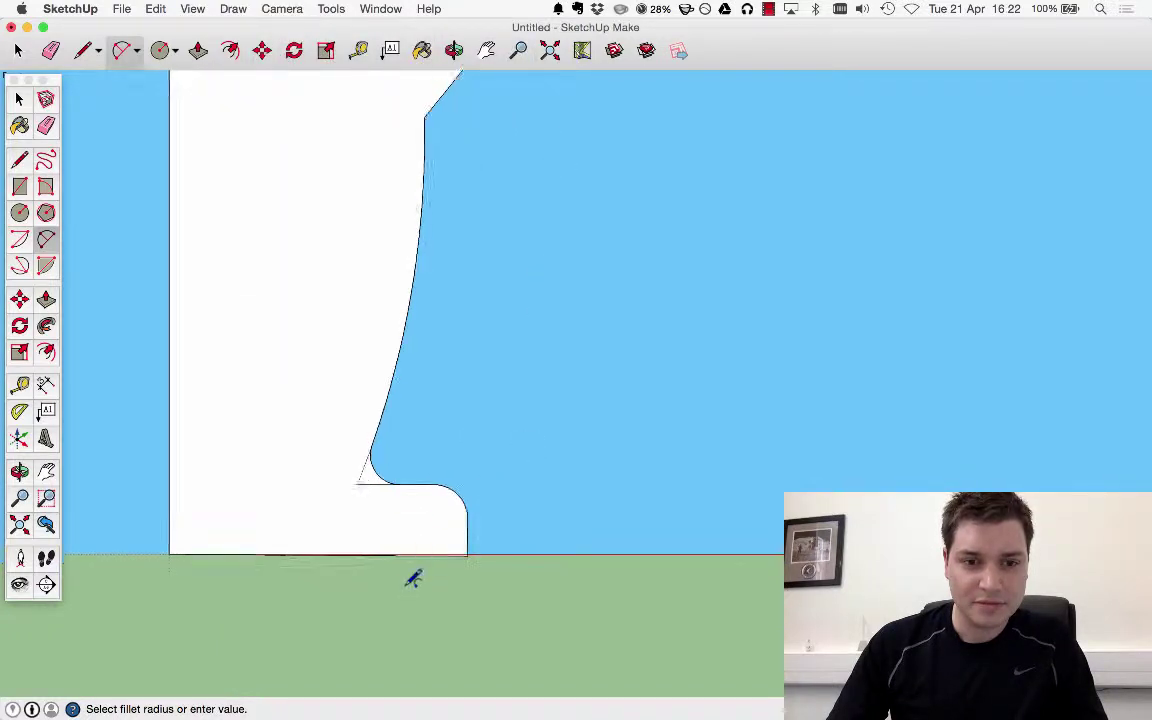
left_click(19, 97)
scroll(465, 563, "up", 4)
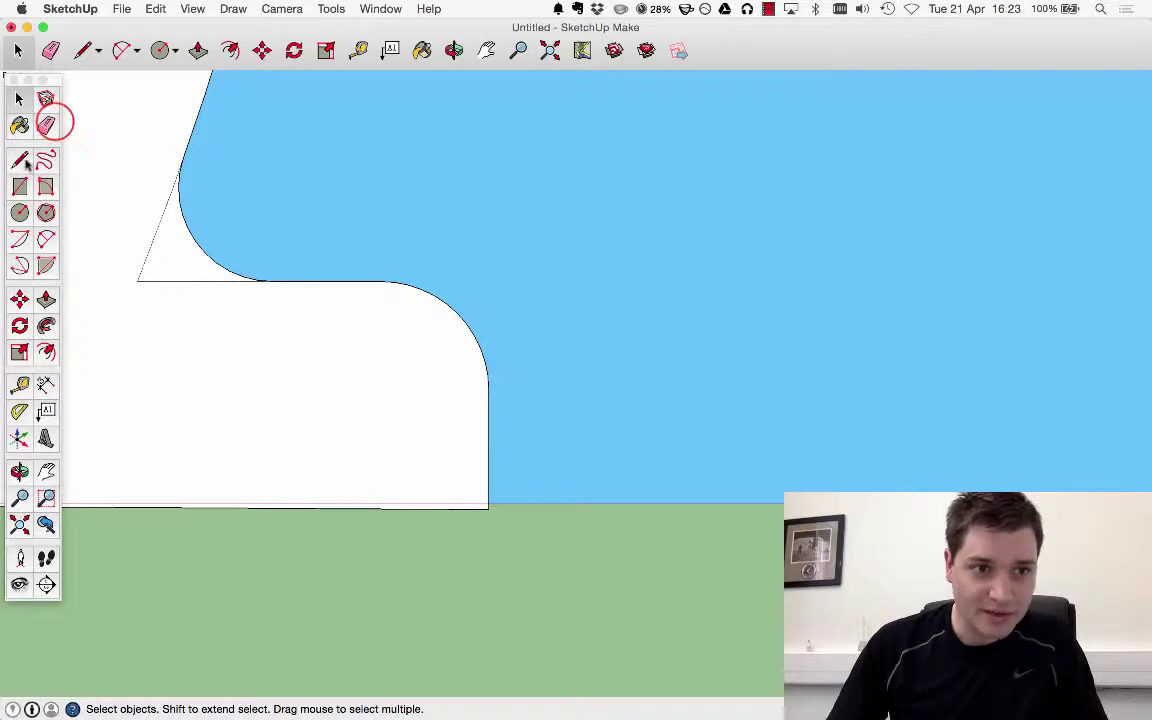
left_click(46, 123)
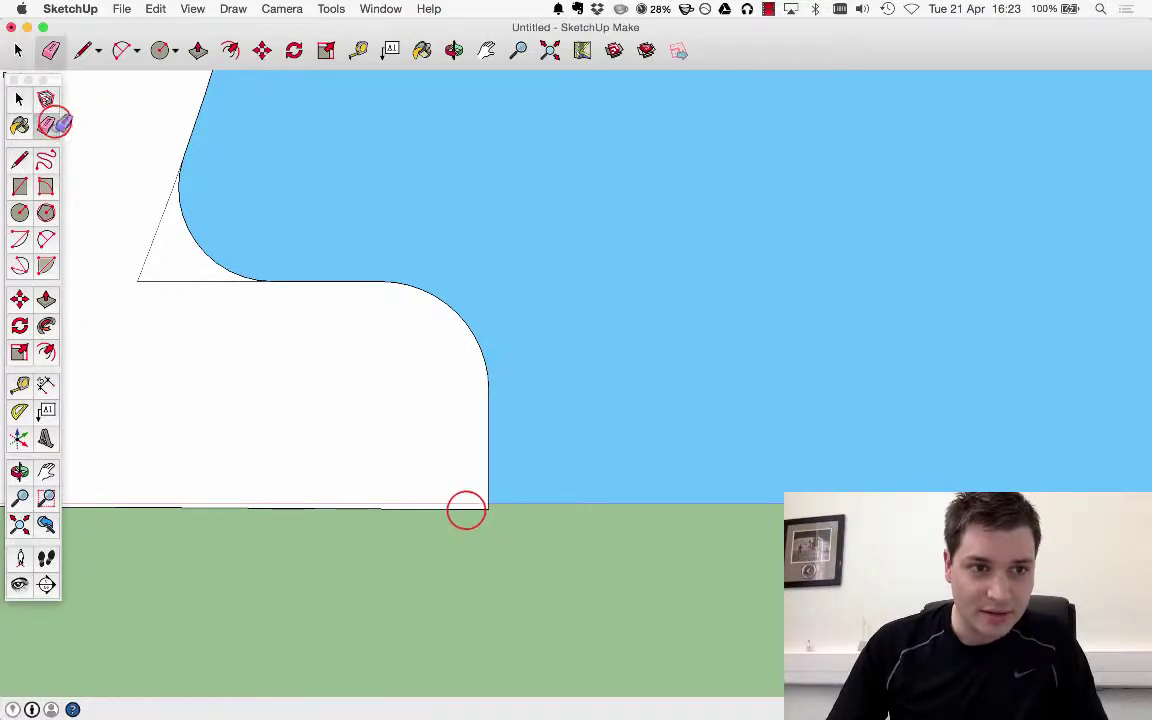
left_click(462, 505)
left_click(193, 218)
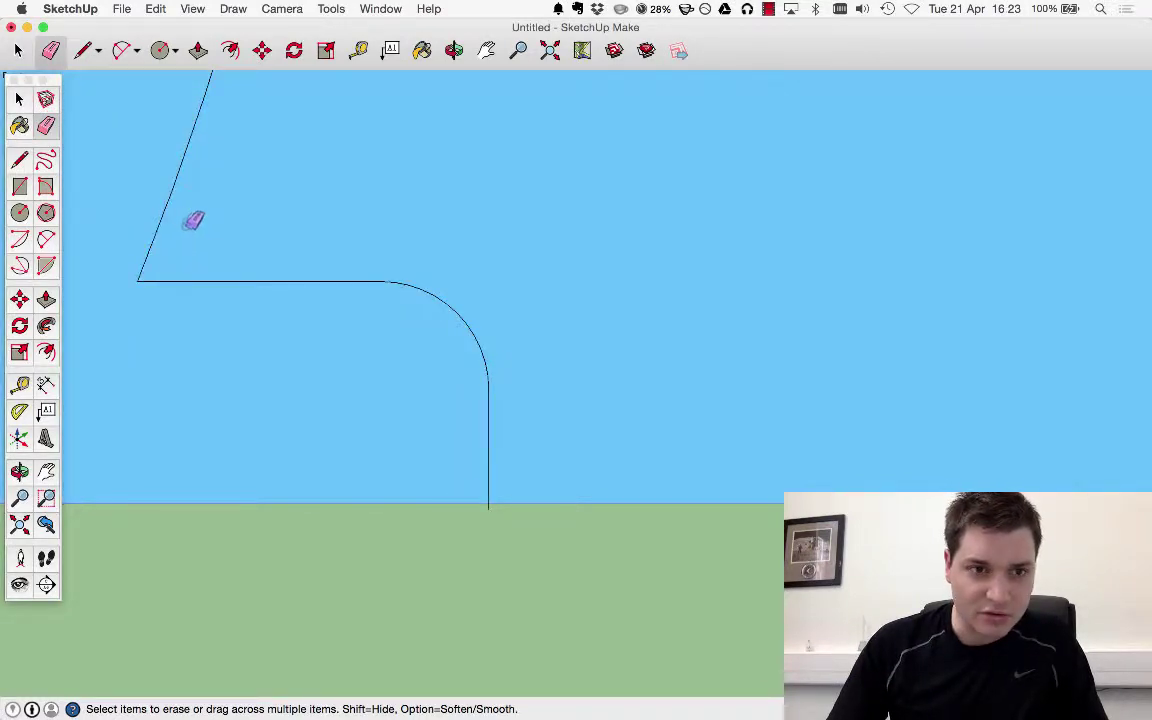
key("super+z")
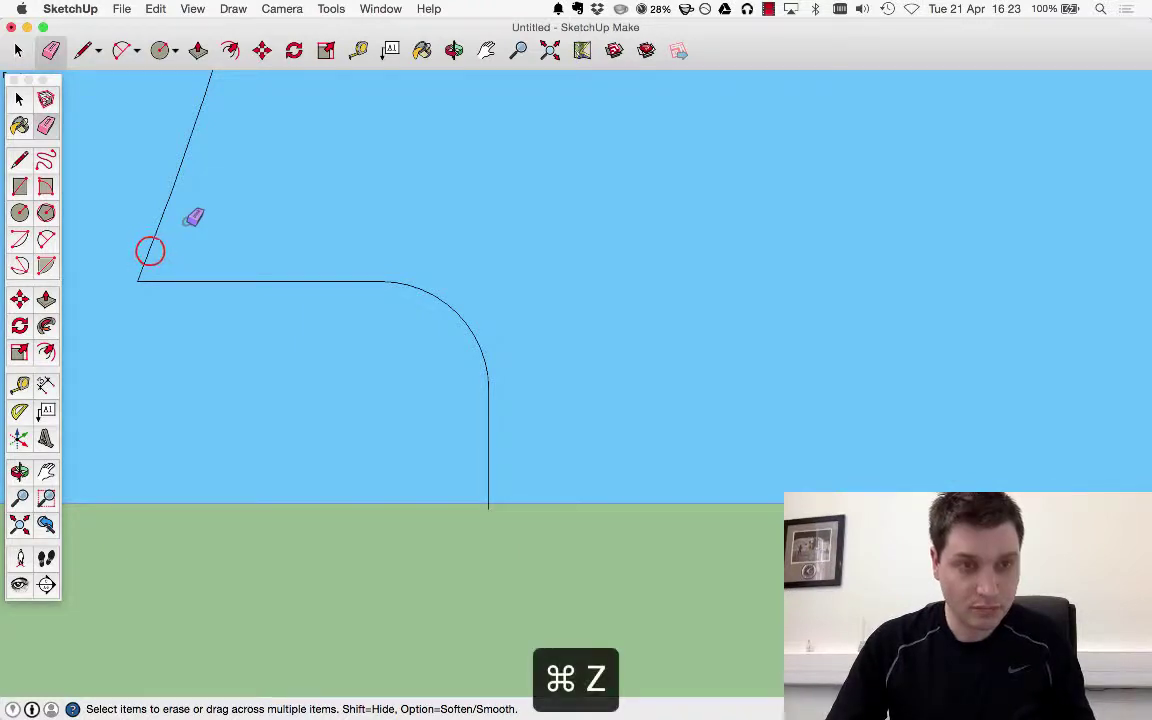
left_click_drag(167, 237, 127, 261)
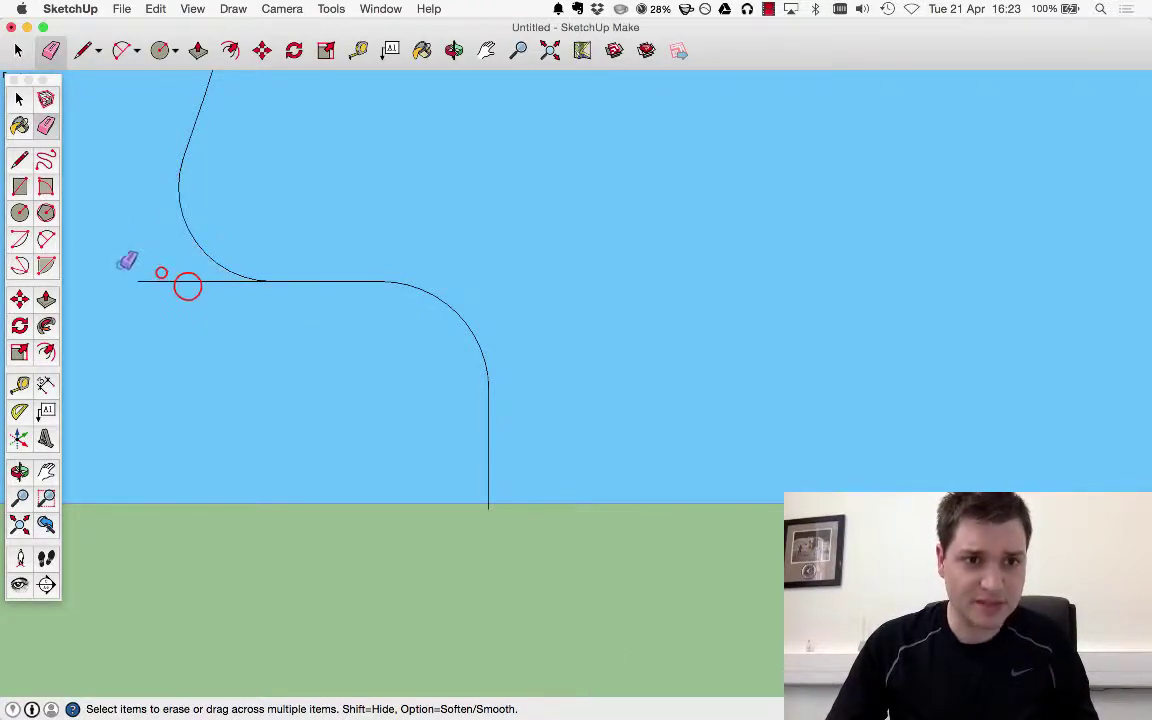
left_click(172, 280)
Draw a new horizontal base line from the vertical axis past the foot's outer side, and erase the overhanging ends.
left_click(19, 157)
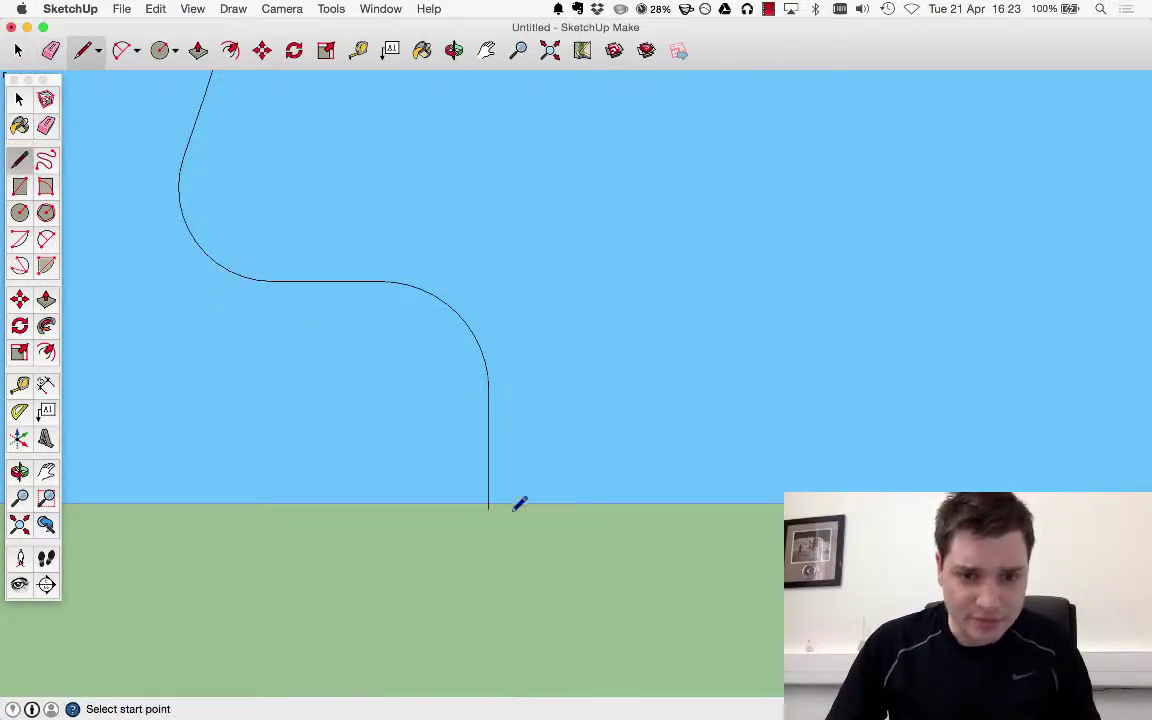
scroll(718, 438, "down", 5)
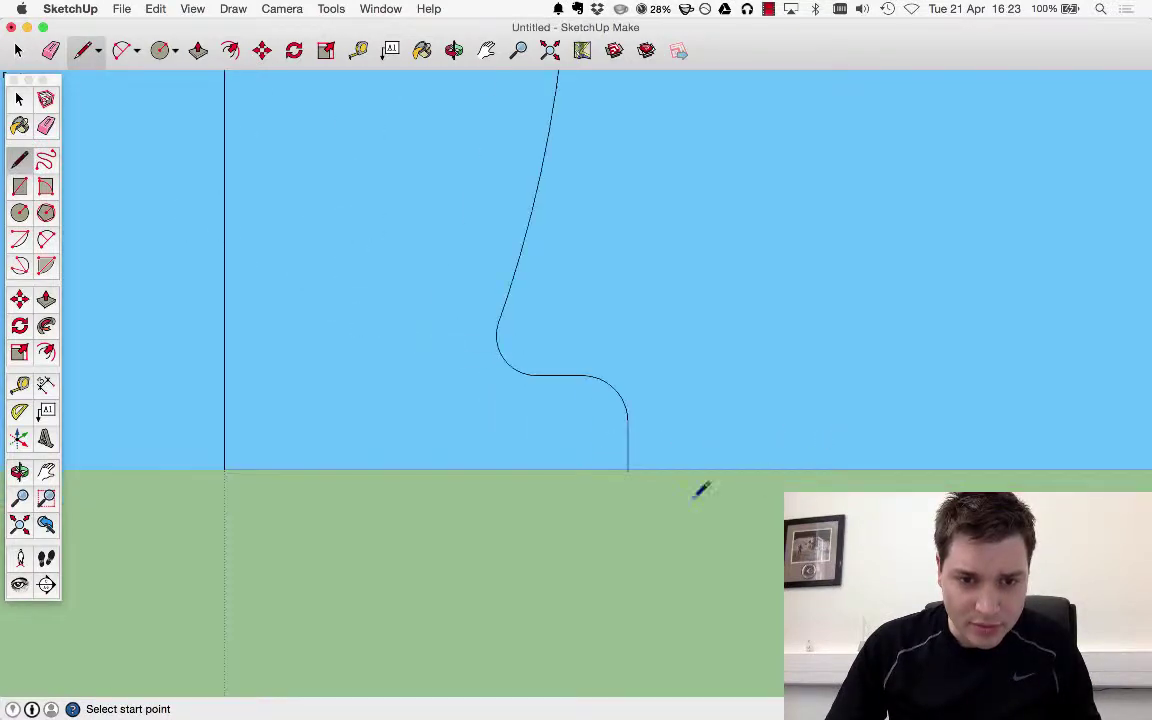
scroll(266, 473, "up", 3)
left_click(201, 466)
left_click(202, 464)
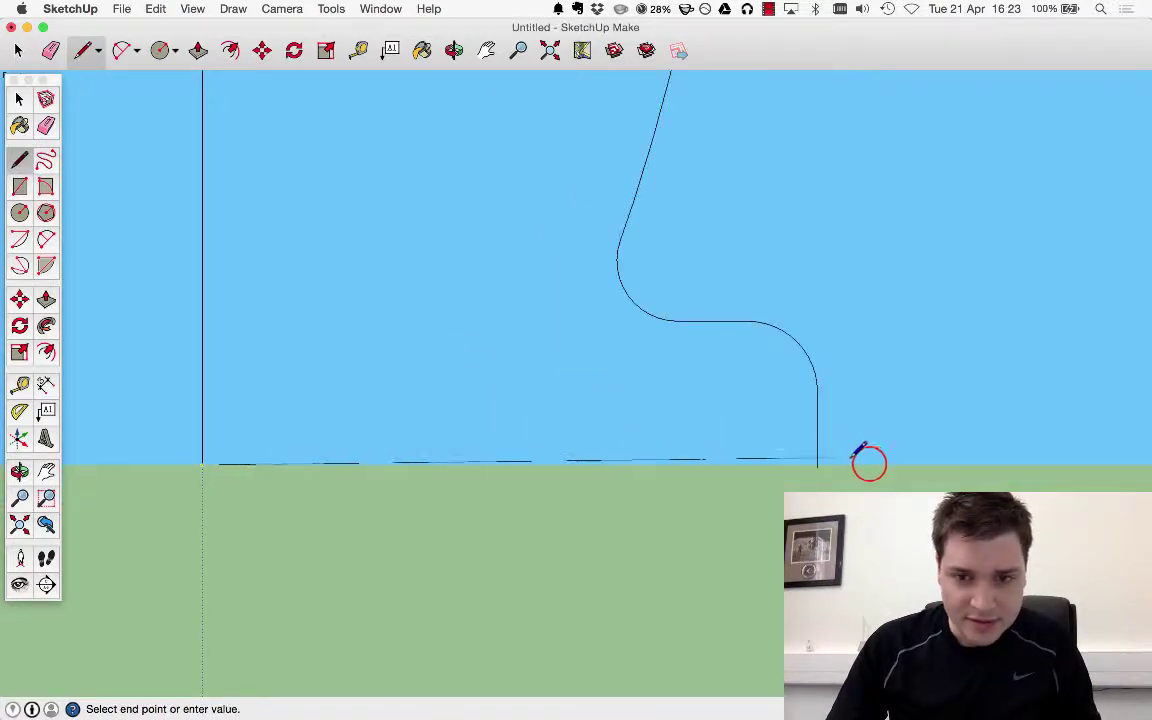
left_click(872, 460)
scroll(872, 476, "up", 5)
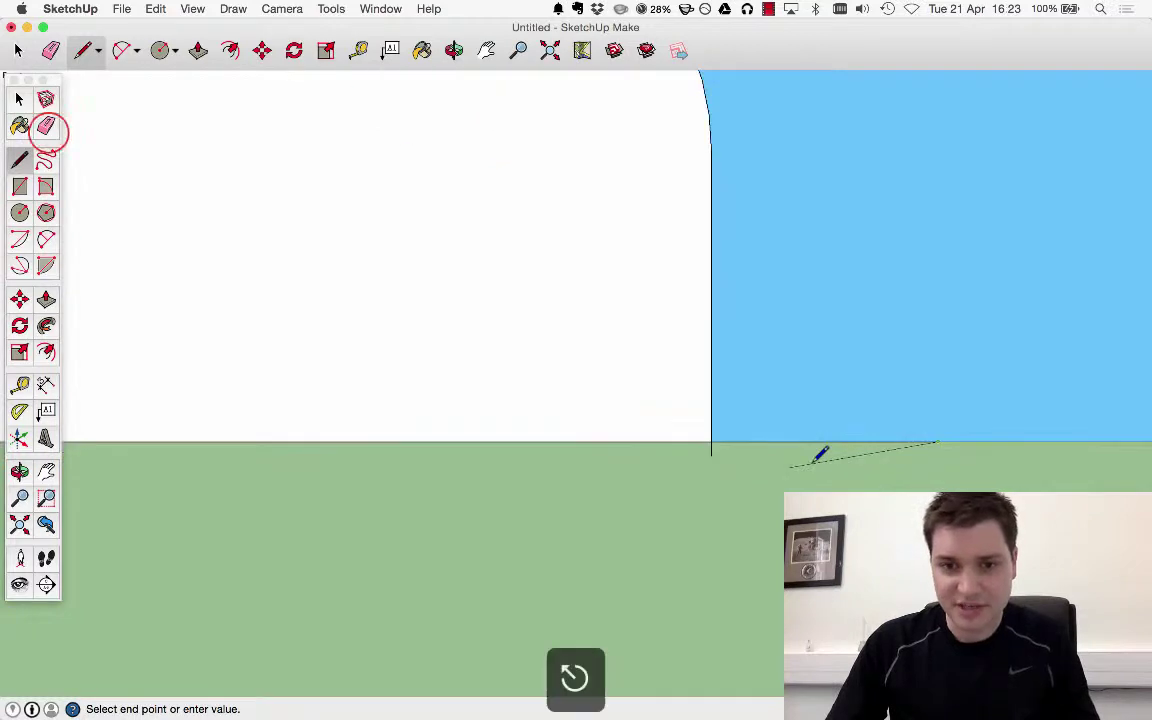
key("Escape")
left_click(48, 130)
key("e")
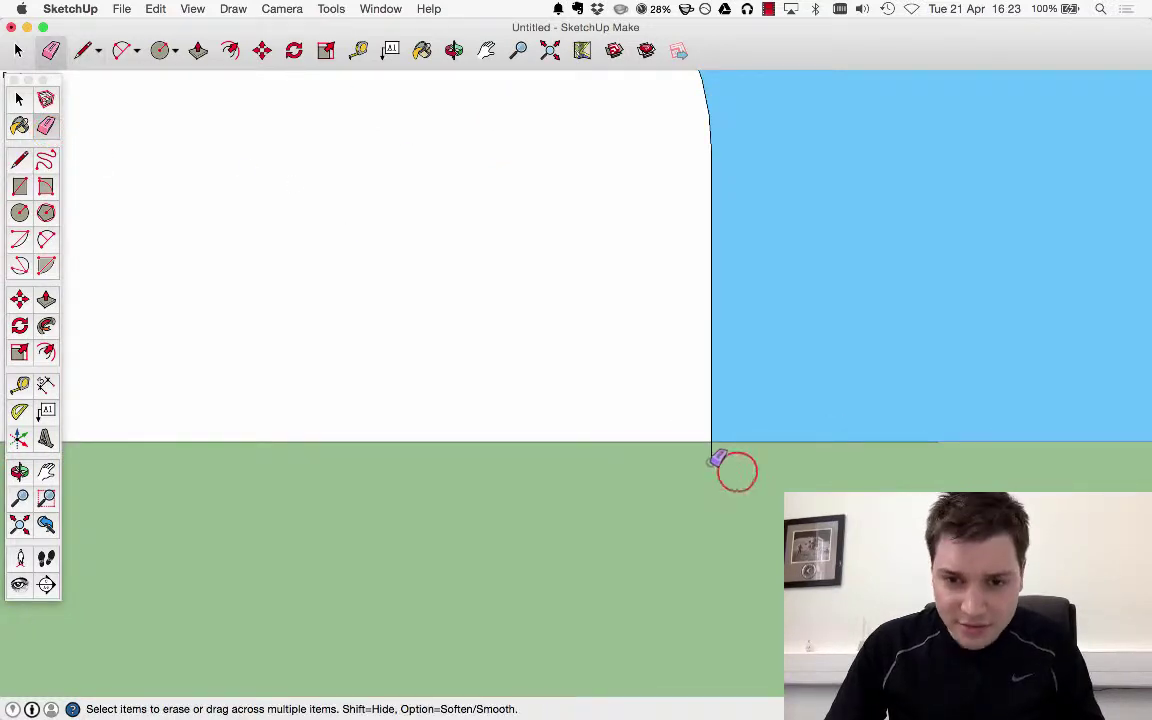
scroll(735, 455, "down", 8)
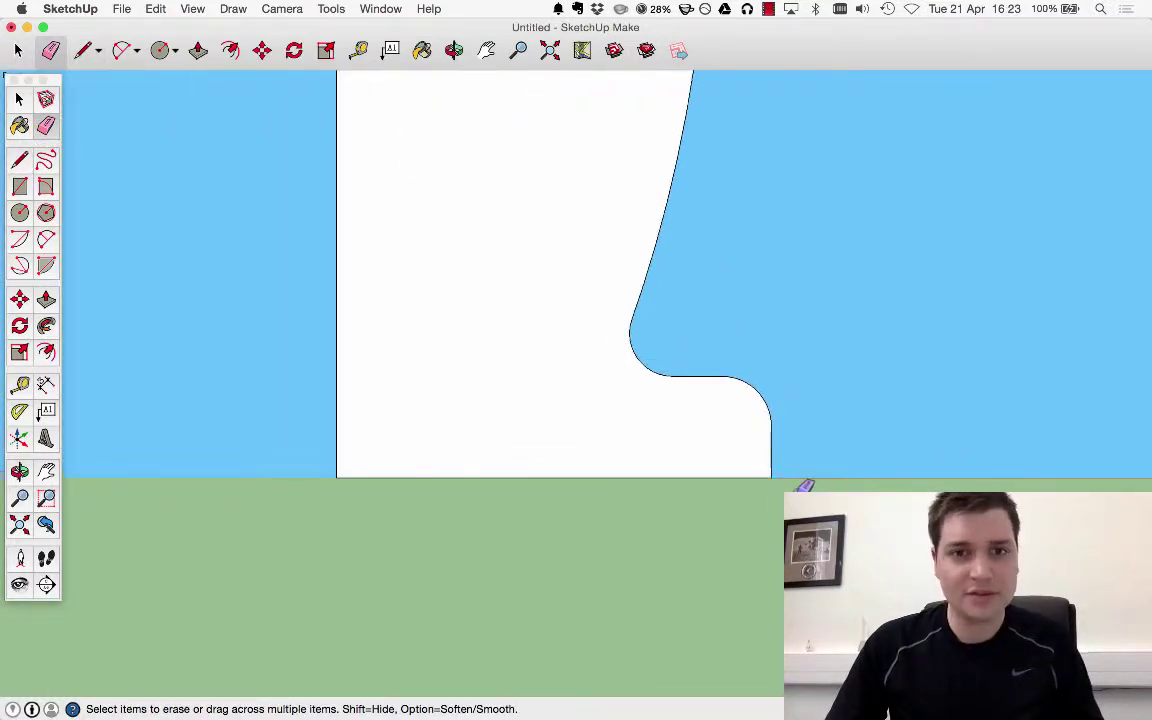
Offset the closed profile face inward by a small distance to form a wall thickness.
scroll(947, 205, "up", 5)
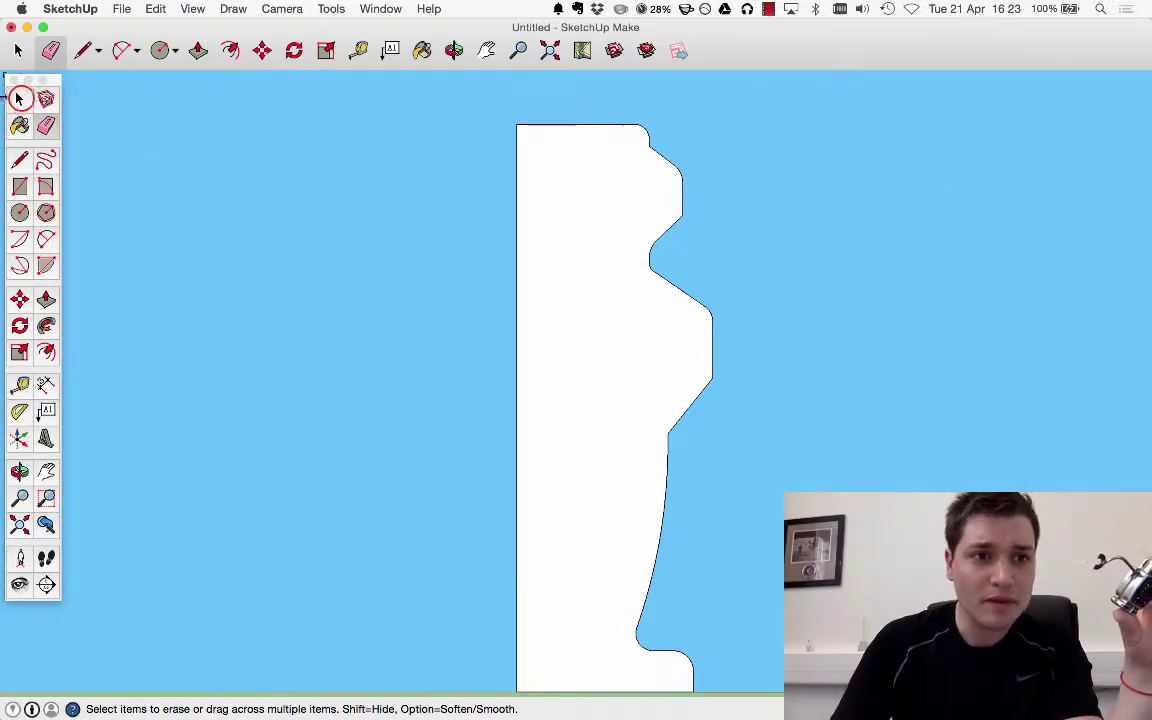
left_click(19, 98)
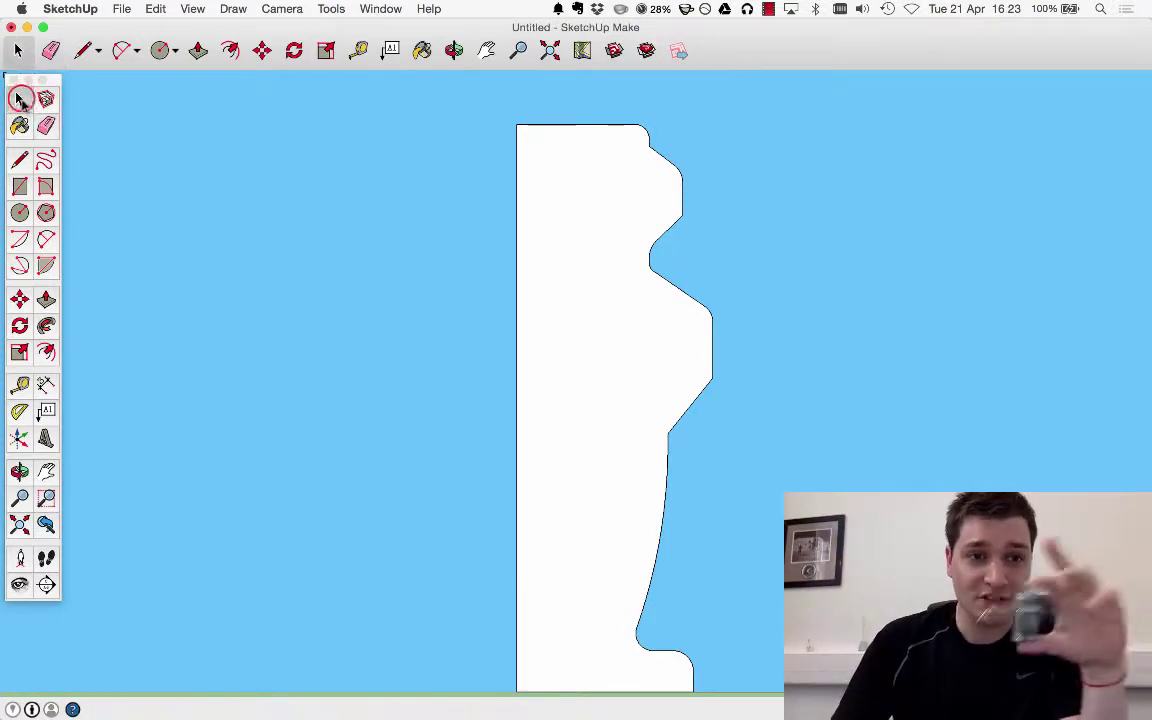
left_click(46, 351)
left_click(560, 135)
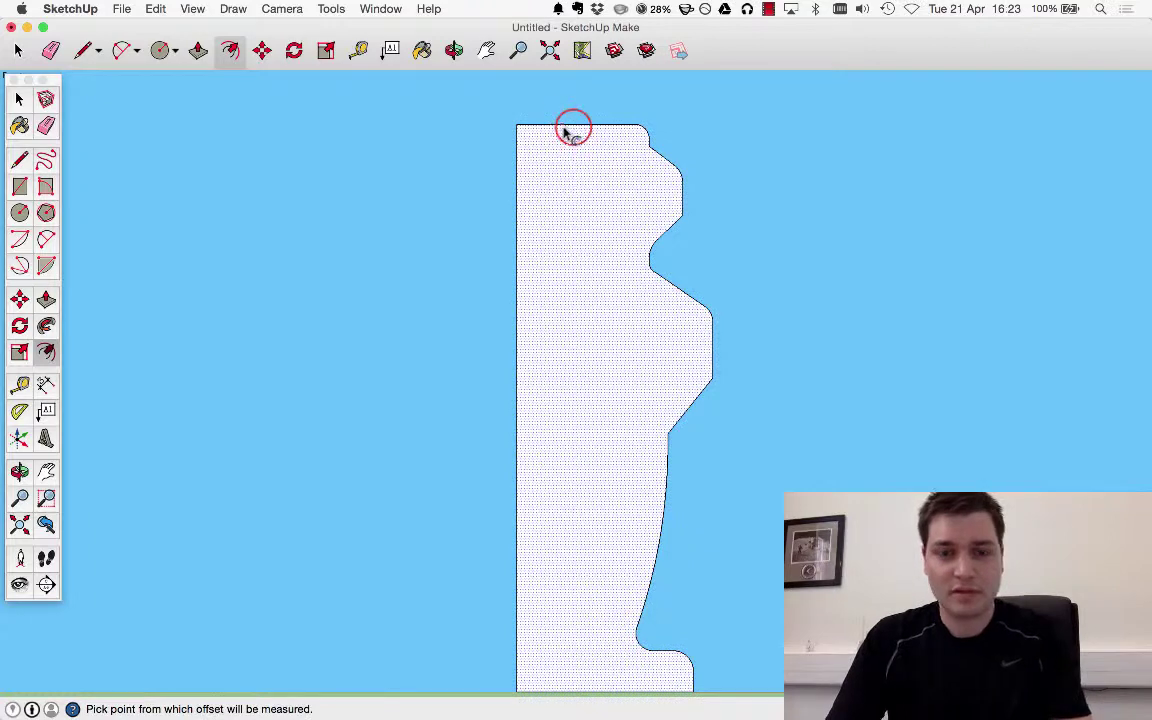
left_click(574, 134)
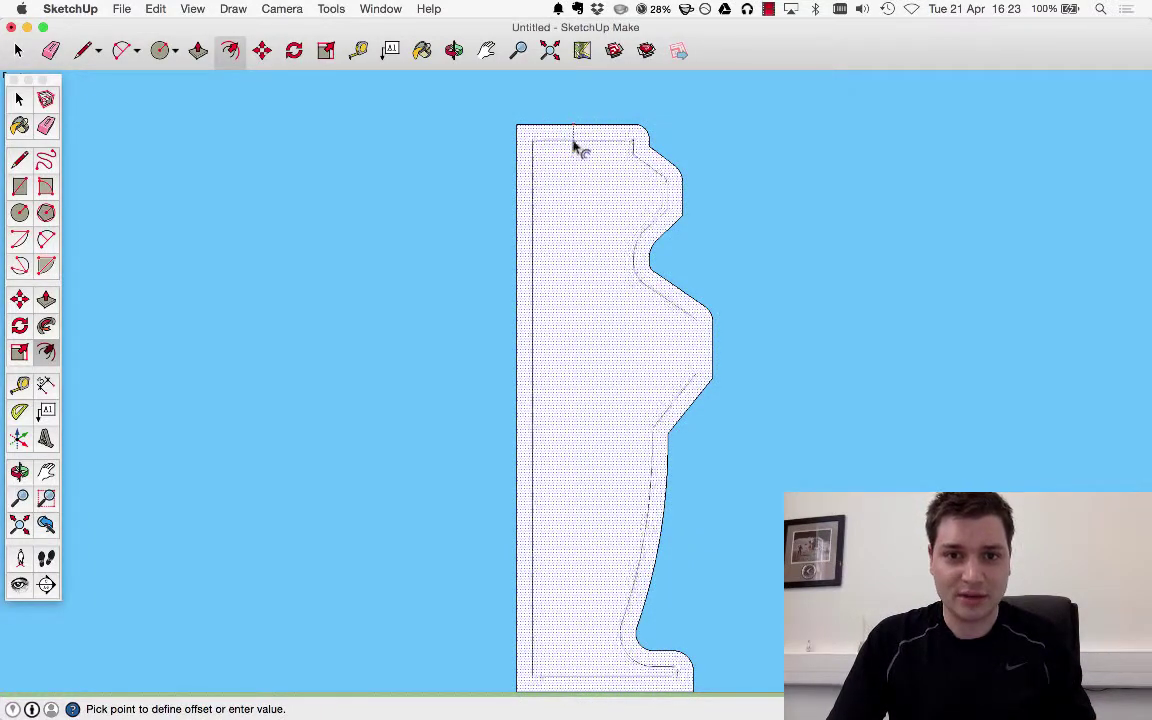
left_click(573, 140)
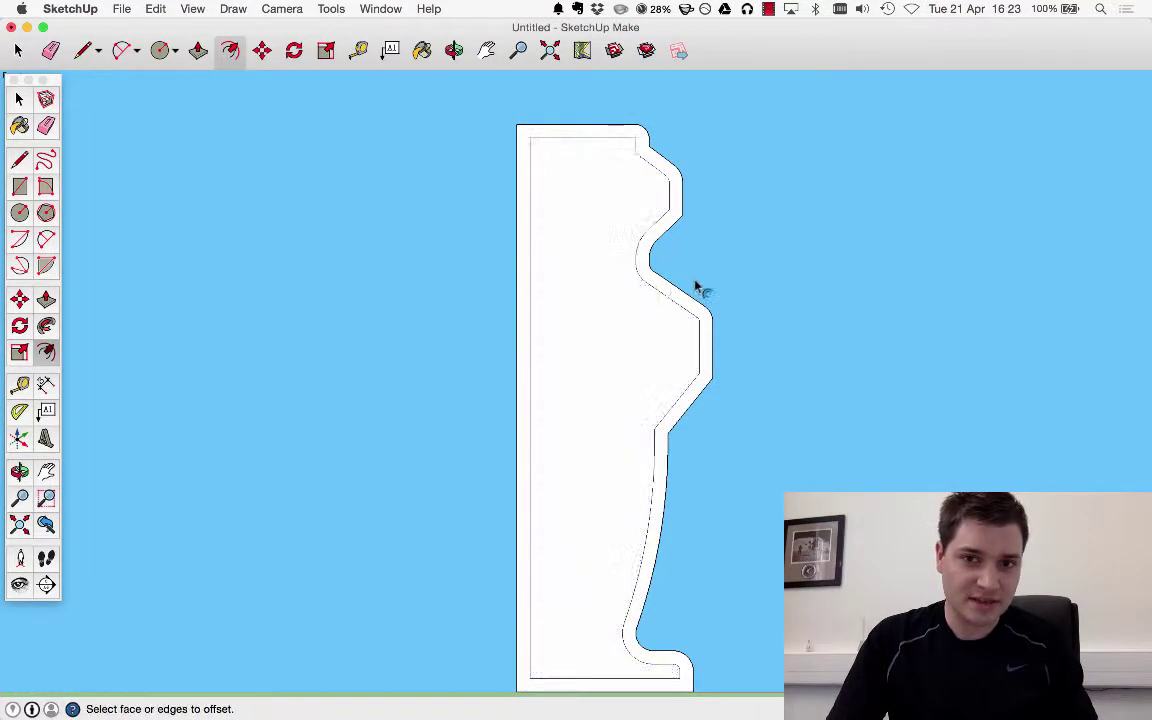
Erase the outer and inner vertical lines along the axis, leaving the double outline open on that side.
left_click(45, 123)
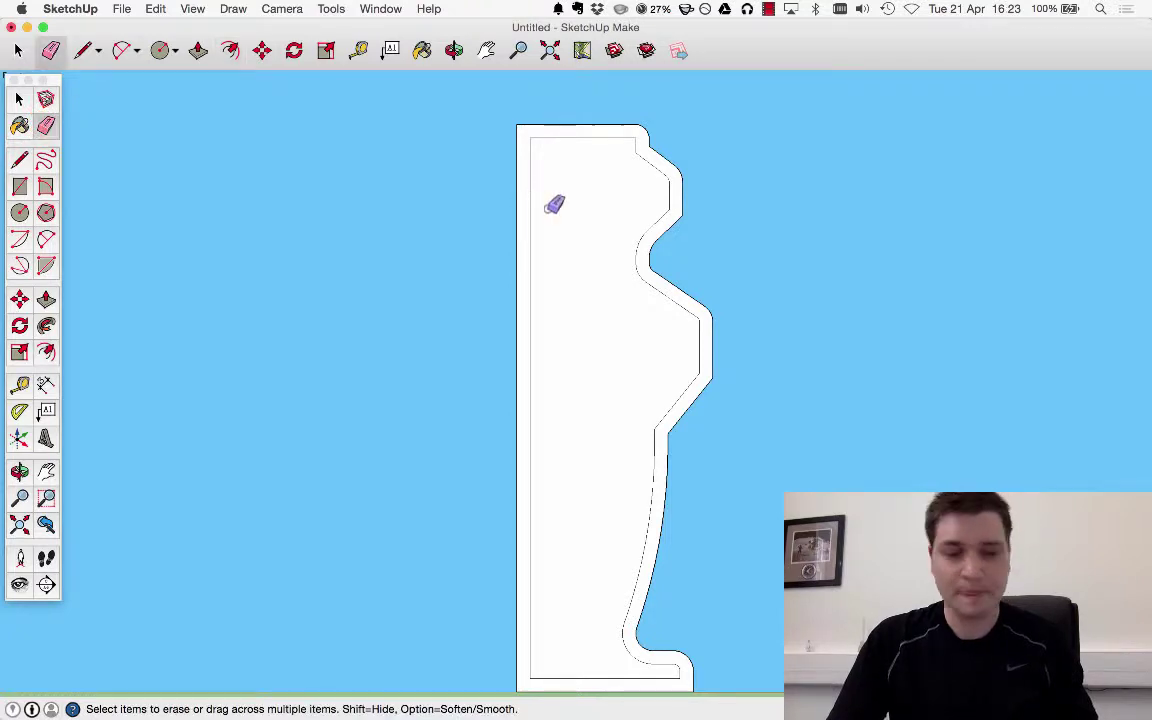
scroll(372, 232, "down", 2)
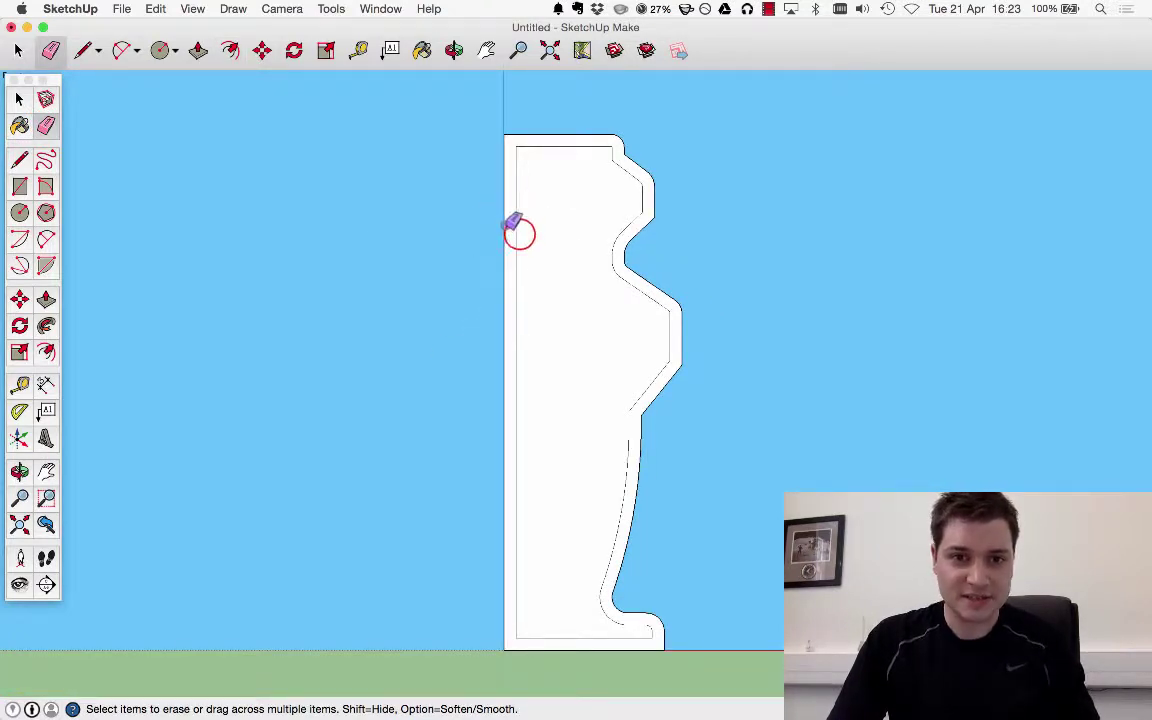
left_click(512, 226)
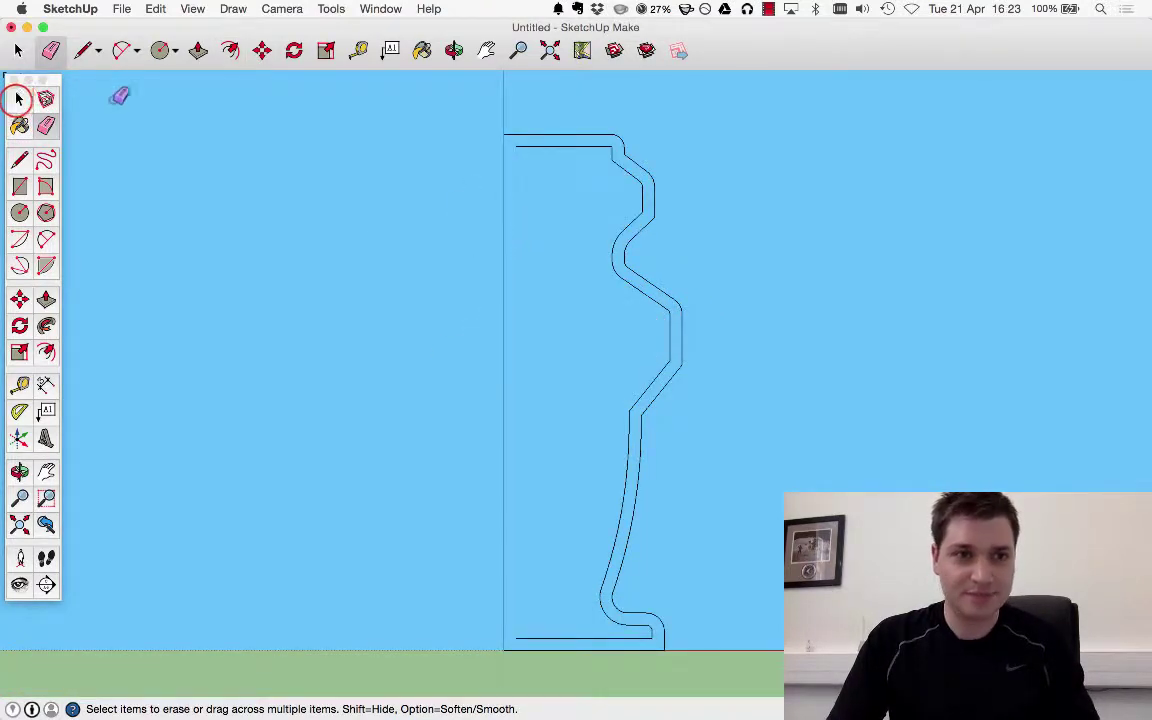
Extend the inner outline's upper and lower horizontal edges to the vertical axis, undoing the stray diagonal closing line.
left_click(16, 100)
left_click(18, 153)
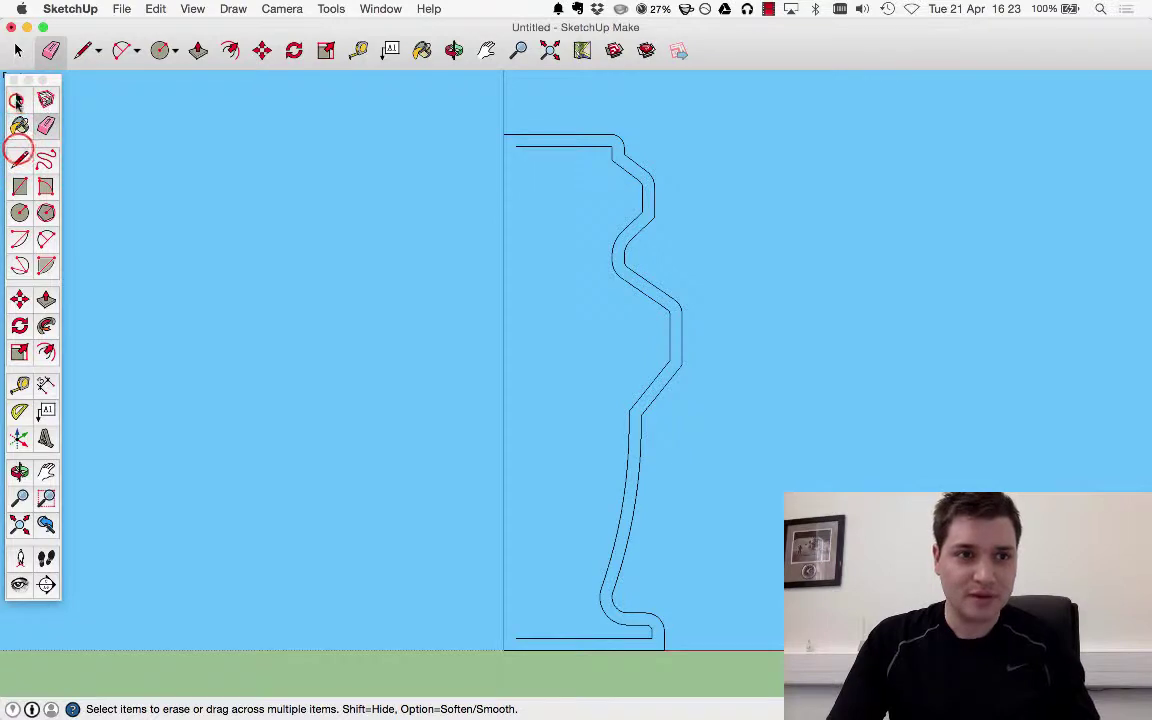
left_click(513, 146)
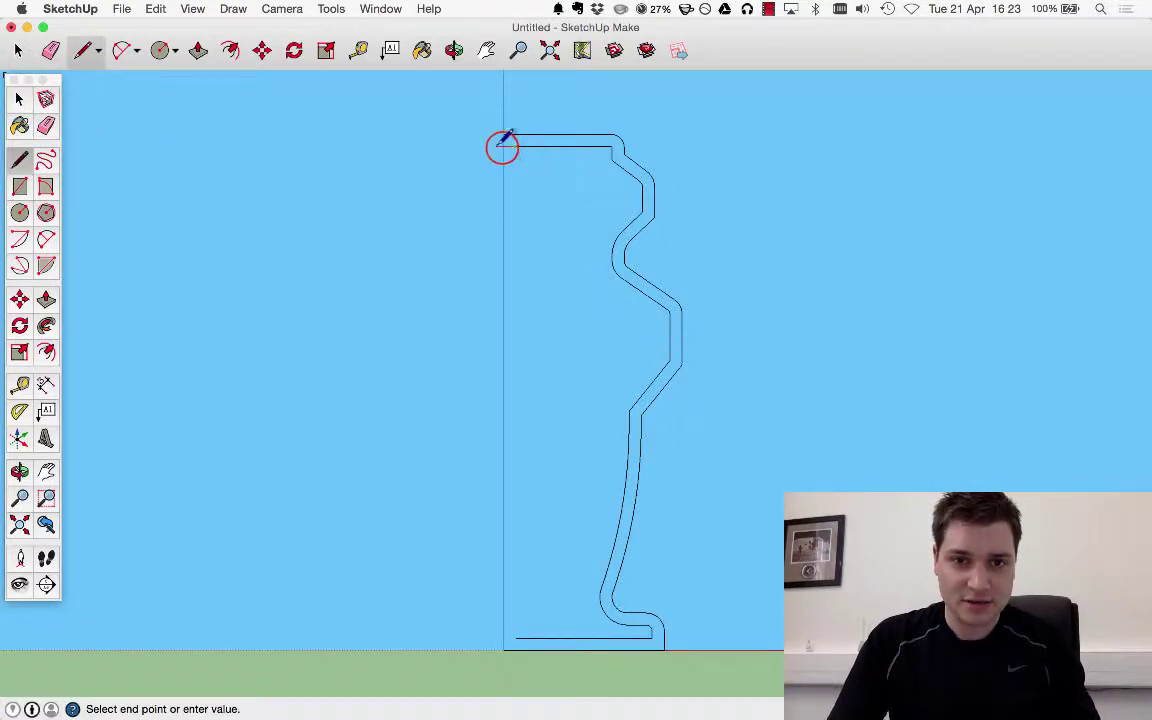
left_click(515, 636)
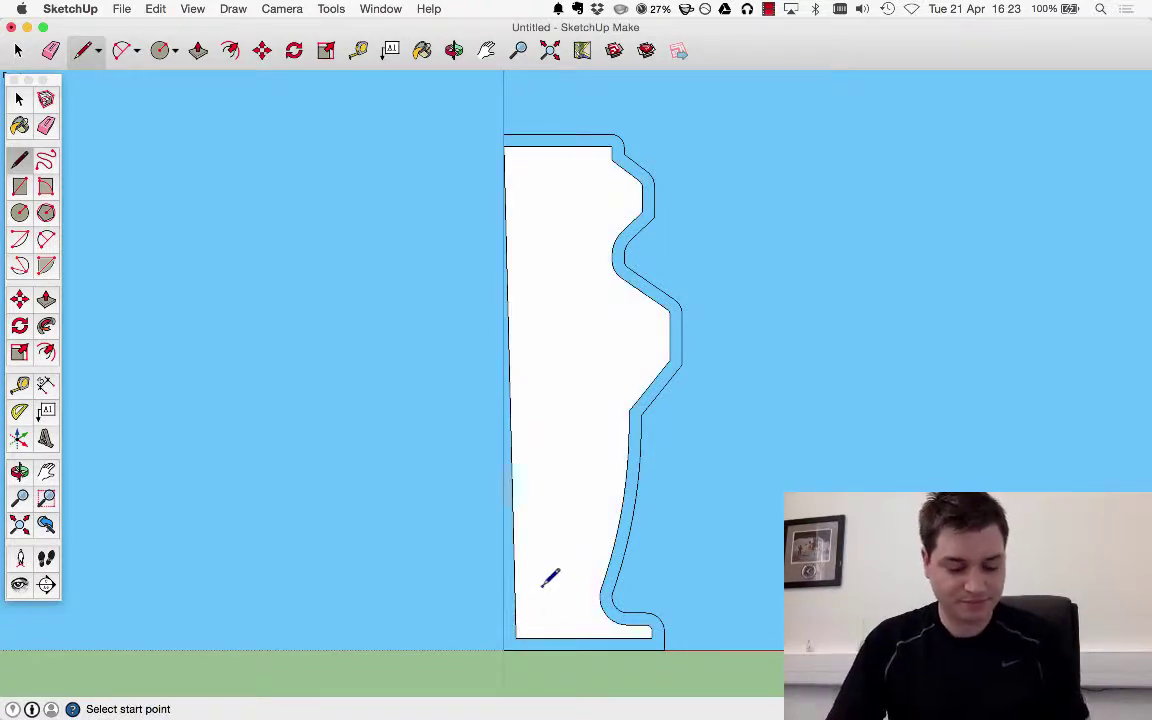
key("ctrl+z")
key("super+z")
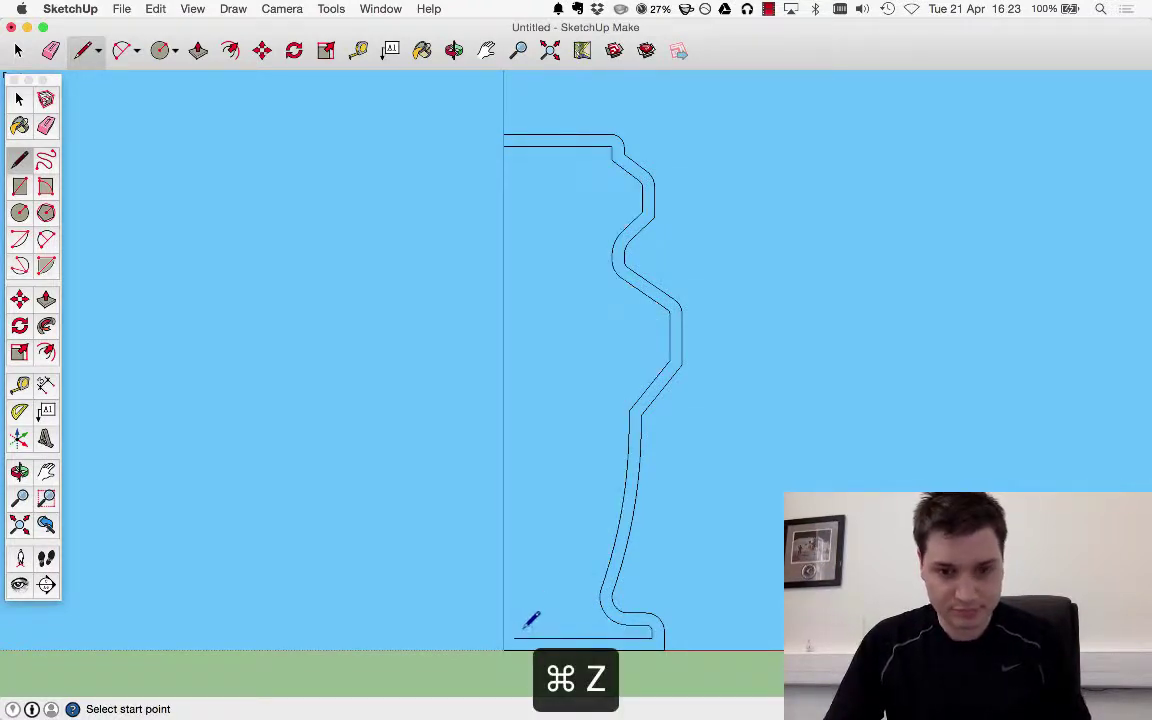
left_click(503, 637)
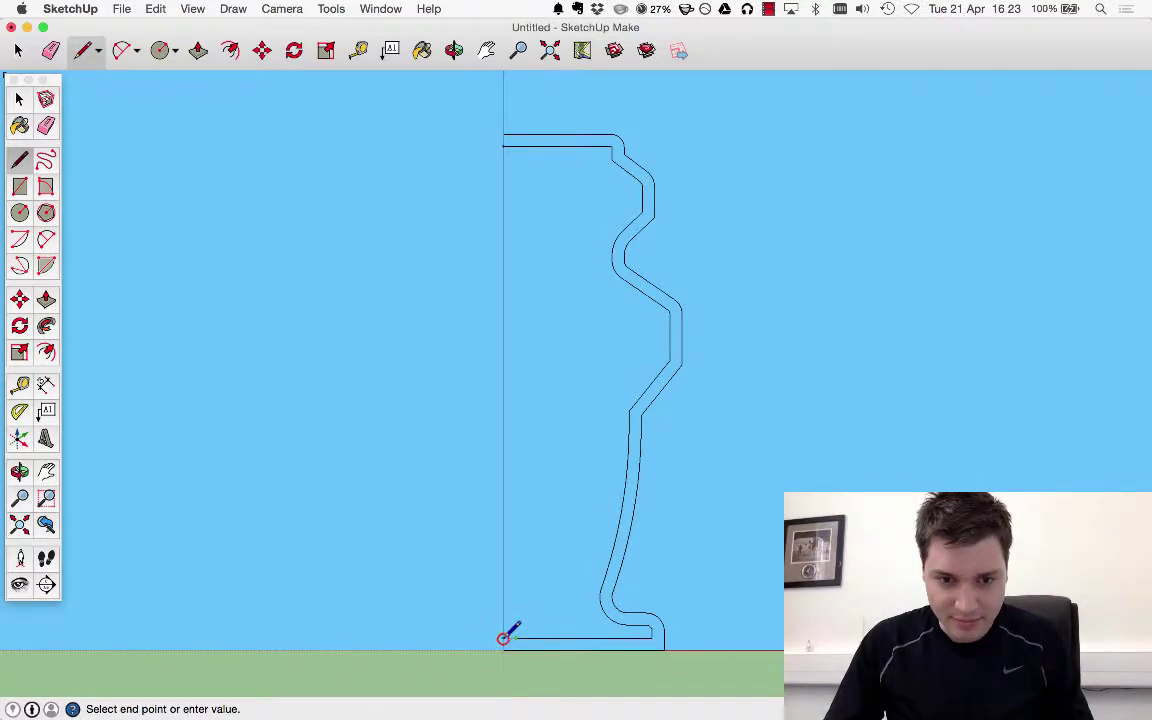
key("Escape")
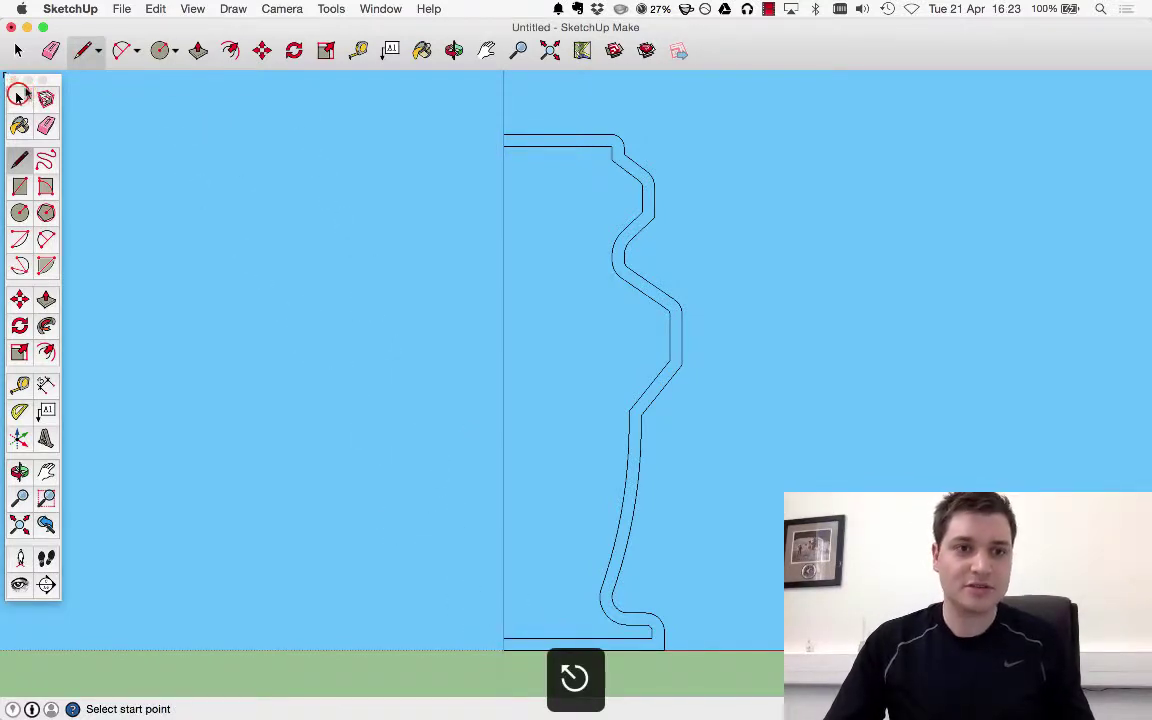
In the front view, select all lines of the double outline and copy them.
left_click(18, 95)
middle_click_drag(337, 226, 650, 330)
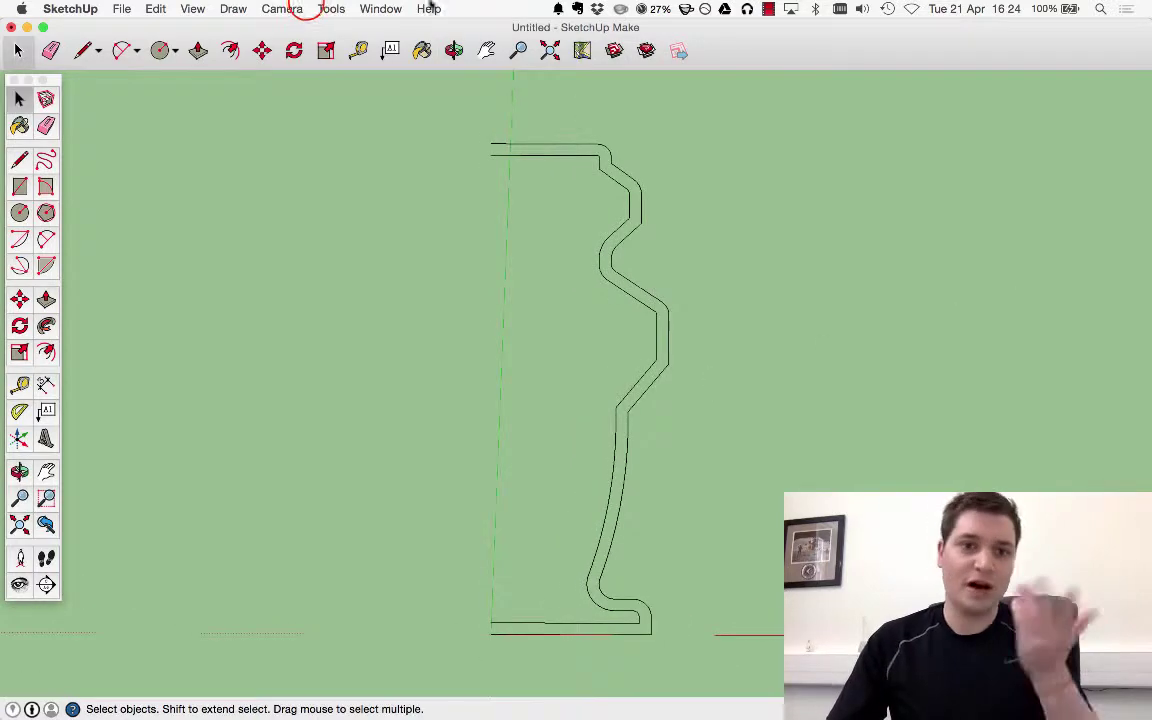
left_click(280, 8)
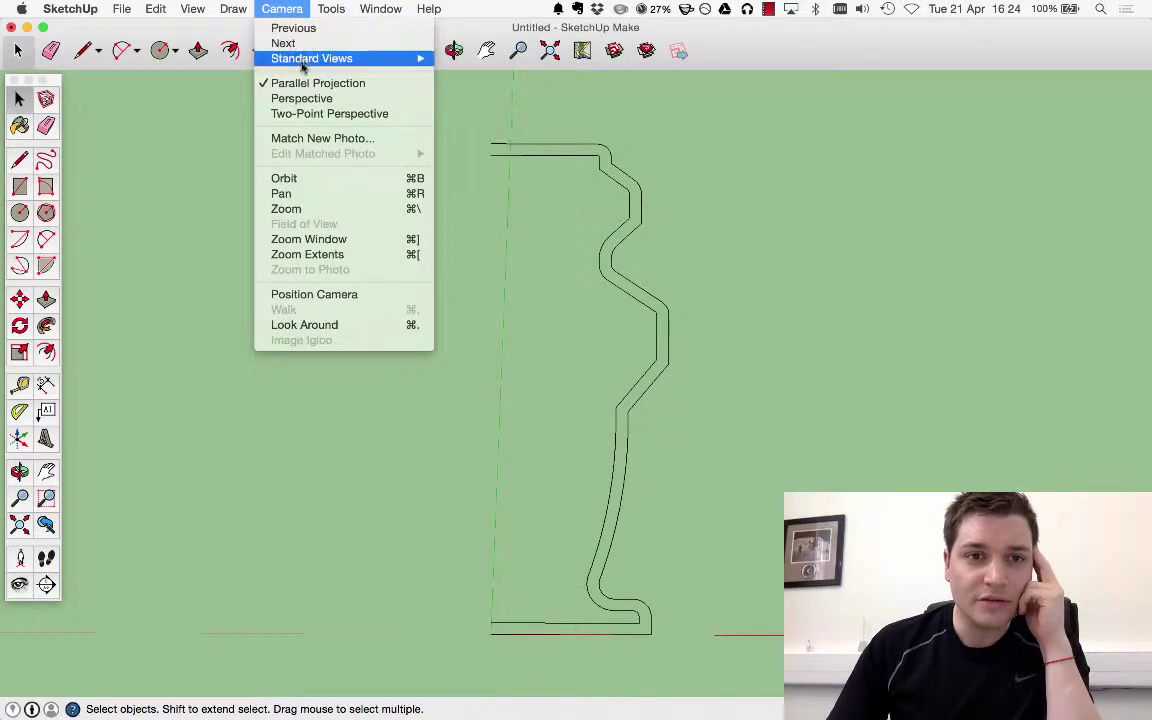
mouse_move(303, 62)
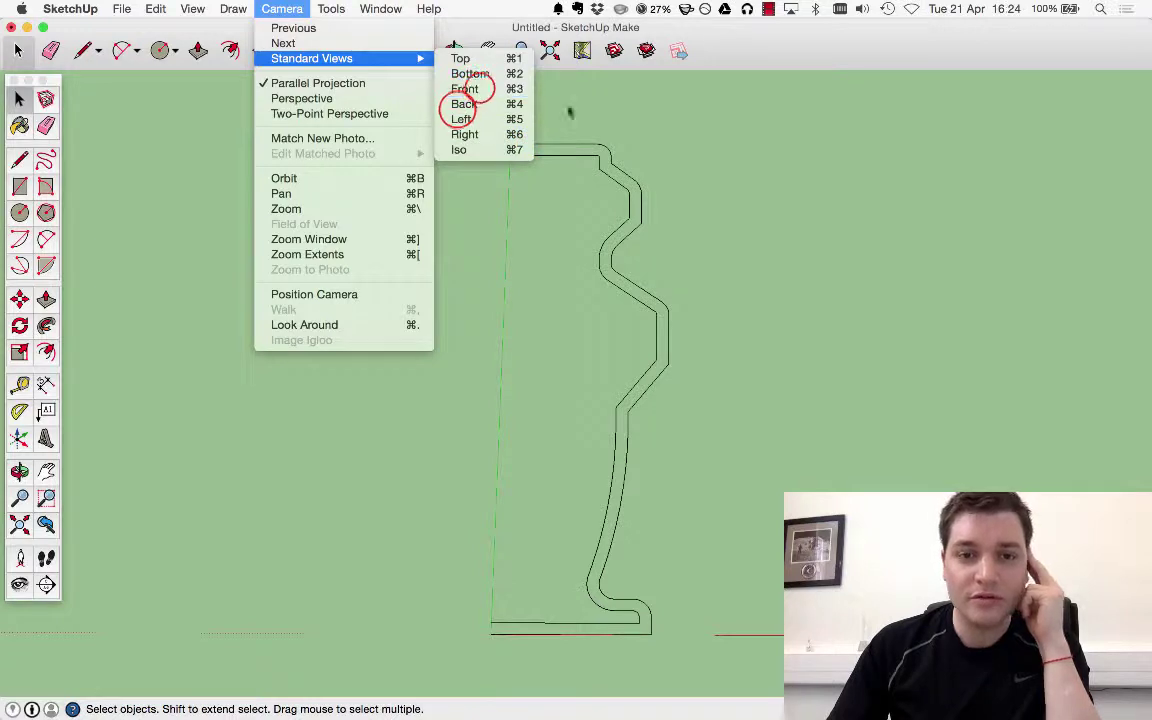
left_click(465, 88)
mouse_move(458, 110)
left_mouse_down()
mouse_move(738, 473)
mouse_move(760, 665)
left_mouse_up()
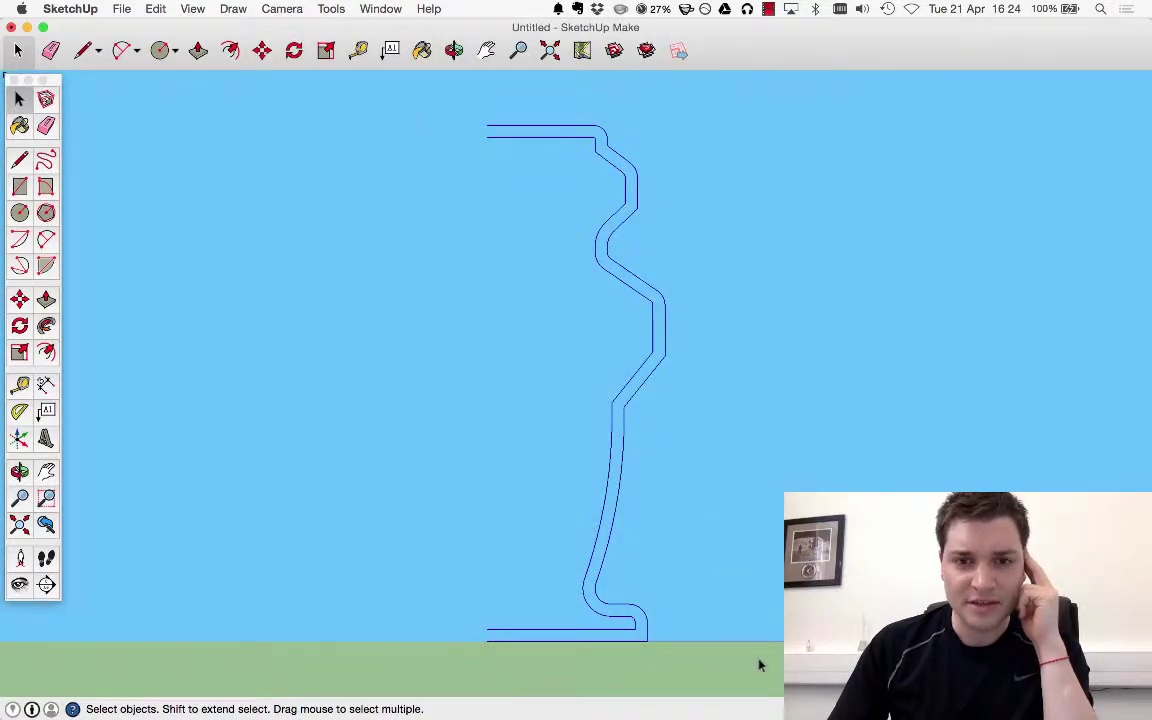
left_click(155, 8)
left_click(186, 83)
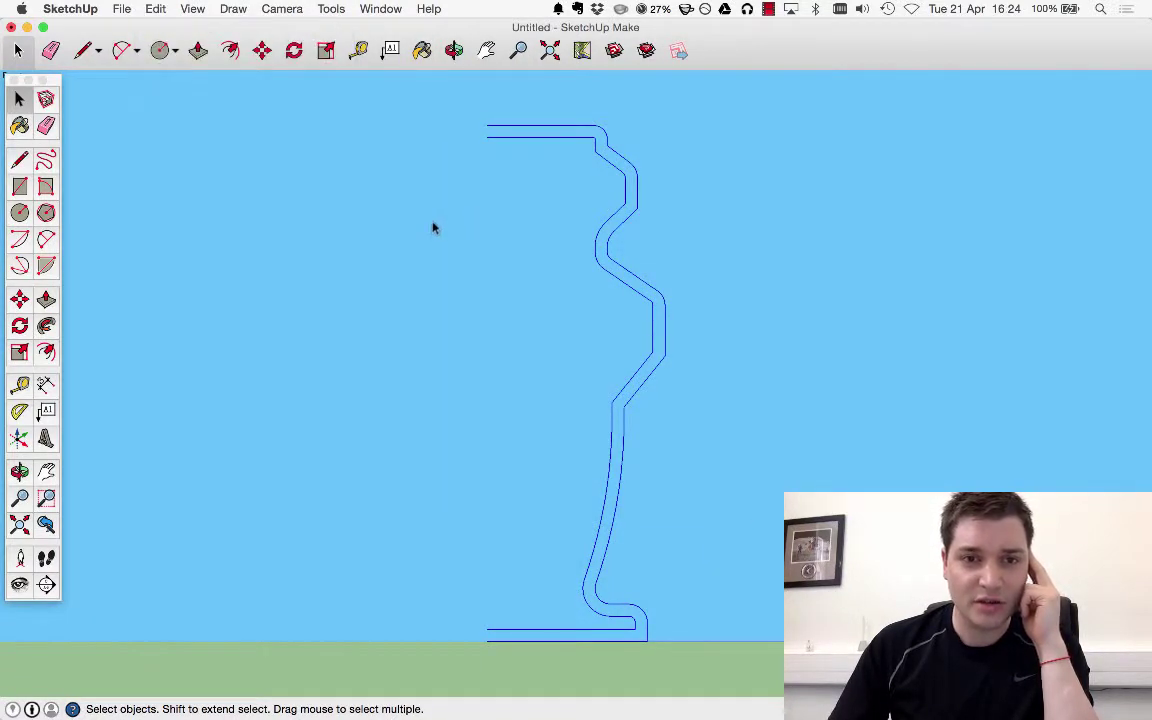
Paste the copied double outline beside the original half and flip the copy horizontally so it mirrors the original.
left_click(155, 8)
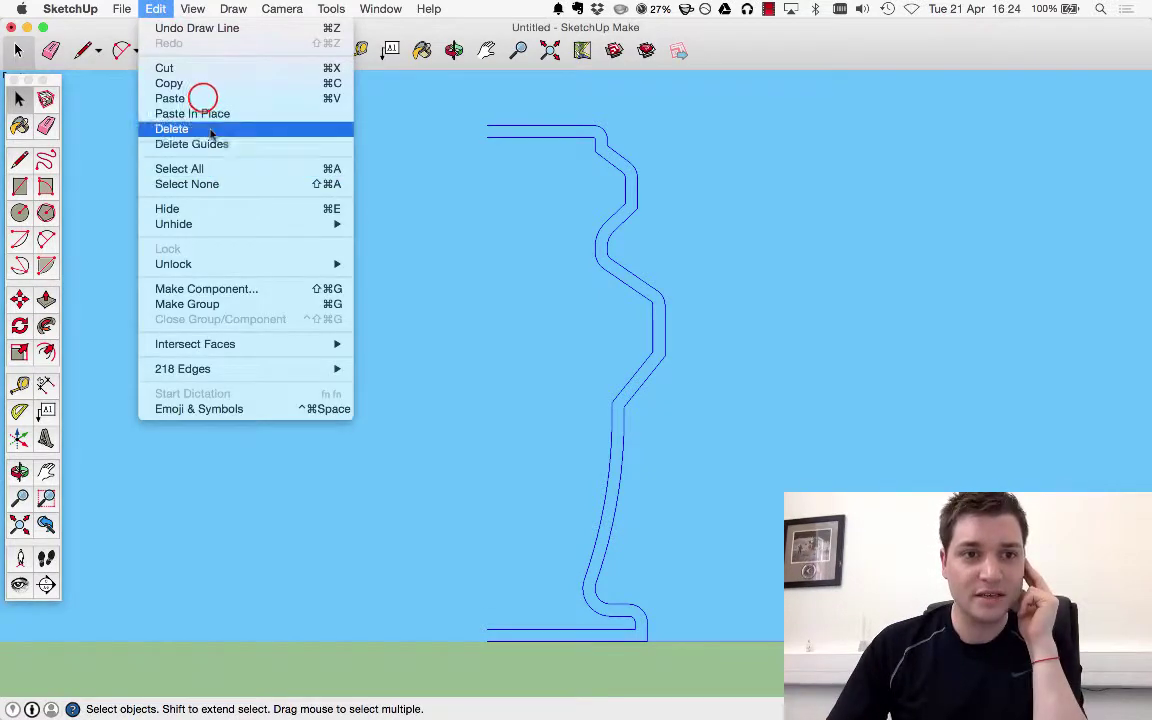
left_click(200, 98)
left_click(216, 626)
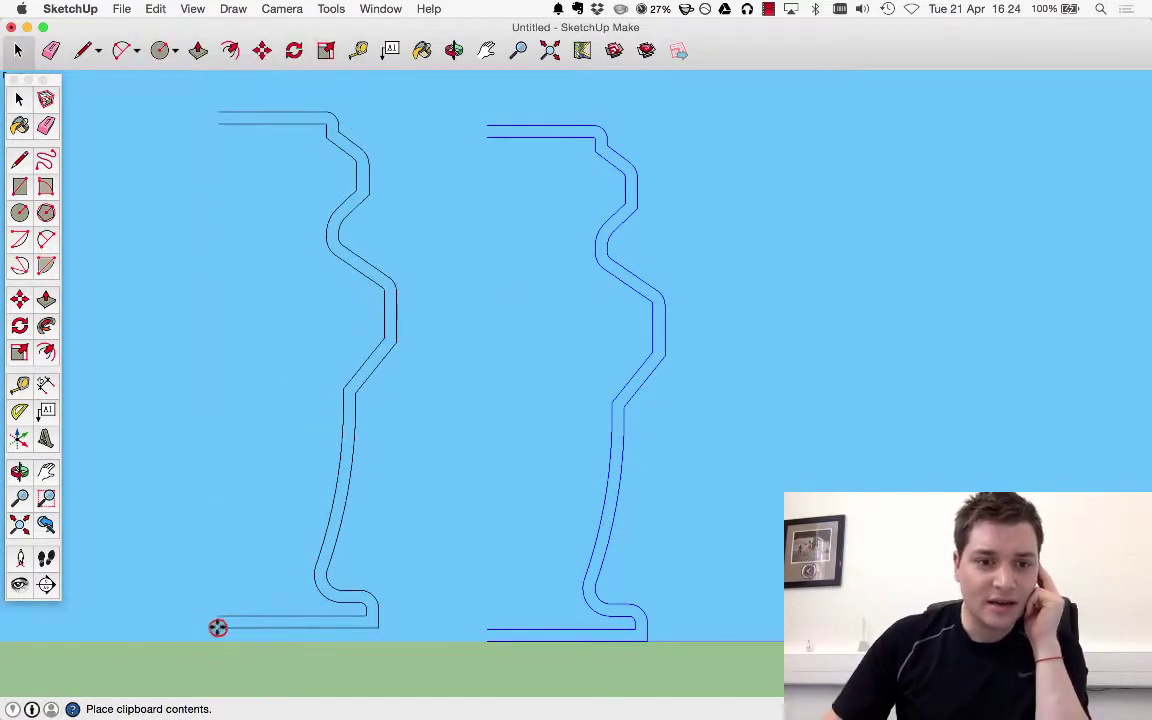
right_click(216, 626)
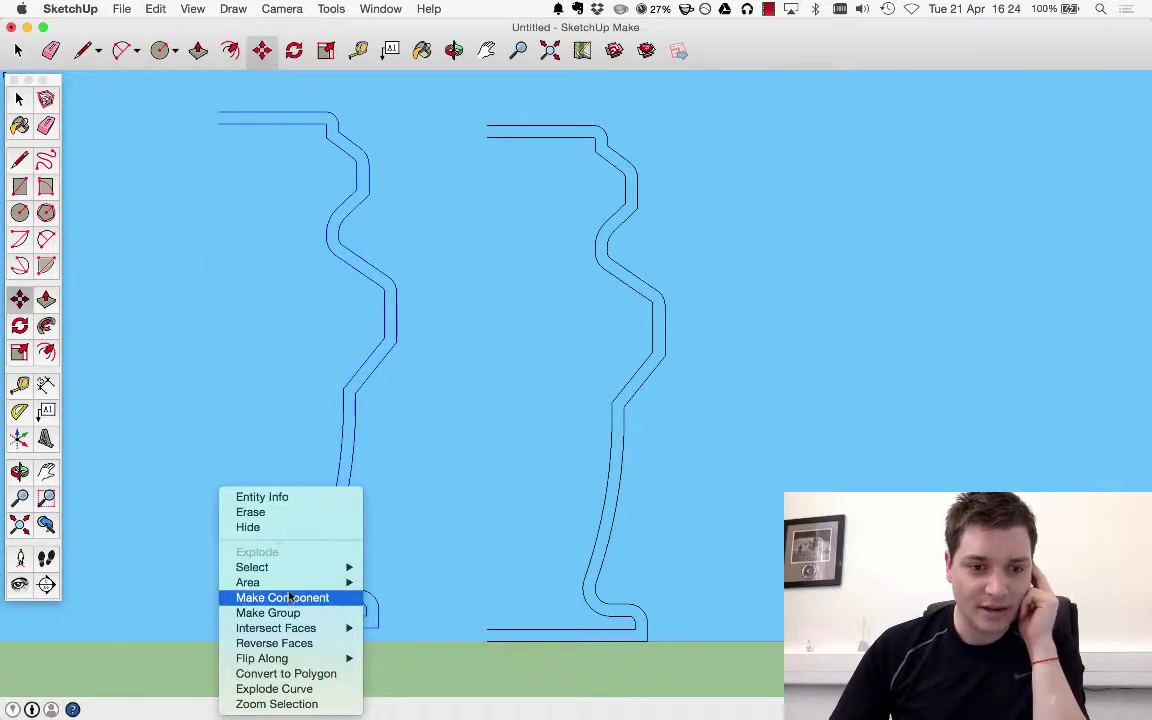
mouse_move(340, 660)
left_click(426, 659)
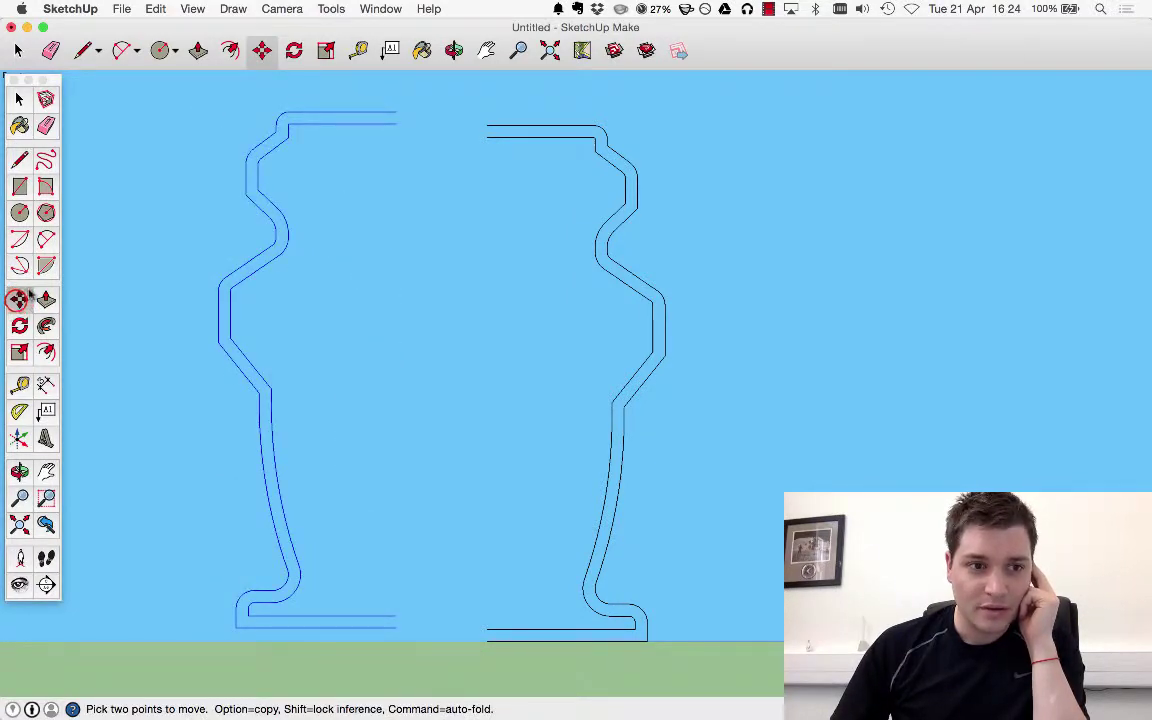
Move the mirrored outline by its upper open endpoint onto the matching endpoint of the original half at the vertical axis.
left_click(398, 110)
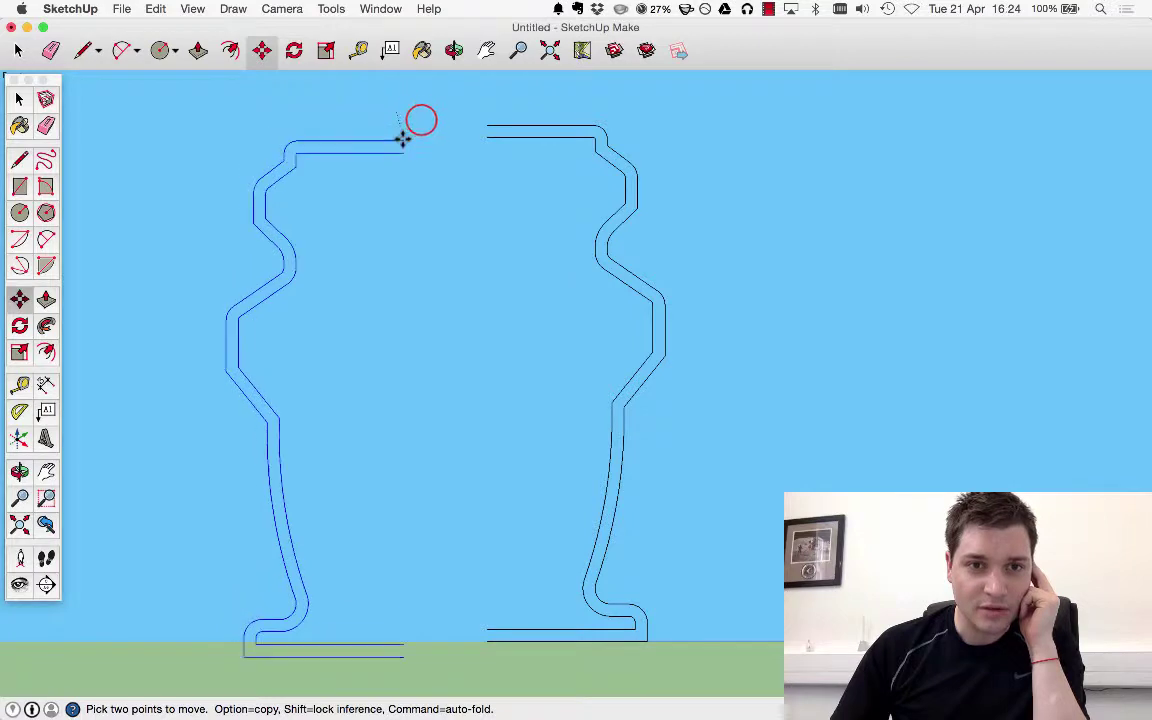
left_click(423, 121)
left_click(487, 124)
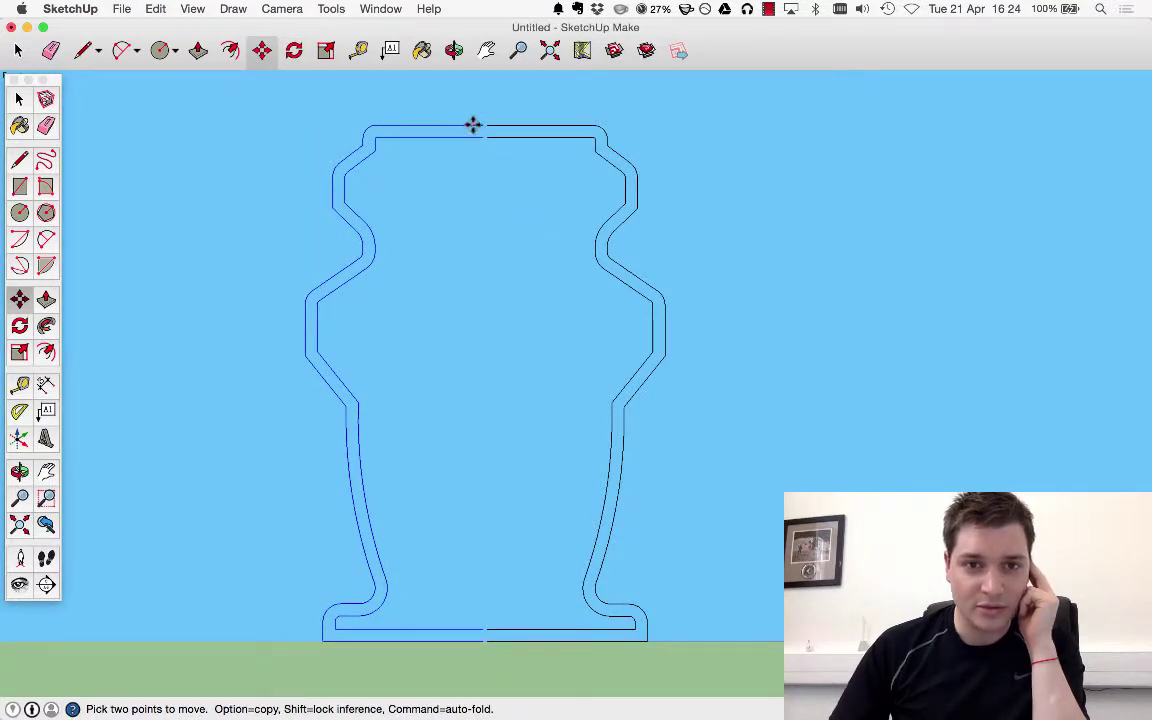
scroll(473, 124, "up", 6)
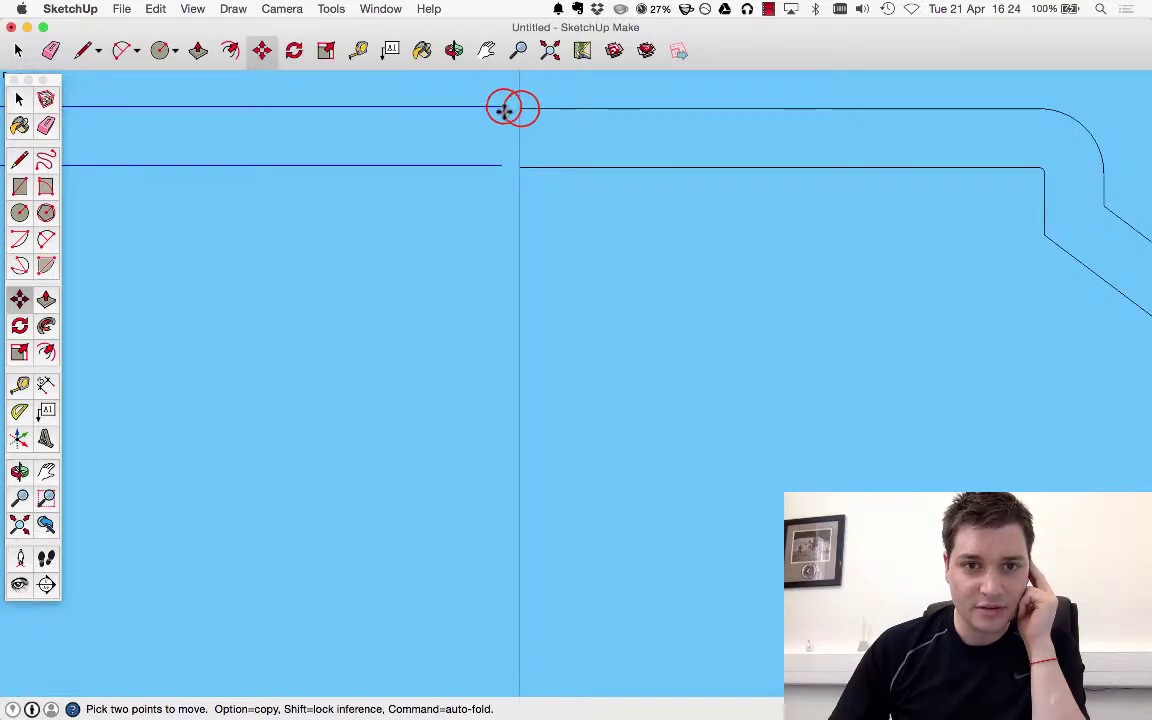
left_click(520, 107)
scroll(519, 196, "down", 10)
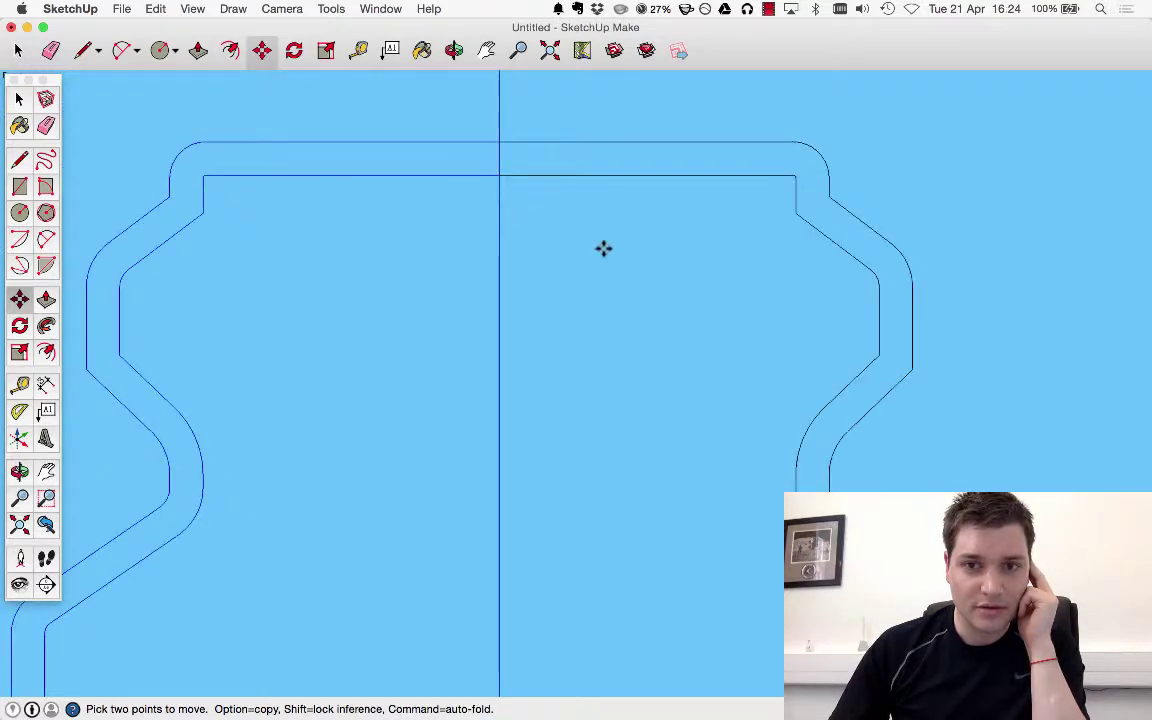
Erase the inner and outer horizontal base lines of both profile halves.
scroll(533, 616, "up", 3)
key("space")
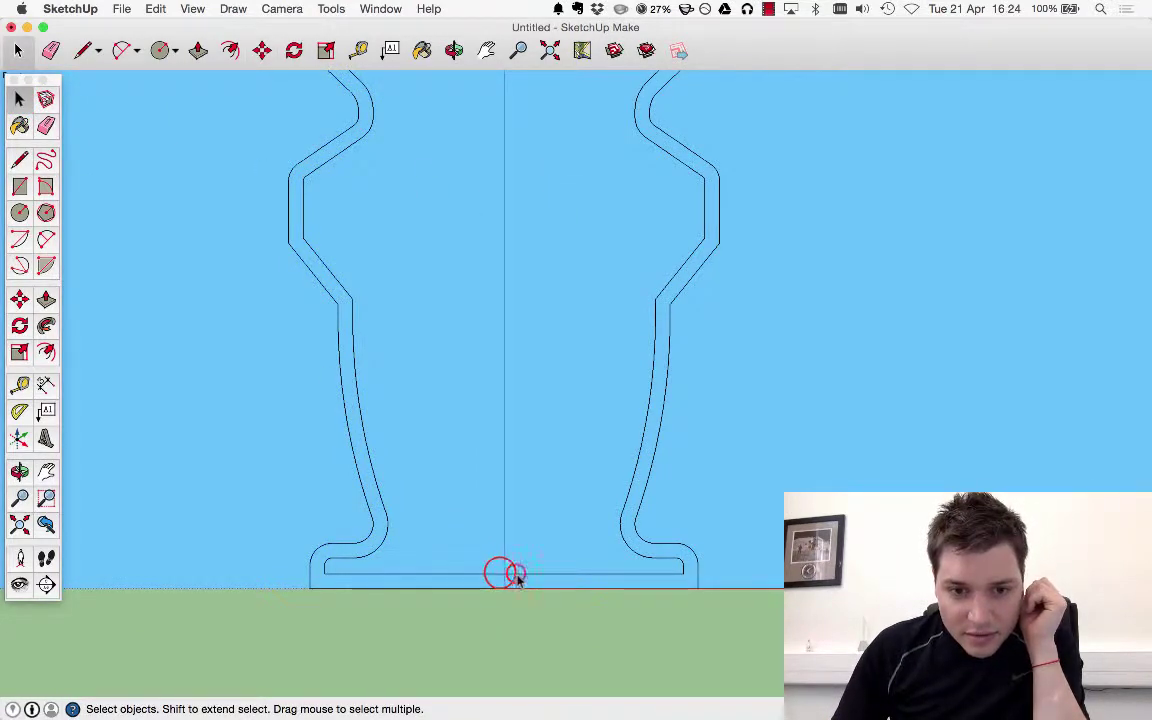
key("e")
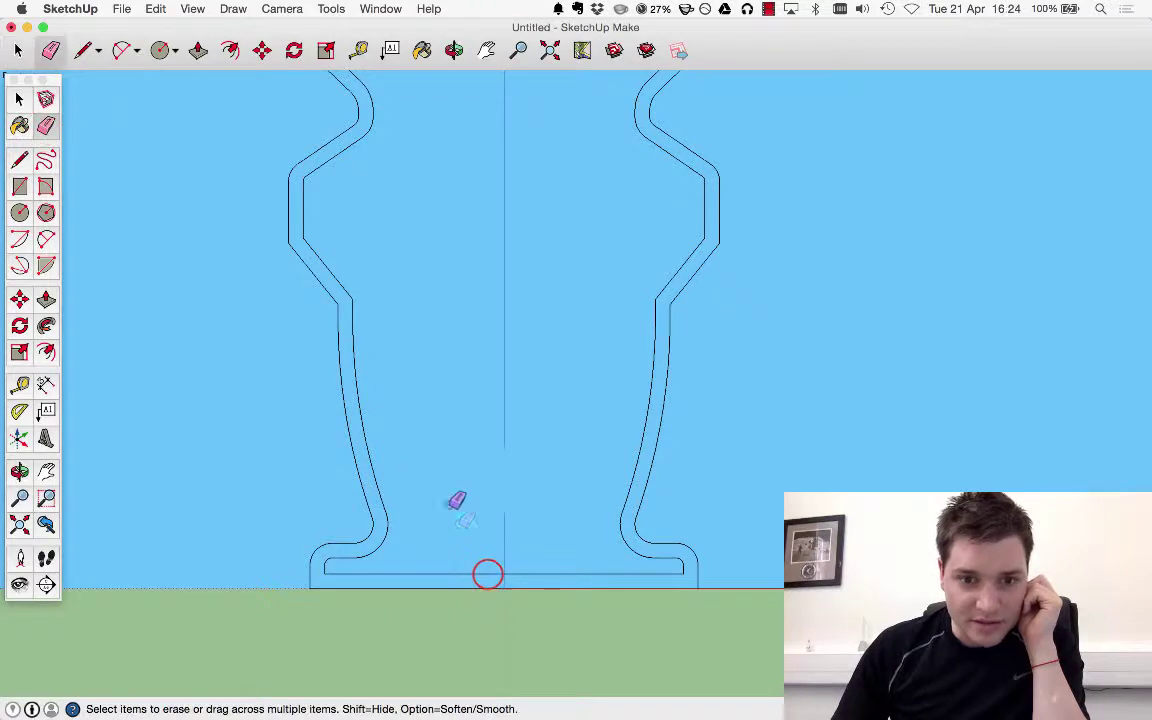
left_click(492, 574)
left_click(515, 574)
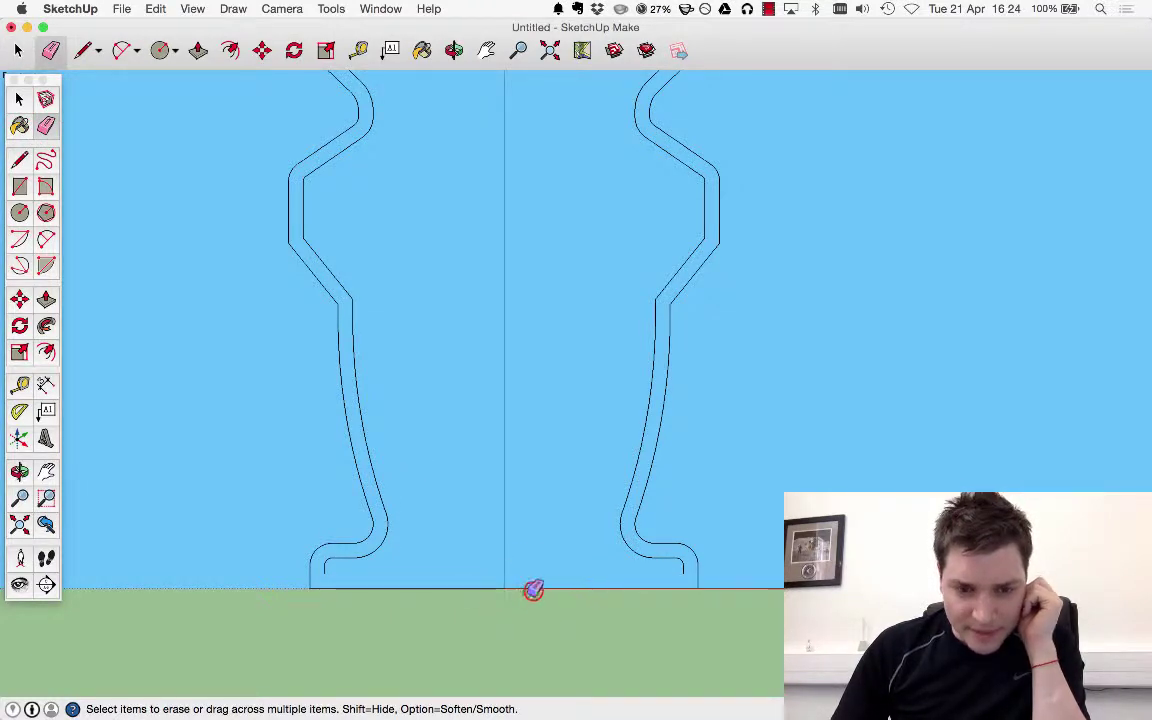
left_click(506, 590)
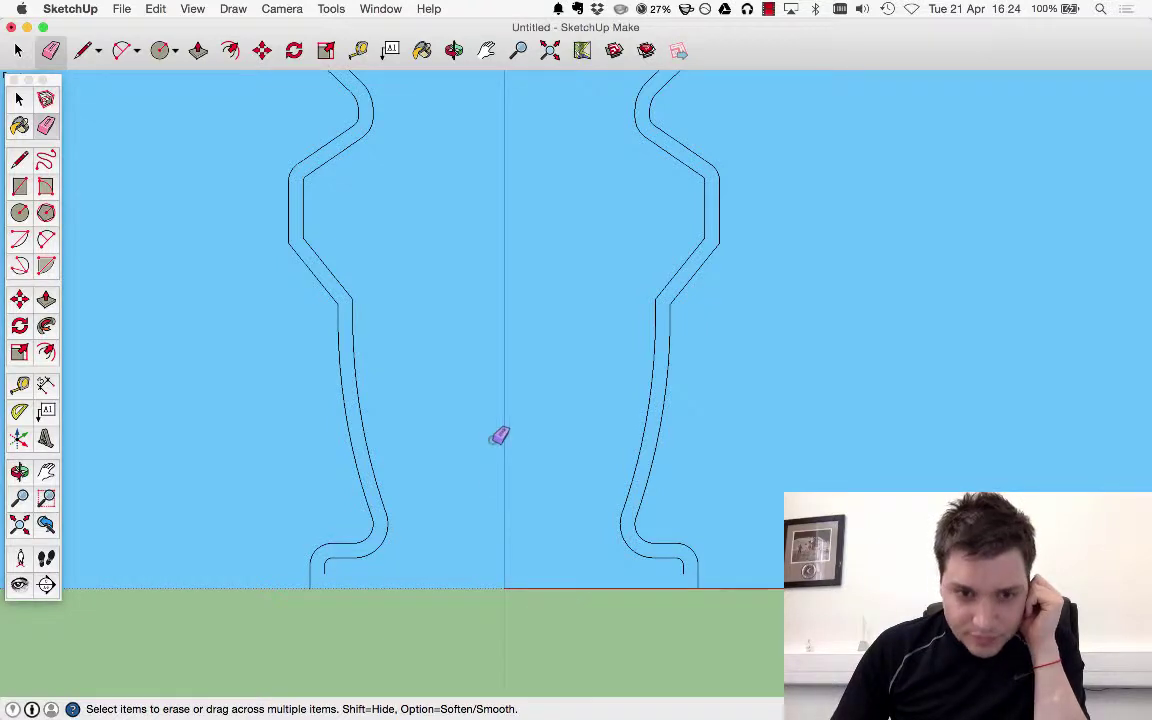
Erase the inner and outer horizontal lines across the top of the profile.
scroll(550, 547, "down", 3)
scroll(519, 98, "up", 5)
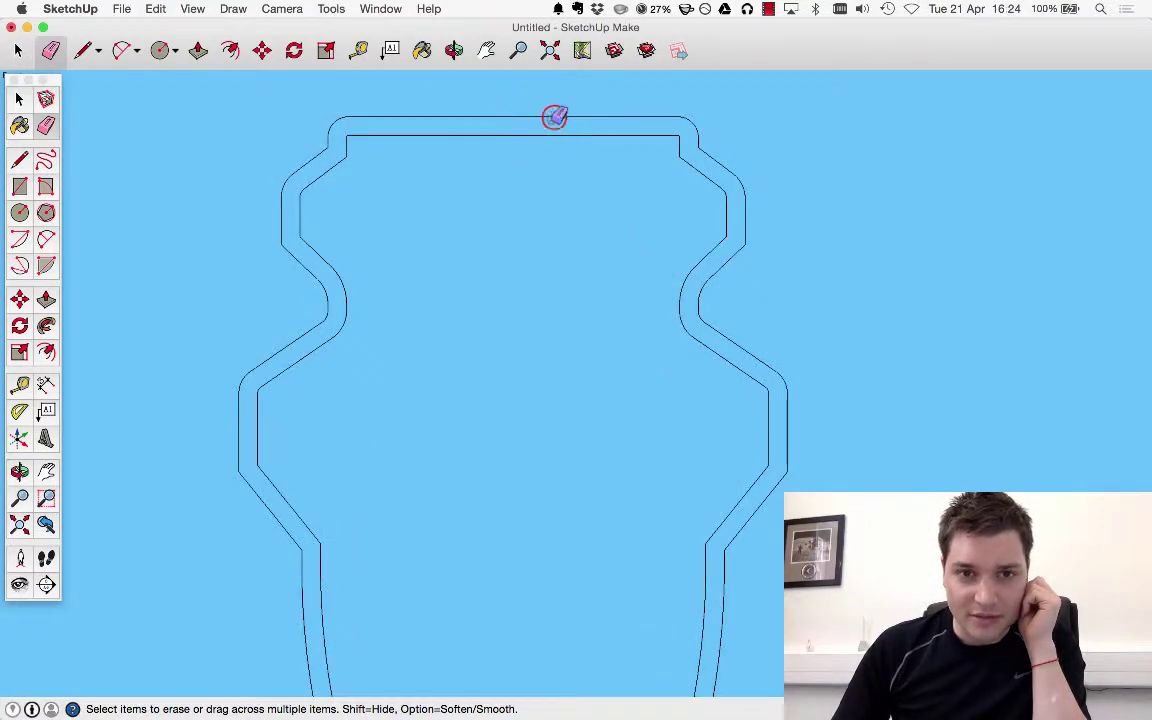
mouse_move(555, 118)
left_mouse_down()
mouse_move(481, 129)
mouse_move(512, 134)
left_mouse_up()
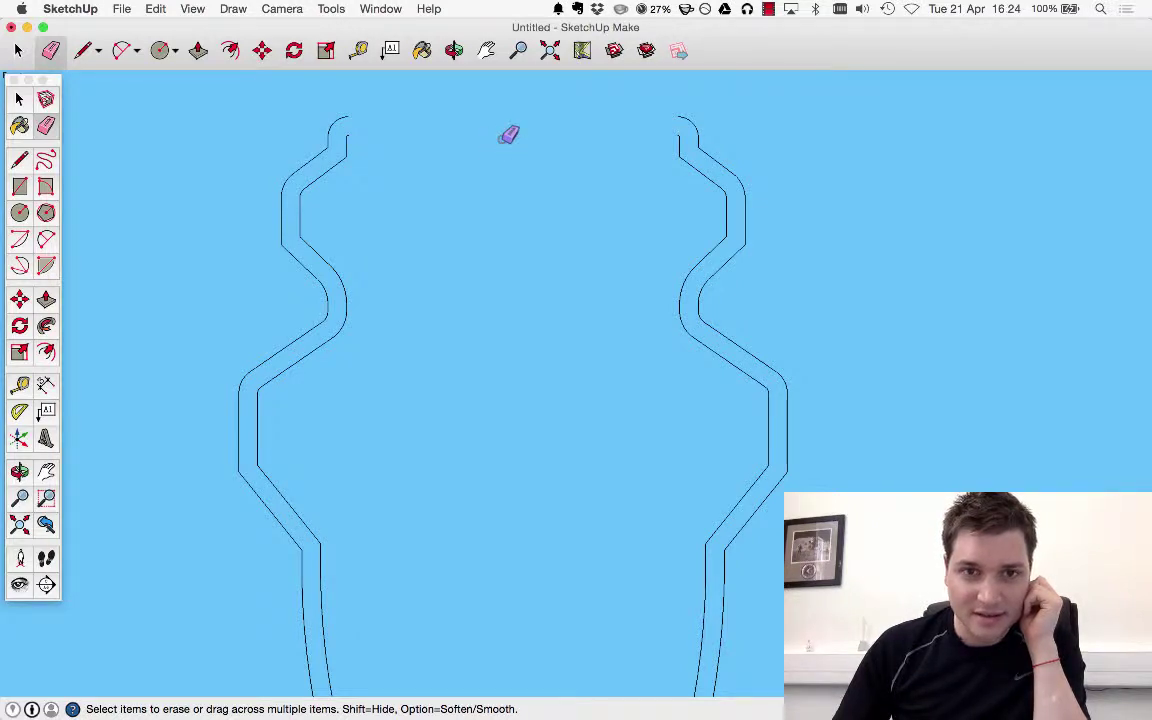
Select the whole mirrored half and move it horizontally a short distance toward the vertical axis to narrow the profile.
scroll(509, 134, "down", 4)
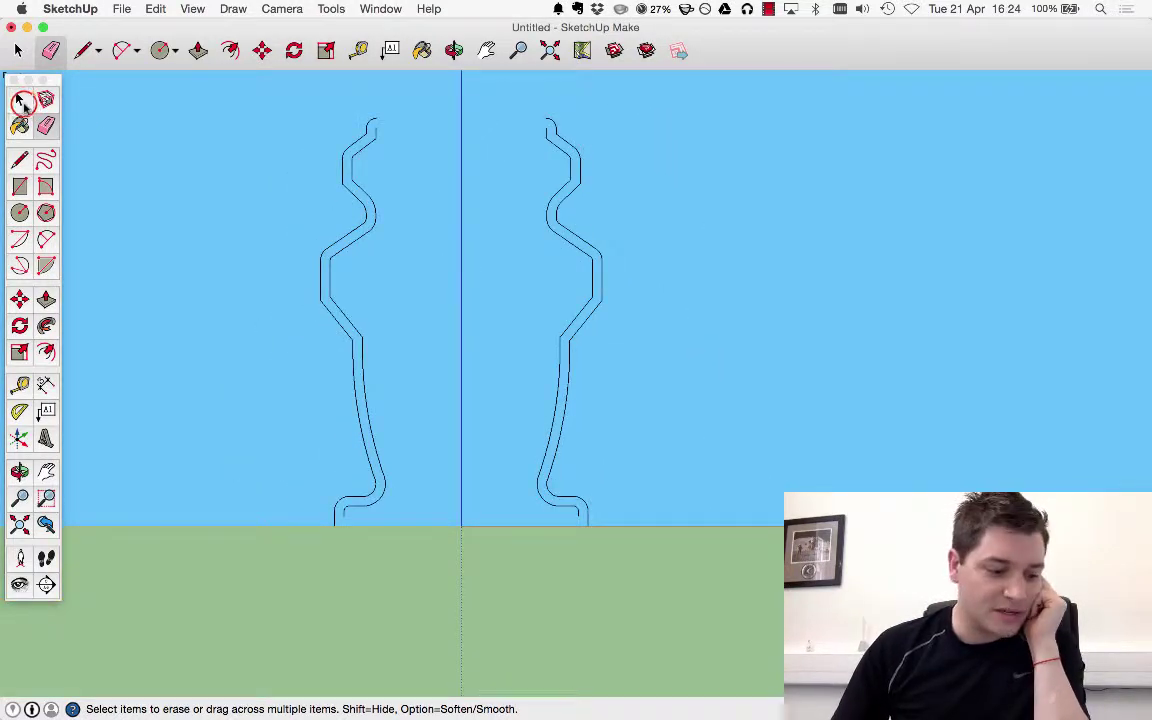
left_click(20, 100)
left_click_drag(257, 103, 379, 523)
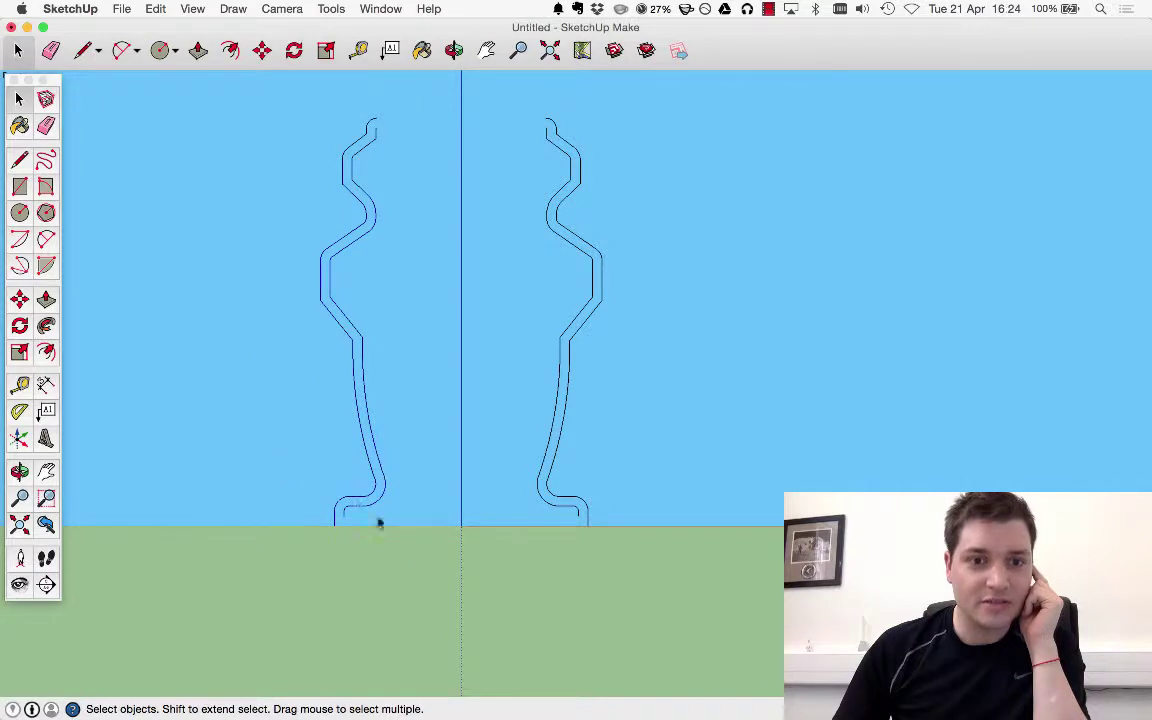
left_click(20, 297)
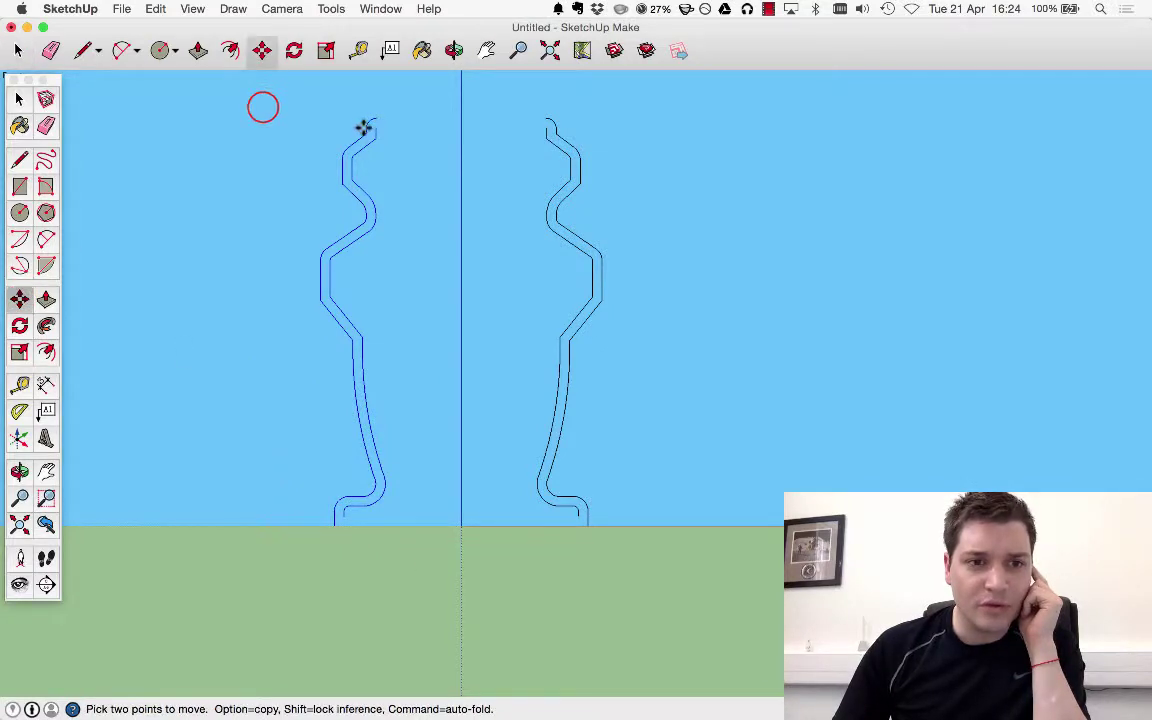
left_click(261, 106)
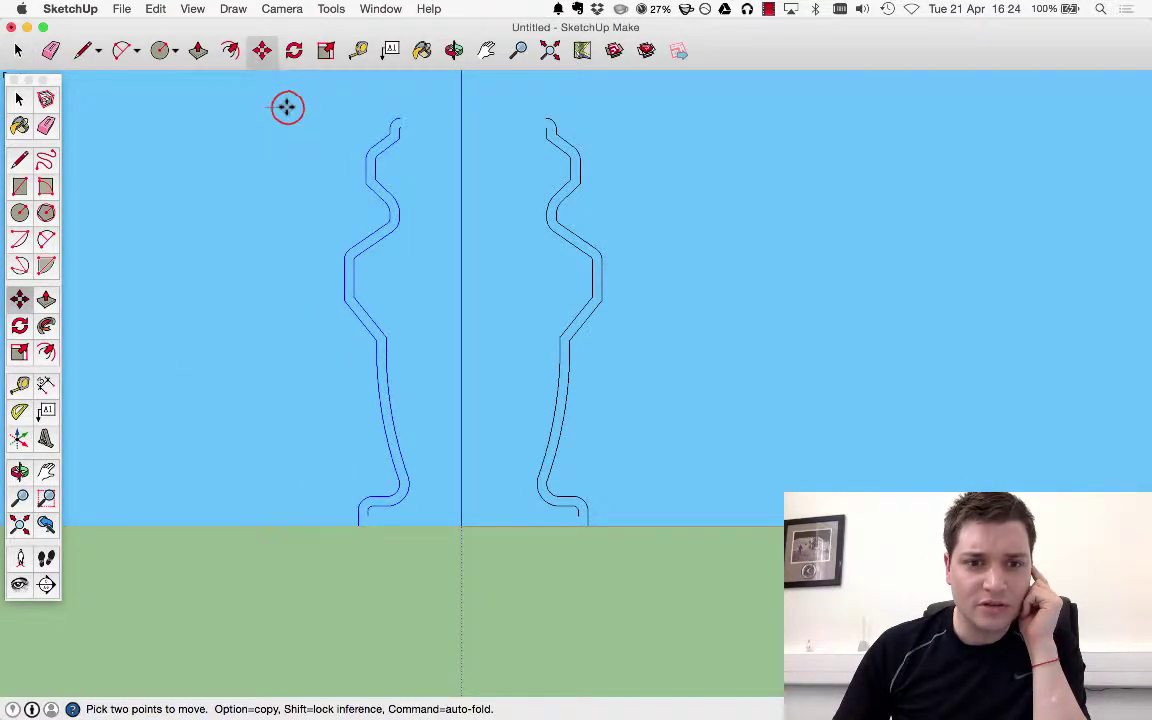
left_click(287, 107)
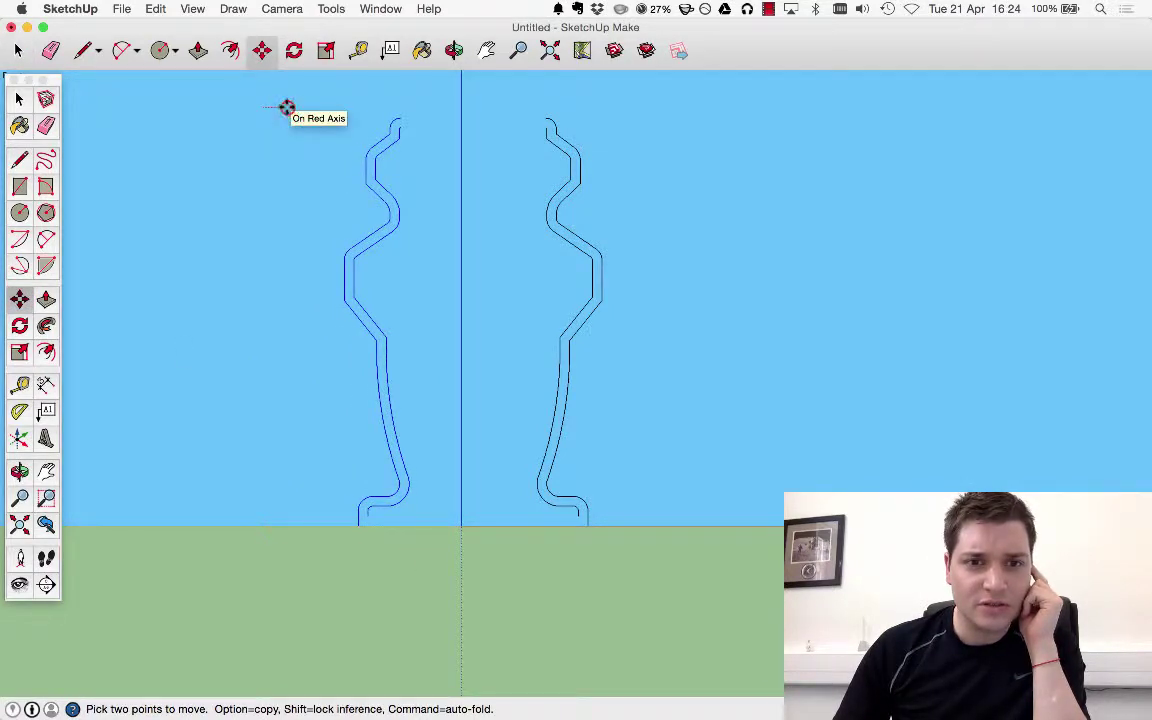
Draw a horizontal line joining the upper ends of the two outer outlines.
left_click(19, 160)
scroll(525, 95, "up", 3)
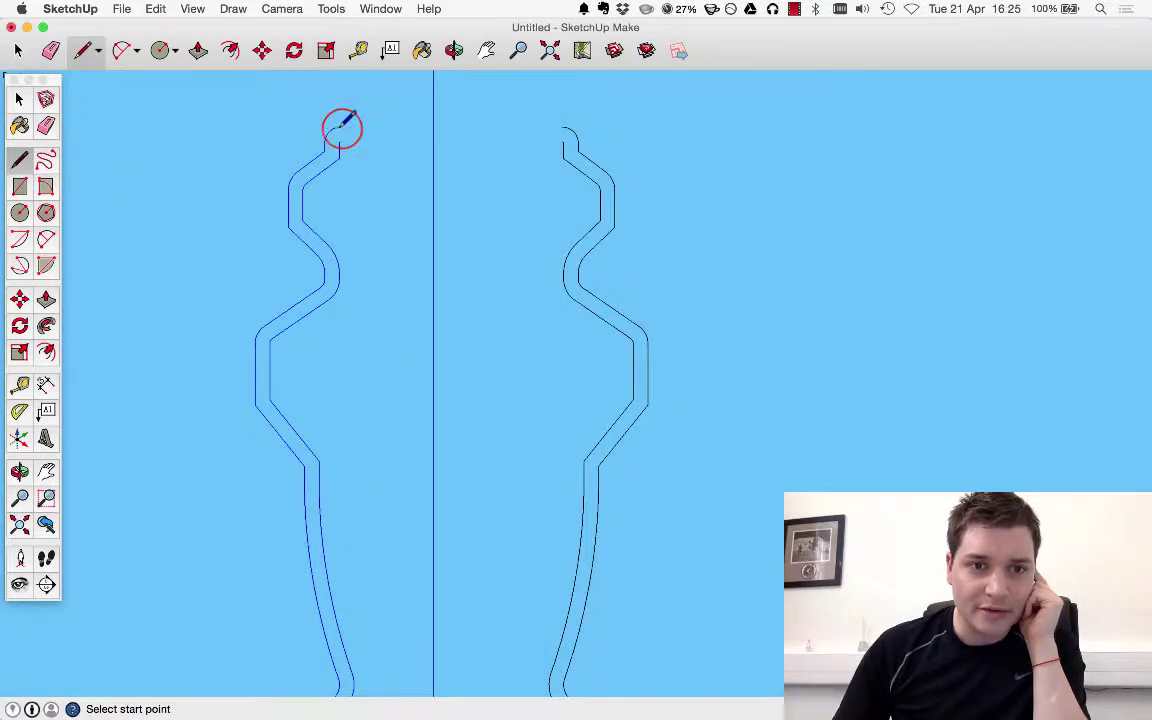
left_click(341, 126)
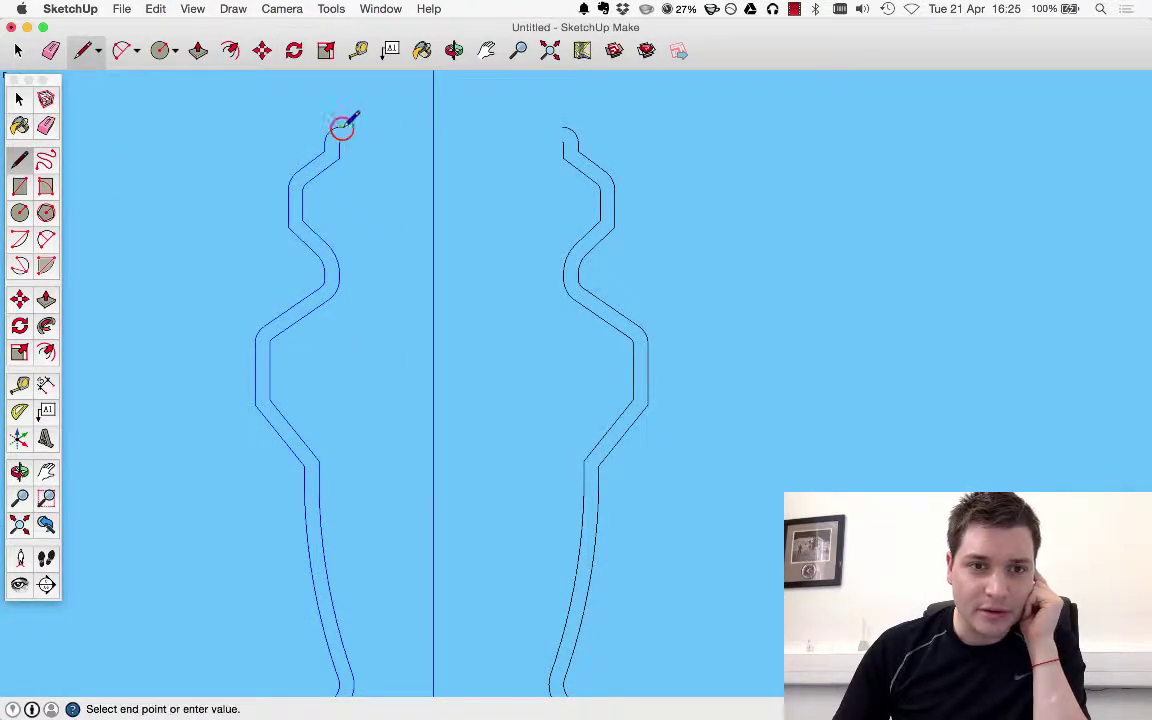
left_click(563, 125)
key("Escape")
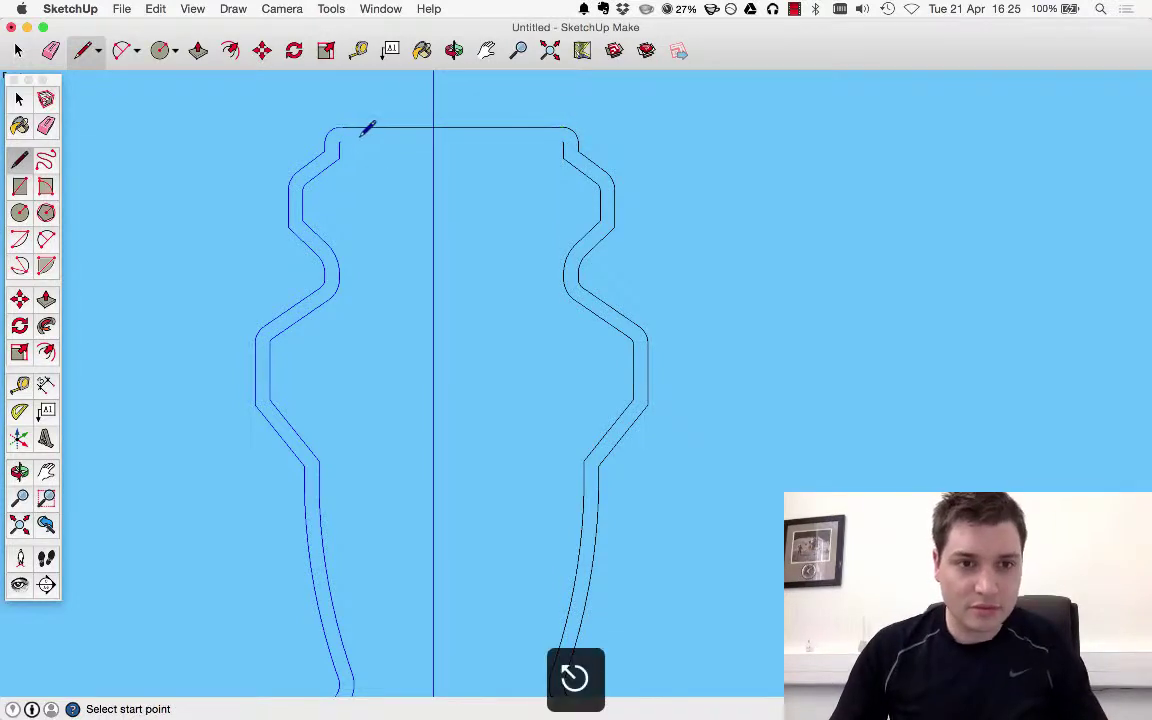
Draw a horizontal line joining the upper ends of the two inner outlines.
scroll(343, 133, "up", 6)
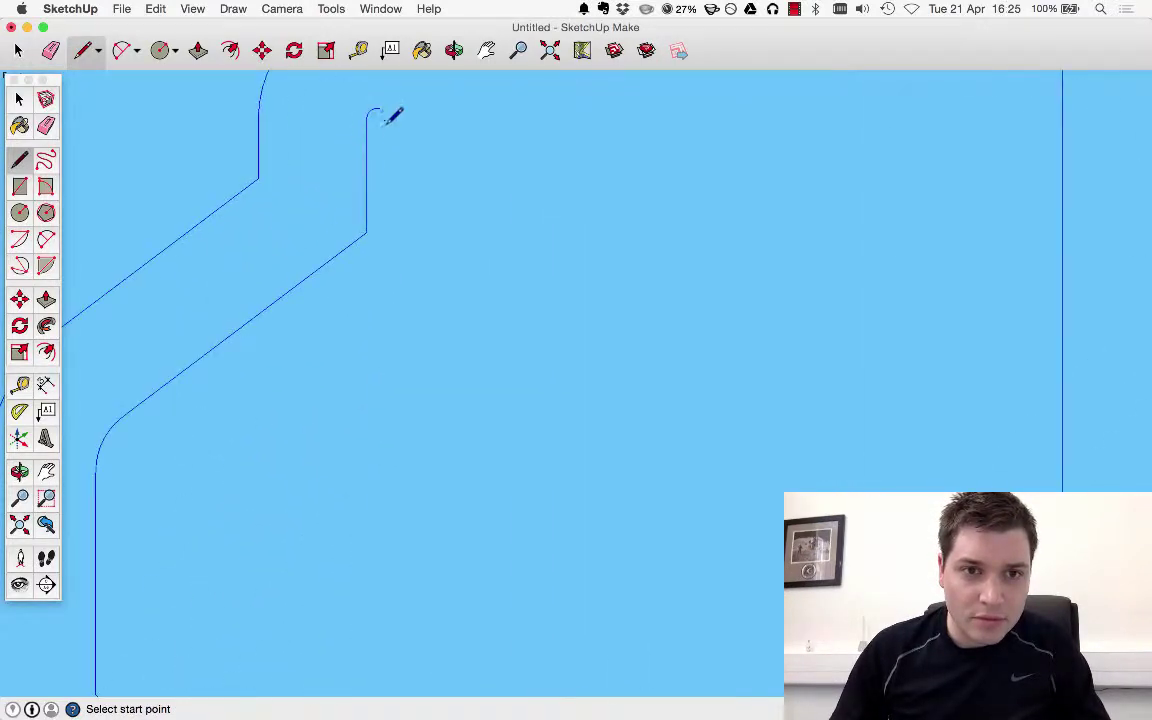
left_click(368, 111)
scroll(370, 170, "down", 5)
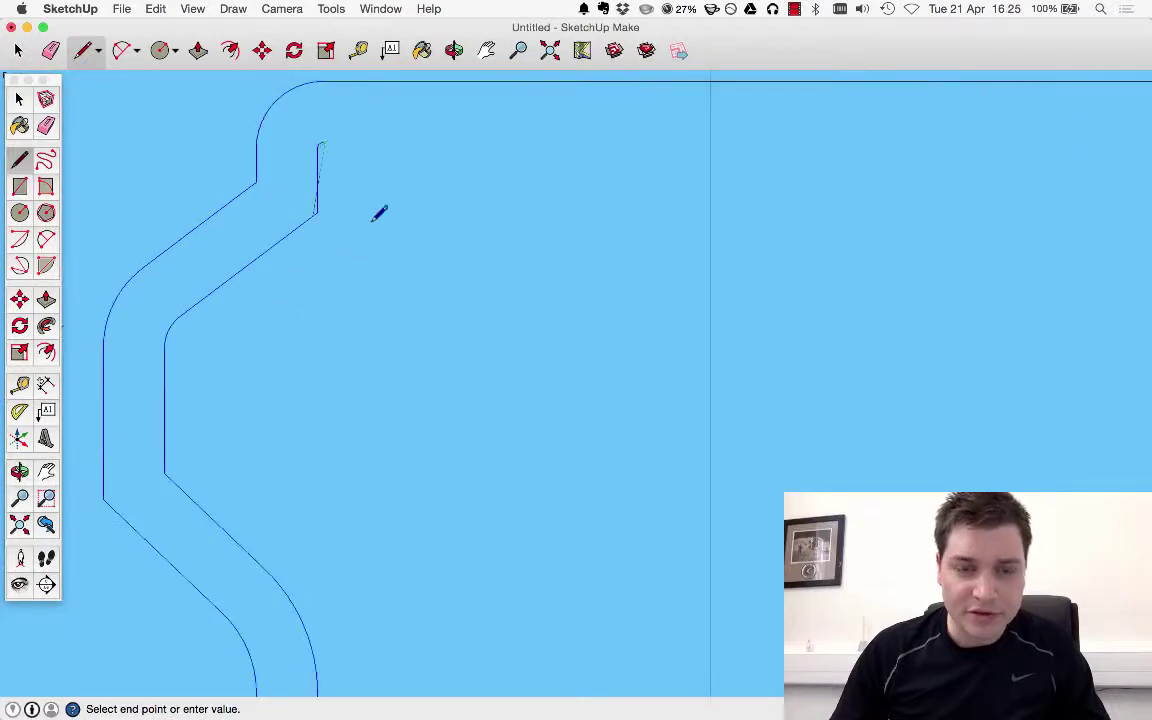
scroll(966, 168, "up", 5)
left_click(902, 183)
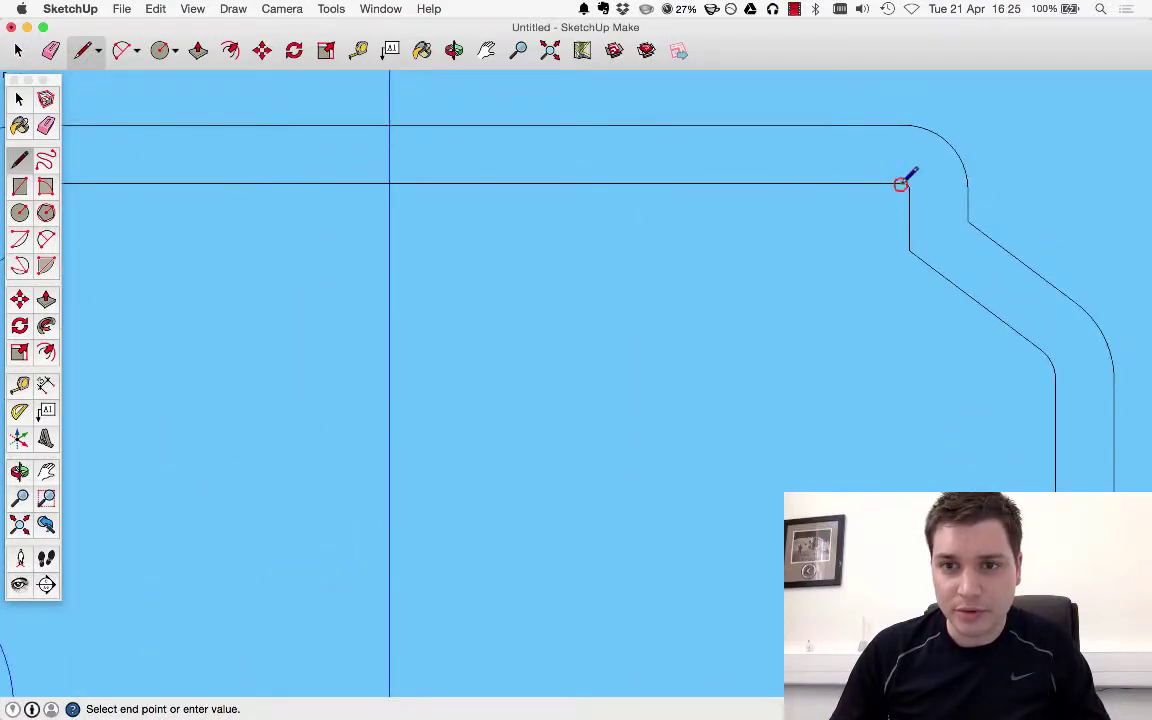
scroll(900, 183, "down", 6)
key("Escape")
Close the base with horizontal lines joining the lower ends of the outer outlines and of the inner outlines.
scroll(578, 257, "down", 5)
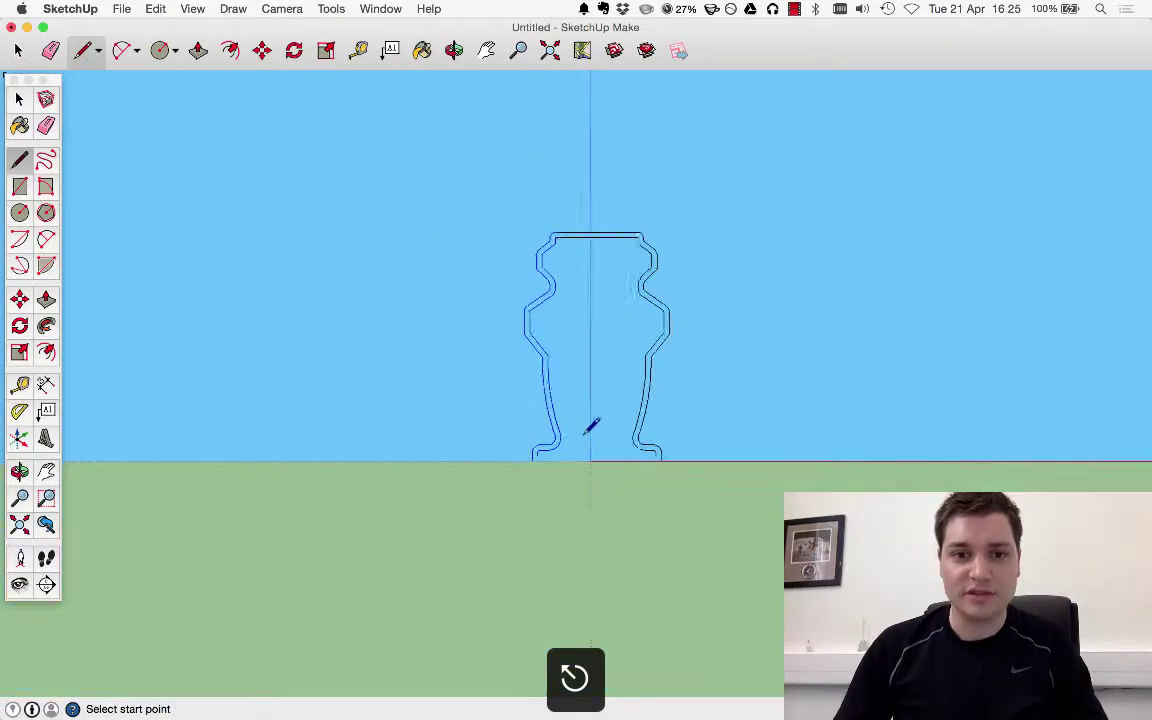
scroll(543, 589, "up", 6)
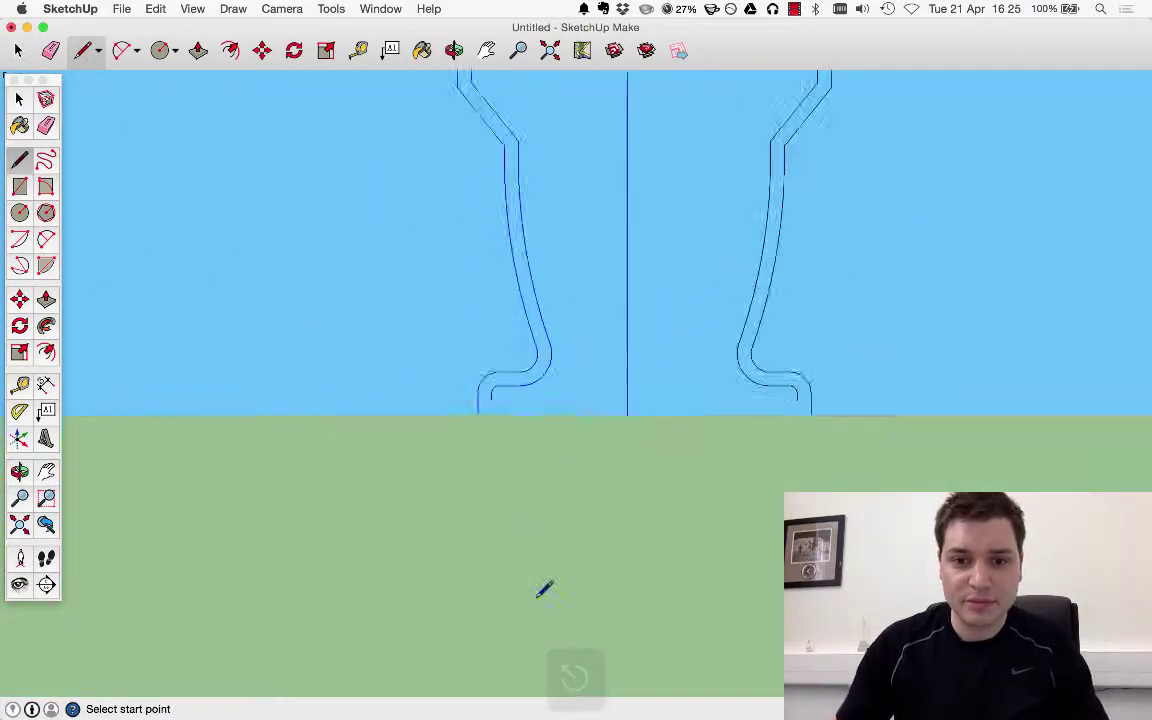
left_click(1092, 404)
left_click(316, 404)
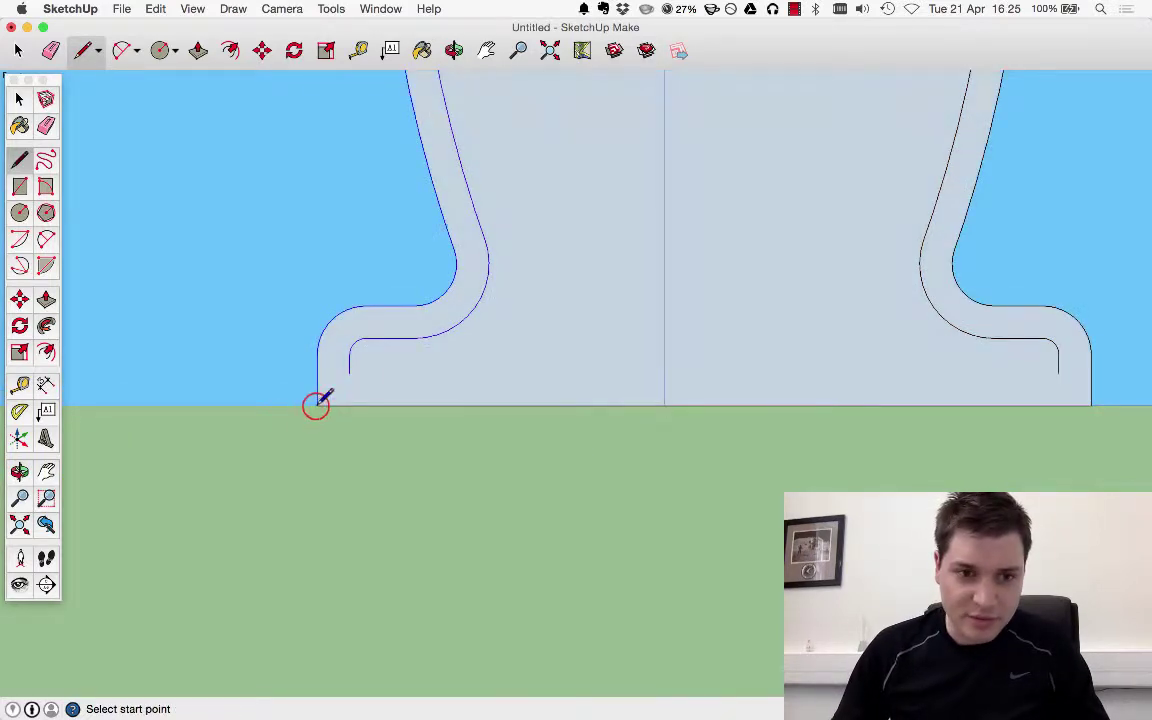
left_click(350, 373)
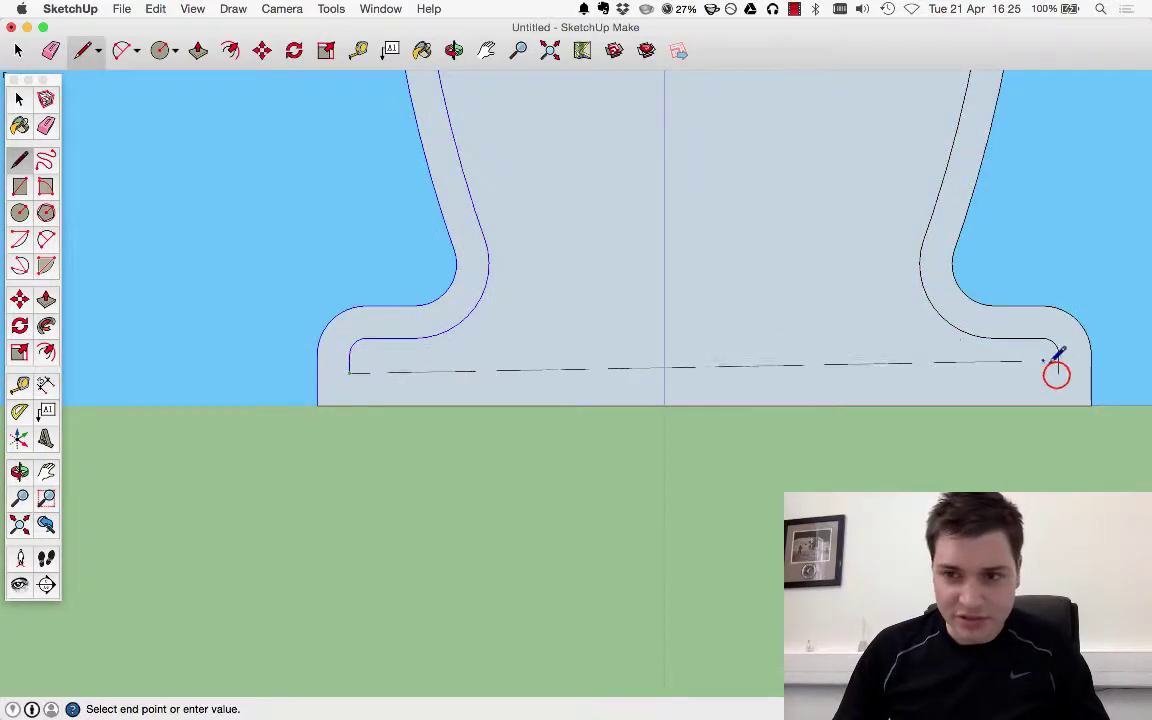
left_click(1058, 373)
Examine the closed profile face from several angles and return to the front view for a closer look.
scroll(576, 496, "down", 8)
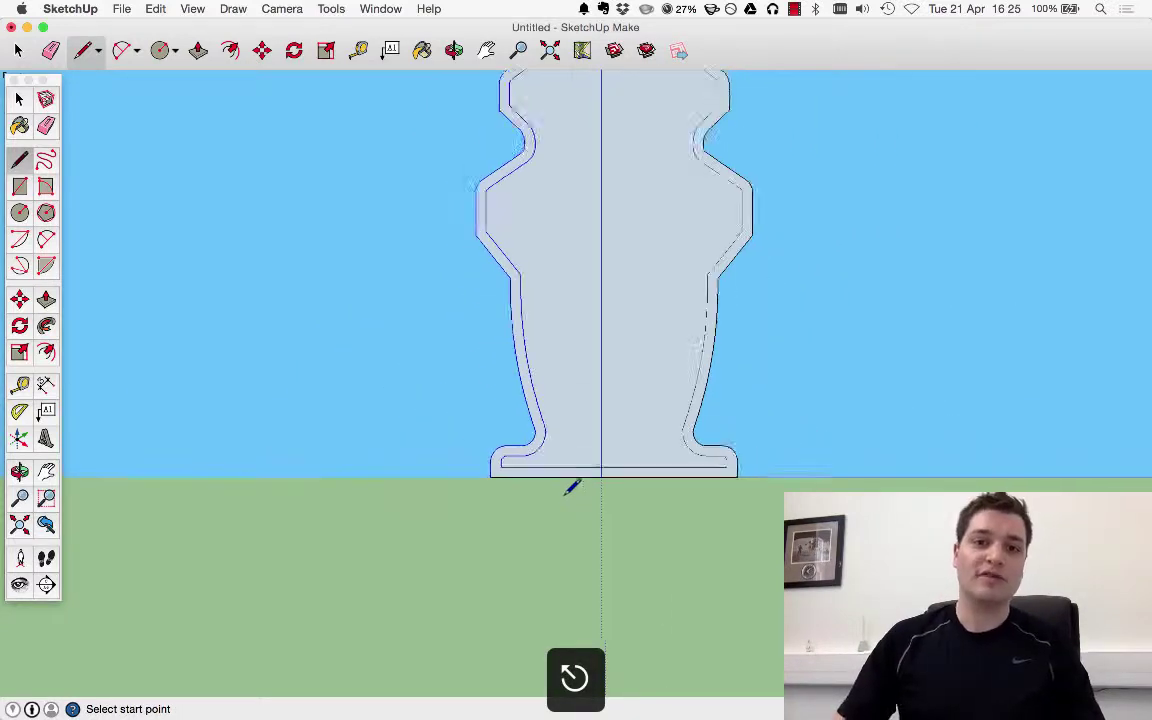
scroll(718, 198, "up", 4)
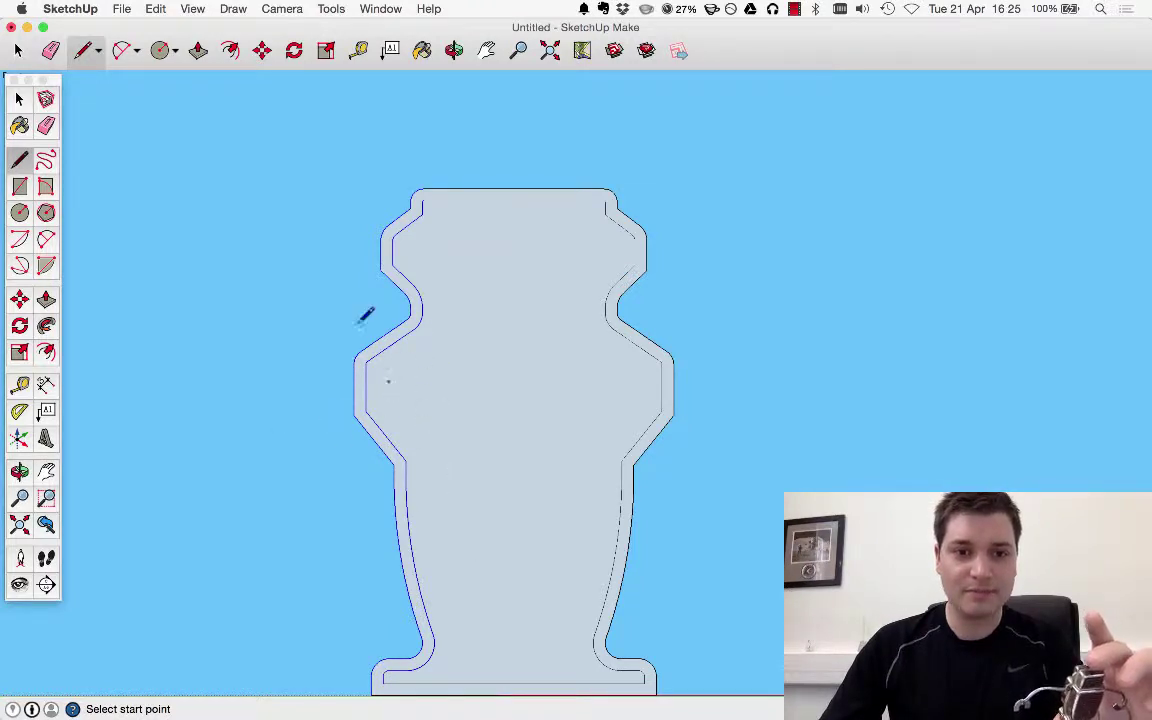
scroll(362, 320, "down", 2)
middle_click_drag(400, 352, 300, 190)
left_click(454, 55)
left_click_drag(601, 249, 363, 435)
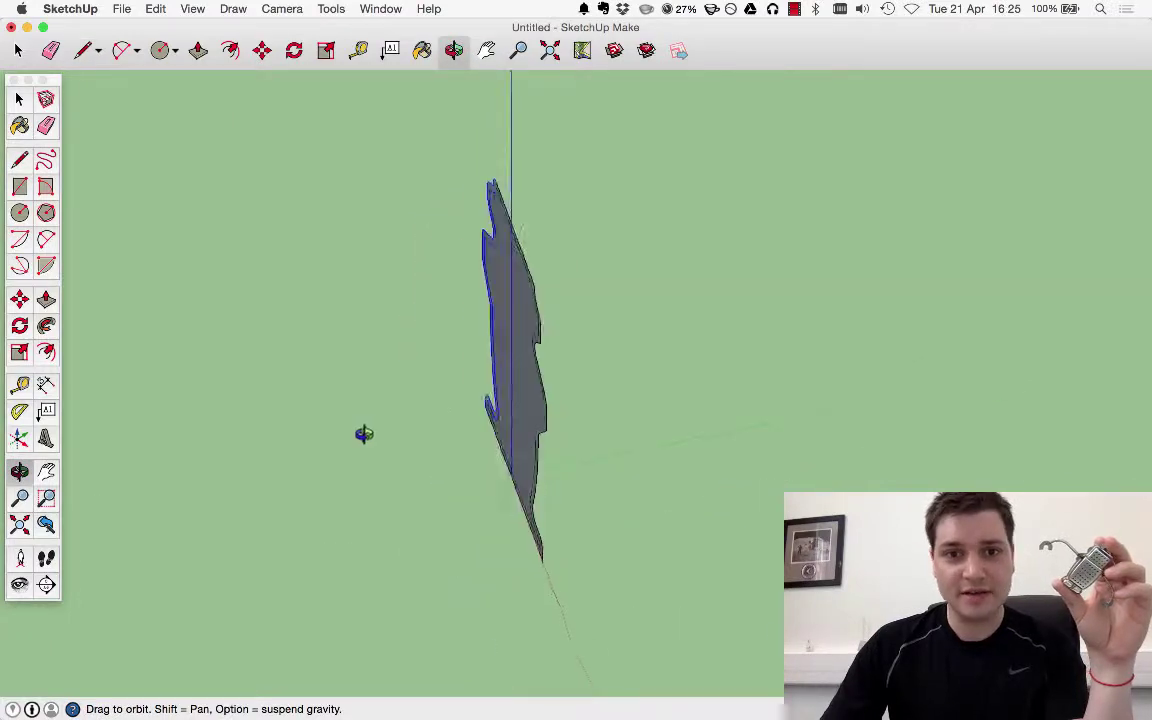
left_click_drag(643, 270, 290, 18)
left_click(287, 12)
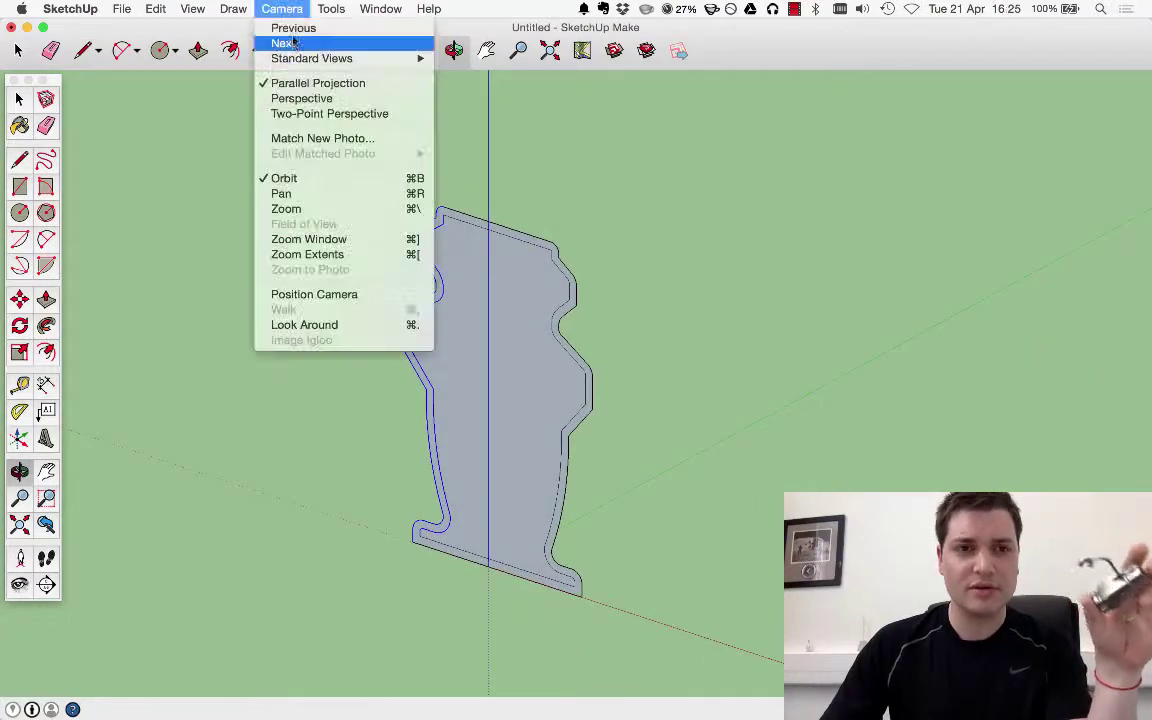
mouse_move(330, 58)
left_click(464, 89)
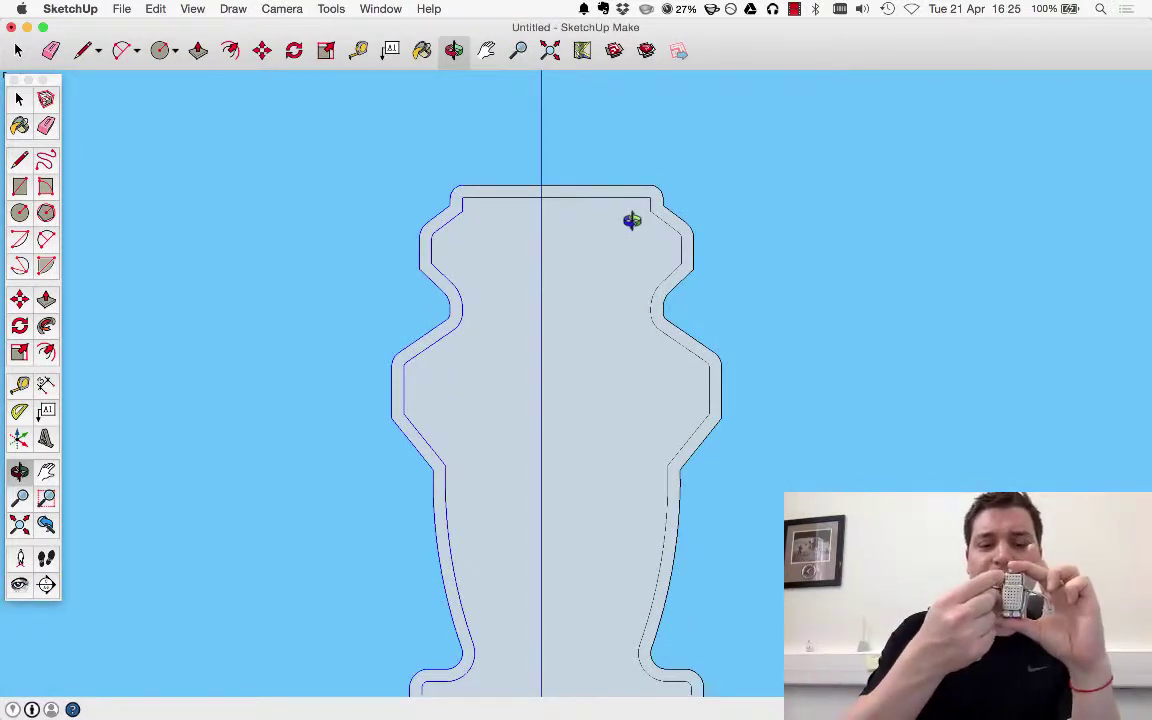
scroll(671, 285, "up", 6)
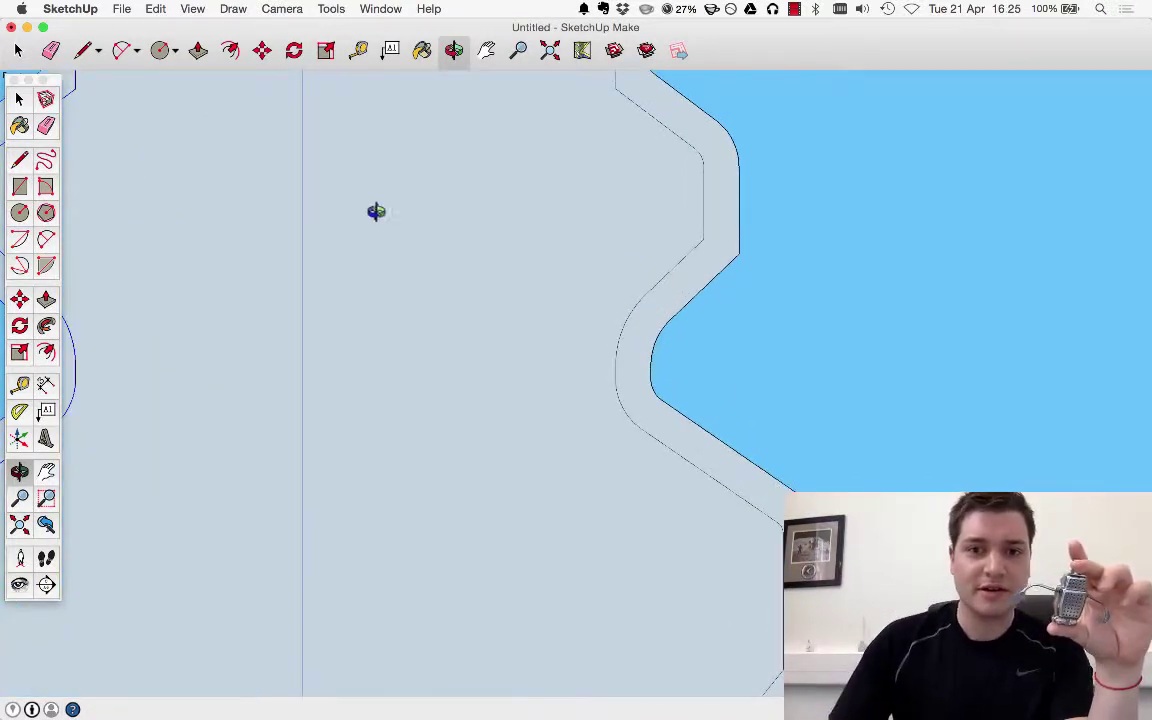
Erase the inner outline around the upper bulge on the left side of the profile.
scroll(121, 186, "down", 2)
left_click(46, 125)
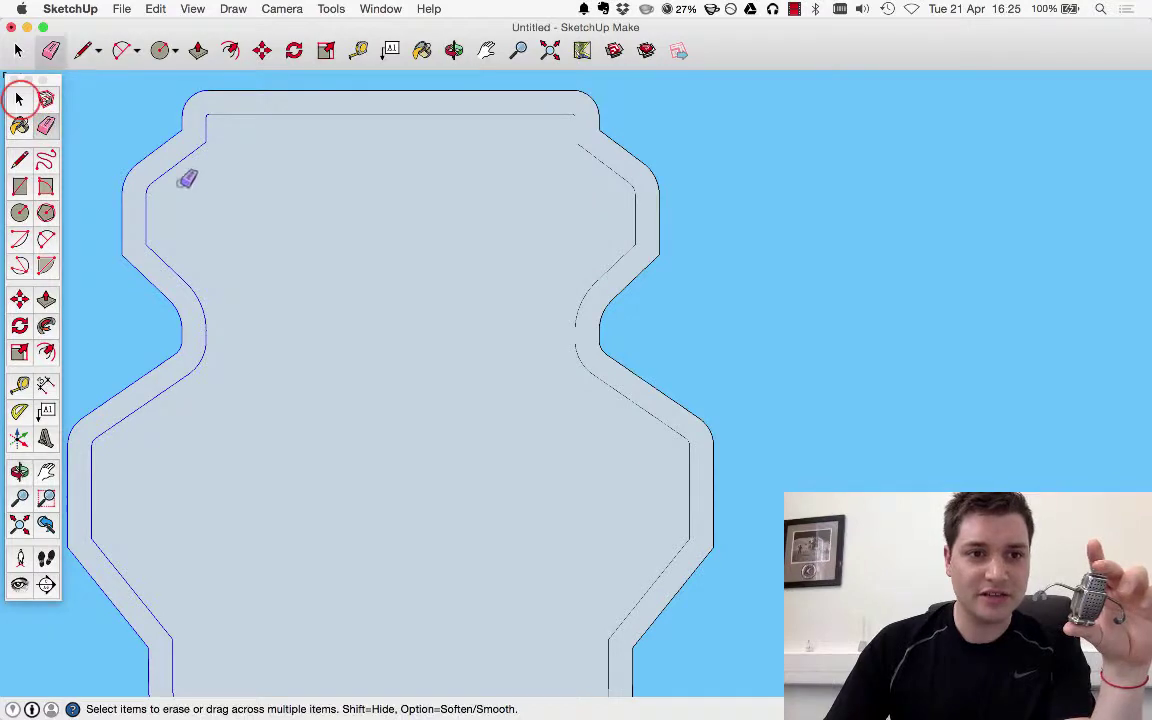
left_click(19, 99)
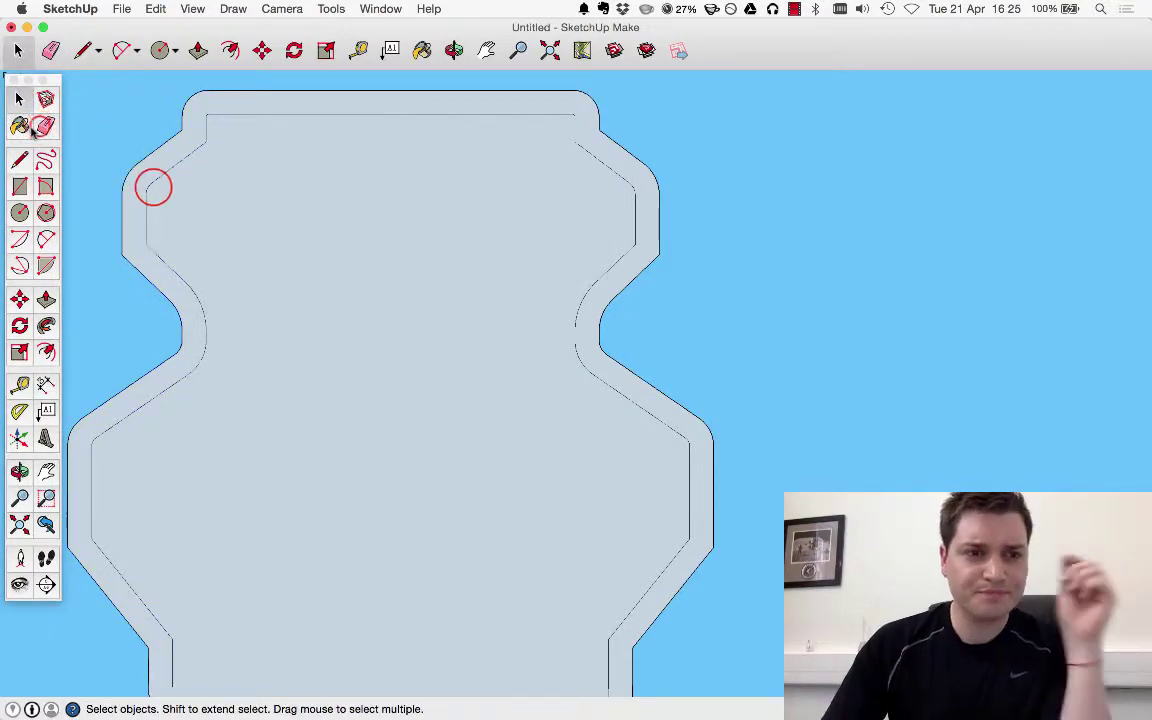
left_click(43, 126)
left_click(152, 186)
left_click(175, 171)
left_click(160, 216)
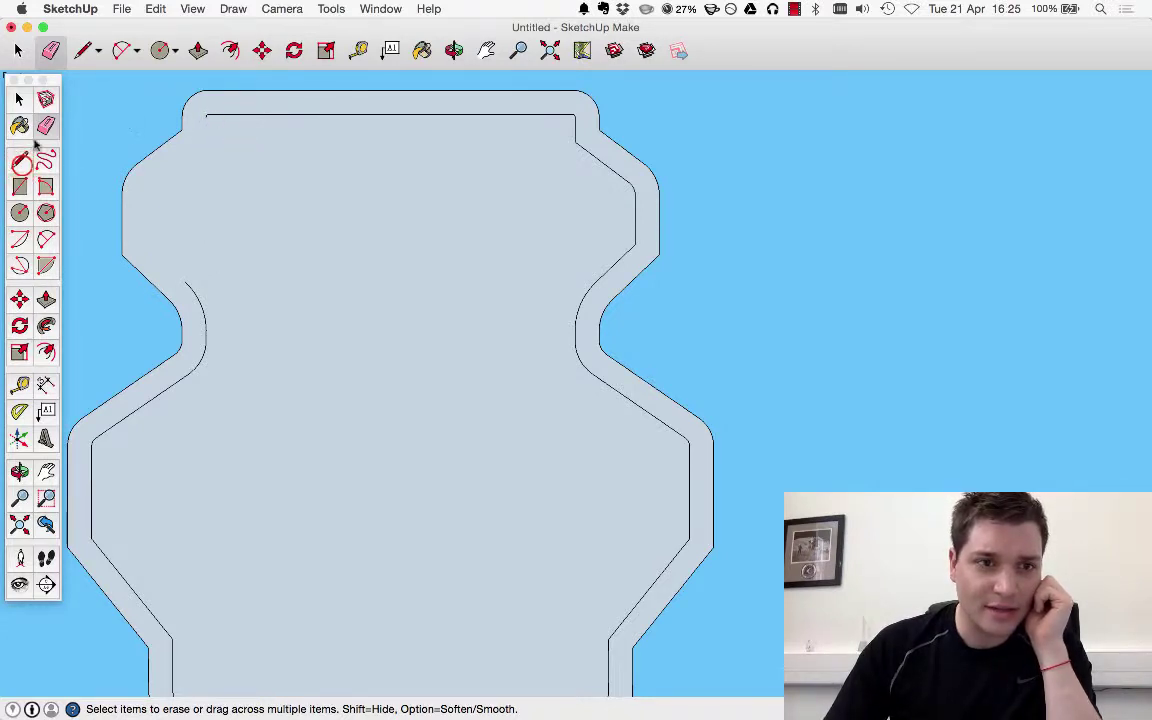
Draw a vertical line from the upper-left corner of the inner outline down past the neck.
scroll(213, 108, "up", 5)
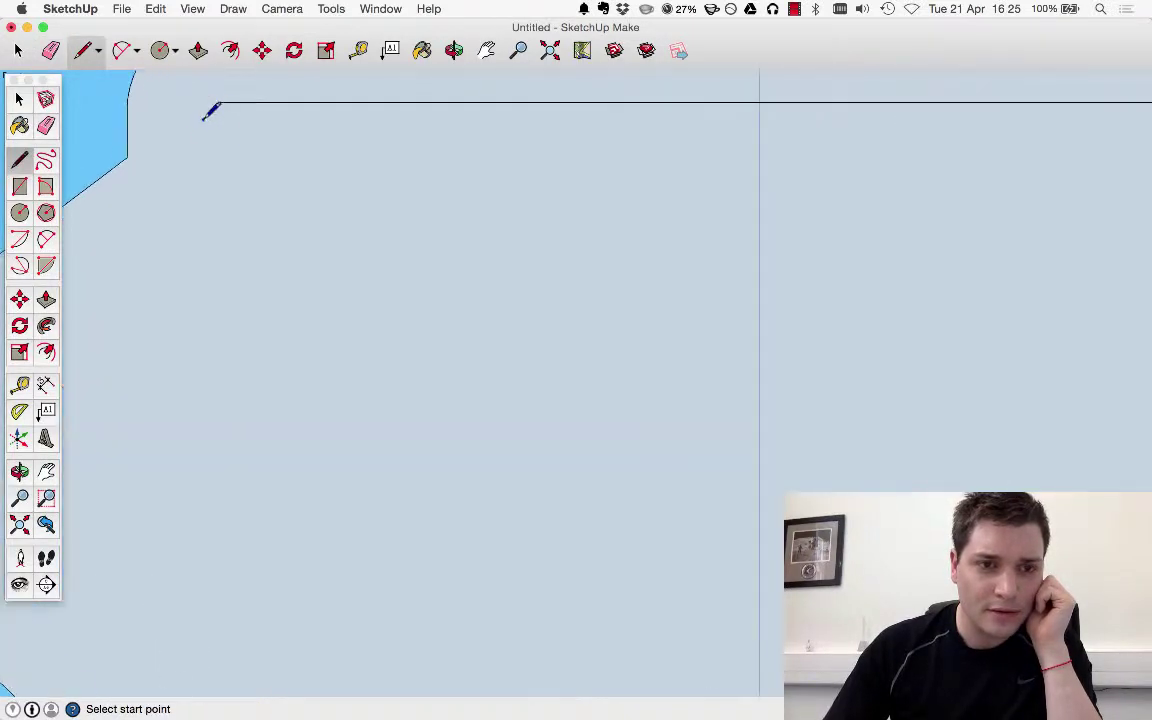
left_click(210, 113)
scroll(222, 182, "down", 6)
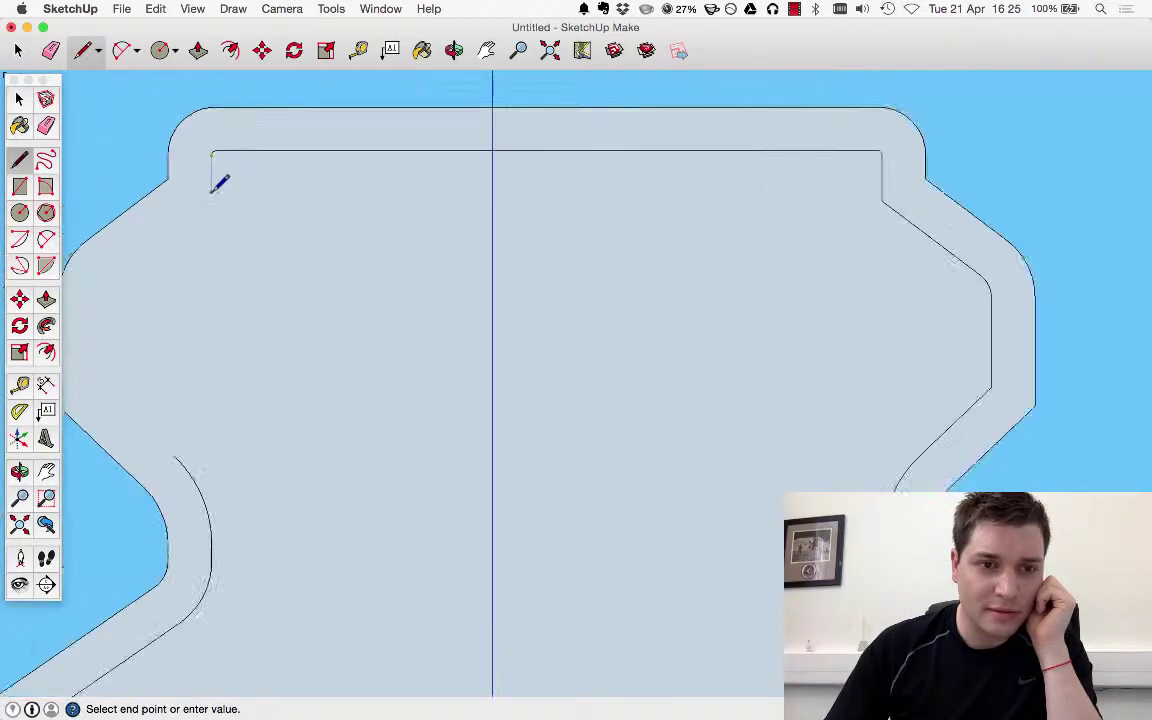
left_click(213, 488)
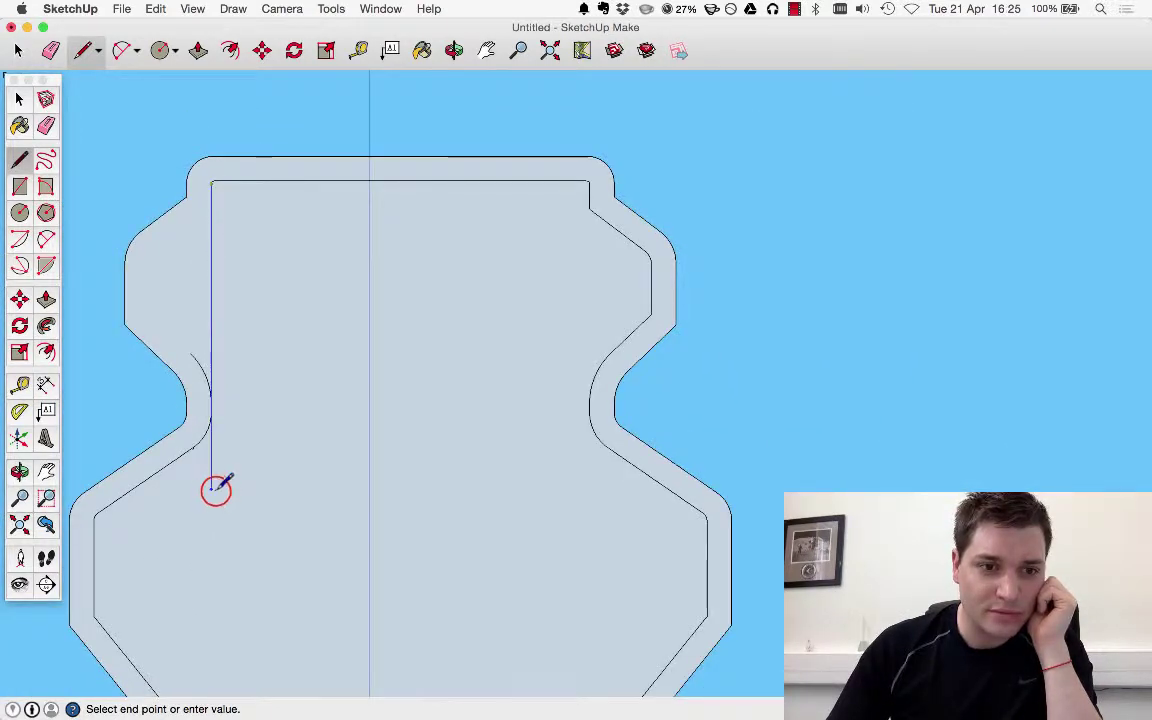
key("Escape")
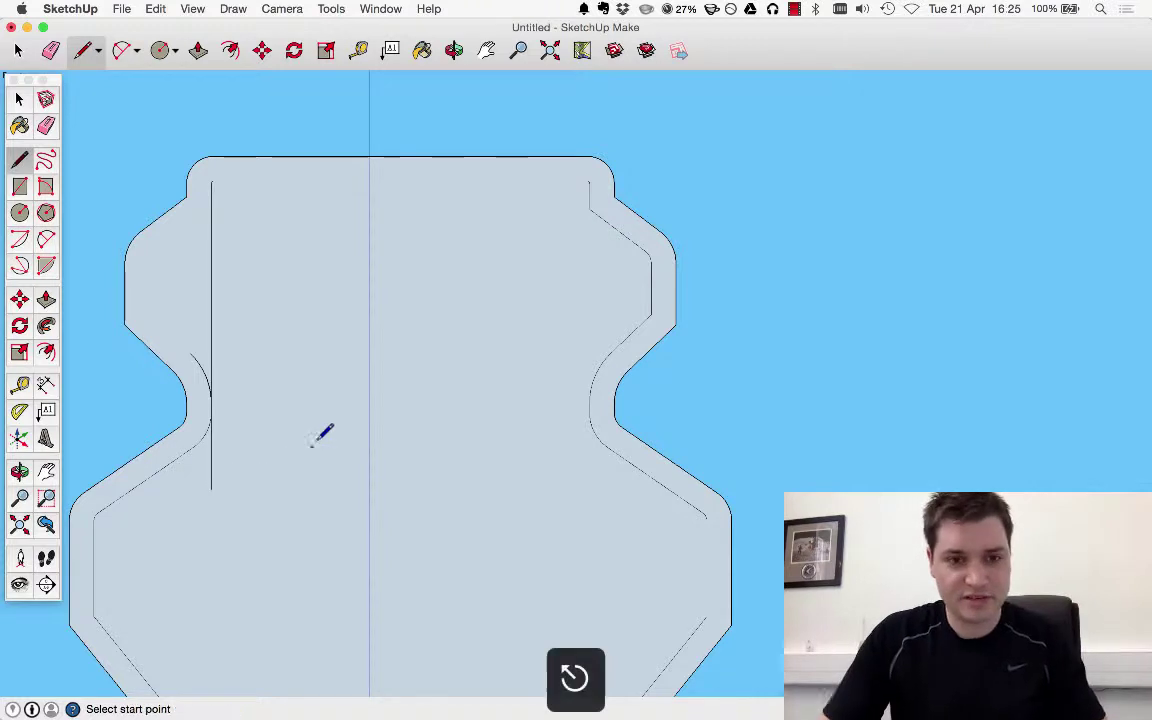
Erase the short vertical and sloping inner edges above the upper bulge on the right side of the profile.
left_click(45, 125)
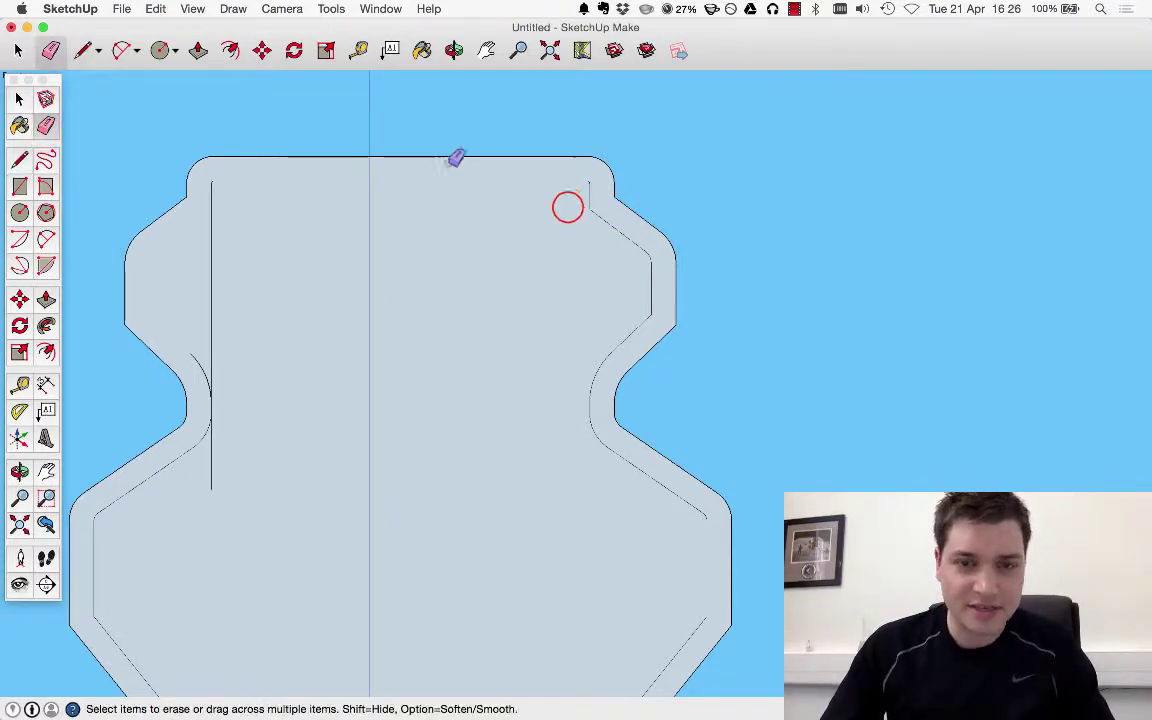
left_click(590, 198)
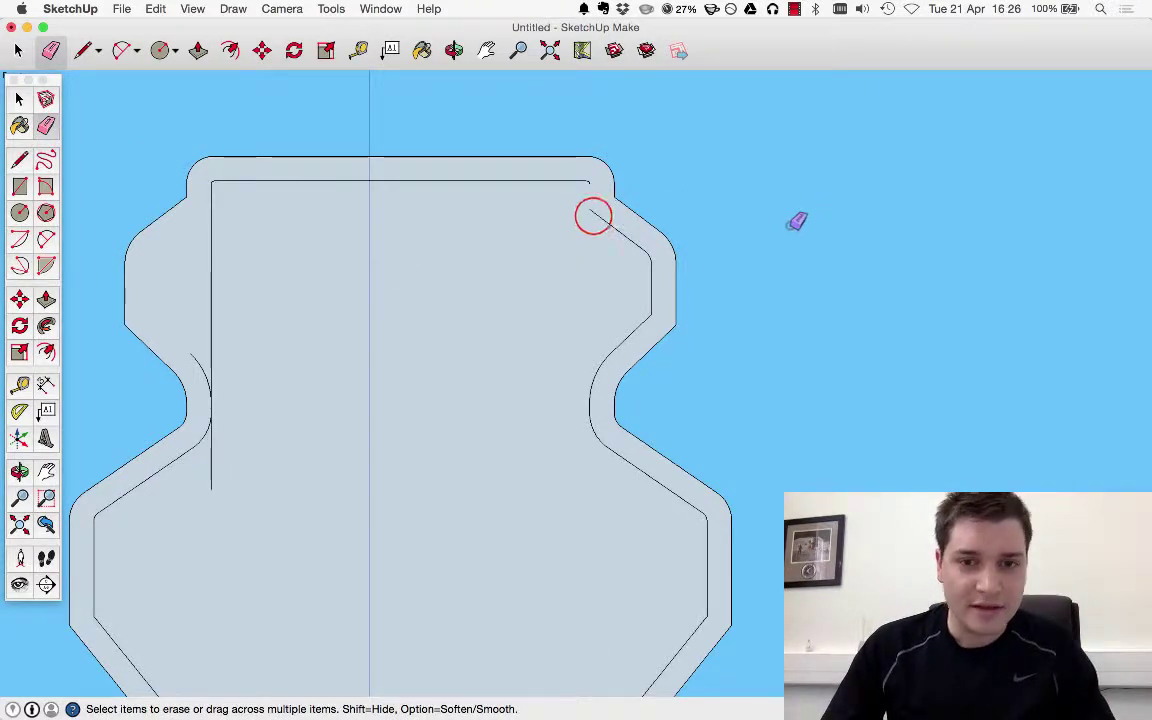
scroll(588, 199, "up", 3)
left_click(618, 231)
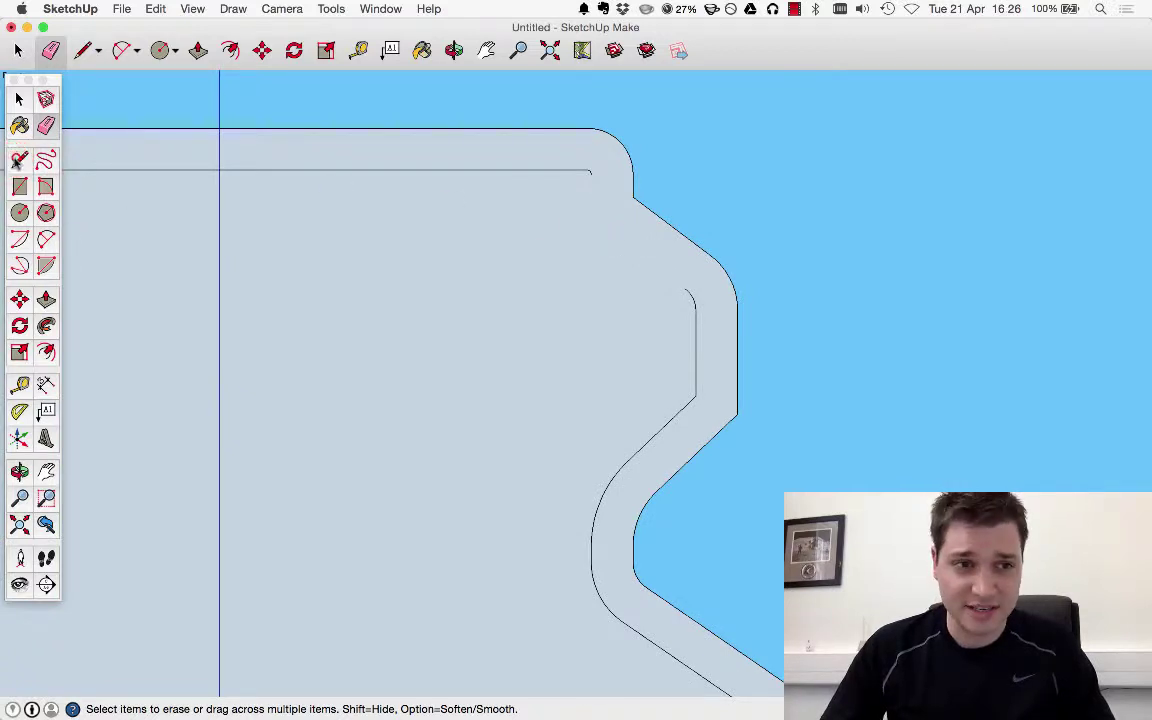
Draw a matching vertical line from the upper-right corner of the inner outline down past the neck.
left_click(19, 160)
scroll(598, 176, "up", 2)
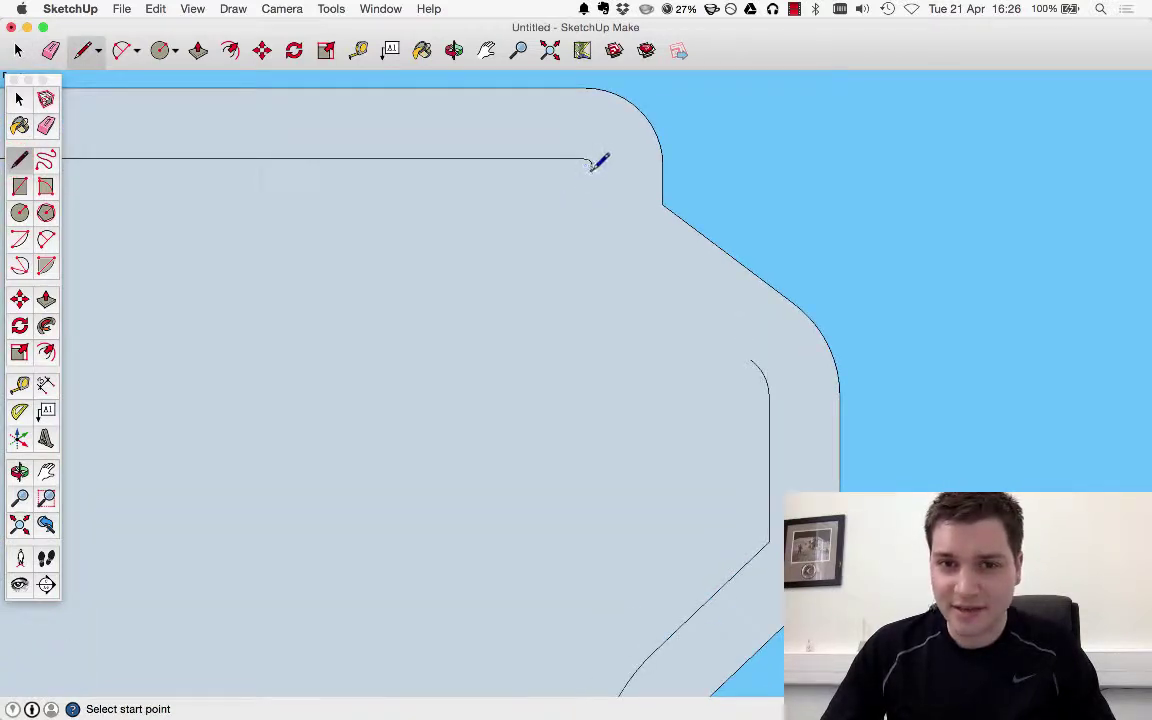
scroll(597, 160, "up", 3)
left_click(591, 160)
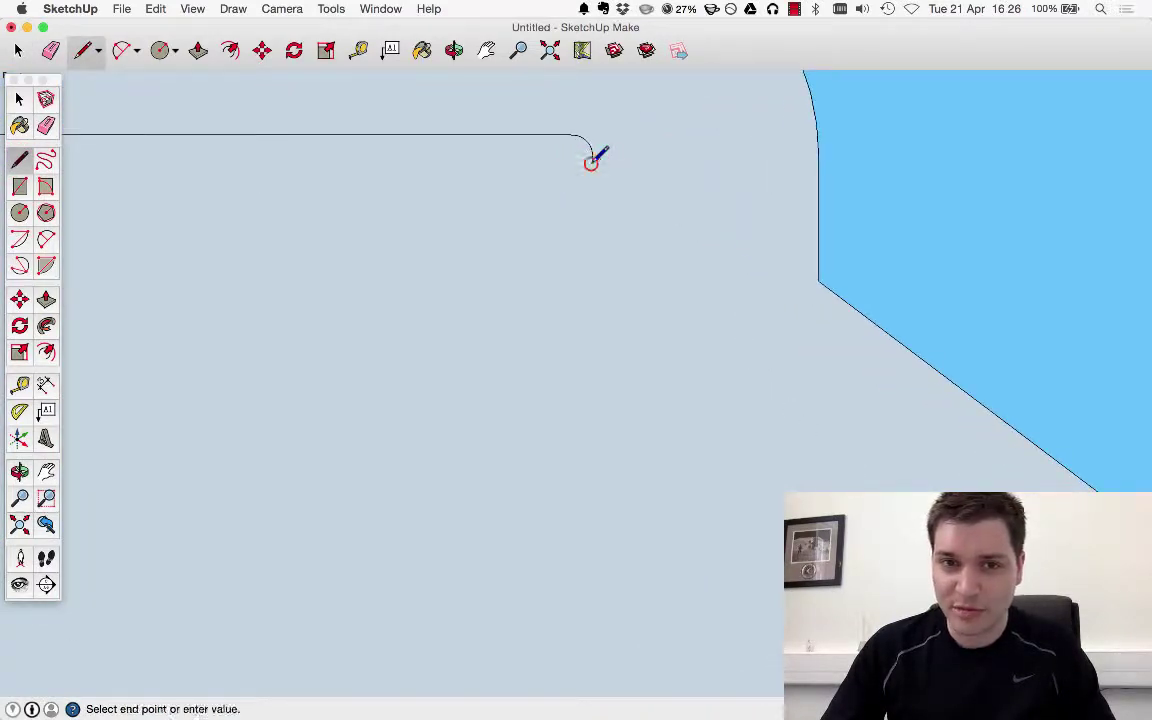
scroll(595, 175, "down", 2)
scroll(597, 183, "down", 6)
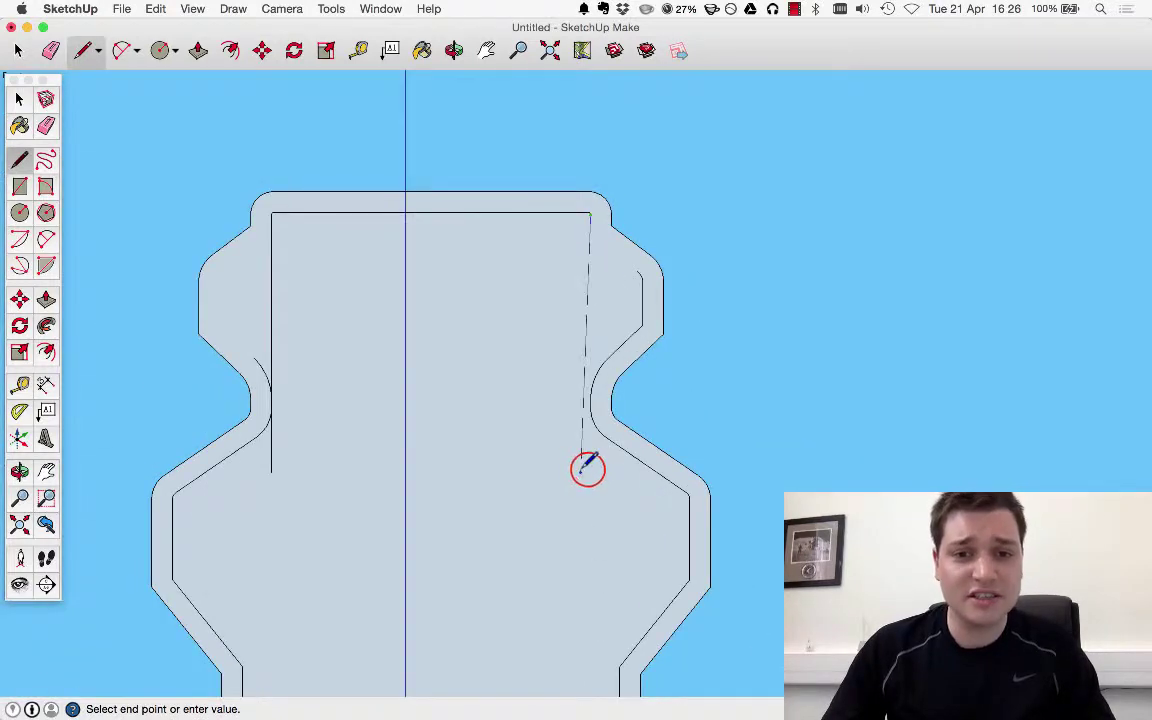
left_click(589, 468)
key("Escape")
Erase the remaining inner outline of the right upper bulge and the surplus line ends below the neck.
left_click(45, 122)
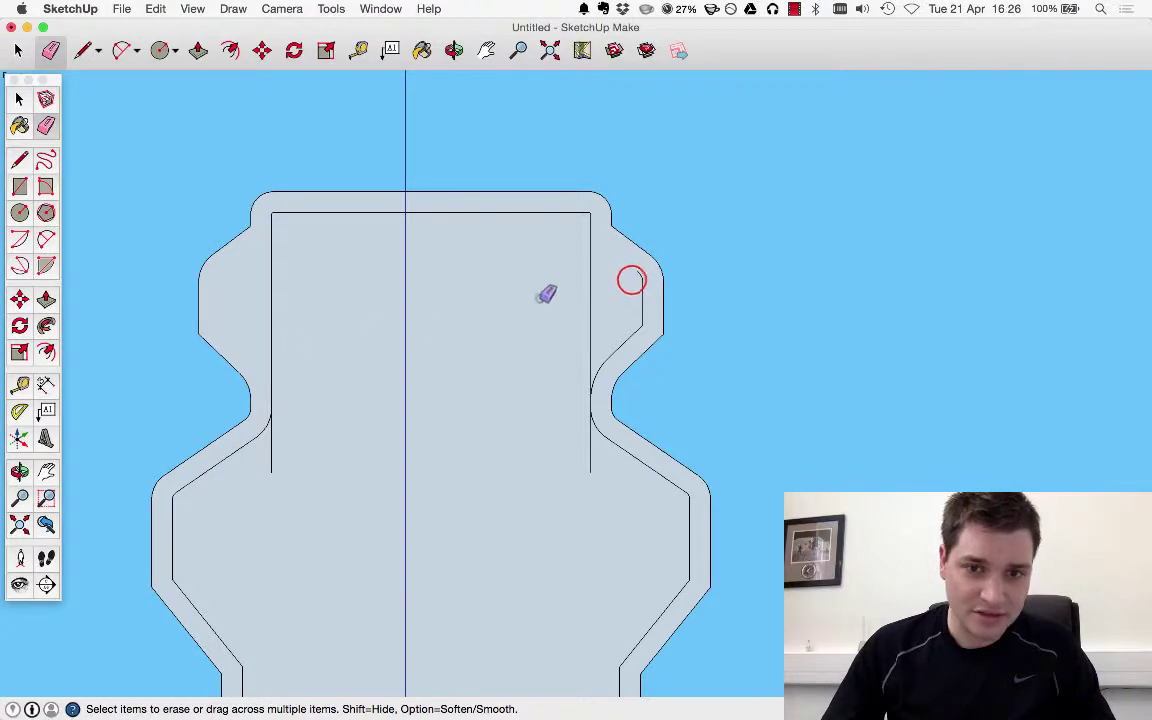
left_click(640, 325)
left_click_drag(641, 300, 640, 271)
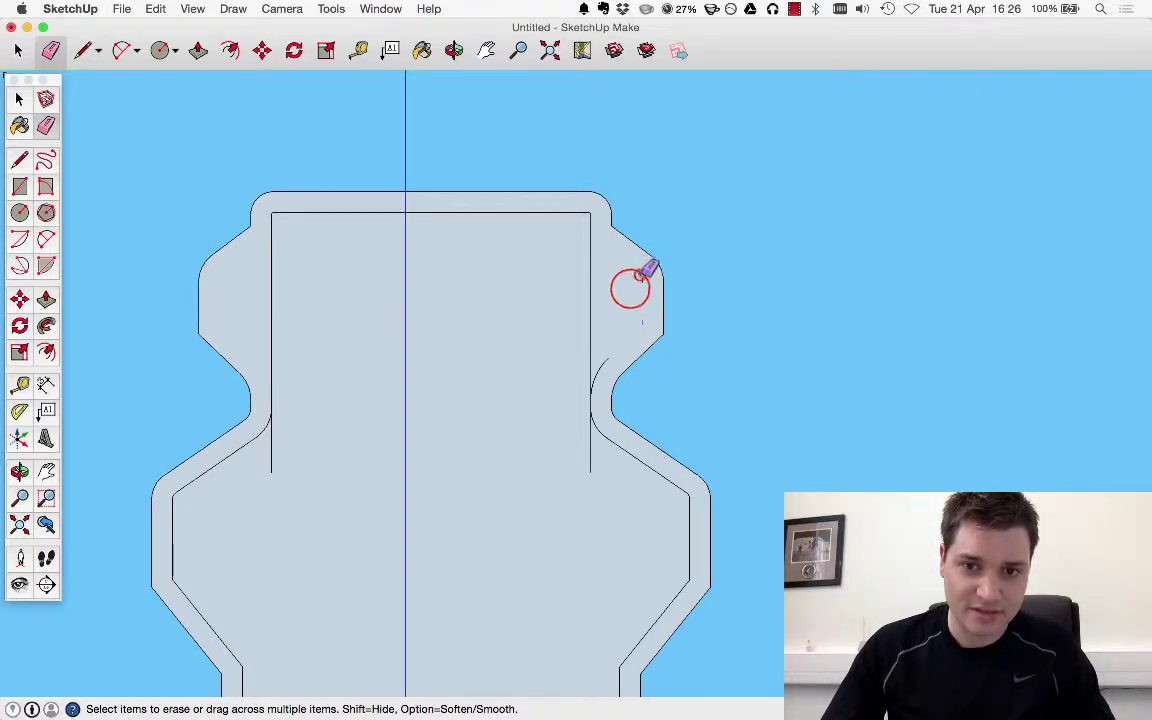
left_click_drag(613, 361, 593, 374)
left_click_drag(584, 468, 598, 468)
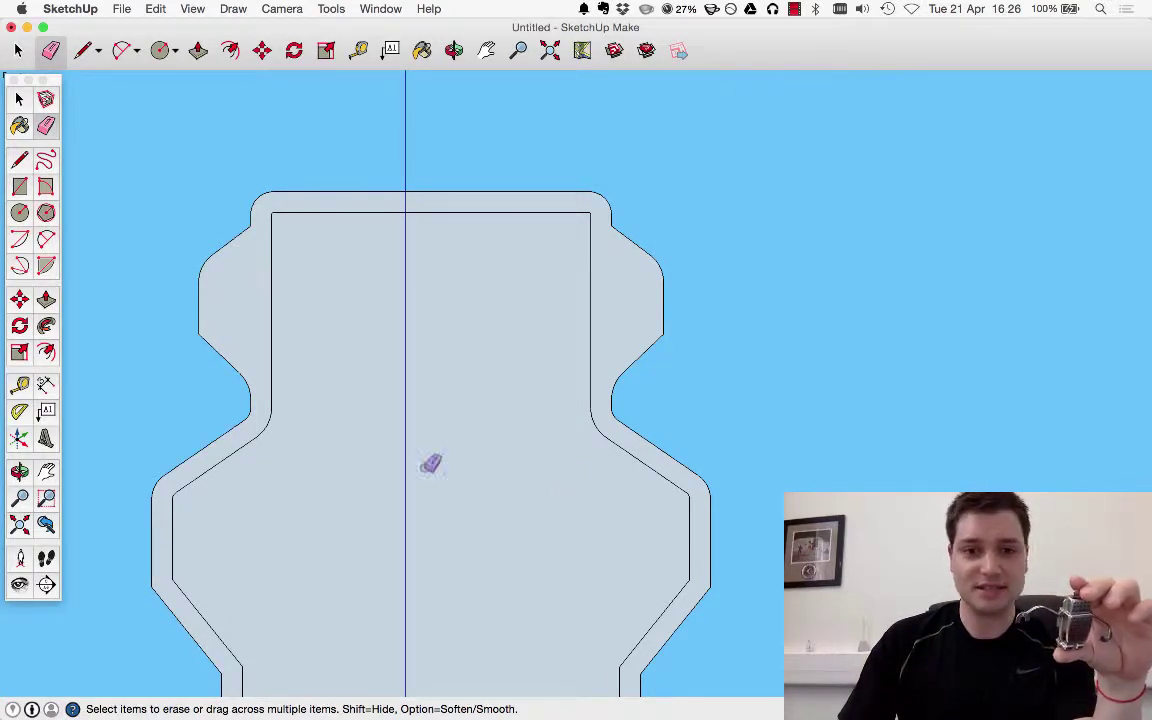
Erase the inner outline around the middle bulge on both sides of the profile.
left_click(19, 160)
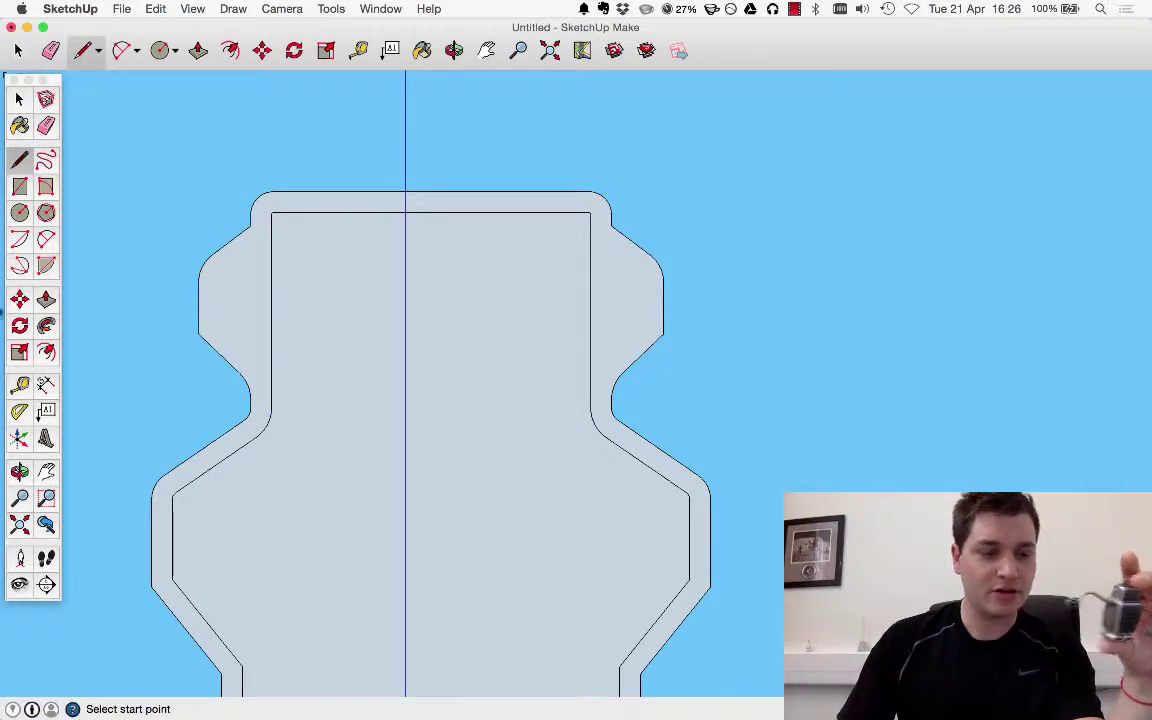
scroll(345, 371, "down", 5)
scroll(334, 597, "up", 2)
scroll(334, 600, "down", 3)
scroll(298, 500, "up", 6)
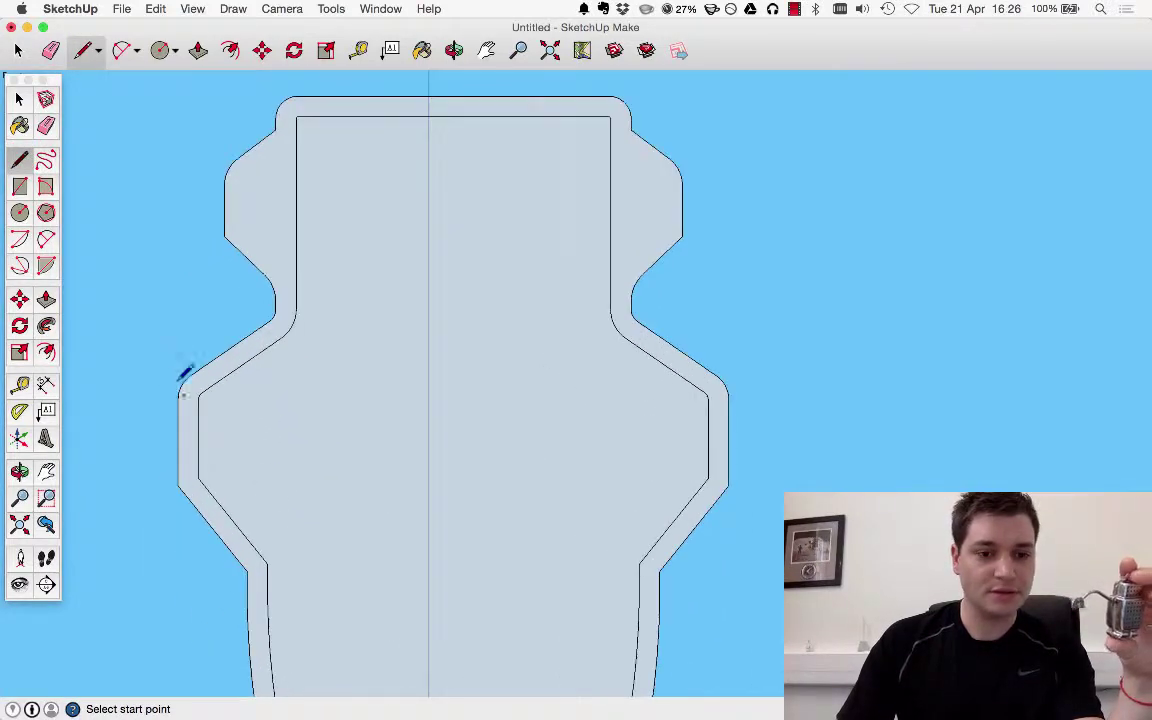
left_click(47, 128)
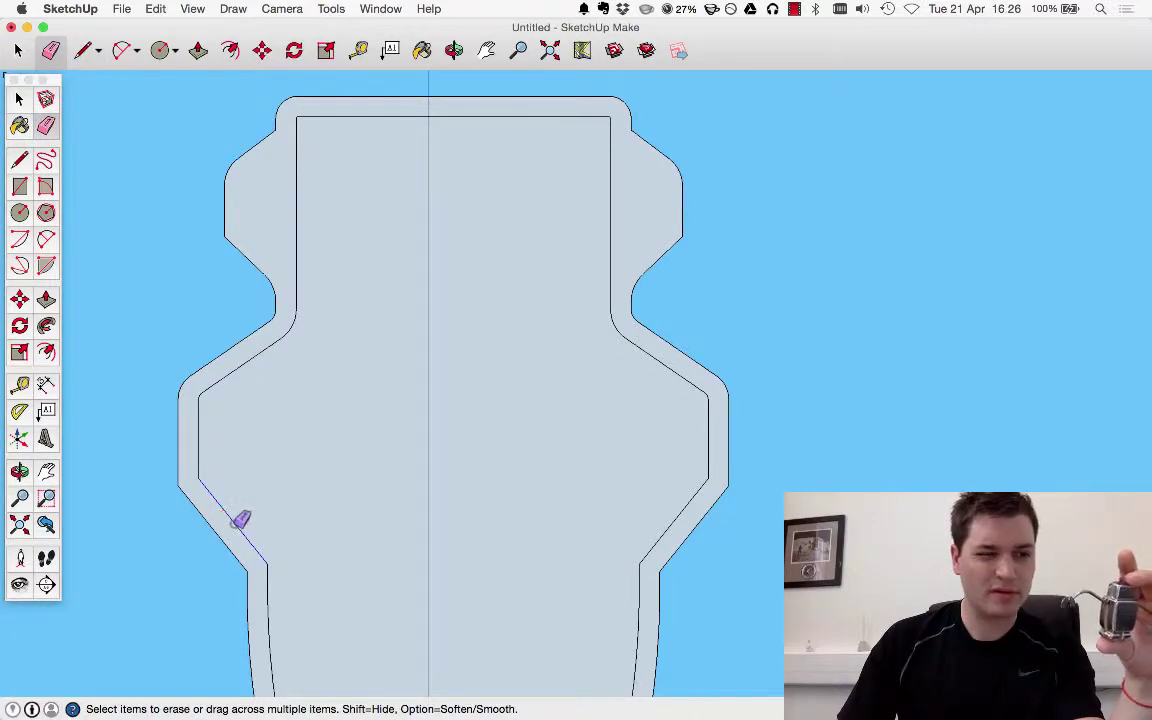
left_click_drag(205, 460, 224, 396)
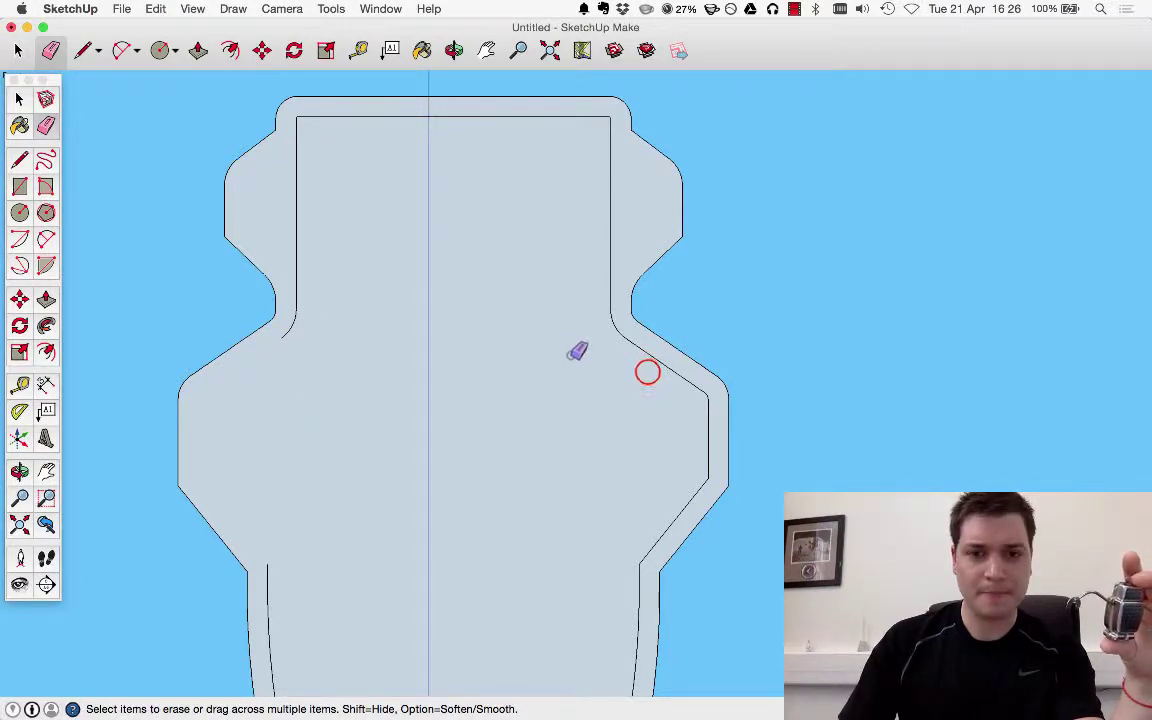
left_click_drag(648, 371, 661, 353)
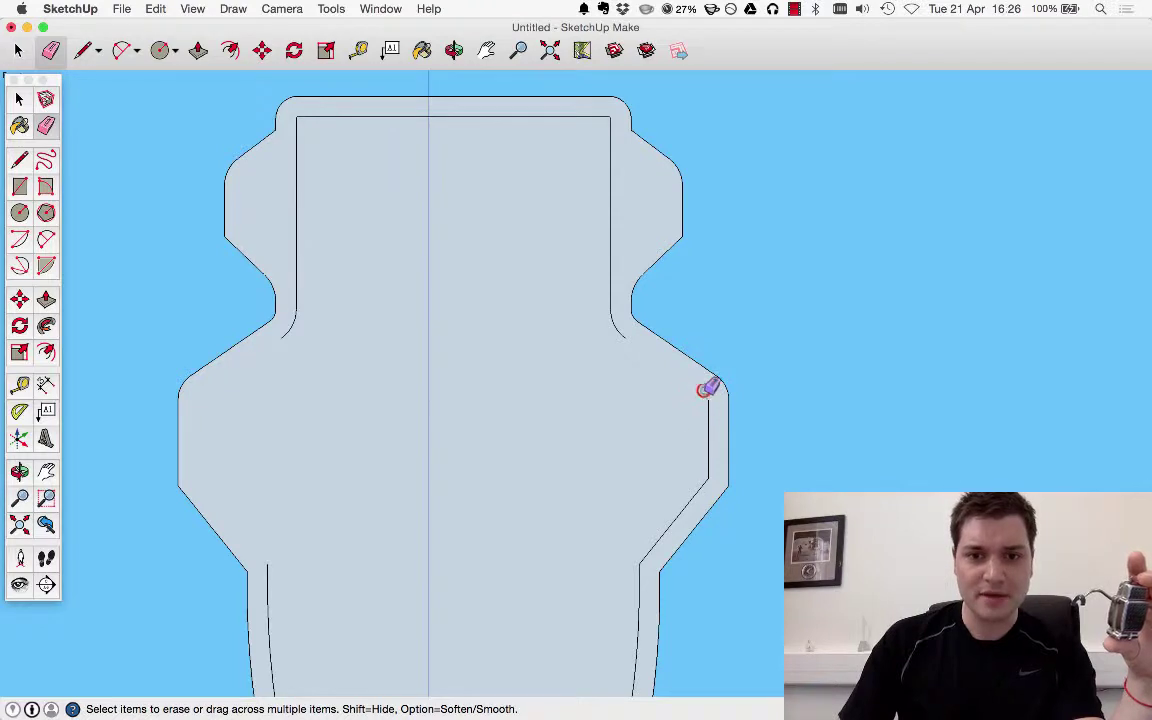
left_click_drag(703, 390, 687, 503)
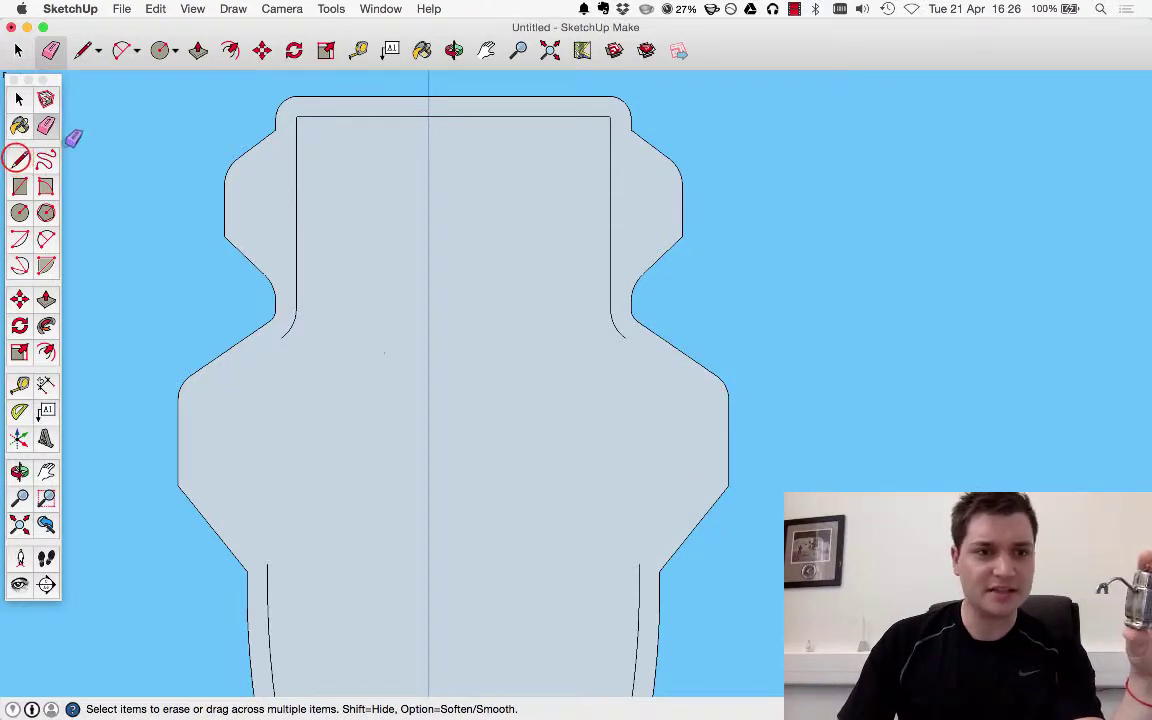
Draw a horizontal line joining the lower ends of the two inner neck curves.
left_click(19, 160)
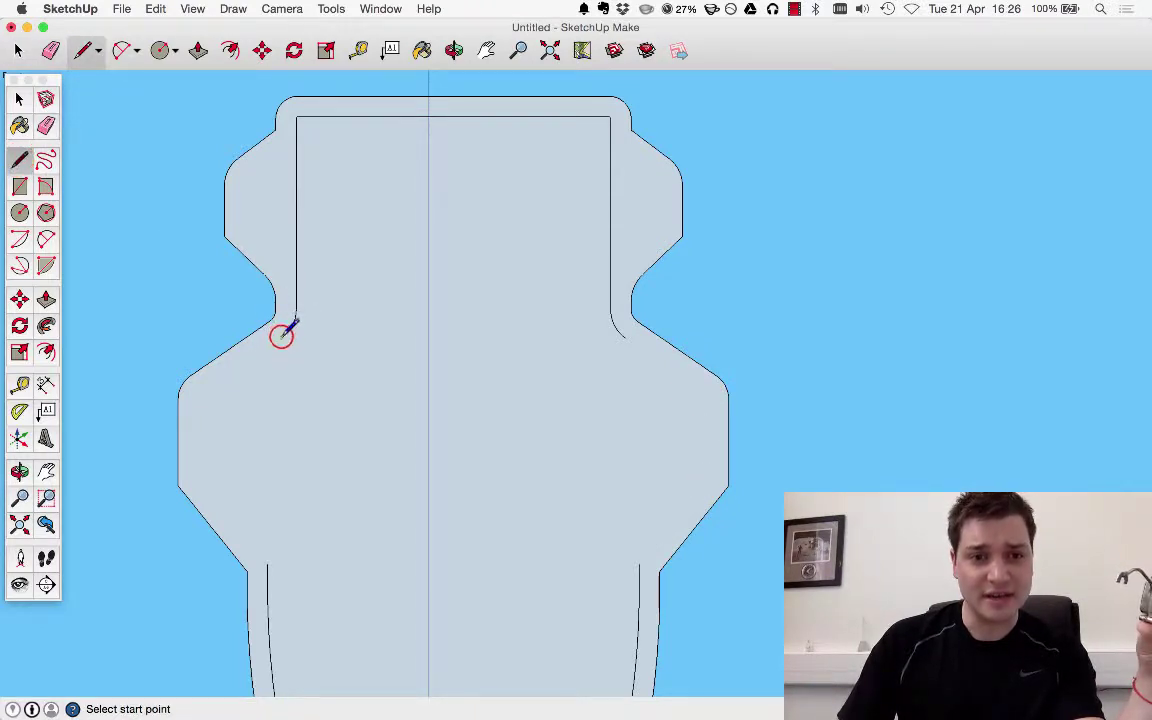
left_click(282, 336)
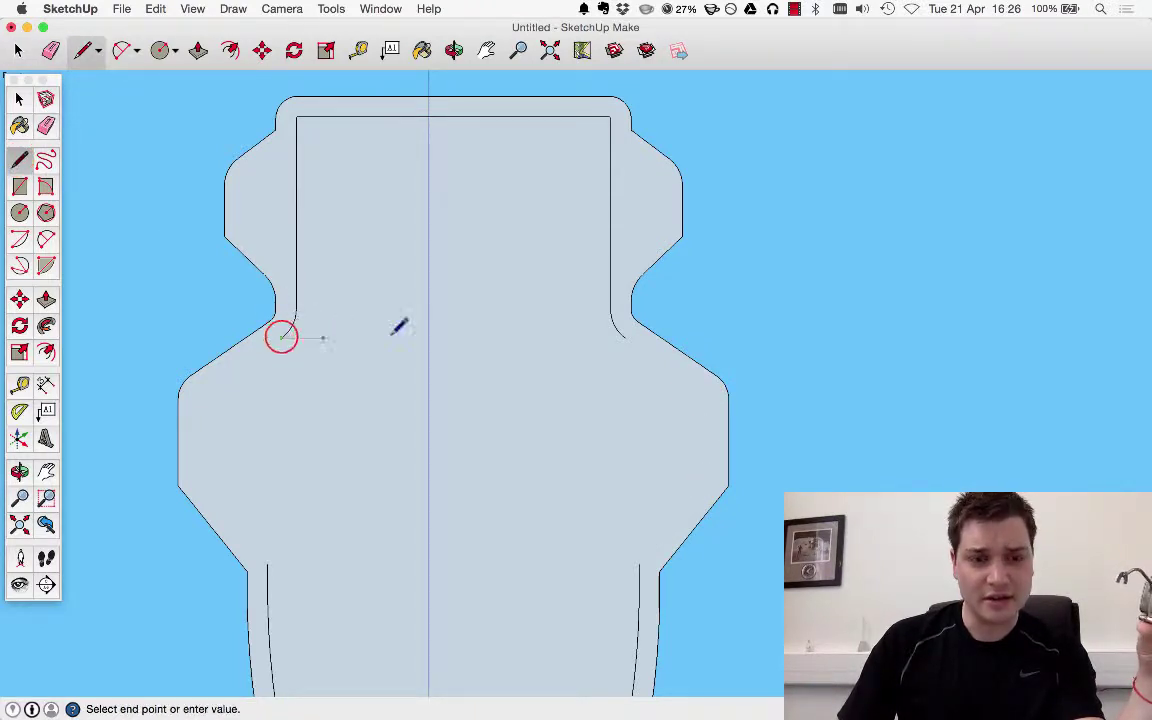
left_click(626, 336)
Extend the horizontal line below the neck with a short segment beyond each inner curve.
scroll(496, 337, "down", 4)
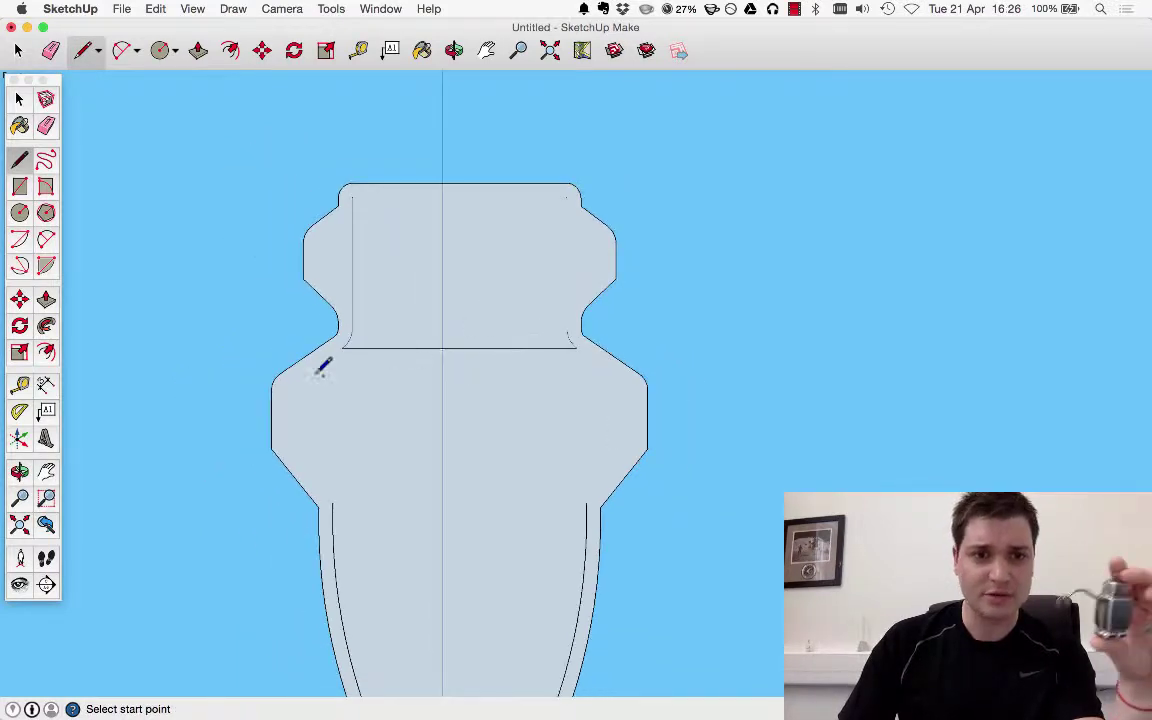
scroll(330, 365, "up", 5)
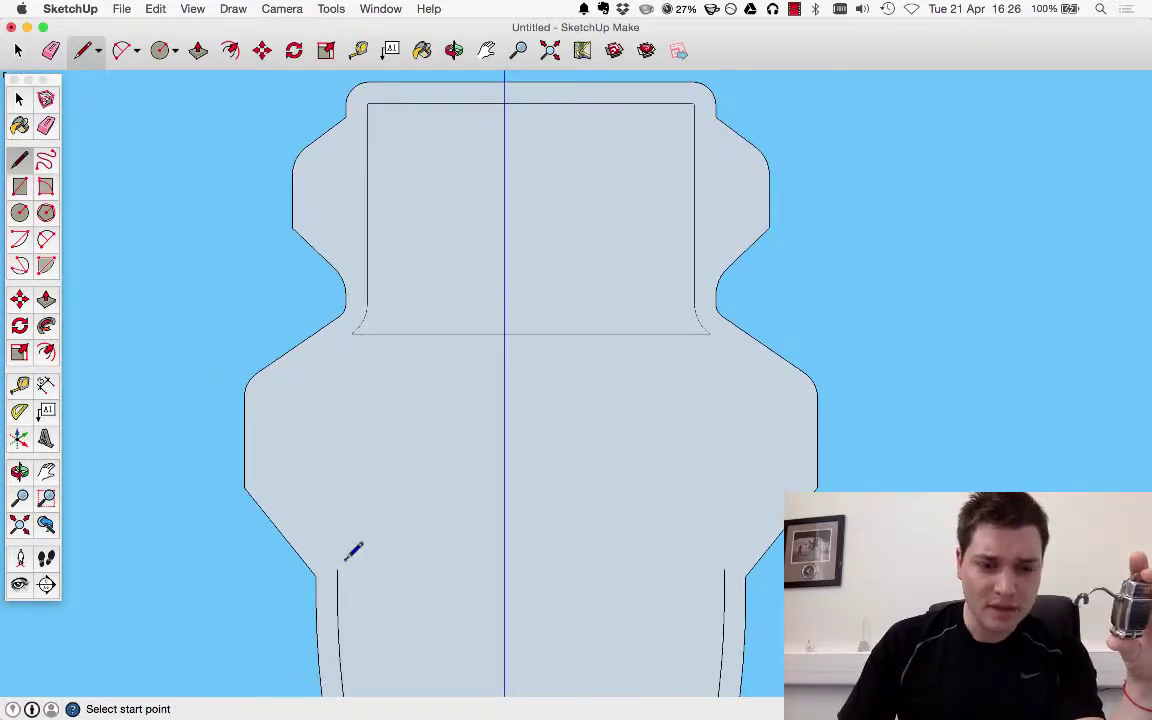
scroll(283, 387, "down", 4)
scroll(392, 560, "up", 3)
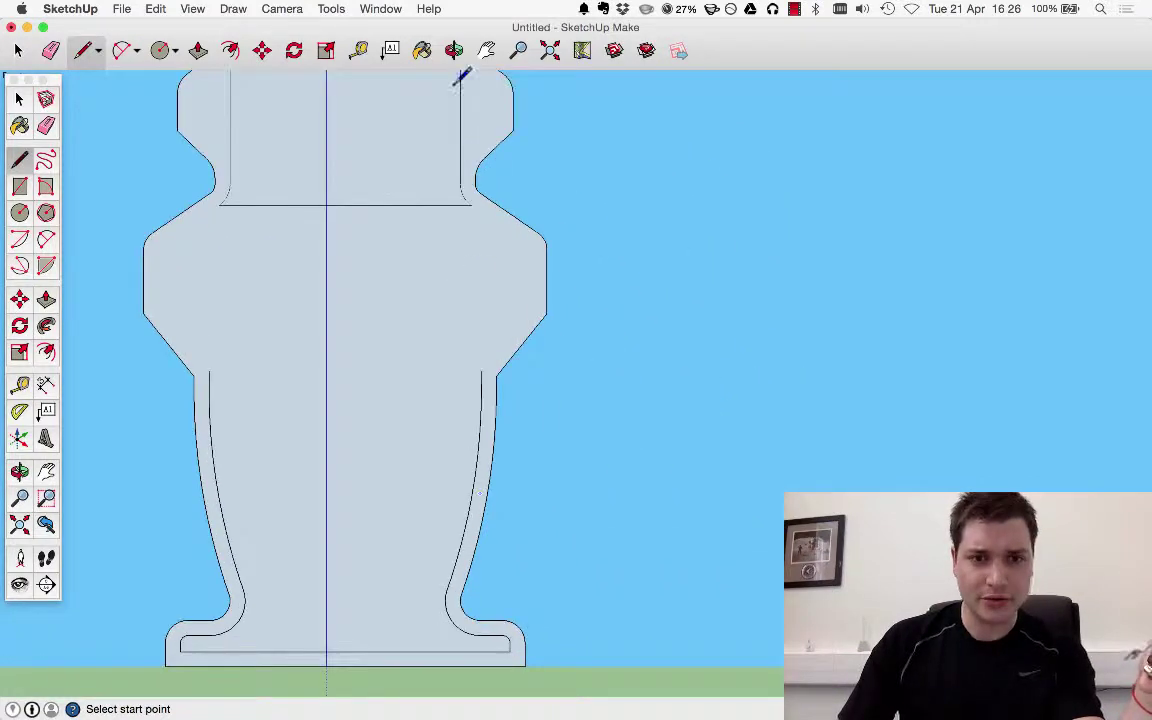
scroll(212, 200, "up", 3)
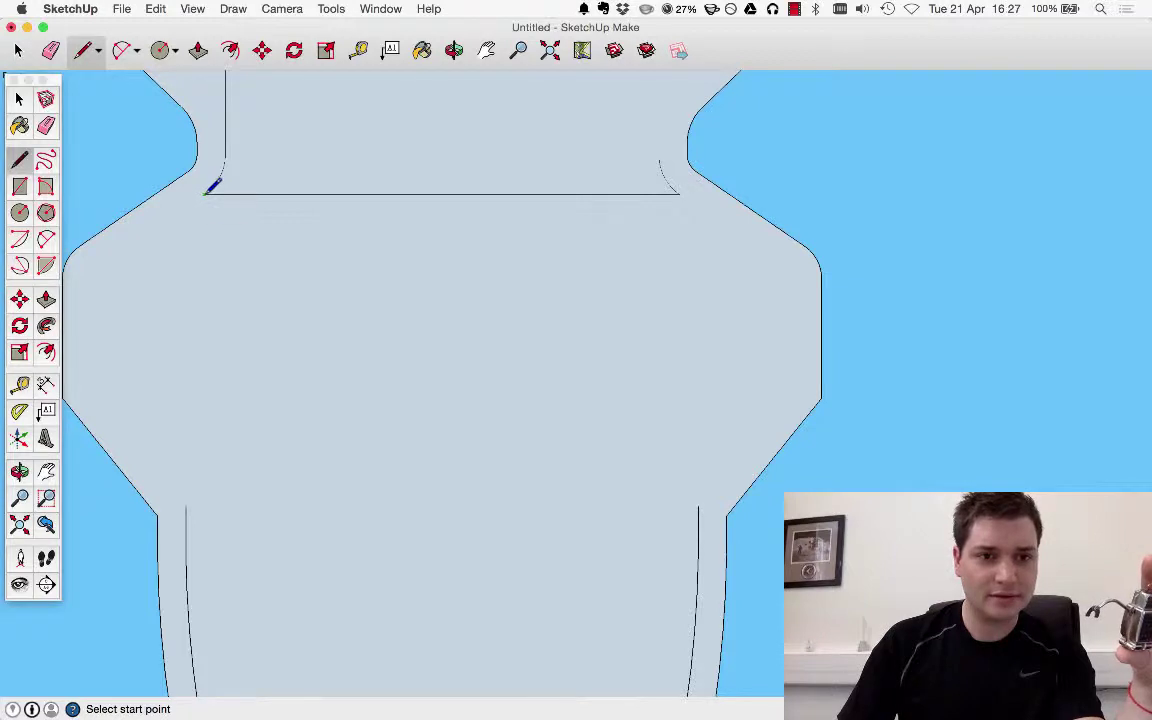
left_click(200, 193)
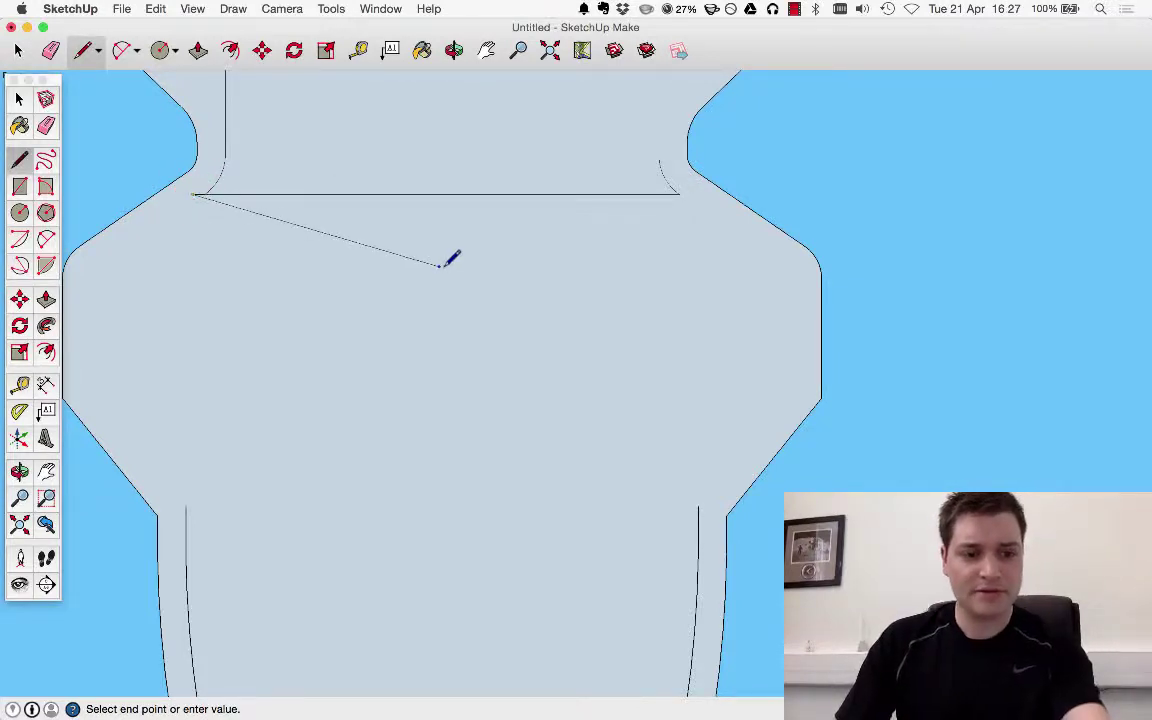
key("Escape")
left_click(695, 194)
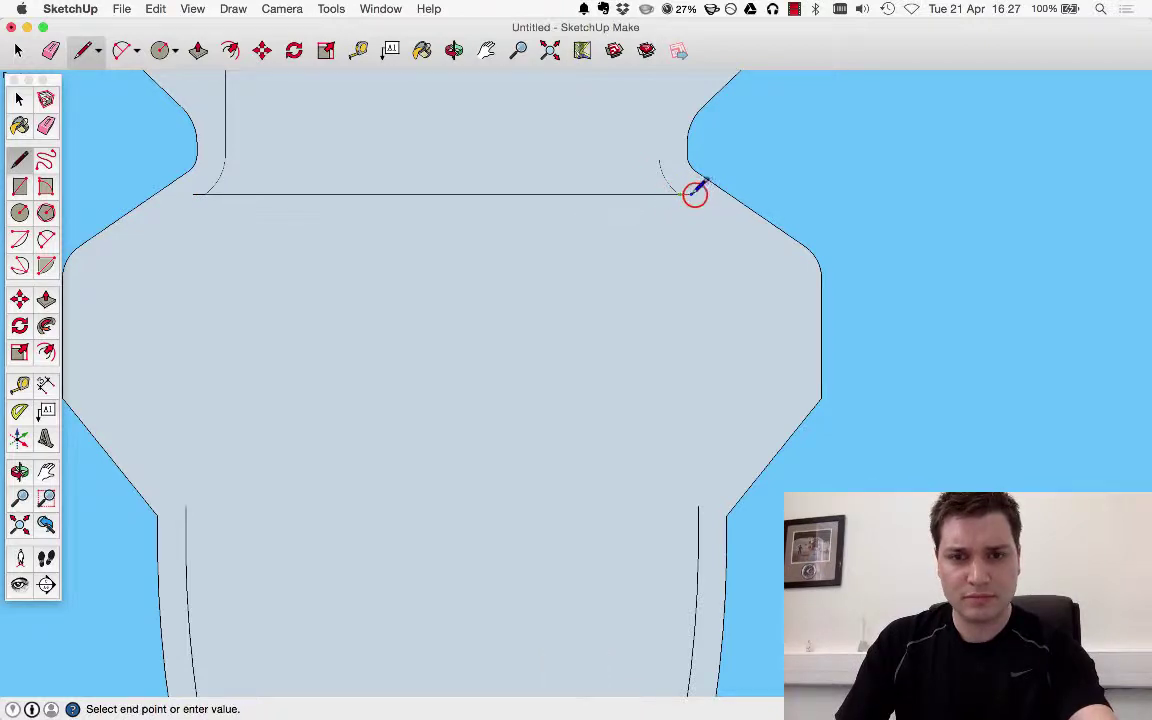
key("Escape")
Erase the long curved inner outlines on both sides of the lower body.
left_click(46, 127)
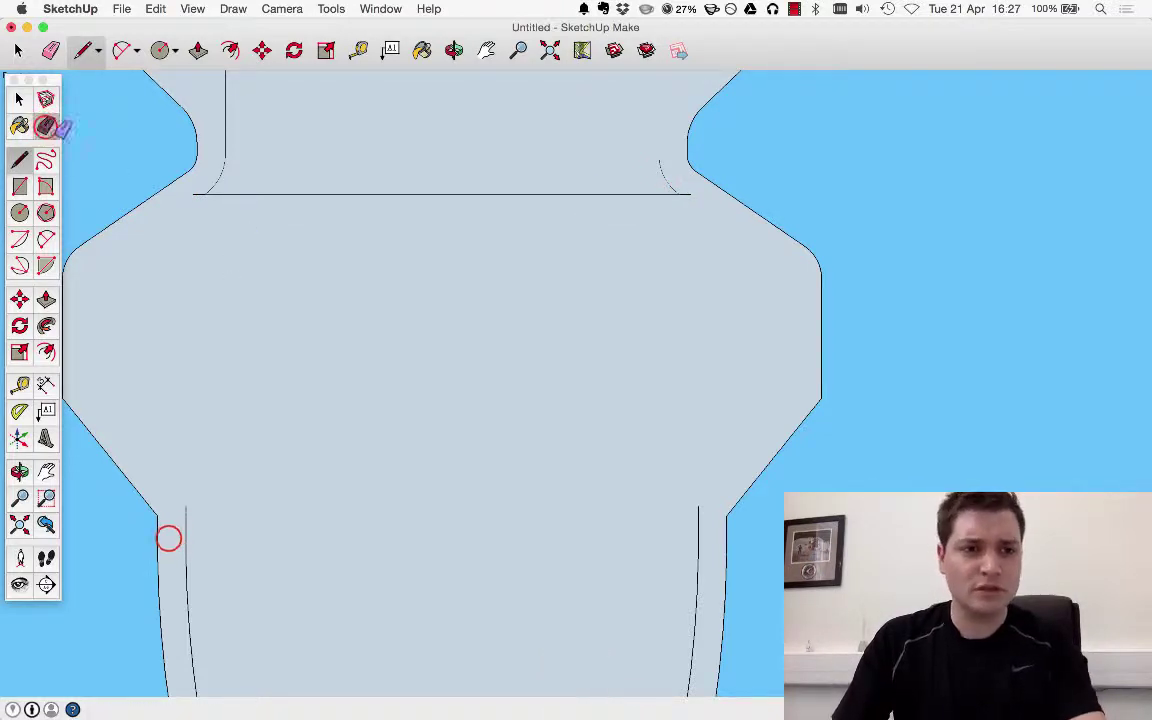
left_click(45, 125)
left_click(187, 520)
left_click(700, 510)
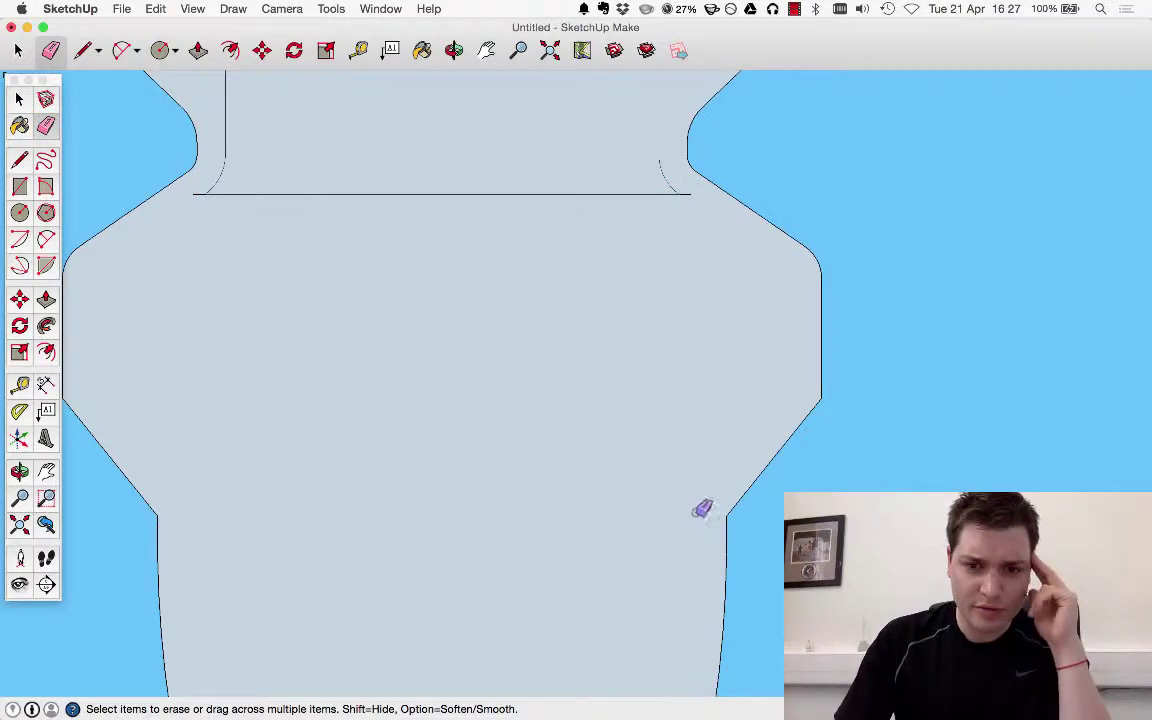
Draw a tangent arc for the right inner wall, from the horizontal neck line's end to the inner base curve.
scroll(703, 510, "down", 6)
scroll(625, 674, "up", 4)
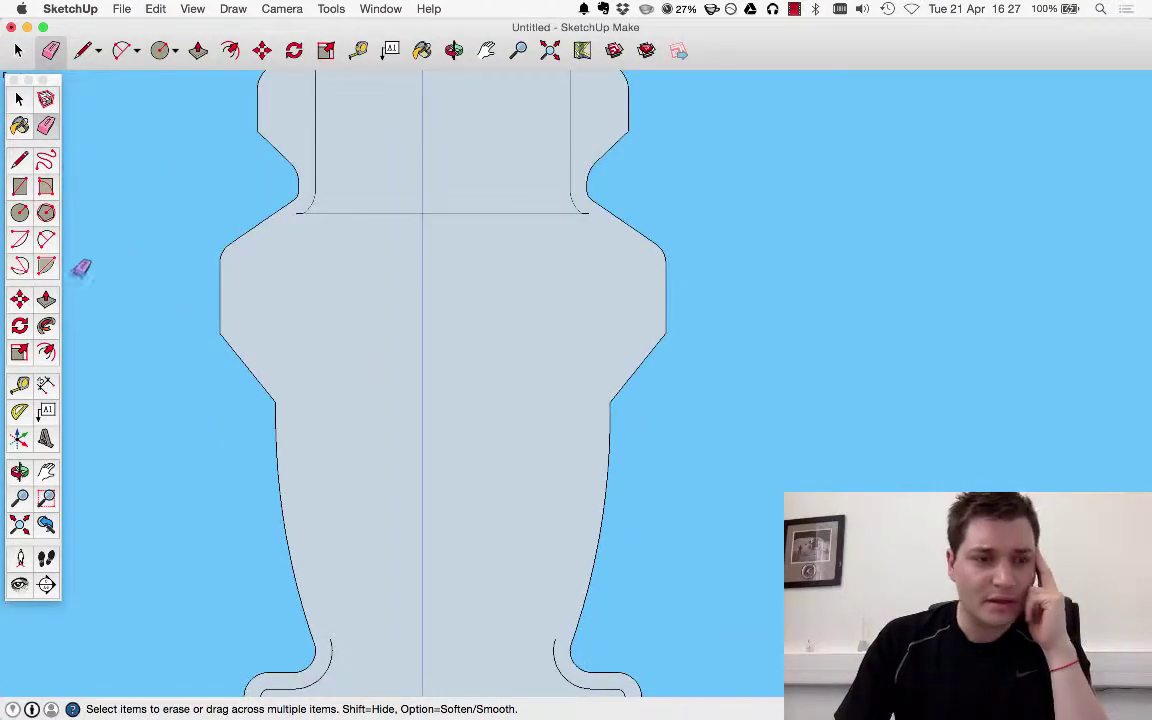
left_click(19, 239)
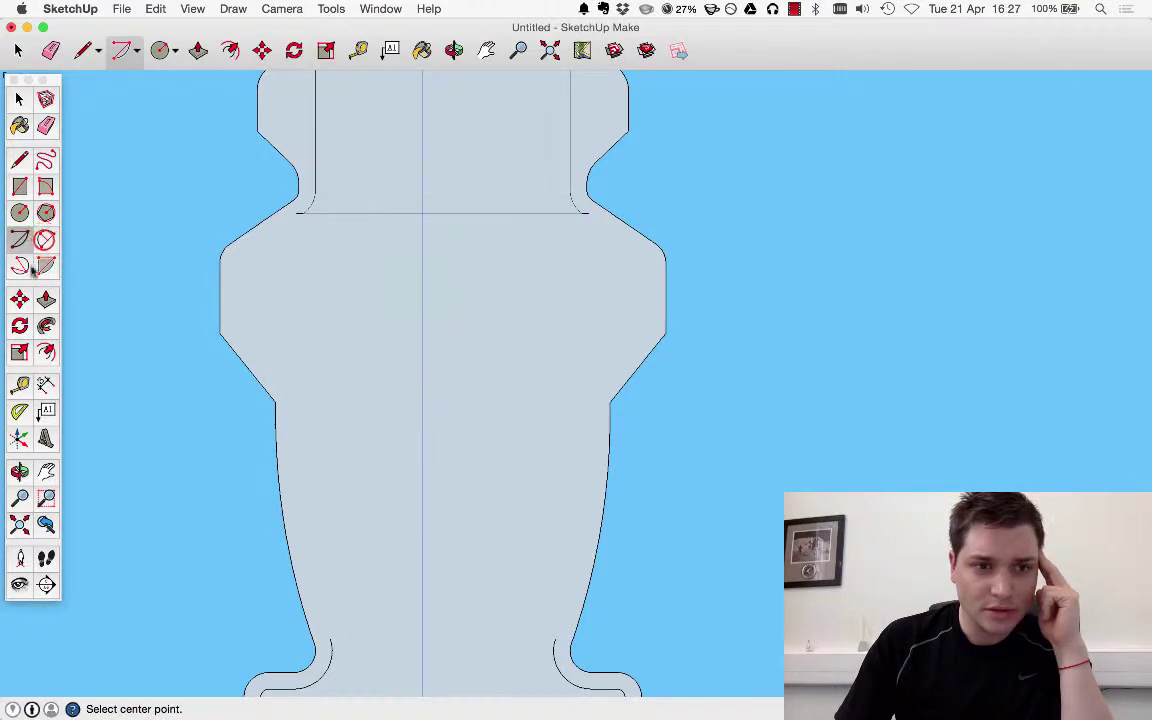
left_click(46, 239)
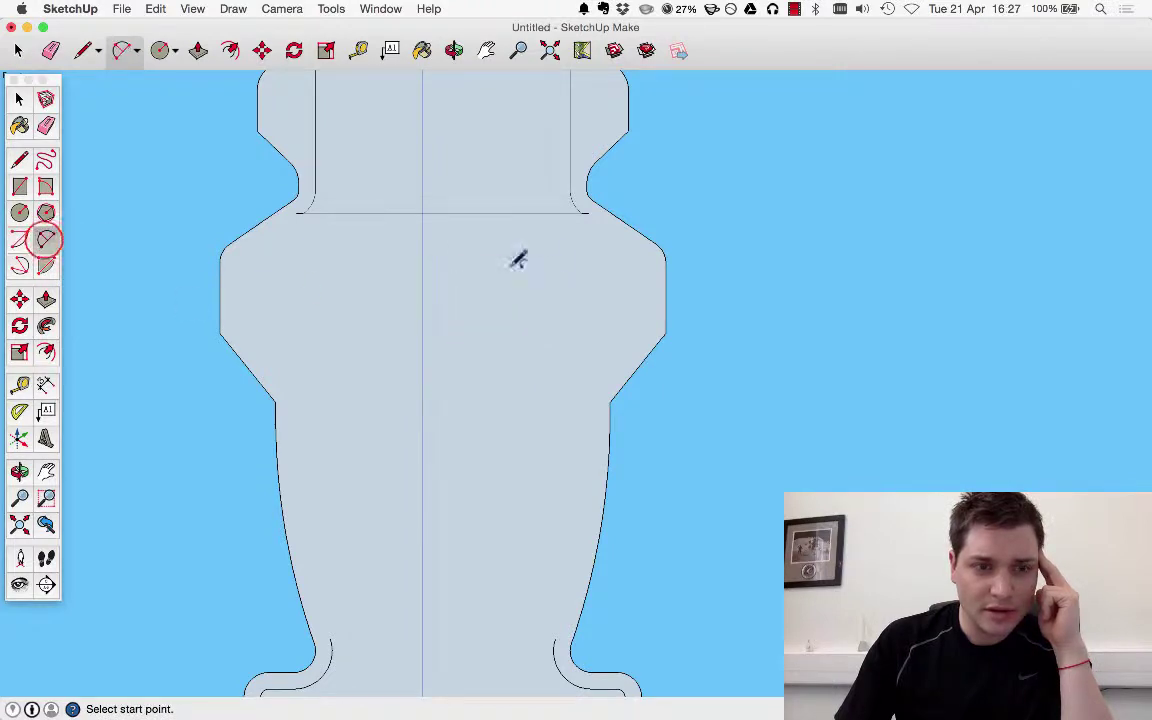
left_click(588, 212)
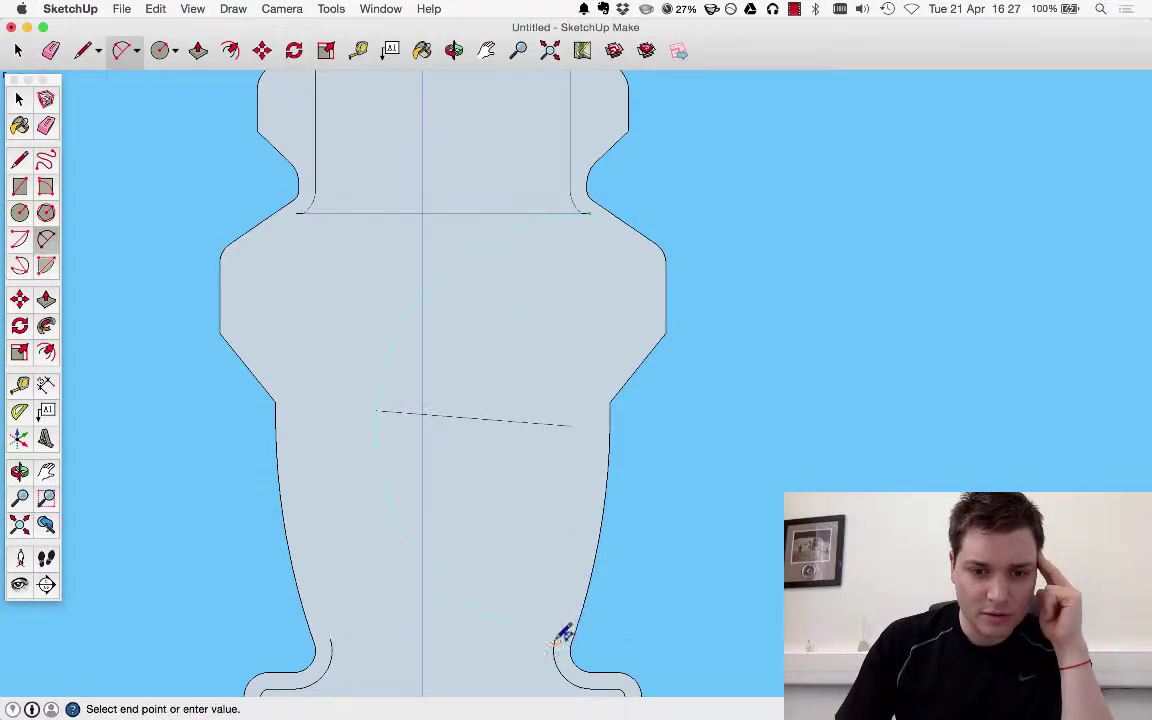
left_click(555, 639)
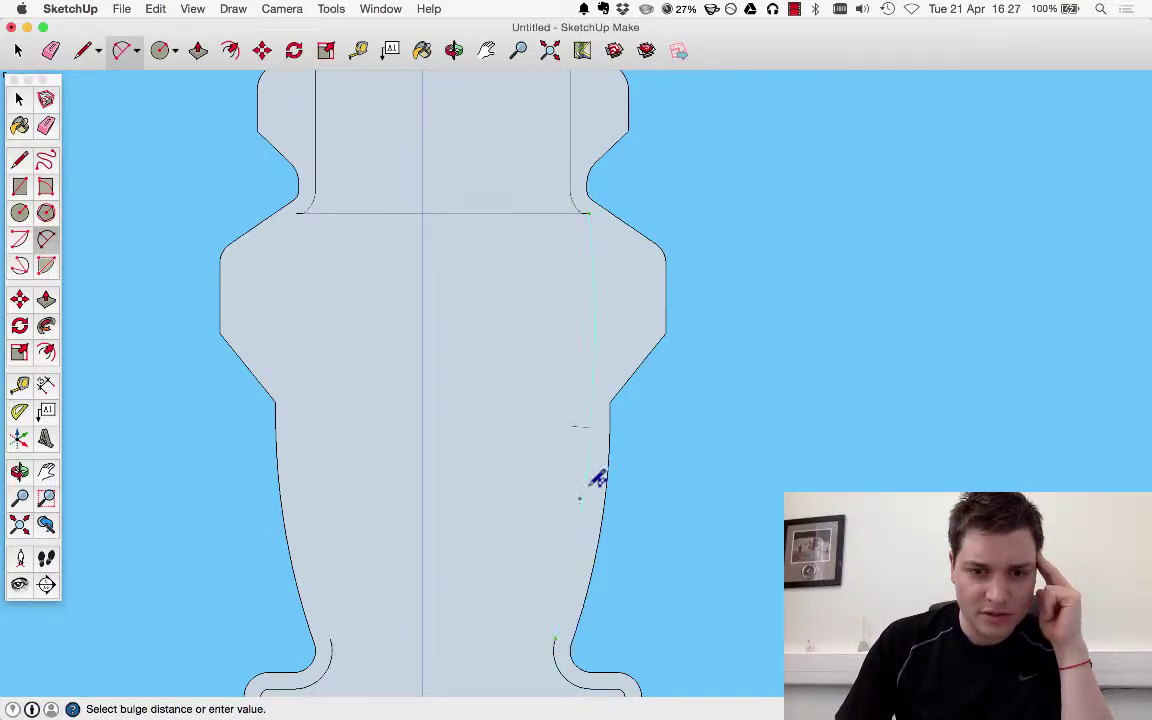
left_click(591, 432)
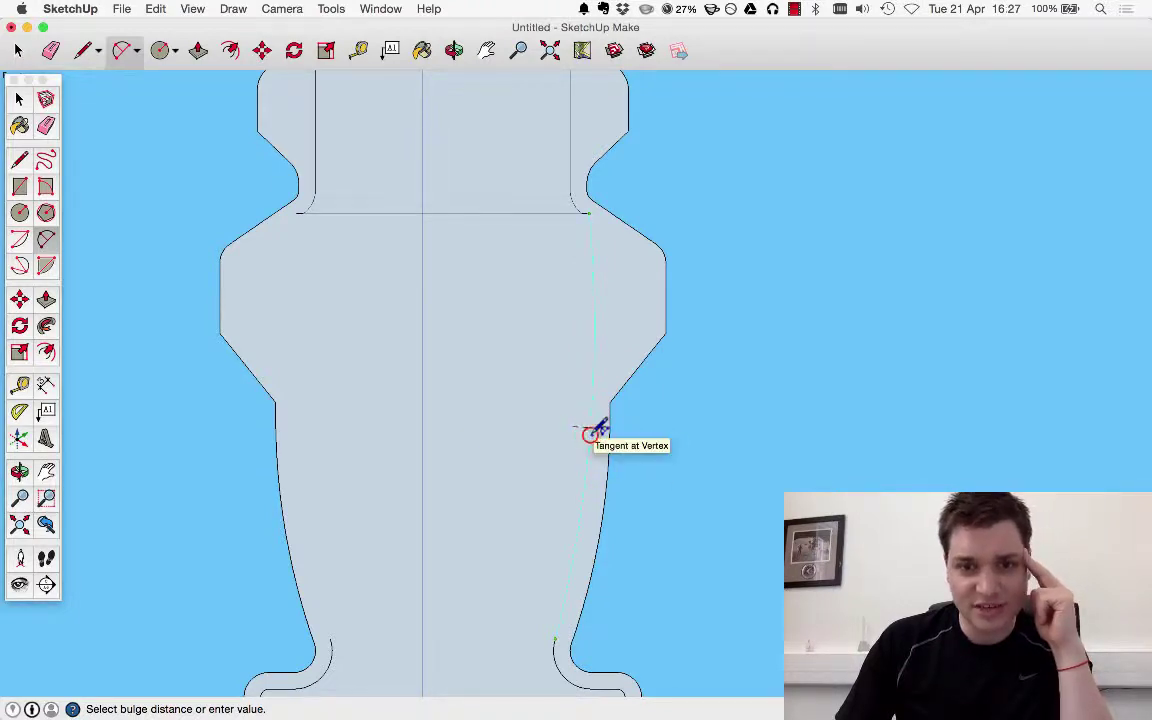
Draw a matching arc for the left inner wall, from the inner base curve up to the horizontal neck line's end.
left_click(331, 640)
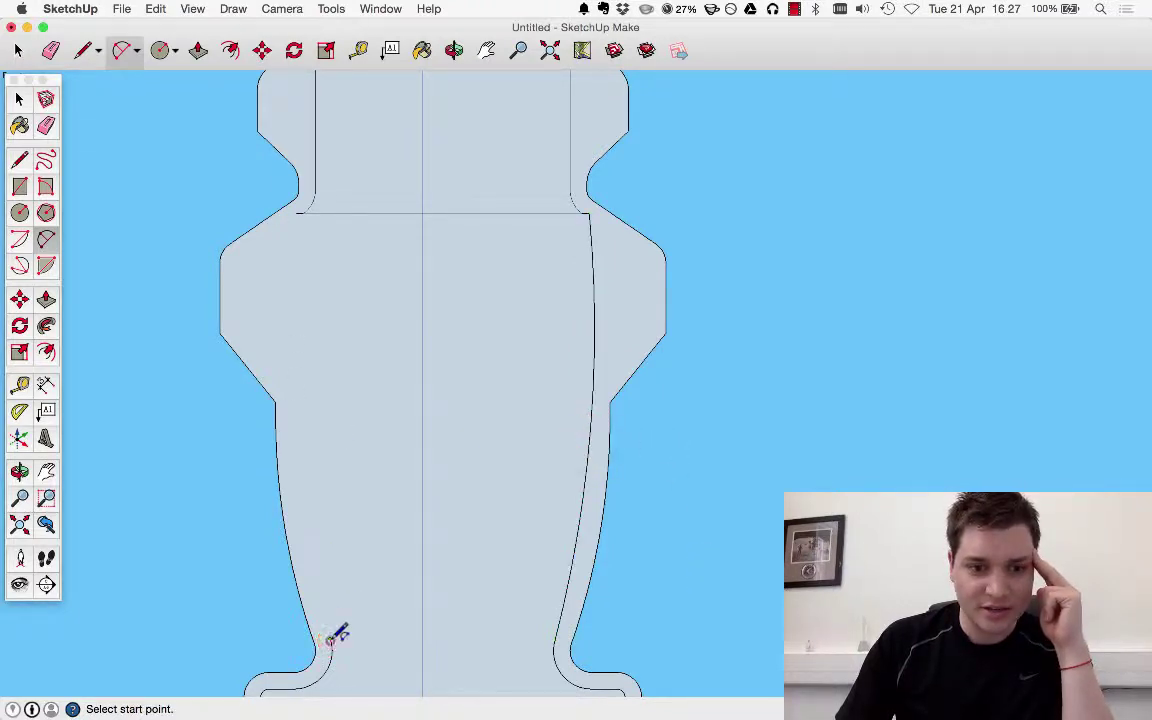
left_click(297, 213)
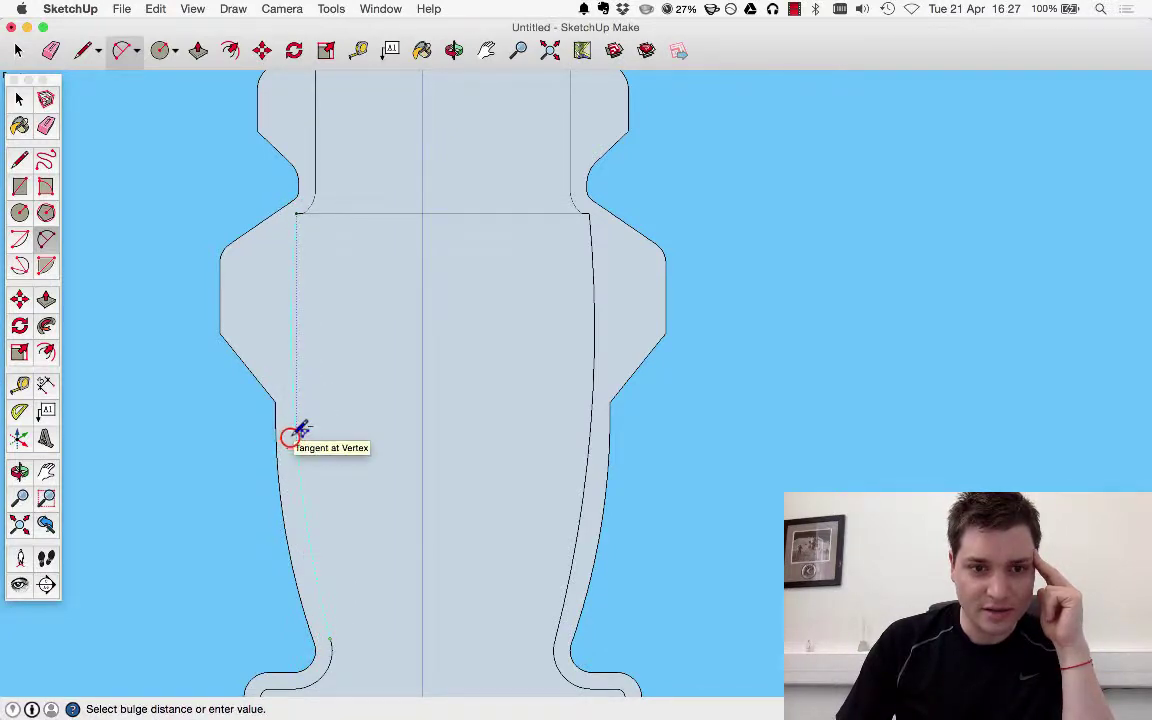
left_click(290, 437)
left_click(18, 98)
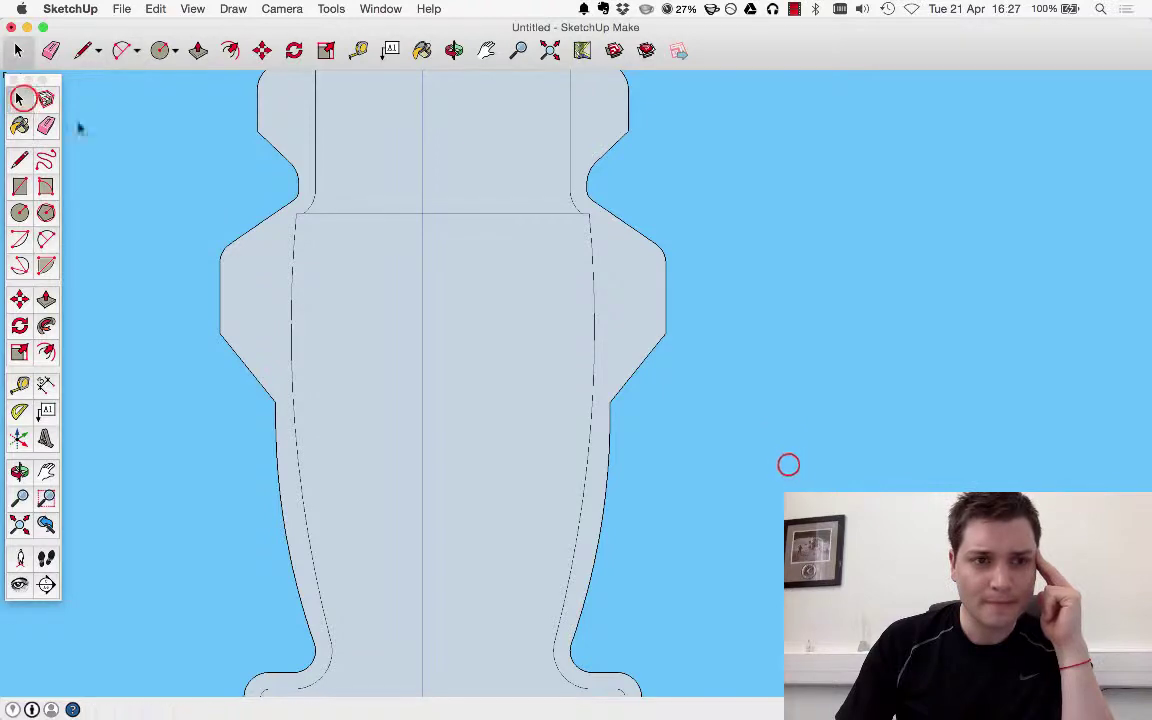
Round the left inner corner where the horizontal neck line meets the long wall arc with a small fillet arc.
scroll(450, 265, "down", 3)
middle_click_drag(651, 419, 662, 268)
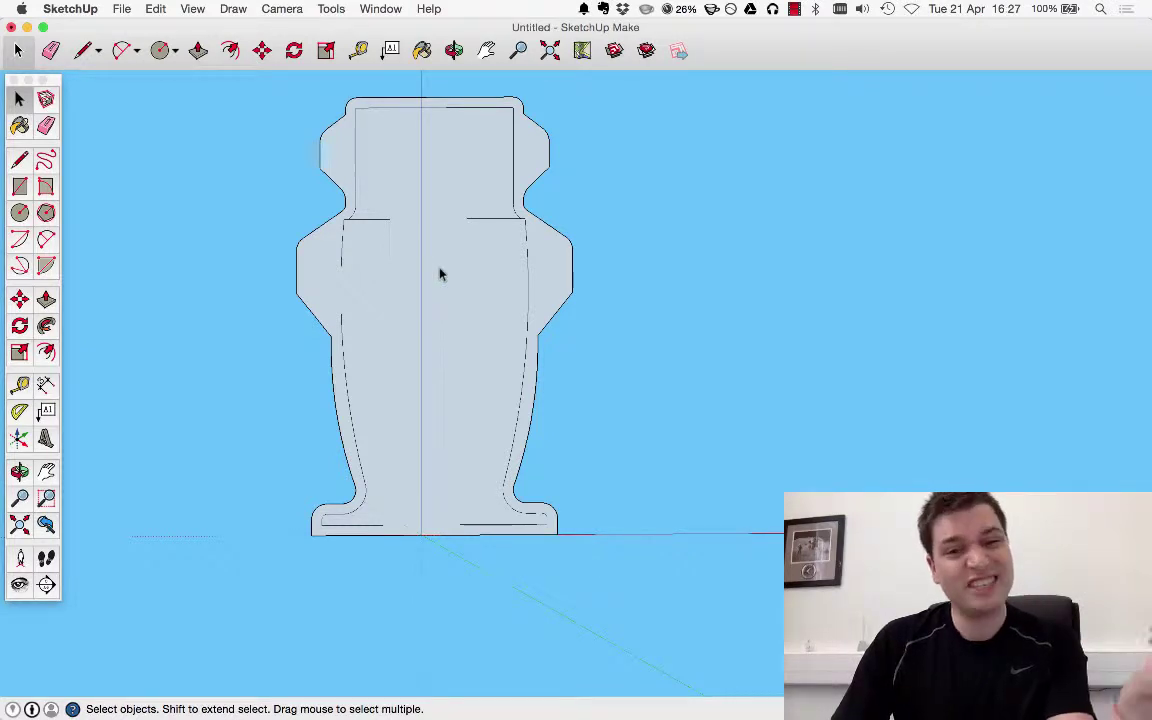
scroll(401, 249, "up", 10)
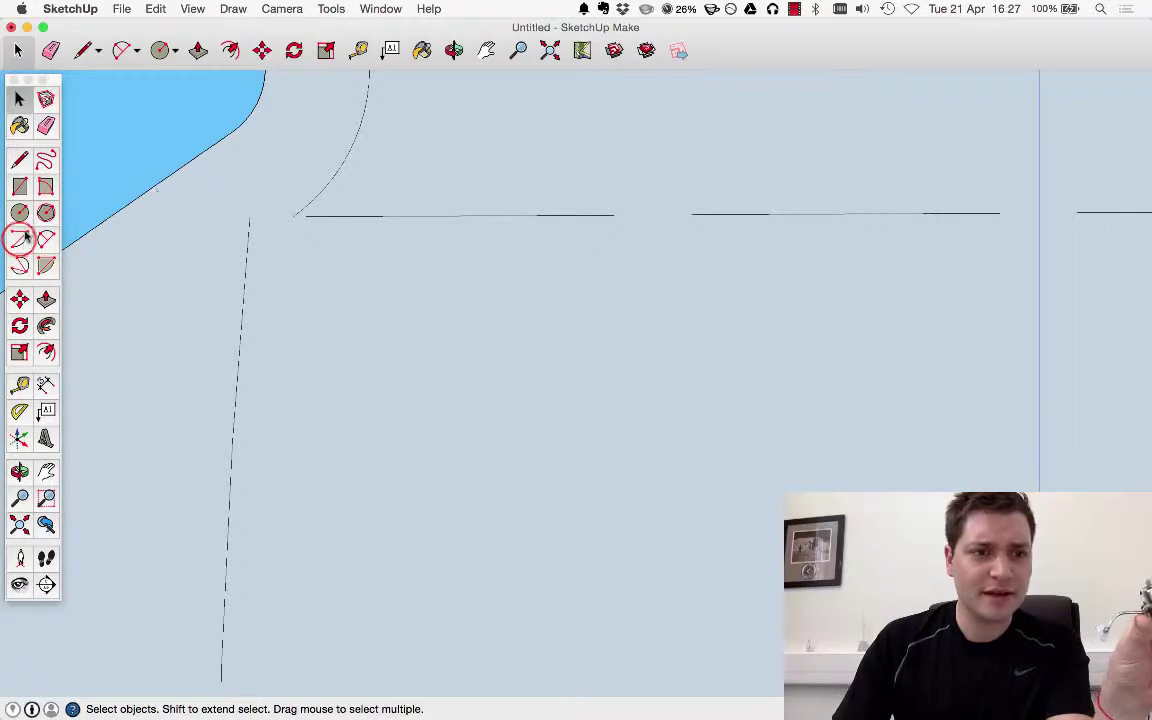
left_click(45, 238)
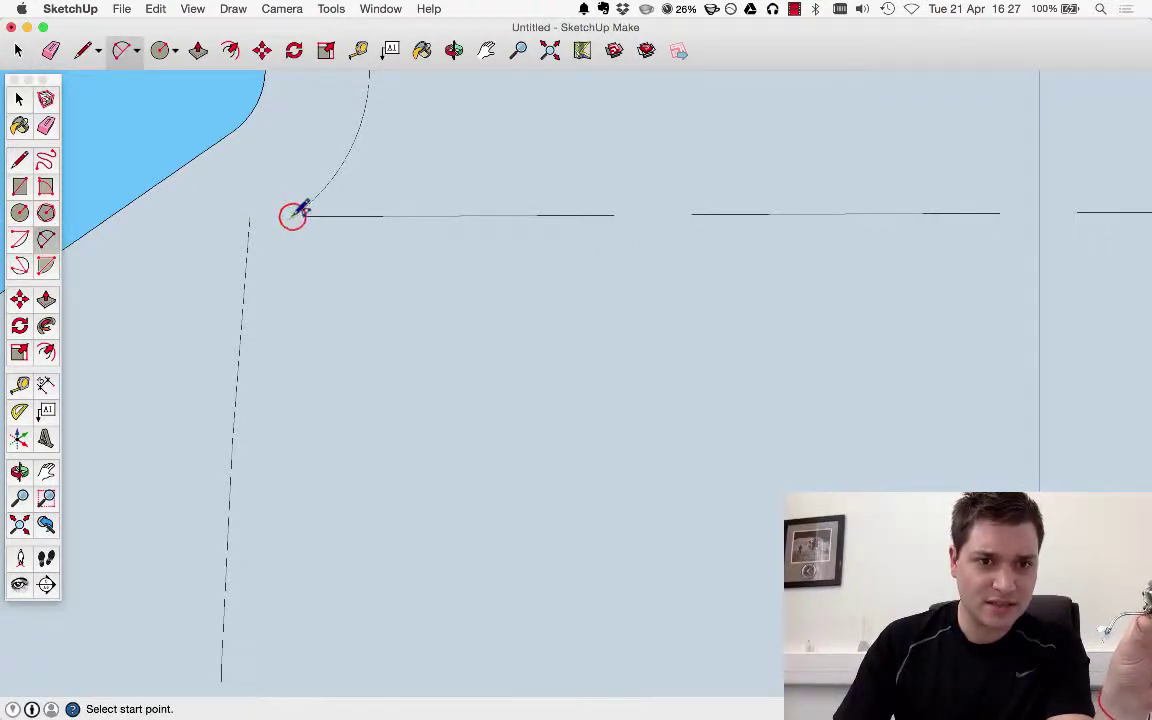
left_click(293, 216)
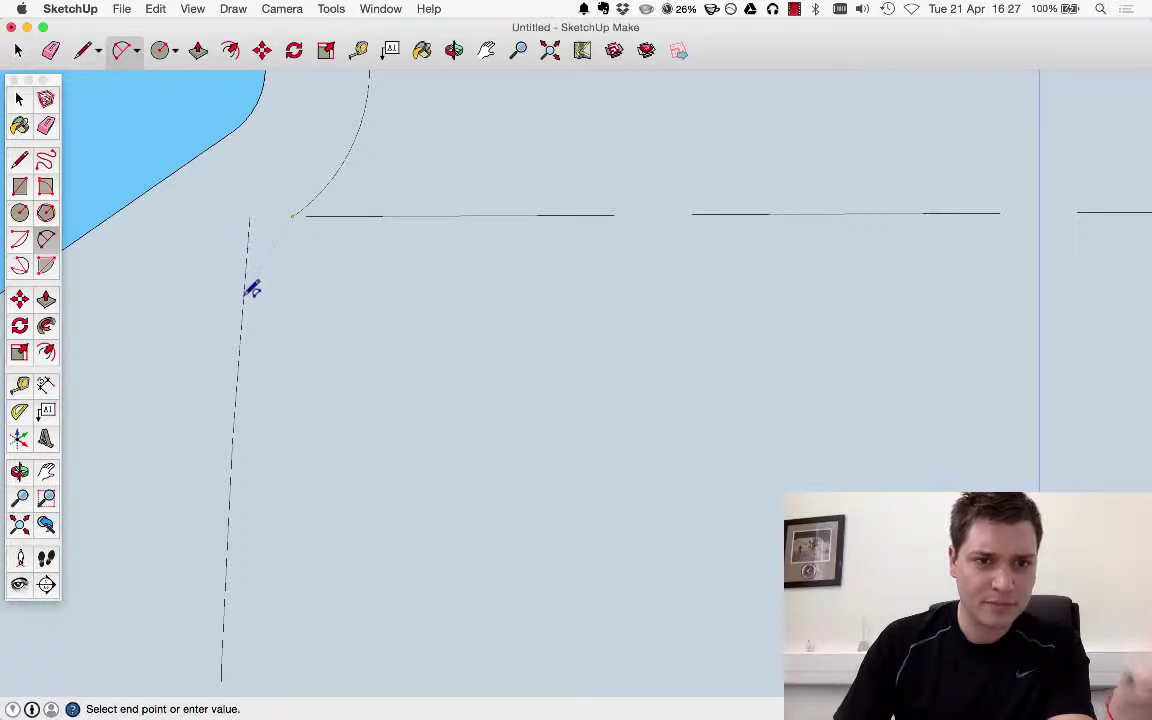
key("Escape")
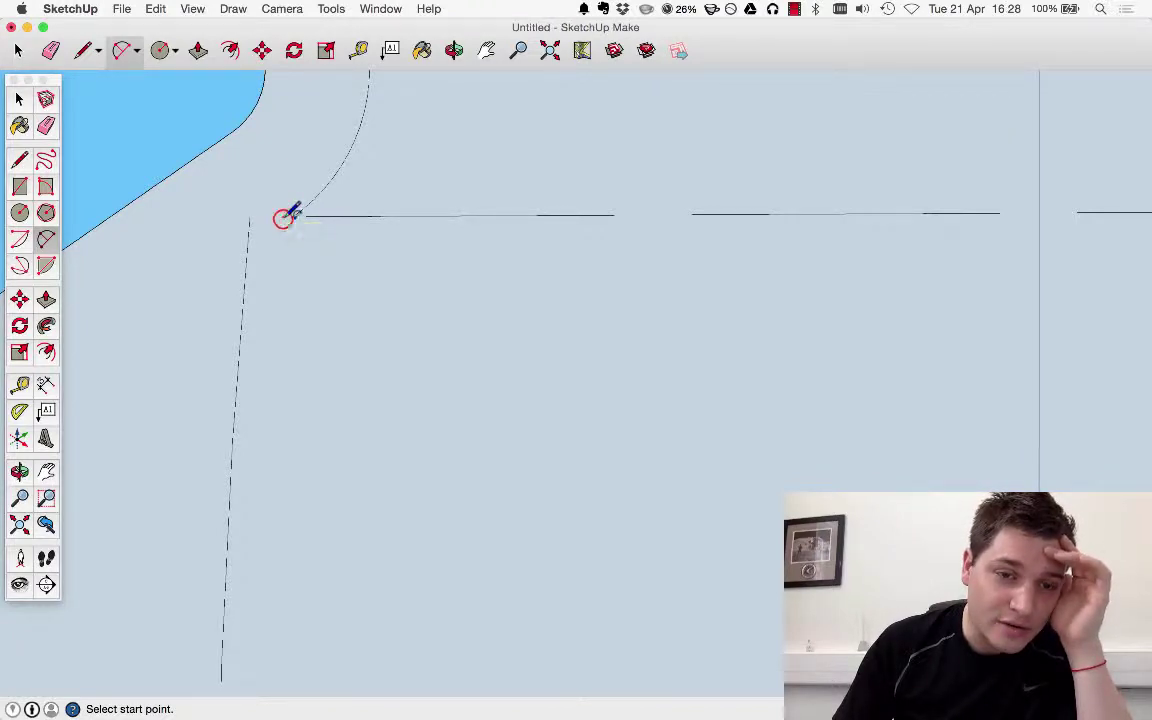
left_click(288, 212)
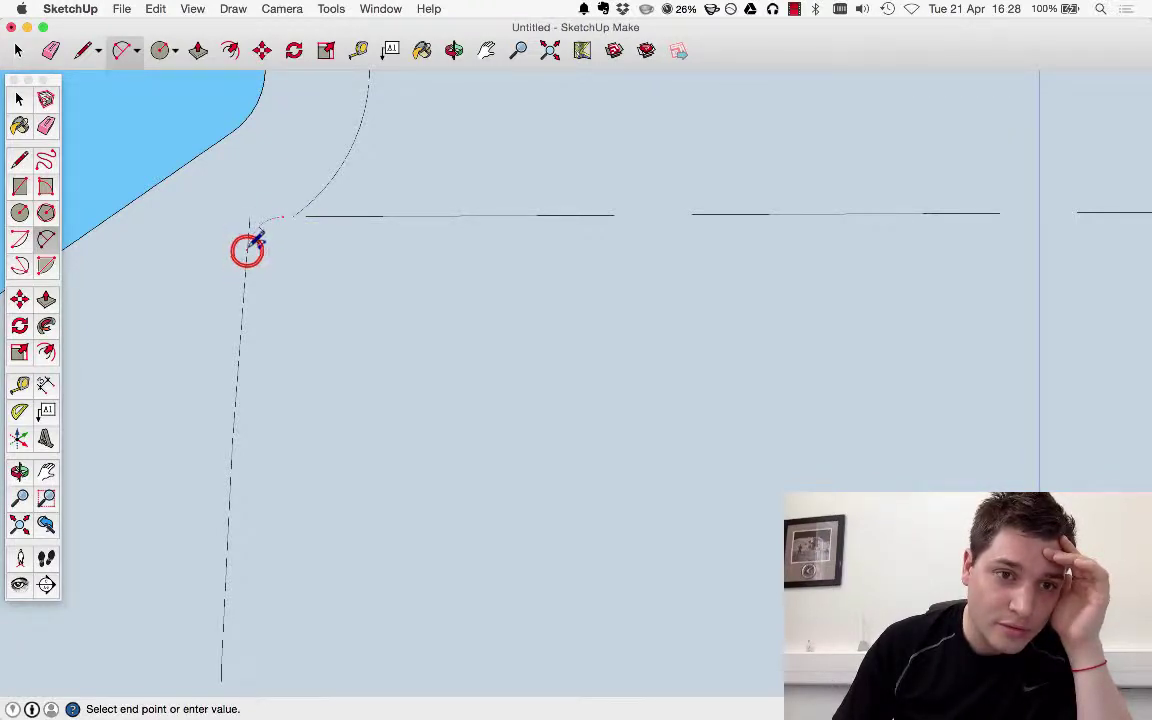
double_click(247, 251)
scroll(158, 262, "down", 6)
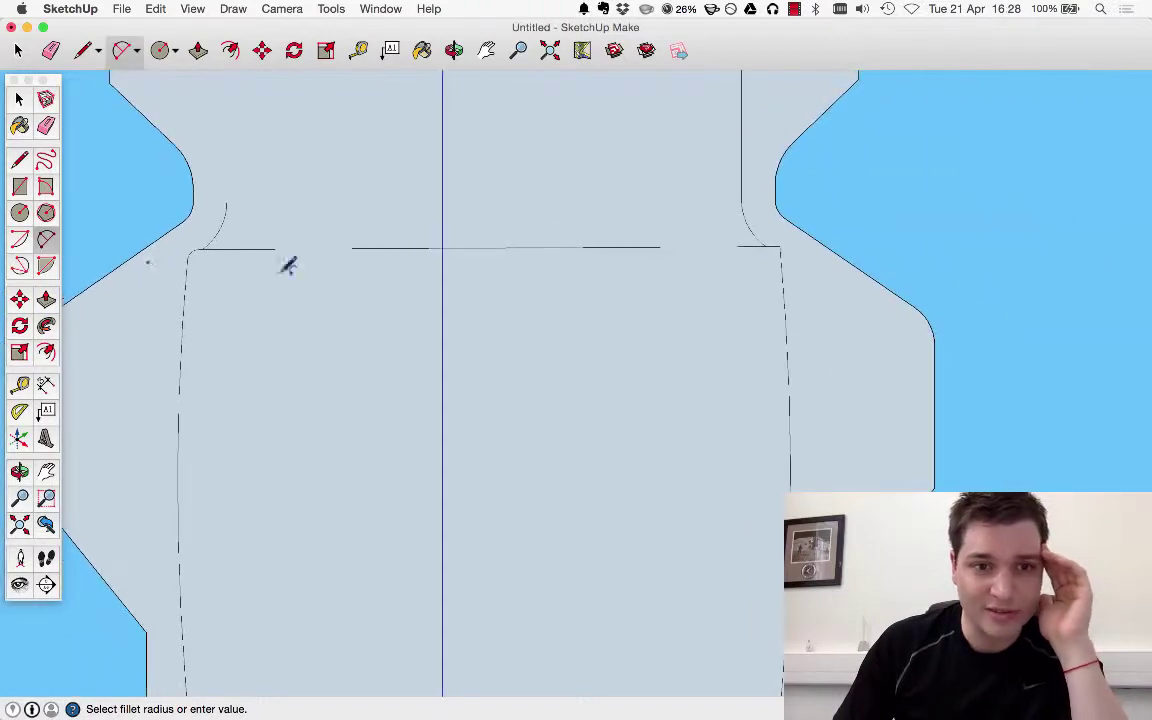
Round the right inner corner between the horizontal neck line and the long wall arc with a small fillet arc.
scroll(822, 284, "up", 2)
scroll(770, 235, "up", 3)
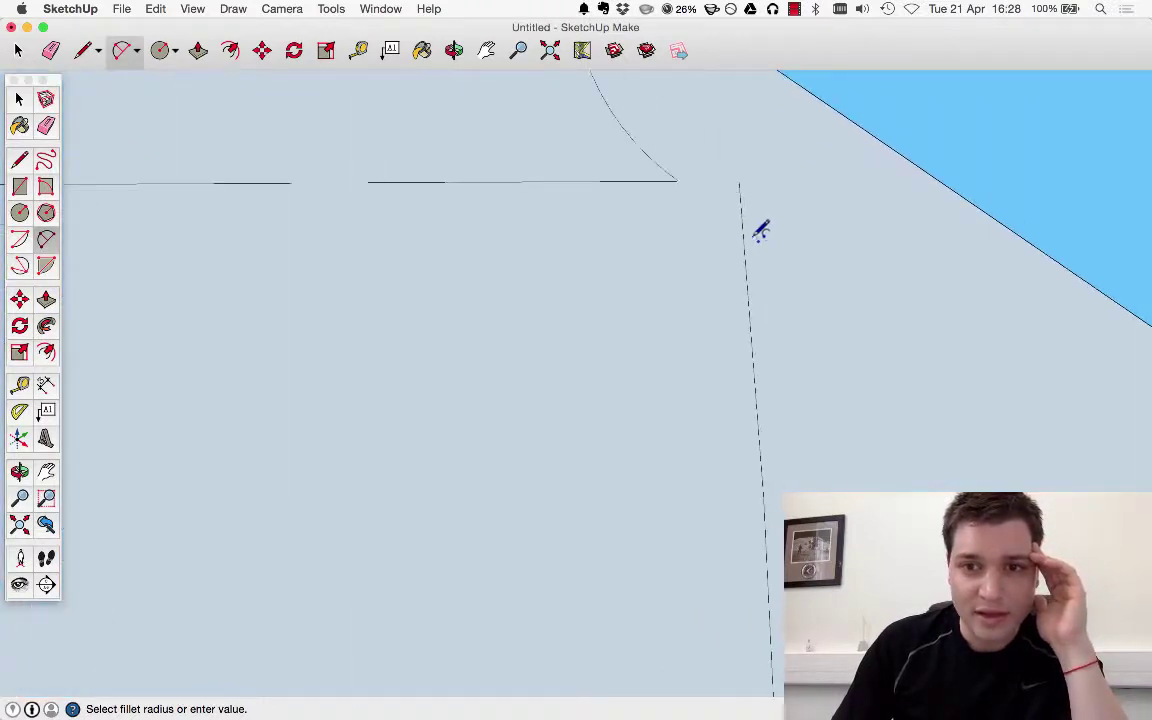
left_click(688, 174)
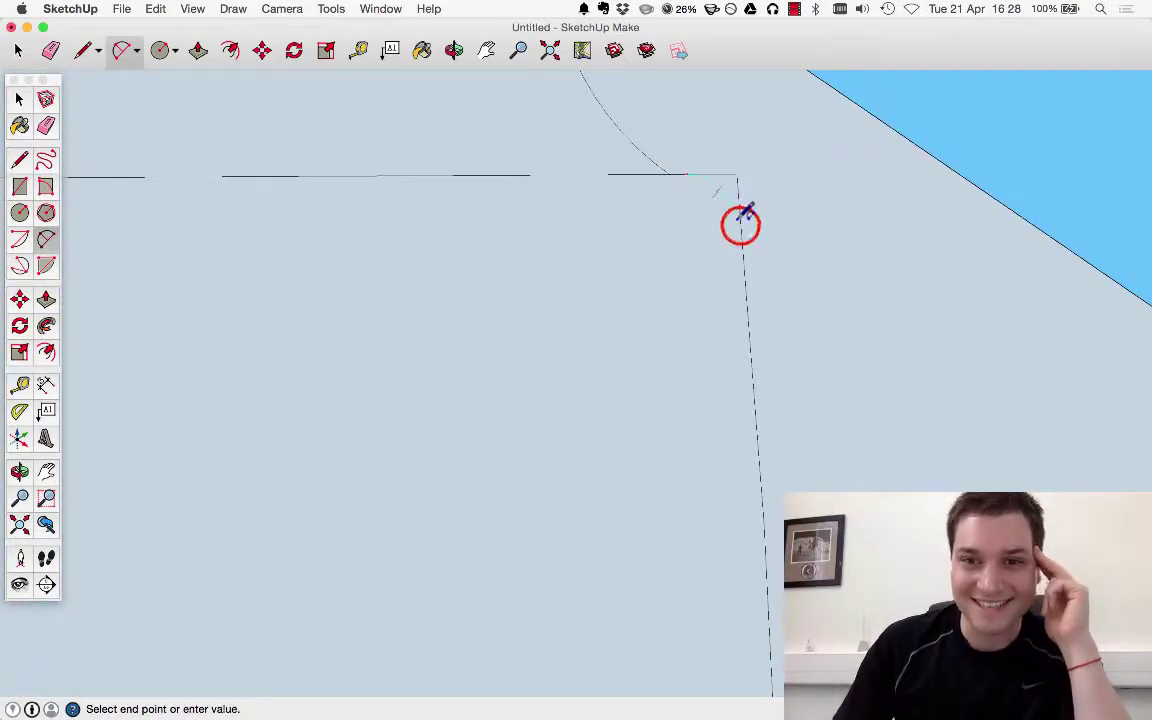
left_click(740, 223)
scroll(800, 290, "down", 3)
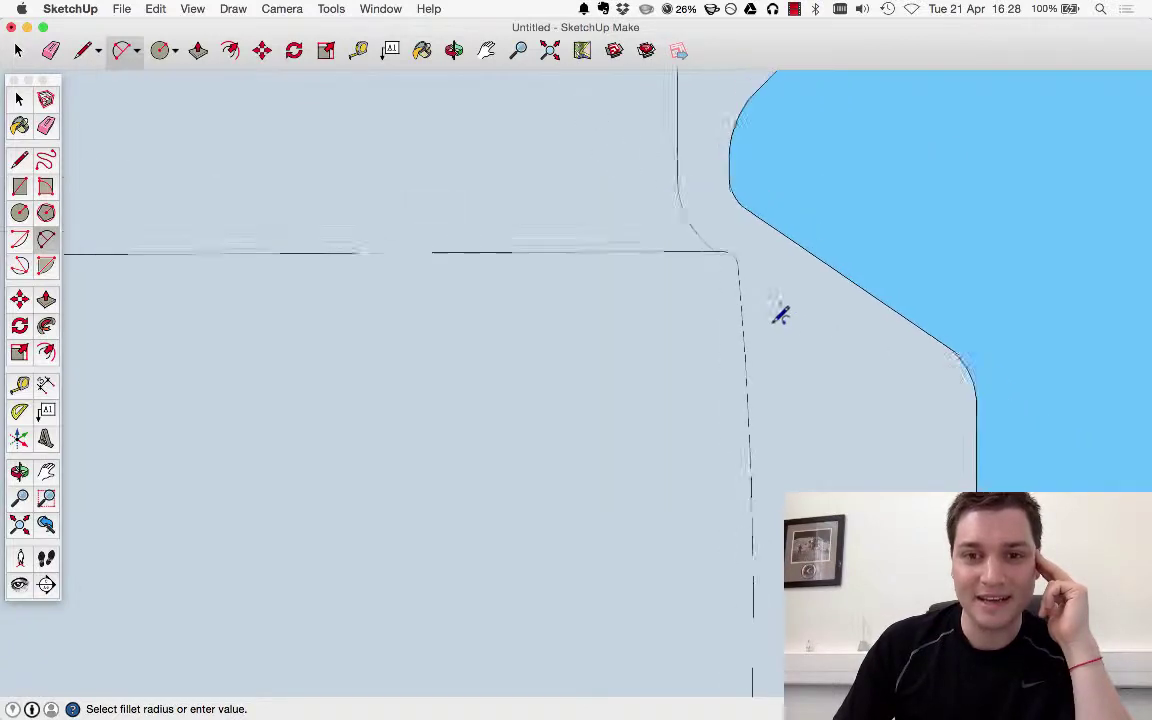
Erase the inner horizontal line just above the bottom edge of the base.
scroll(780, 315, "down", 6)
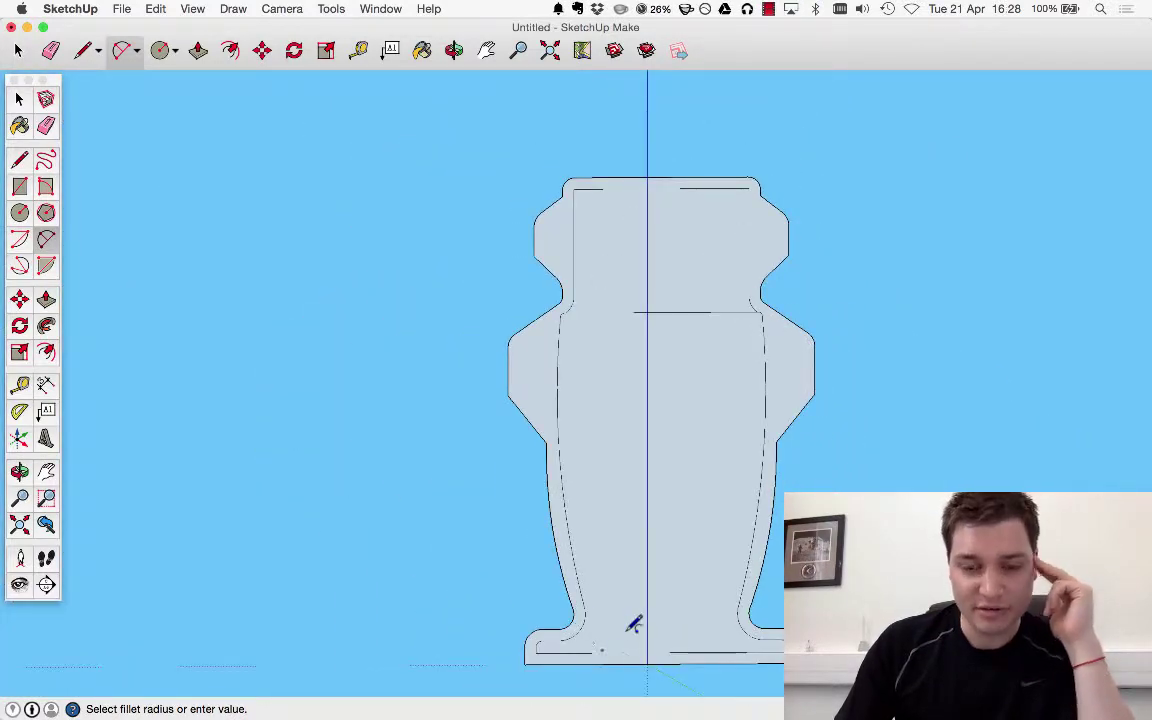
scroll(600, 657, "up", 4)
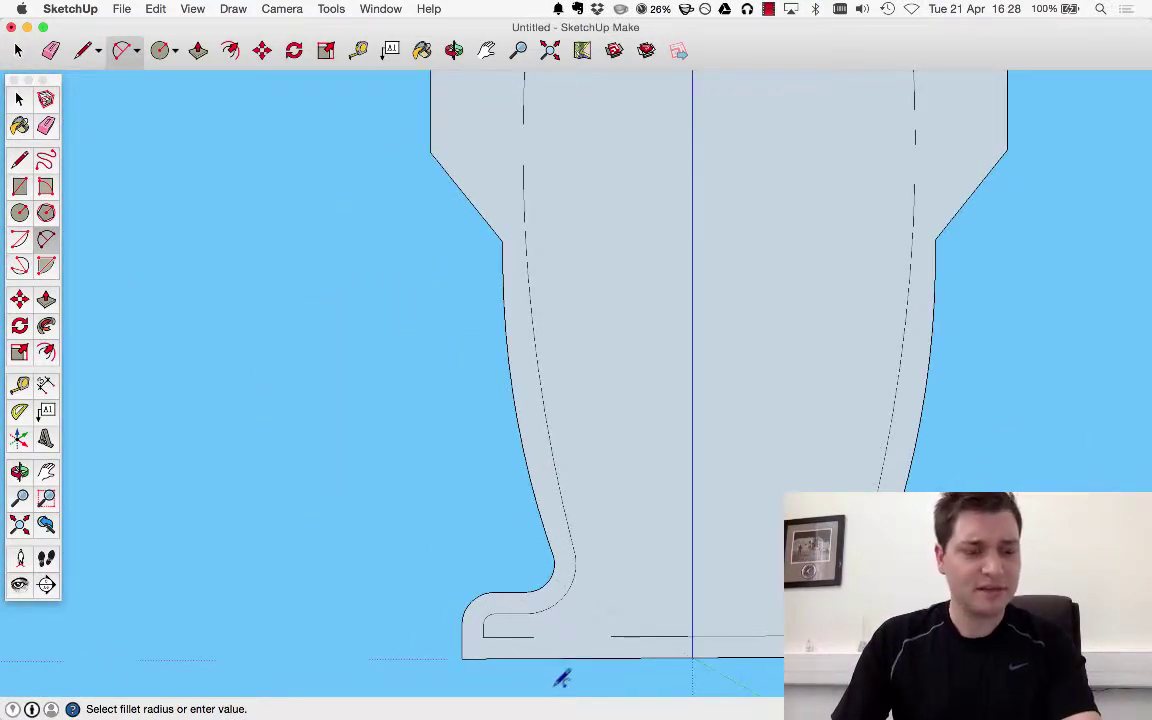
scroll(545, 645, "up", 5)
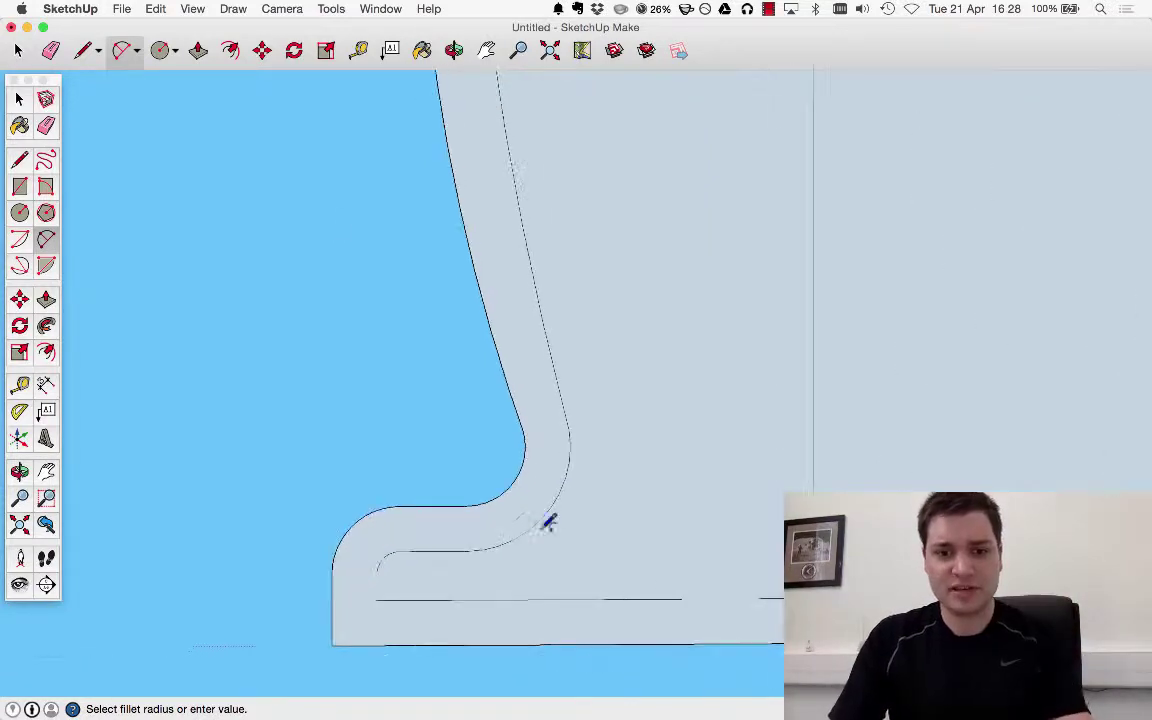
left_click(50, 48)
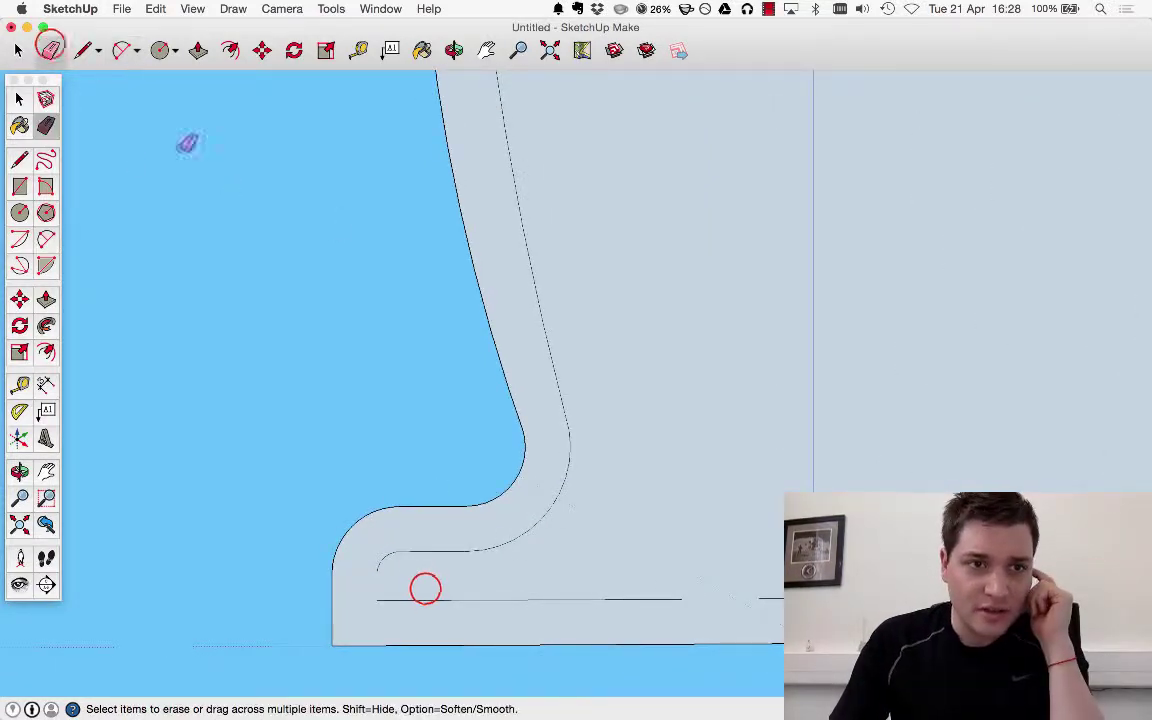
left_click(451, 602)
Draw a vertical line extending the left inner base wall down to the profile's bottom edge.
scroll(451, 456, "down", 4)
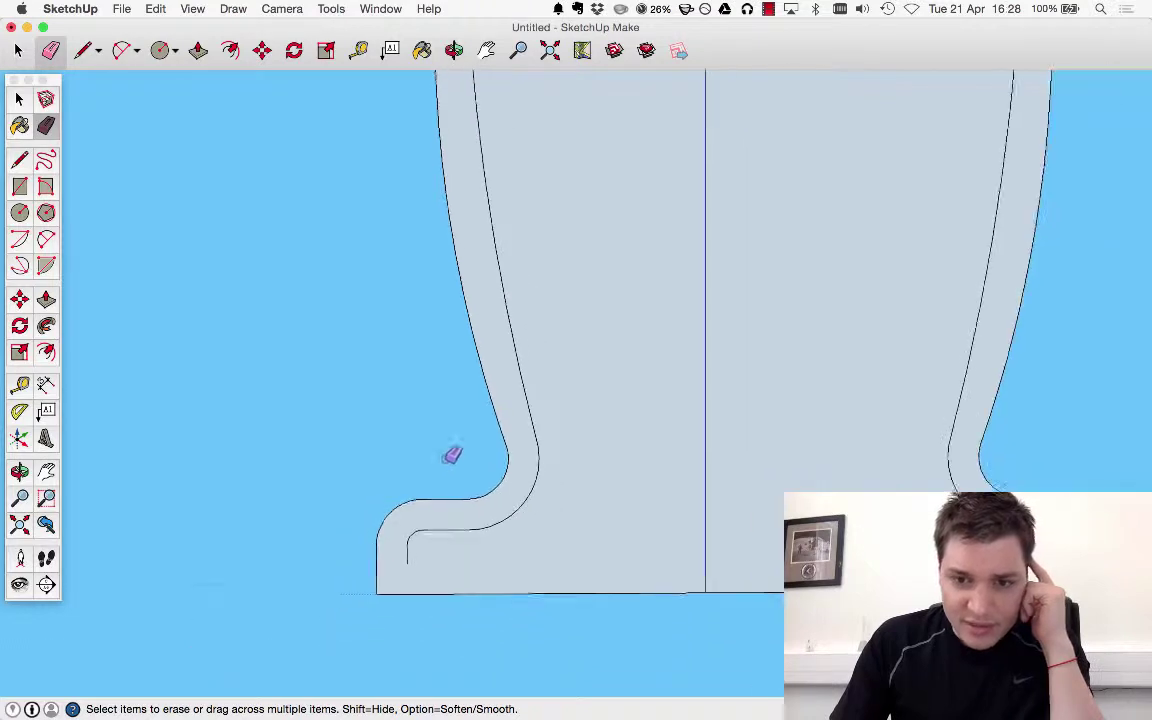
scroll(355, 572, "up", 4)
left_click(21, 156)
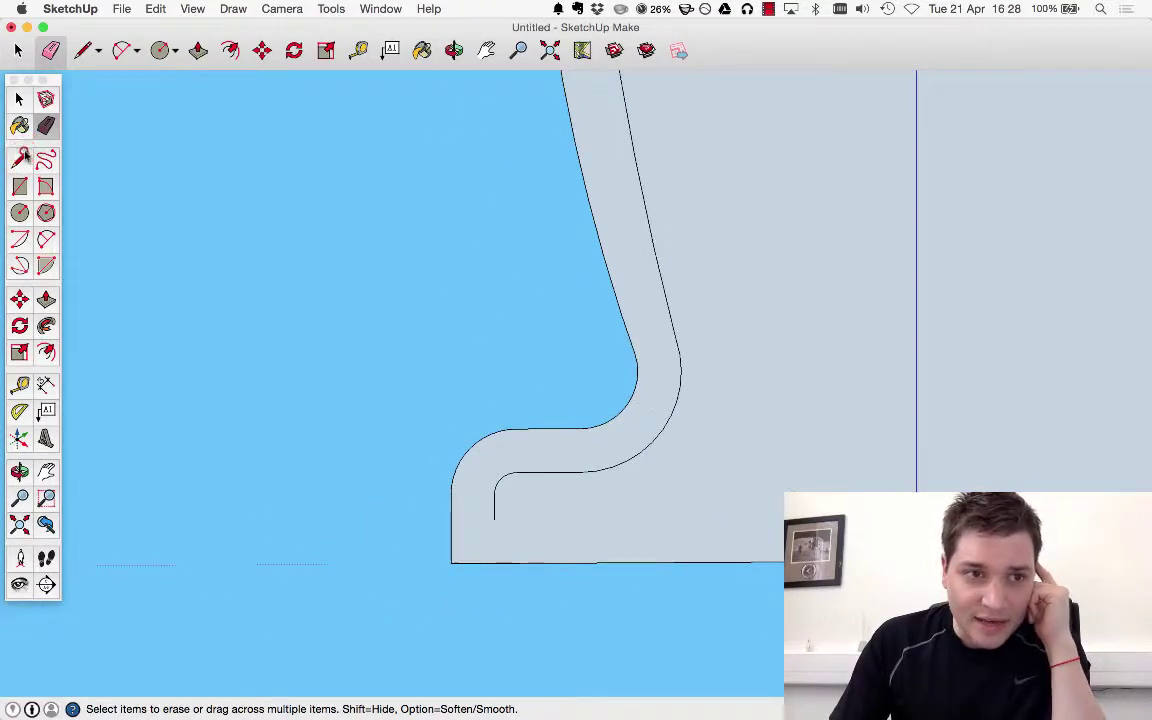
left_click(494, 518)
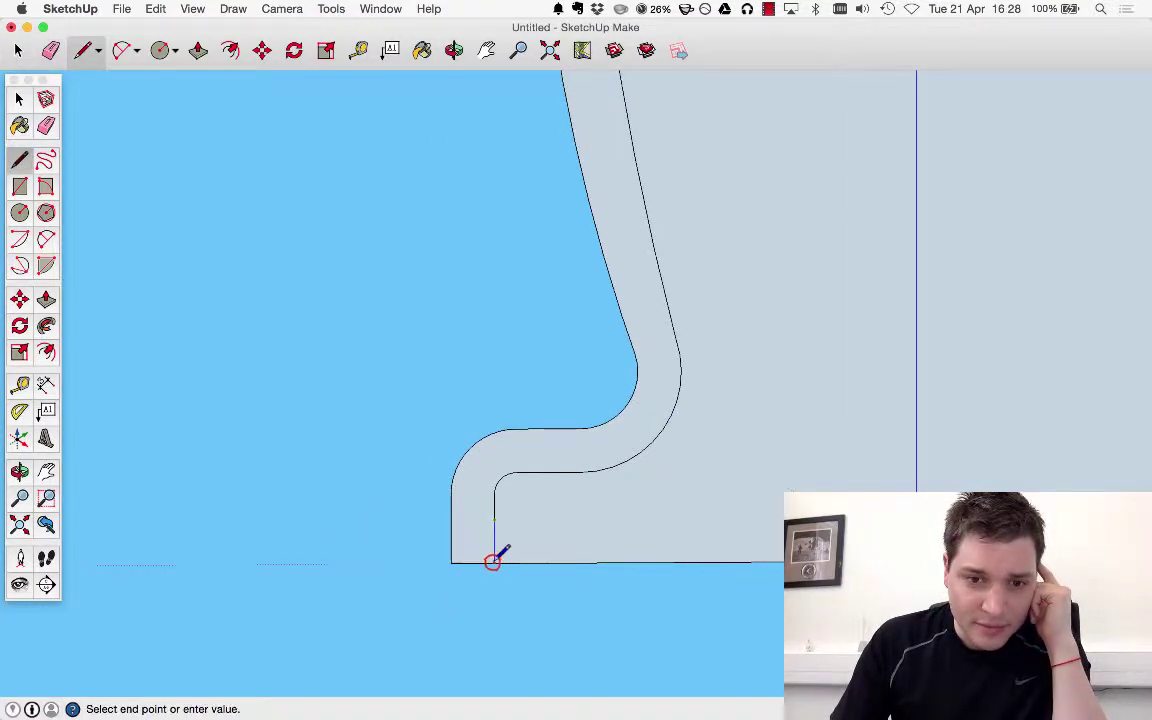
left_click(493, 561)
Undo the last line action and extend the right inner base wall vertically down to the bottom edge.
scroll(509, 545, "down", 4)
scroll(819, 446, "up", 3)
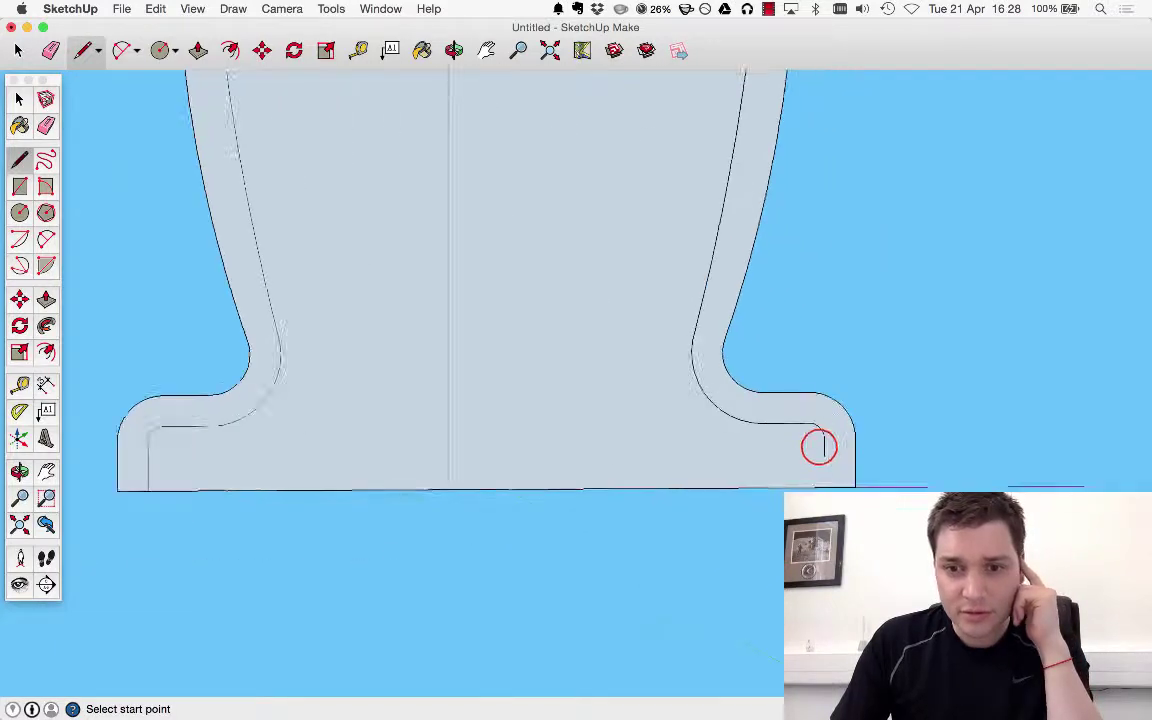
key("super+z")
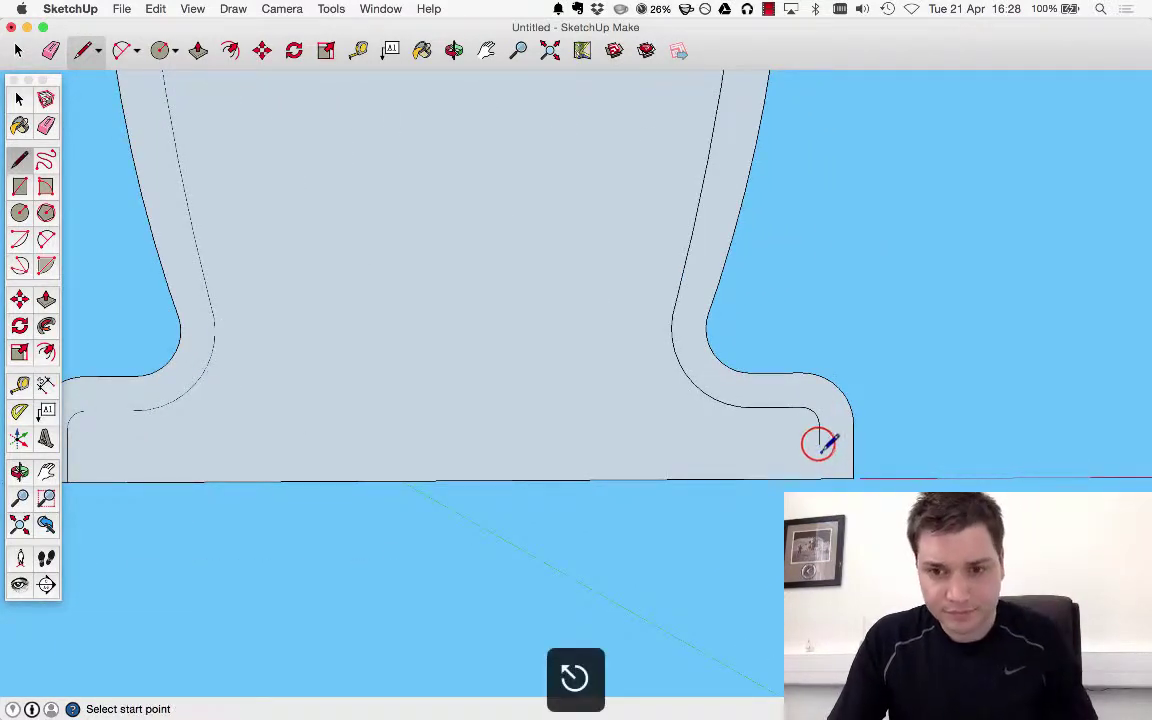
left_click(818, 441)
left_click(818, 478)
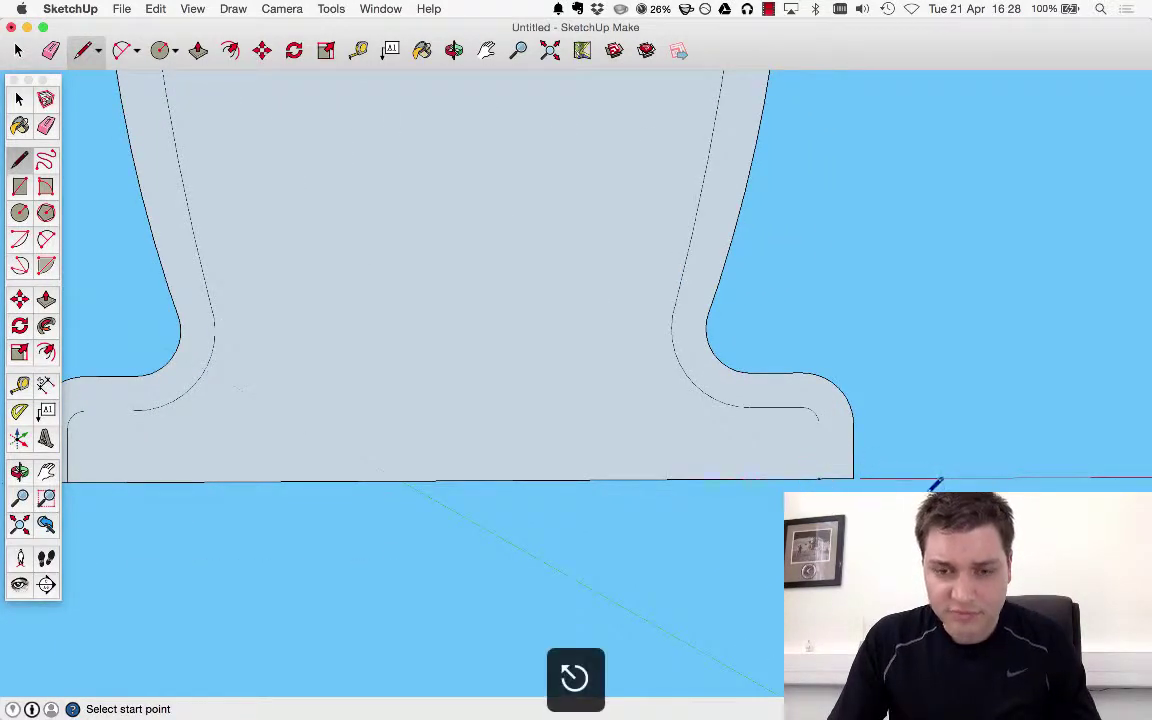
Select the whole profile, including its outer and inner outlines and faces.
scroll(933, 481, "down", 3)
scroll(835, 489, "down", 3)
scroll(951, 347, "up", 3)
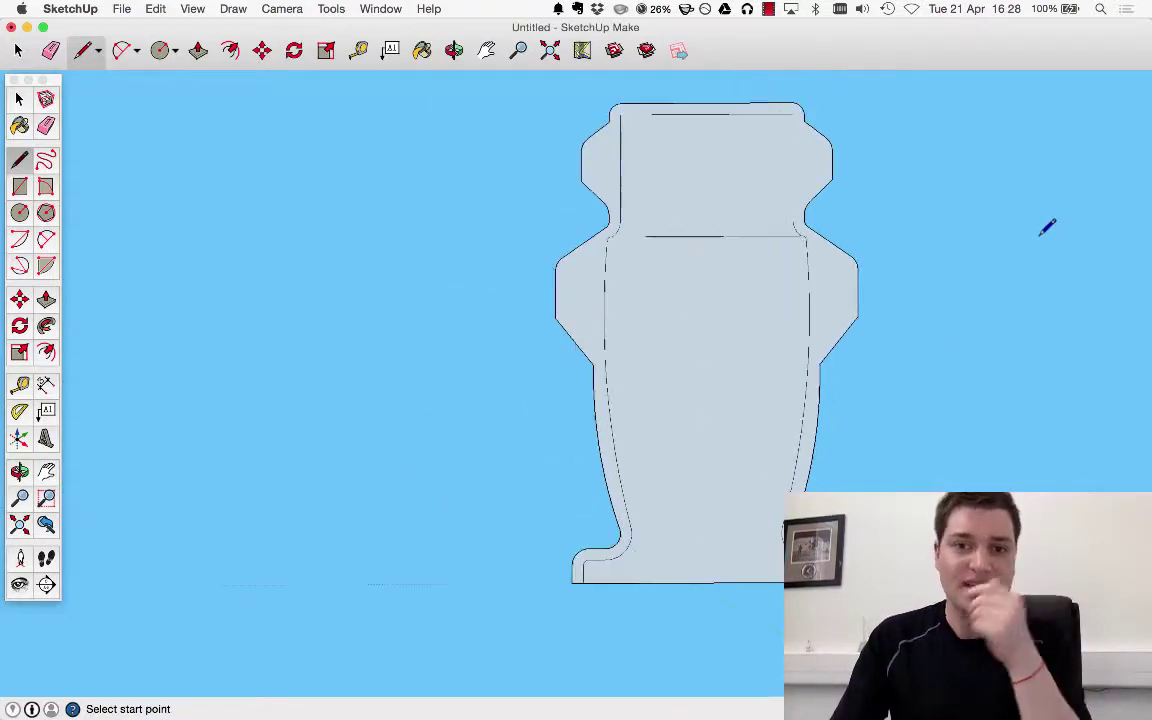
scroll(948, 195, "up", 2)
scroll(889, 376, "down", 1)
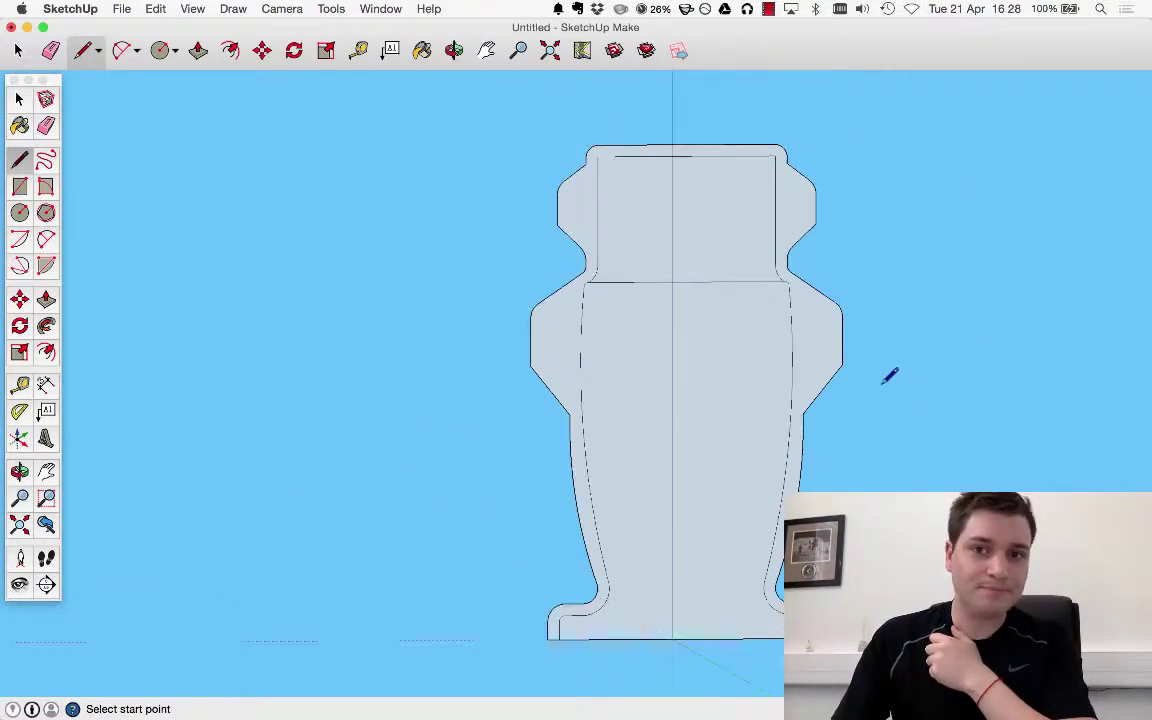
left_click(18, 98)
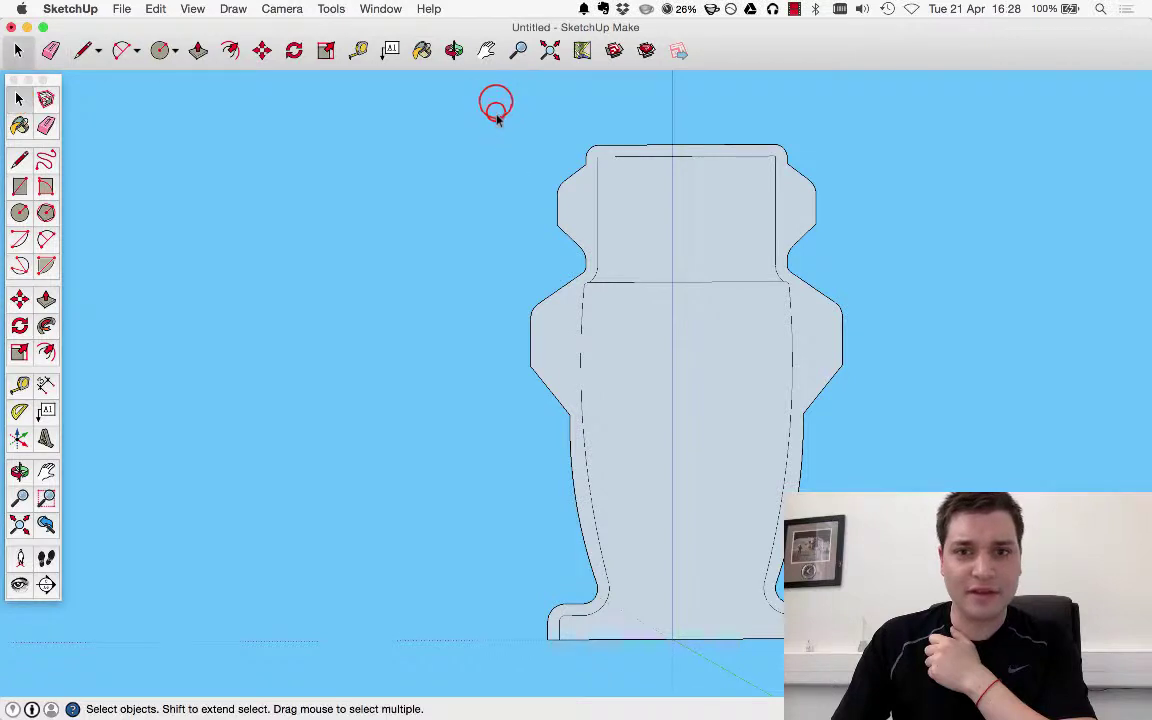
left_click_drag(496, 101, 902, 658)
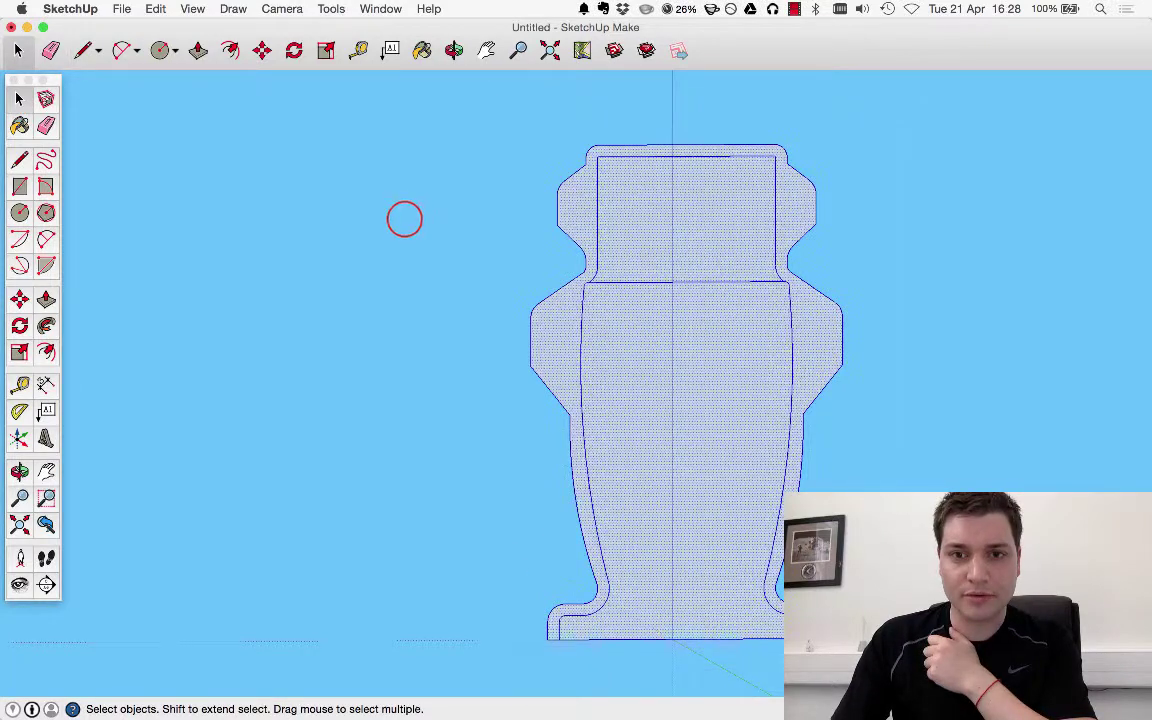
left_click(405, 222)
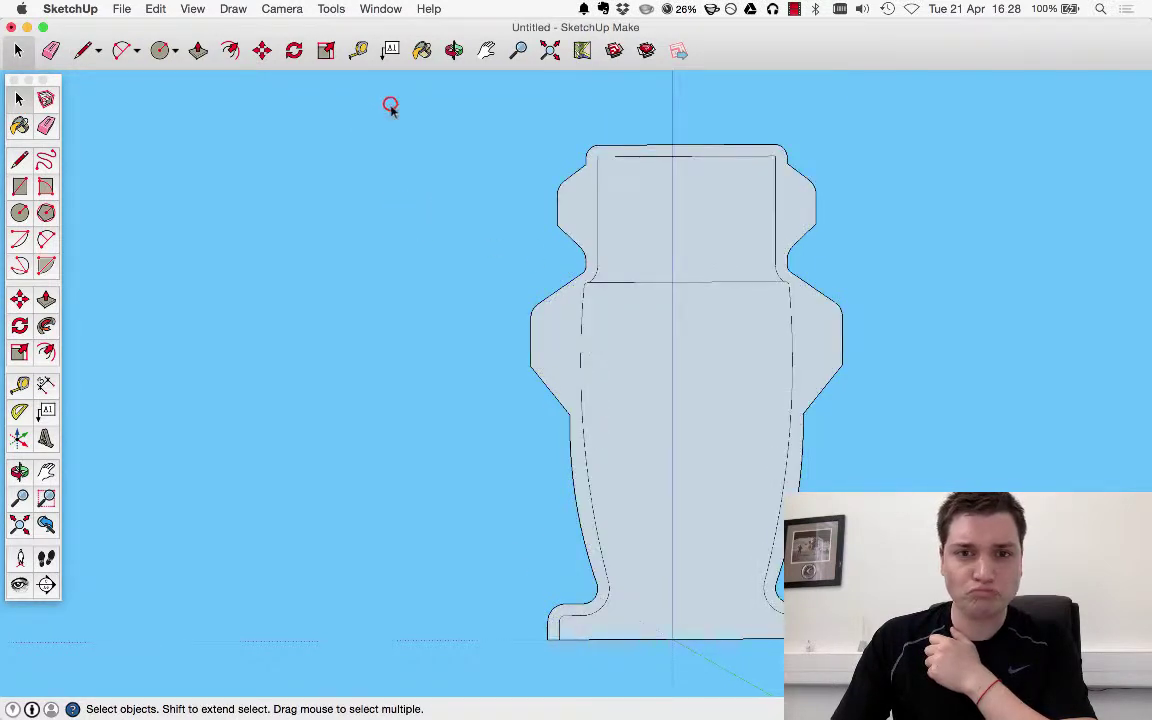
left_click_drag(390, 105, 880, 640)
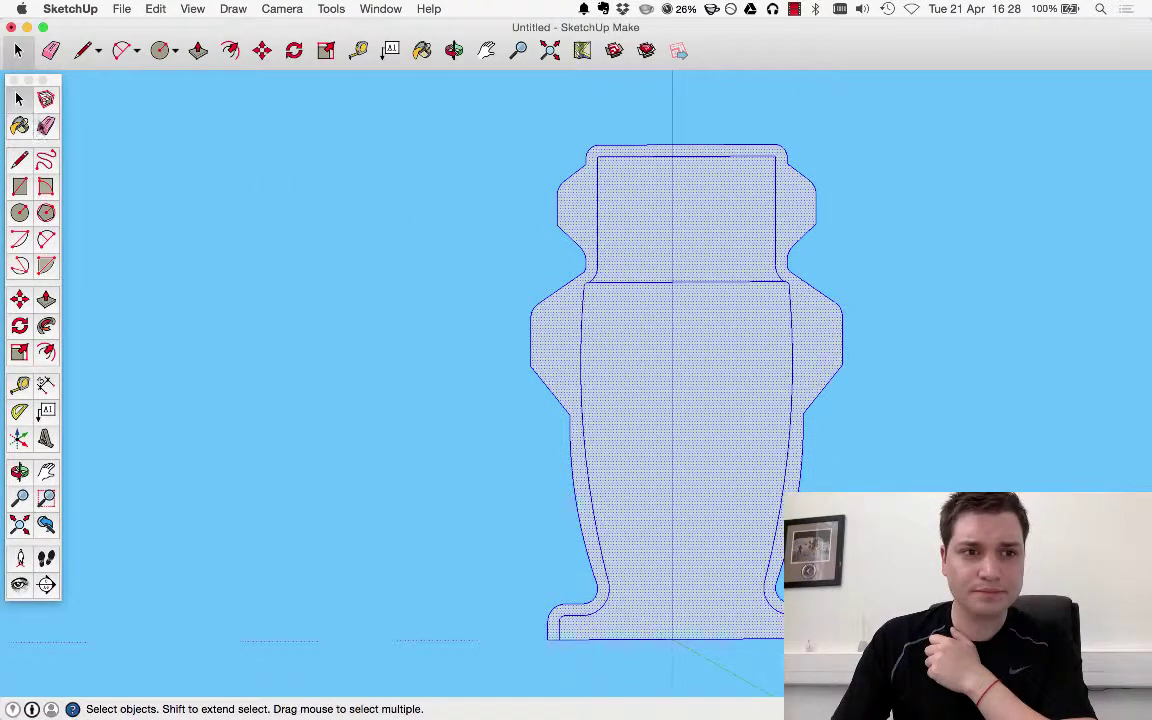
Move the selected profile sideways so its centre lies on the vertical axis, and switch to the standard Front view.
left_click(20, 298)
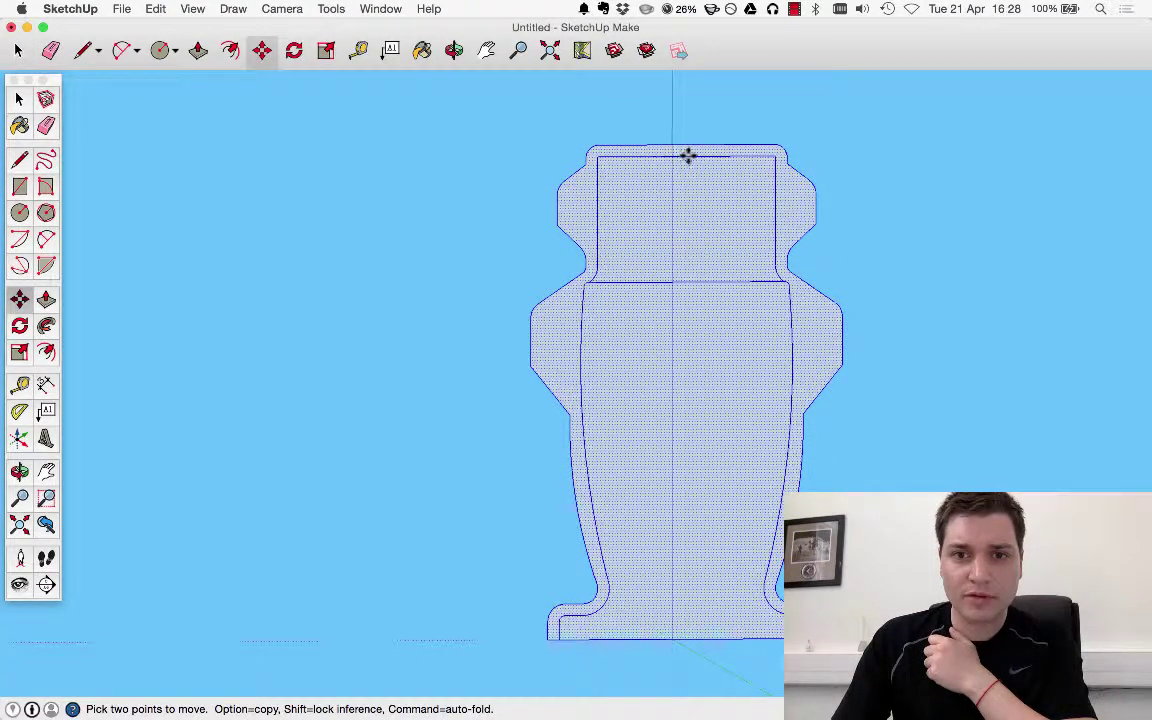
left_click(685, 281)
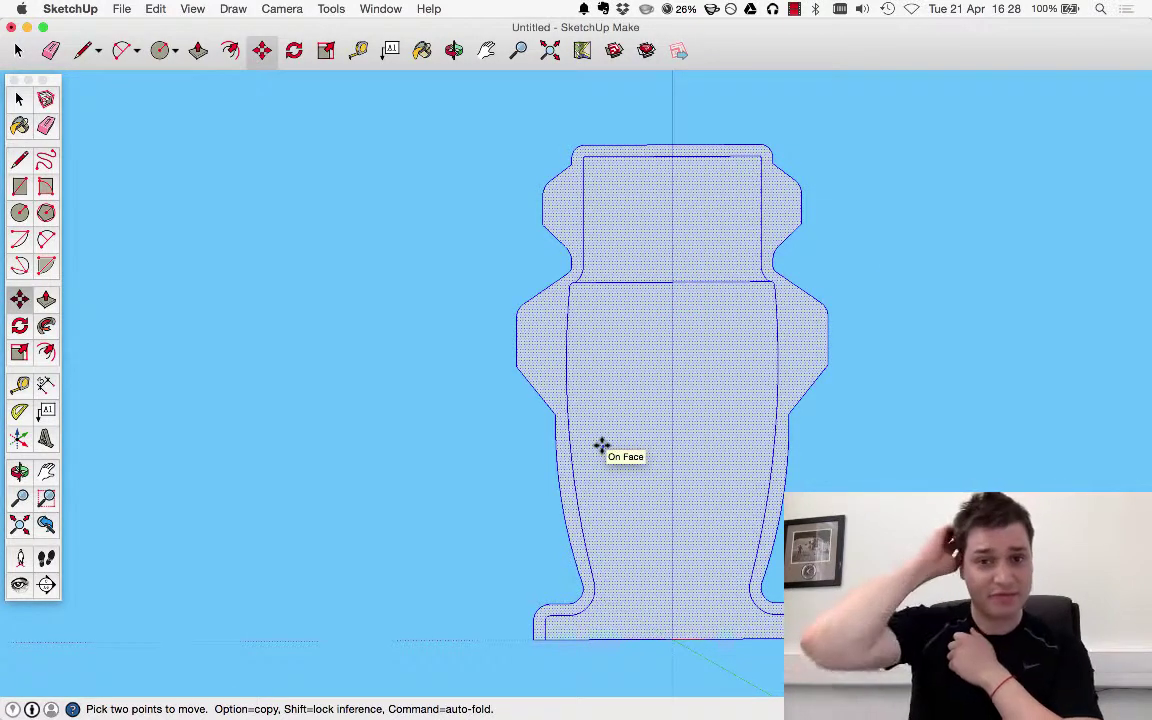
left_click(276, 8)
mouse_move(311, 58)
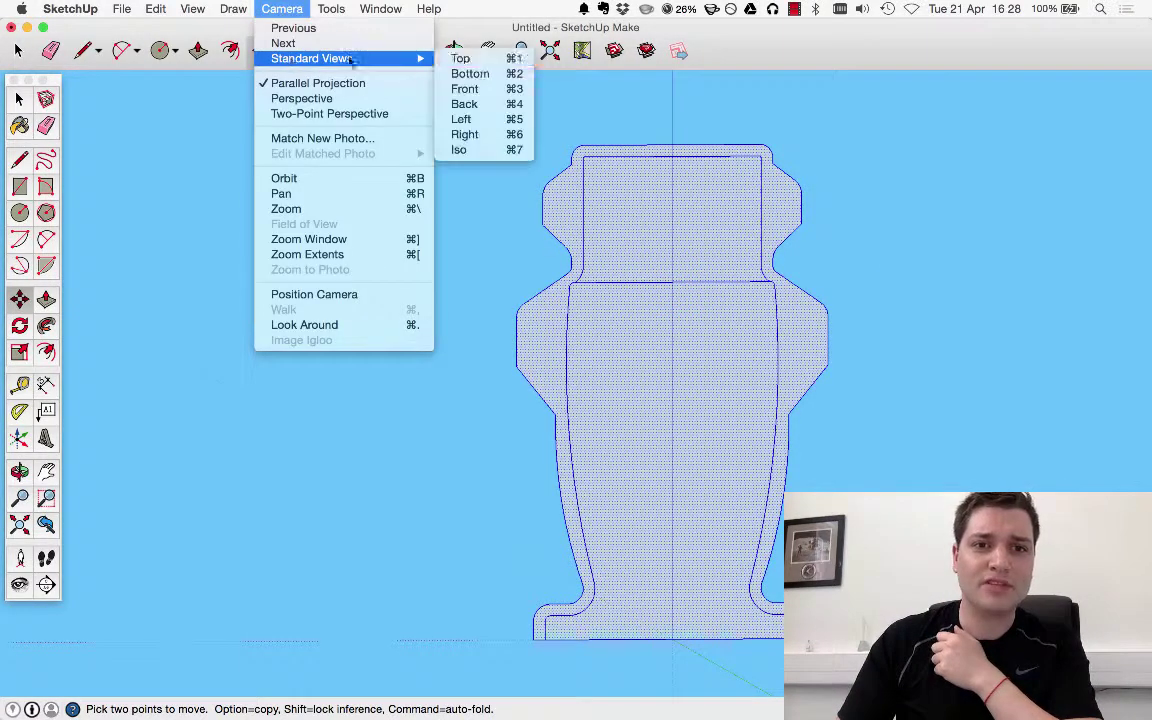
left_click(466, 89)
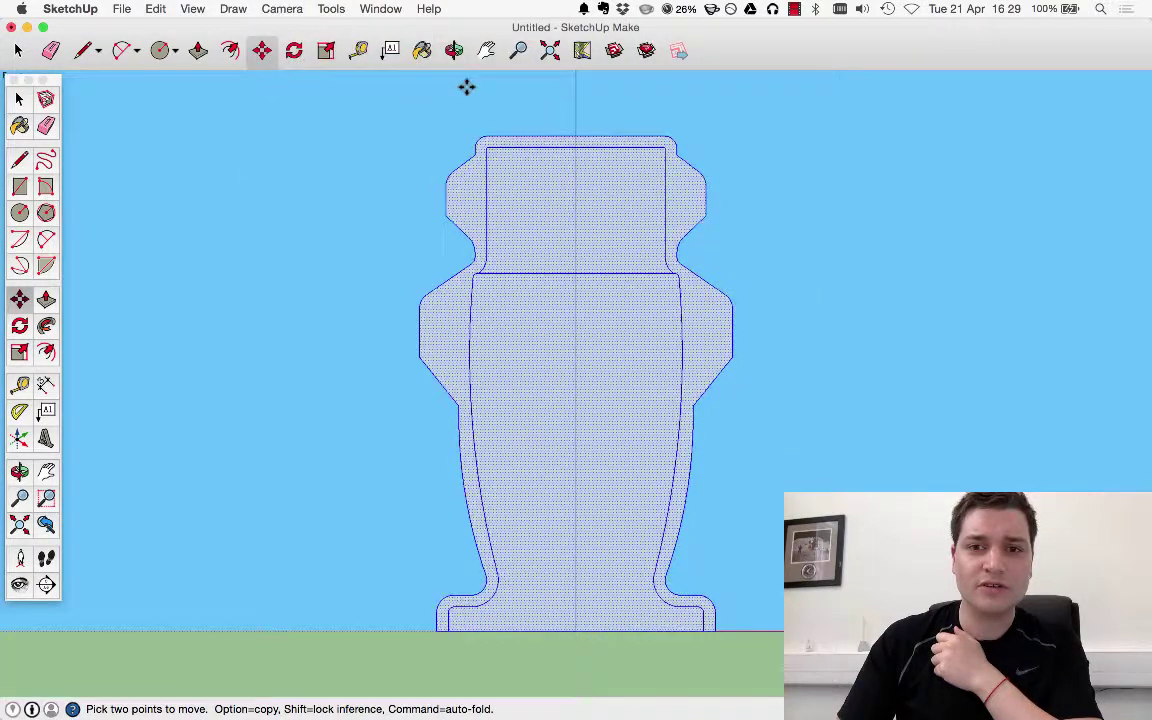
Split the profile into two halves with a vertical line along the axis from above its top edge to its bottom edge.
left_click(27, 160)
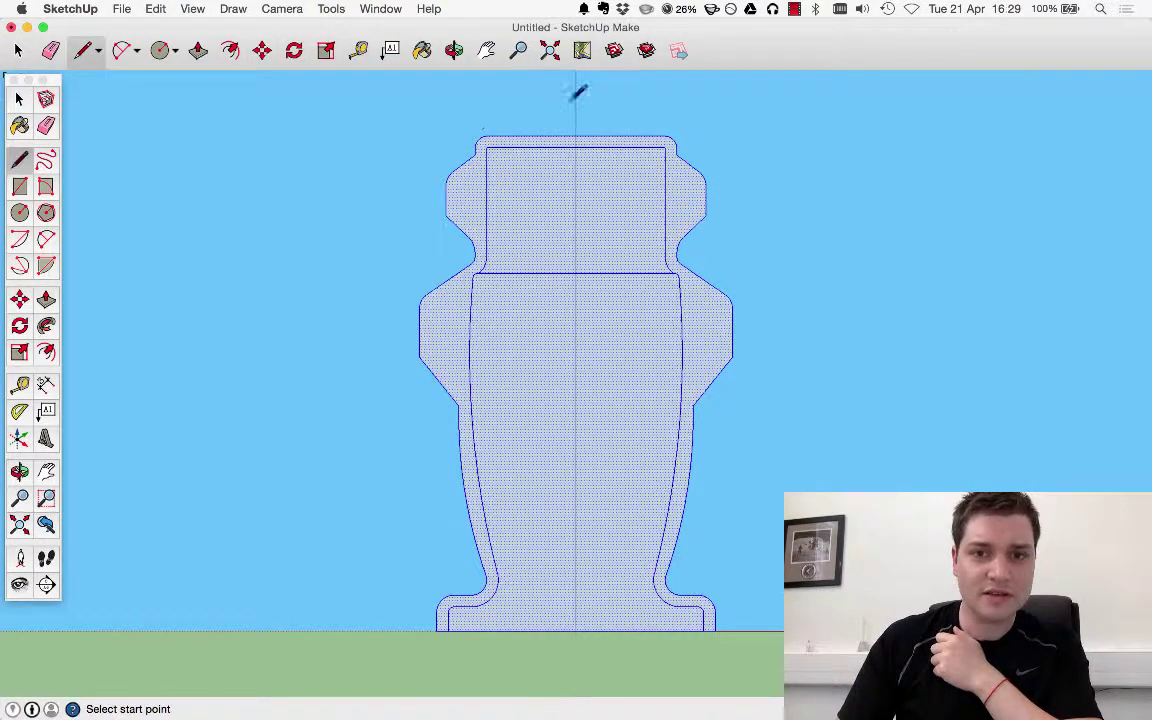
left_click(575, 100)
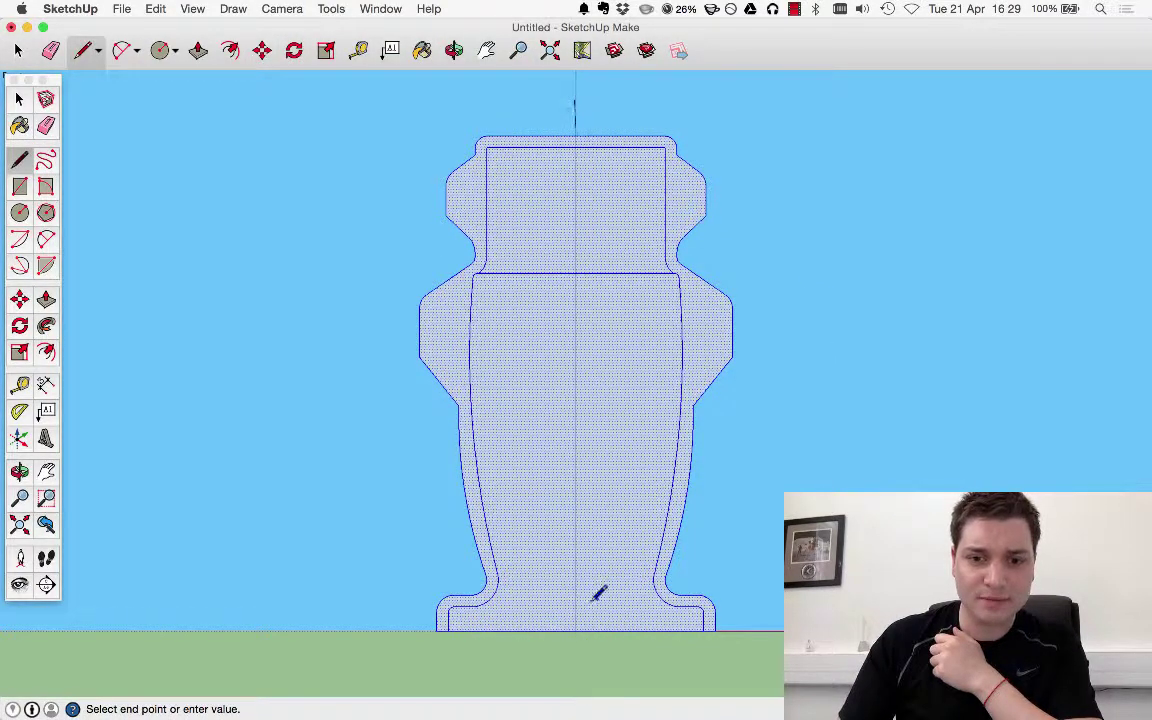
left_click(576, 629)
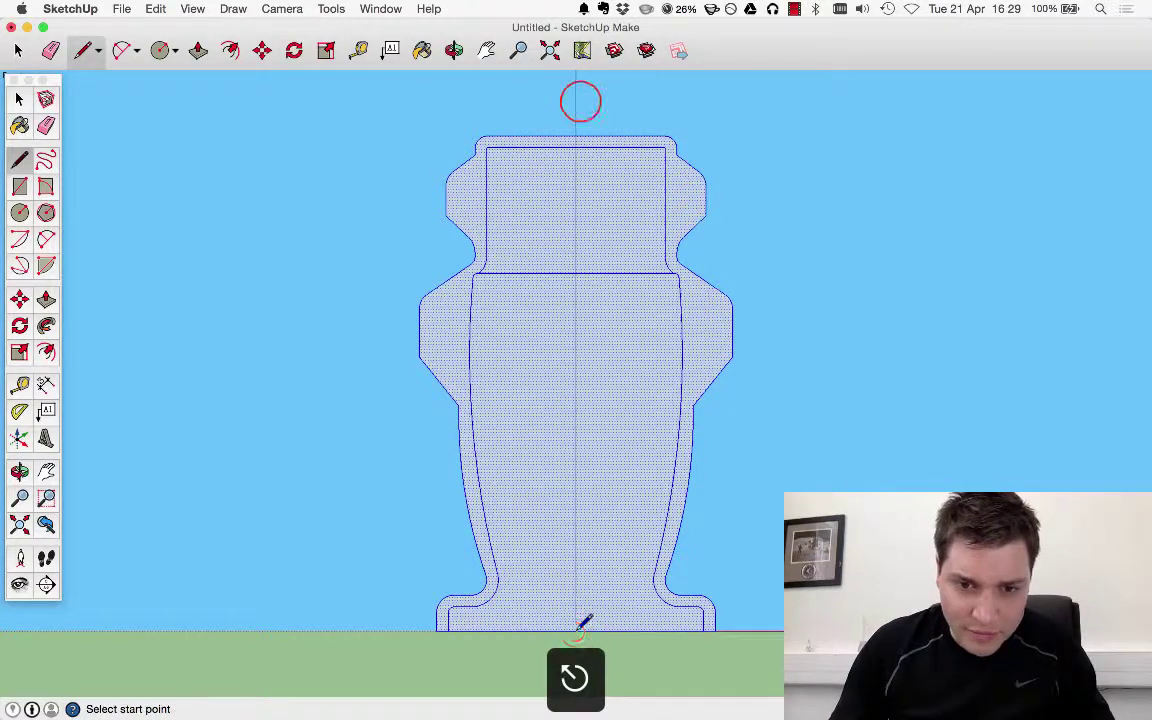
left_click(577, 629)
left_click(580, 102)
key("Escape")
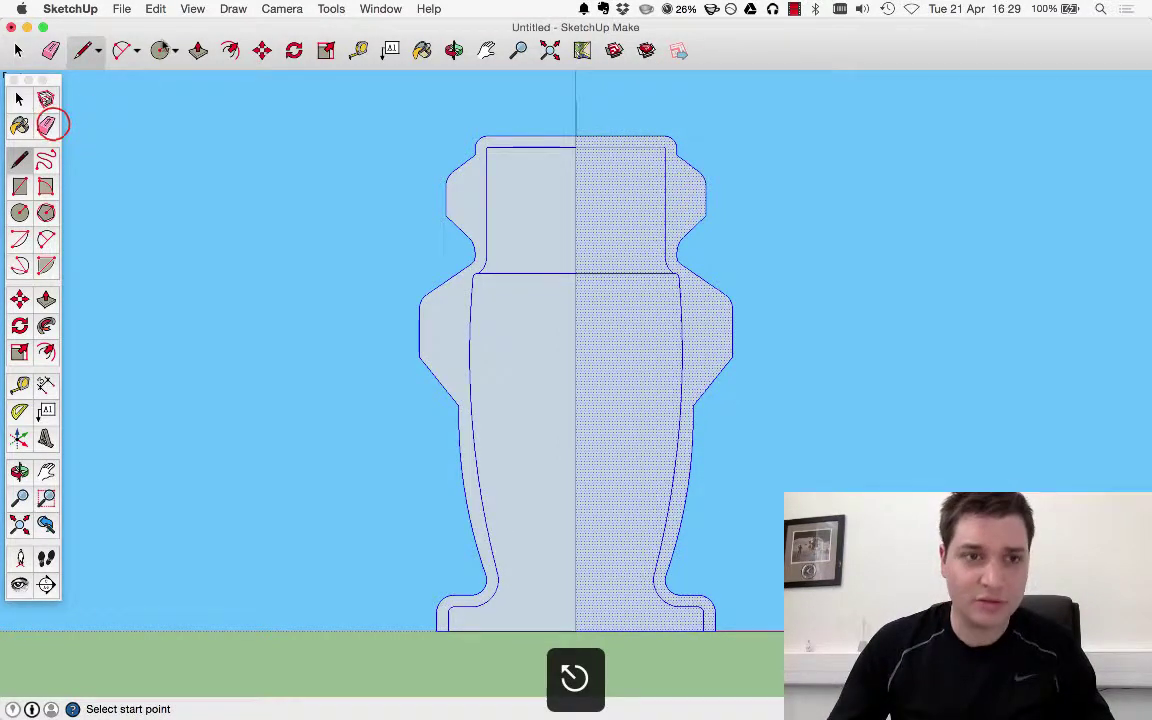
Erase the left half's top edges, upper bulges, inner wall and inner horizontal line, leaving the outer lower curve and base.
left_click(53, 124)
left_click(483, 185)
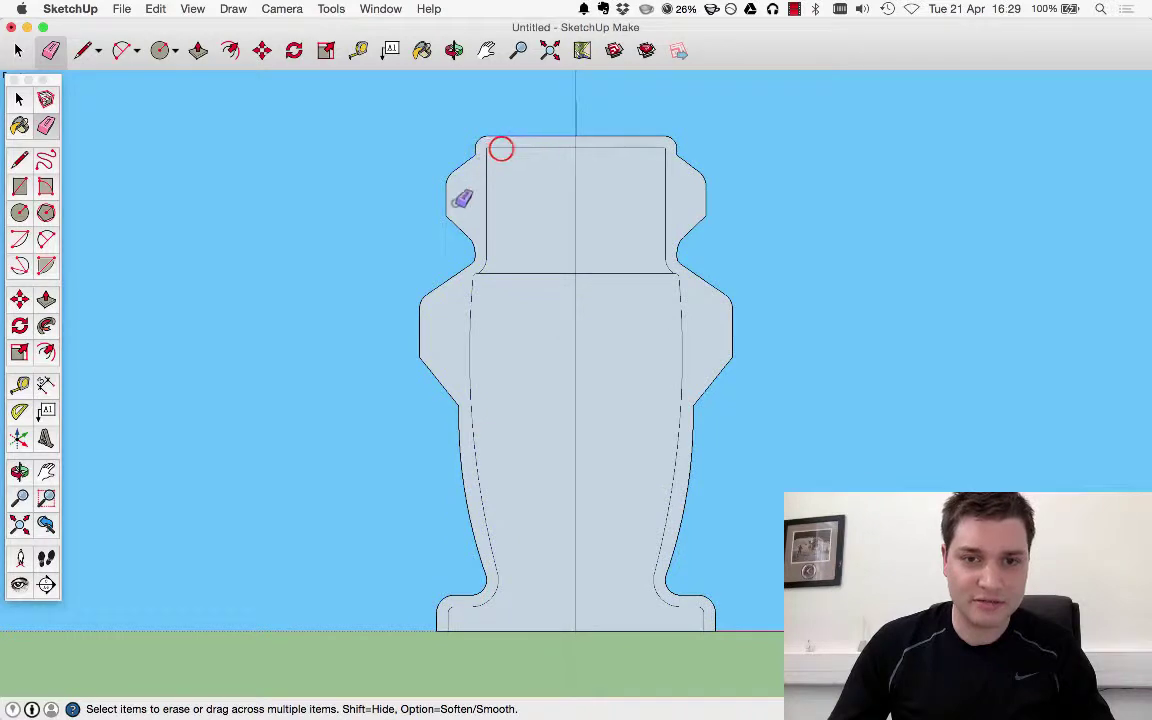
left_click(515, 137)
left_click(516, 145)
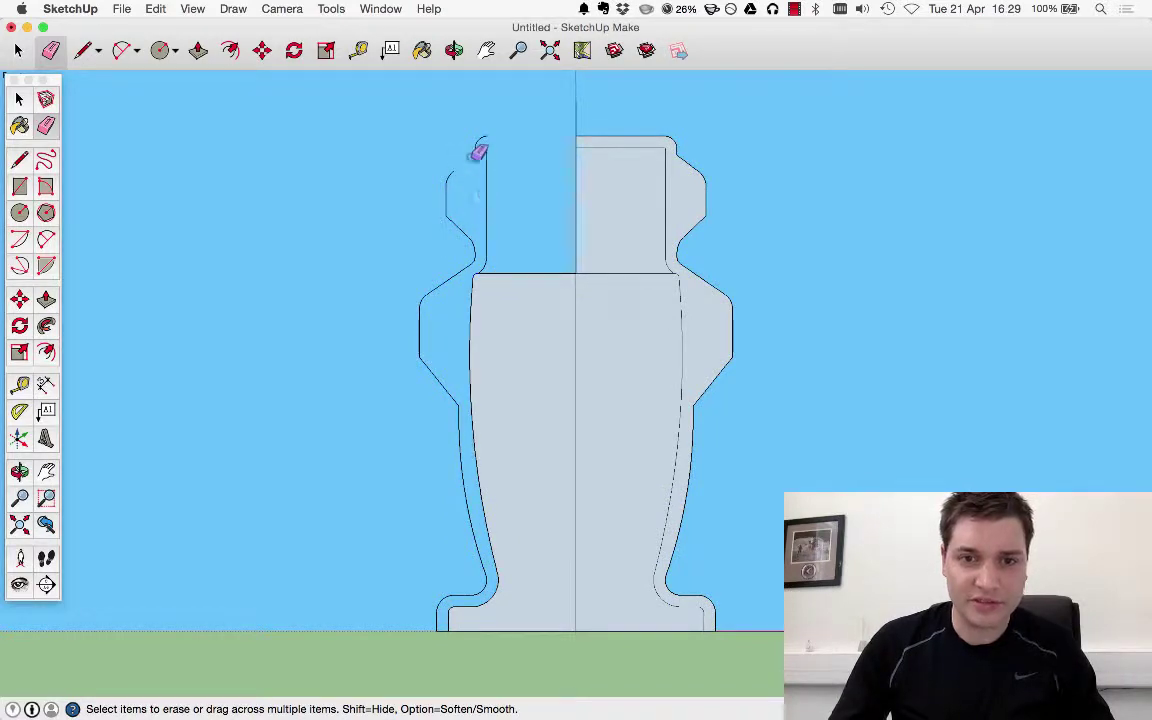
left_click_drag(420, 318, 454, 399)
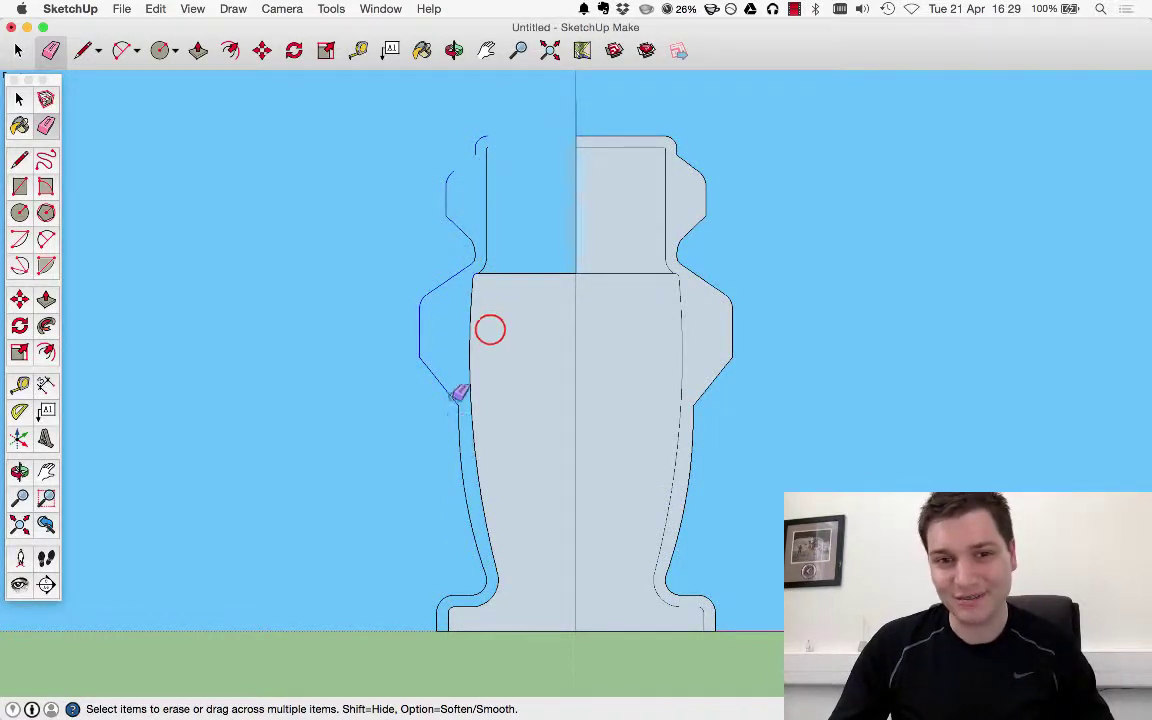
left_click_drag(489, 329, 486, 268)
left_click(473, 250)
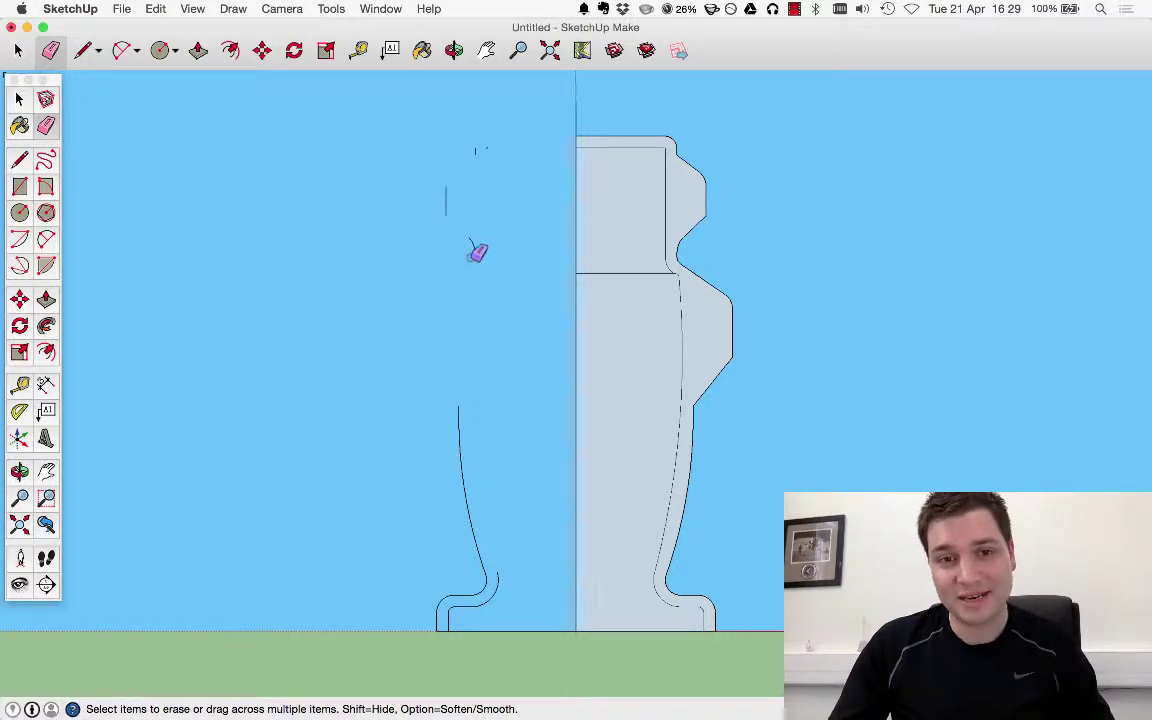
left_click(481, 154)
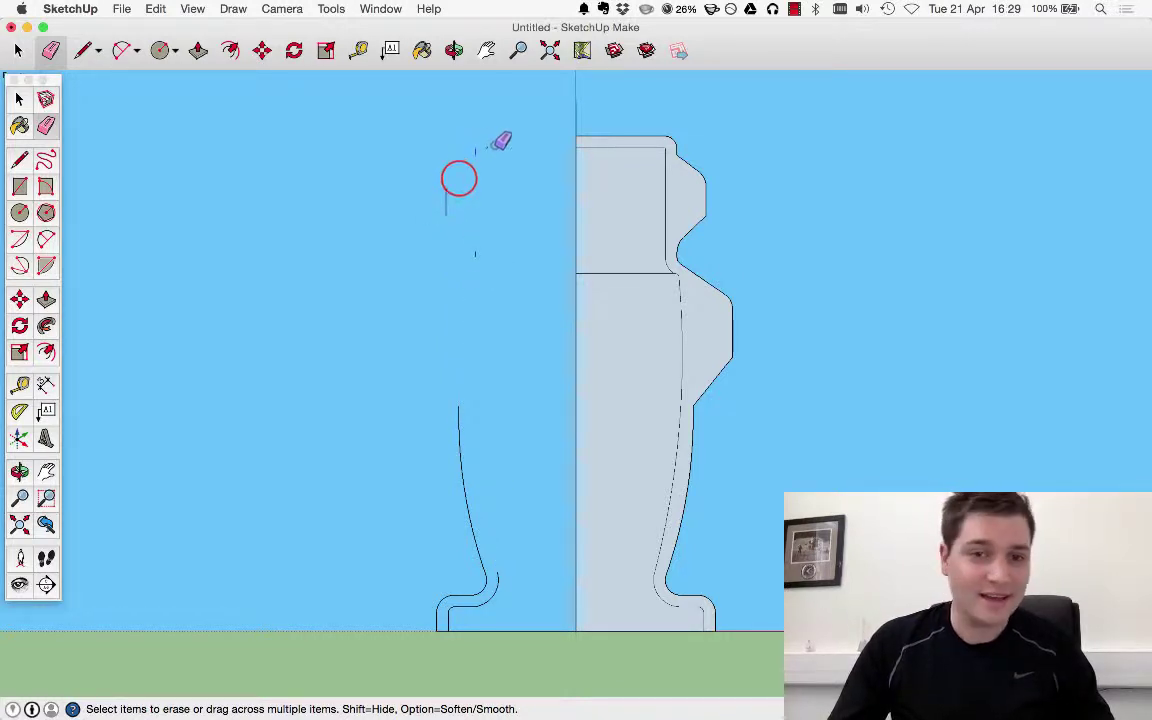
left_click_drag(493, 147, 442, 200)
left_click_drag(455, 253, 474, 258)
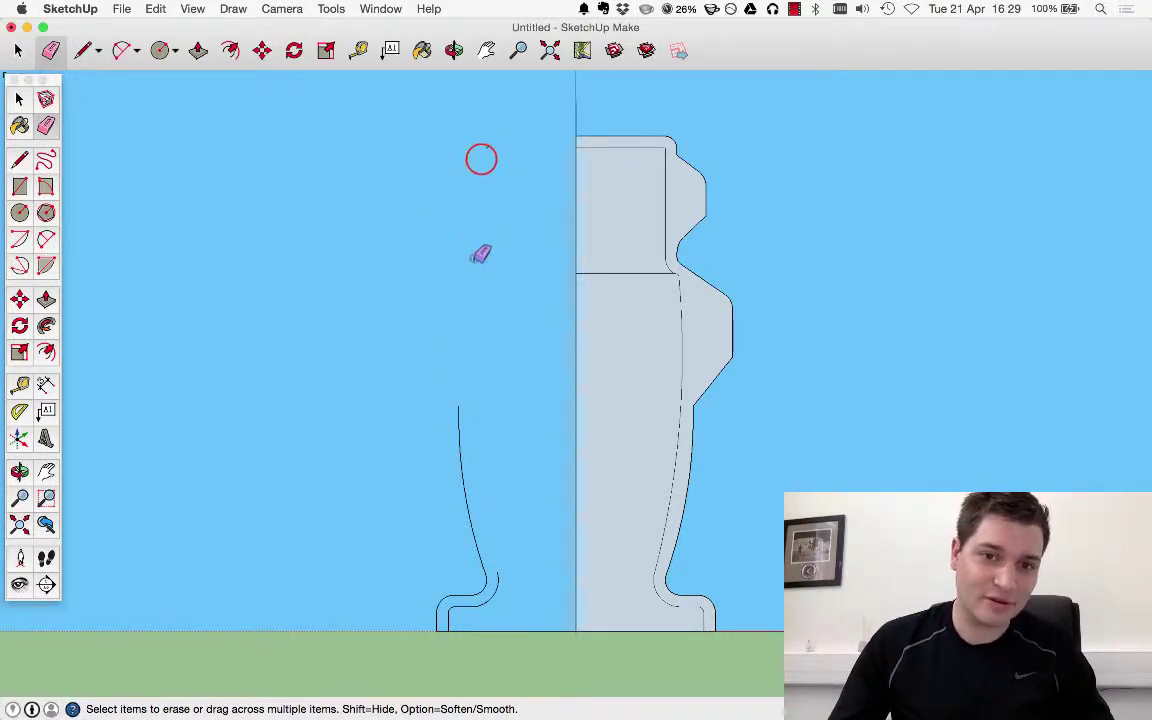
left_click(489, 138)
Erase the left half's remaining lower curve and base edges, plus the centre line stub above the top edge.
left_click(492, 582)
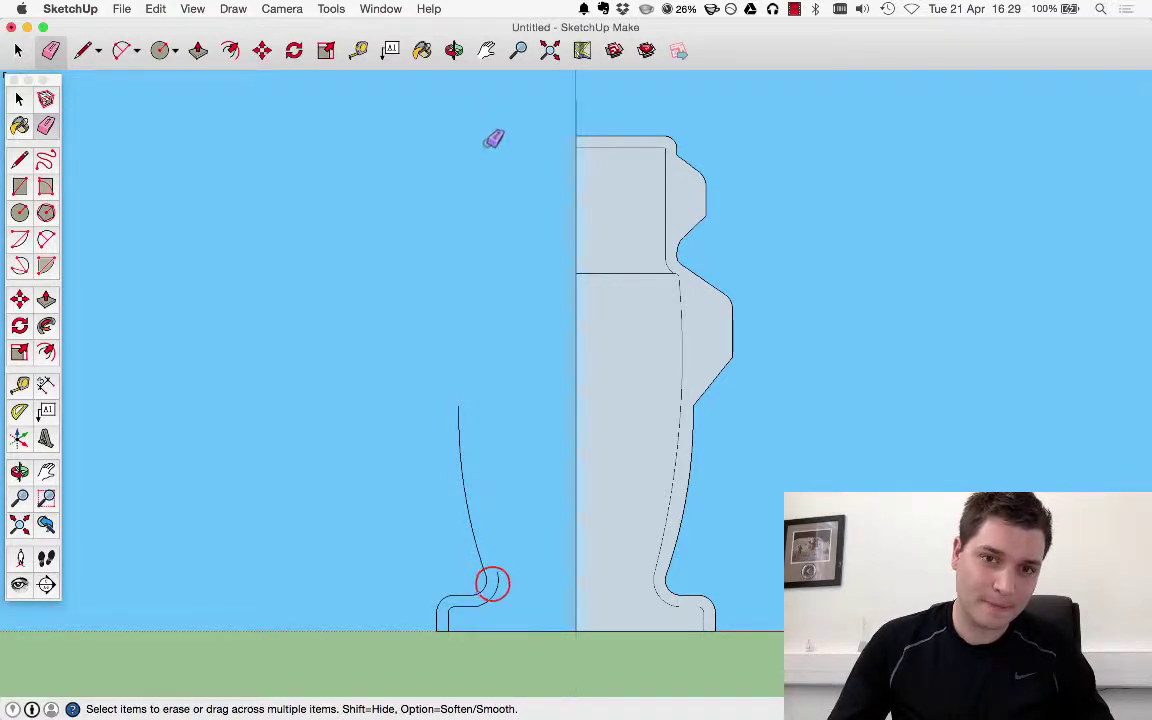
left_click(458, 591)
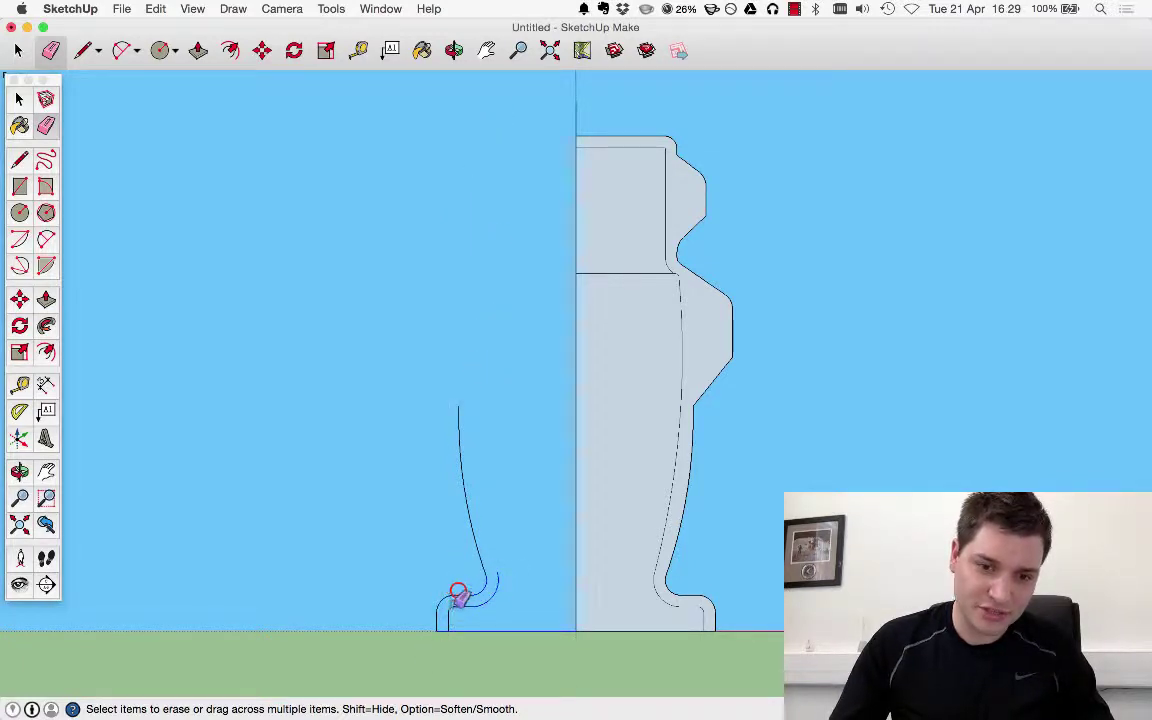
left_click(452, 616)
left_click(488, 594)
left_click(478, 571)
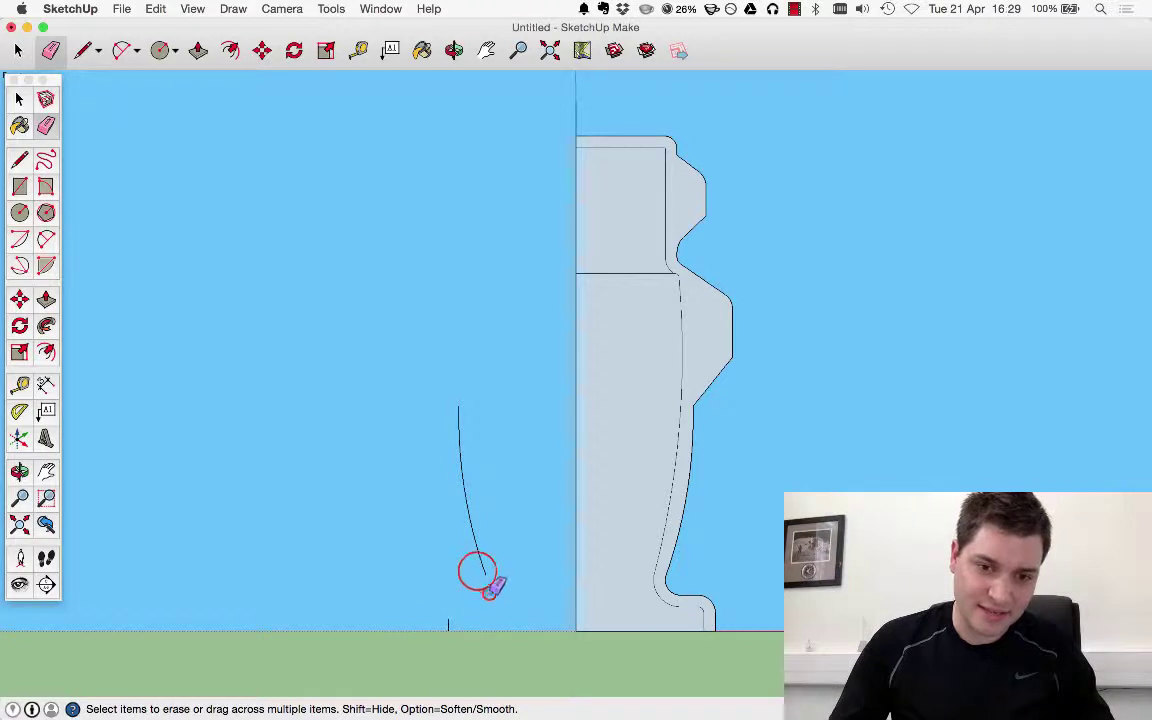
left_click(450, 625)
left_click(446, 634)
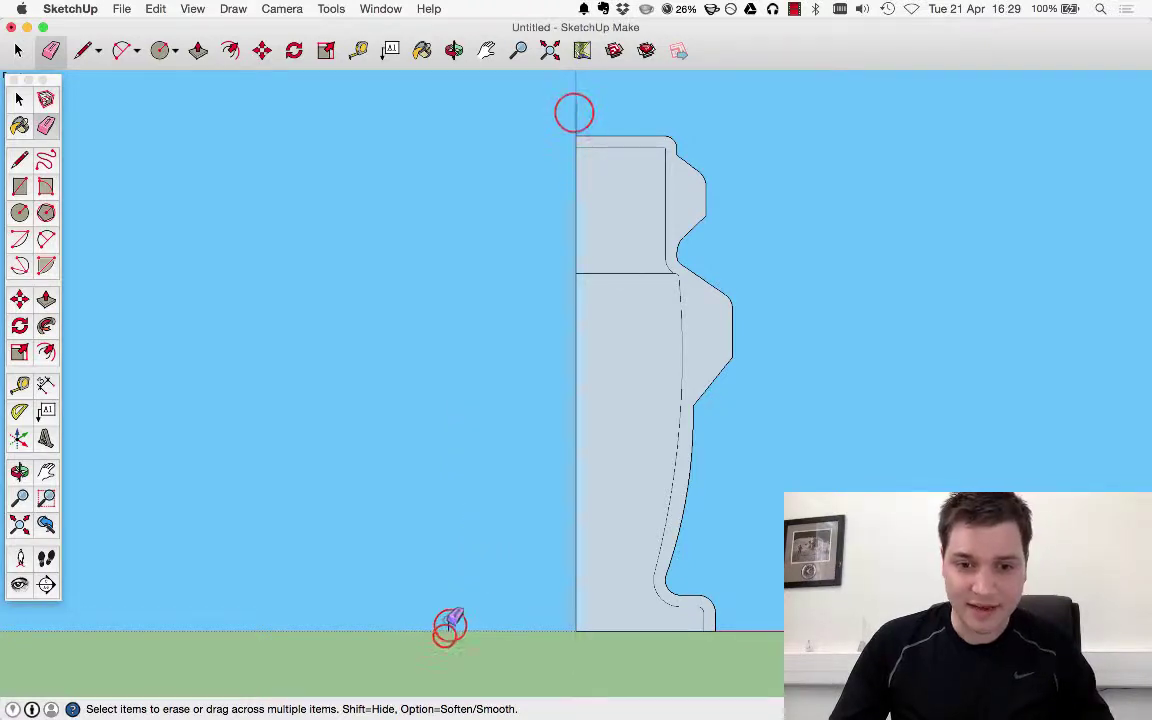
left_click(574, 112)
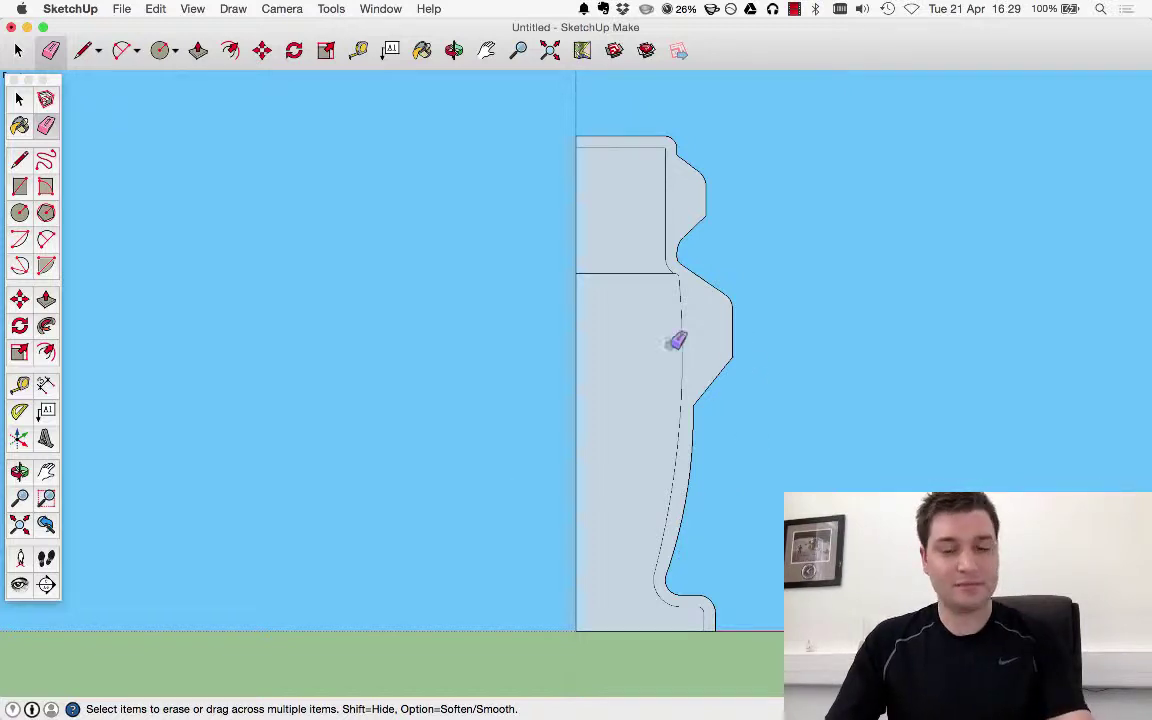
Try placing a circle inside the upper inner cavity of the half profile, and undo it.
scroll(705, 195, "up", 2)
scroll(646, 208, "up", 4)
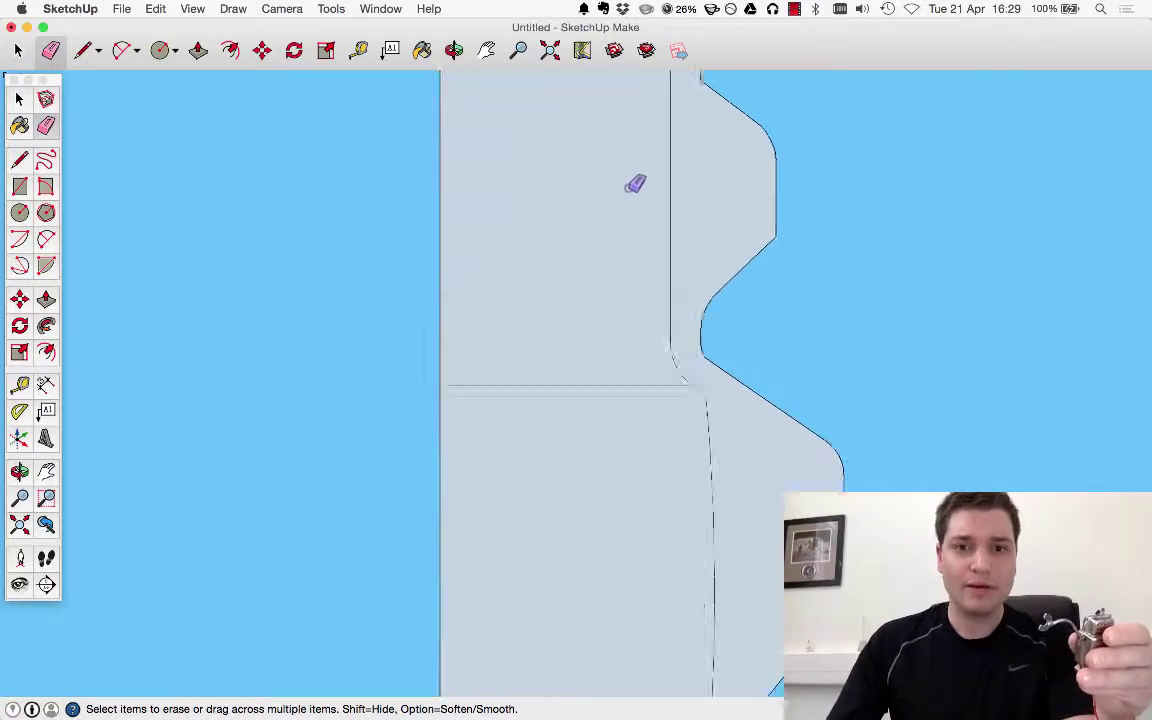
scroll(667, 512, "down", 2)
scroll(670, 266, "up", 2)
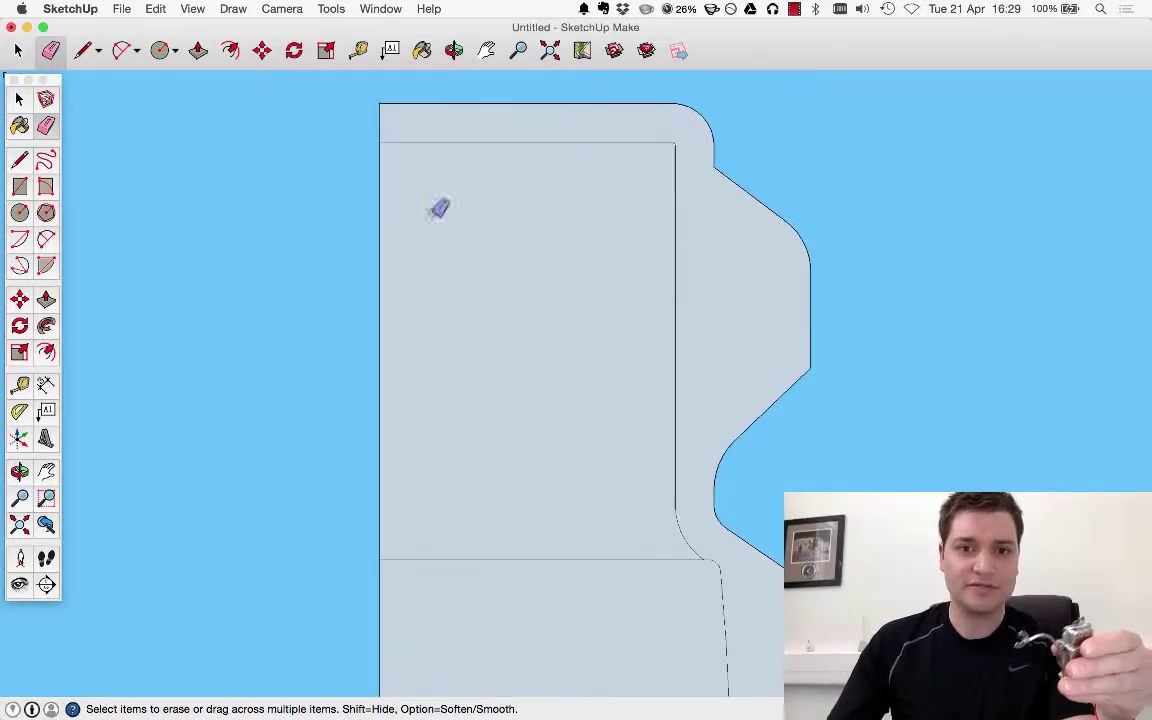
left_click(20, 211)
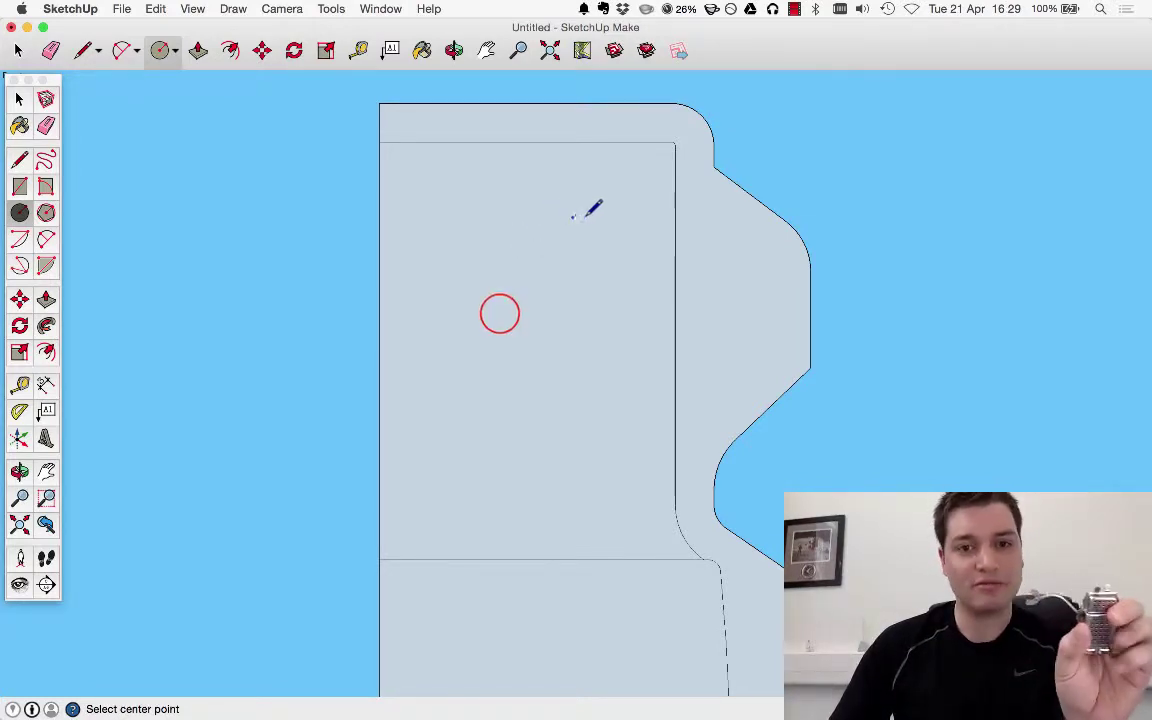
left_click(499, 312)
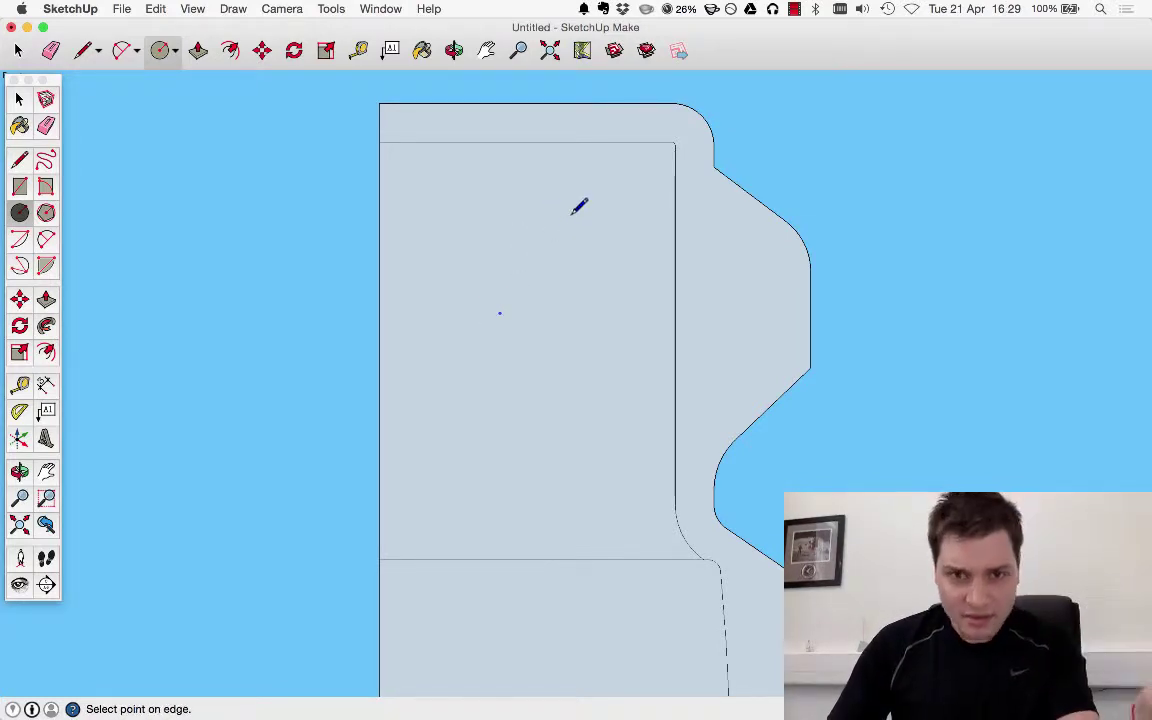
key("Escape")
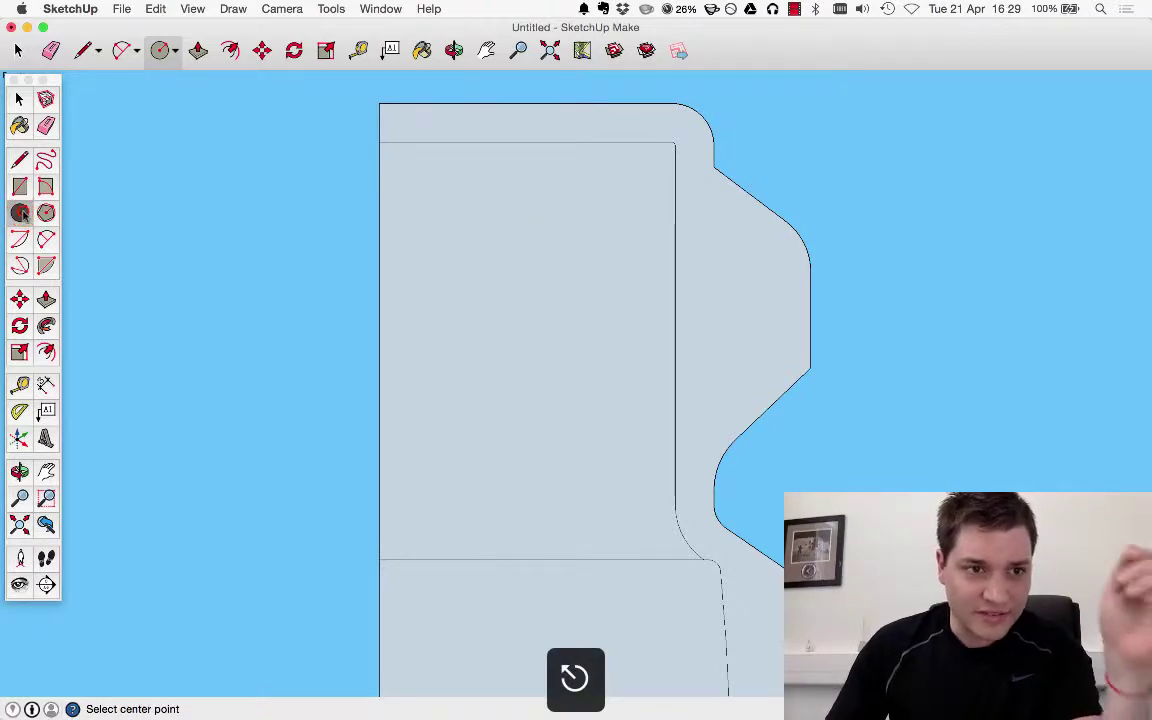
left_click(550, 257)
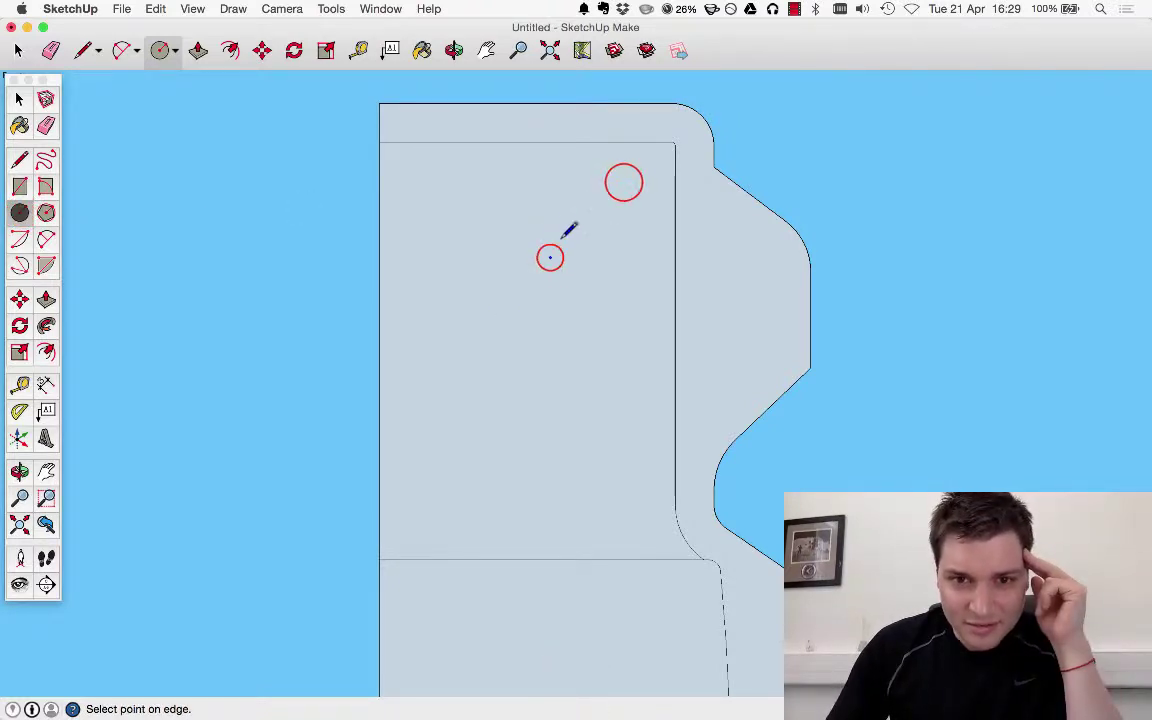
left_click(624, 181)
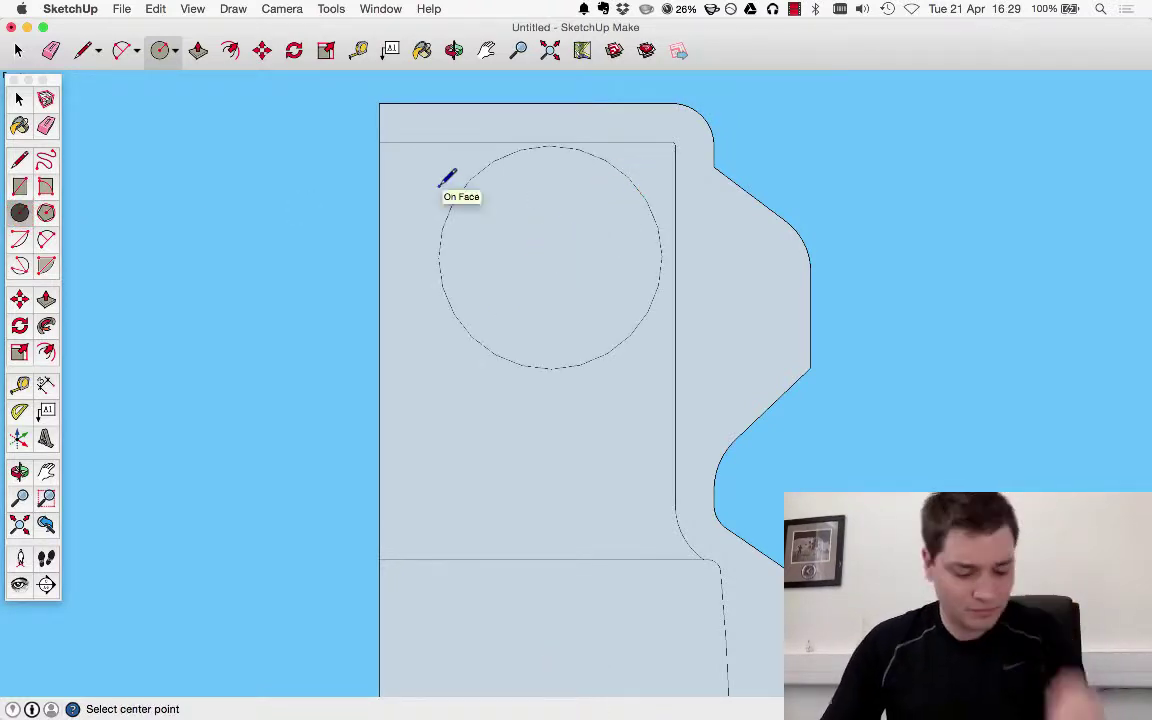
key("ctrl+z")
key("super+z")
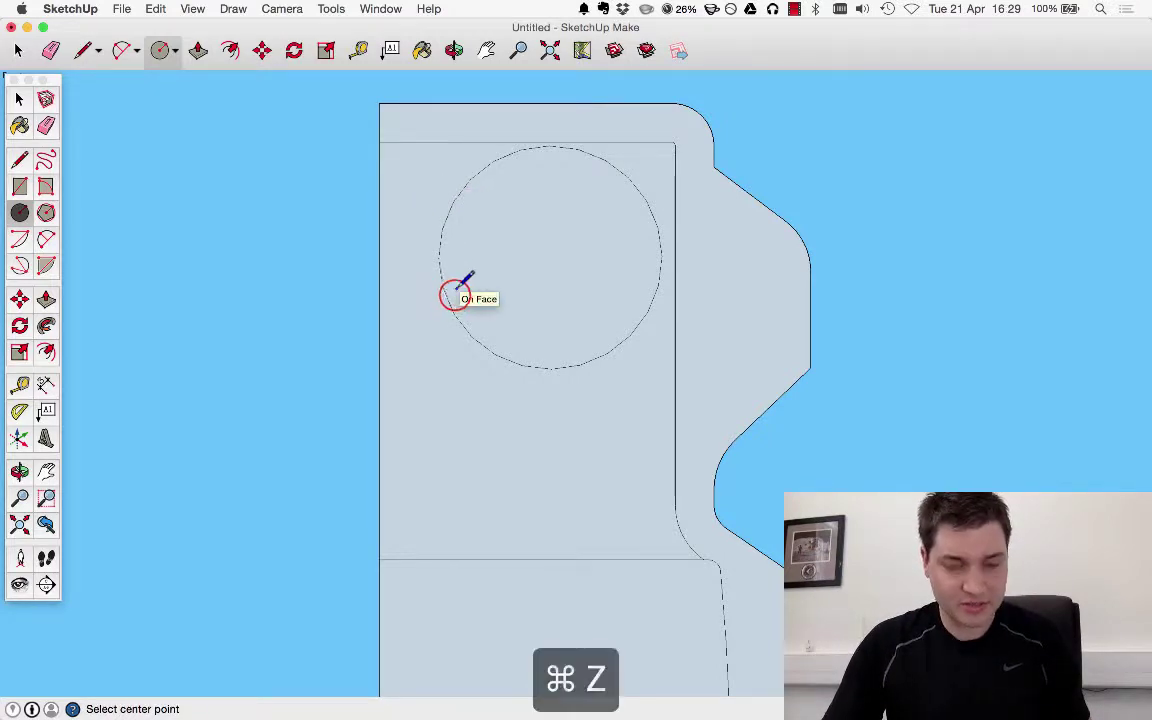
left_click(455, 294)
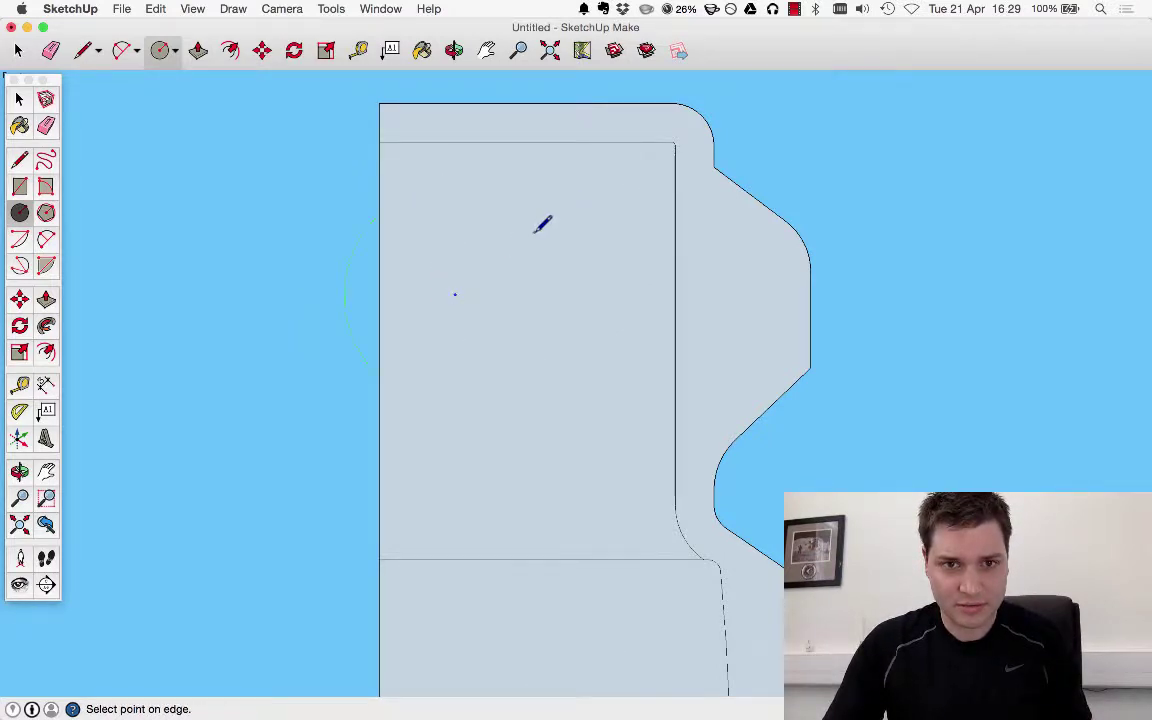
key("Escape")
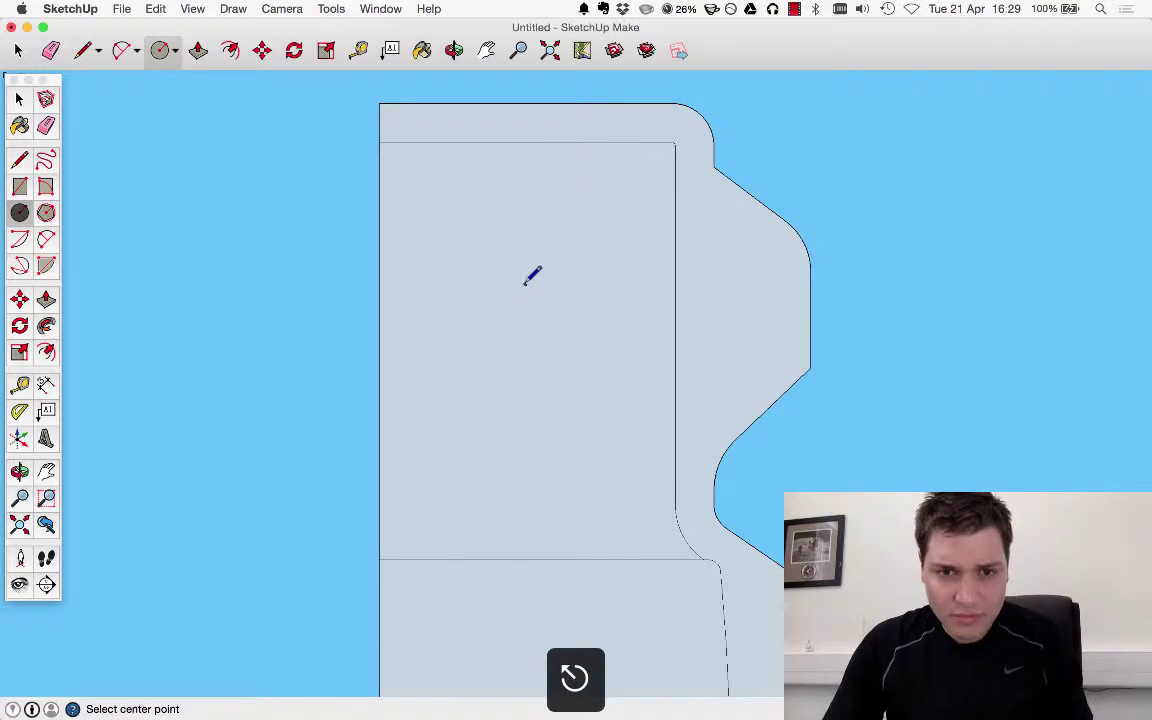
Draw a circle inside the upper inner cavity and try offsetting it inwards to about half its radius.
left_click(525, 284)
left_click(553, 183)
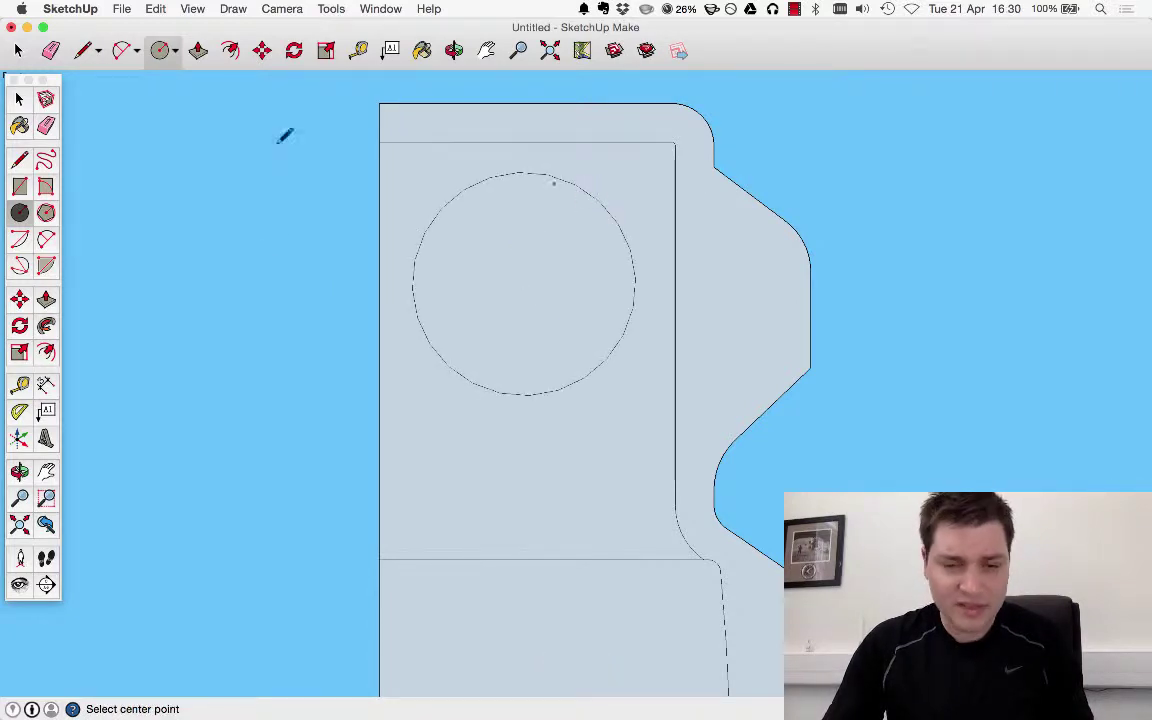
left_click(45, 350)
left_click(485, 181)
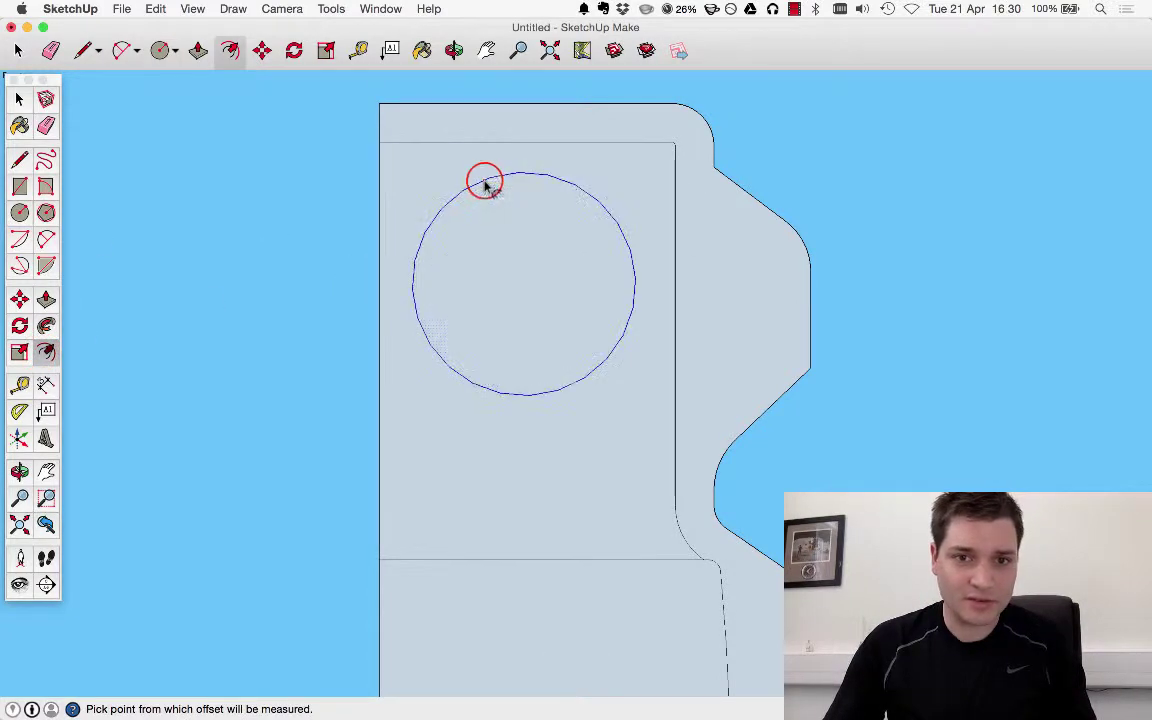
left_click(501, 234)
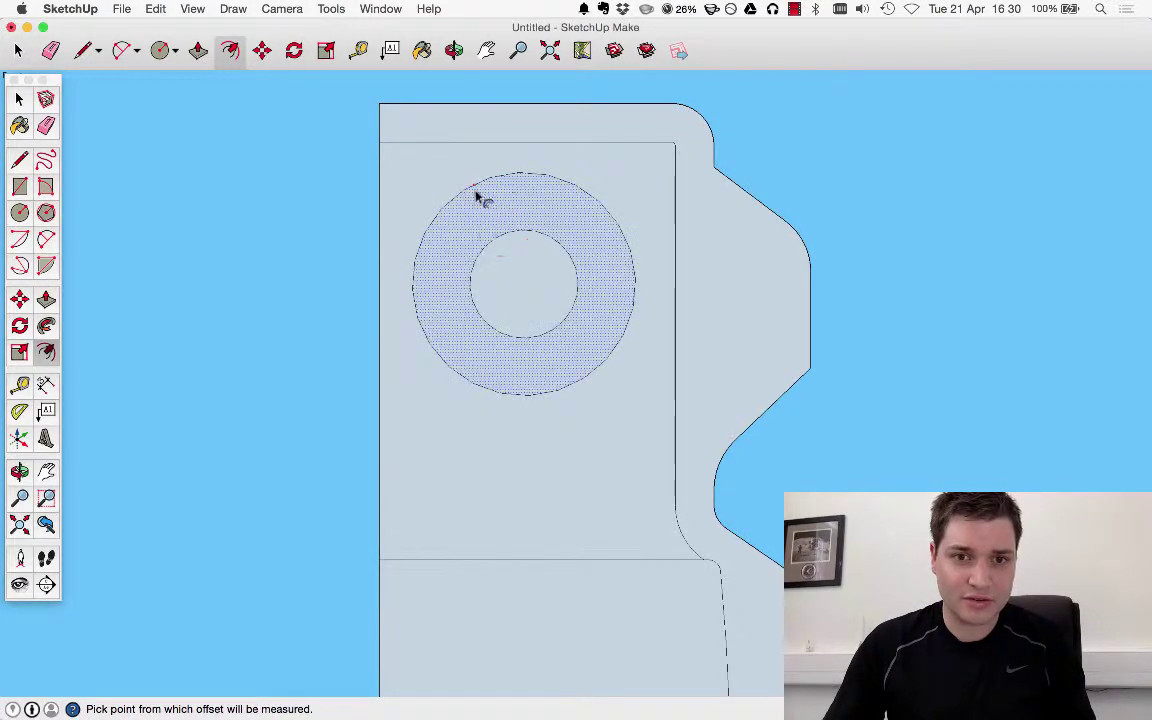
Undo the wide offset and offset the circle inwards by a small distance to form a thin ring.
key("ctrl+z")
key("super+z")
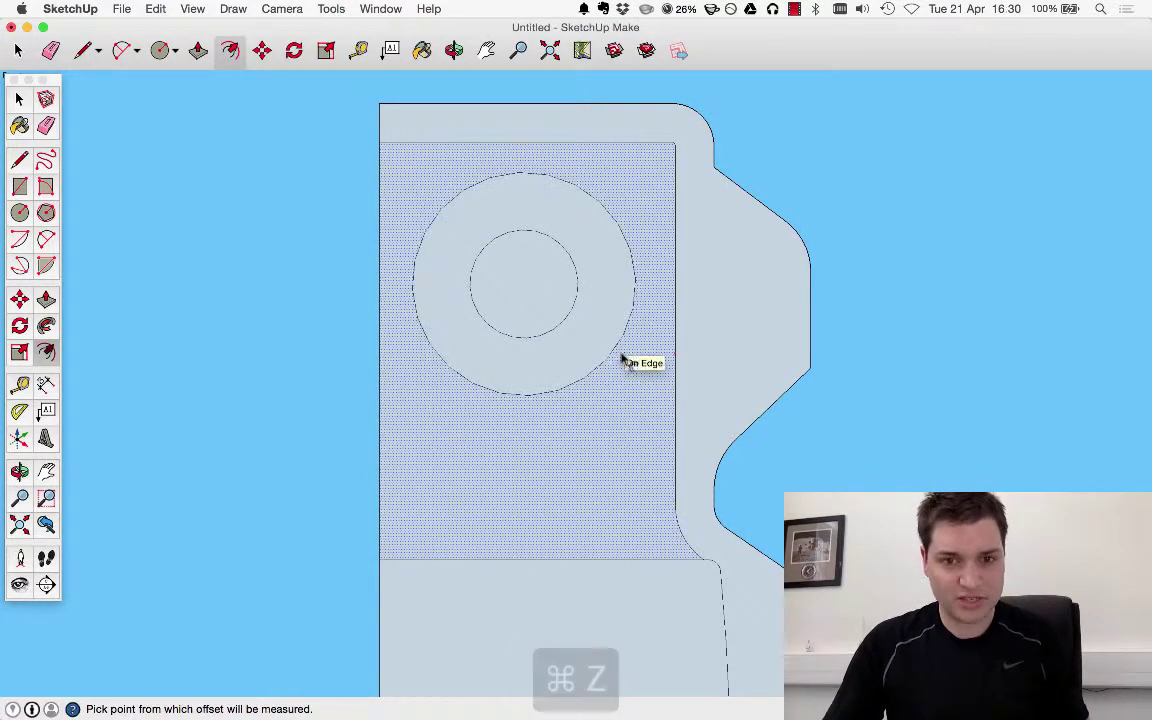
left_click(519, 391)
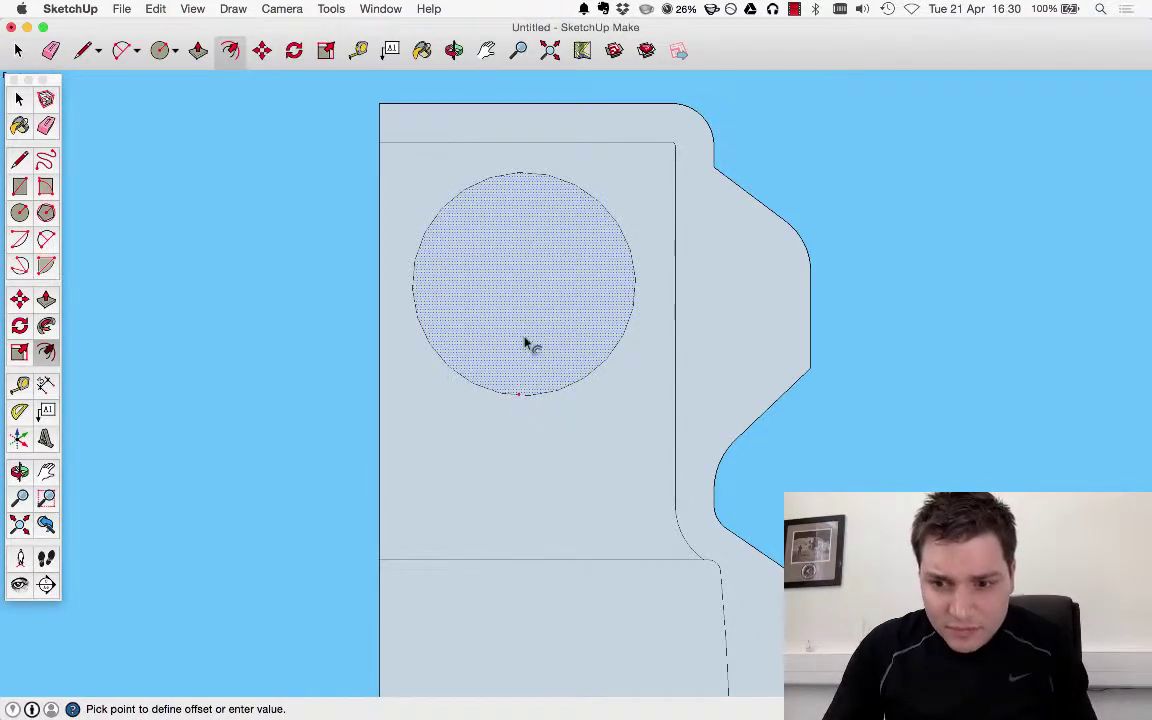
left_click(521, 376)
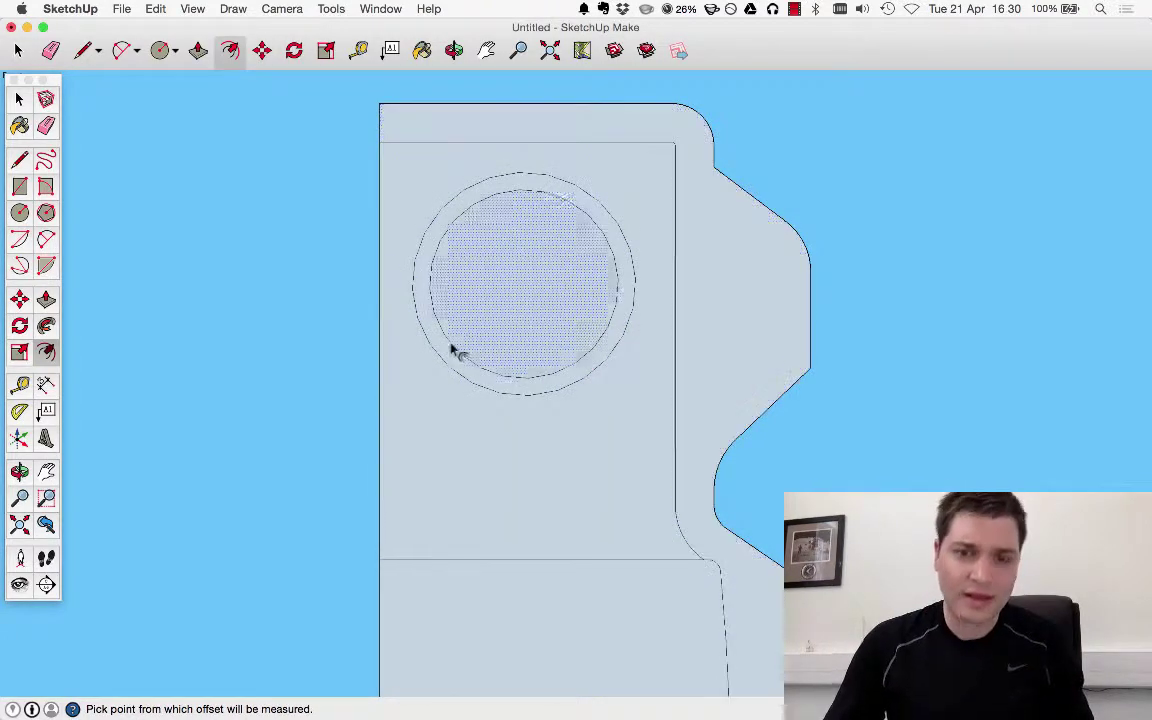
Draw a small right-angled triangle against the centre-axis edge, below and beside the ring in the upper cavity.
left_click(19, 160)
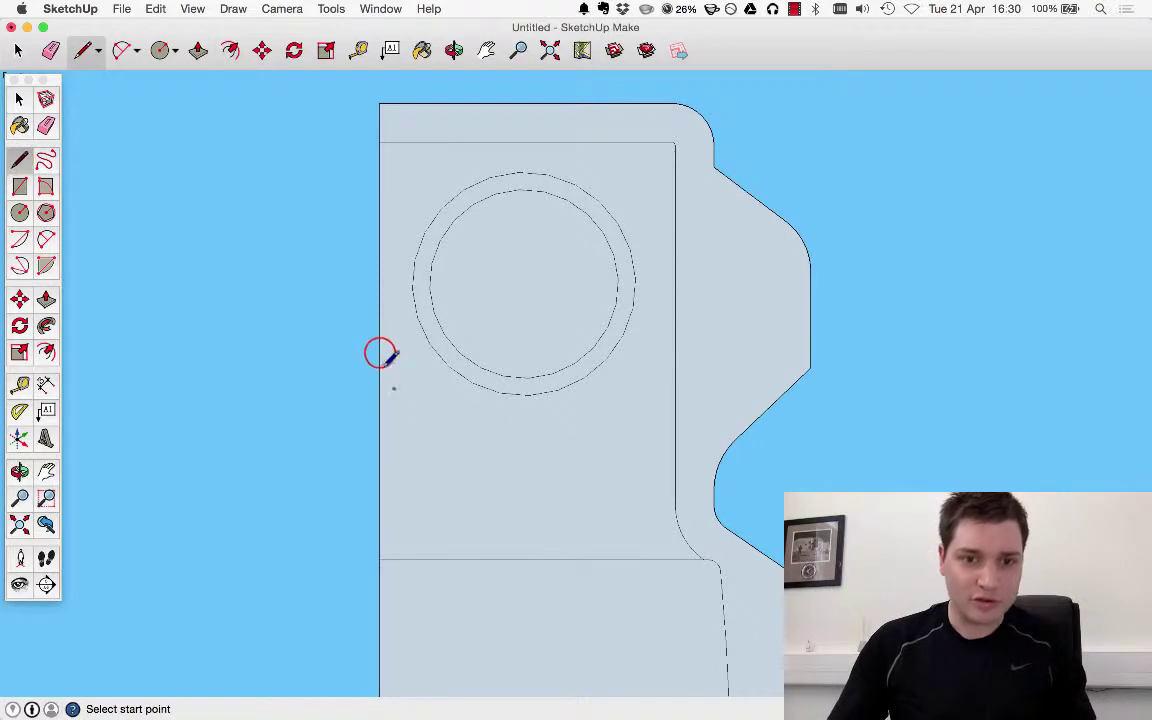
left_click(404, 402)
left_click(379, 408)
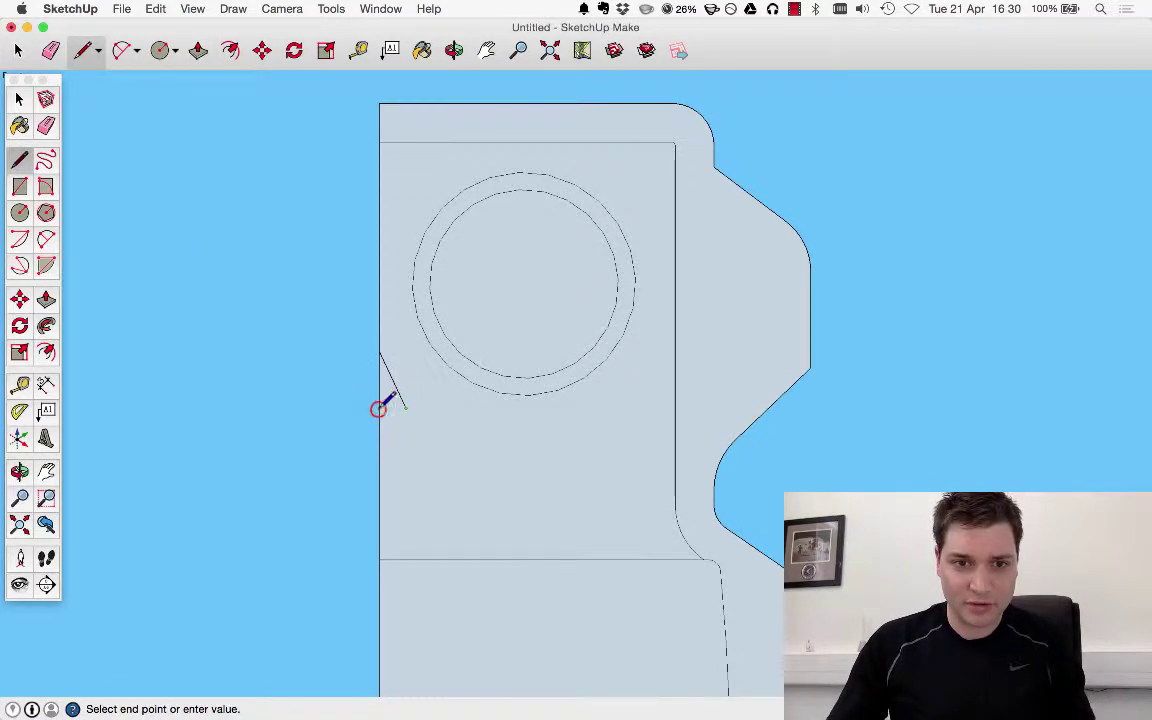
key("Escape")
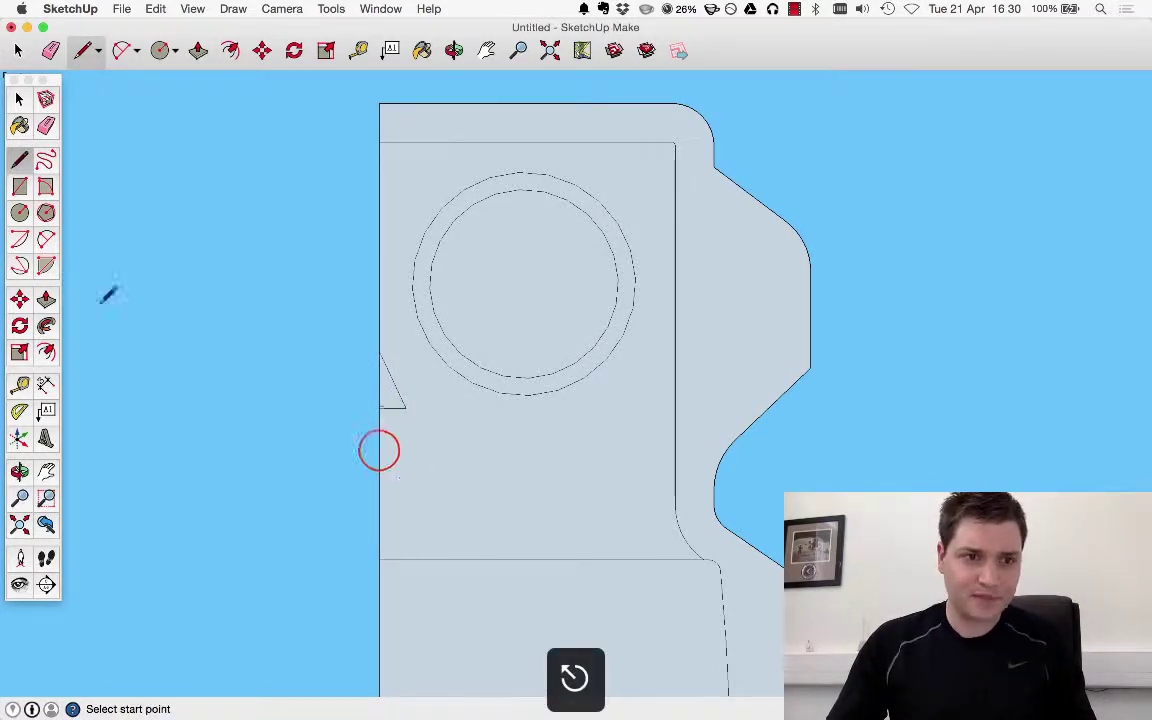
Draw a thin, slightly tapered bar from the centre-axis edge across the cavity, between the ring and the horizontal line beneath it.
left_click(380, 450)
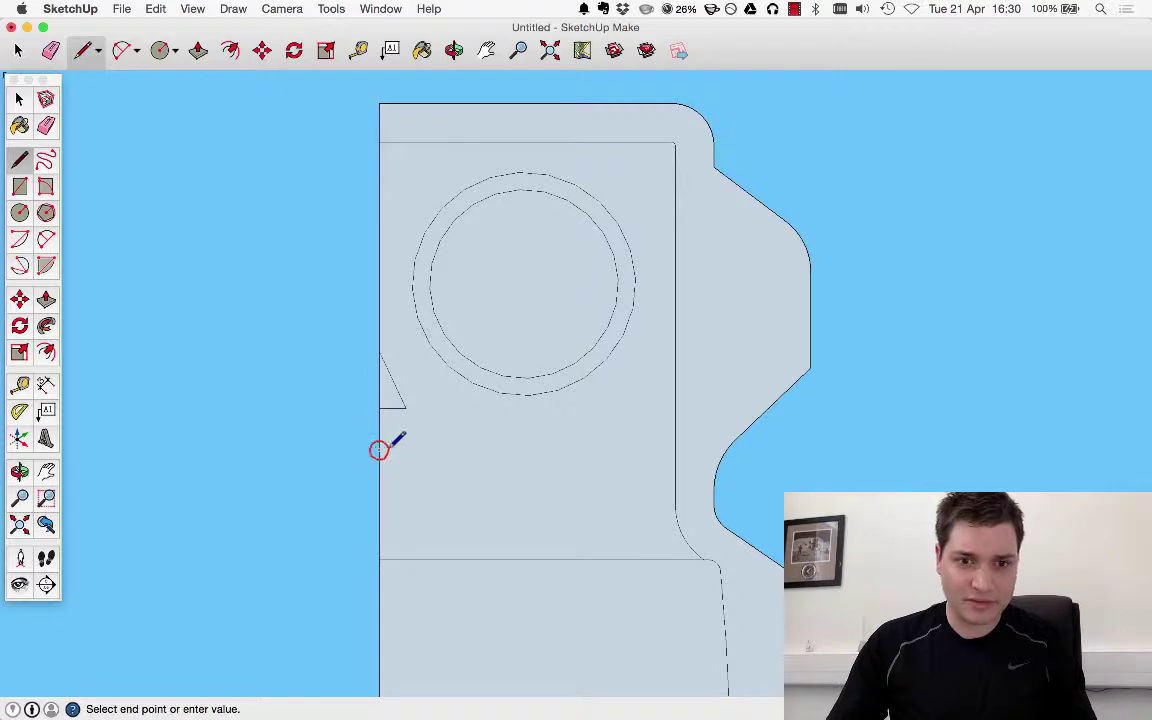
left_click(587, 451)
left_click(587, 482)
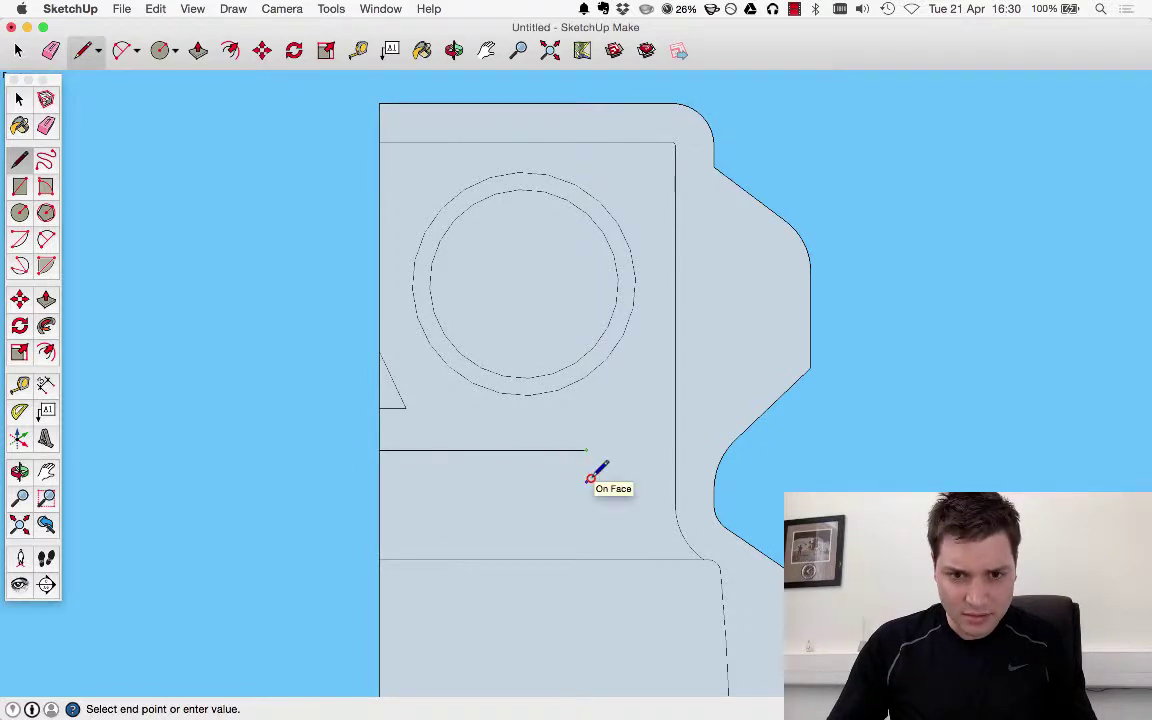
left_click(380, 487)
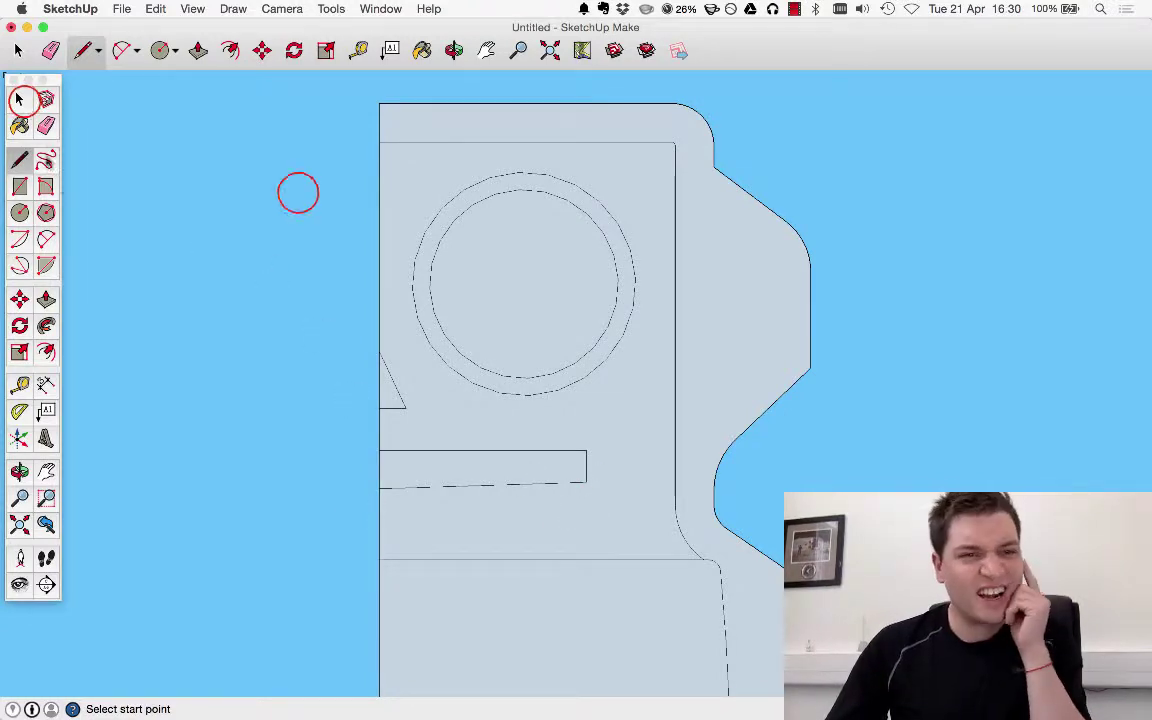
key("space")
scroll(378, 388, "down", 2)
scroll(446, 390, "down", 2)
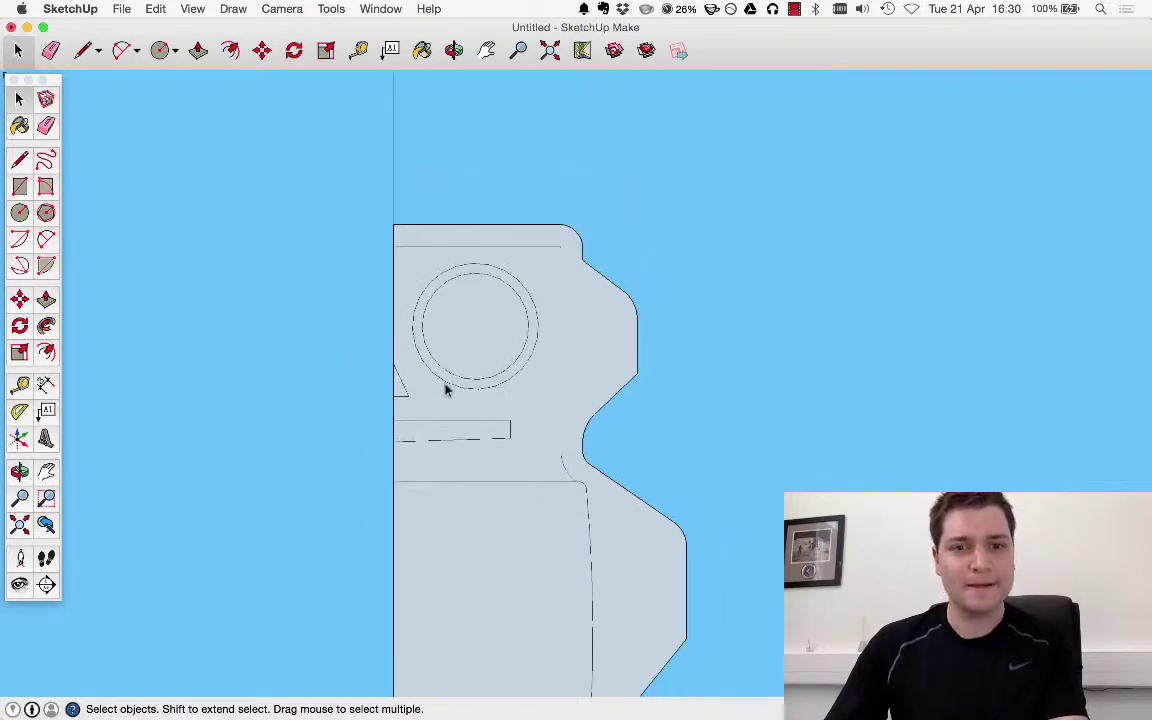
scroll(605, 332, "down", 3)
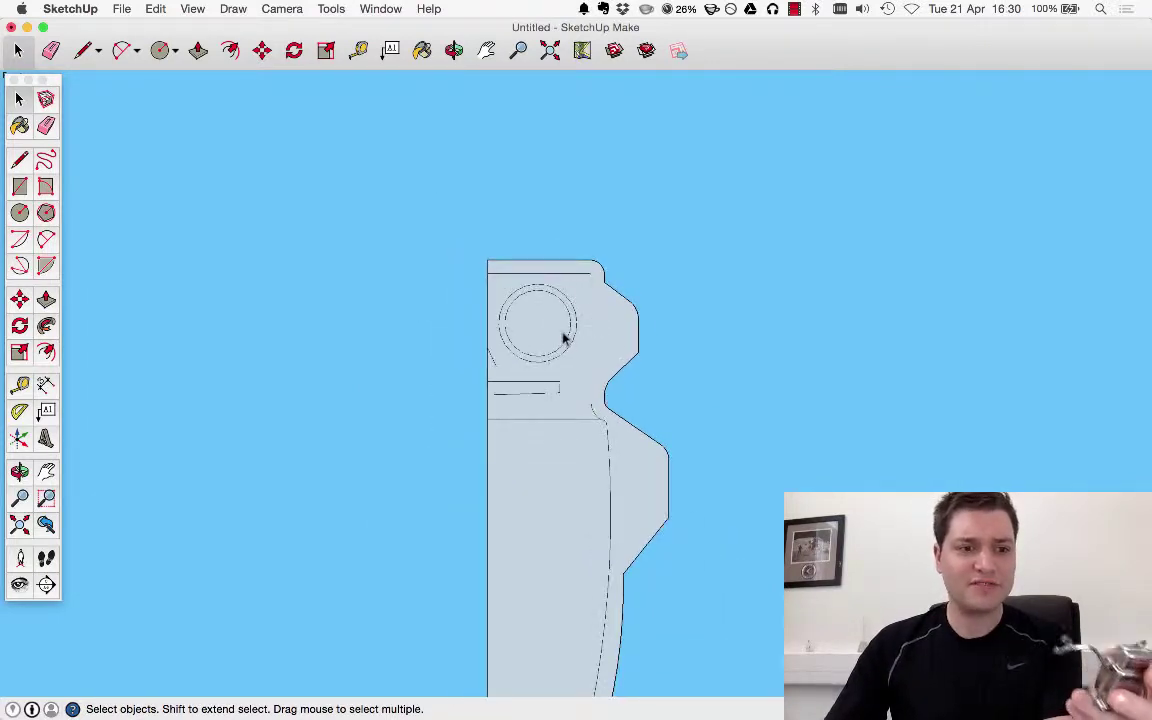
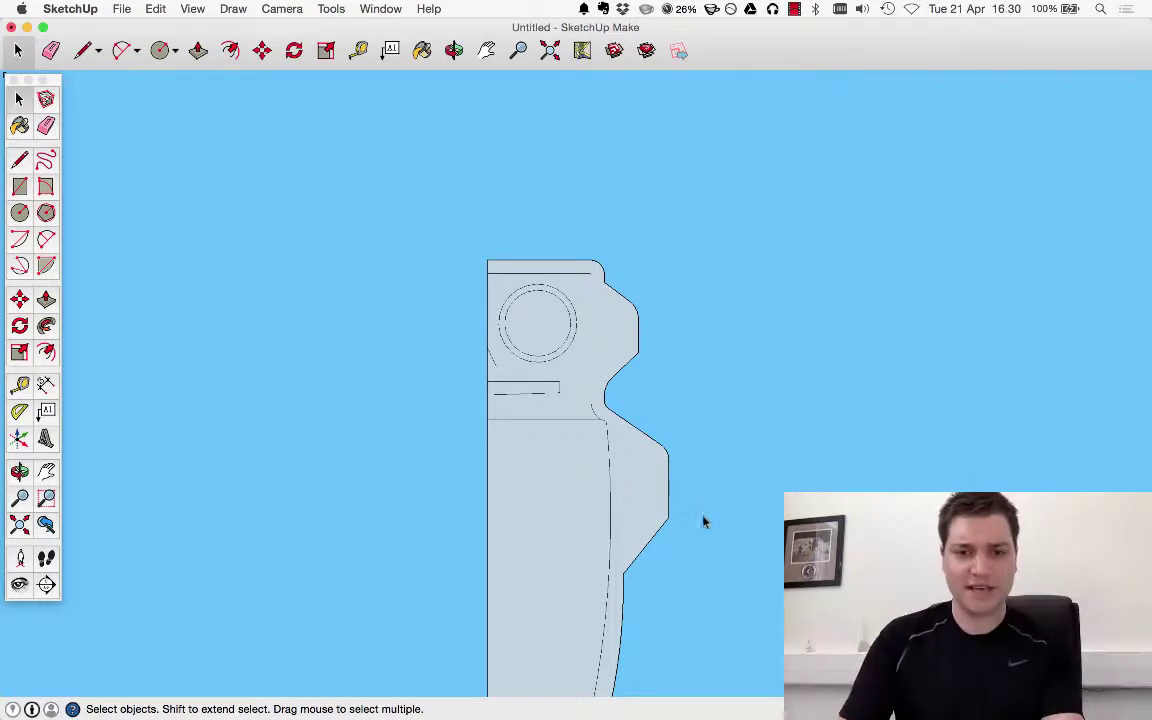
Draw a small circle in the profile's lower side lobe and delete its face to leave a hole.
scroll(702, 522, "up", 2)
left_click(19, 212)
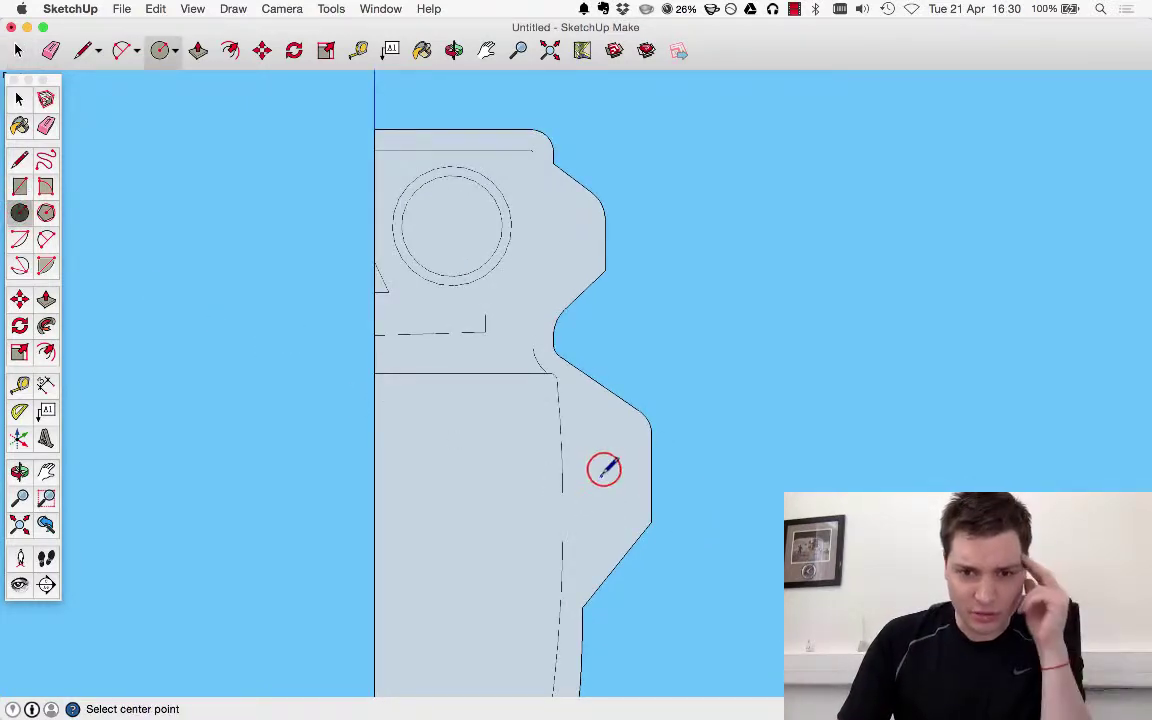
left_click(603, 445)
left_click(603, 445)
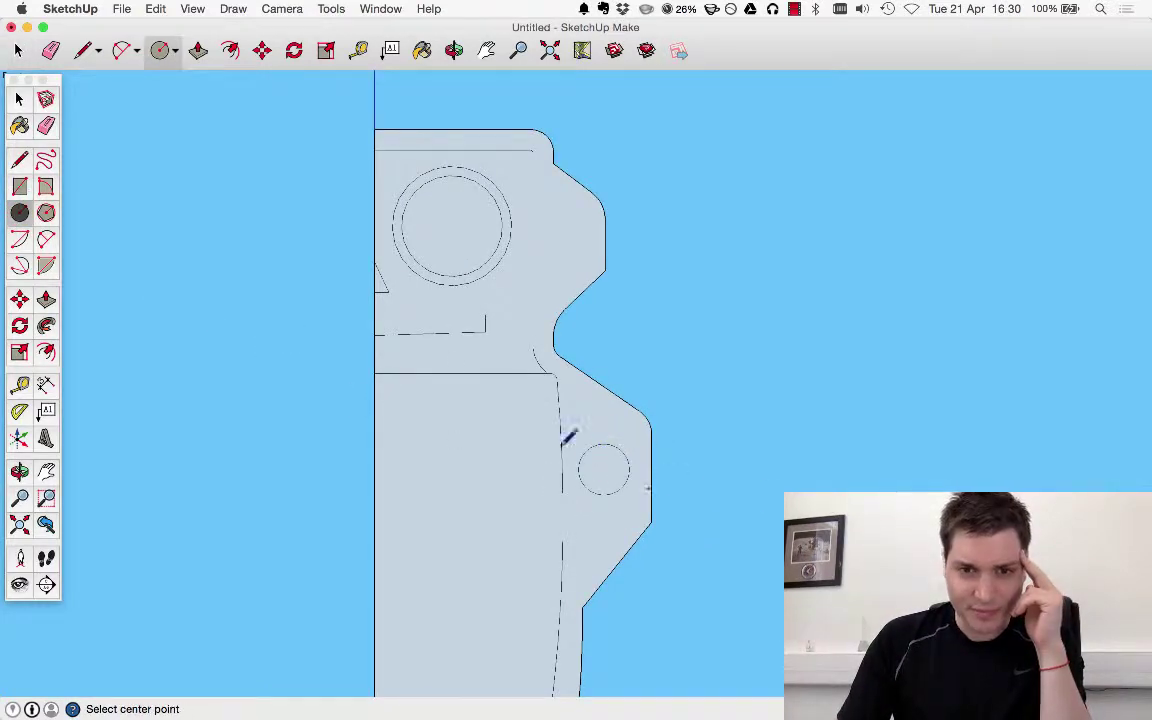
left_click(21, 101)
left_click(598, 457)
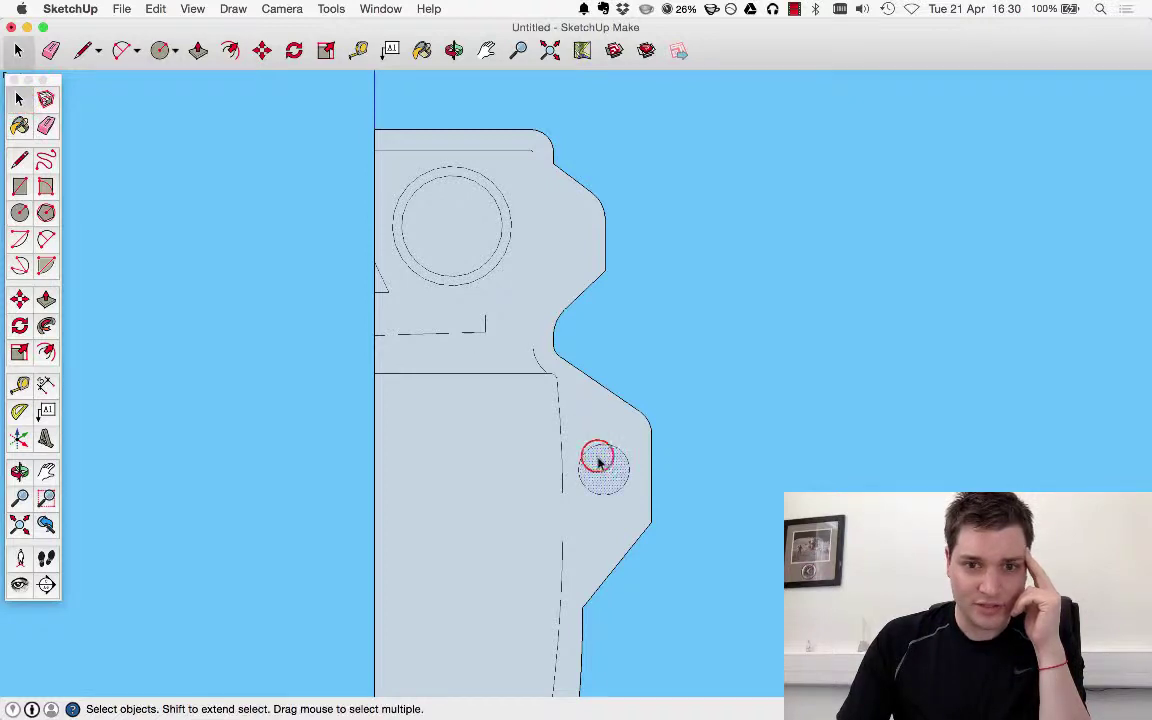
key("Delete")
Inspect the profile and its new hole from behind, and return to the standard Front view.
key("o")
left_click_drag(604, 478, 150, 480)
middle_click_drag(3, 443, 612, 280)
left_click(289, 8)
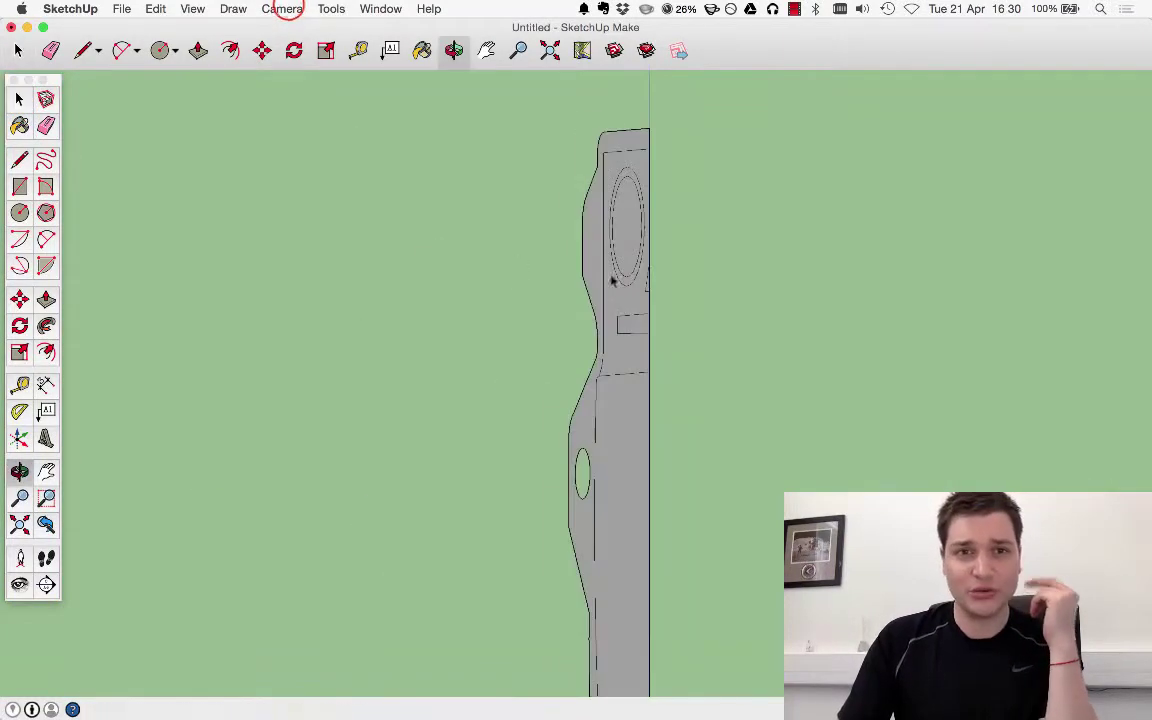
left_click(284, 9)
mouse_move(400, 58)
left_click(466, 89)
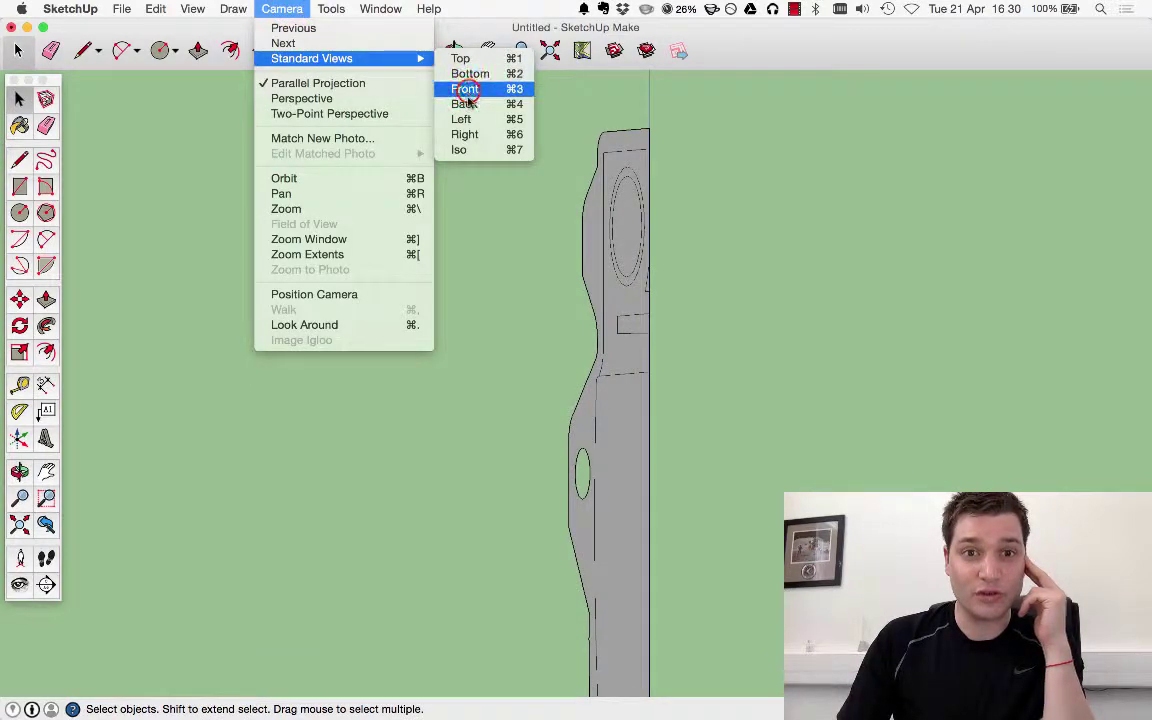
scroll(769, 208, "down", 6)
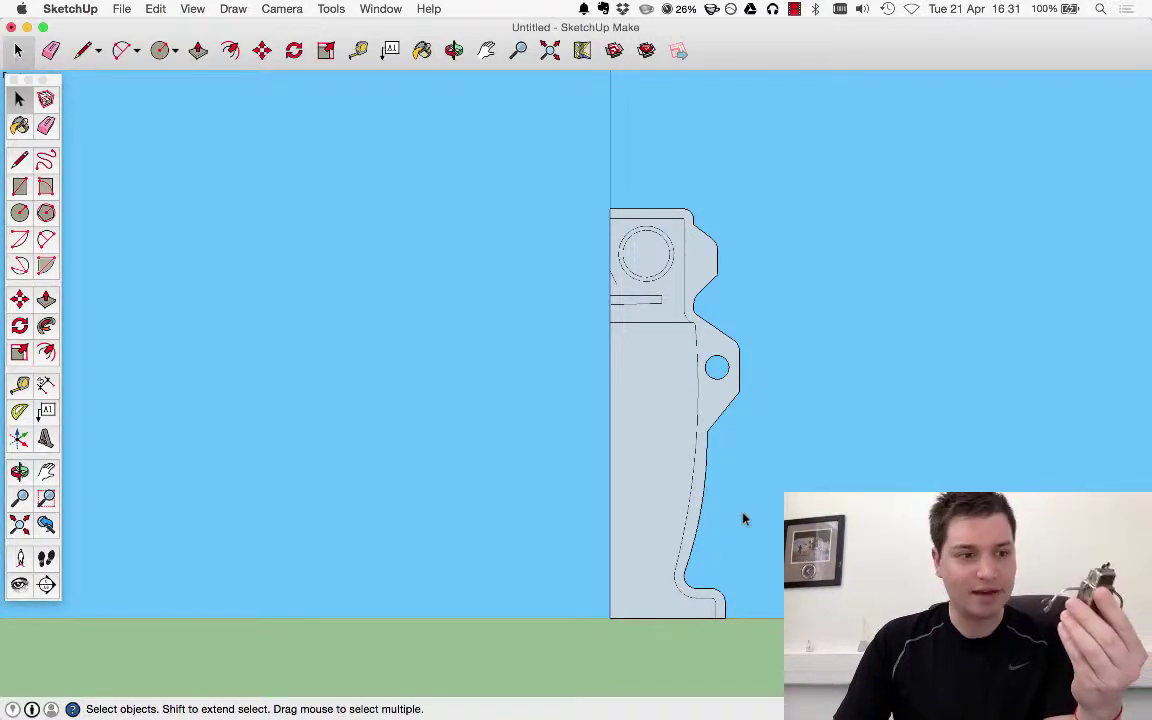
Draw a horizontal line from the inner curve's narrowest point above the foot across to the centre-axis edge.
scroll(712, 607, "up", 2)
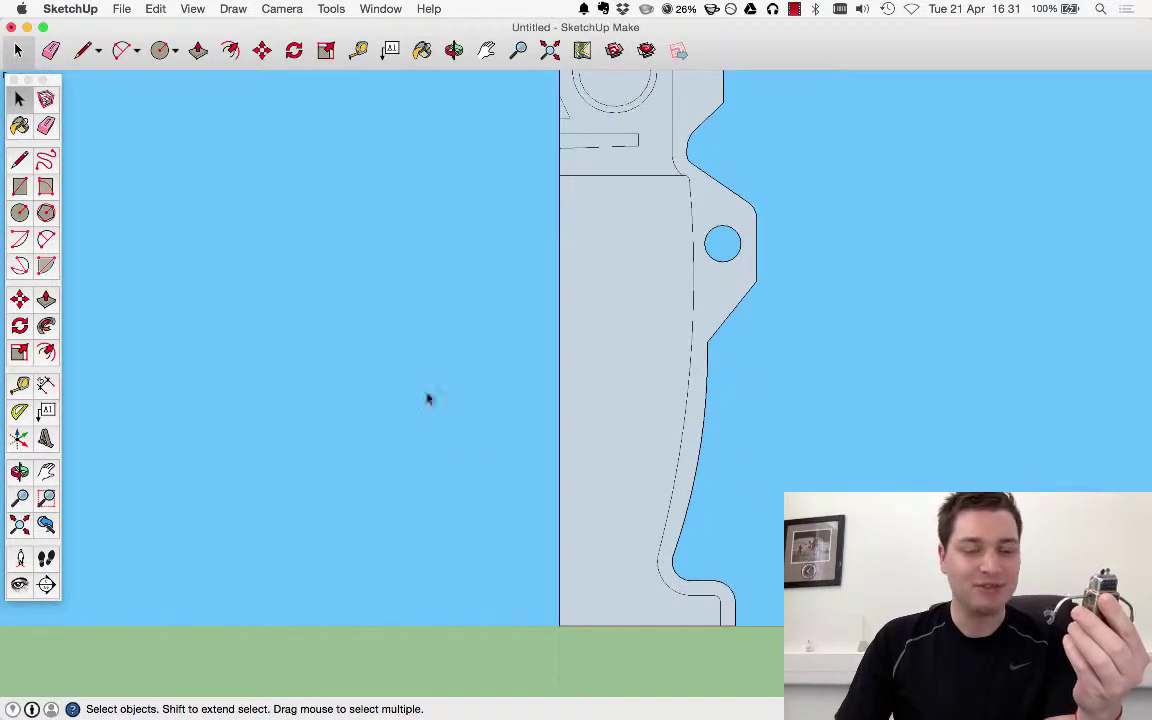
left_click(20, 160)
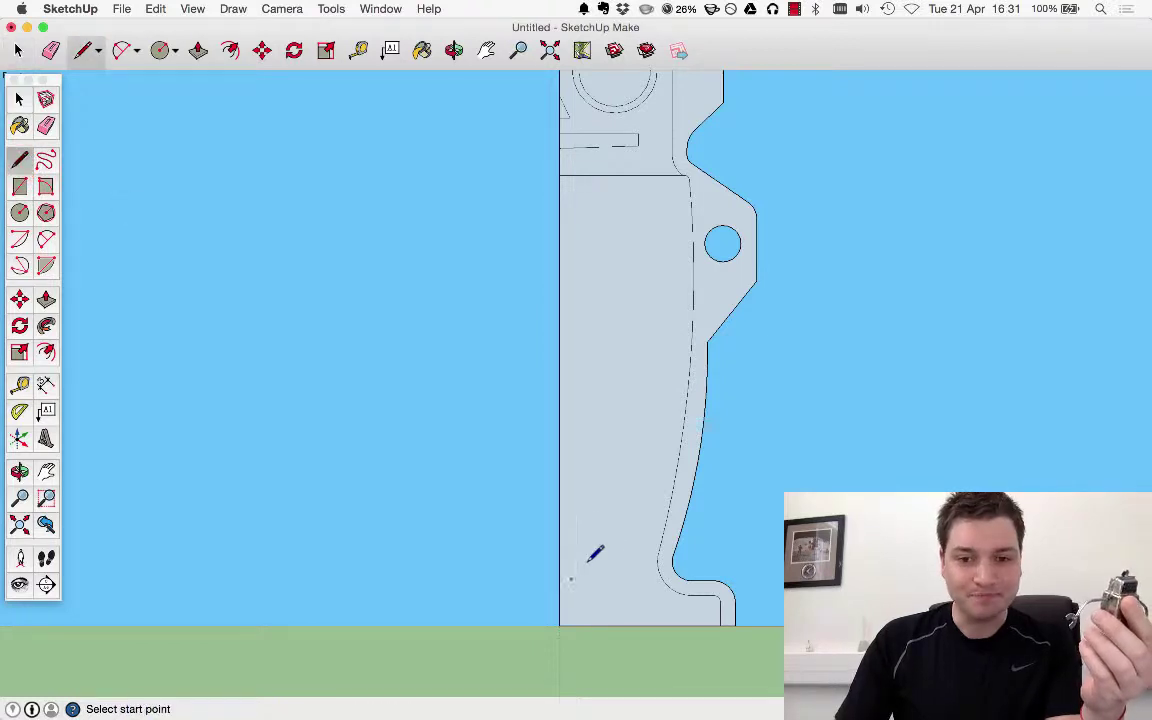
scroll(662, 558, "up", 2)
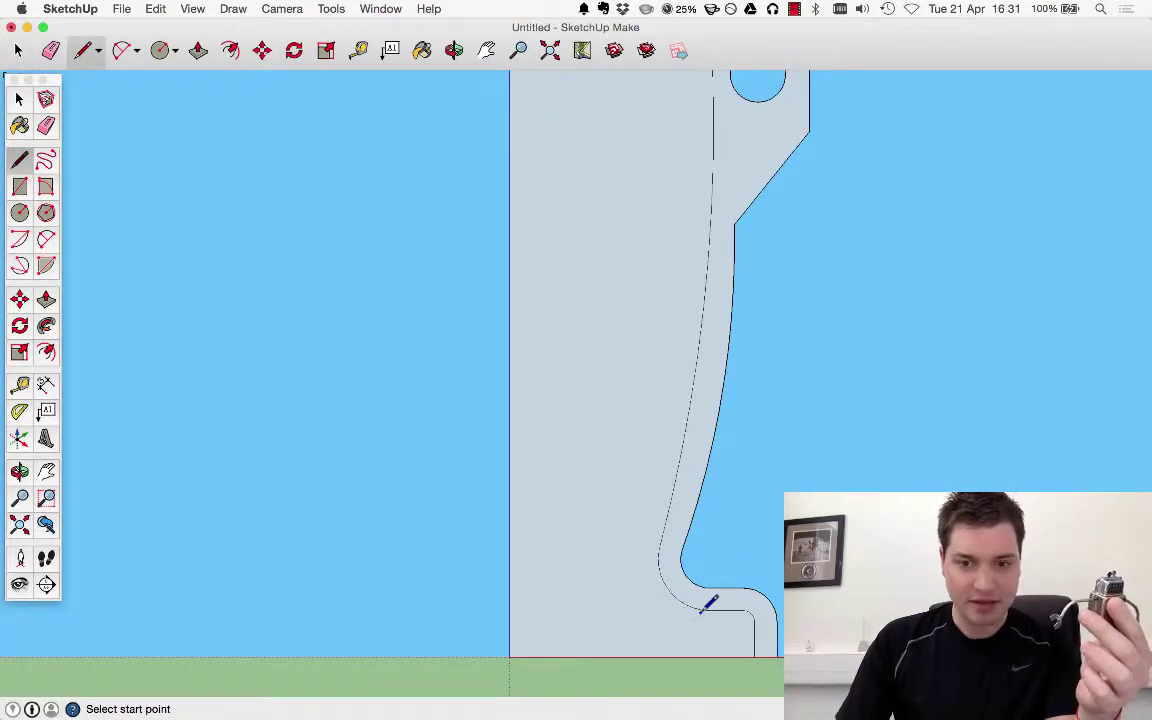
left_click(658, 556)
left_click(507, 558)
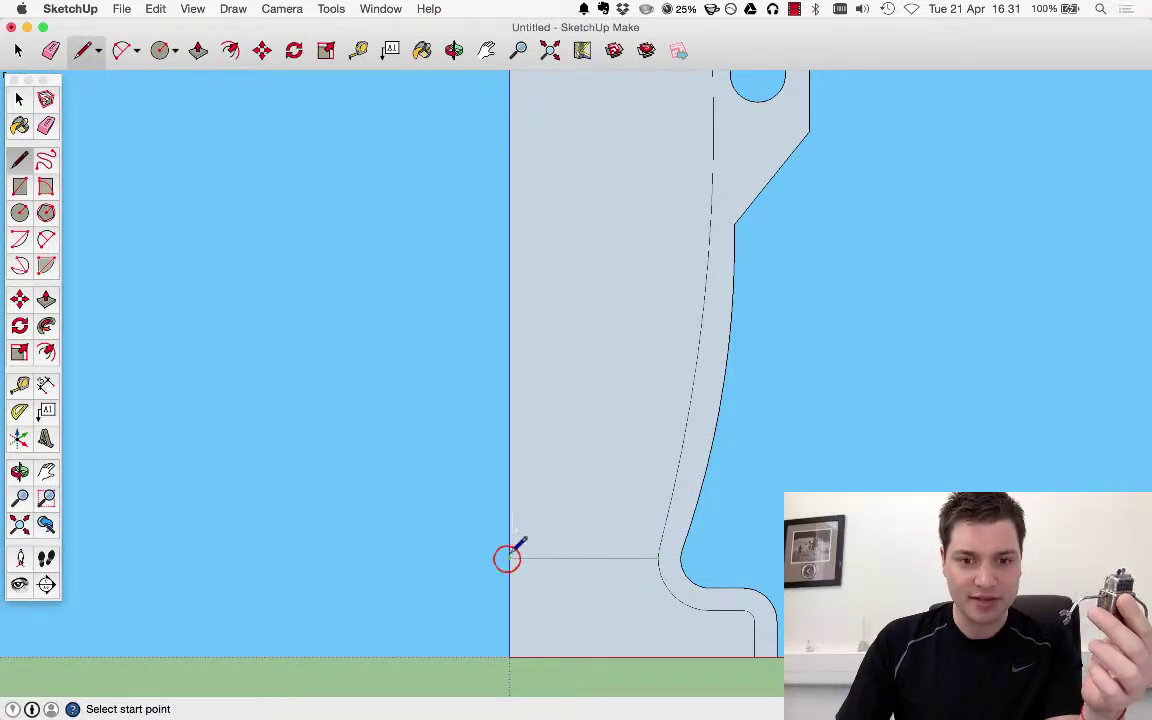
Round the corner between the inner curve and the new horizontal line with an arc, and erase the curve's leftover piece beyond it.
left_click(46, 238)
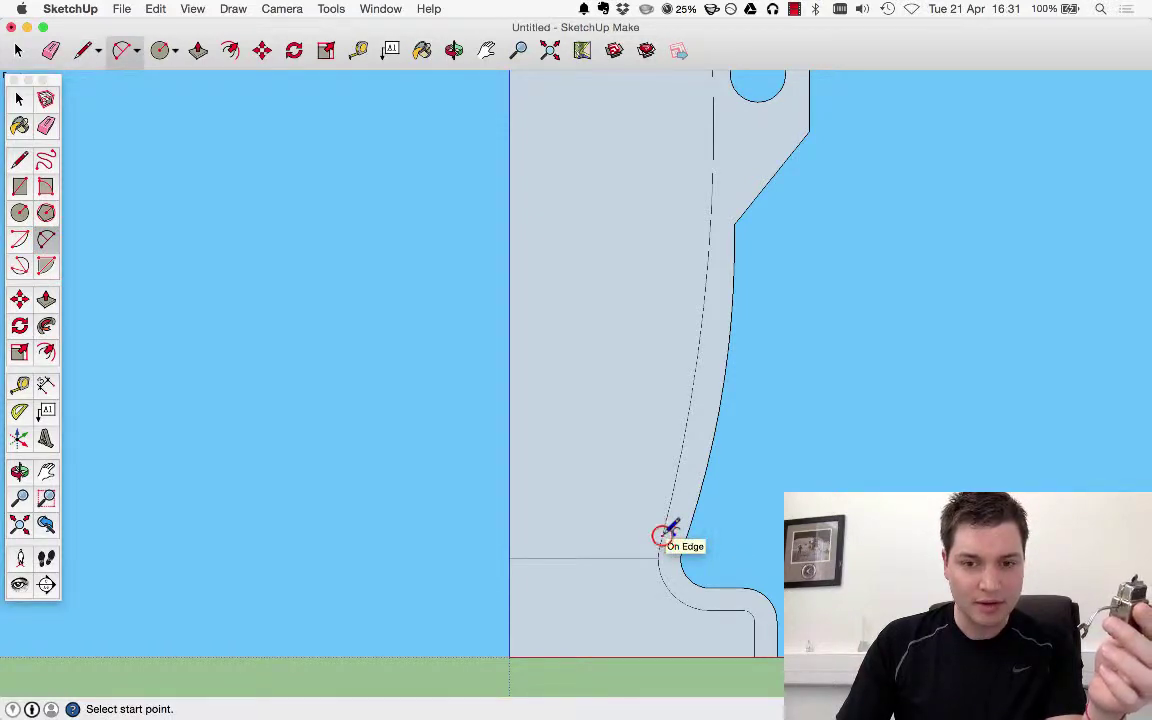
left_click(662, 535)
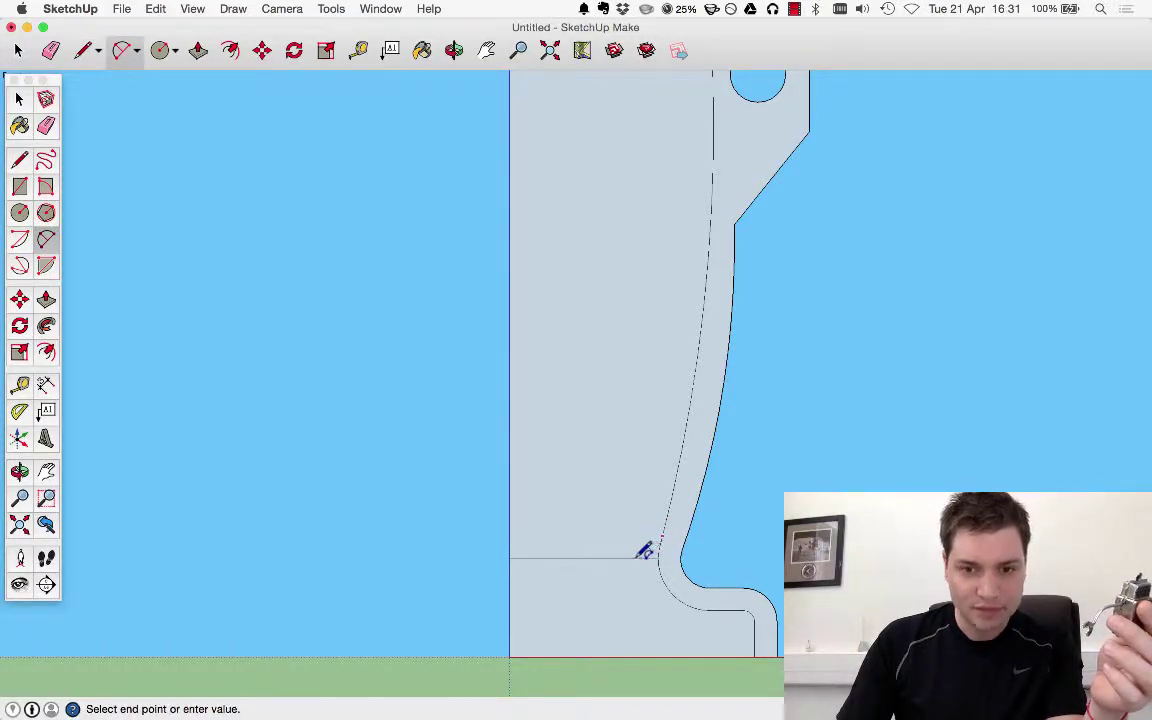
left_click(638, 557)
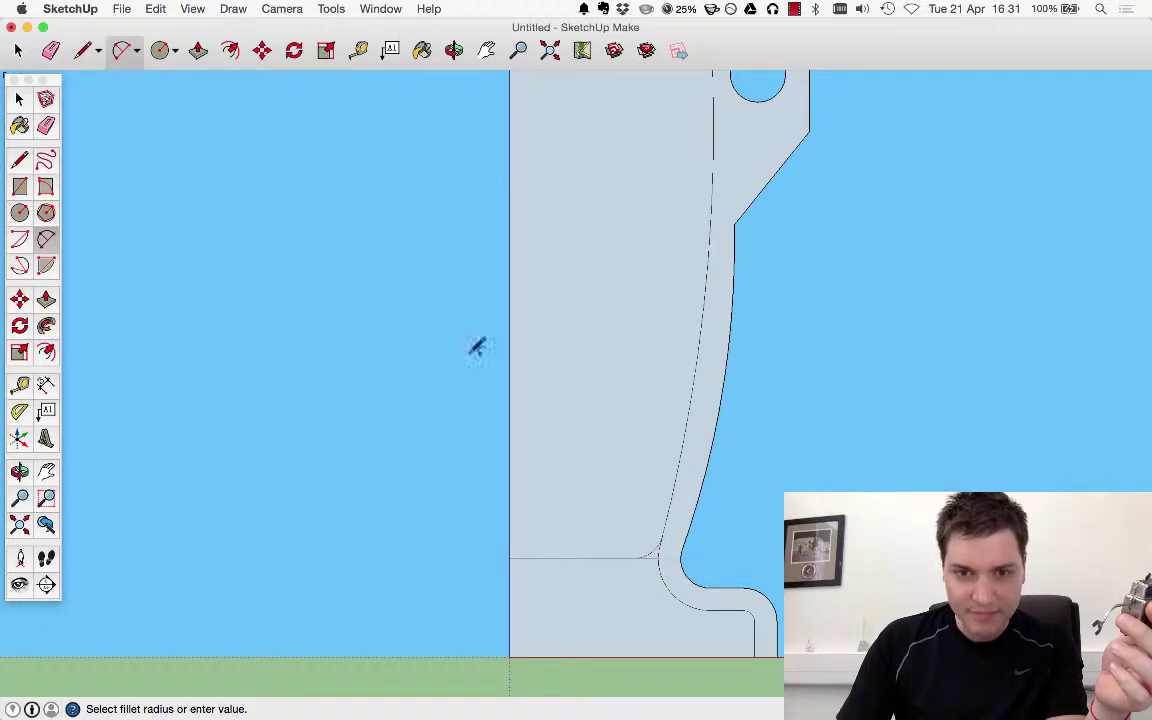
scroll(707, 604, "up", 5)
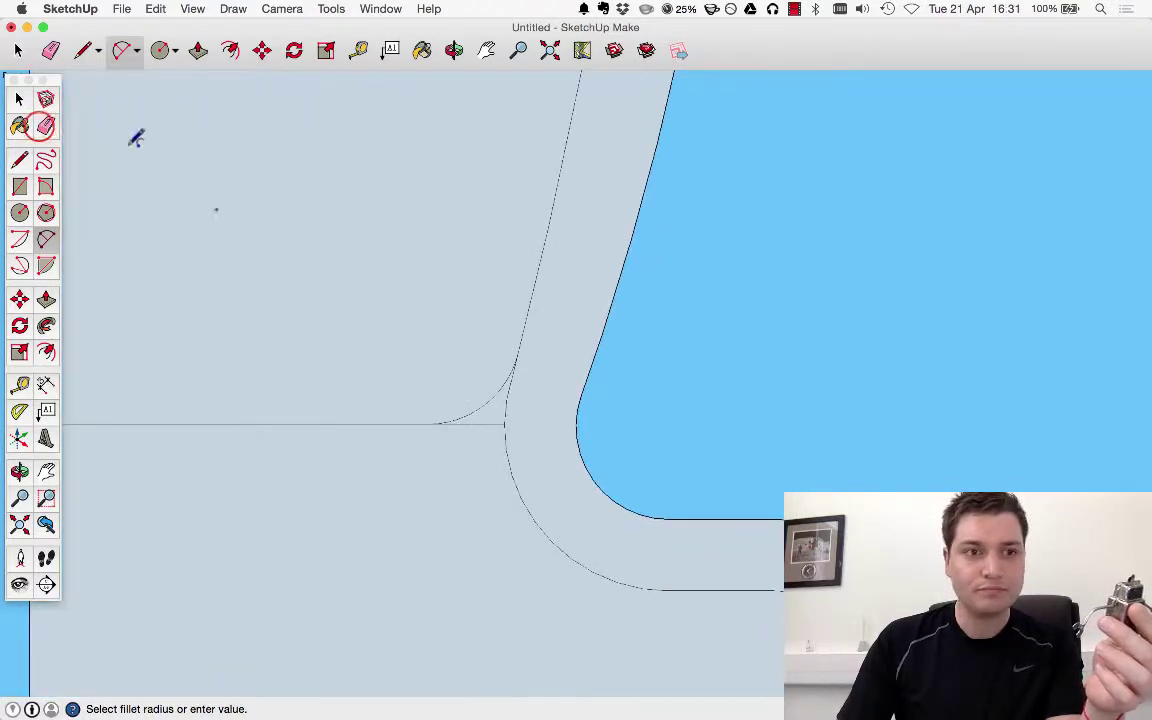
key("e")
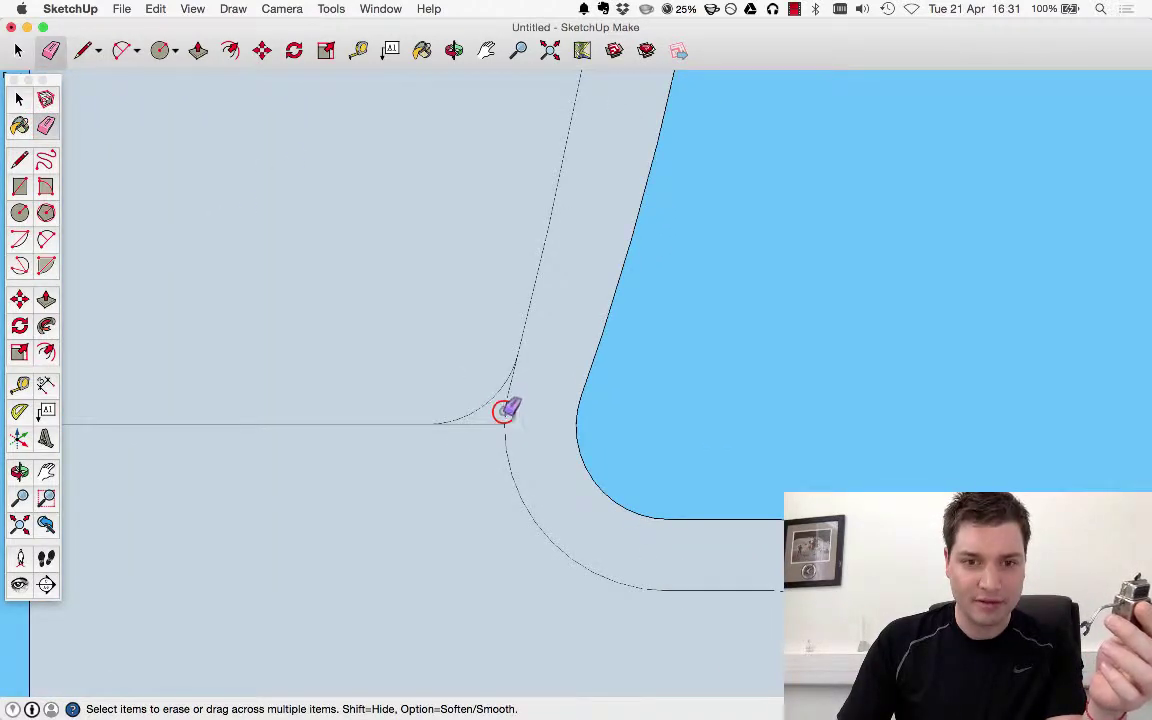
scroll(515, 377, "up", 4)
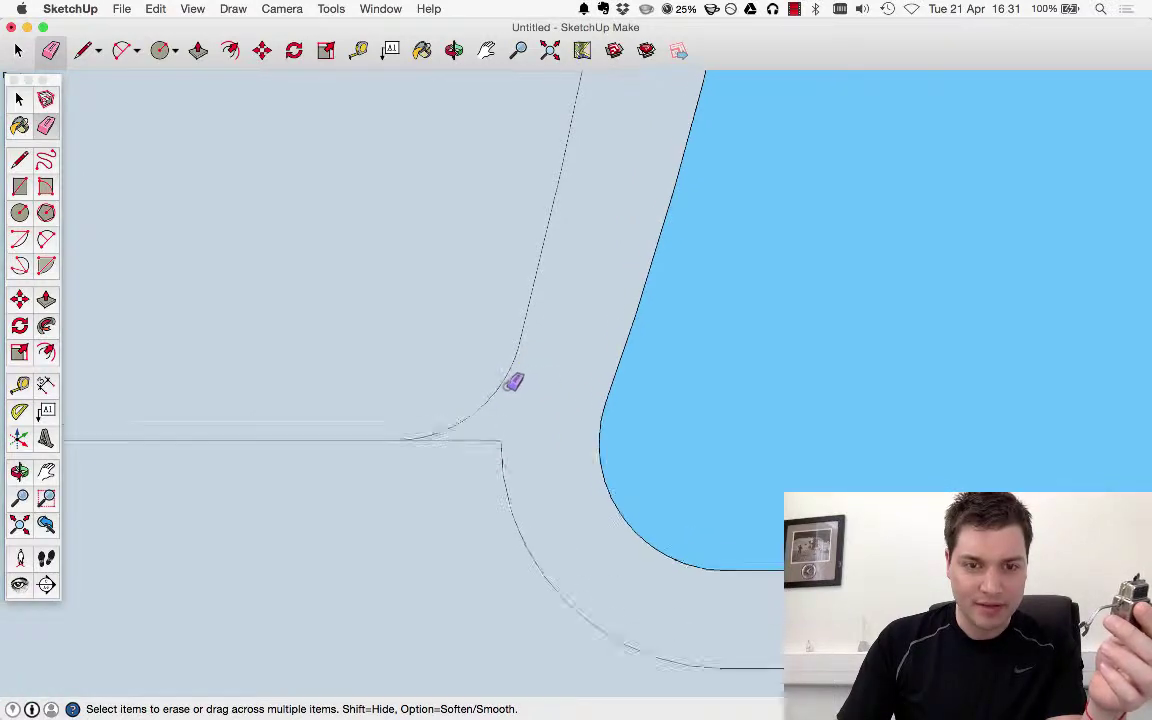
Erase the curved inner edge beneath the horizontal line, keeping the foot's straight inner top edge.
scroll(431, 310, "down", 4)
scroll(381, 283, "down", 4)
scroll(386, 277, "down", 2)
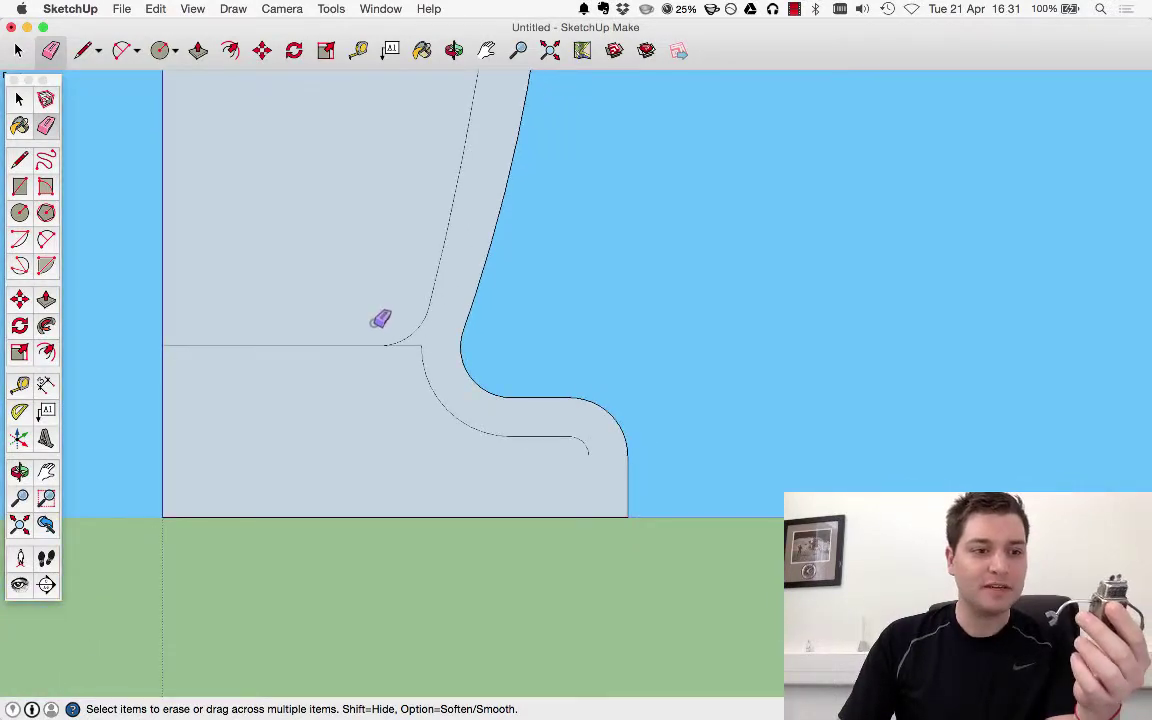
scroll(380, 319, "up", 2)
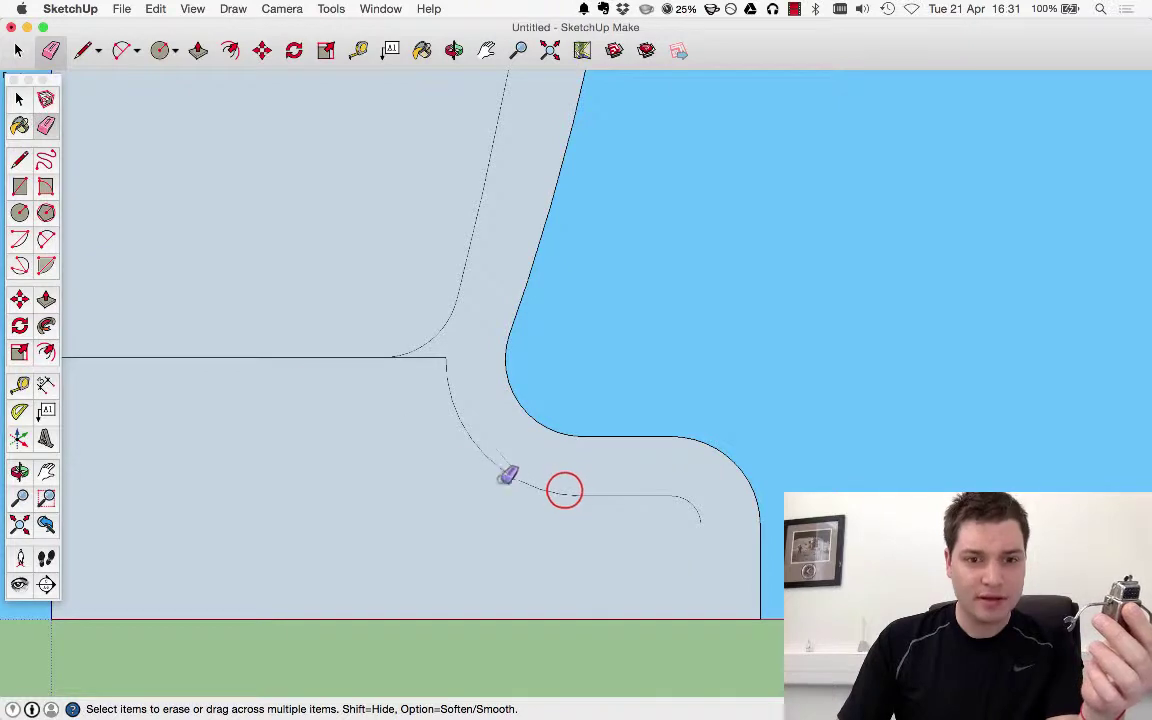
mouse_move(506, 476)
left_mouse_down()
mouse_move(501, 450)
mouse_move(583, 488)
mouse_move(655, 488)
left_mouse_up()
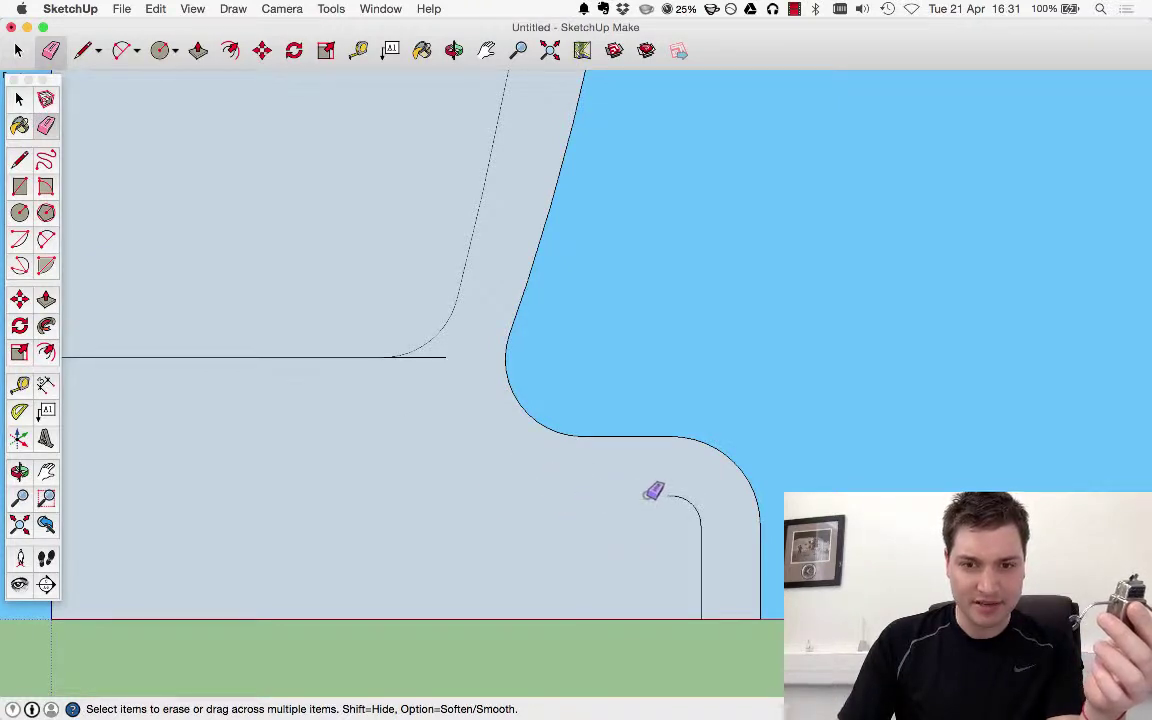
key("super+z")
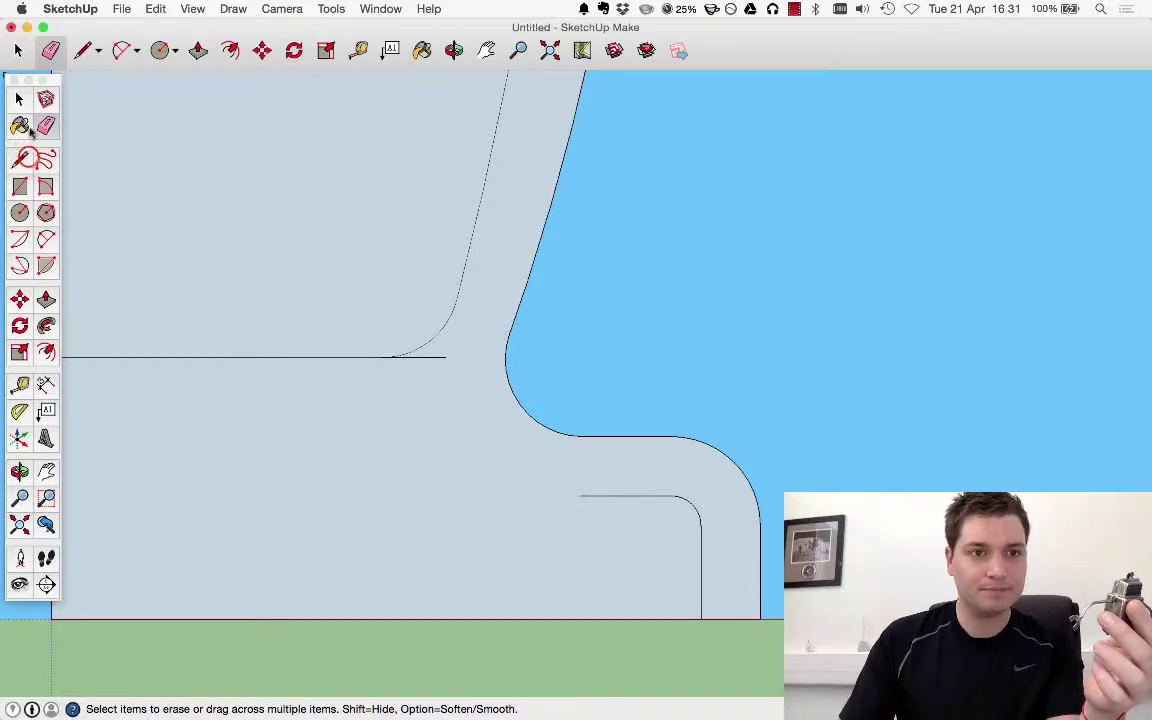
Extend the foot's inner top edge horizontally to the centre-axis edge.
left_click(19, 160)
left_click(581, 495)
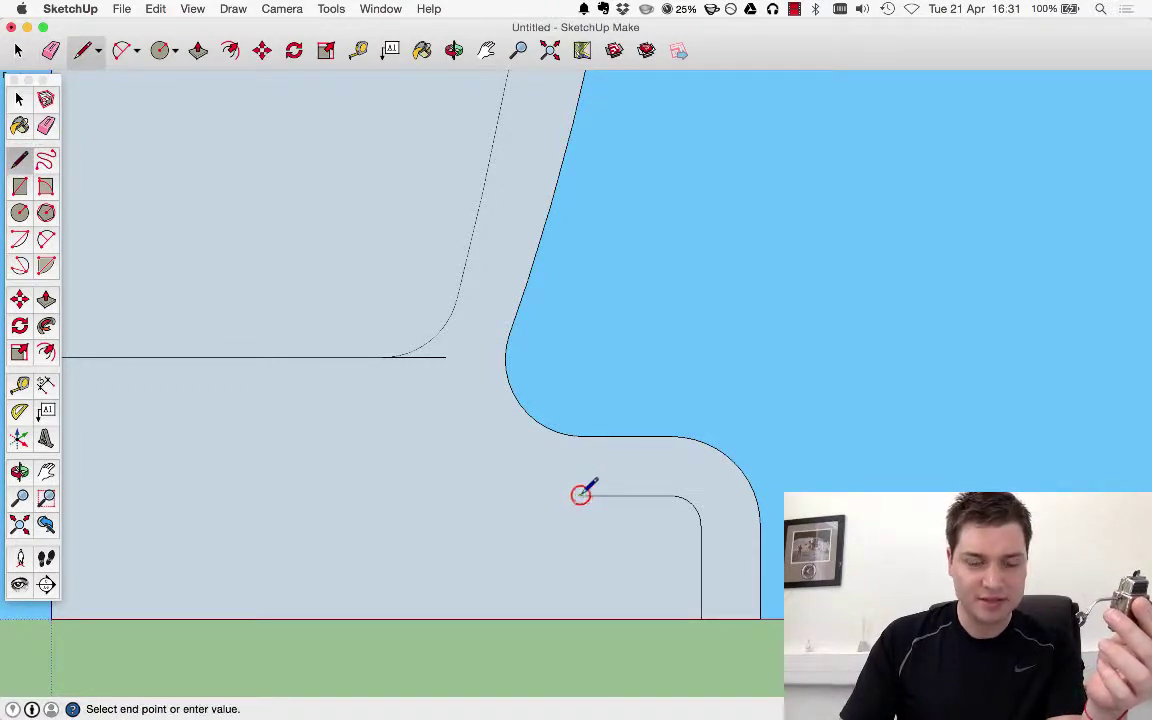
scroll(648, 470, "down", 3)
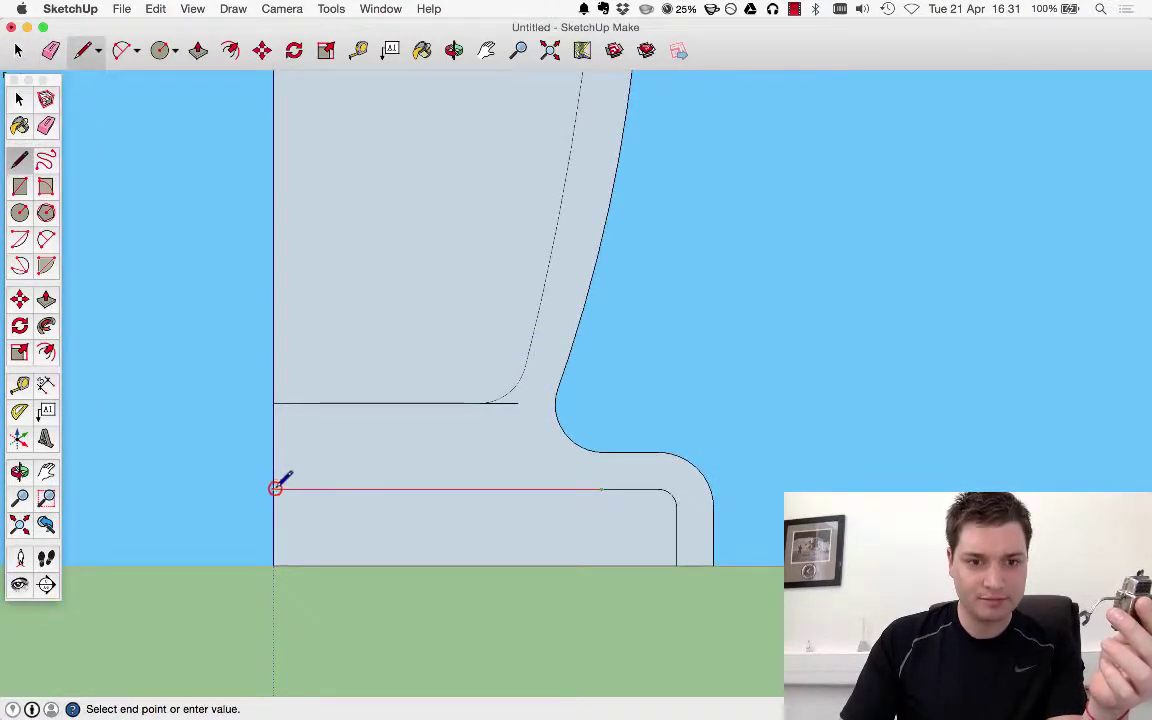
left_click(276, 488)
Erase the upper horizontal line's stub beyond the fillet and draw a vertical line from its outer end down to the foot's inner top edge.
scroll(510, 418, "up", 3)
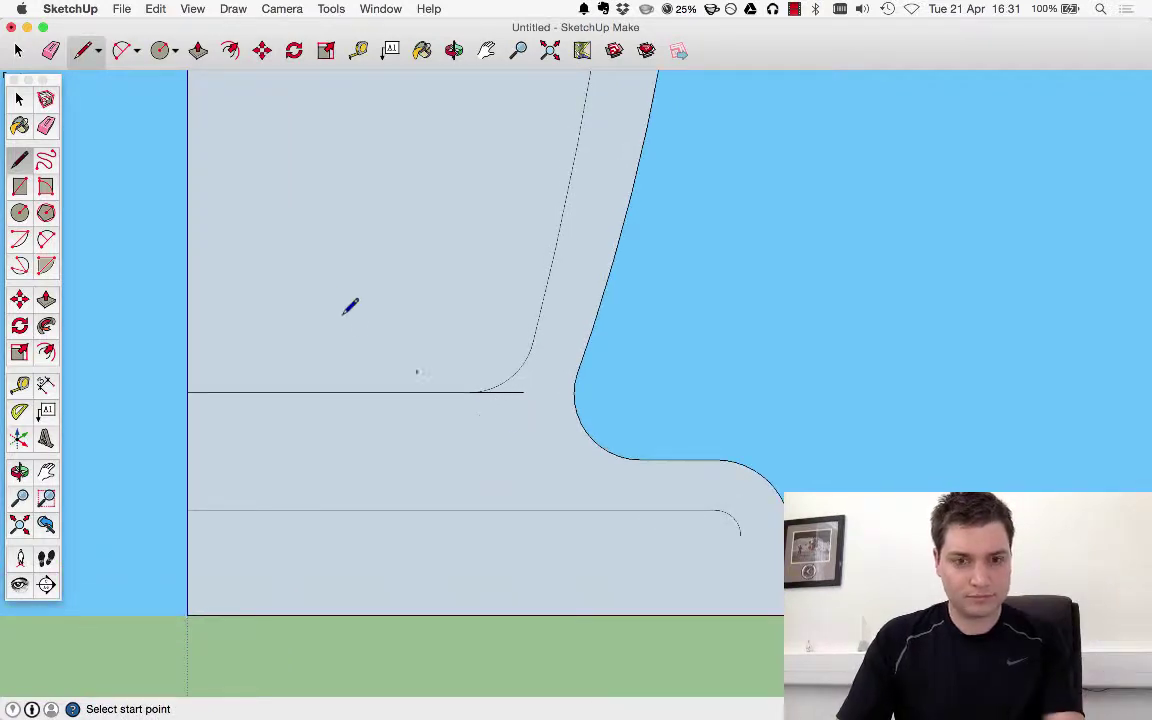
left_click(46, 125)
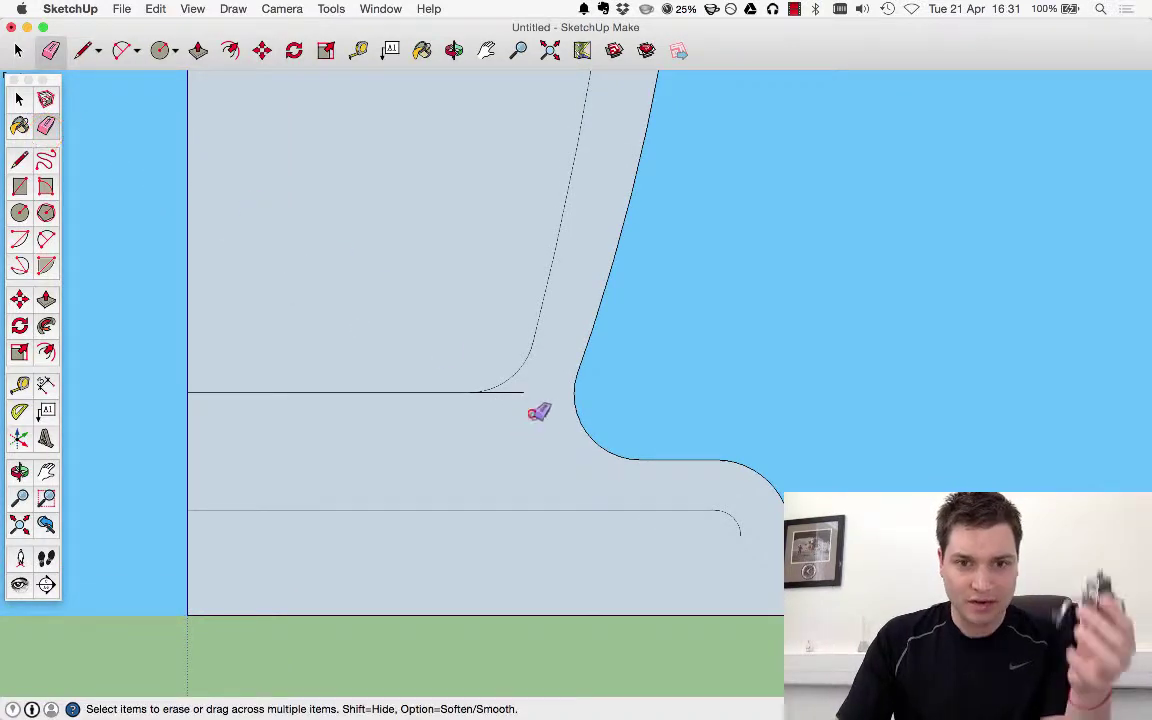
left_click(515, 392)
left_click(19, 160)
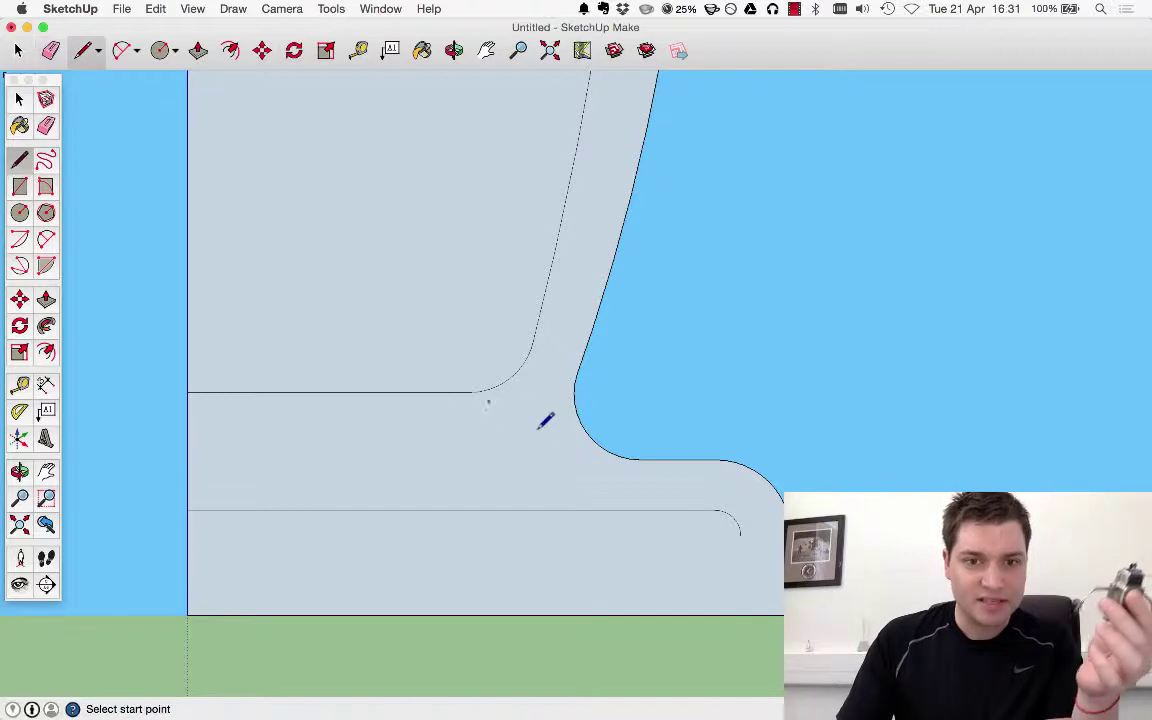
left_click(465, 392)
left_click(463, 510)
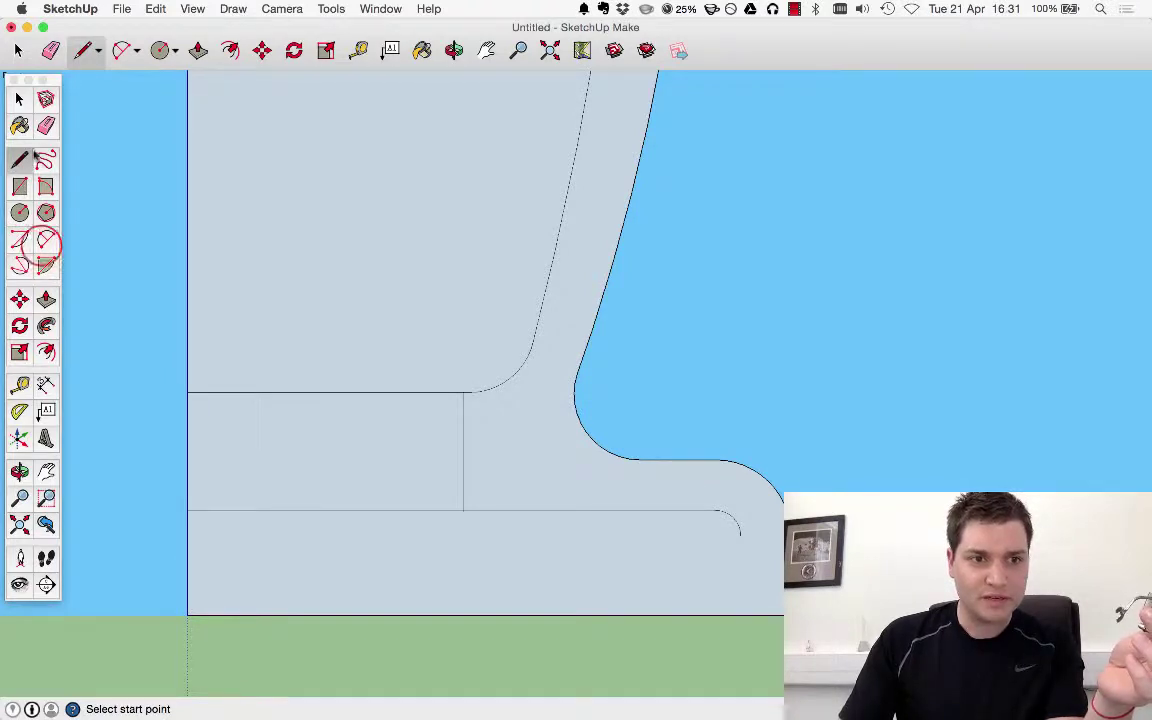
Round the outer corner where the vertical line meets the foot's inner top edge, and erase the vertical leftover below the arc.
left_click(45, 240)
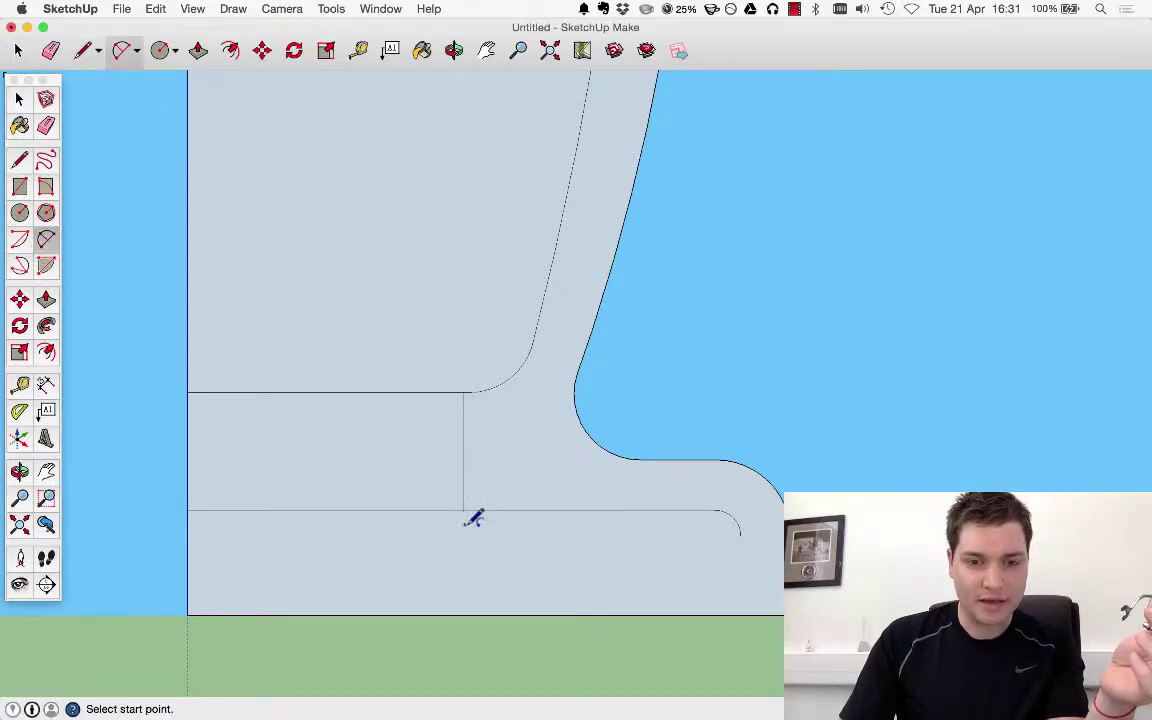
left_click(464, 464)
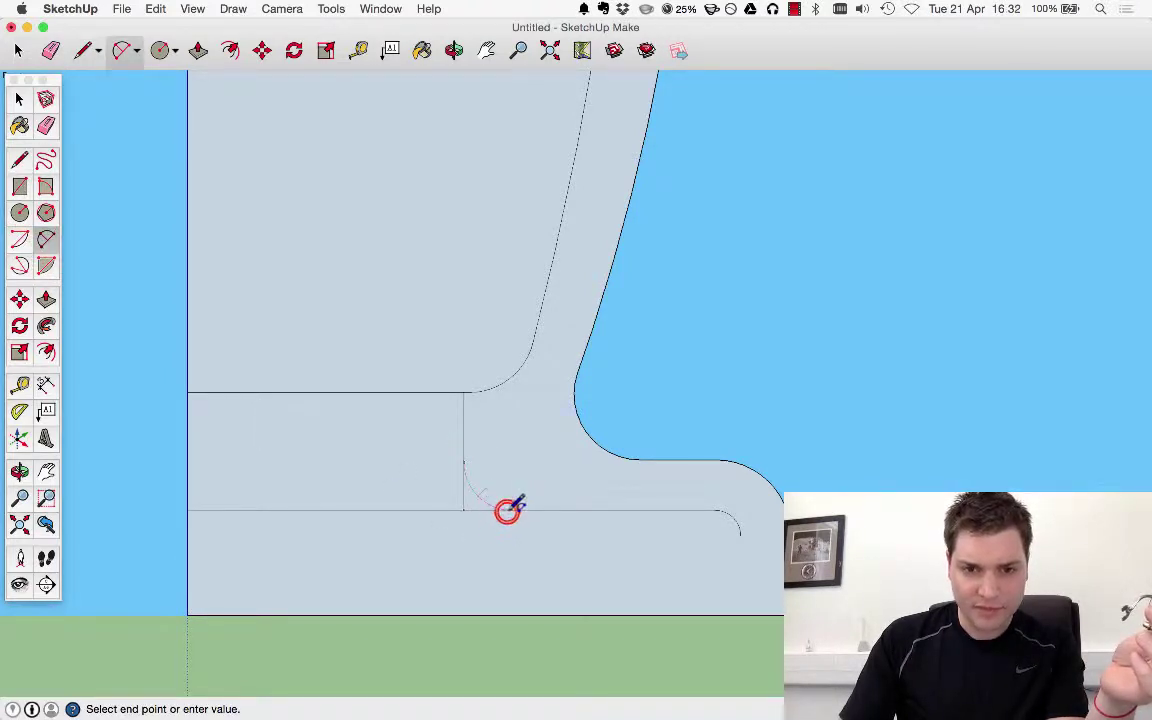
left_click(507, 511)
left_click(526, 489)
key("e")
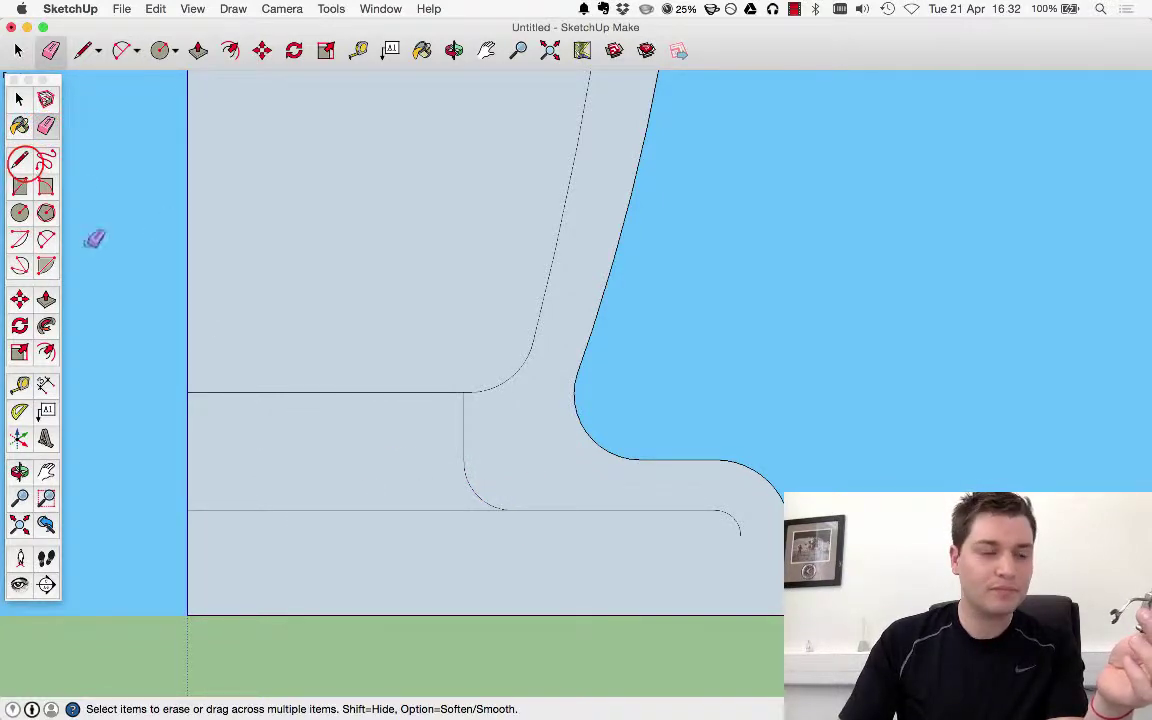
key("l")
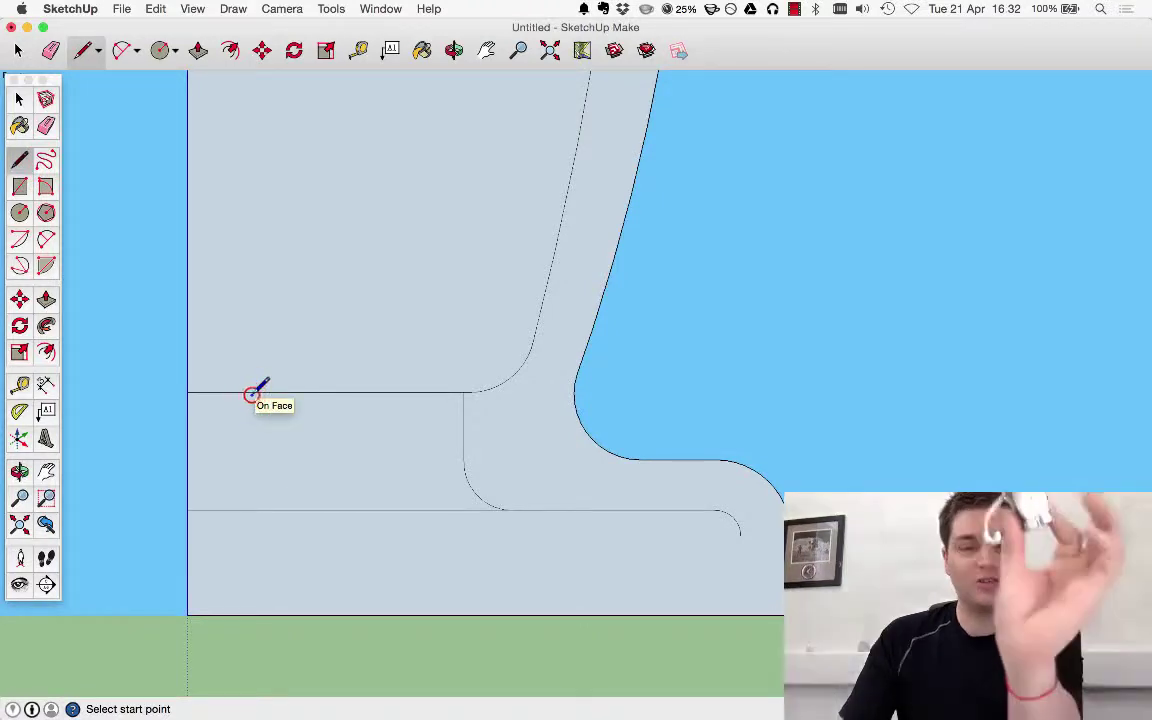
left_click(252, 393)
left_click(250, 509)
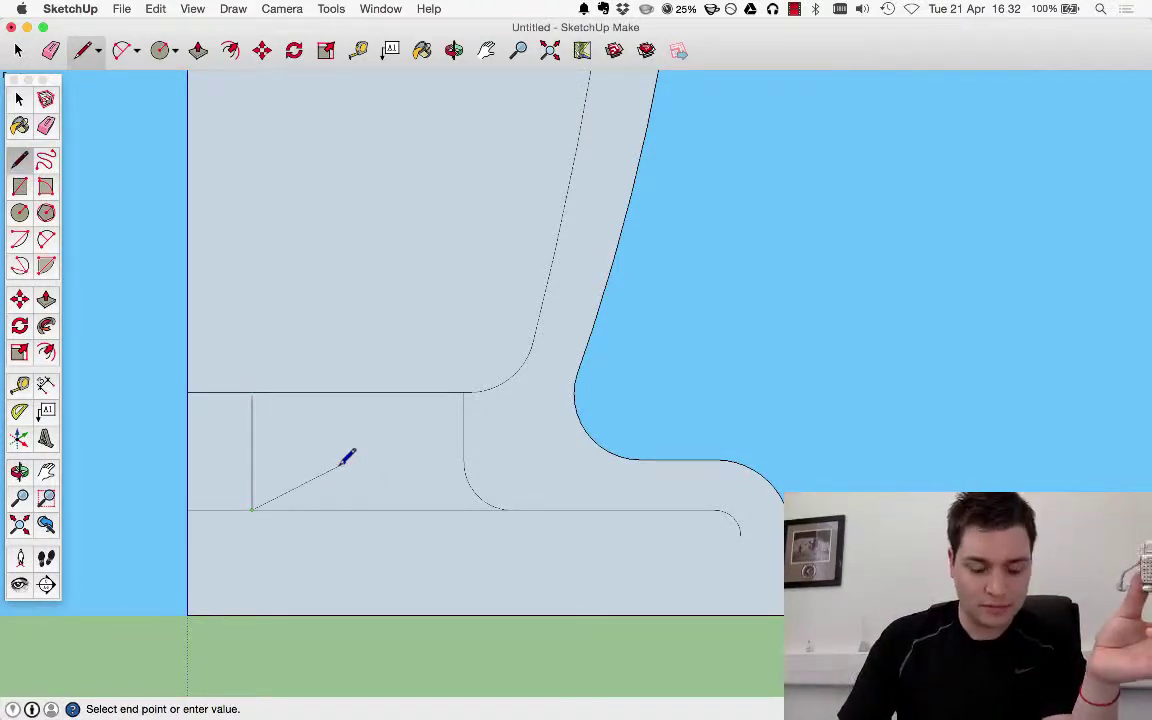
key("super+z")
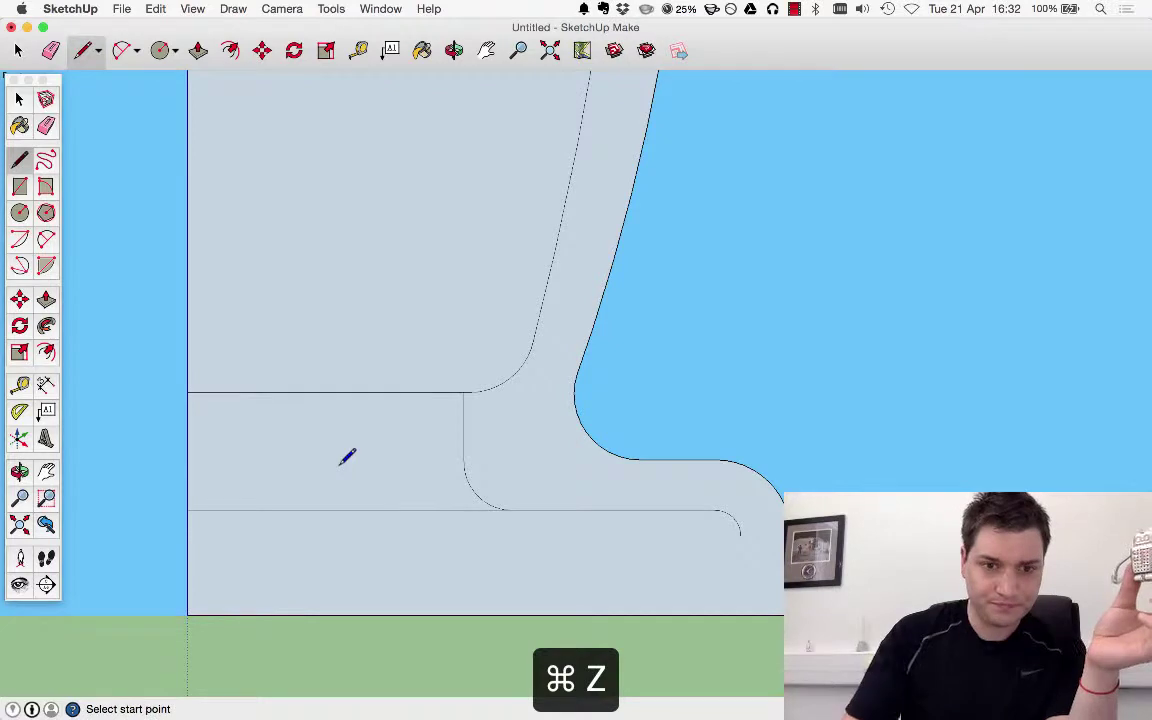
Draw the leg's inner vertical line and, halfway to the centre axis, the foot's inner vertical line to the base, erasing the foot-top stub beyond it.
left_click(275, 393)
left_click(275, 509)
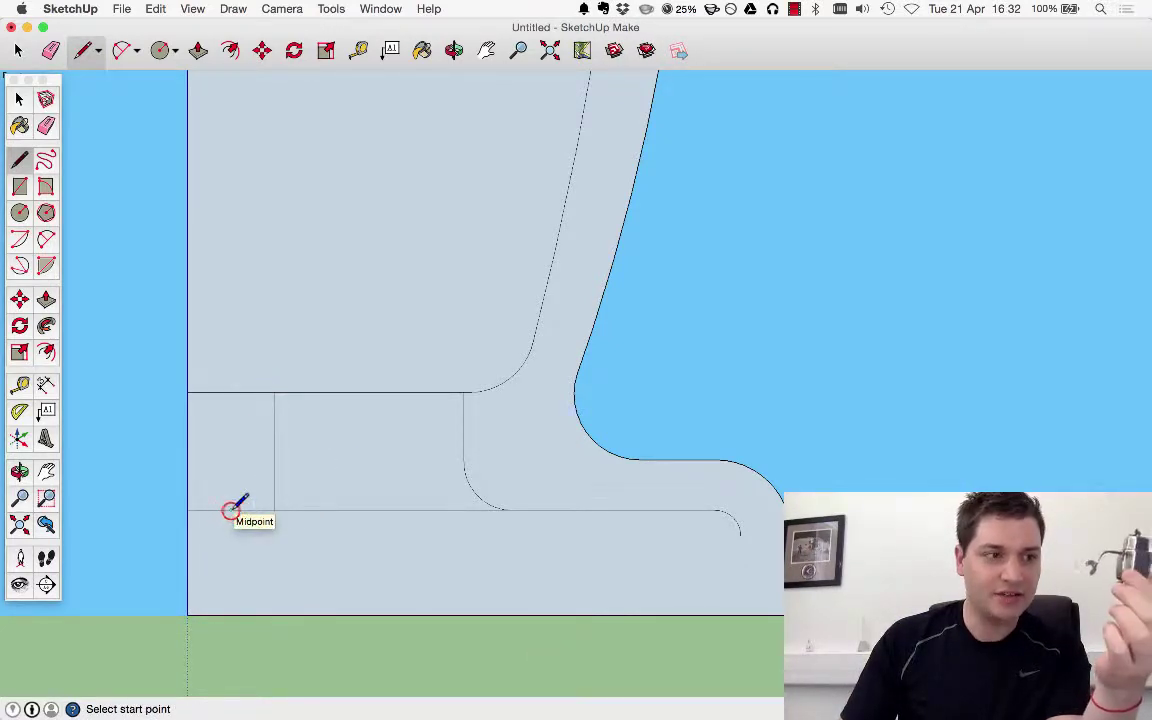
left_click(231, 510)
left_click(231, 615)
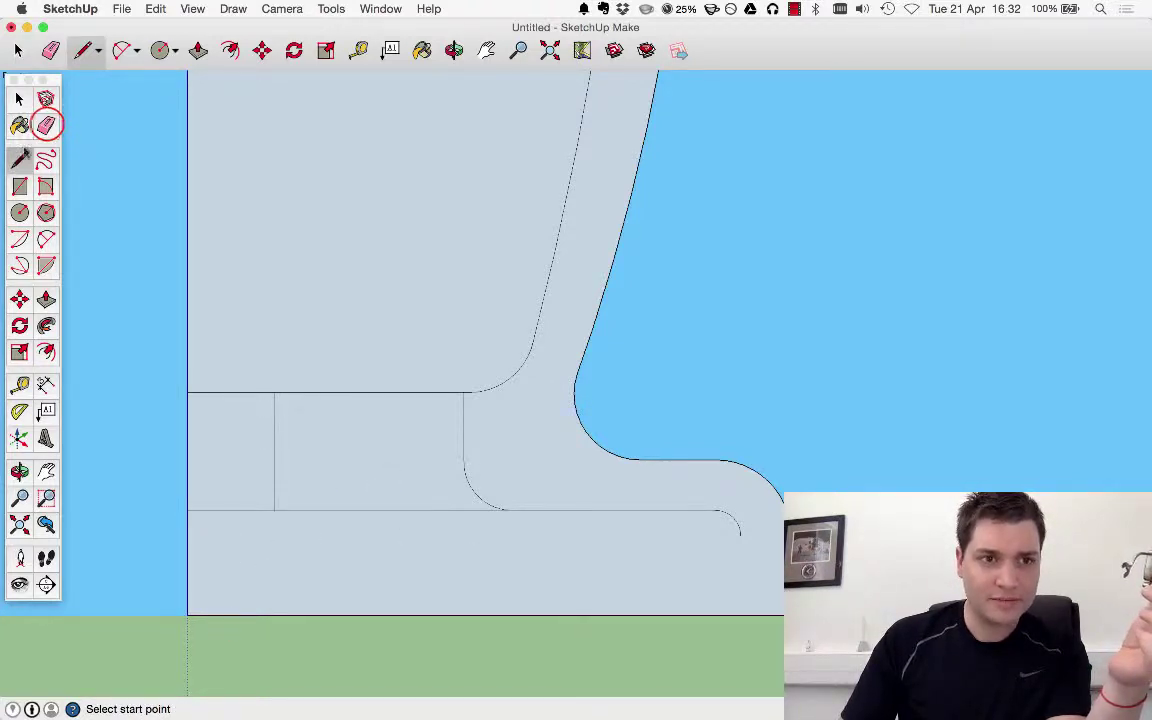
key("e")
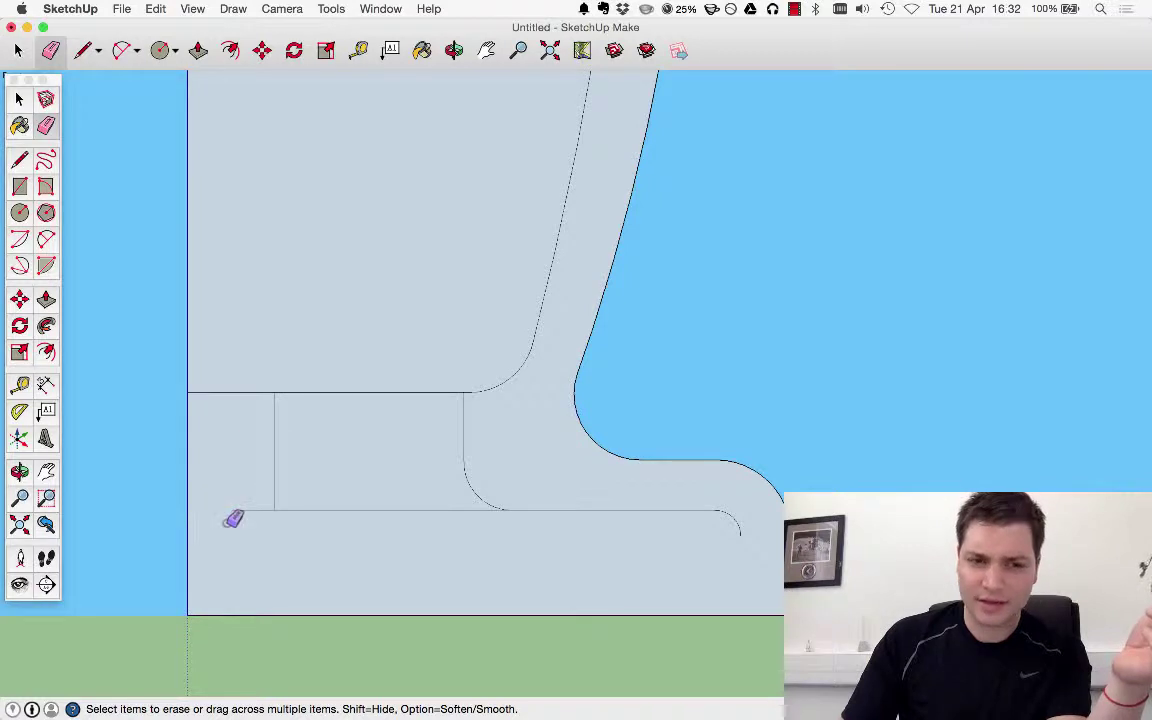
Round the foot's inner upper corner and the corner where the leg's inner line meets the foot's top edge, erasing the leftover corner pieces.
left_click(45, 240)
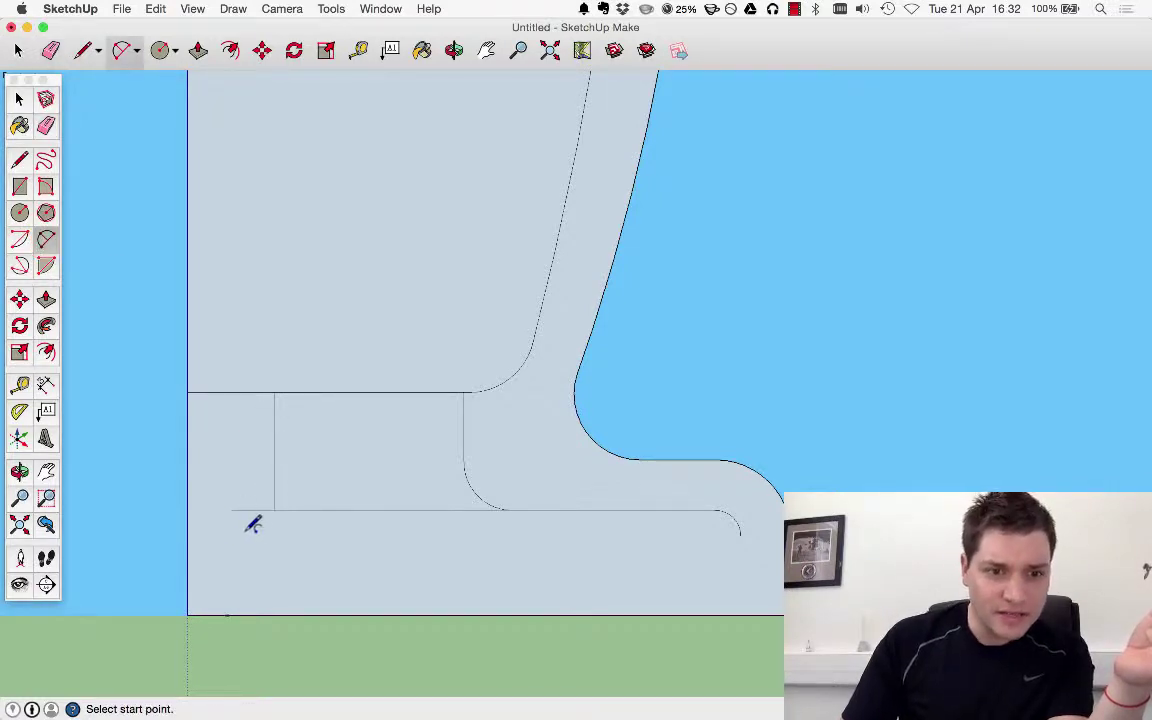
scroll(253, 524, "up", 3)
left_click(242, 495)
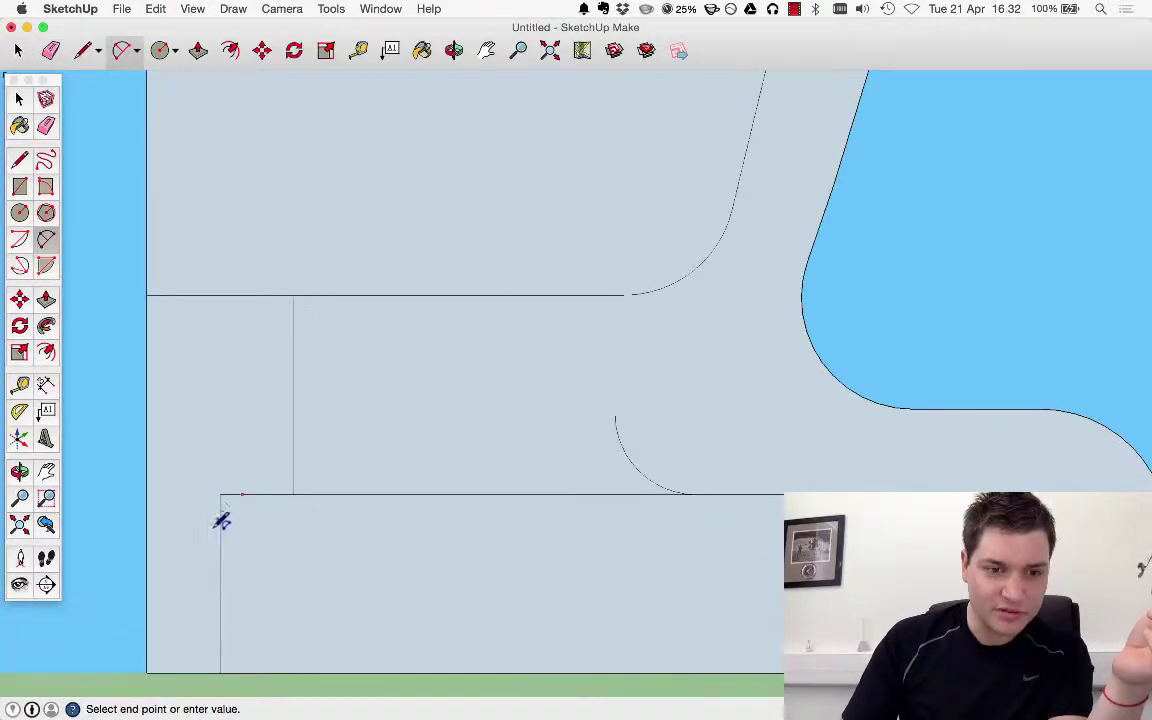
left_click(220, 517)
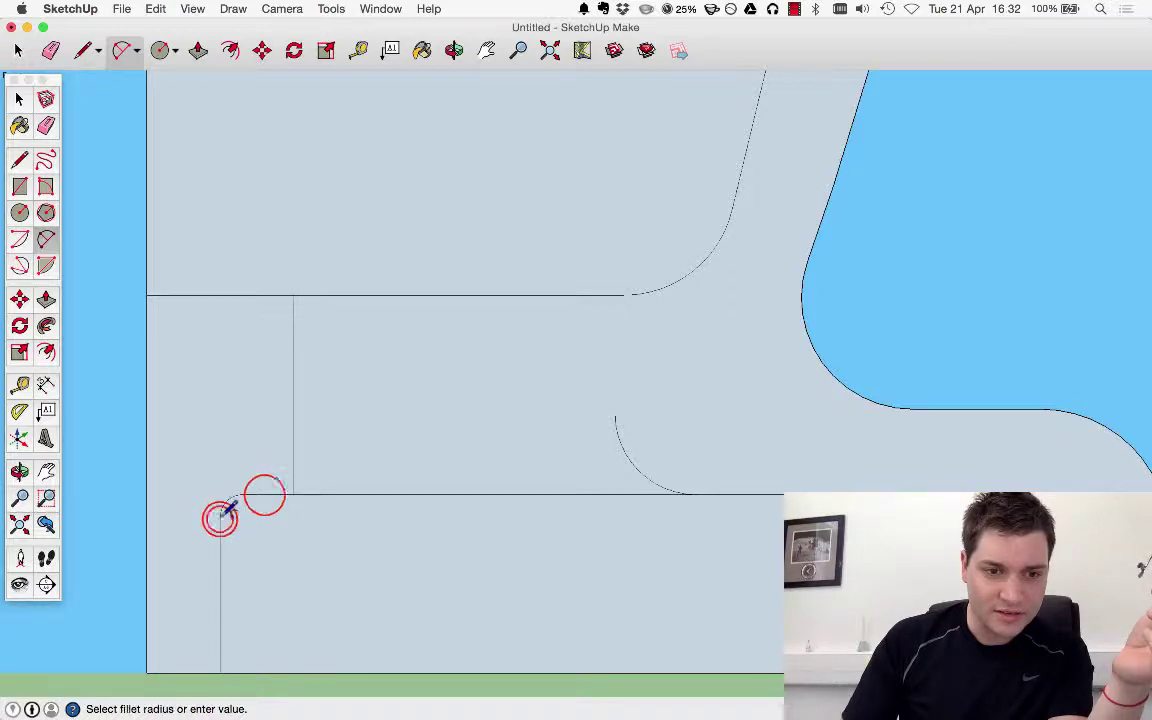
left_click(264, 493)
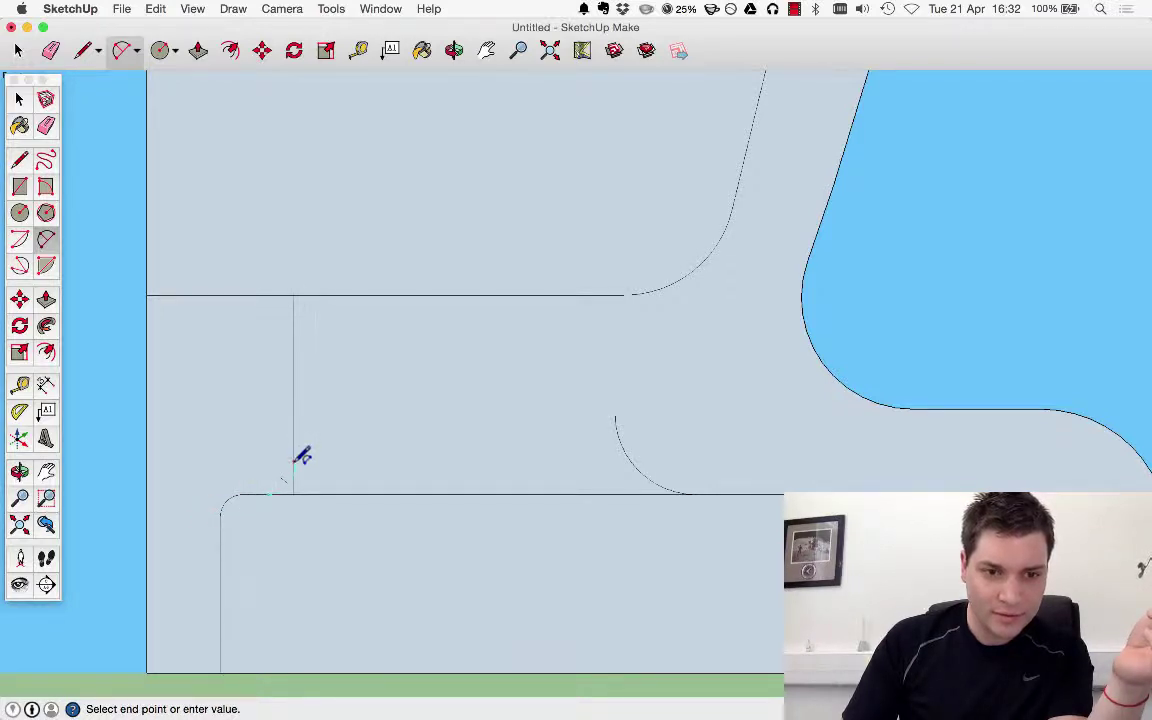
left_click(293, 468)
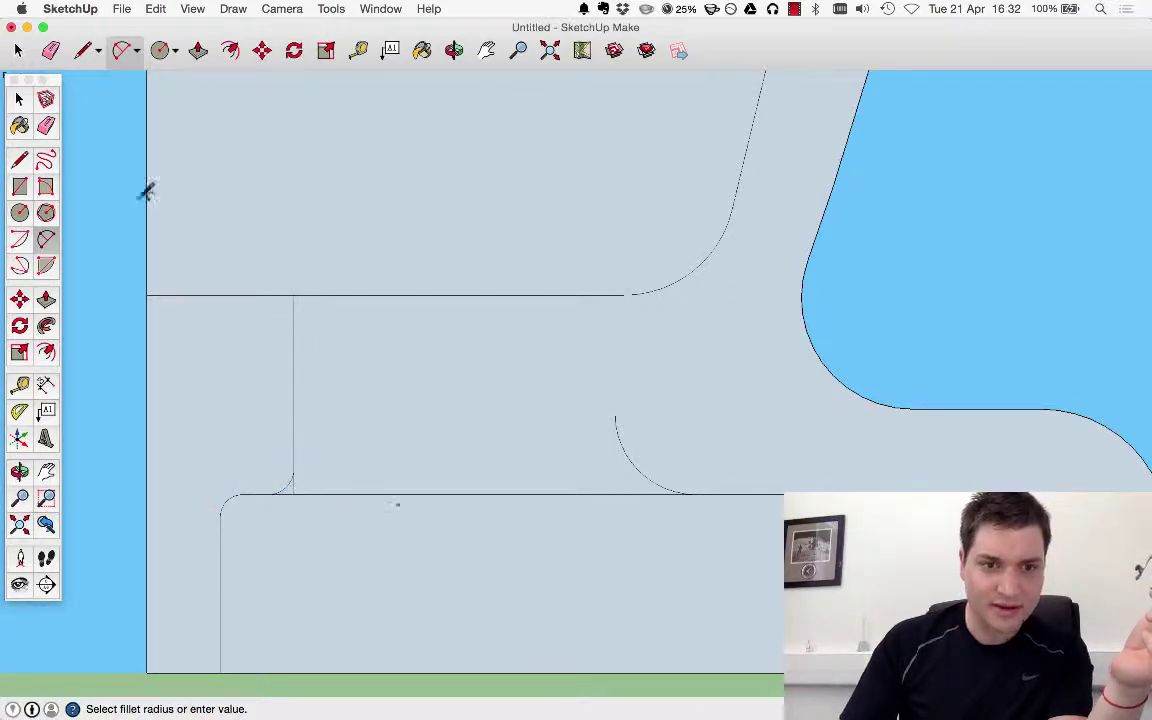
key("e")
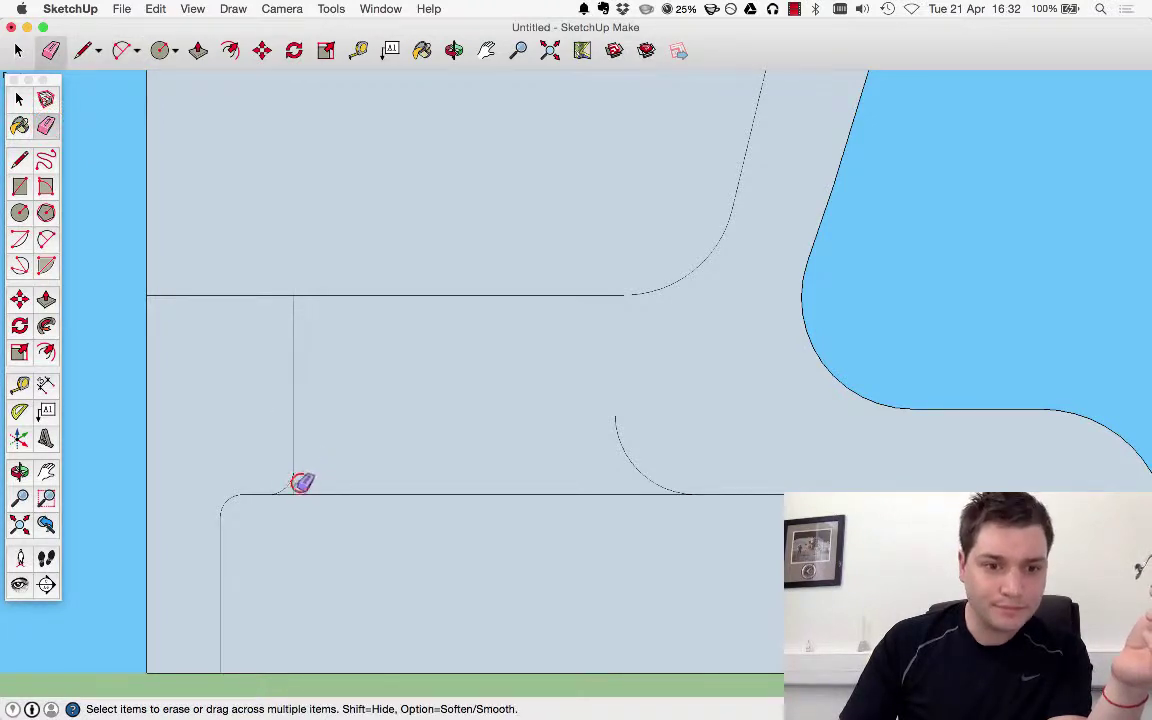
scroll(338, 358, "down", 3)
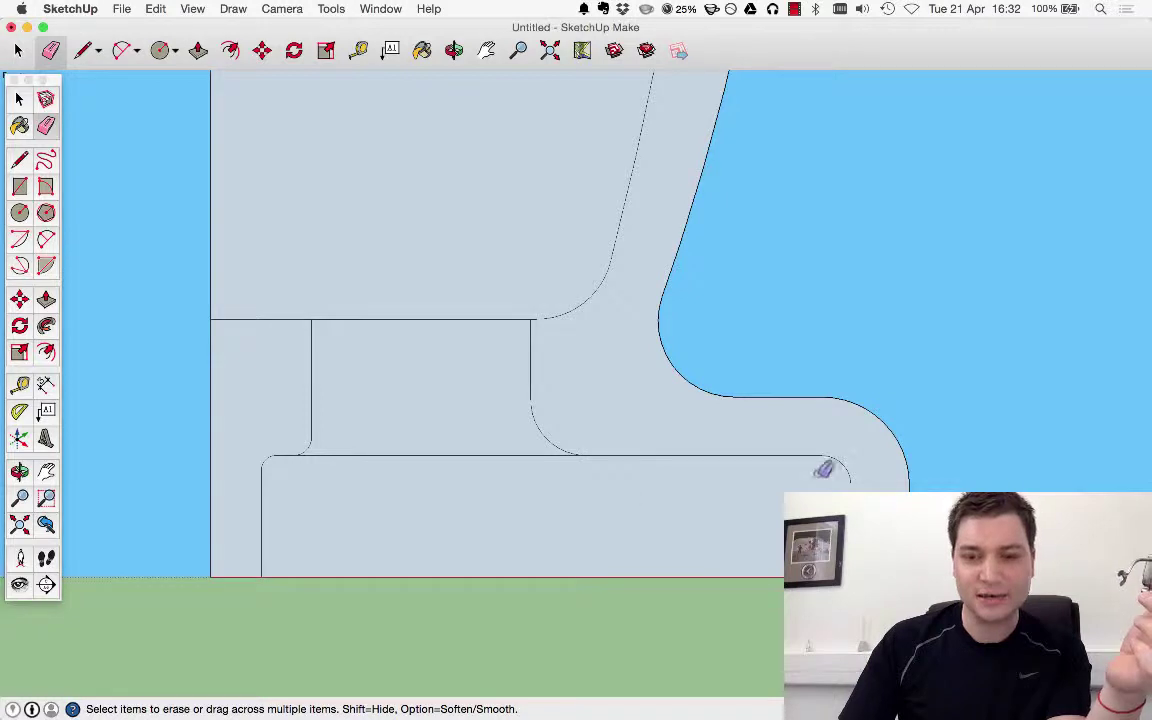
Copy the entire half profile and paste the duplicate beside the original on the centre-axis side.
scroll(530, 504, "down", 6)
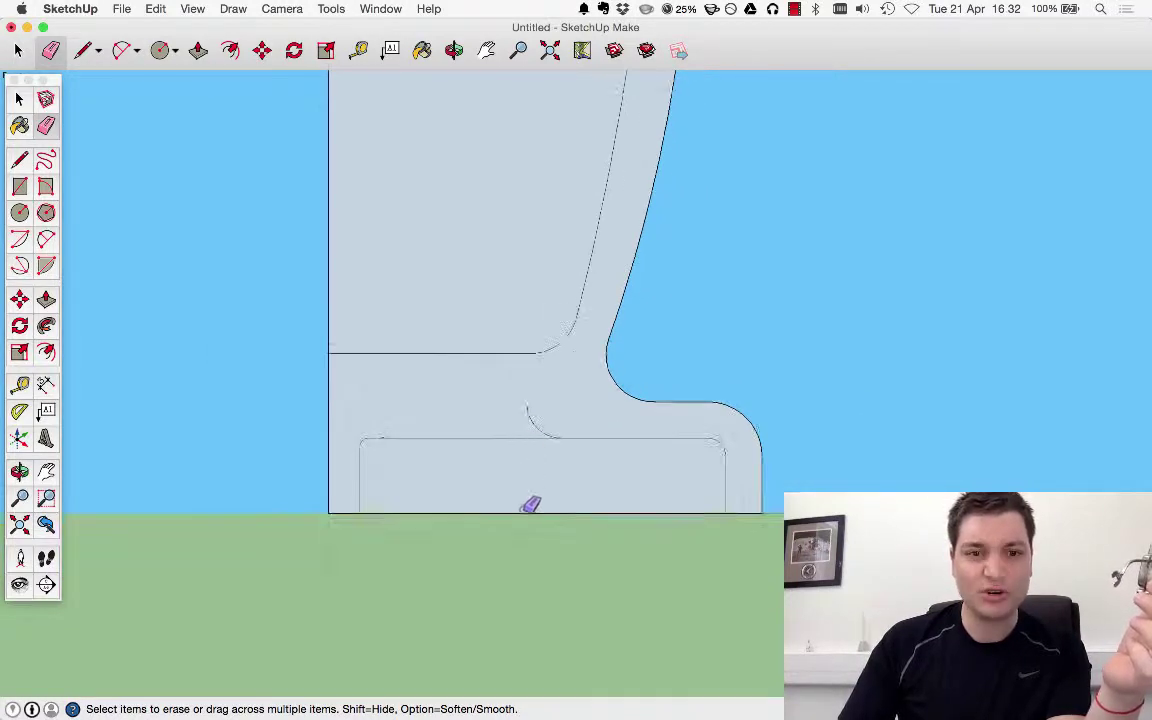
scroll(599, 113, "up", 2)
left_click(400, 88)
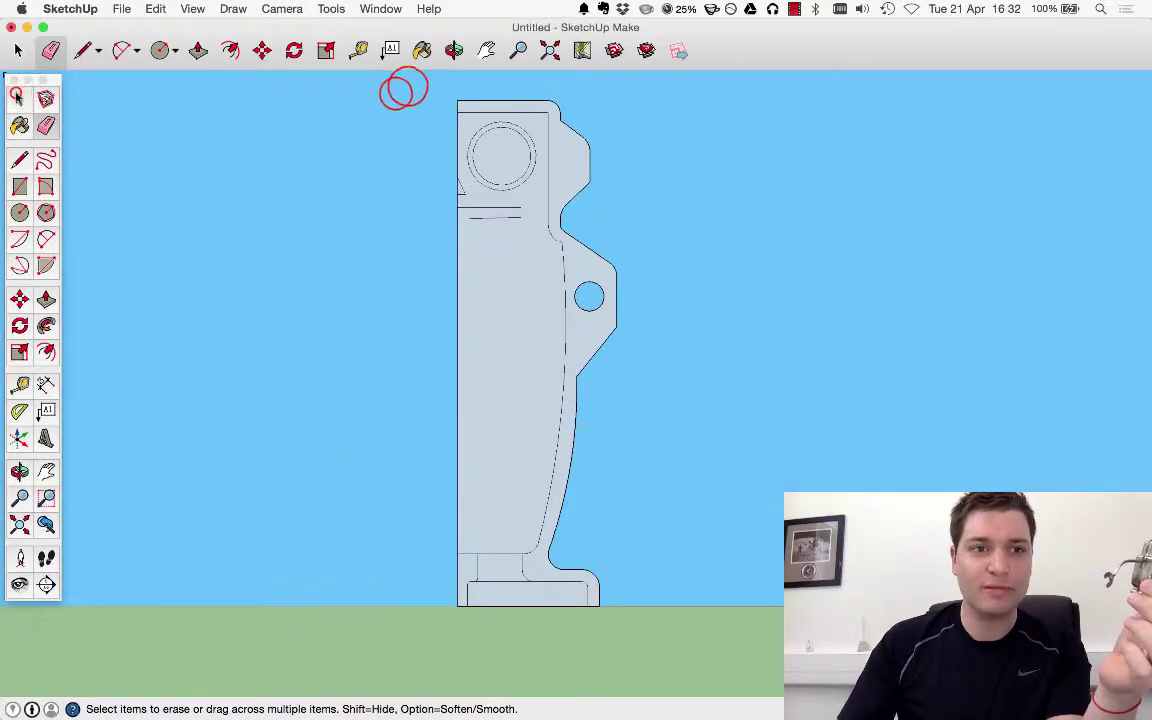
key("space")
left_click_drag(435, 125, 662, 632)
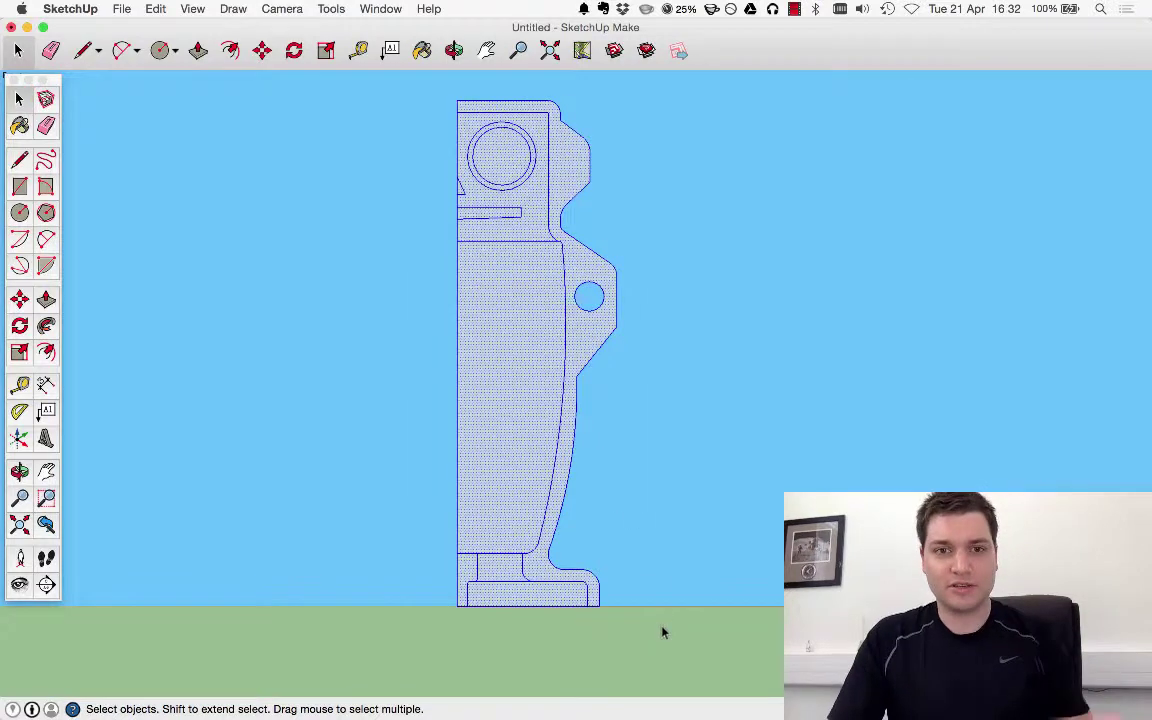
left_click(155, 9)
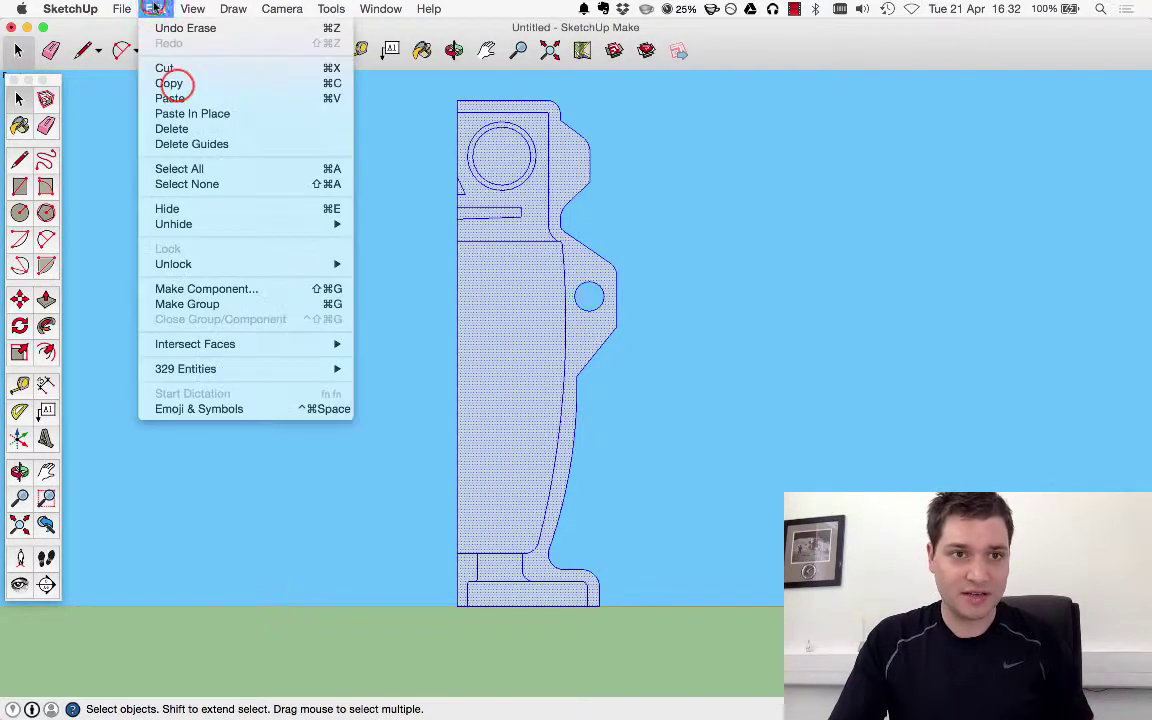
left_click(172, 85)
left_click(170, 97)
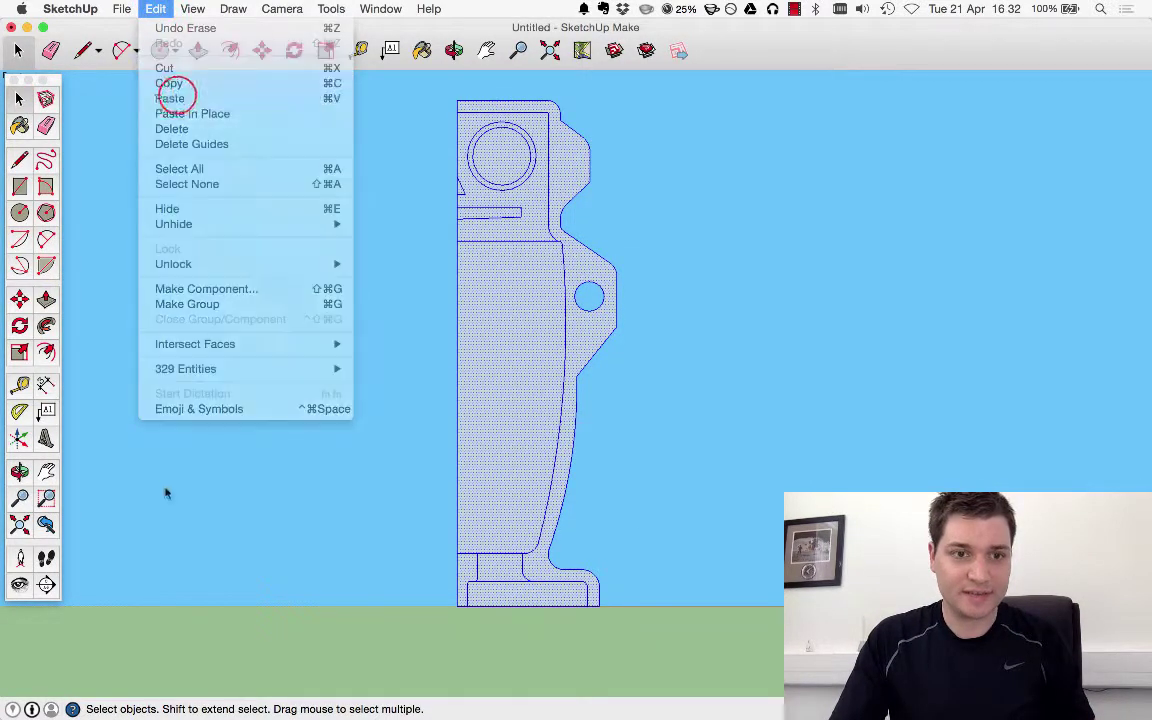
left_click(211, 600)
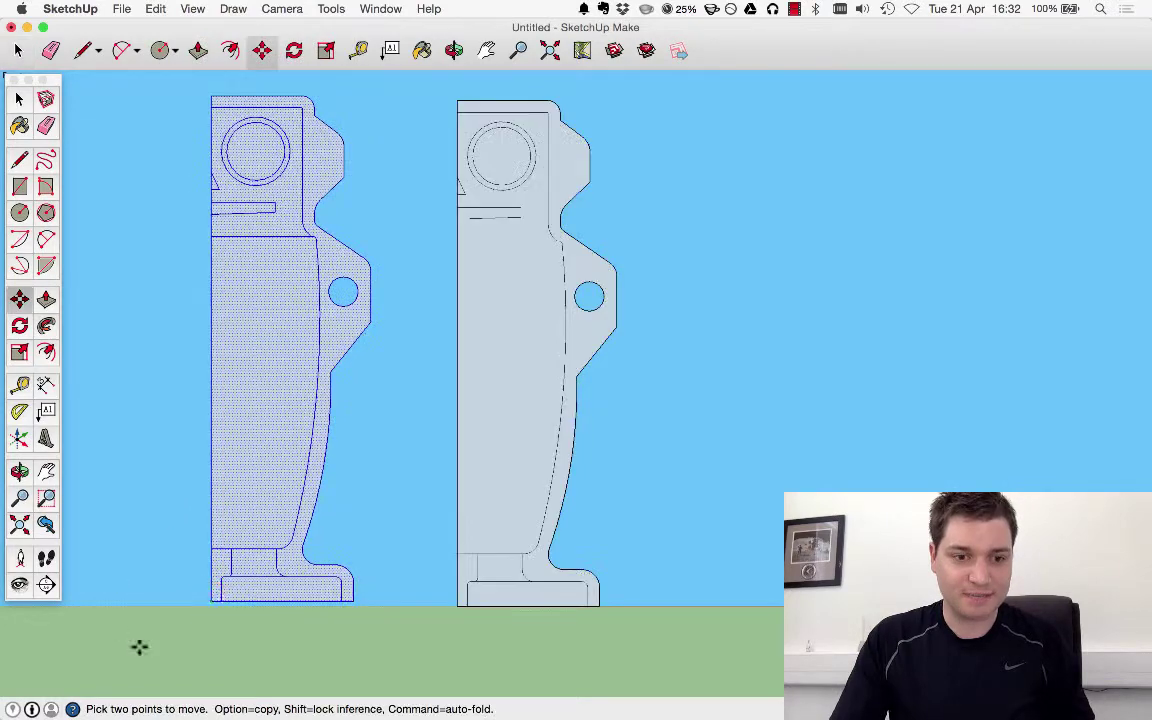
Flip the pasted half along the red direction and move it by its upper centre corner onto the original's matching corner.
right_click(222, 546)
mouse_move(300, 618)
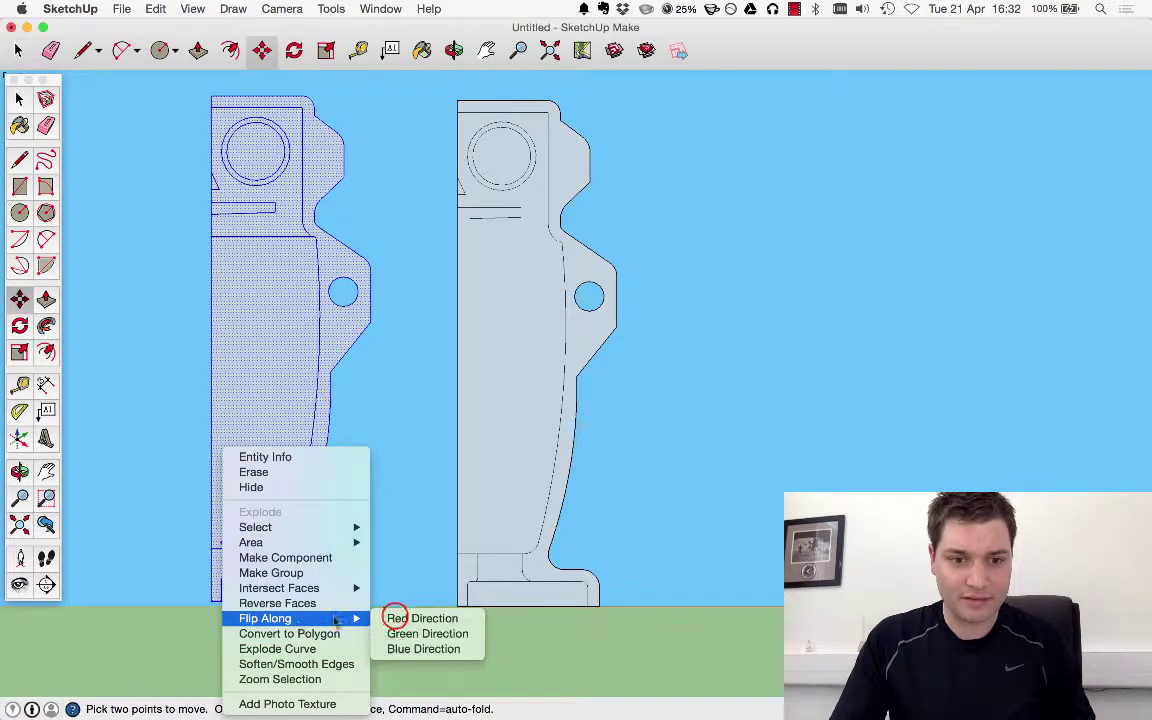
left_click(396, 619)
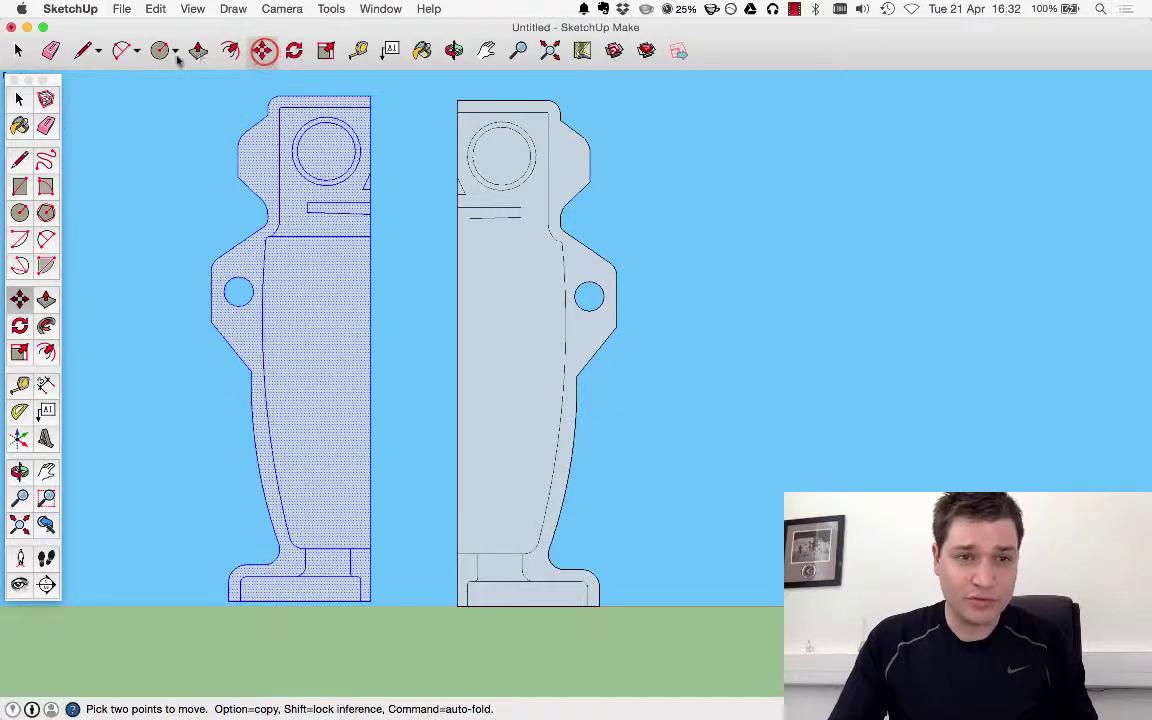
scroll(367, 97, "up", 5)
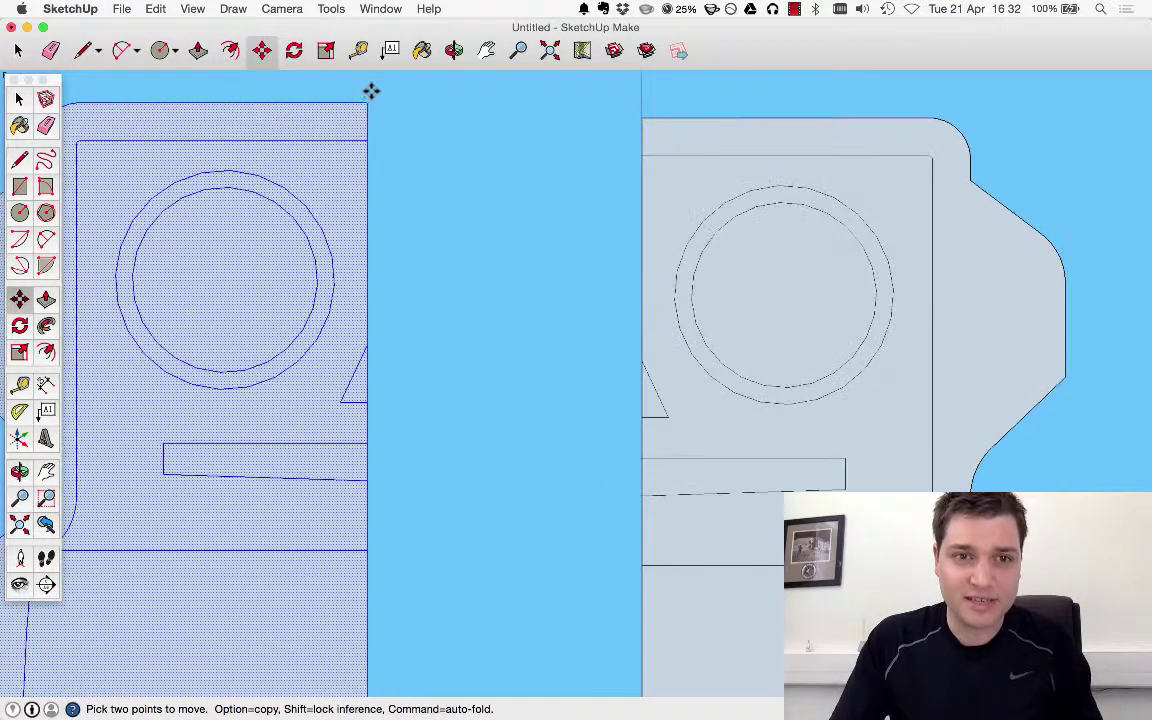
left_click(367, 103)
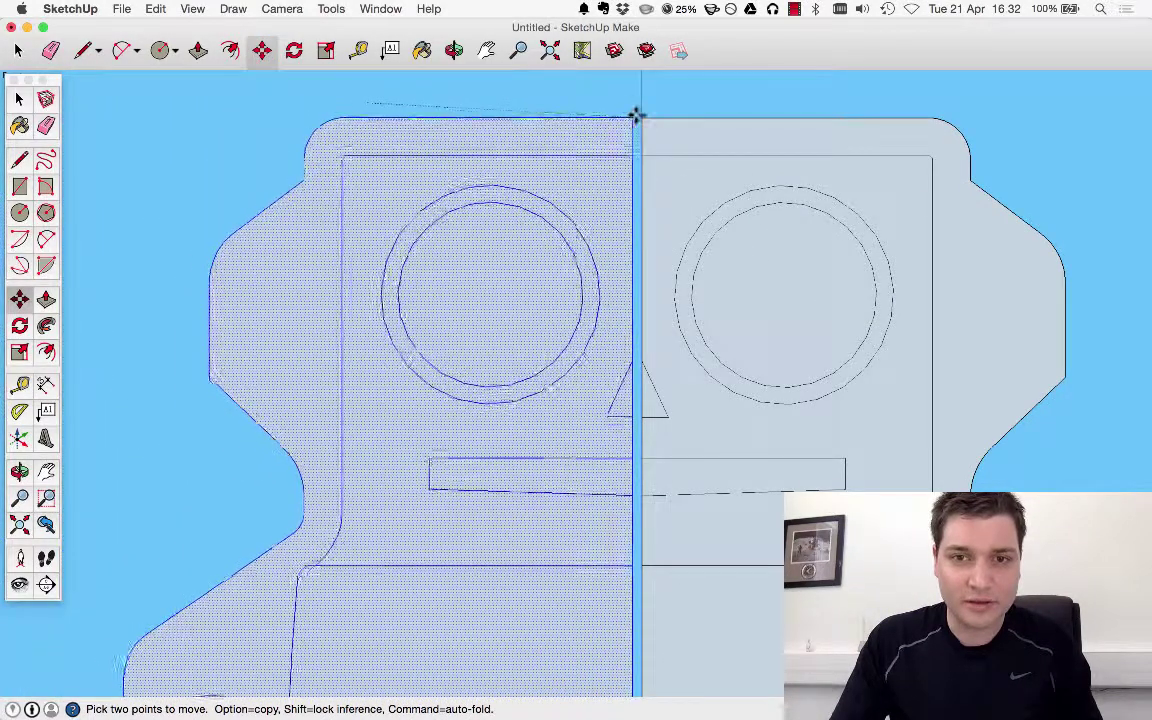
left_click(642, 118)
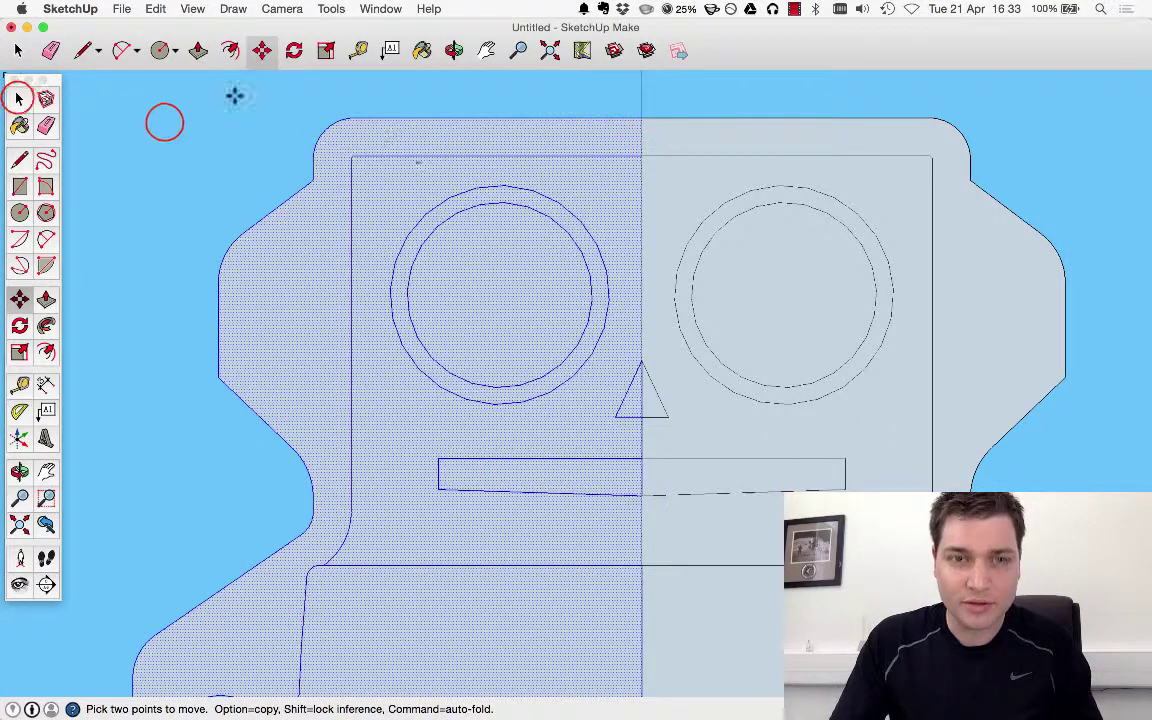
Erase the centre-line edges between the two halves, from the head through the nose, mouth and body down to the base.
left_click(18, 99)
left_click(105, 107)
key("e")
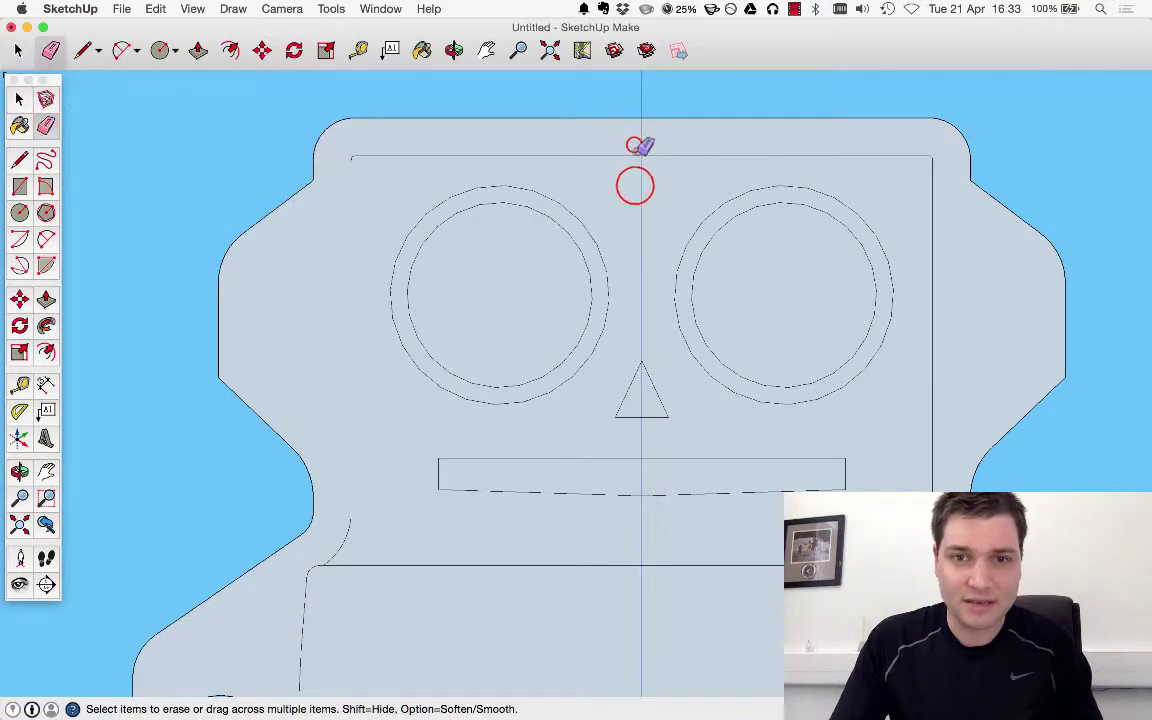
scroll(622, 321, "down", 3)
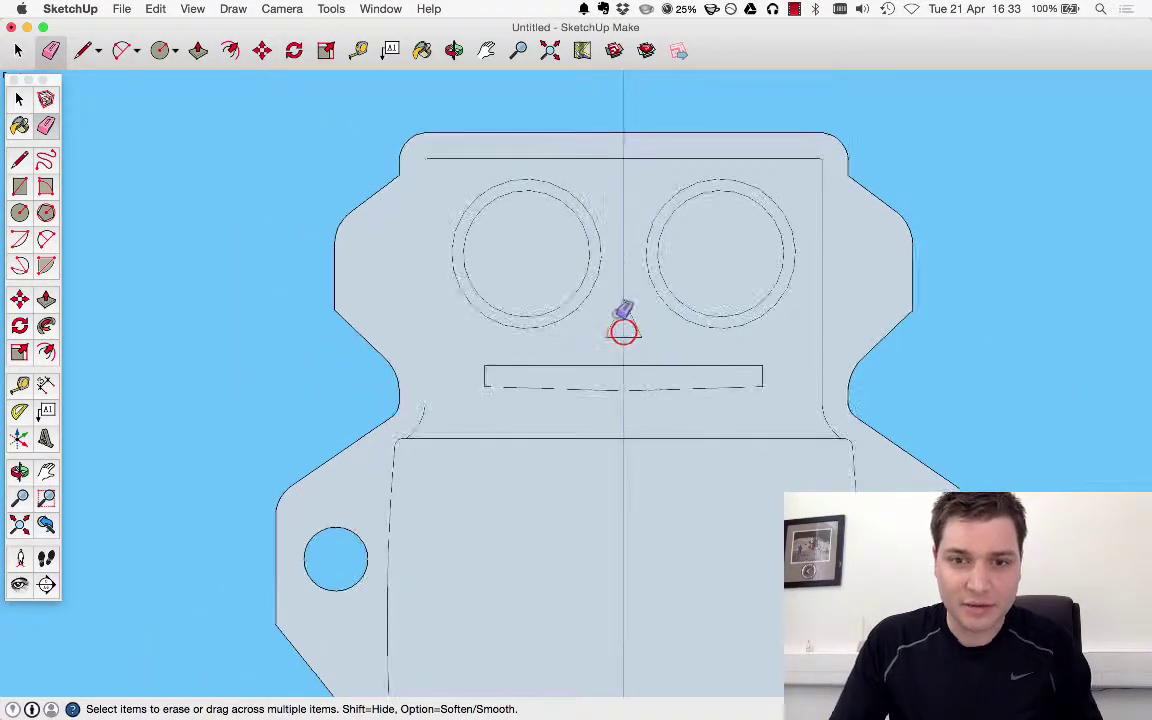
scroll(630, 325, "up", 4)
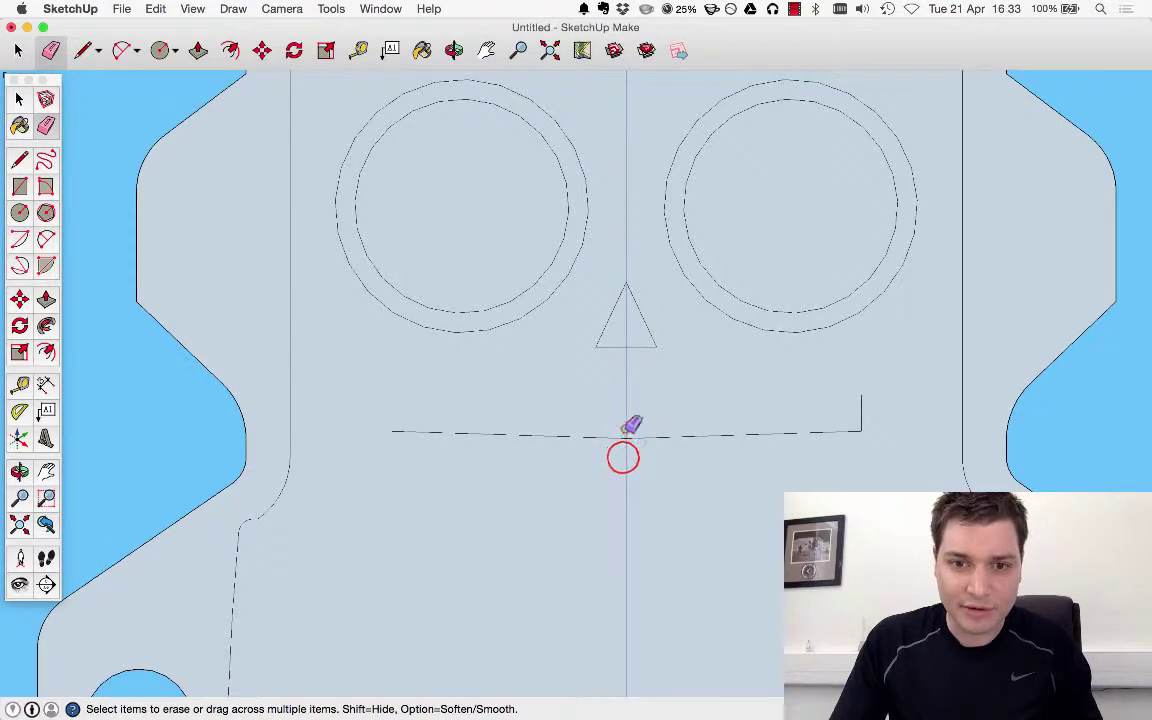
scroll(630, 540, "down", 10)
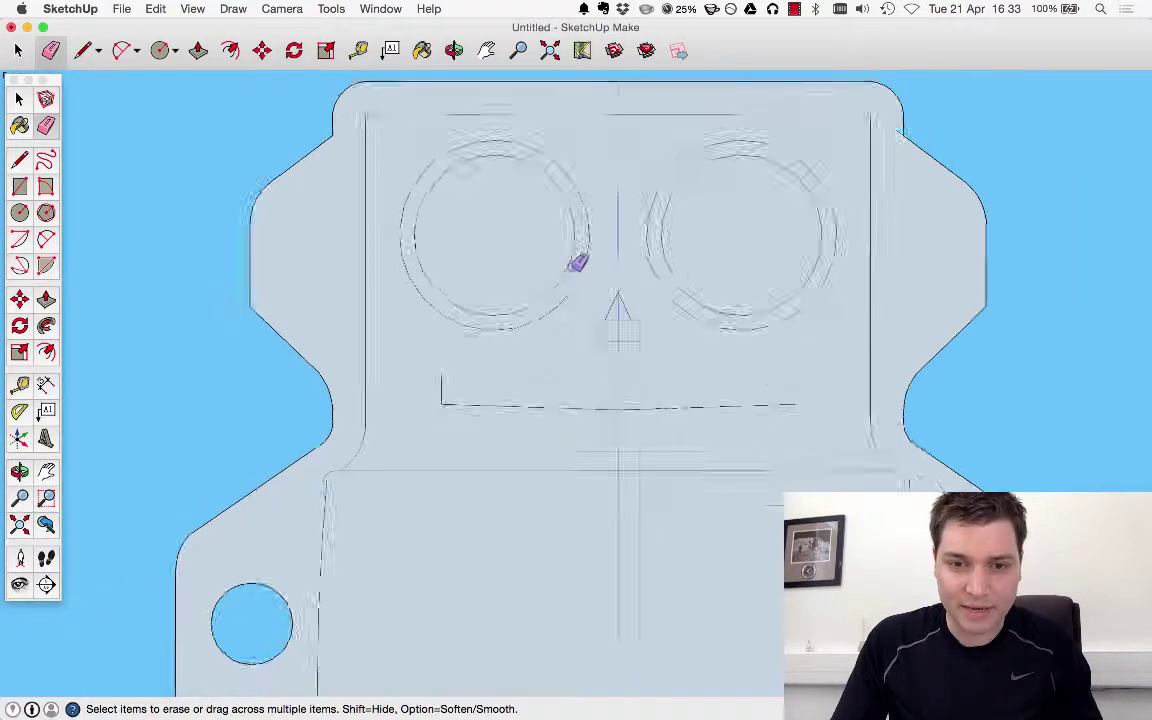
scroll(622, 590, "up", 10)
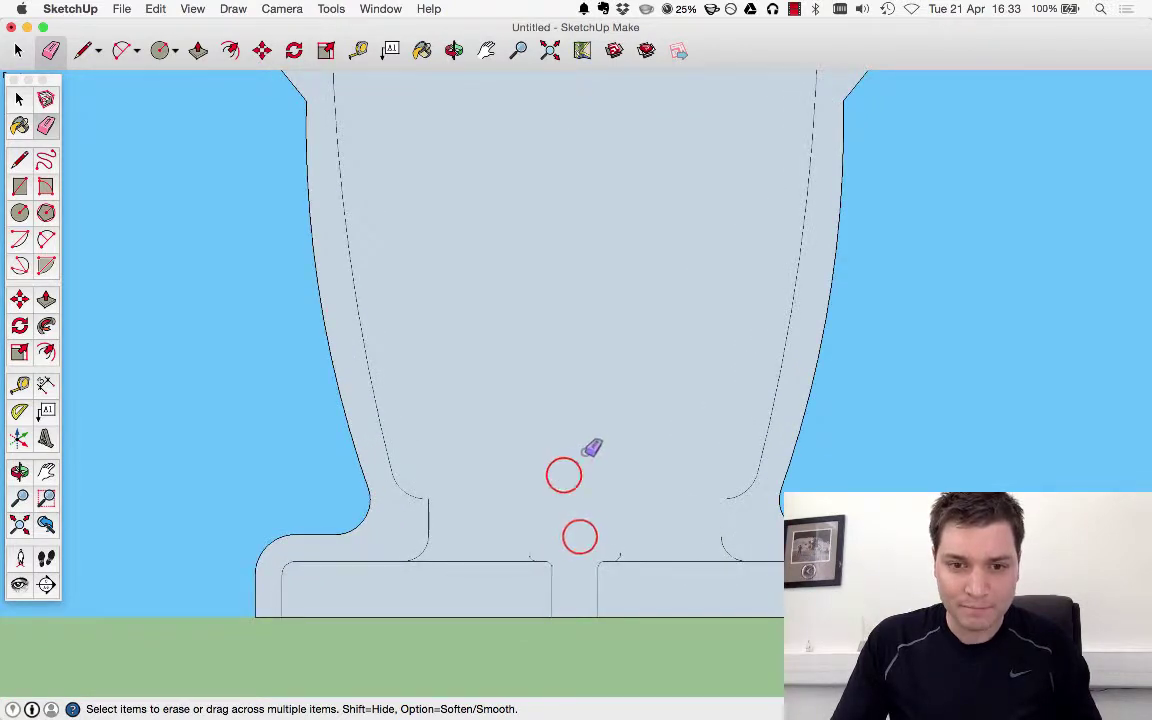
scroll(582, 575, "down", 8)
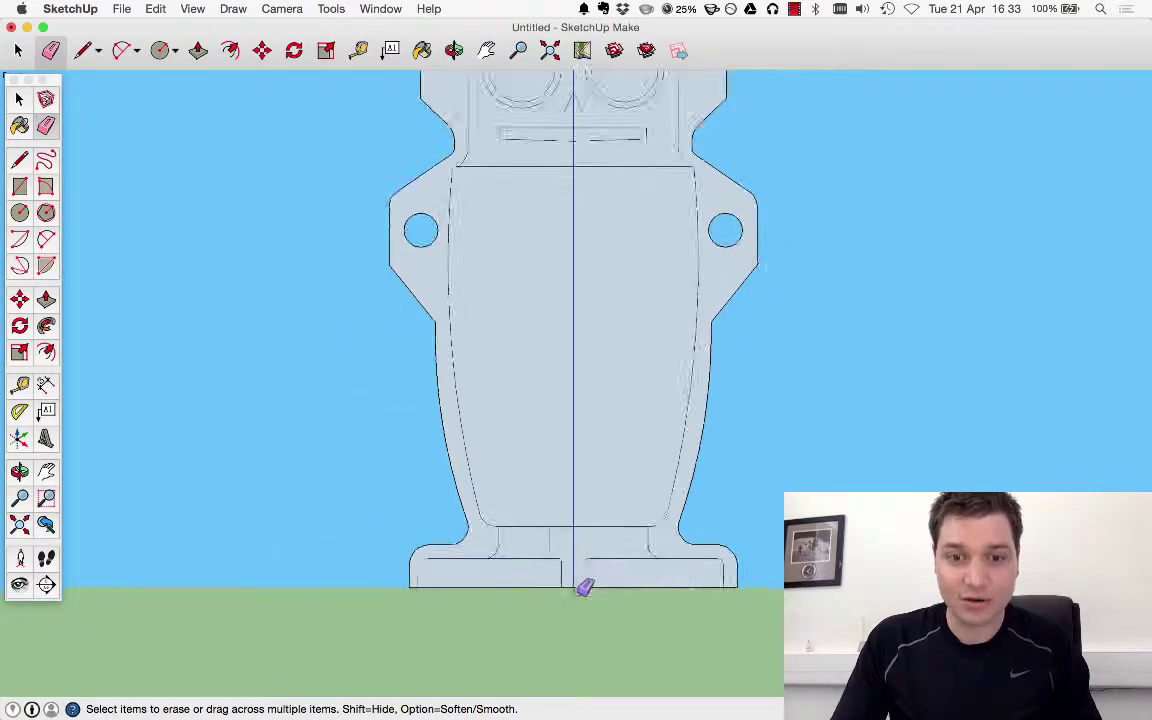
scroll(590, 318, "up", 5)
scroll(563, 305, "up", 3)
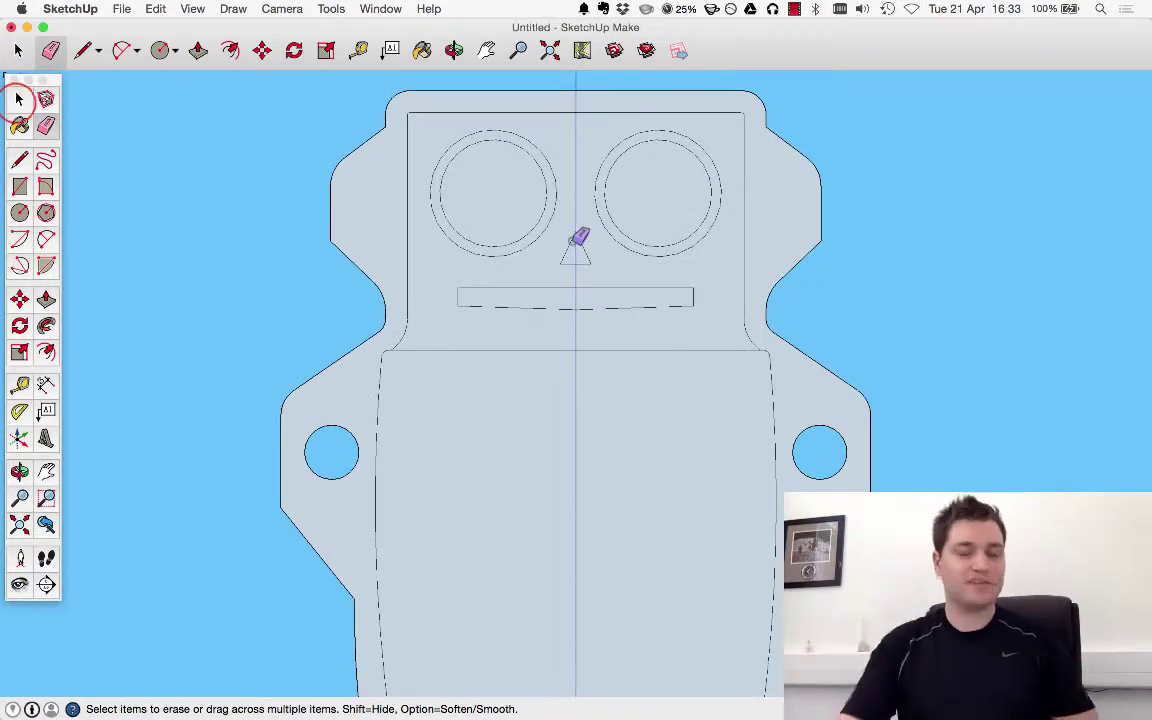
Push/Pull the outer border face around the head, arms, body and feet outward by a thin rim height.
middle_click_drag(575, 415, 491, 324)
scroll(491, 324, "down", 2)
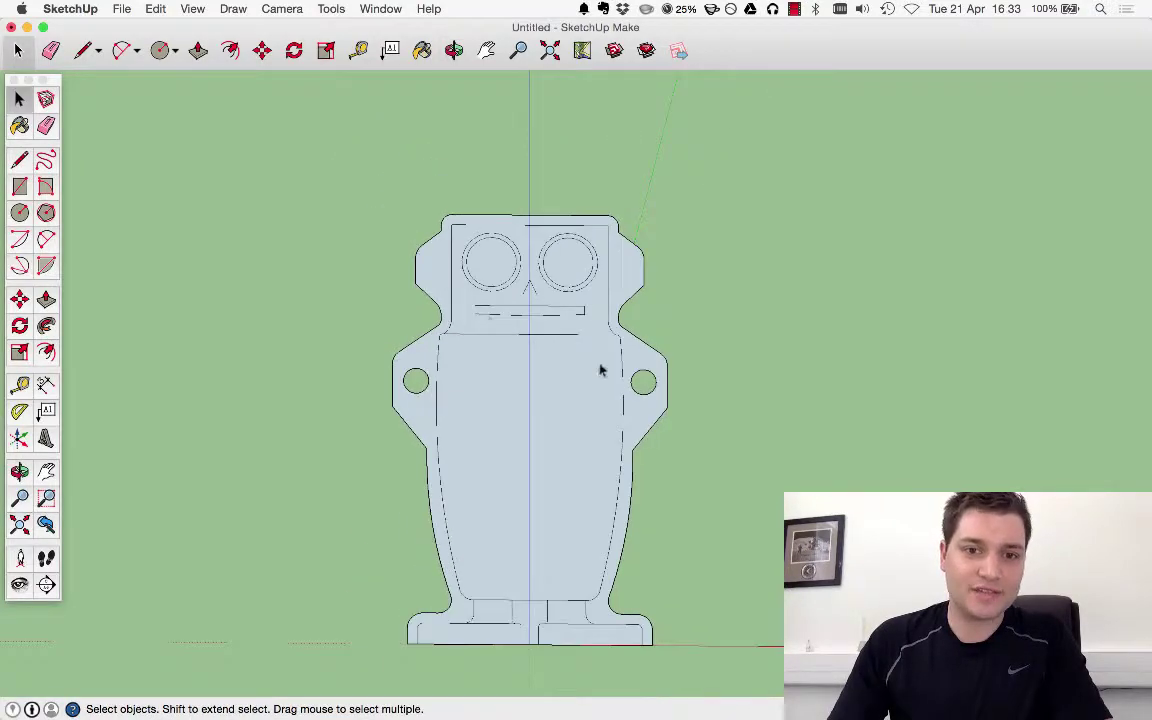
middle_click_drag(600, 370, 575, 531)
scroll(575, 531, "up", 2)
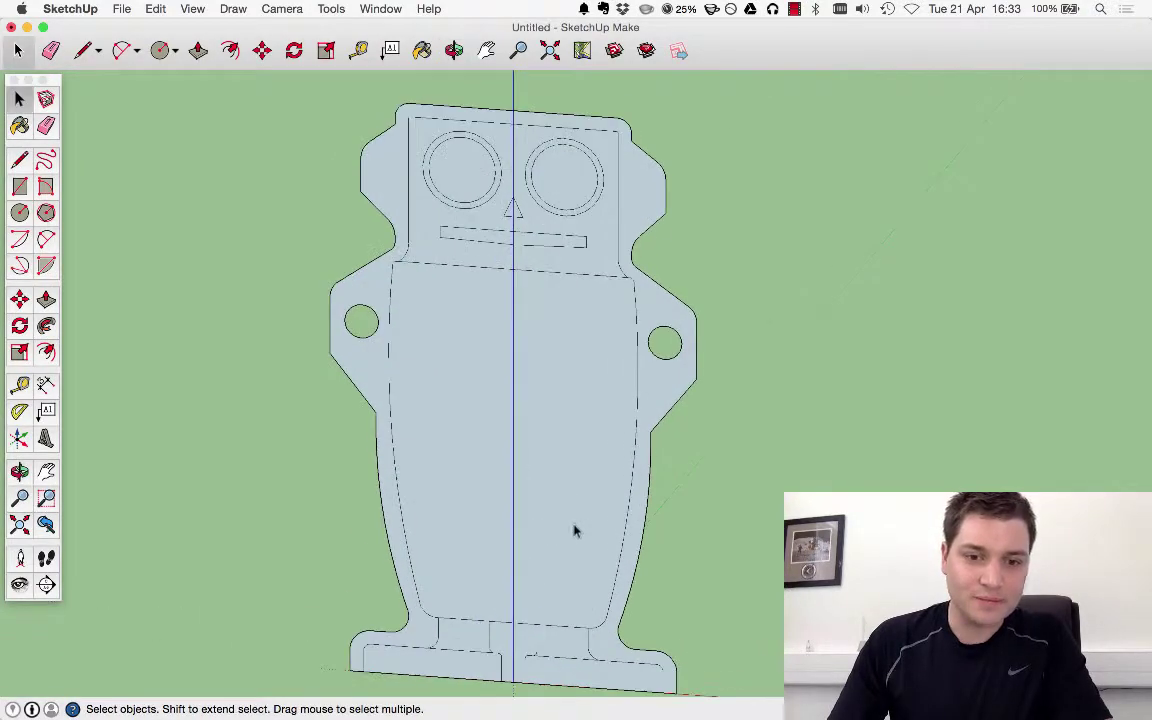
left_click(200, 50)
scroll(386, 192, "up", 4)
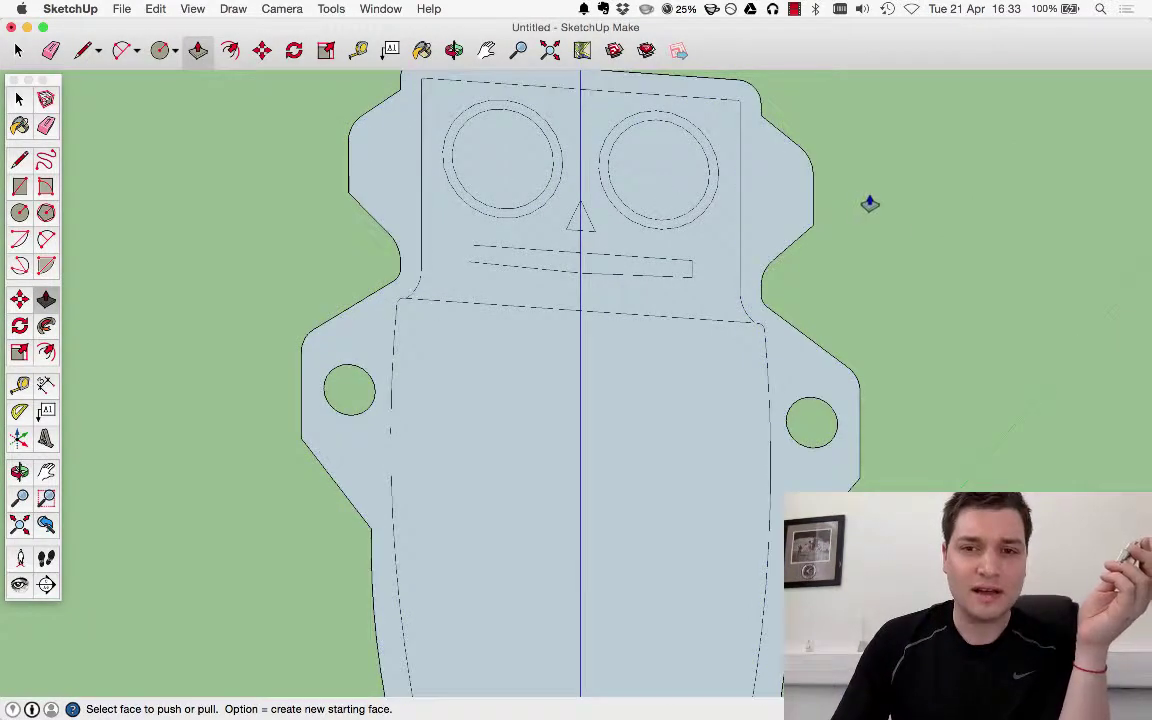
key("o")
left_click_drag(796, 240, 887, 353)
key("p")
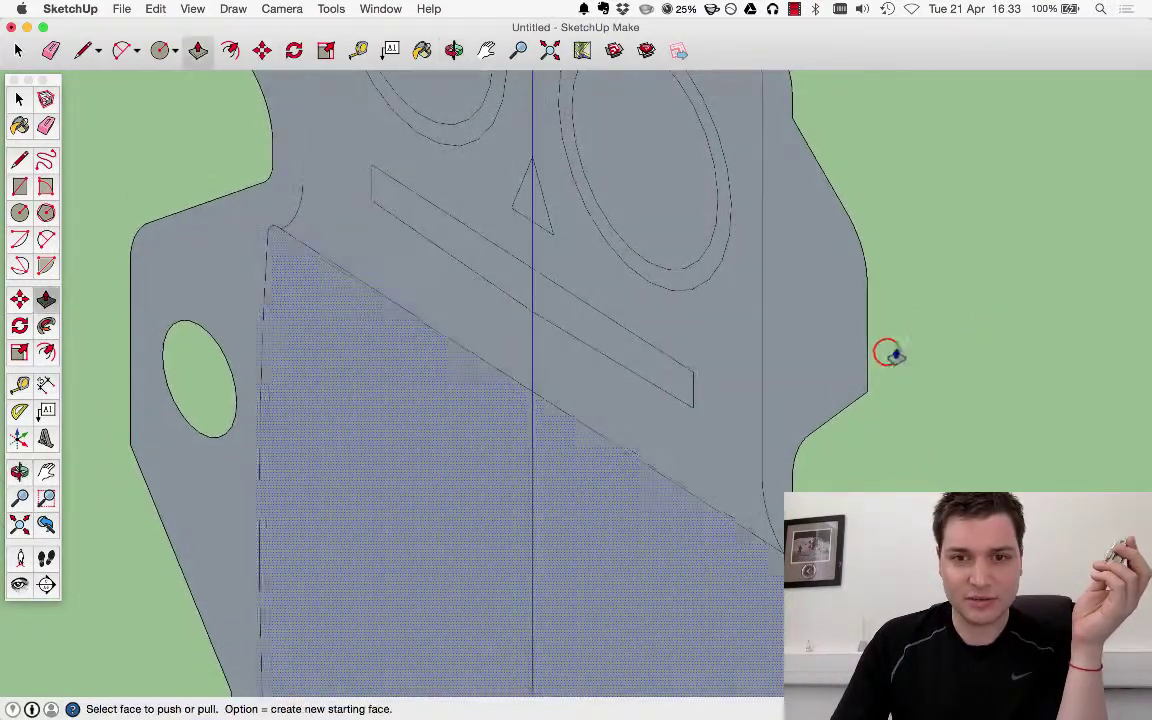
left_click(887, 353)
left_click(830, 330)
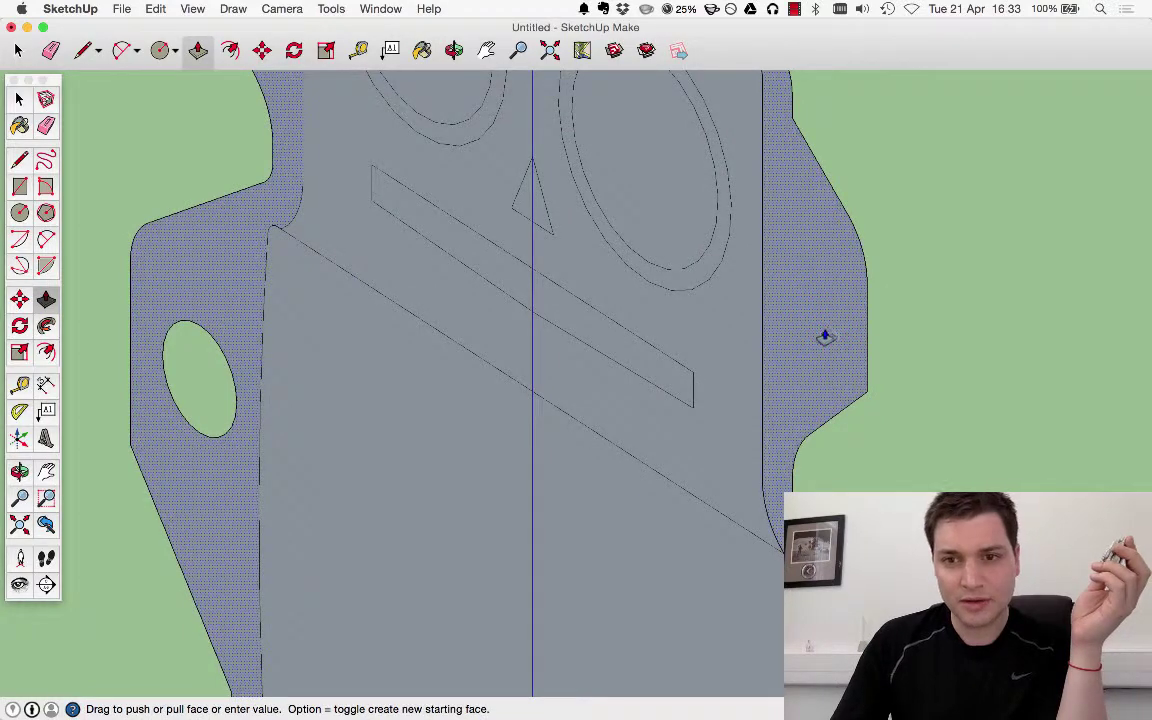
left_click(819, 334)
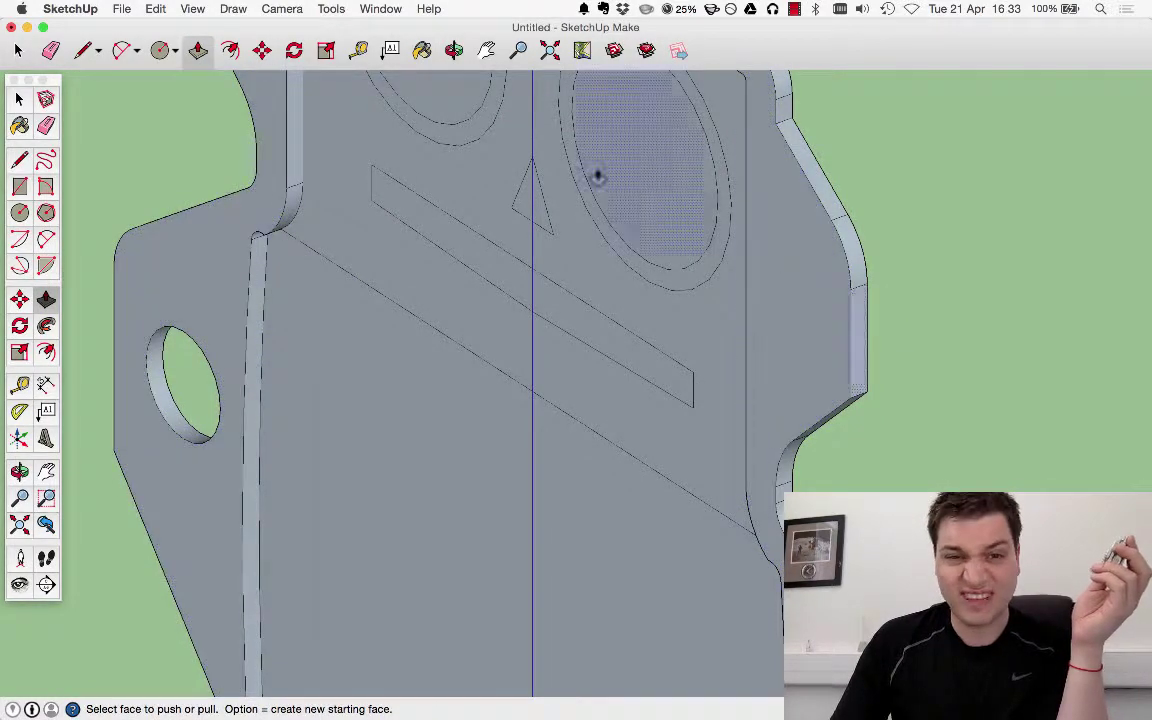
scroll(475, 150, "down", 4)
scroll(684, 370, "down", 5)
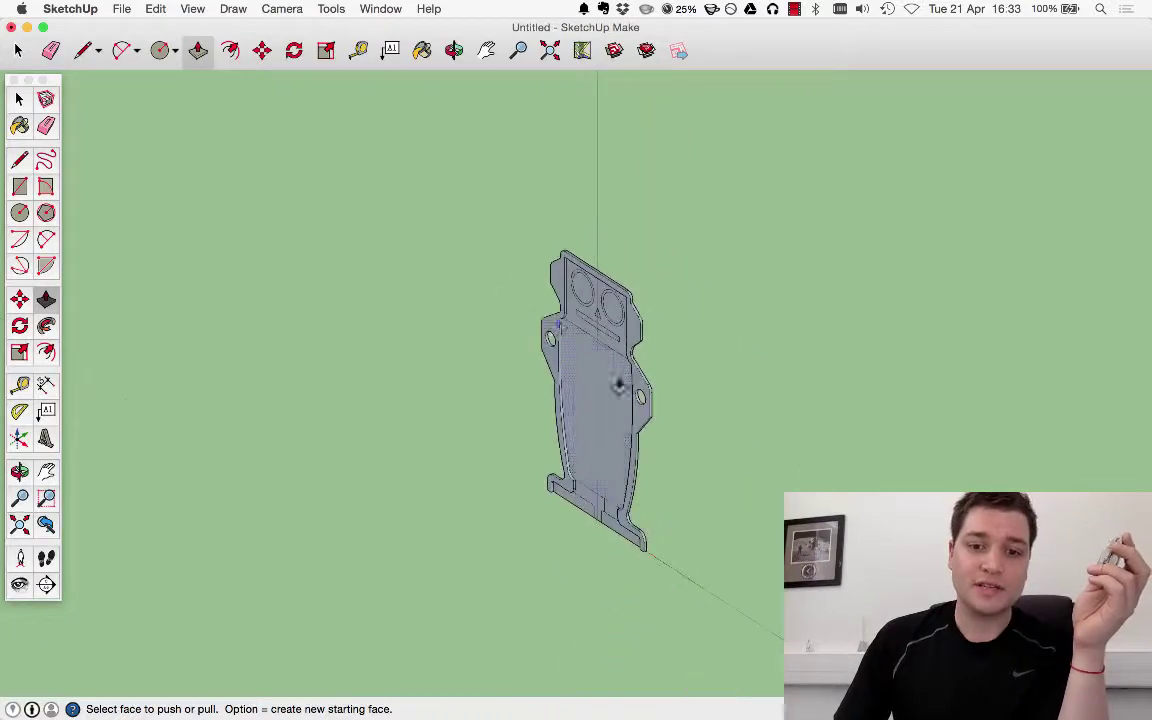
Push/Pull the head face outward from the surrounding rim to form a deep block.
scroll(617, 381, "up", 4)
middle_click_drag(666, 476, 645, 229)
key("p")
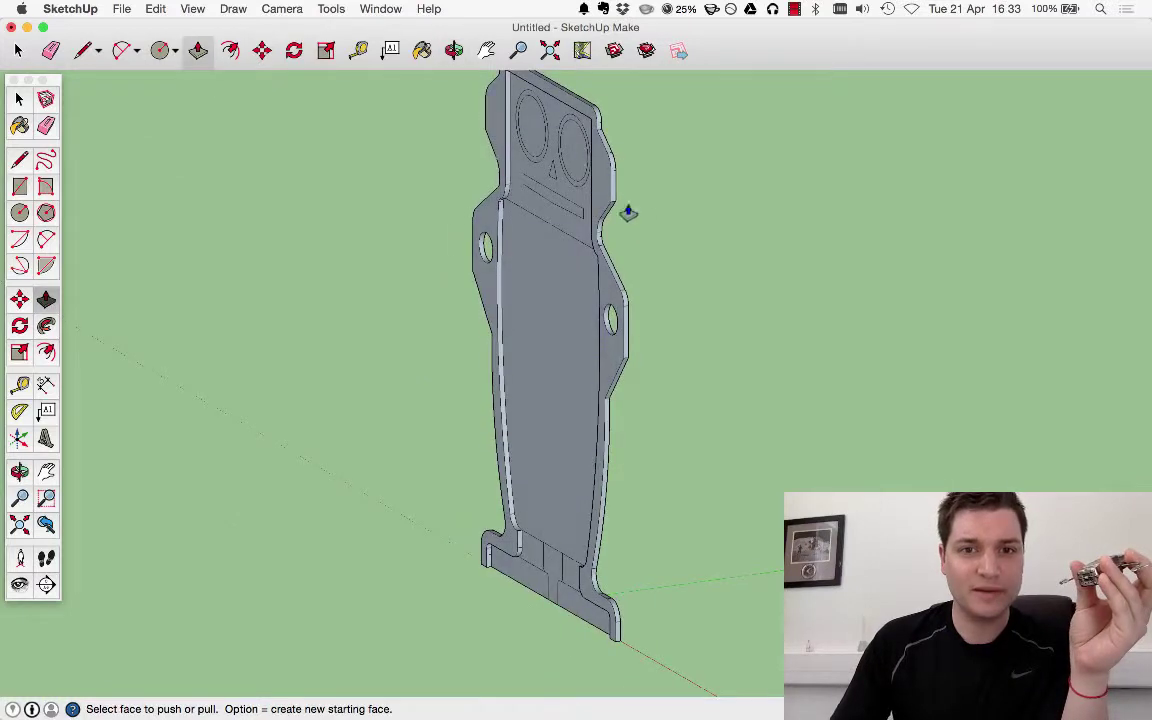
scroll(571, 159, "up", 5)
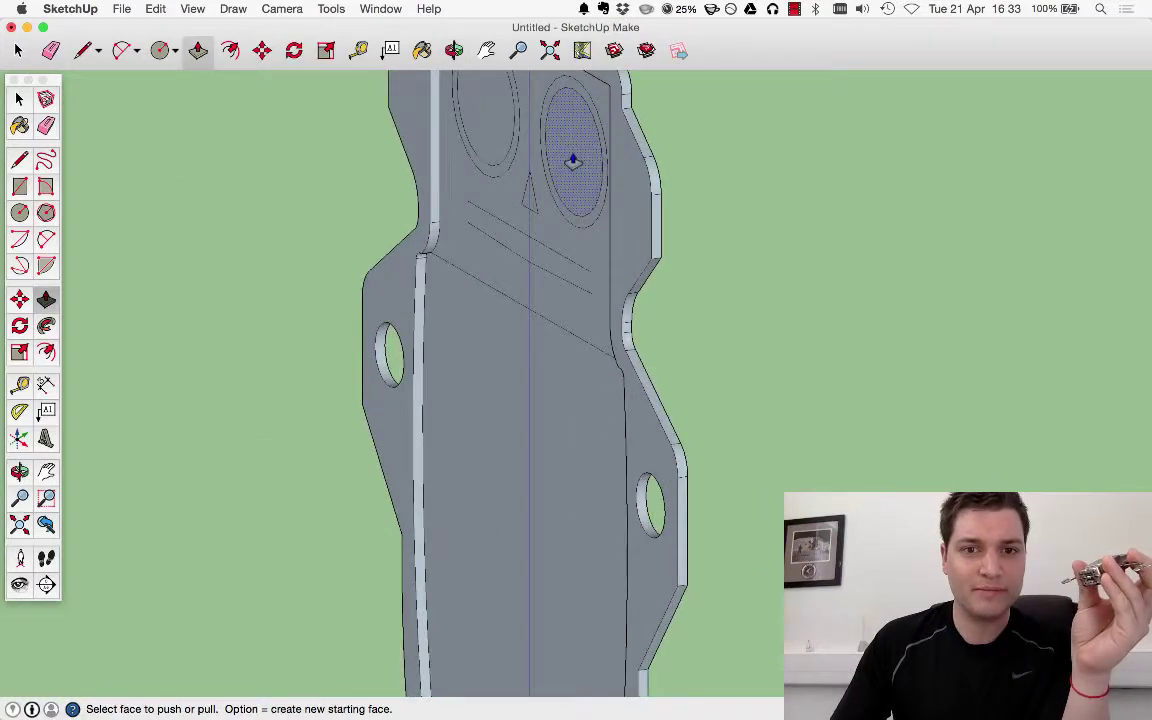
left_click(581, 327)
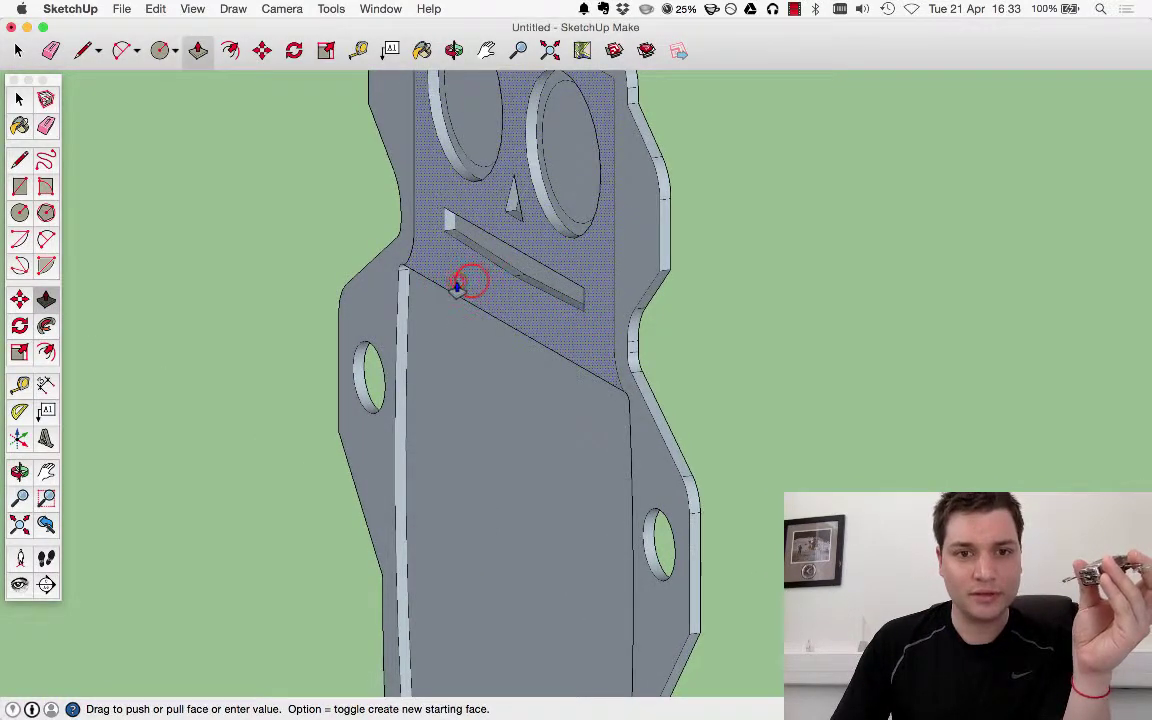
left_click(460, 286)
left_click(376, 311)
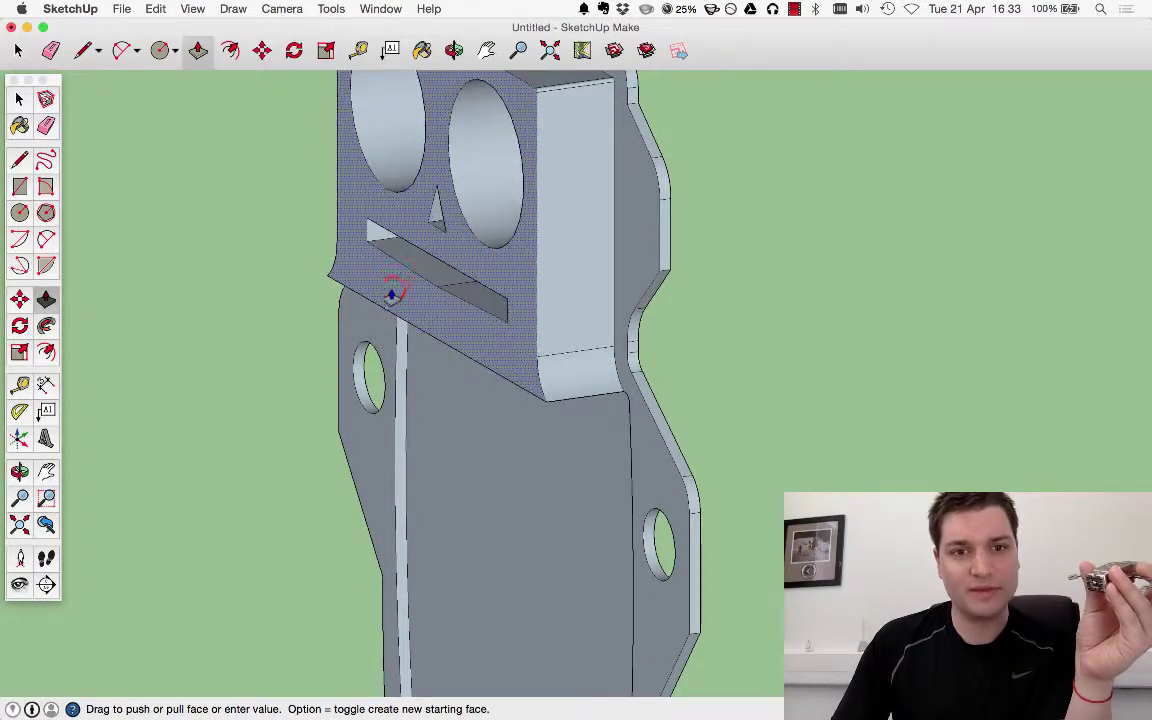
left_click(345, 277)
Push/Pull the rings and inner discs of both recessed eyes out flush with the front of the head.
middle_click_drag(345, 277, 604, 183)
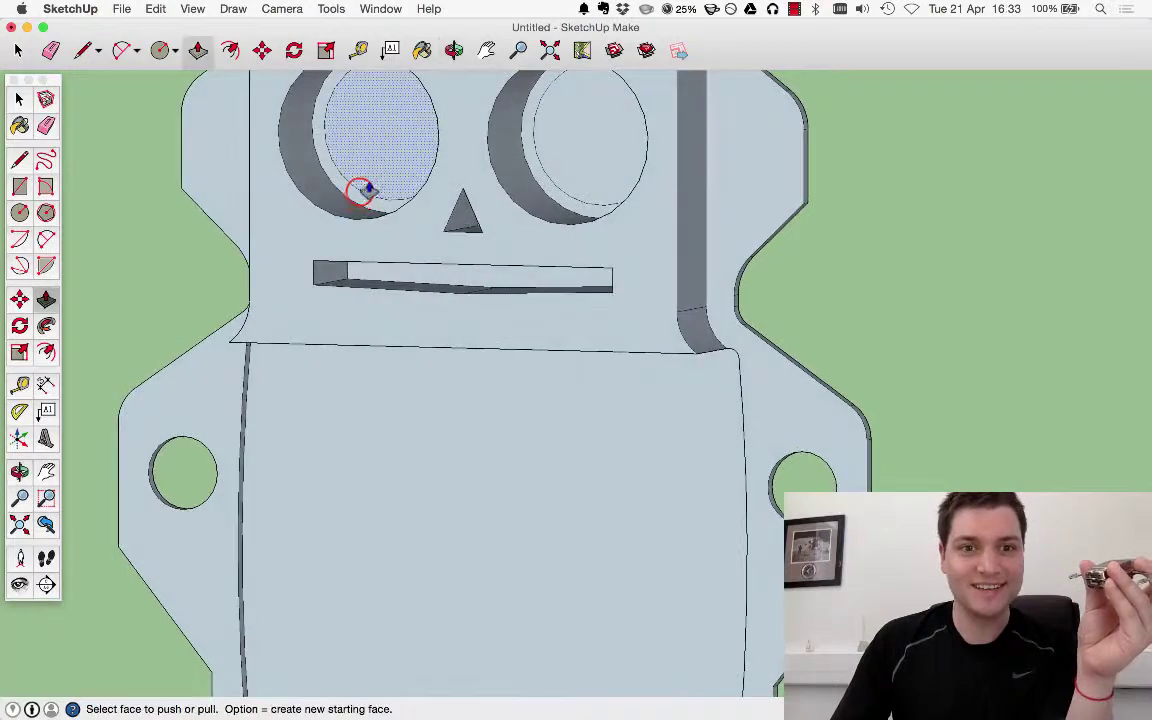
left_click(360, 188)
left_click(290, 220)
left_click(347, 149)
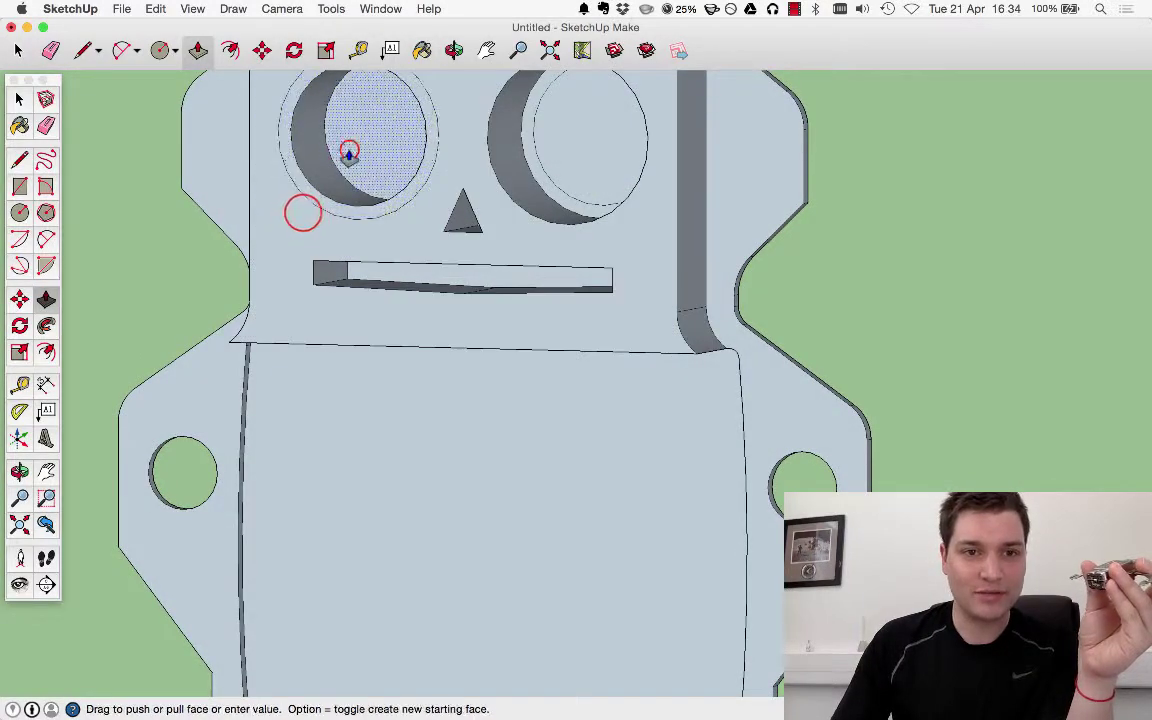
left_click(302, 211)
middle_click_drag(470, 203, 535, 154)
left_click(535, 154)
left_click(670, 210)
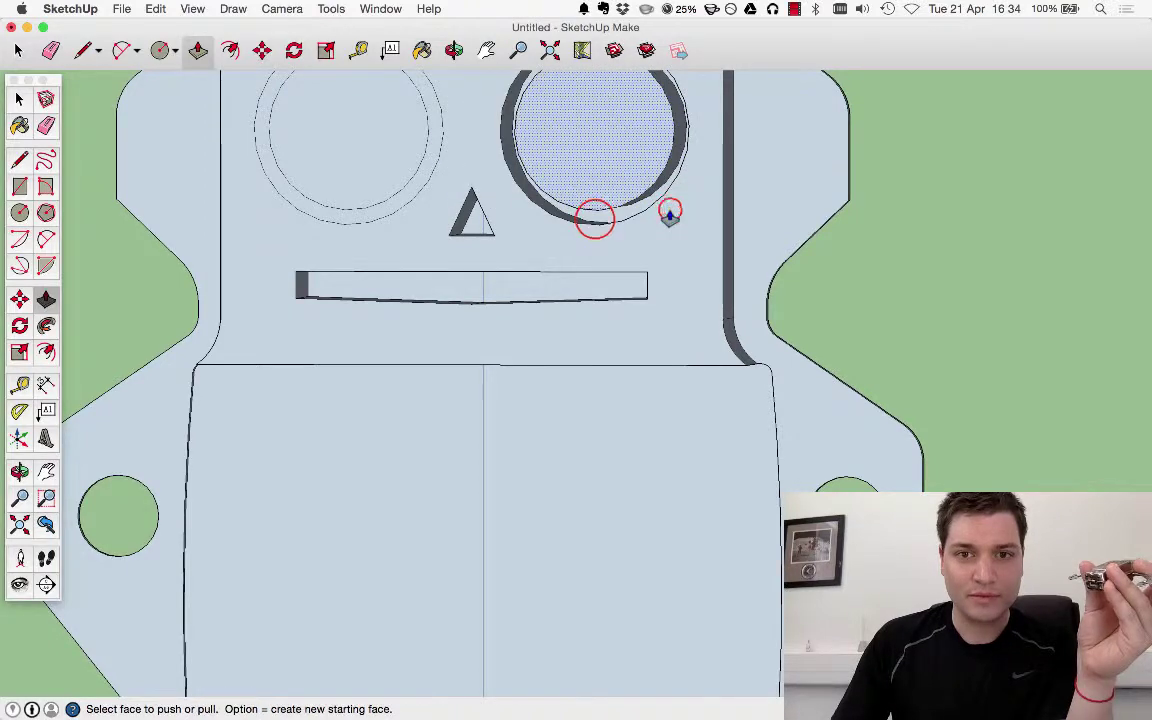
scroll(600, 218, "up", 3)
left_click(596, 219)
left_click(693, 245)
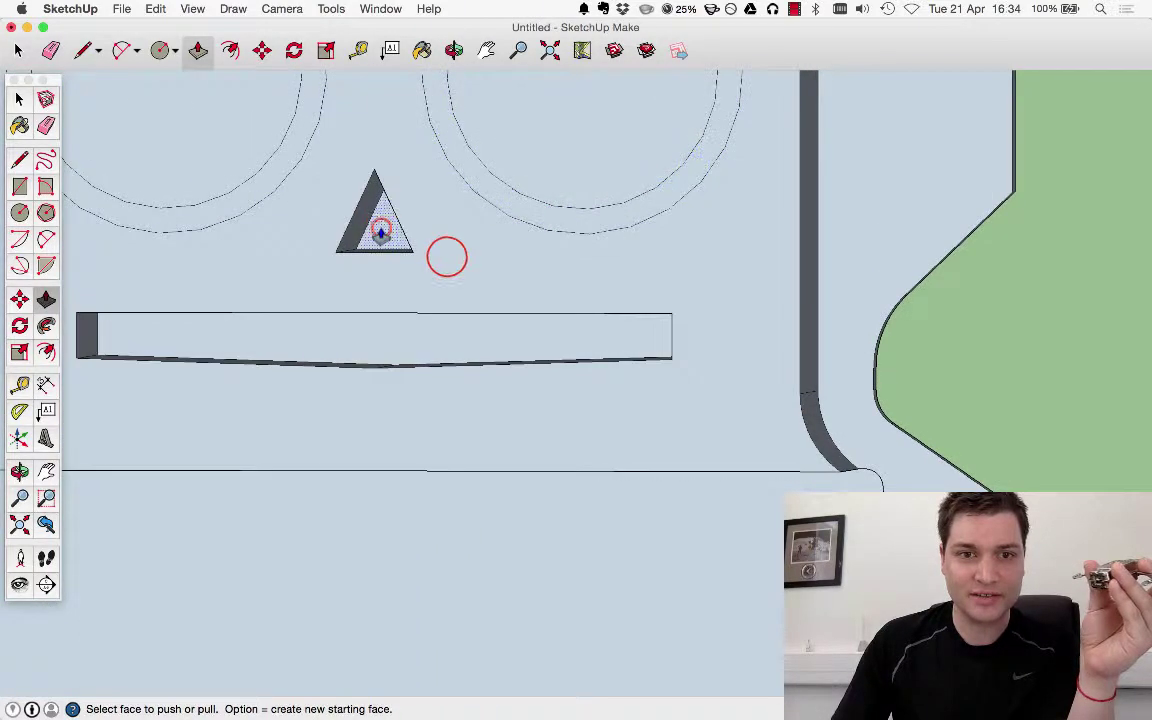
Push/Pull the recessed triangular nose and the mouth bar out flush with the front of the head.
left_click(380, 231)
left_click(447, 258)
left_click(465, 329)
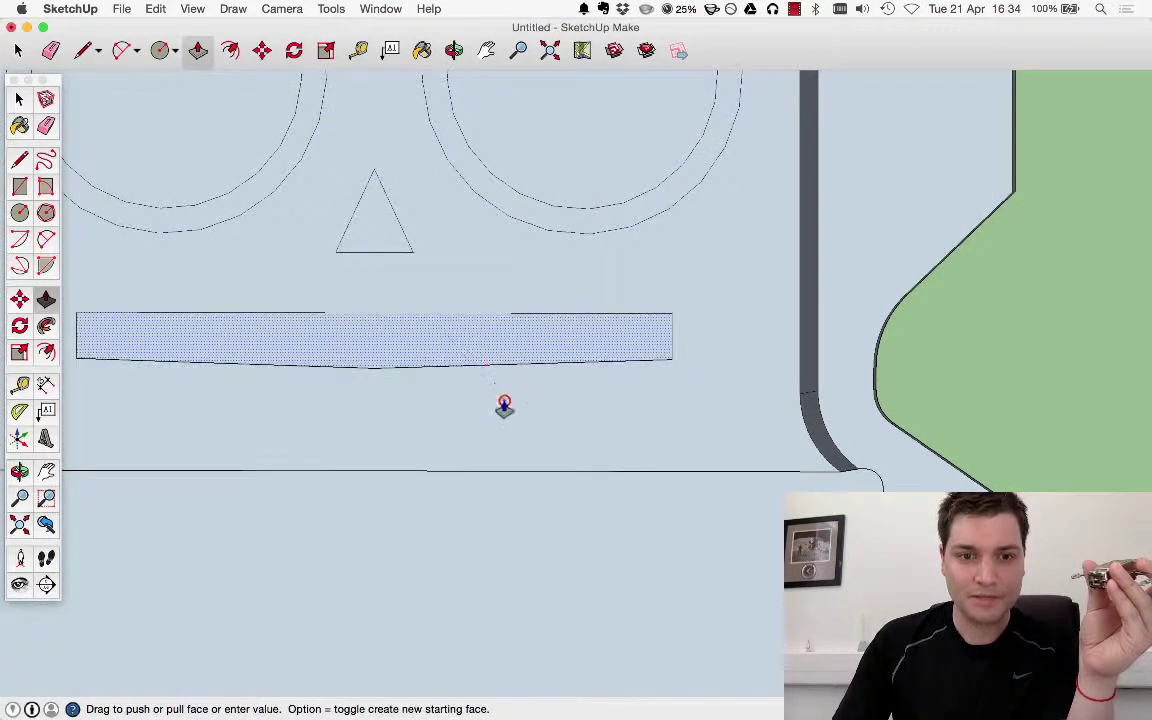
left_click(504, 402)
Raise the narrow ring around each eye slightly out from the front of the head.
middle_click_drag(612, 237, 632, 366)
scroll(570, 330, "down", 4)
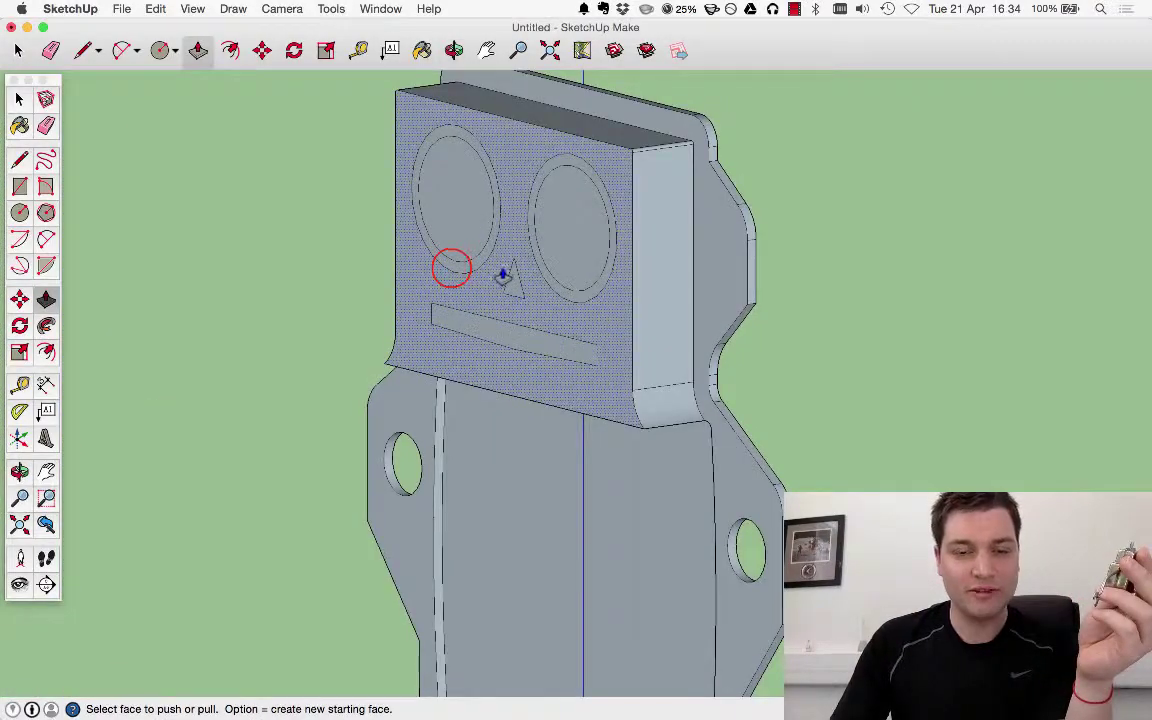
scroll(450, 267, "up", 3)
left_click(450, 267)
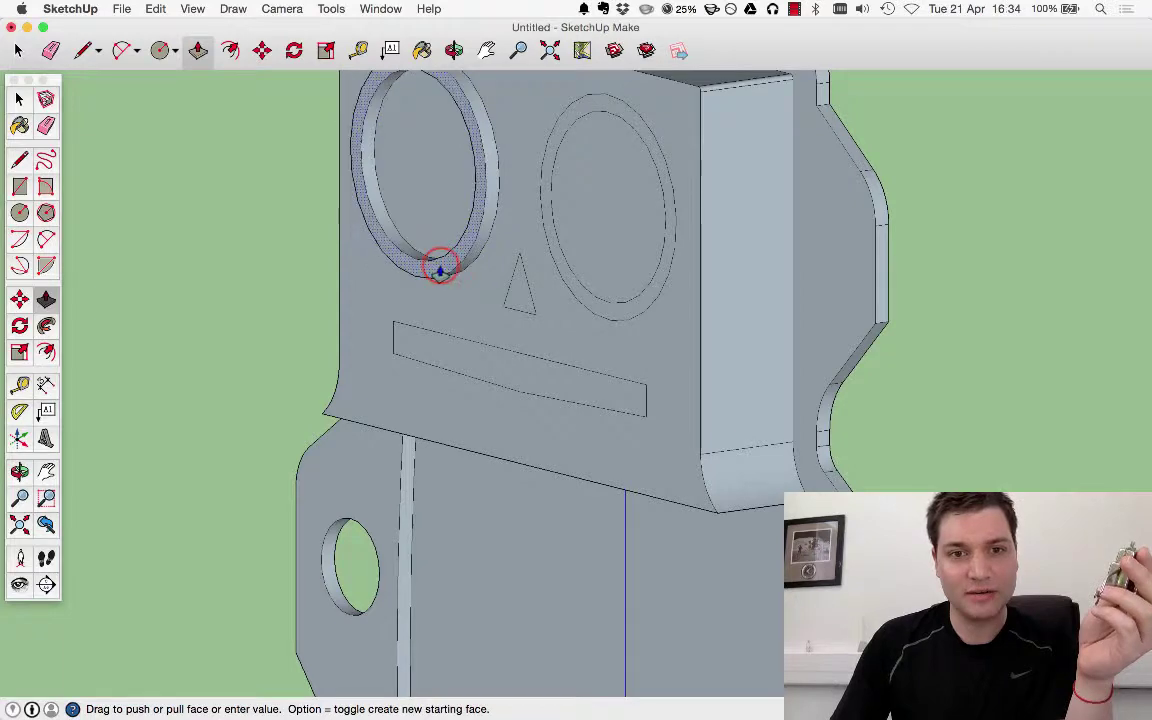
left_click(440, 270)
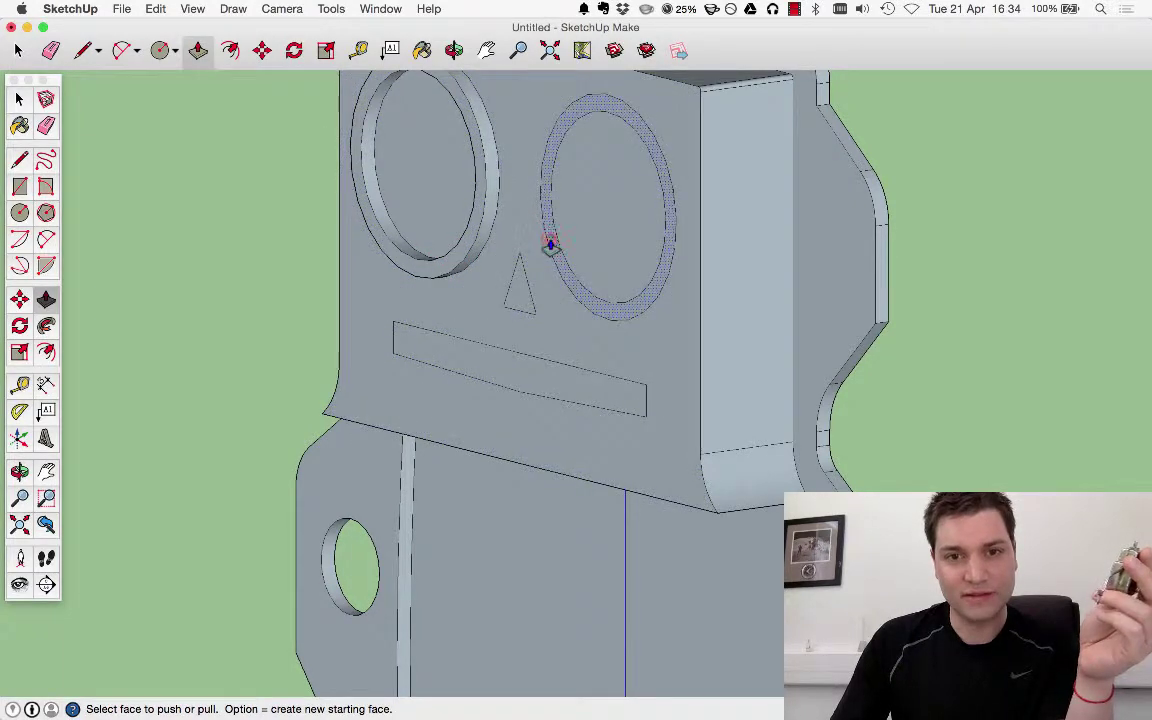
left_click(550, 245)
left_click(479, 204)
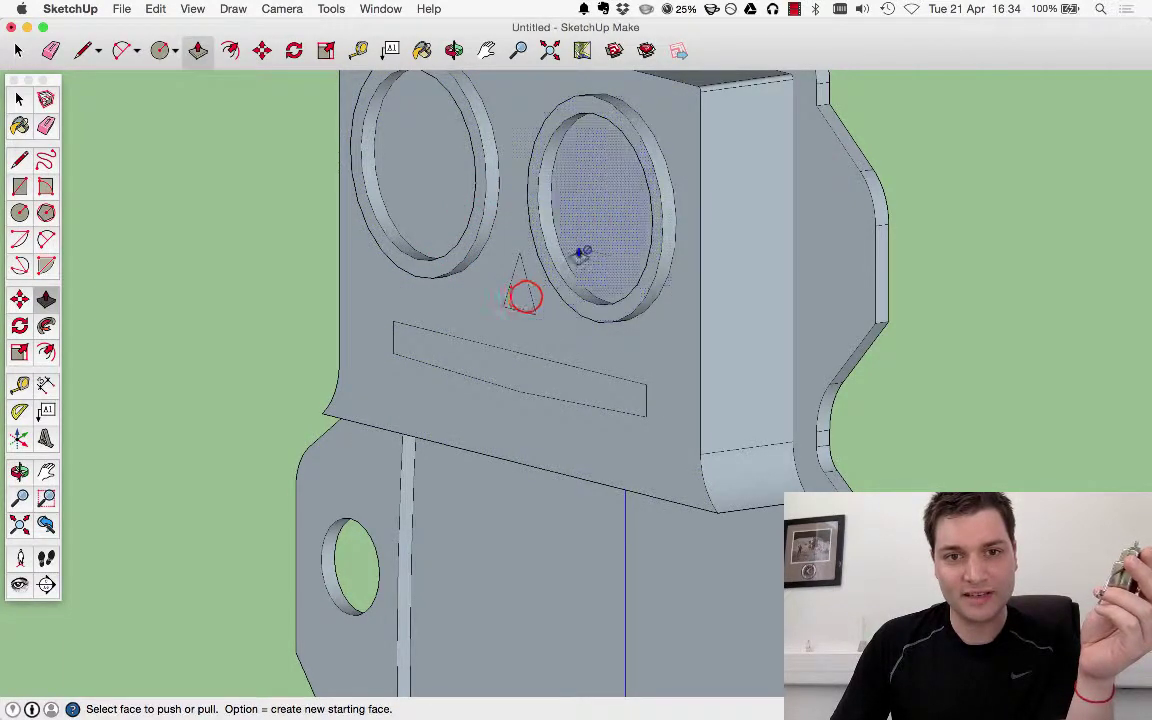
Raise the triangular nose and the mouth bar slightly out from the front of the head.
left_click(519, 290)
left_click(469, 241)
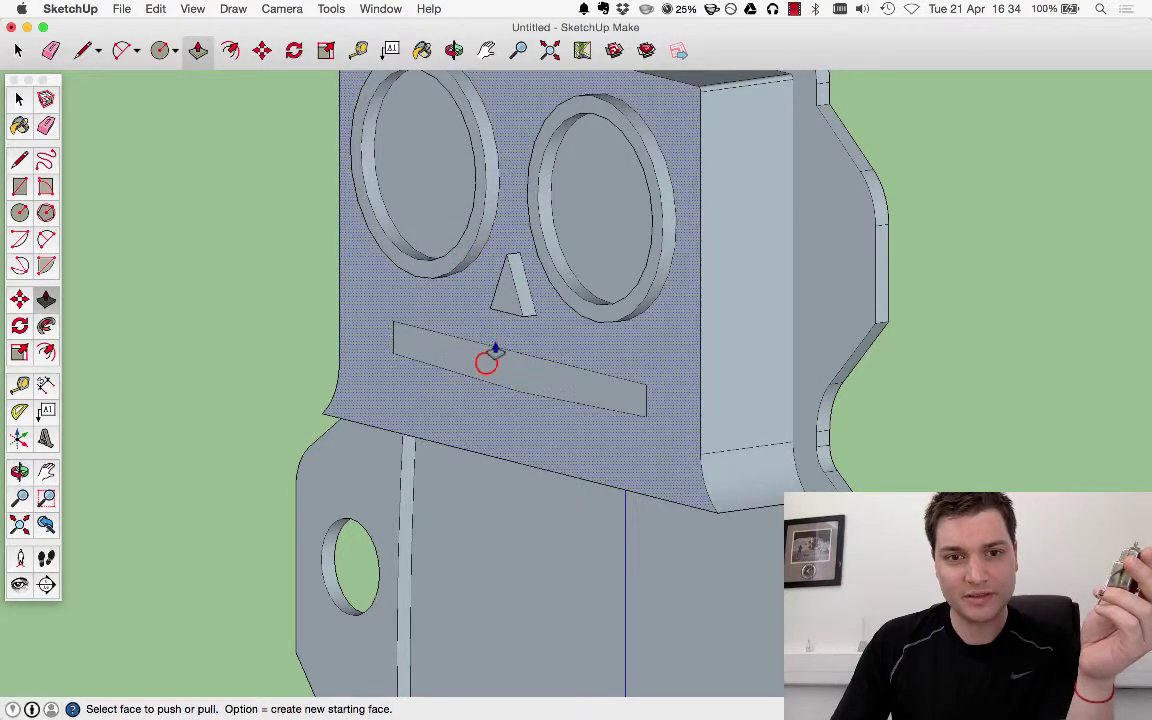
left_click(490, 358)
left_click(504, 290)
Push/Pull the recessed body panel outward level with the rim around it.
middle_click_drag(504, 290, 252, 255)
scroll(252, 255, "down", 5)
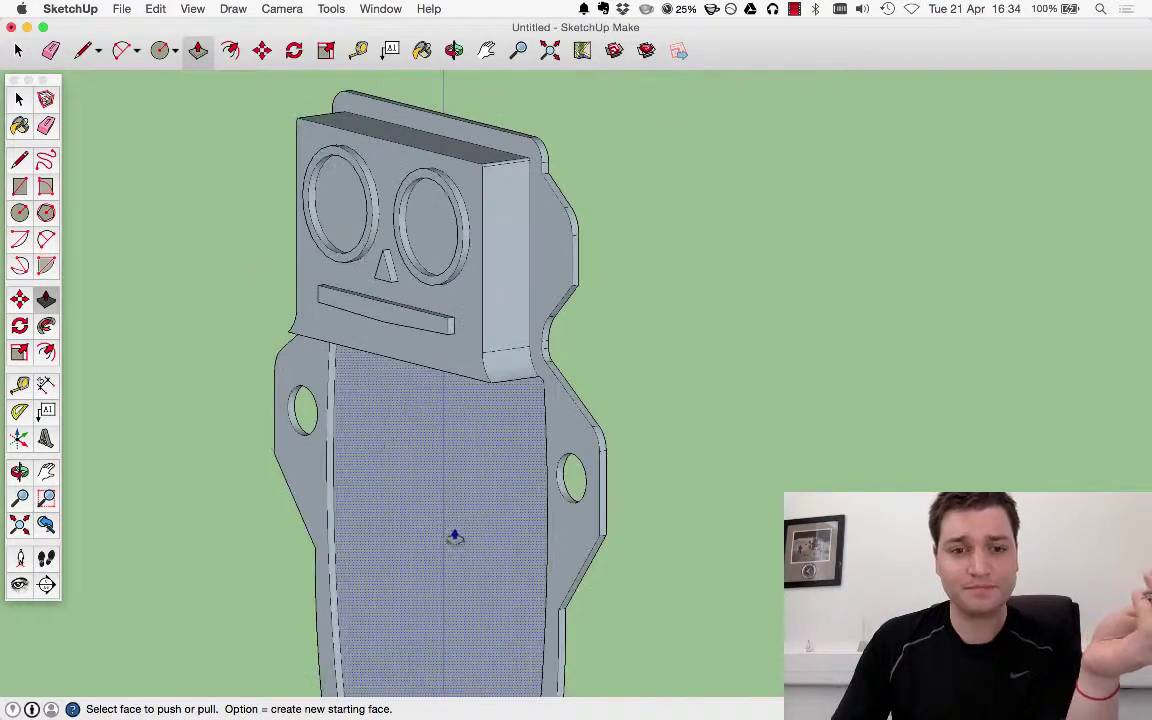
scroll(600, 375, "down", 3)
scroll(389, 340, "down", 3)
scroll(422, 531, "up", 4)
left_click(422, 530)
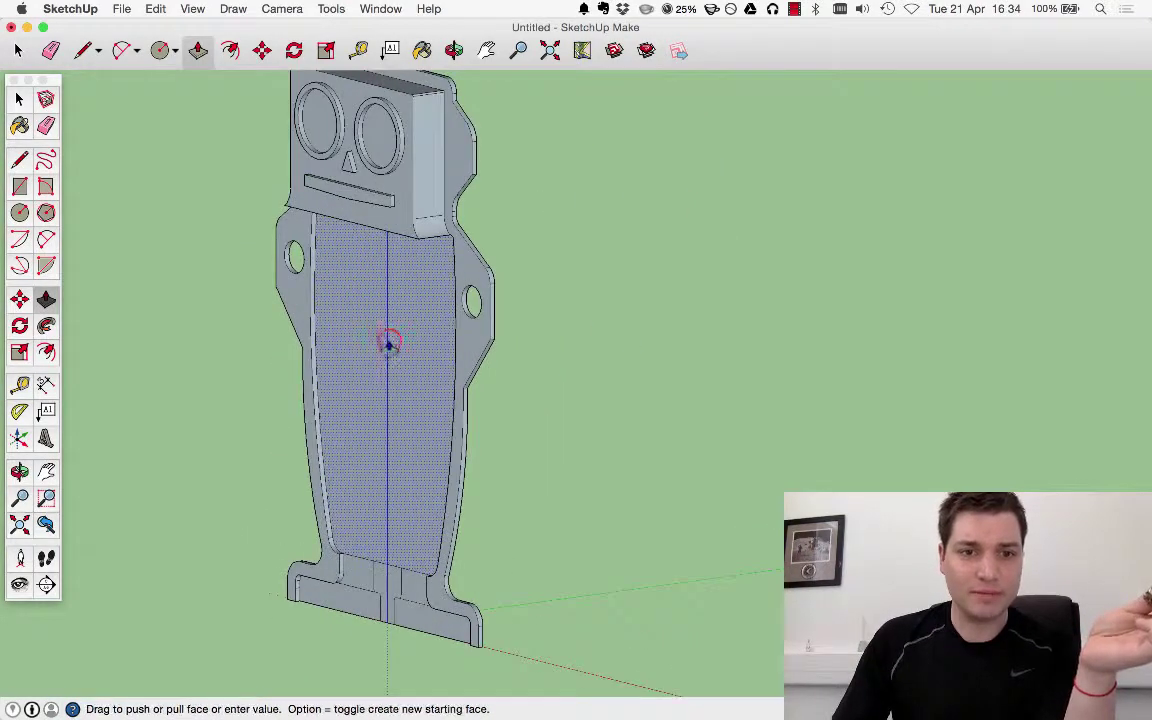
left_click(320, 210)
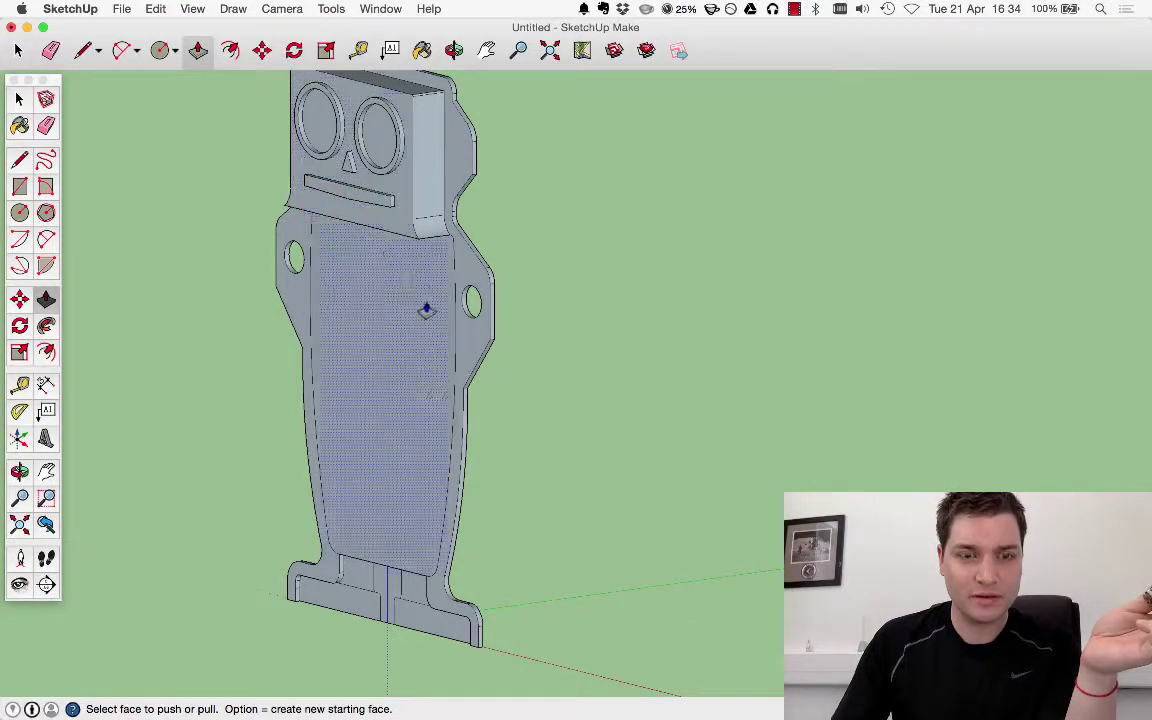
Extrude the body face outward so that it stands slightly proud of the front of the head.
scroll(391, 292, "up", 3)
left_click(392, 293)
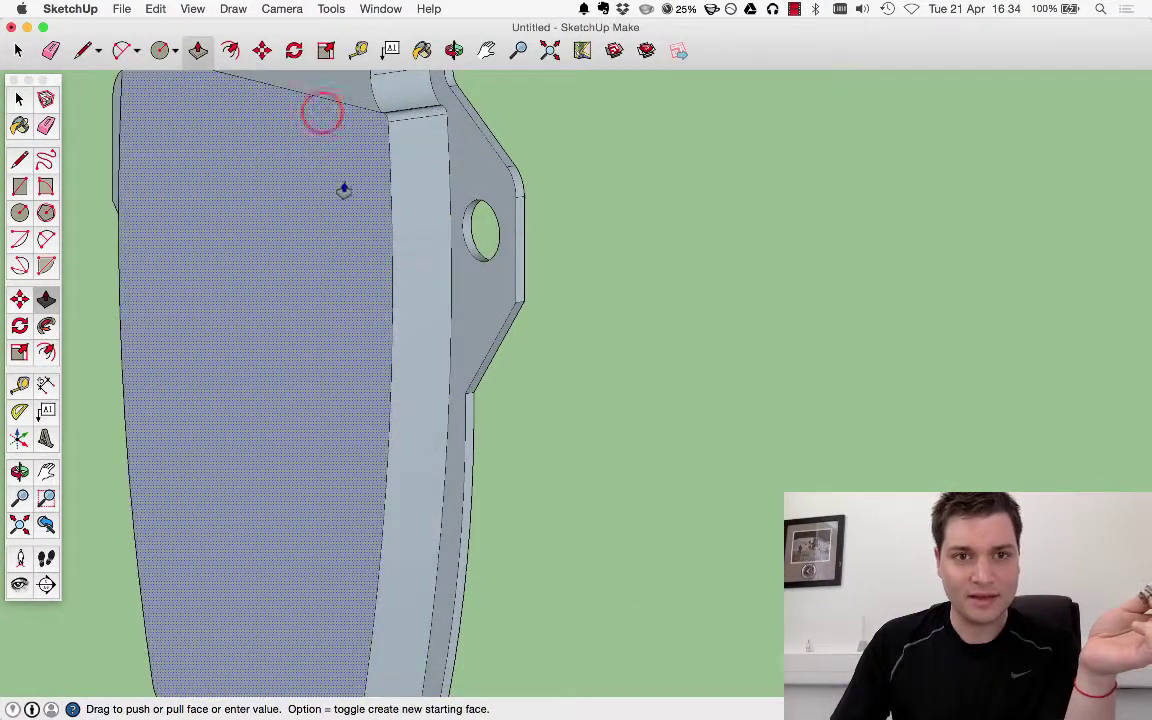
scroll(319, 111, "down", 3)
left_click(321, 116)
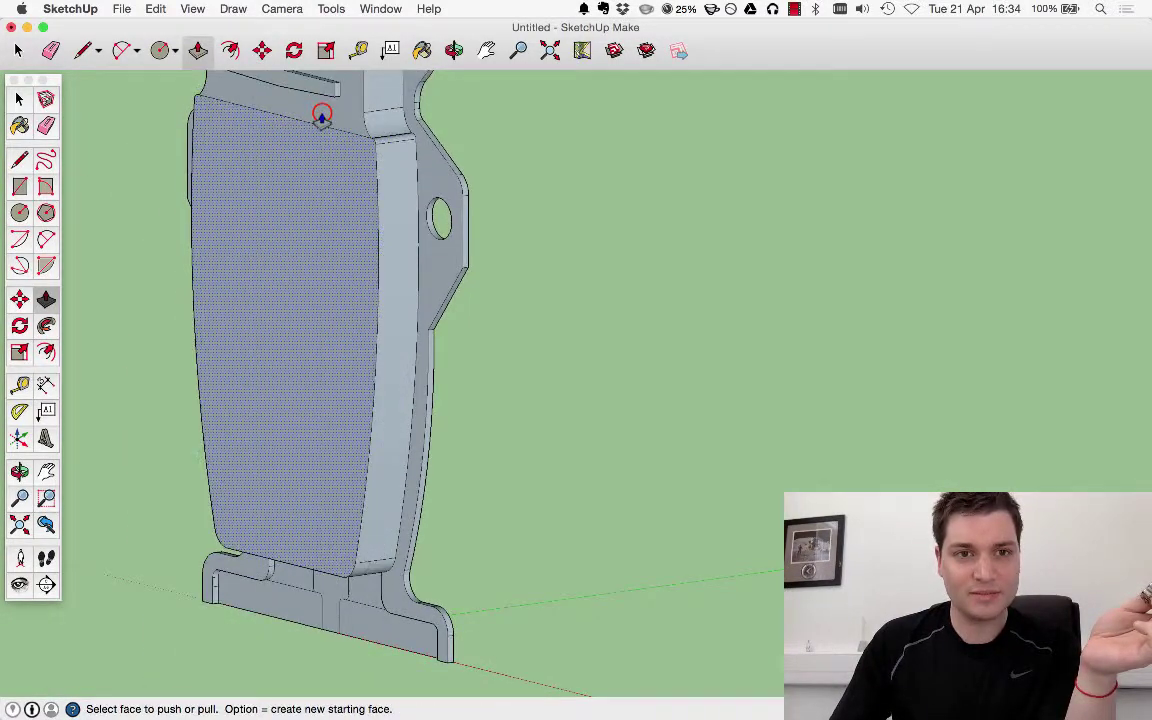
left_click(361, 268)
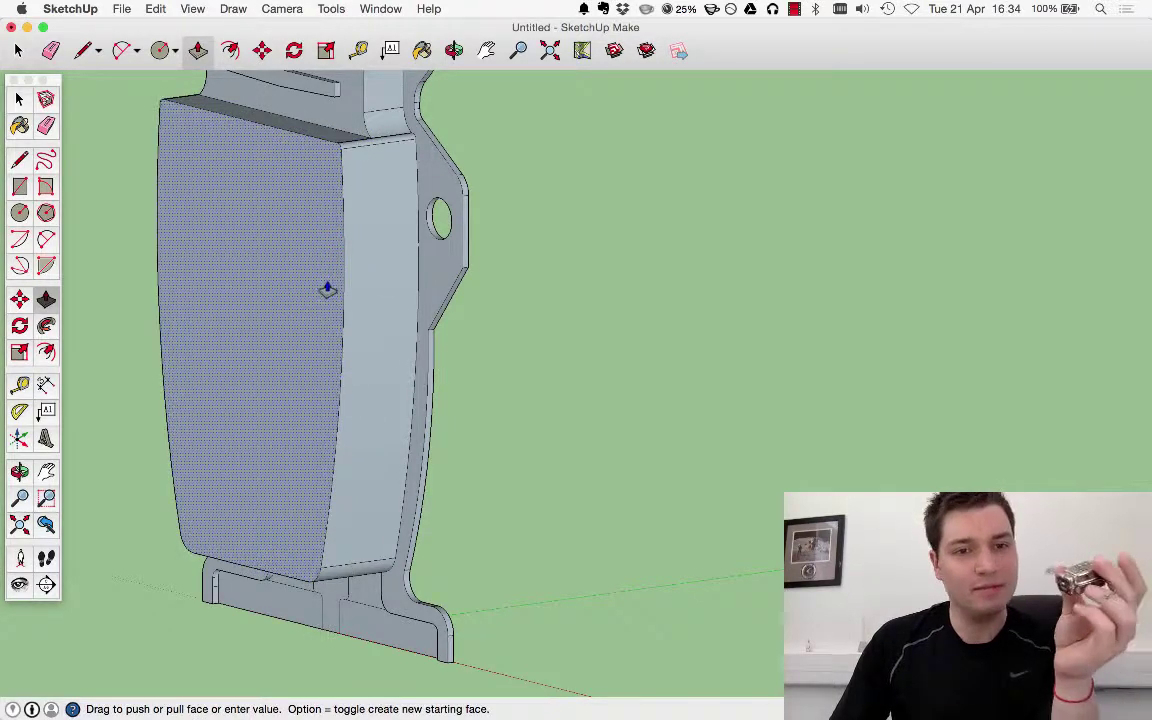
left_click(340, 278)
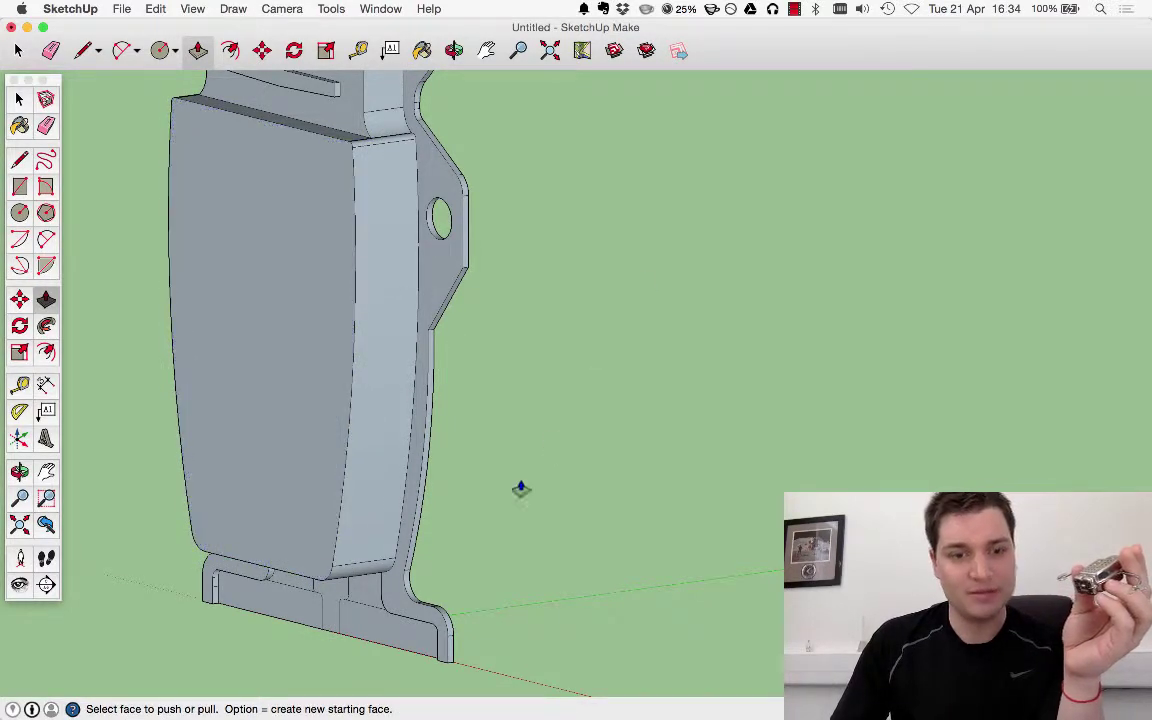
Push/Pull both leg faces beneath the body outward to the same depth, less deep than the body.
scroll(415, 296, "down", 2)
scroll(404, 488, "up", 4)
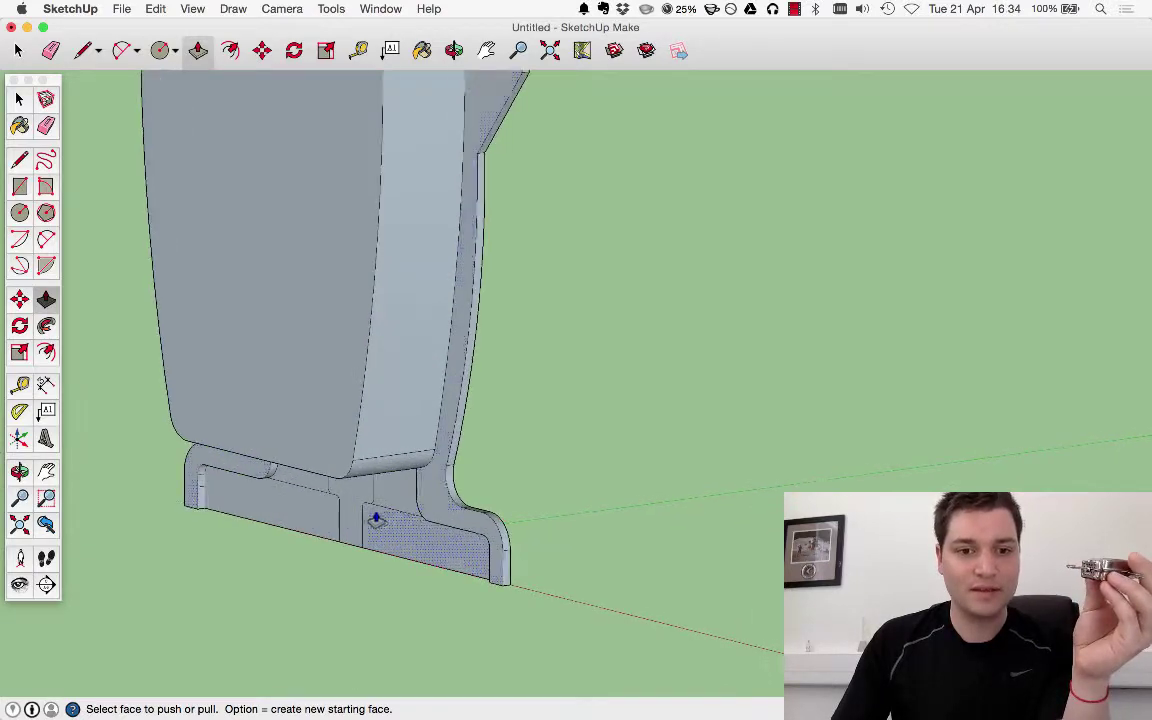
middle_click_drag(442, 473, 420, 412)
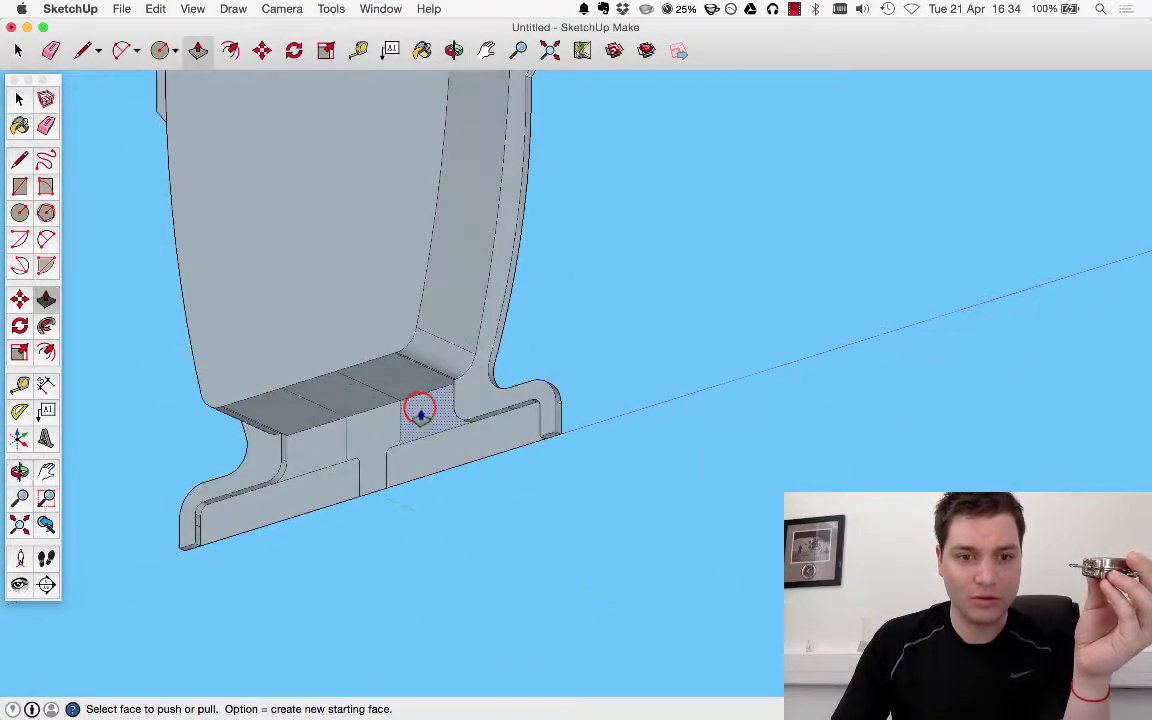
left_click_drag(420, 410, 390, 390)
left_click(390, 386)
left_click(309, 450)
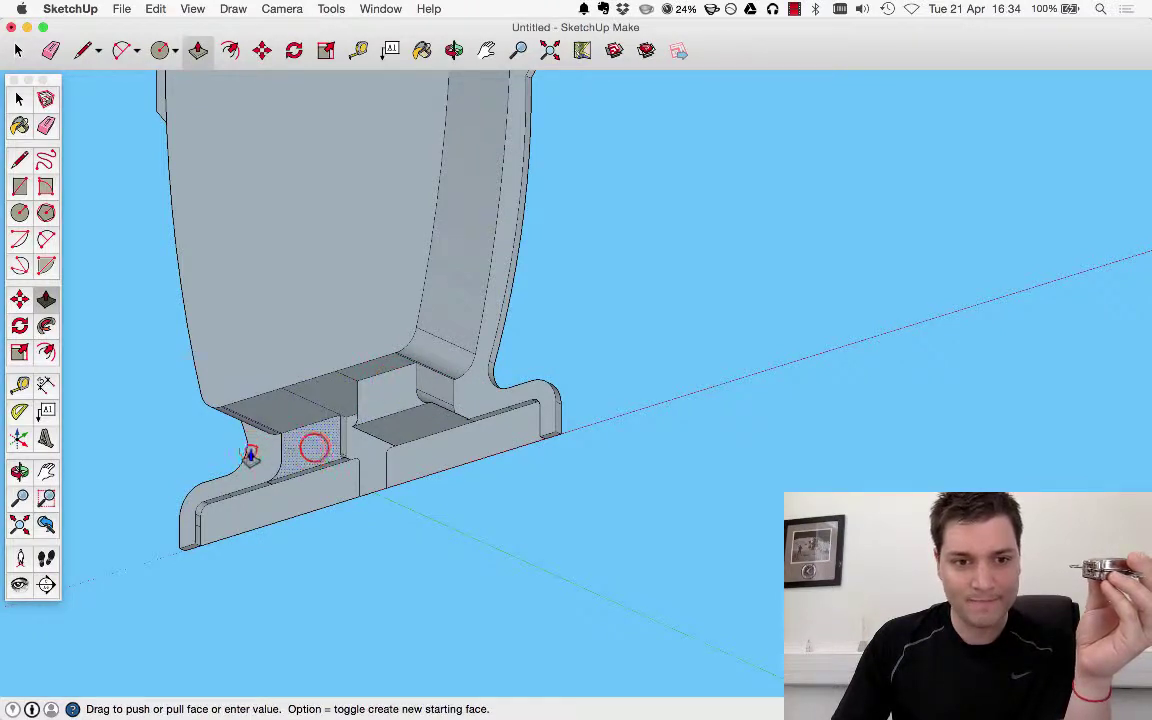
left_click(249, 451)
left_click(314, 449)
left_click(388, 391)
Extrude the two foot faces at the base outward beyond the legs to a matching depth.
left_click(408, 440)
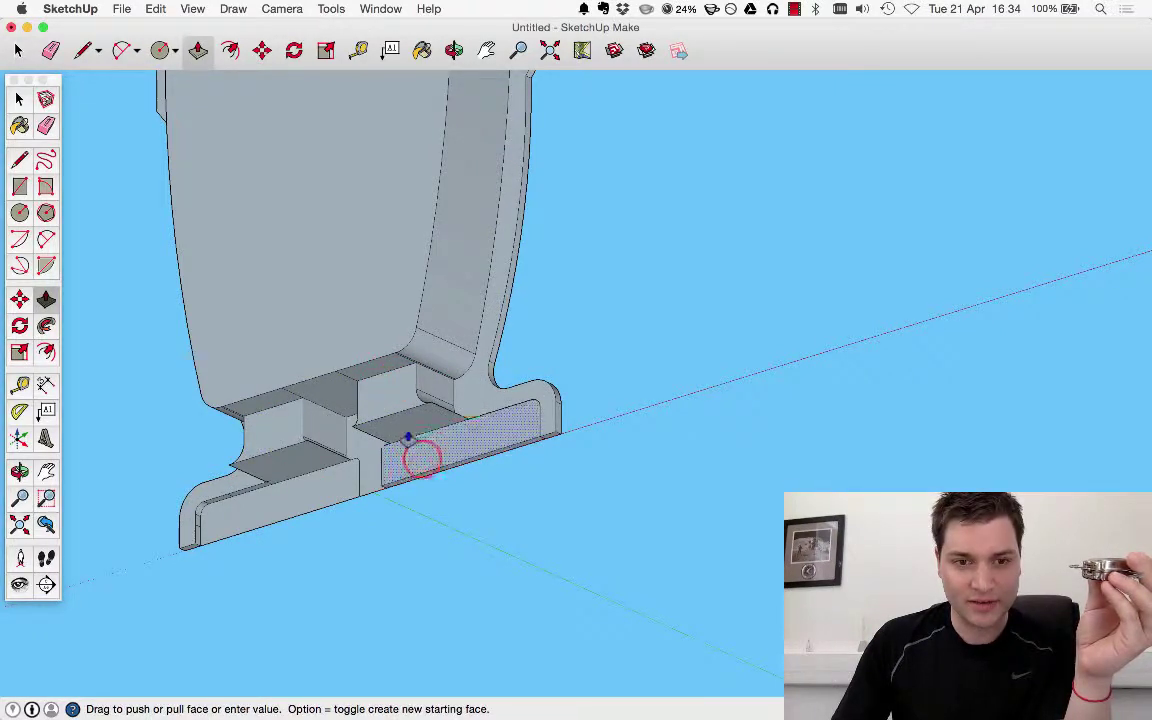
left_click(470, 399)
left_click(476, 442)
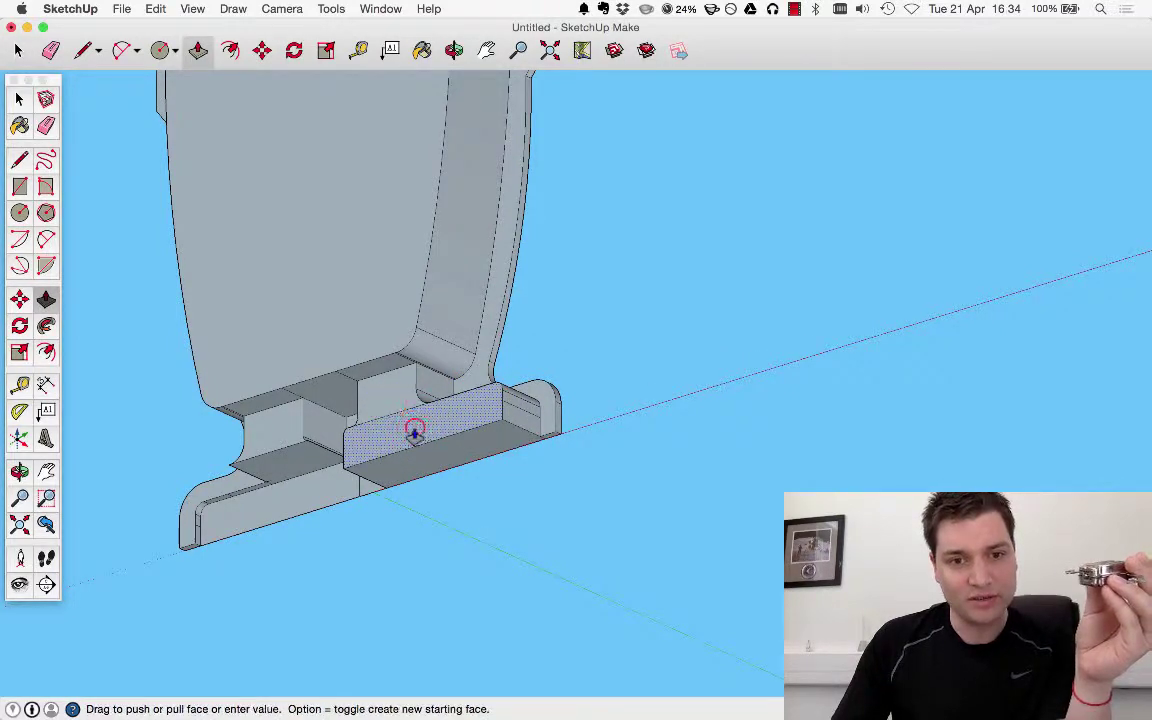
left_click(403, 428)
middle_click_drag(414, 400, 705, 455)
left_click(592, 505)
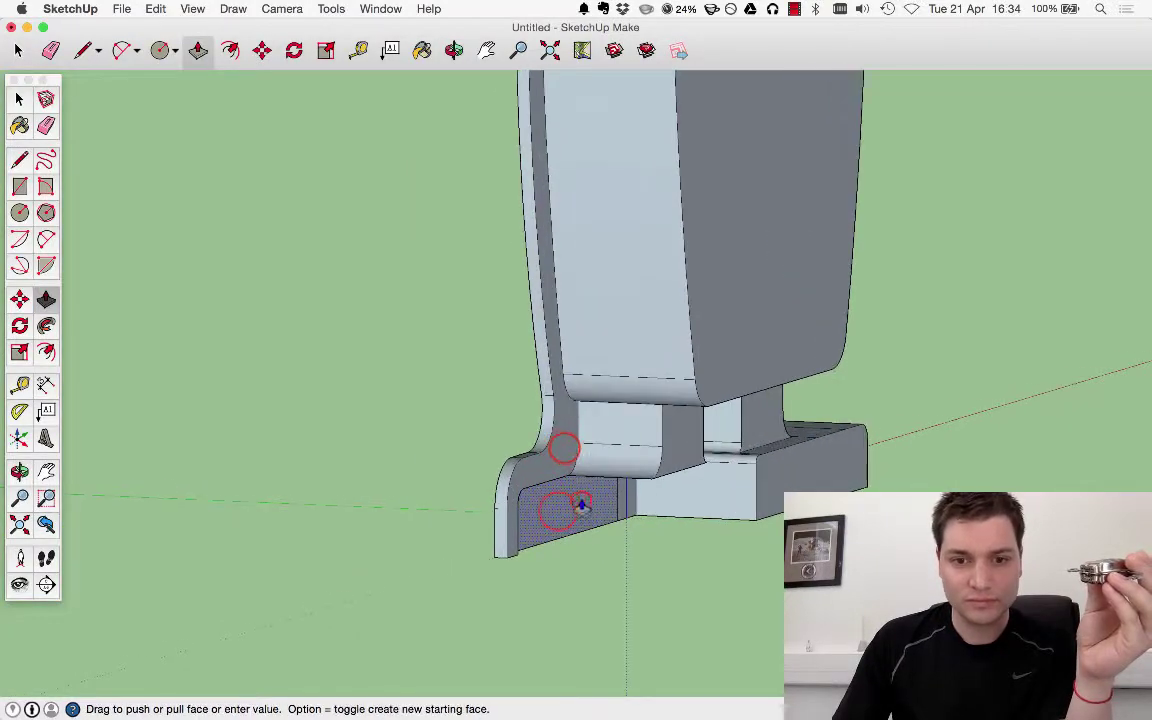
left_click(680, 444)
left_click(659, 508)
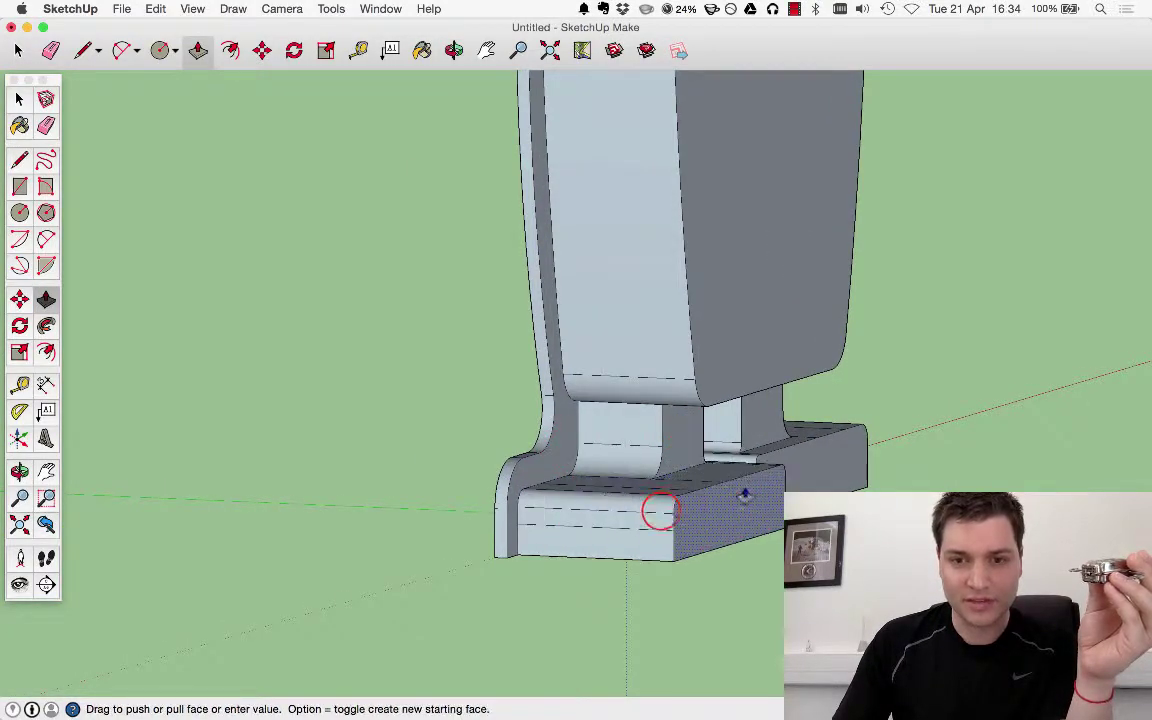
left_click(833, 444)
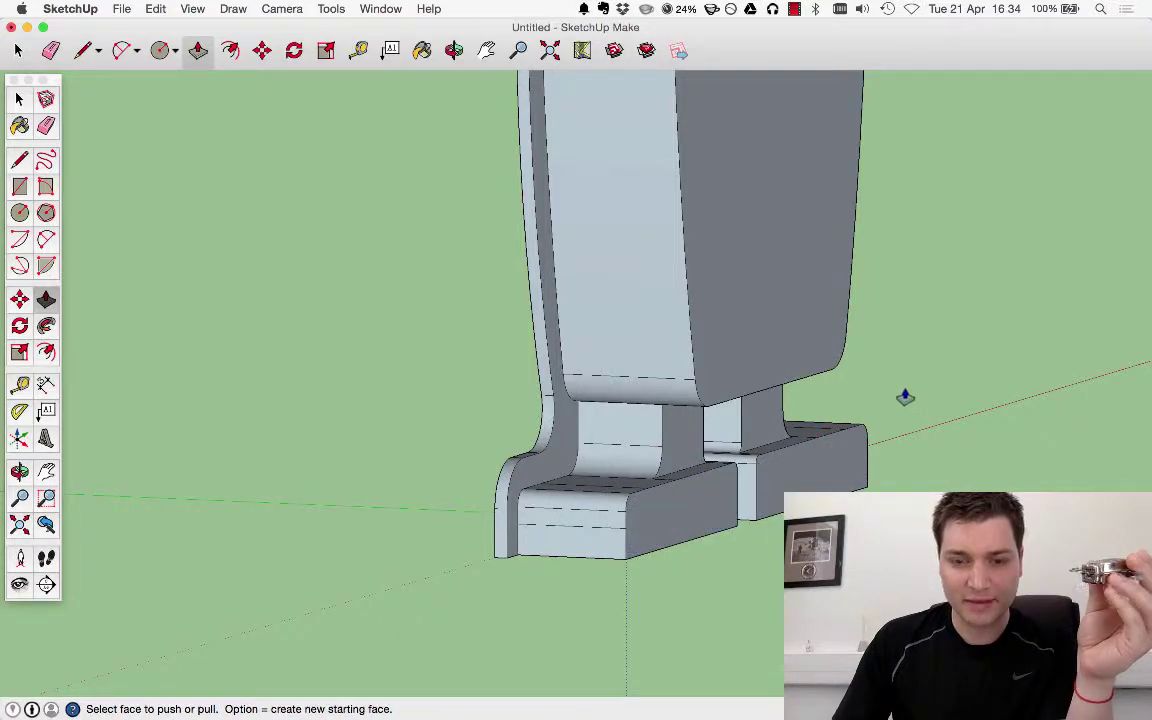
Examine the whole extruded robot from the front and both sides.
scroll(785, 377, "down", 5)
middle_click_drag(821, 331, 490, 428)
scroll(525, 455, "down", 5)
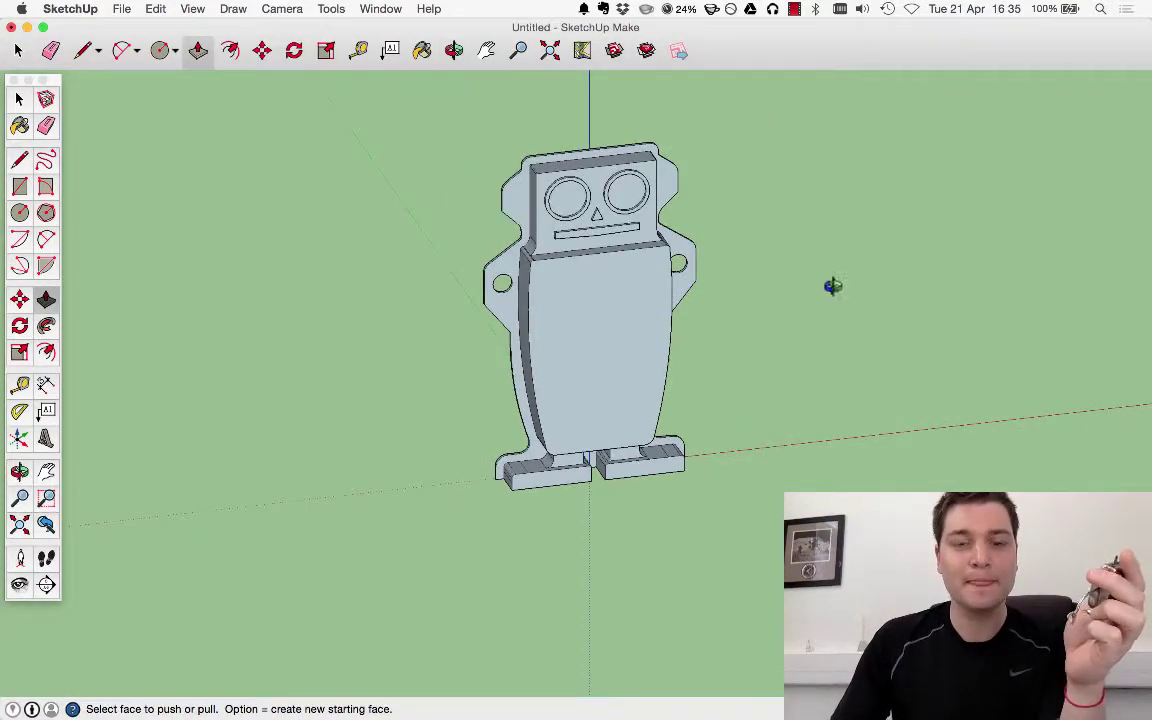
middle_click_drag(833, 287, 581, 287)
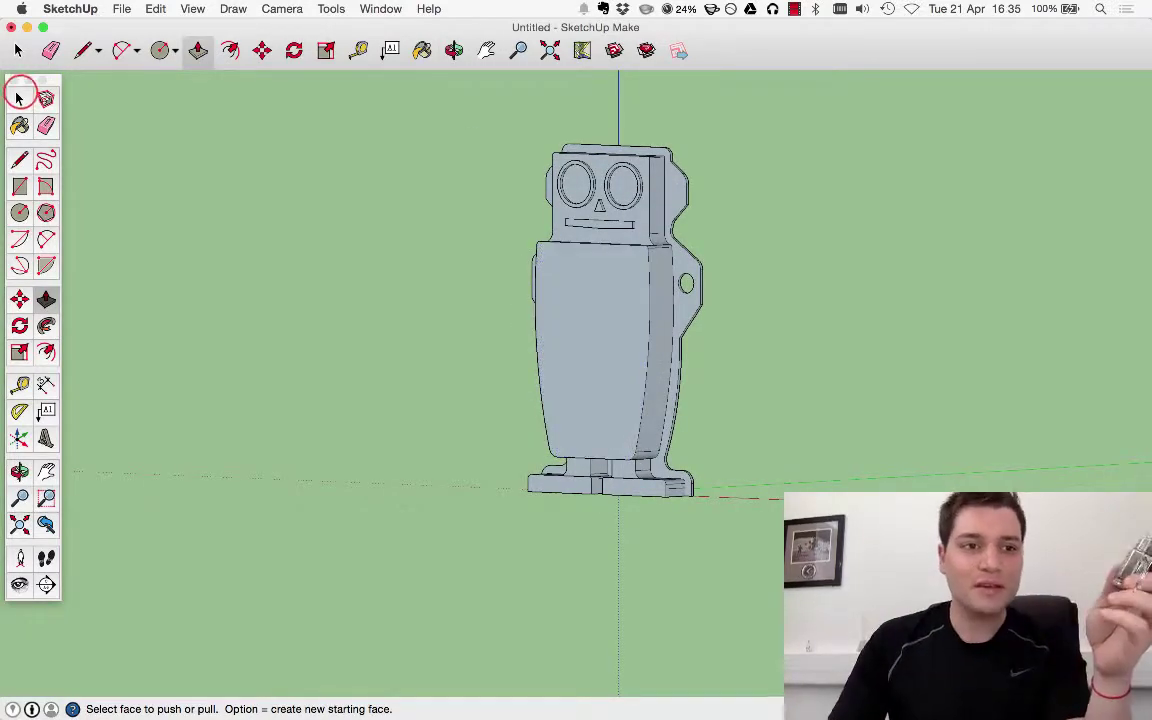
left_click(20, 93)
middle_click_drag(373, 265, 610, 340)
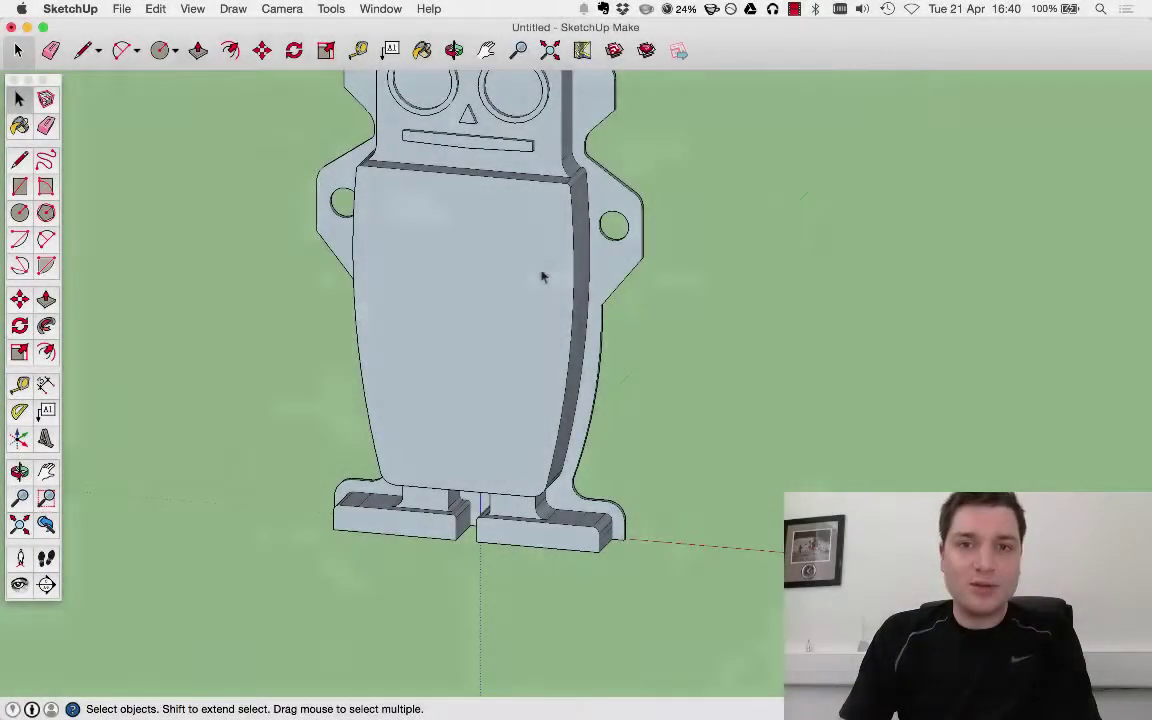
middle_click_drag(540, 275, 550, 167)
scroll(561, 370, "down", 5)
scroll(512, 252, "up", 3)
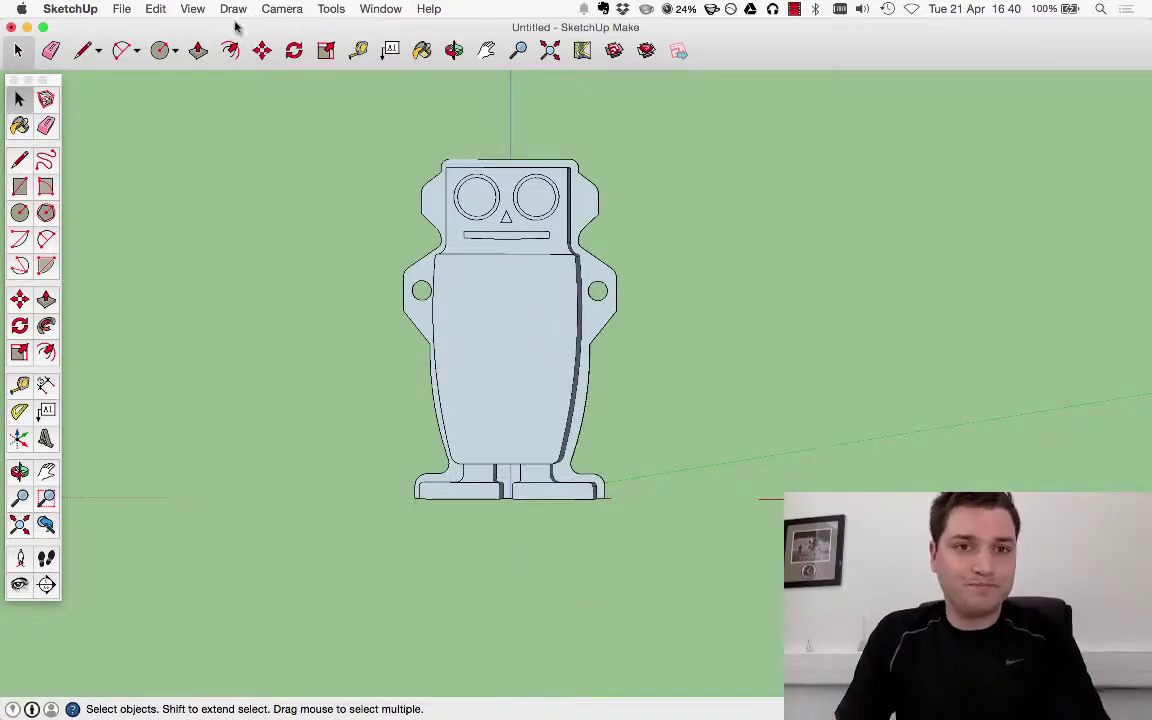
Check the robot from above, and return to the standard front view facing the body.
left_click(282, 9)
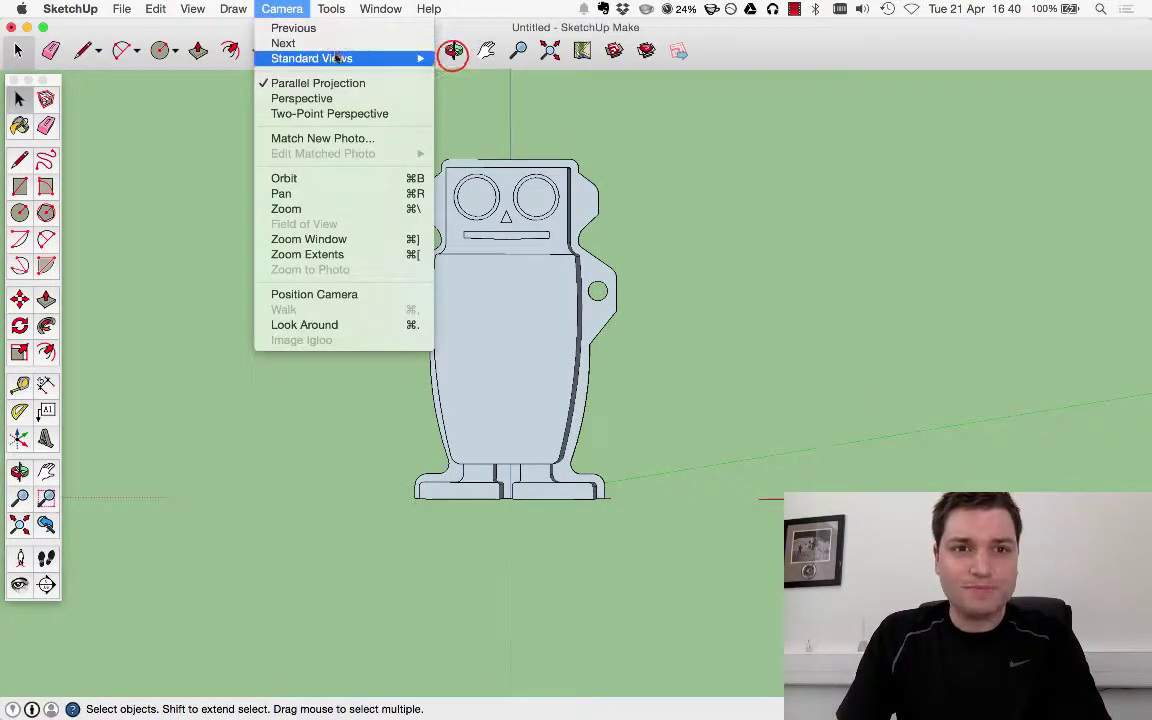
mouse_move(334, 57)
left_click(460, 57)
left_click(282, 9)
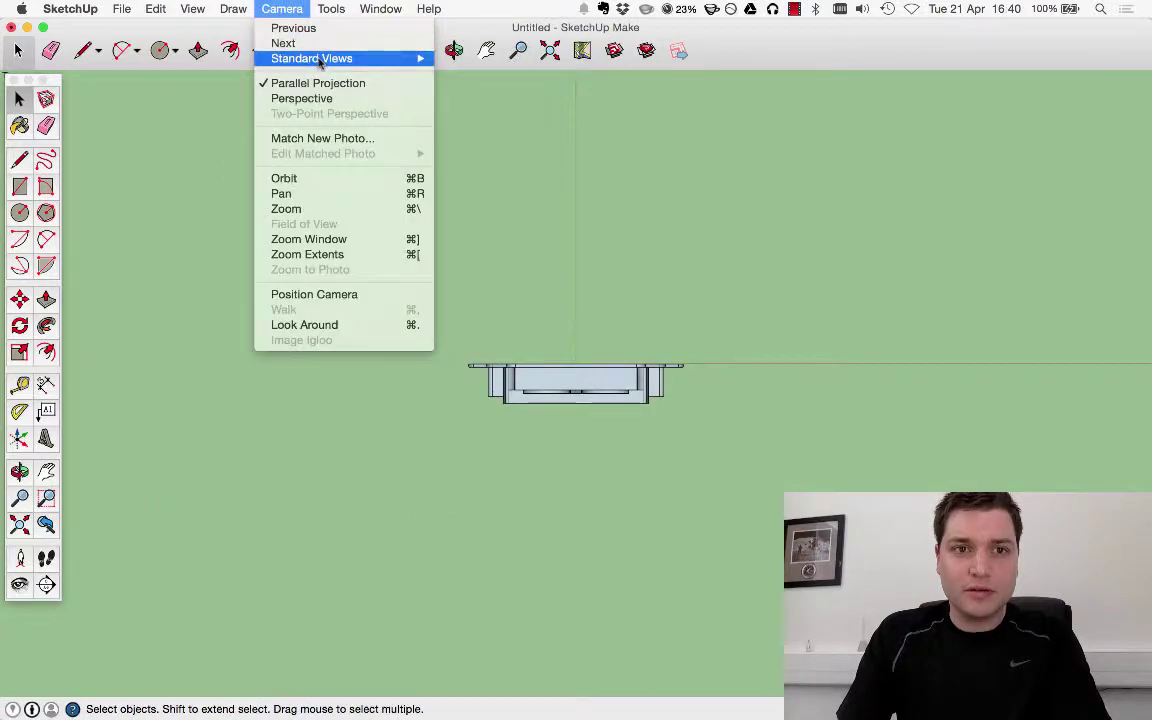
left_click(472, 88)
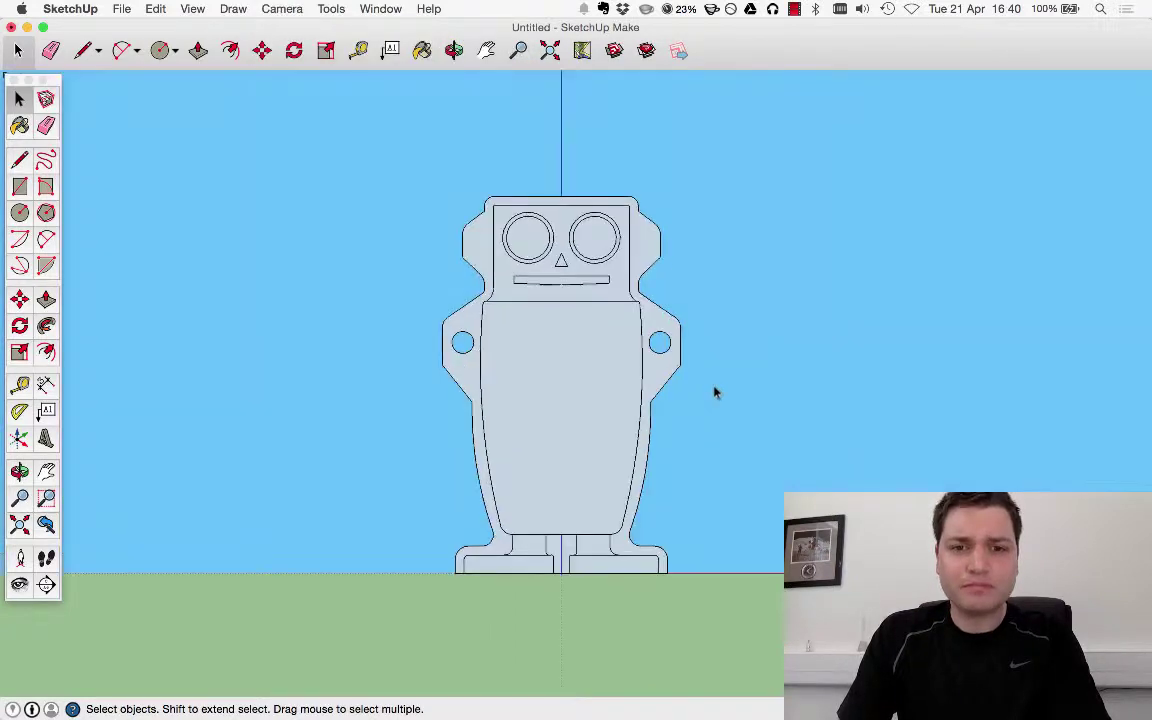
left_click(20, 211)
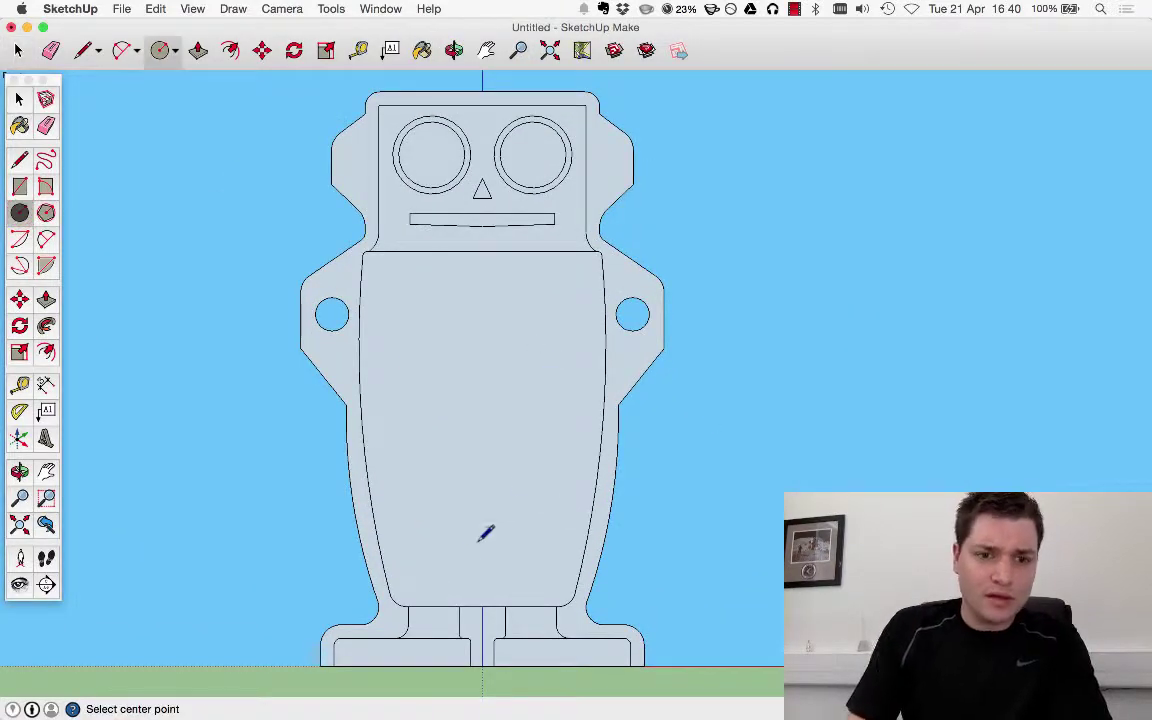
scroll(428, 596, "up", 3)
left_click(394, 585)
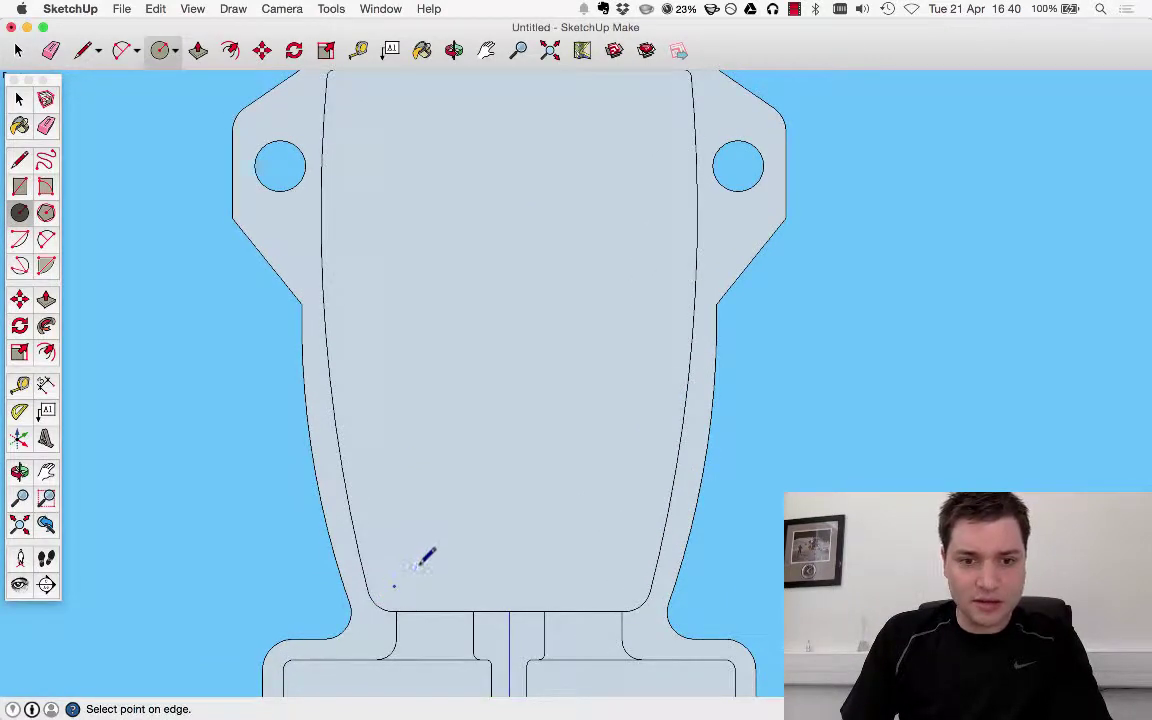
left_click(408, 568)
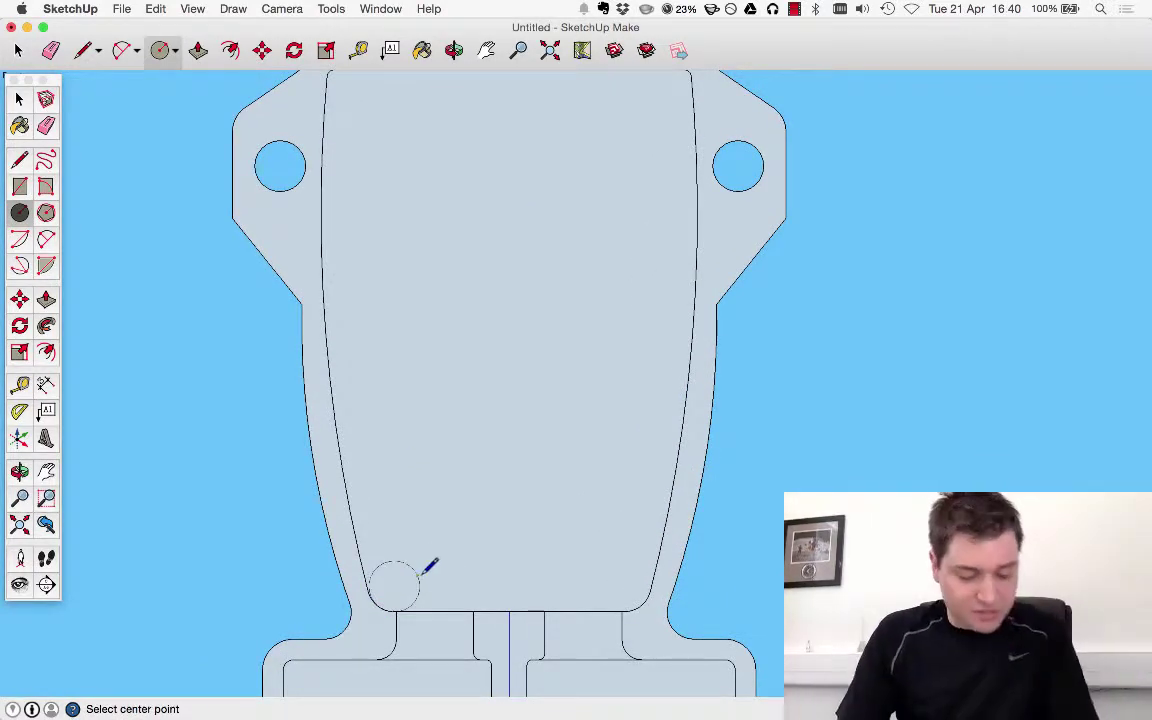
key("super+z")
left_click(402, 568)
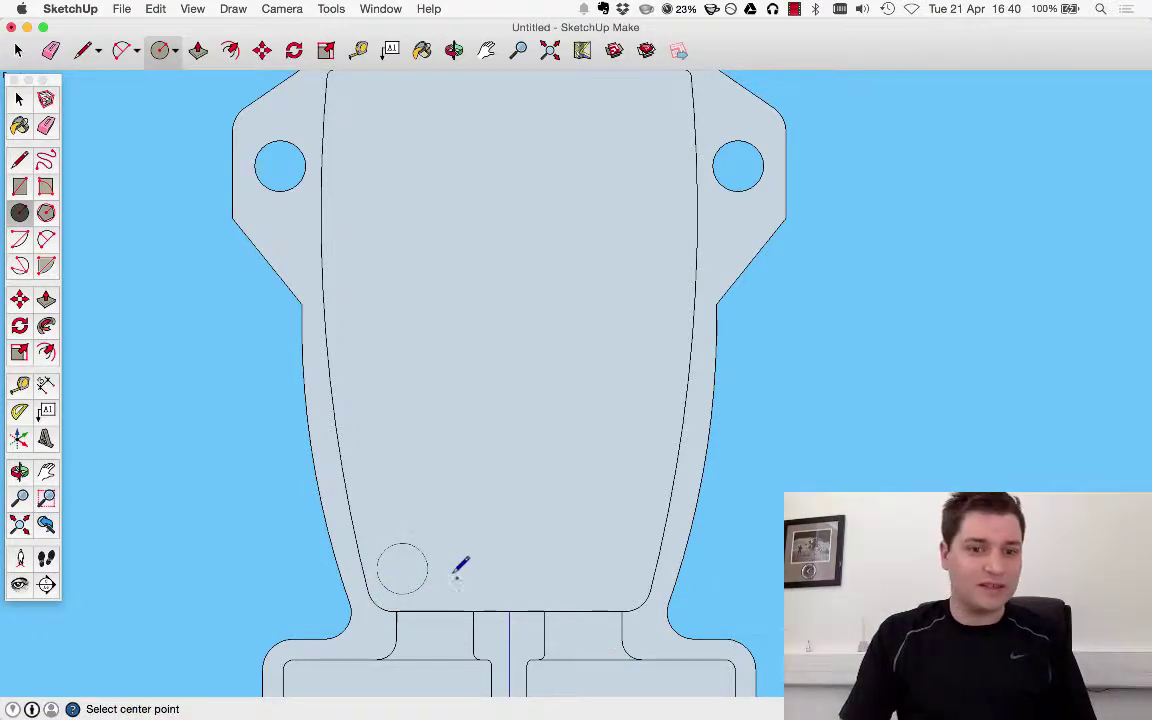
left_click(19, 100)
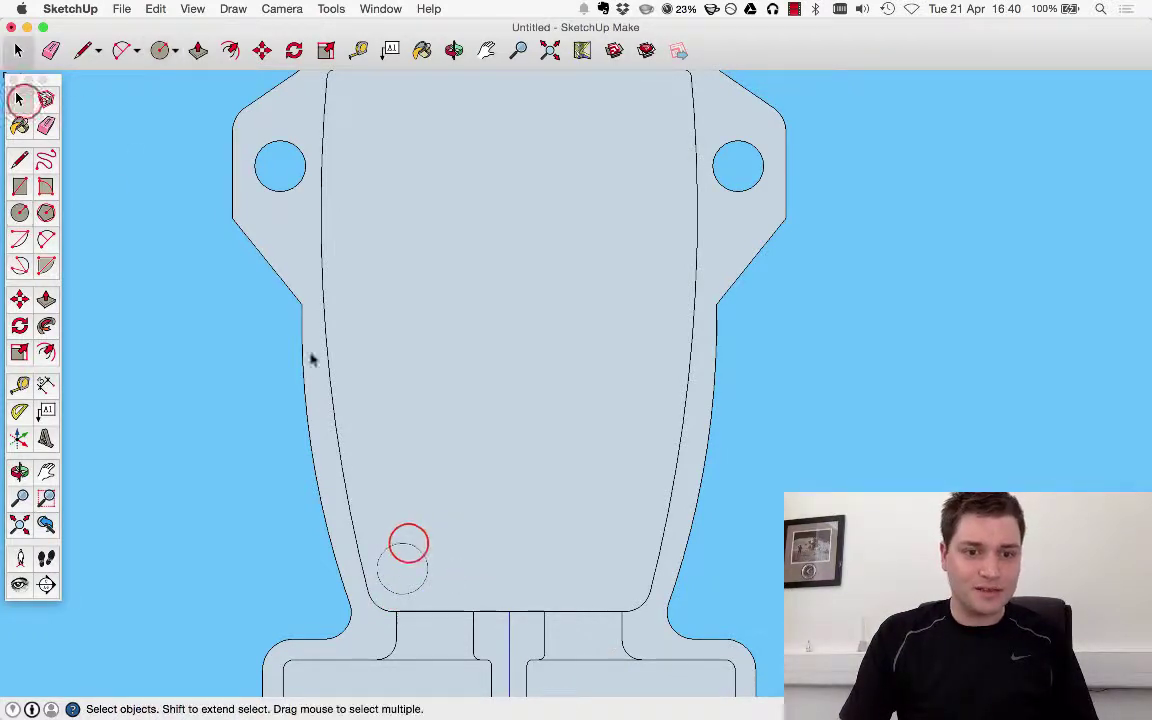
key("super+z")
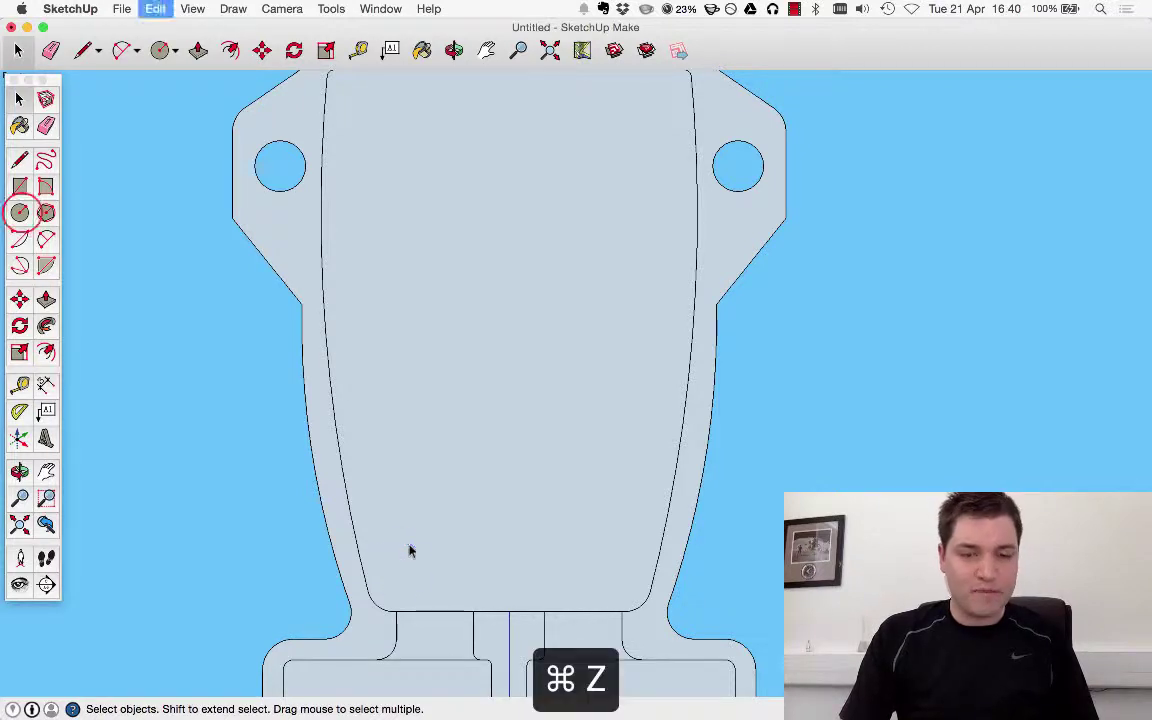
Draw a small circle on the front face of the body, just inside its lower-left corner.
left_click(19, 212)
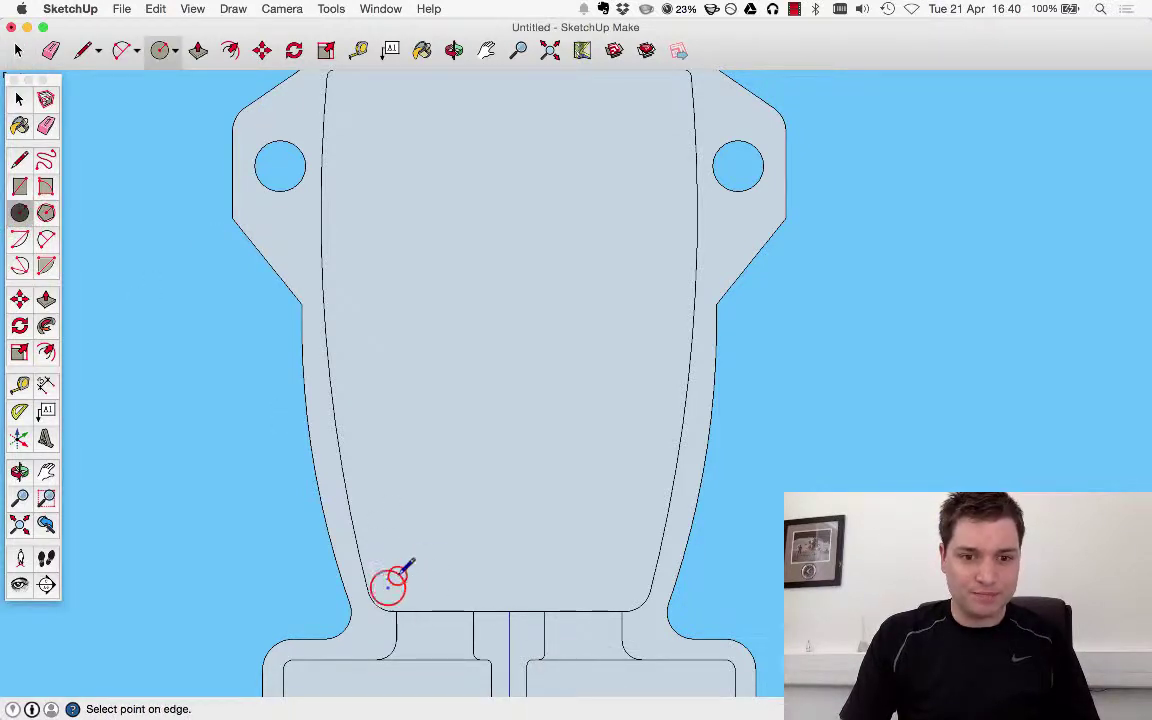
key("super+z")
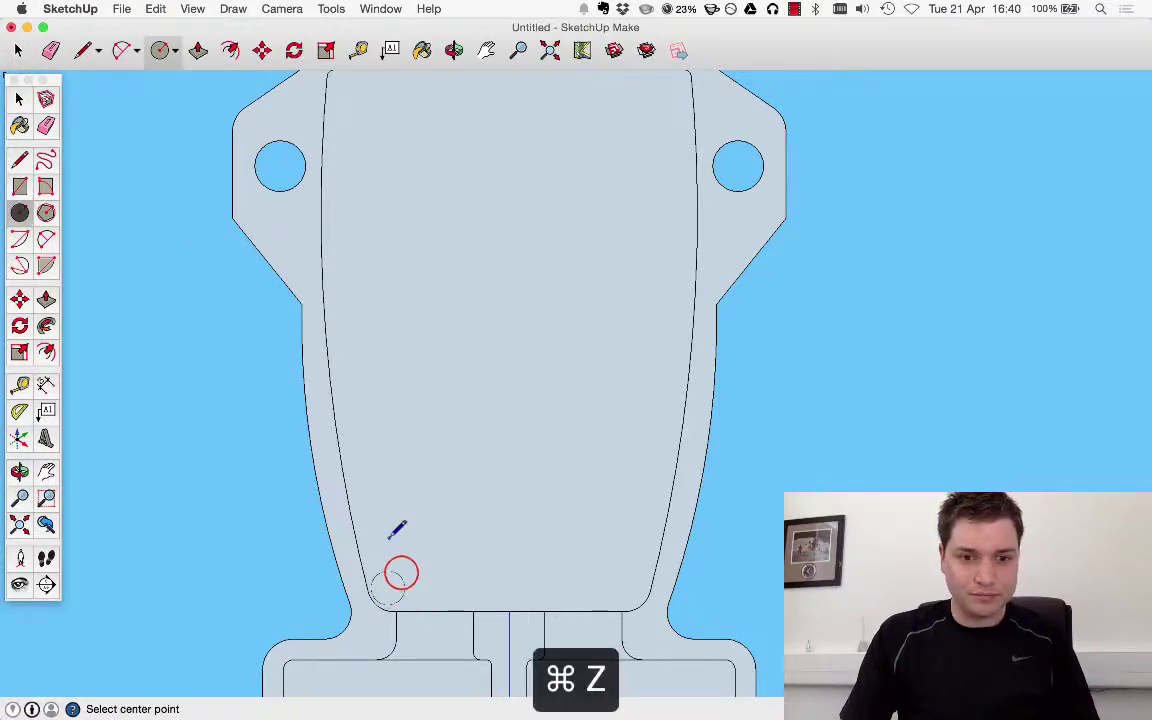
left_click(389, 592)
key("super+z")
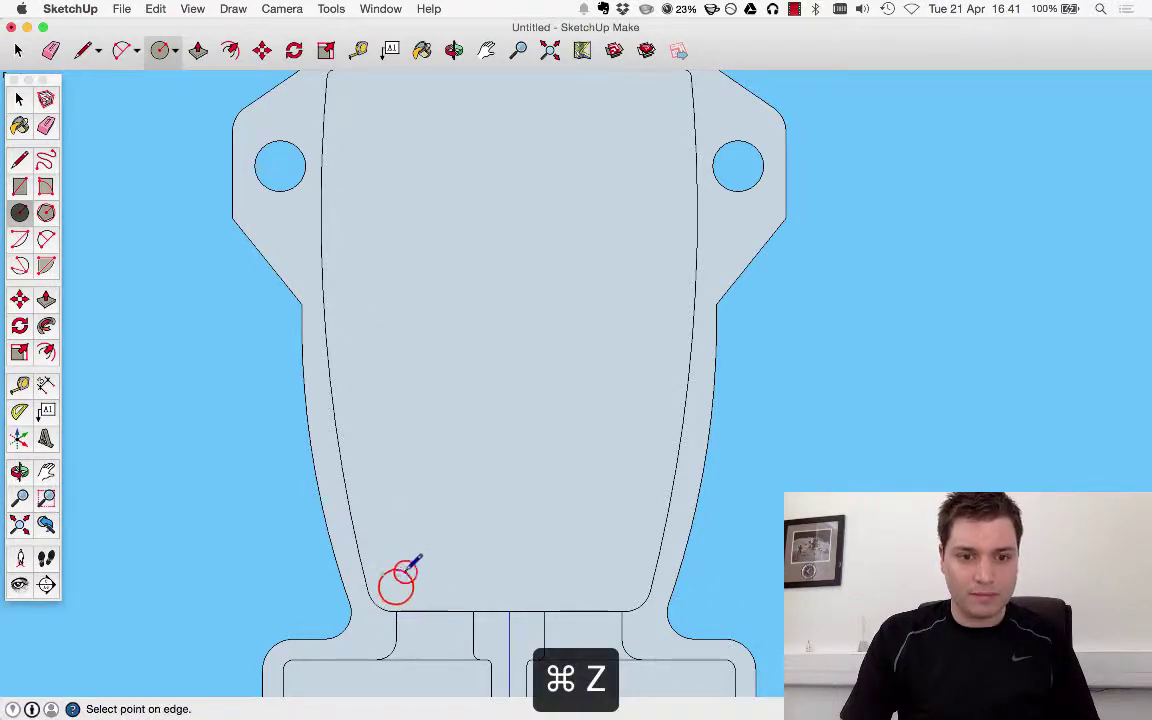
left_click(418, 584)
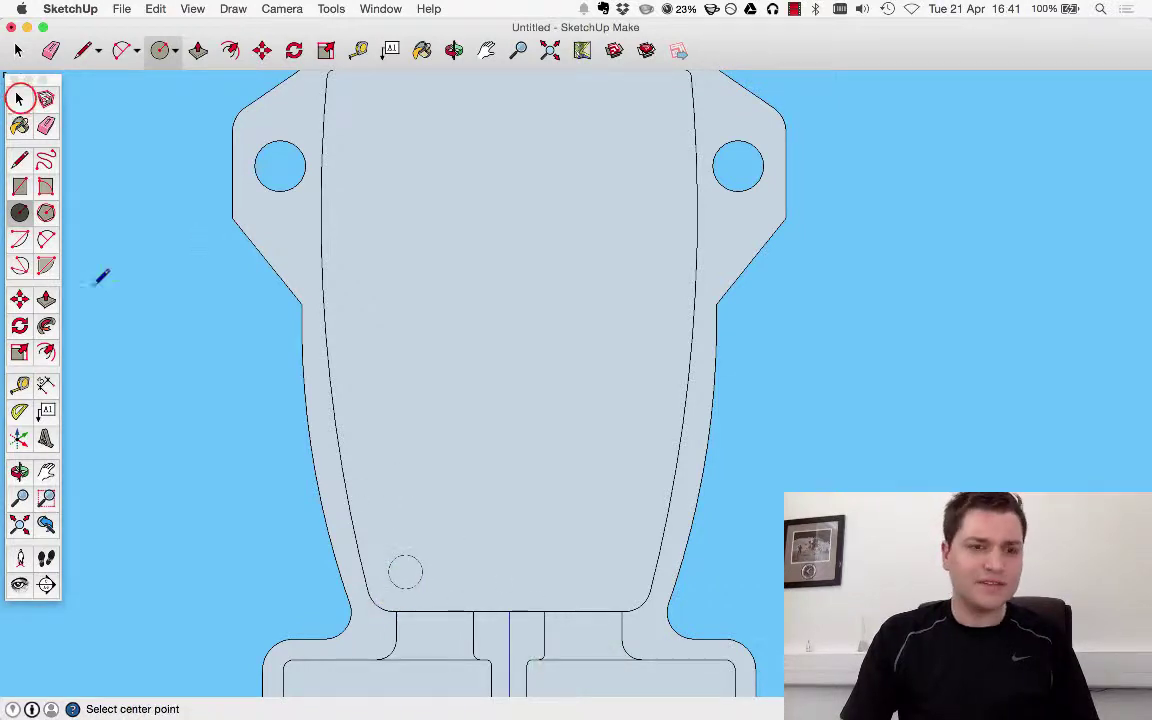
key("space")
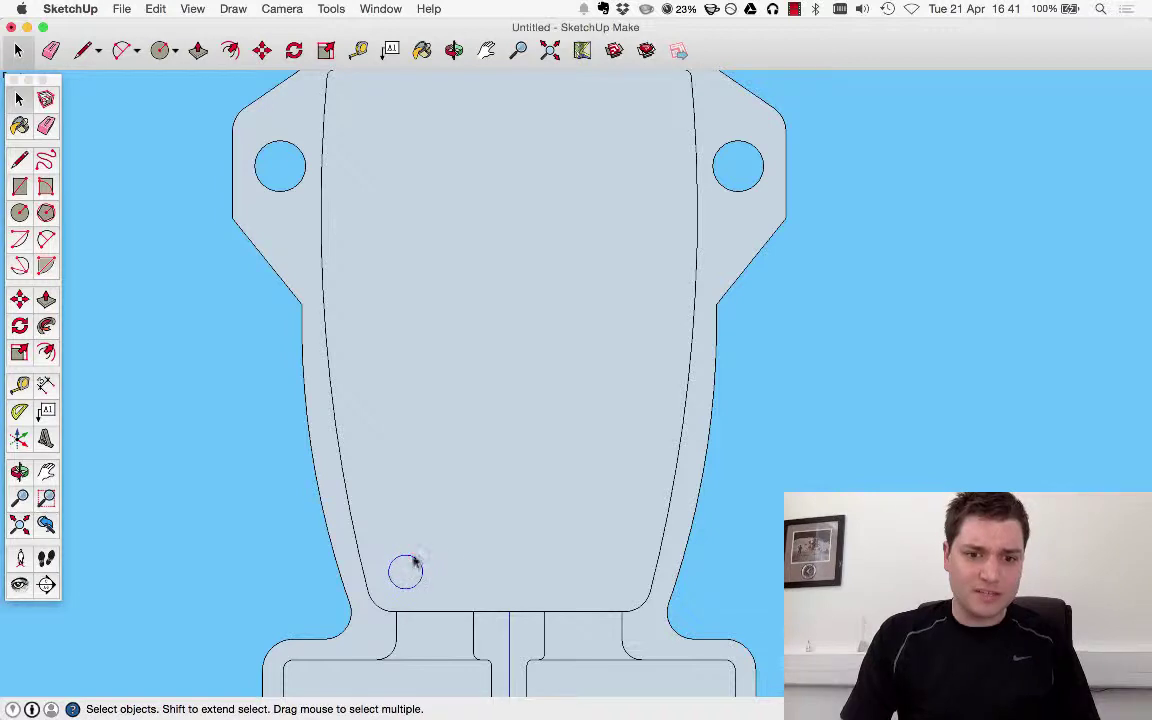
left_click(24, 301)
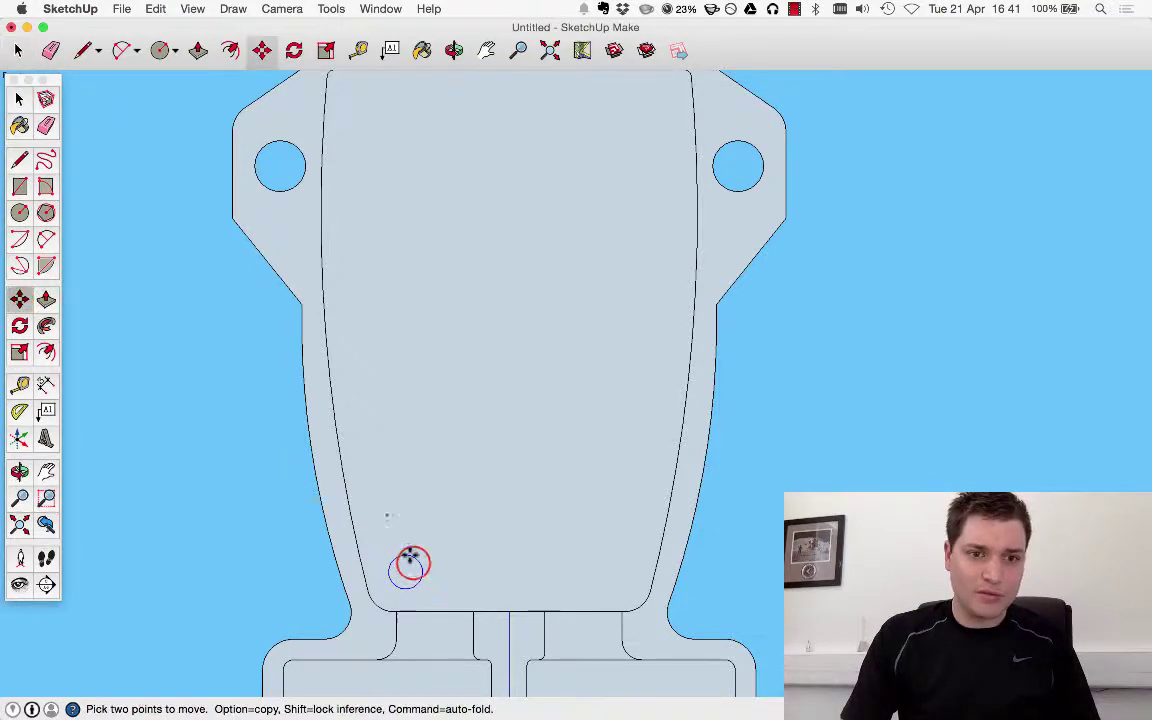
left_click(488, 562)
key("alt")
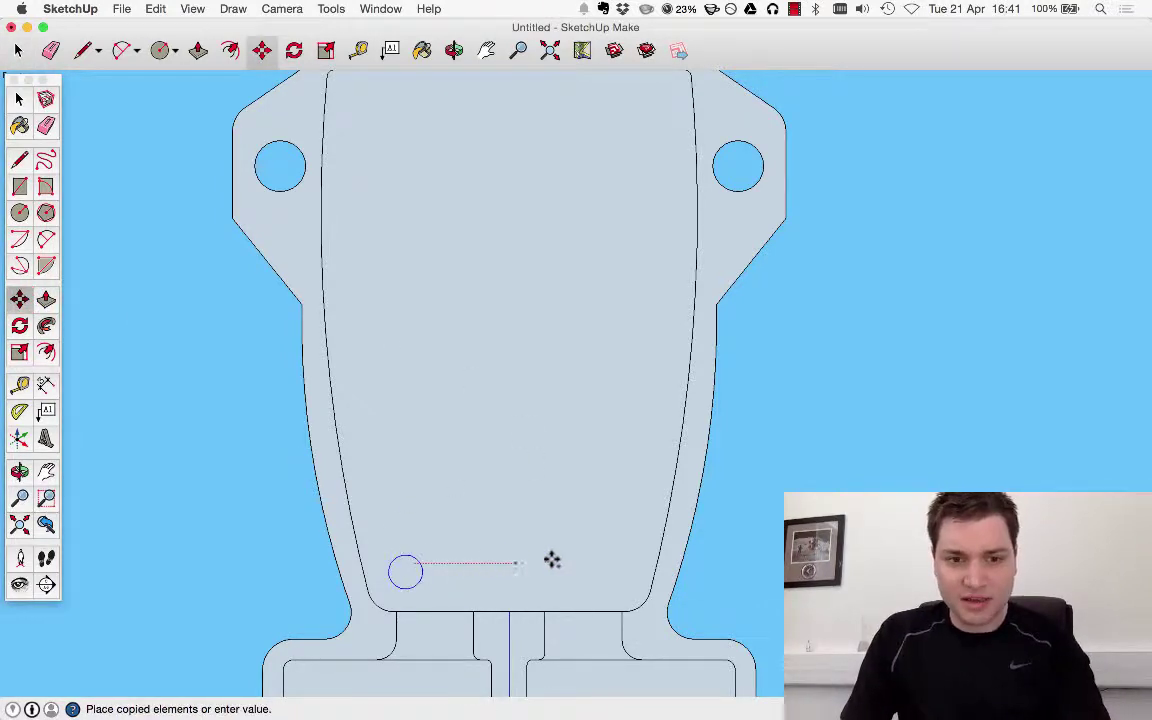
left_click(612, 562)
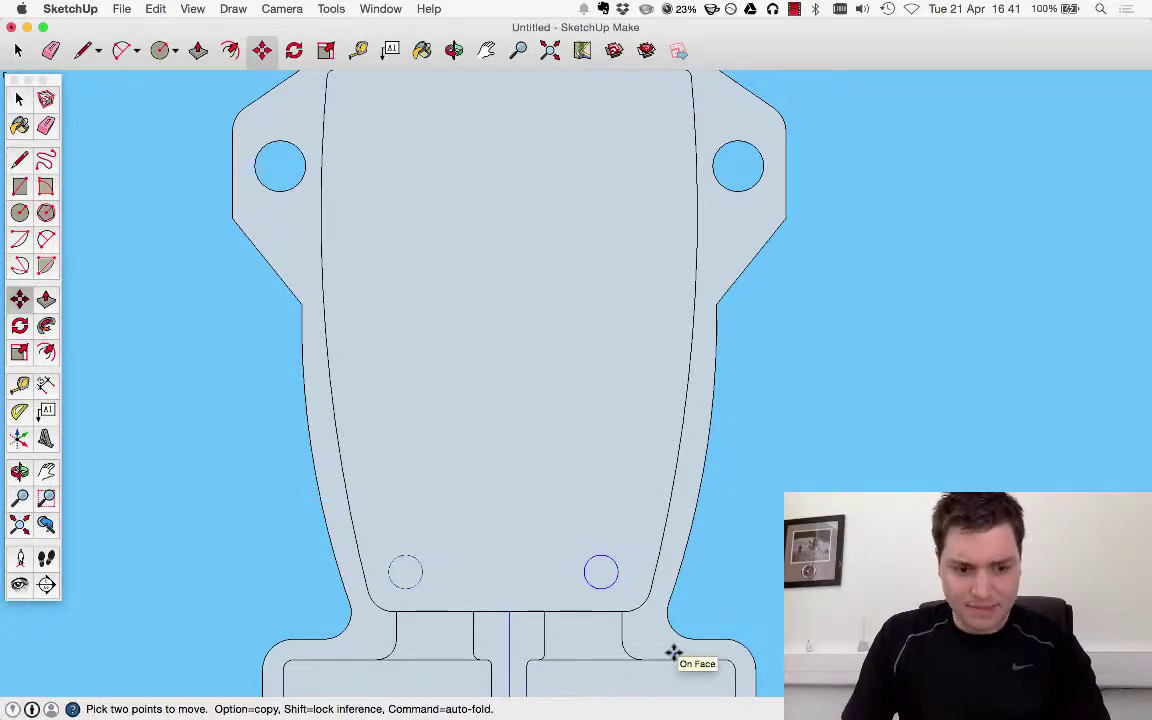
key("super+z")
key("super+z")
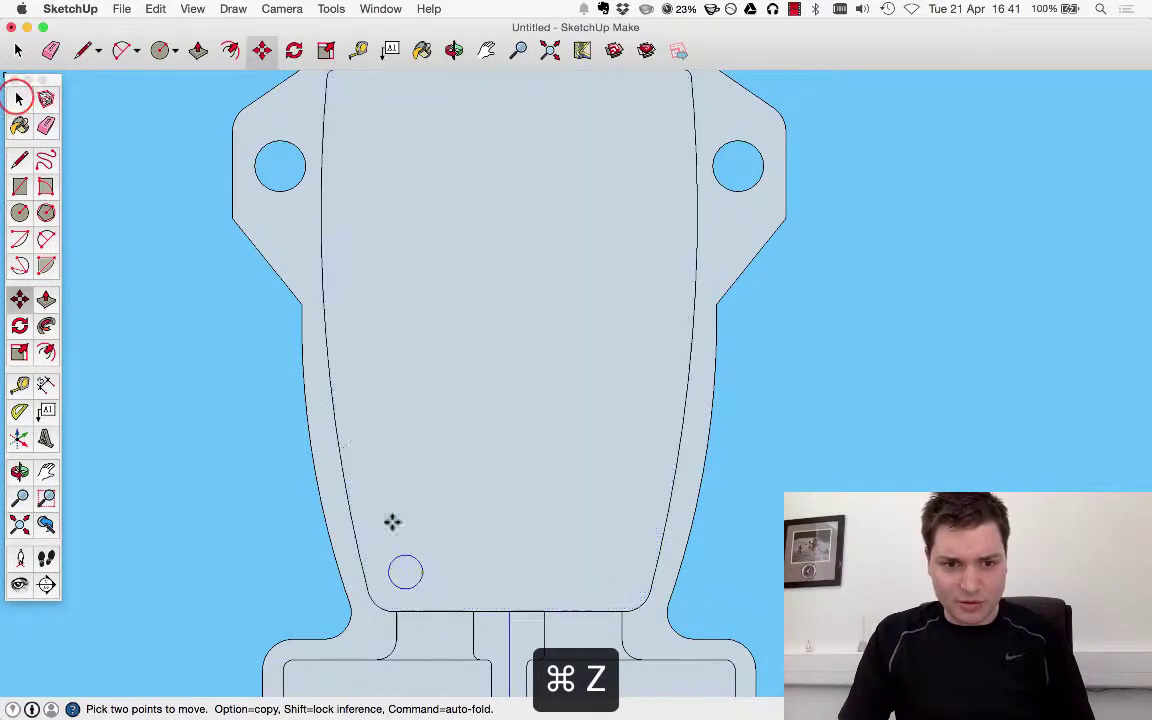
Copy the small circle horizontally across the base of the body to form an evenly spaced row of five circles.
left_click(16, 97)
left_click(409, 555)
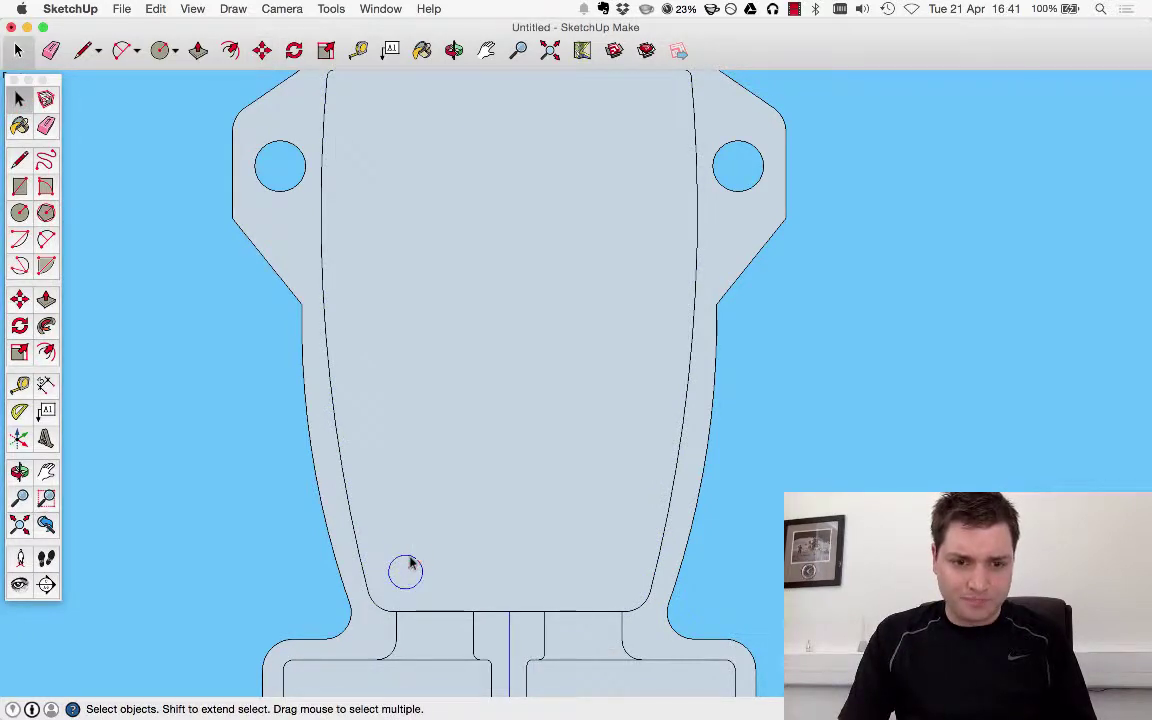
left_click(18, 297)
left_click(404, 556)
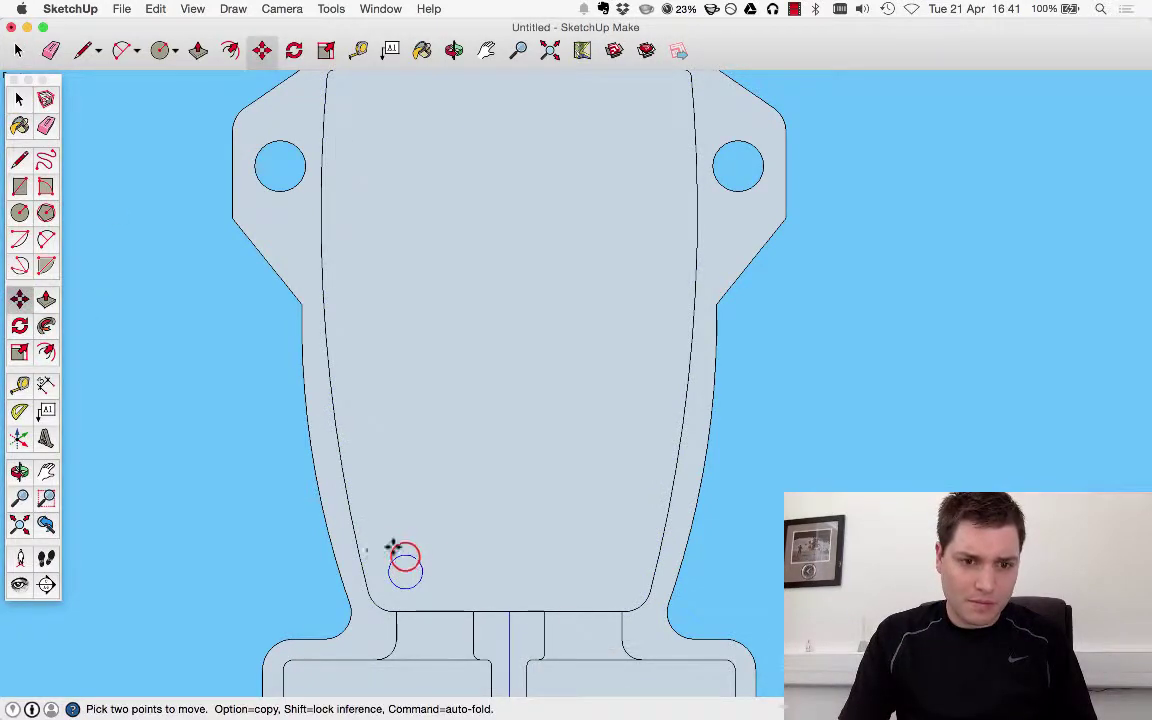
key("alt")
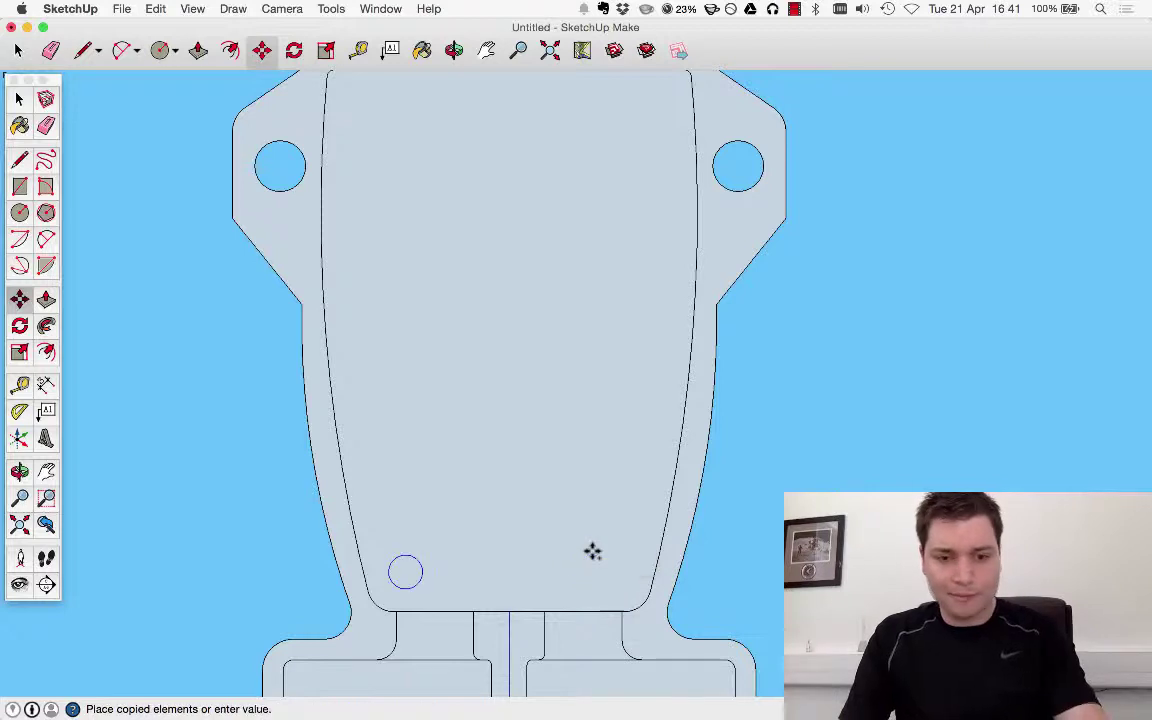
left_click(614, 552)
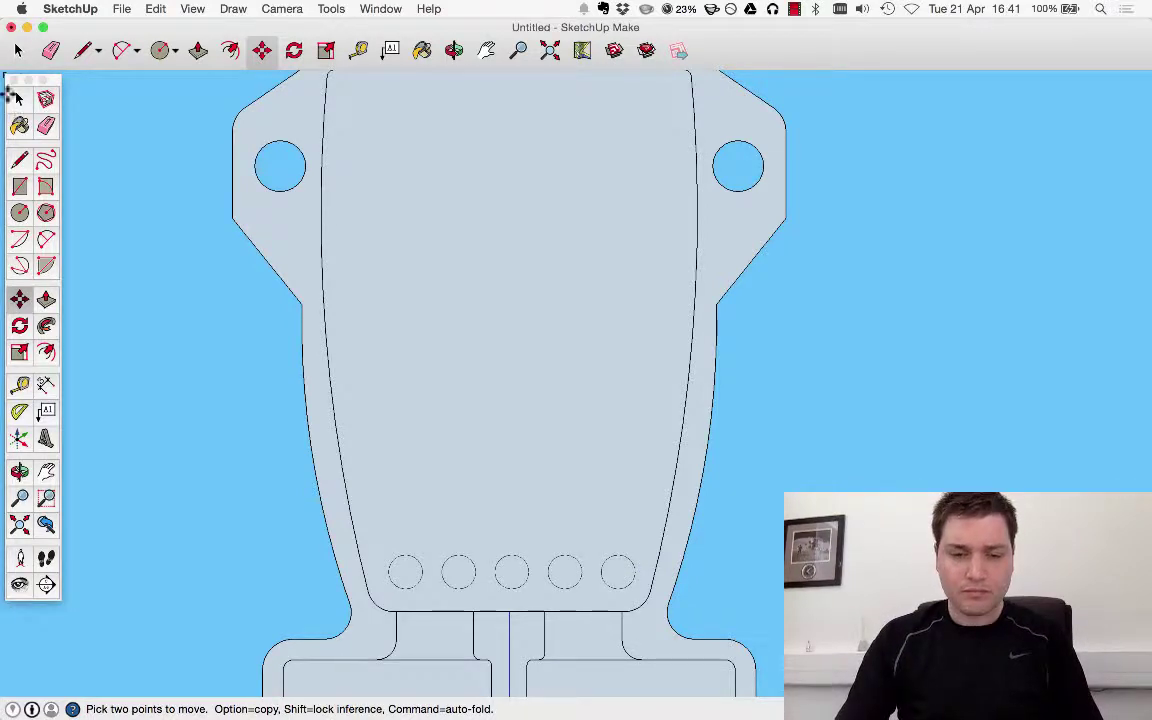
Copy the whole row of five circles straight up to just below the body's upper edge.
left_click(18, 97)
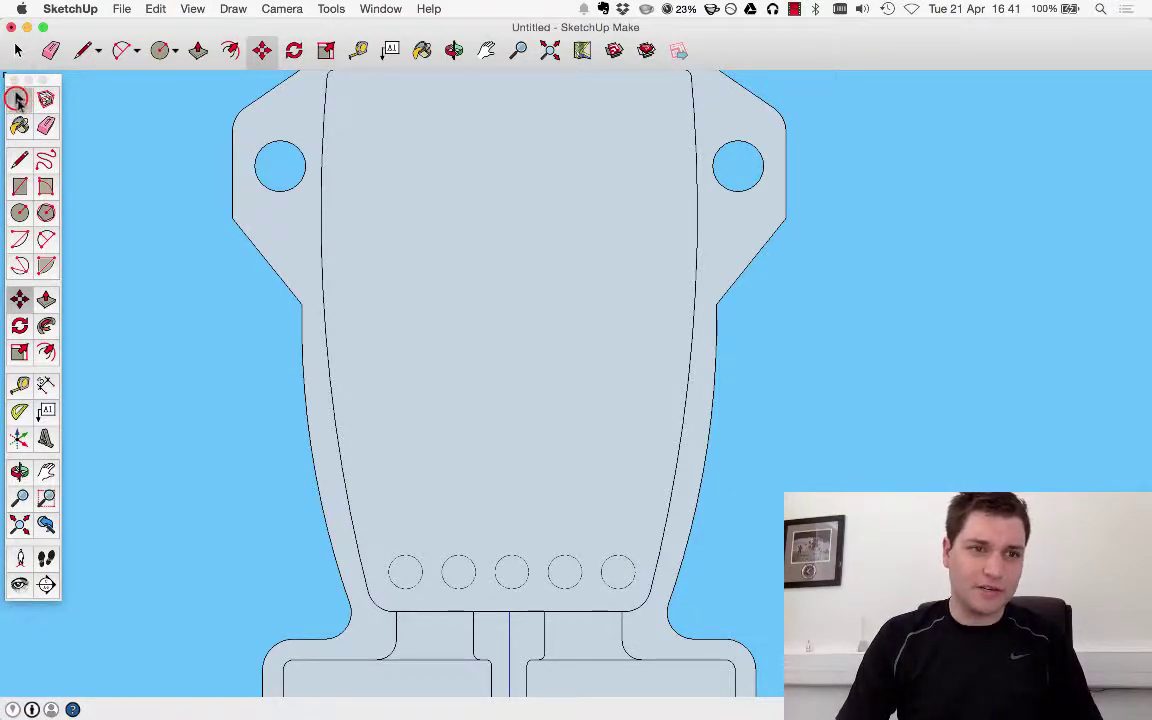
left_click(377, 535)
left_click_drag(377, 535, 643, 603)
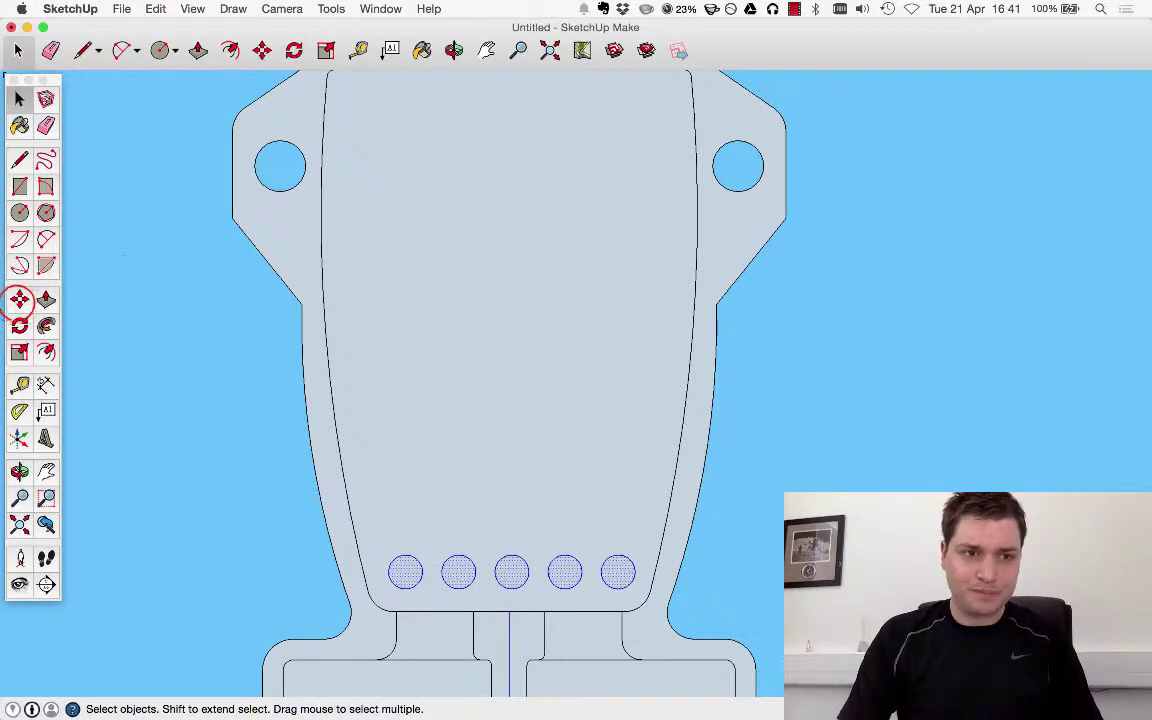
left_click(18, 304)
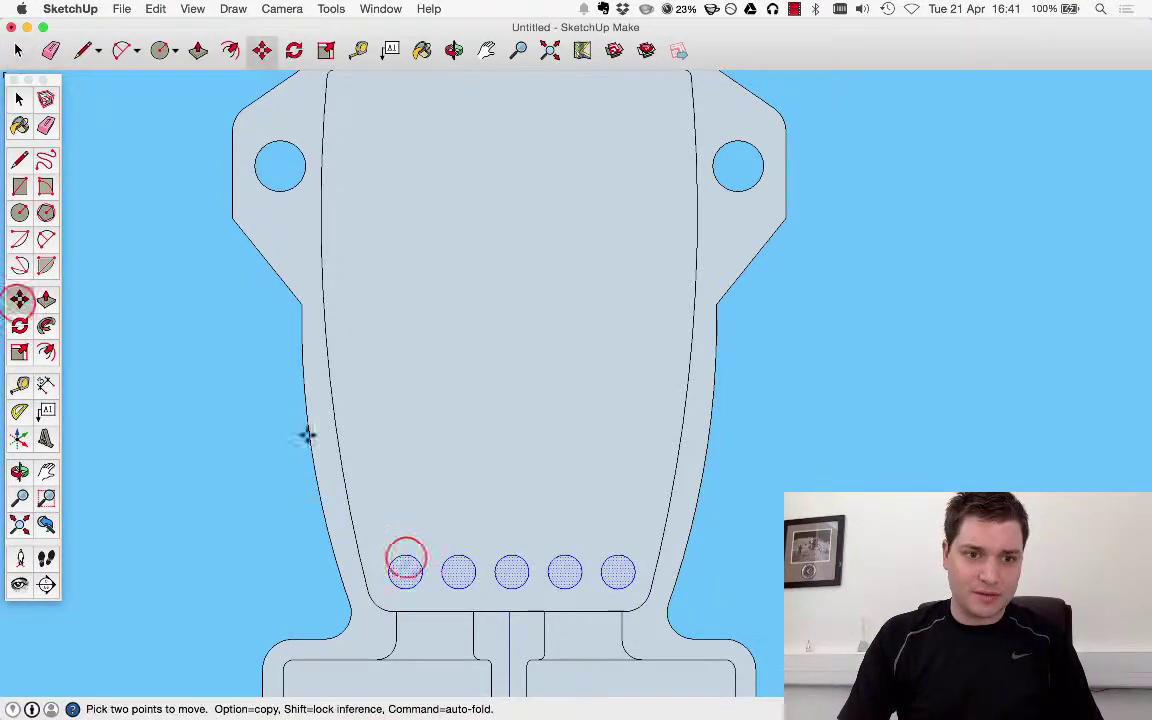
left_click(405, 557)
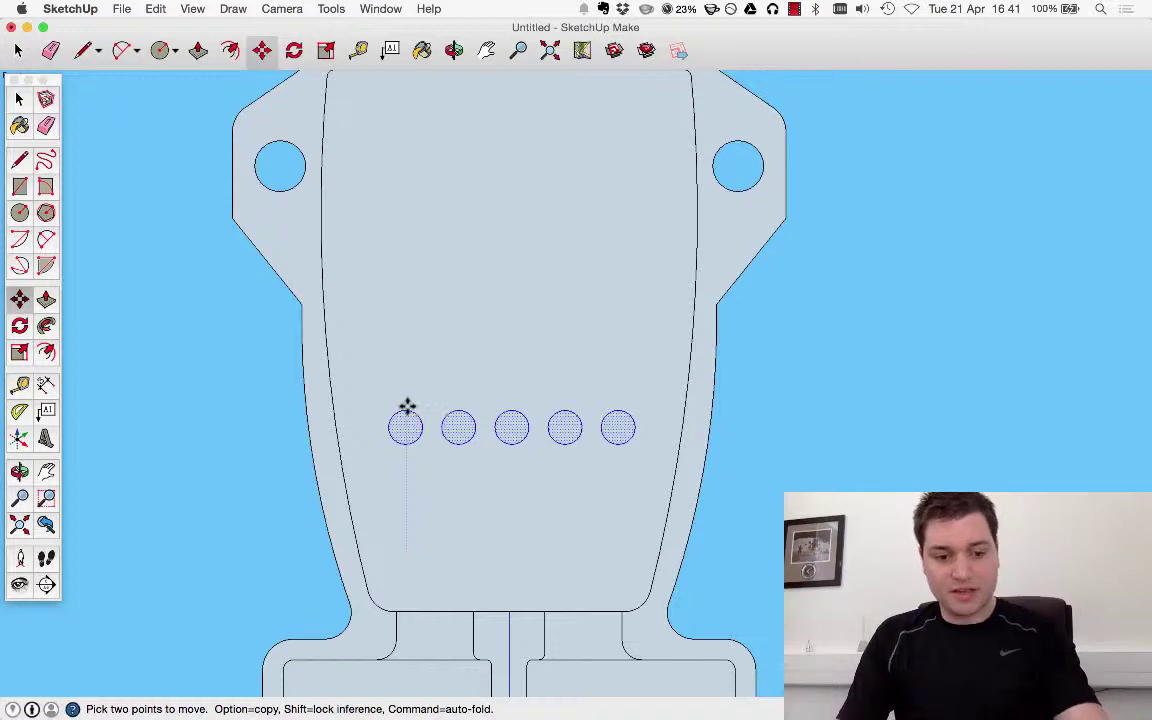
key("alt")
scroll(400, 189, "up", 1)
scroll(400, 189, "down", 3)
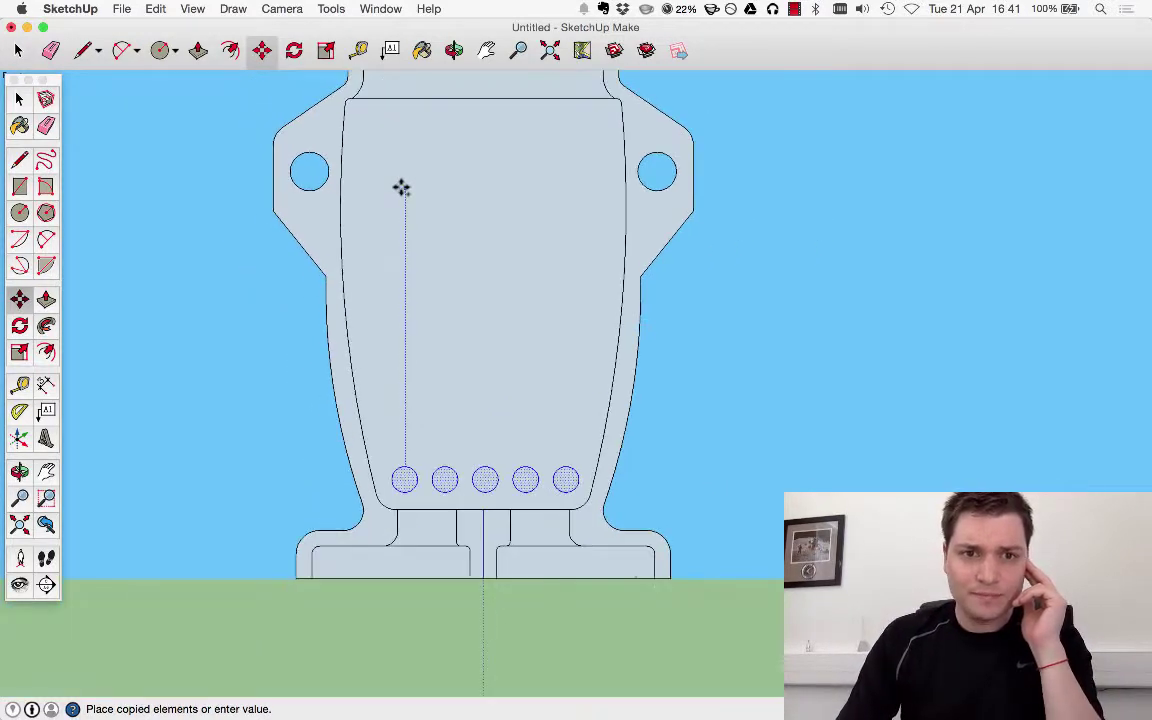
left_click(400, 137)
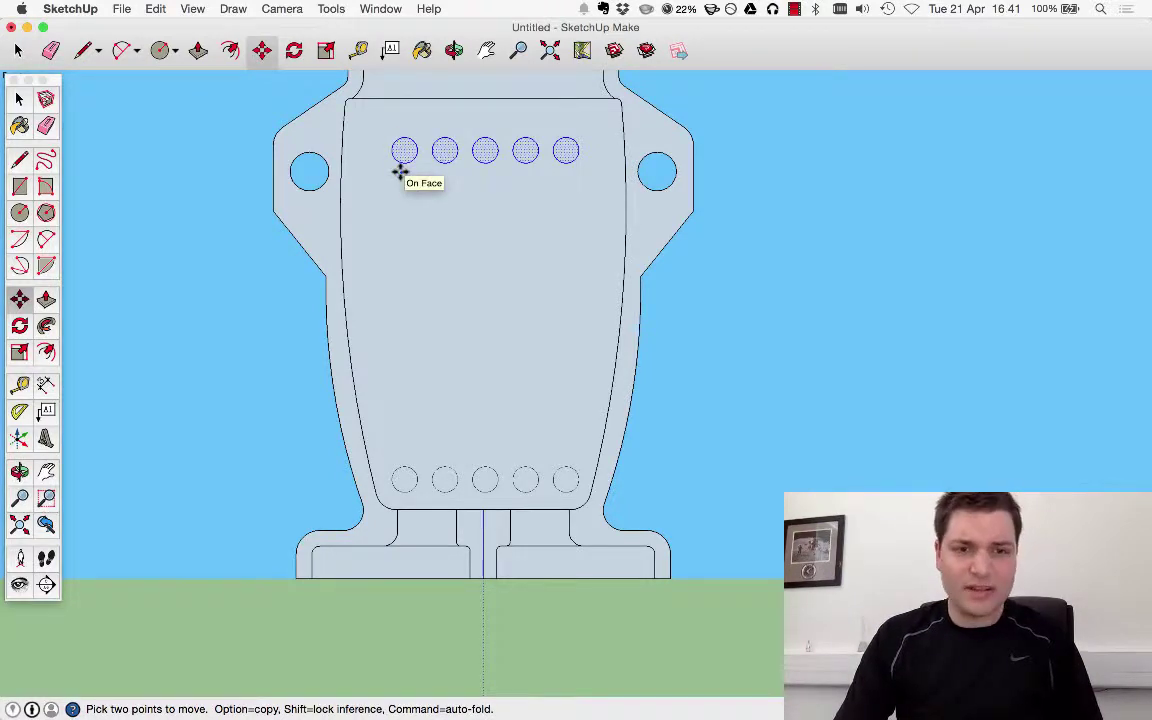
Try dividing the distance between the lower and upper circle rows by 5, 6 and 8.
type("/5")
key("Return")
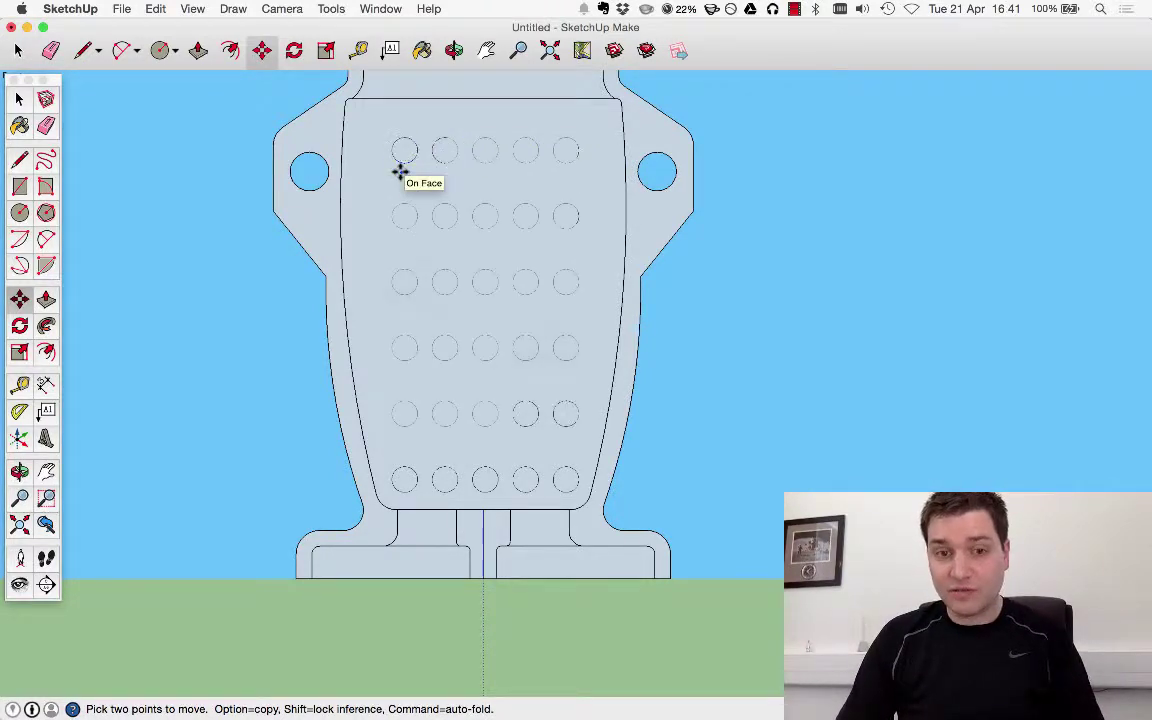
type("/6")
key("Return")
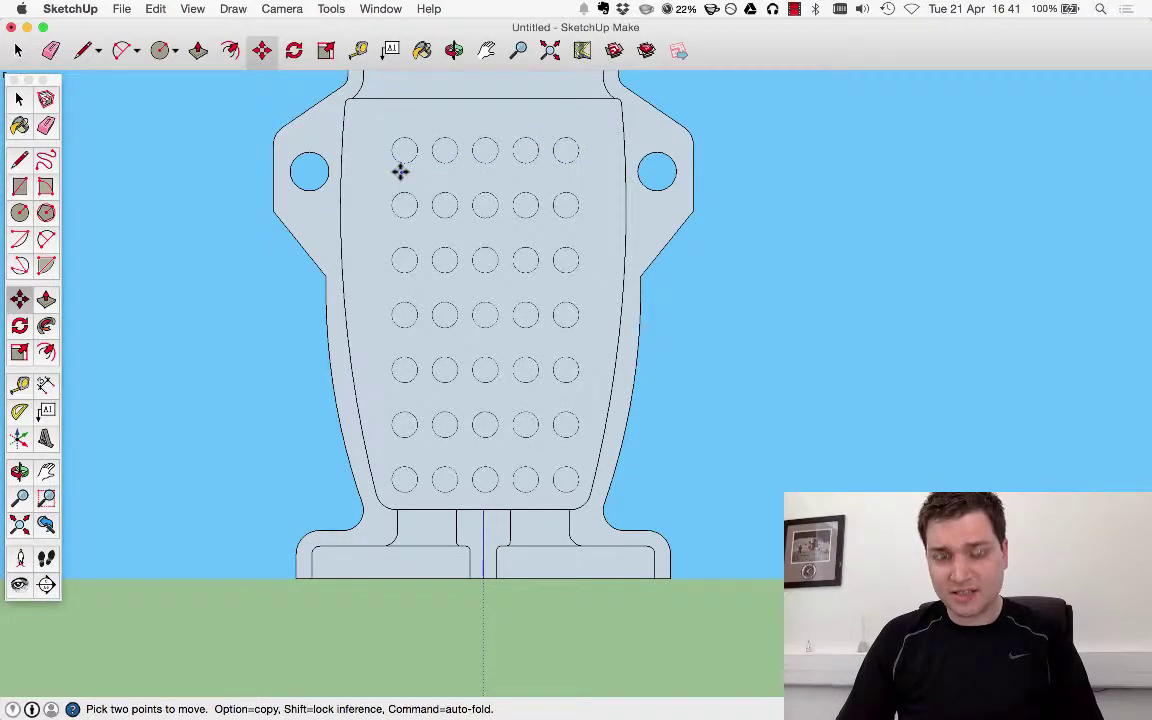
type("/8")
key("Return")
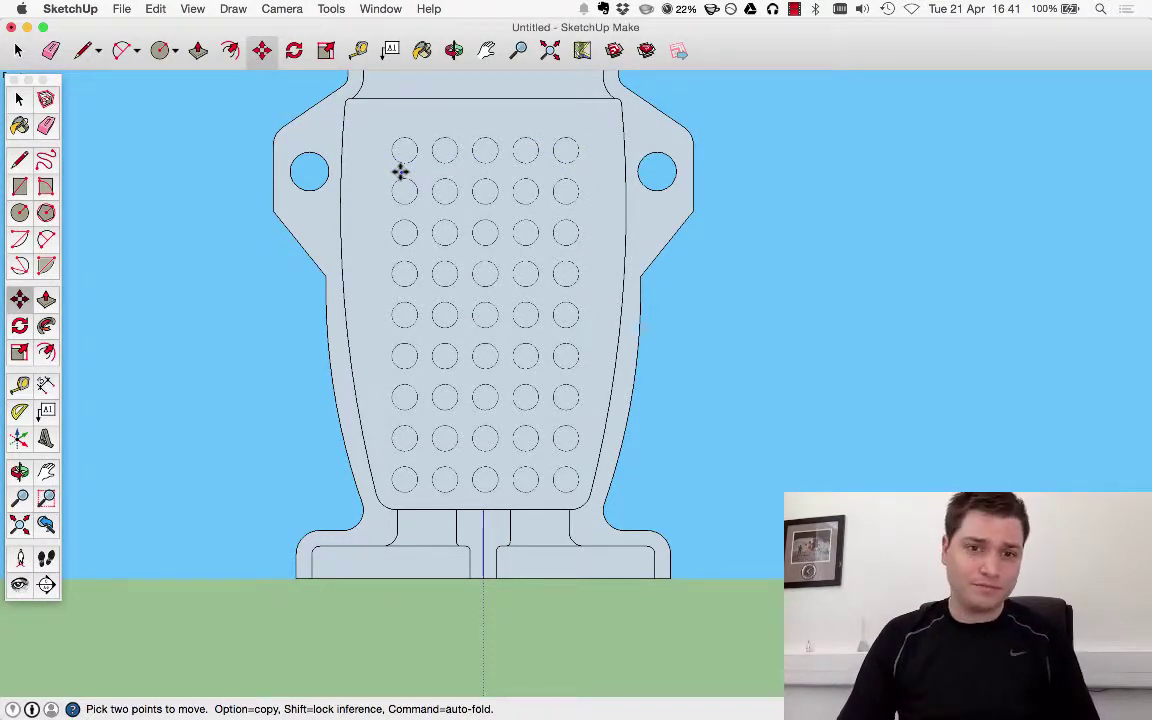
Divide the distance between the lower and upper circle rows by 7 to create eight evenly spaced rows.
type("/7")
key("Return")
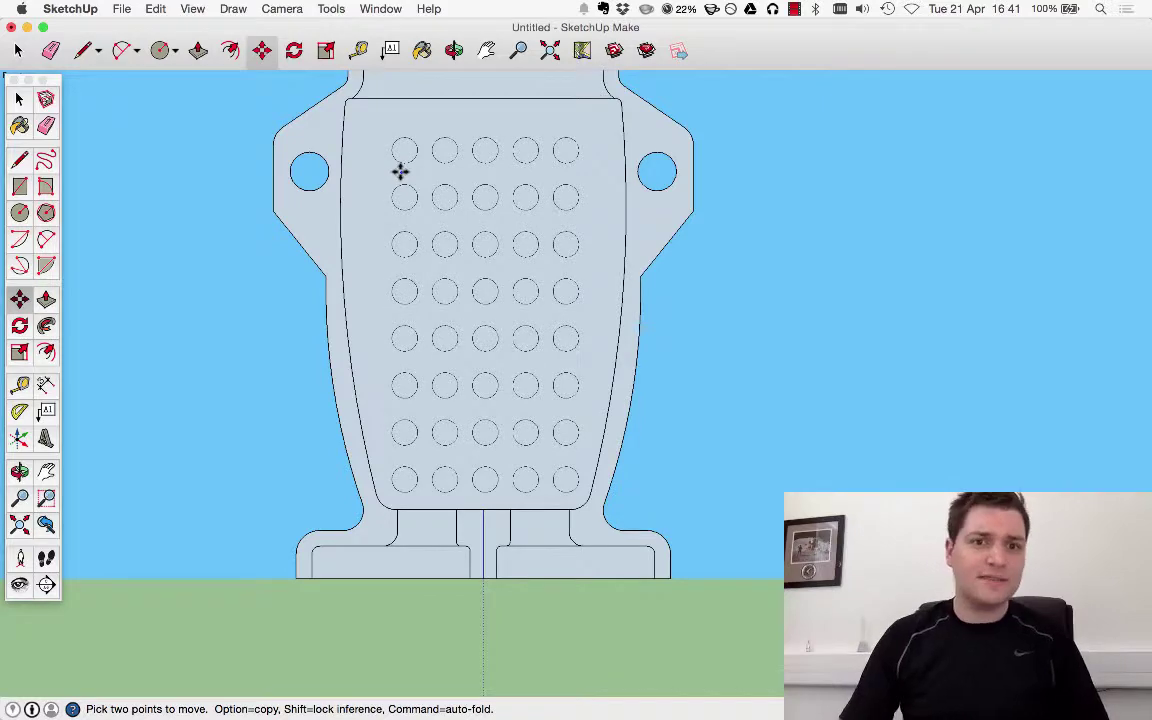
left_click(18, 98)
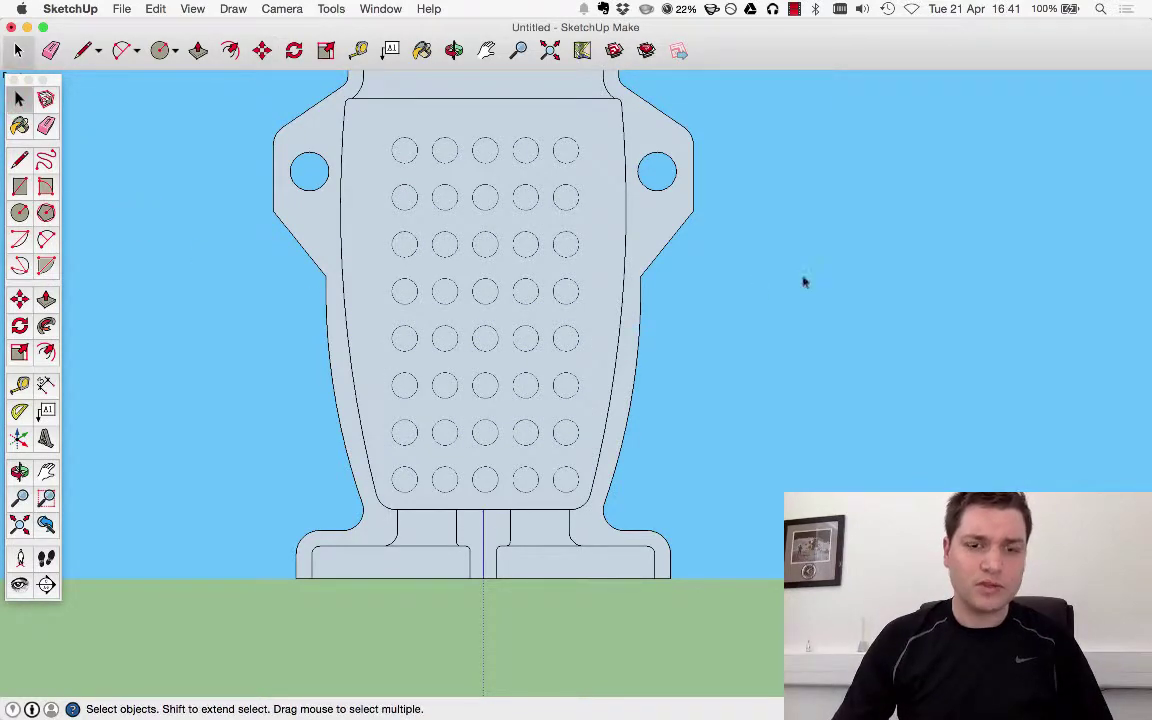
Select all the small circles on the body front and make them into one group.
middle_click_drag(803, 282, 810, 411)
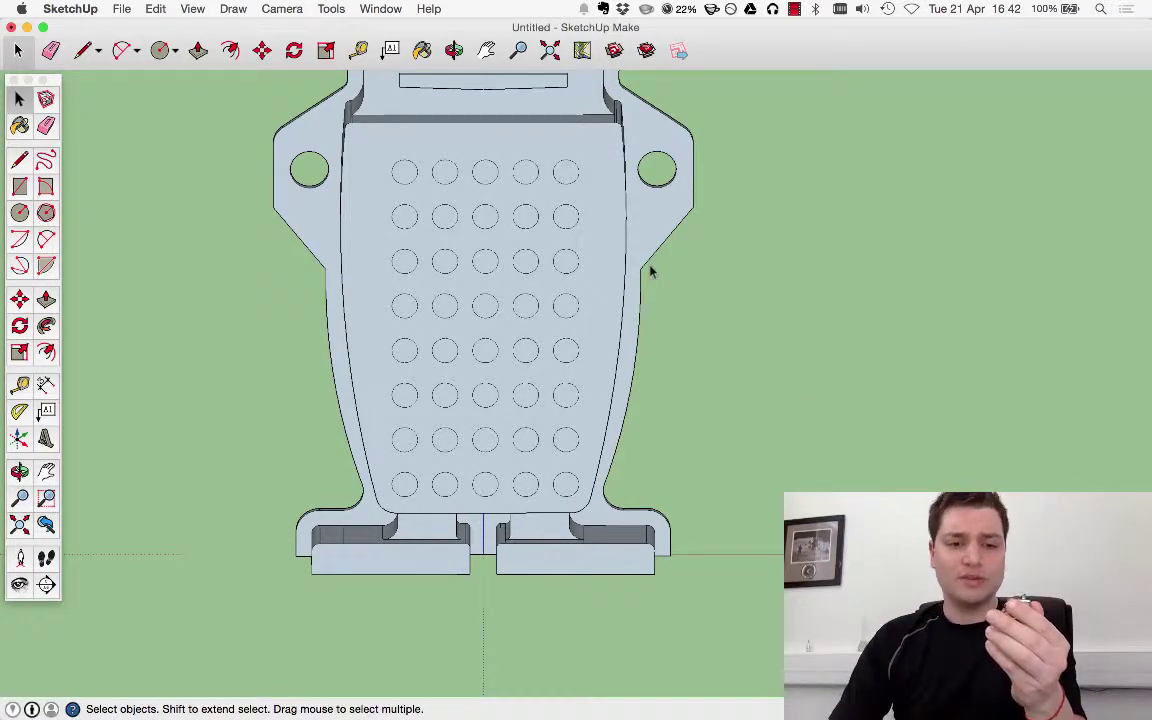
left_click_drag(375, 150, 572, 477)
left_click(370, 142)
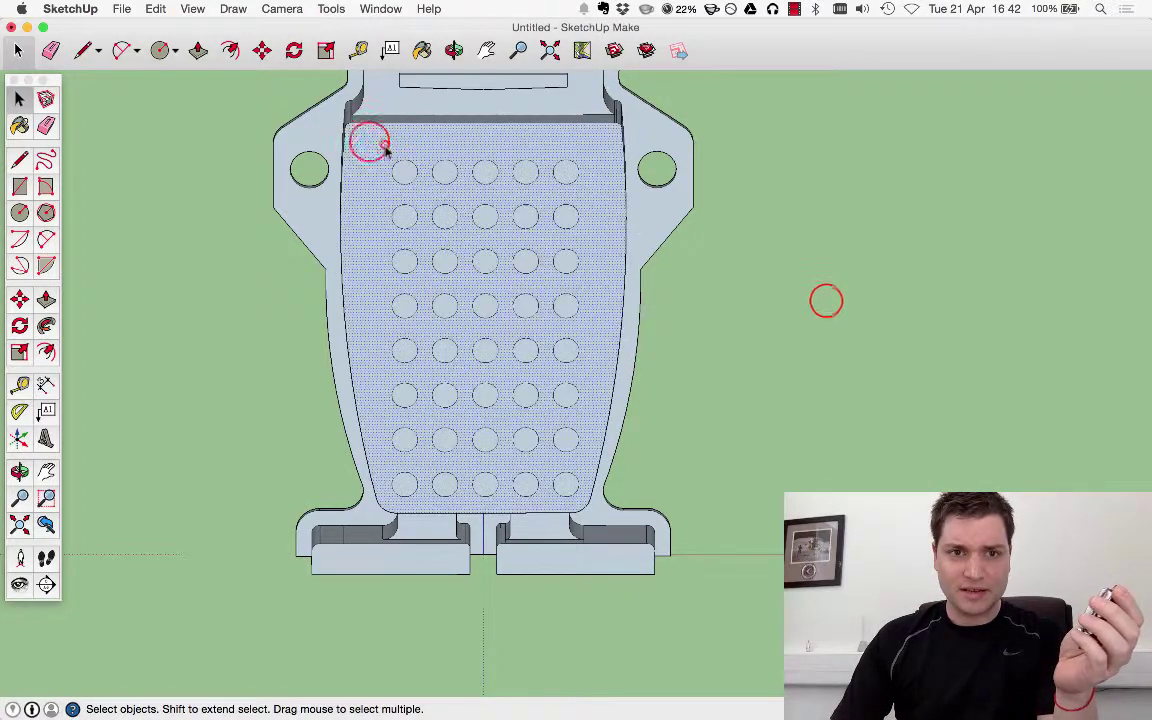
left_click_drag(384, 145, 587, 508)
left_click(384, 156)
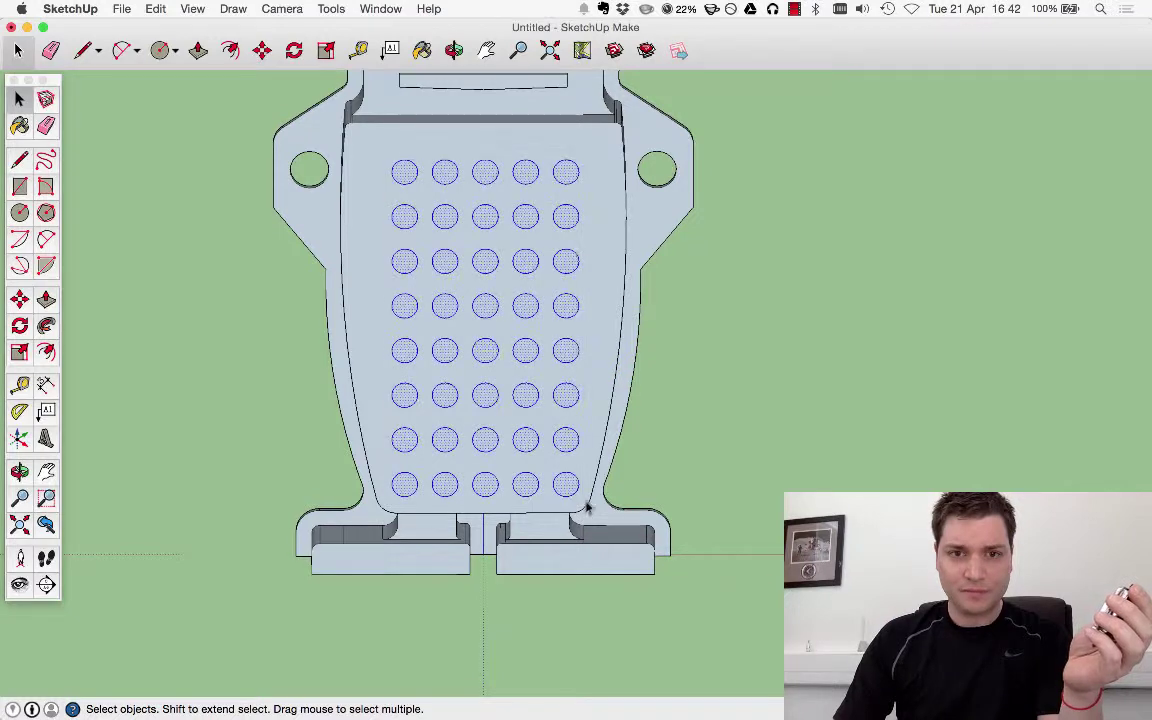
right_click(520, 303)
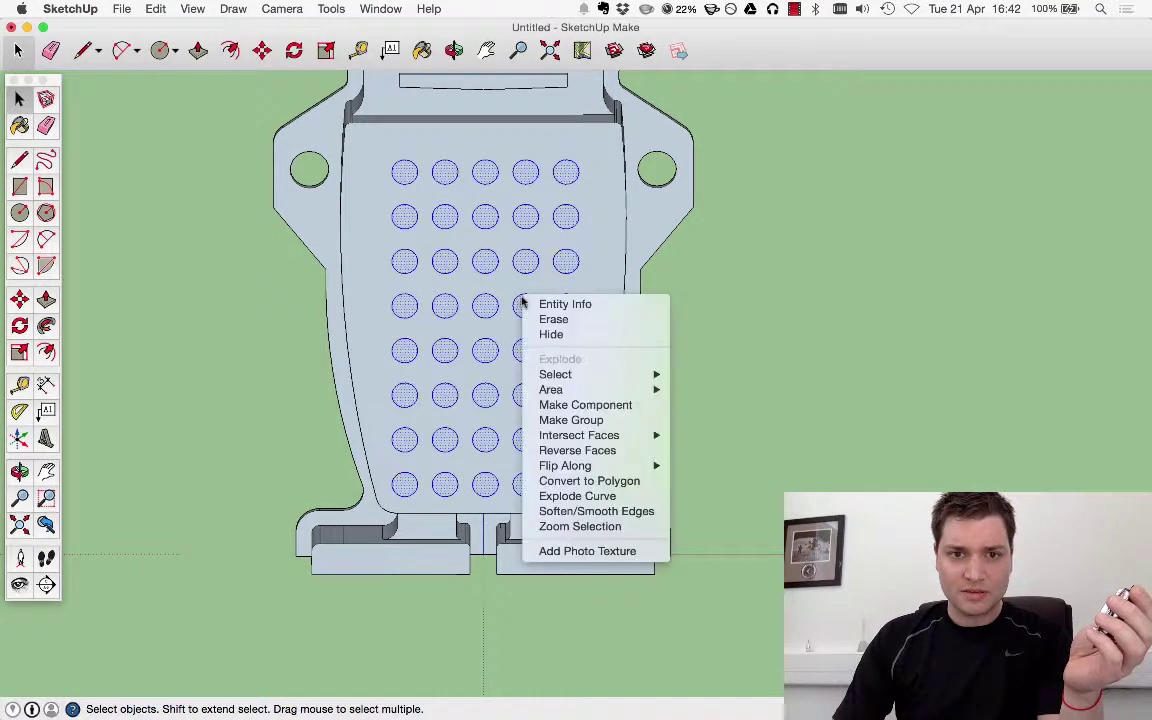
left_click(580, 420)
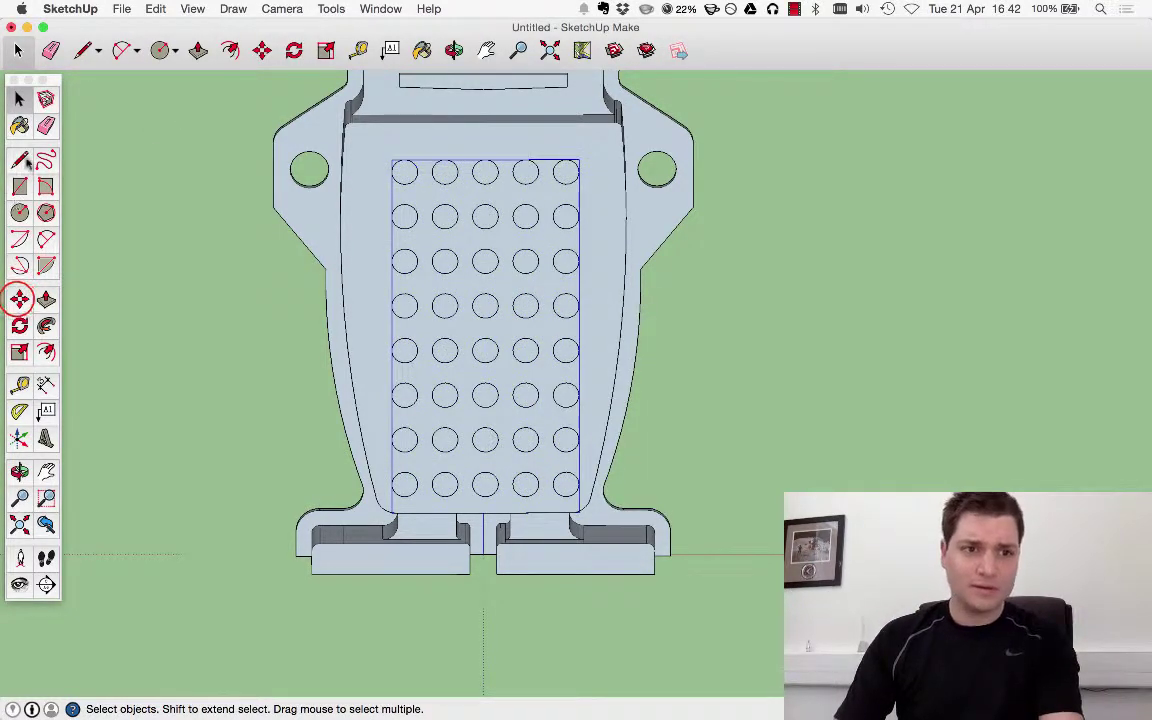
Try moving the grouped circles off the body into the empty space beside it.
key("m")
left_click(450, 260)
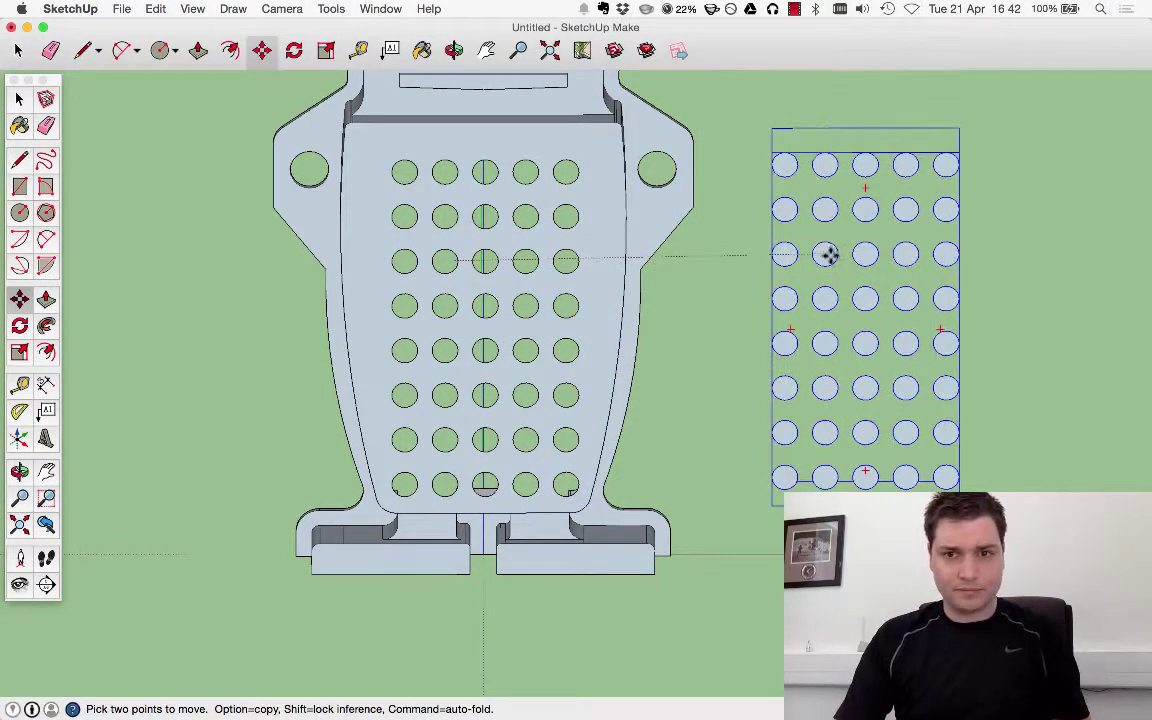
left_click(856, 261)
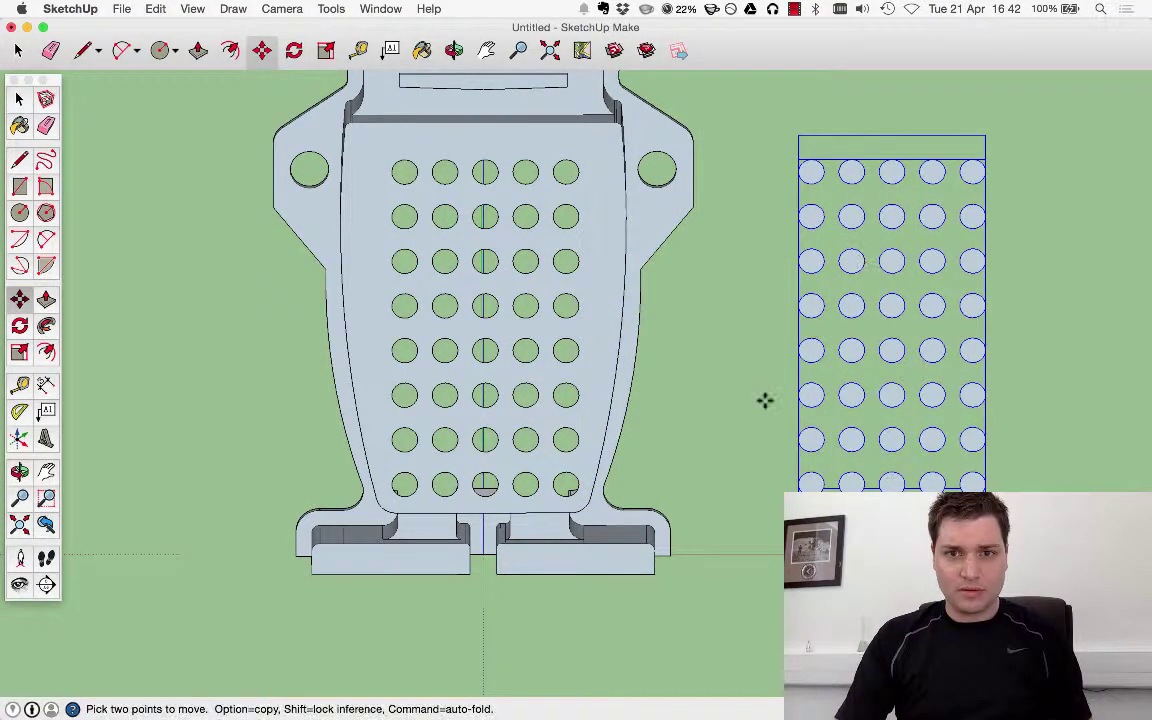
key("super+z")
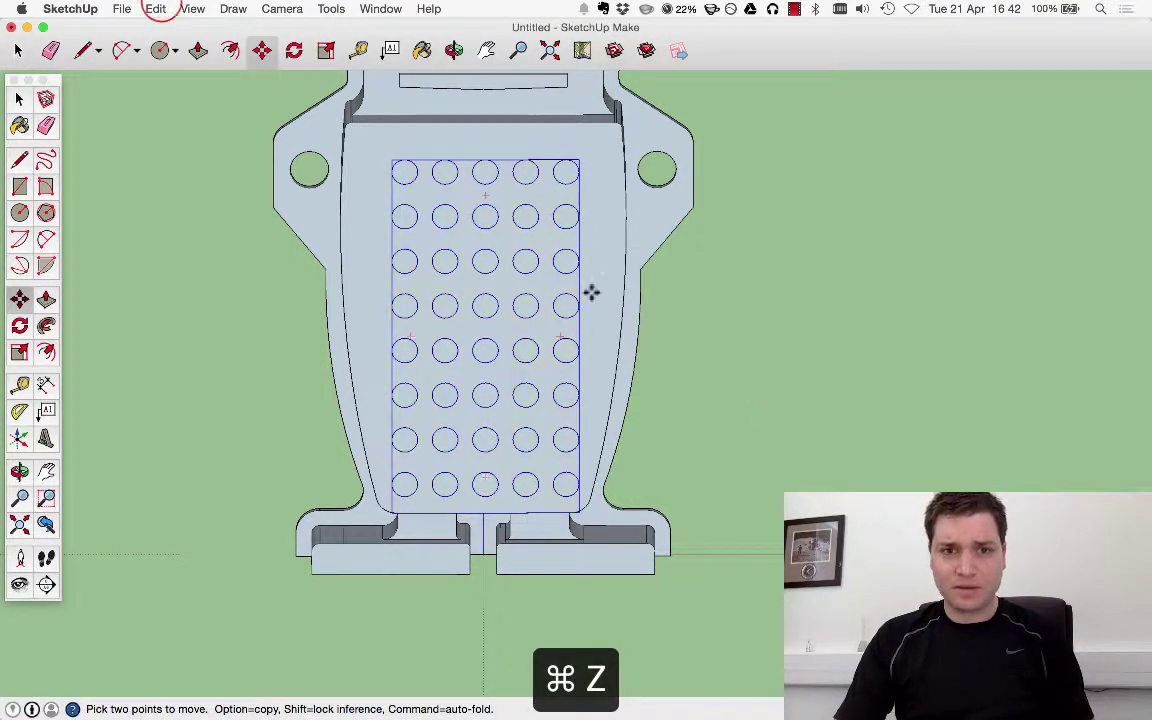
Copy the group of circles and paste the duplicate into the empty space beside the body.
left_click(156, 8)
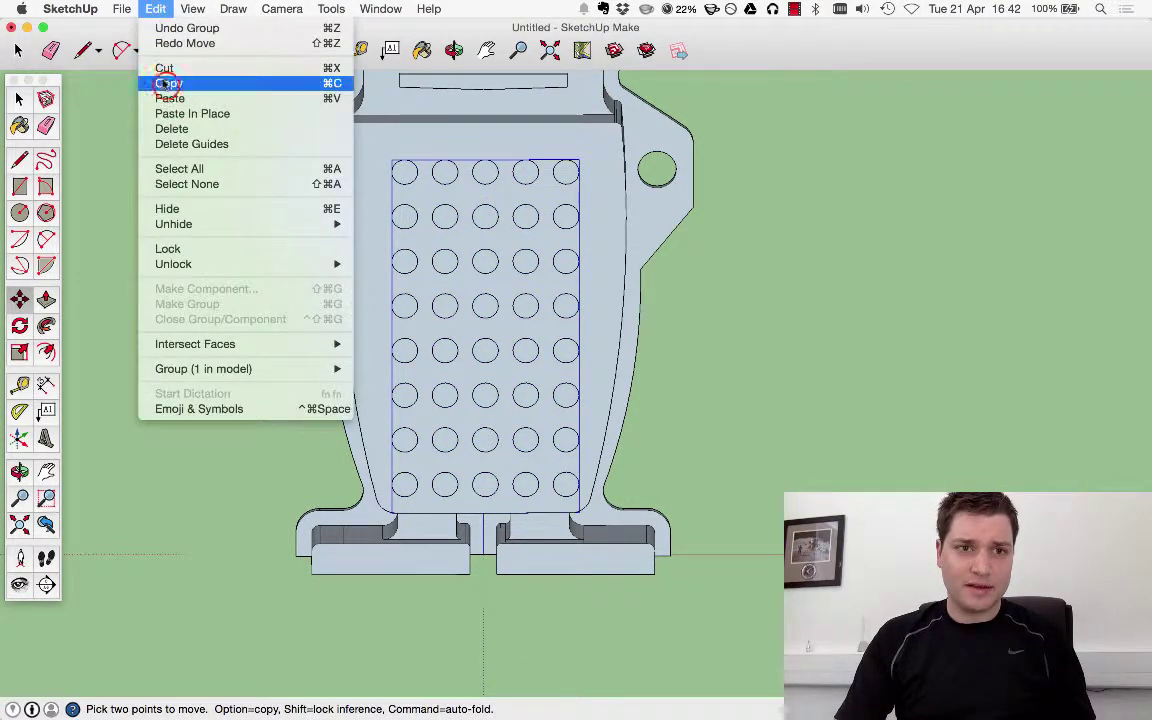
left_click(166, 84)
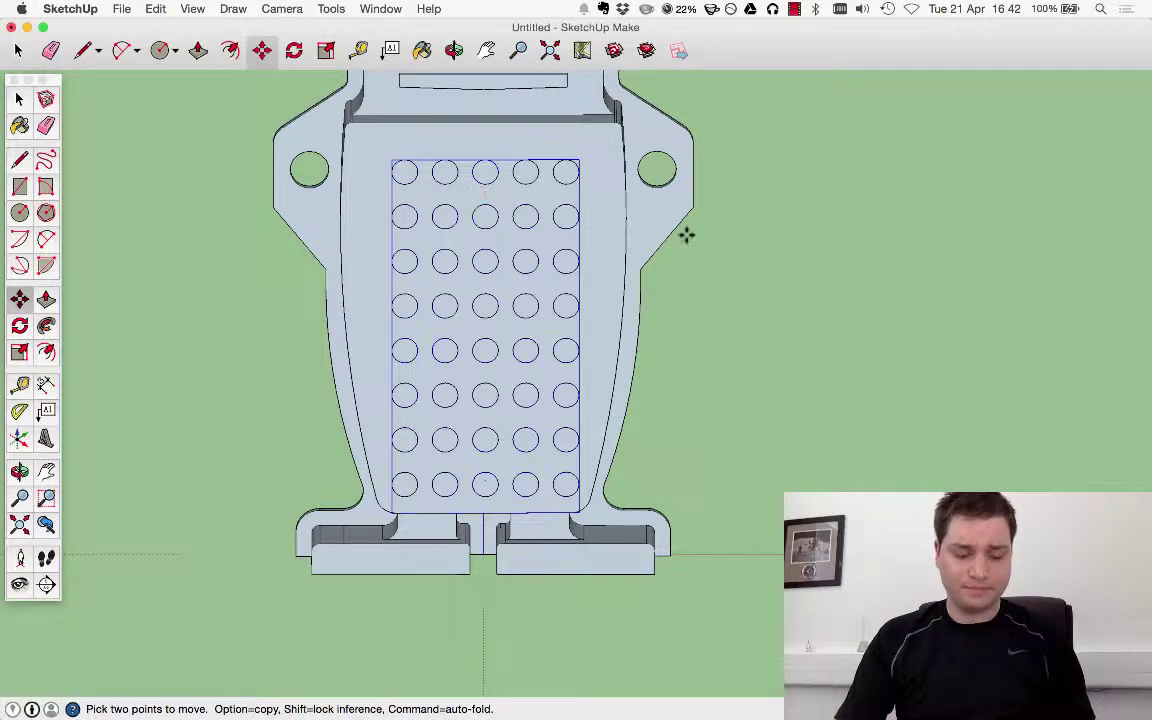
key("super+v")
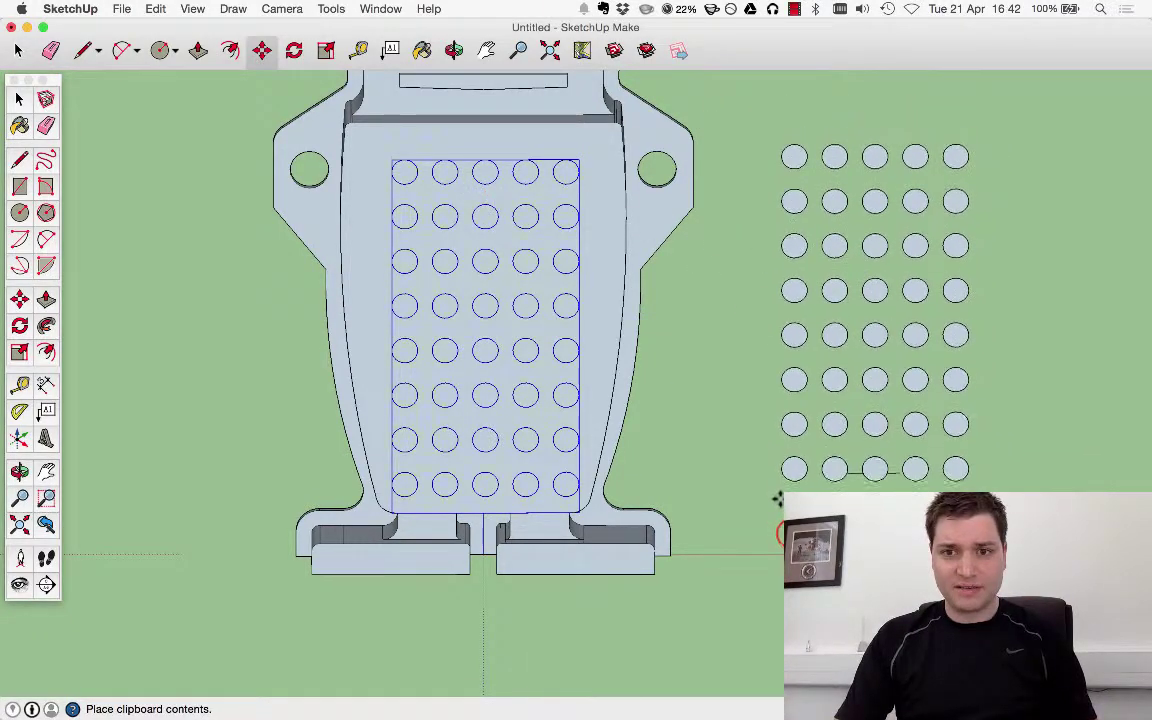
left_click(787, 510)
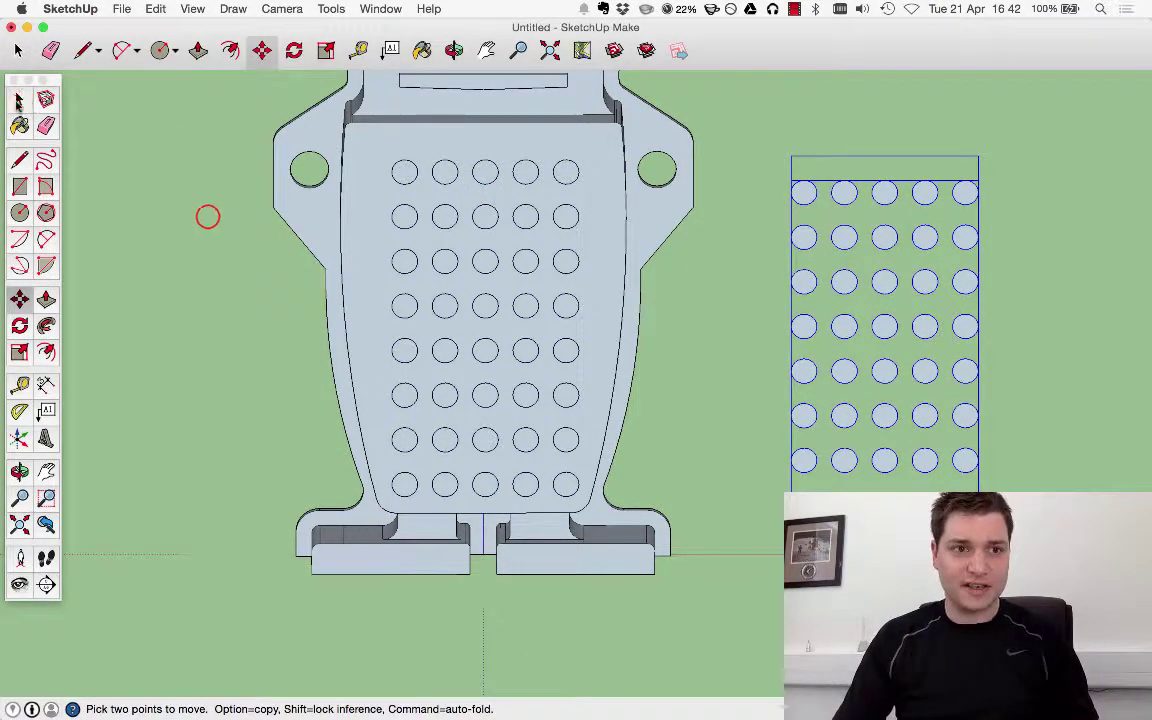
Explode the original group of circles on the body front.
key("space")
left_click(411, 176)
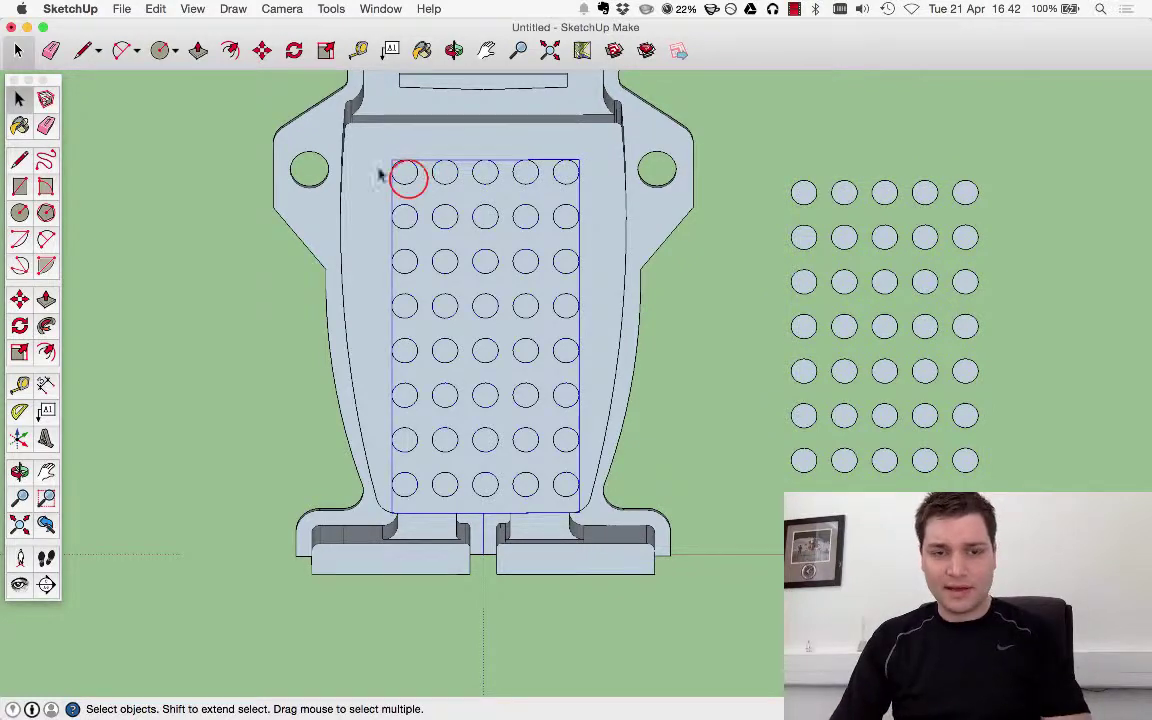
right_click(407, 181)
left_click(407, 180)
left_click(408, 180)
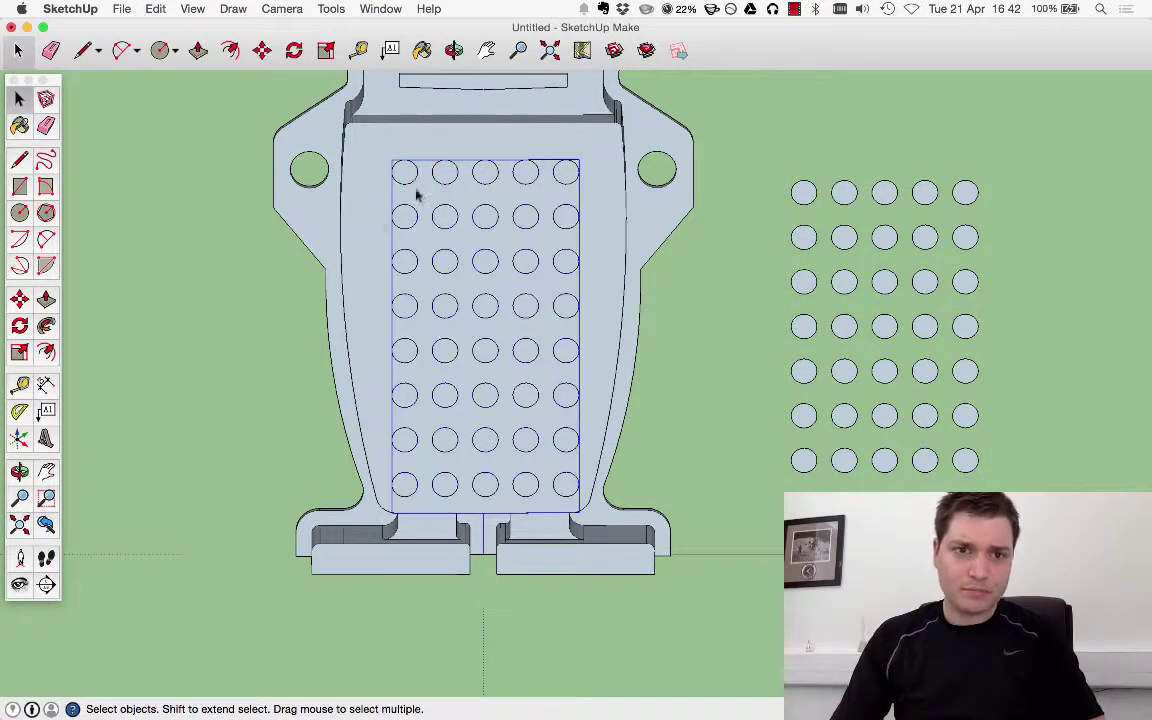
right_click(415, 179)
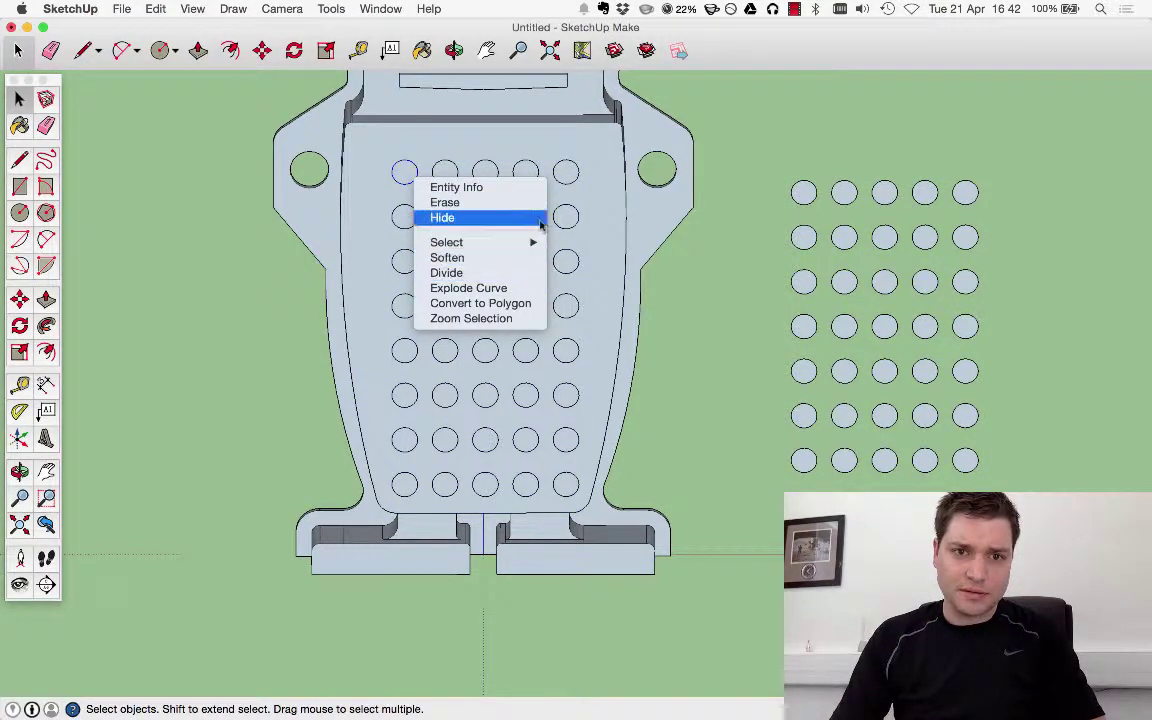
left_click(663, 278)
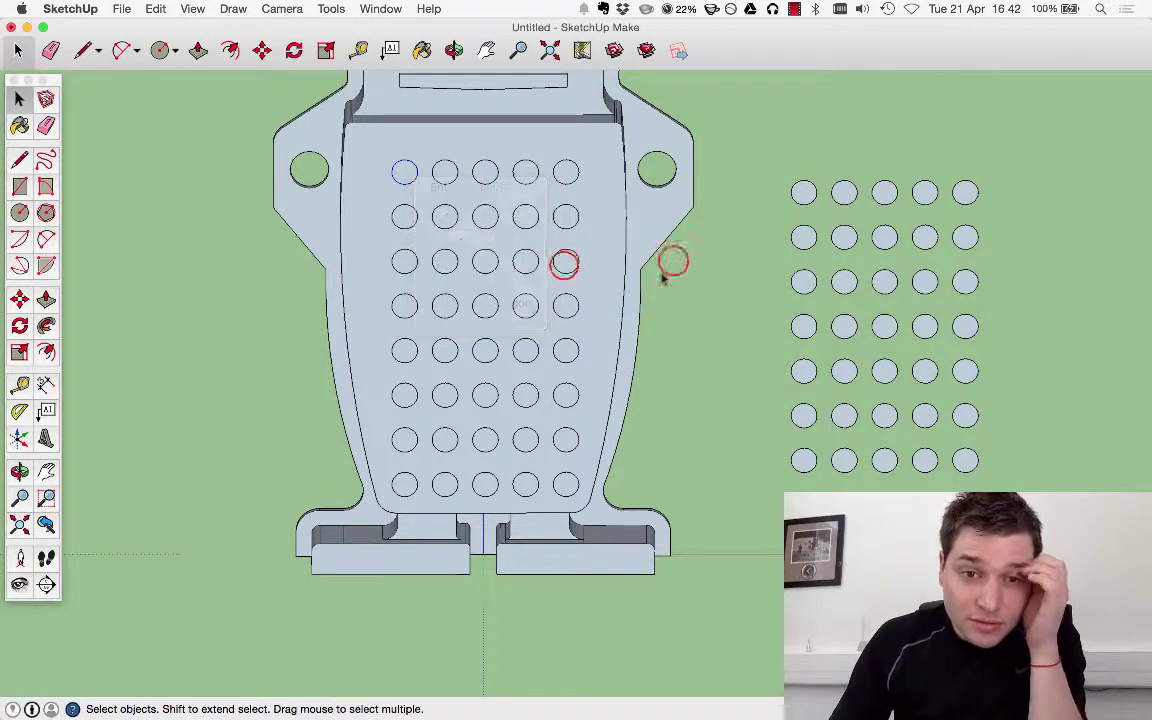
left_click(563, 263)
right_click(565, 266)
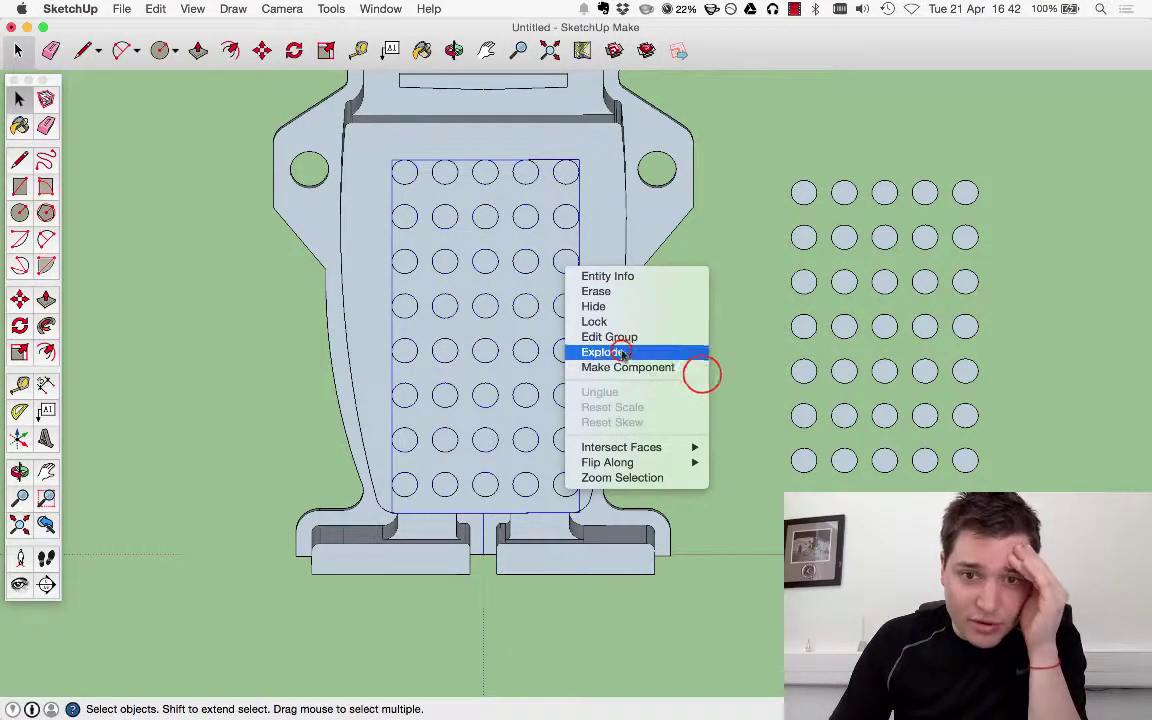
left_click(621, 353)
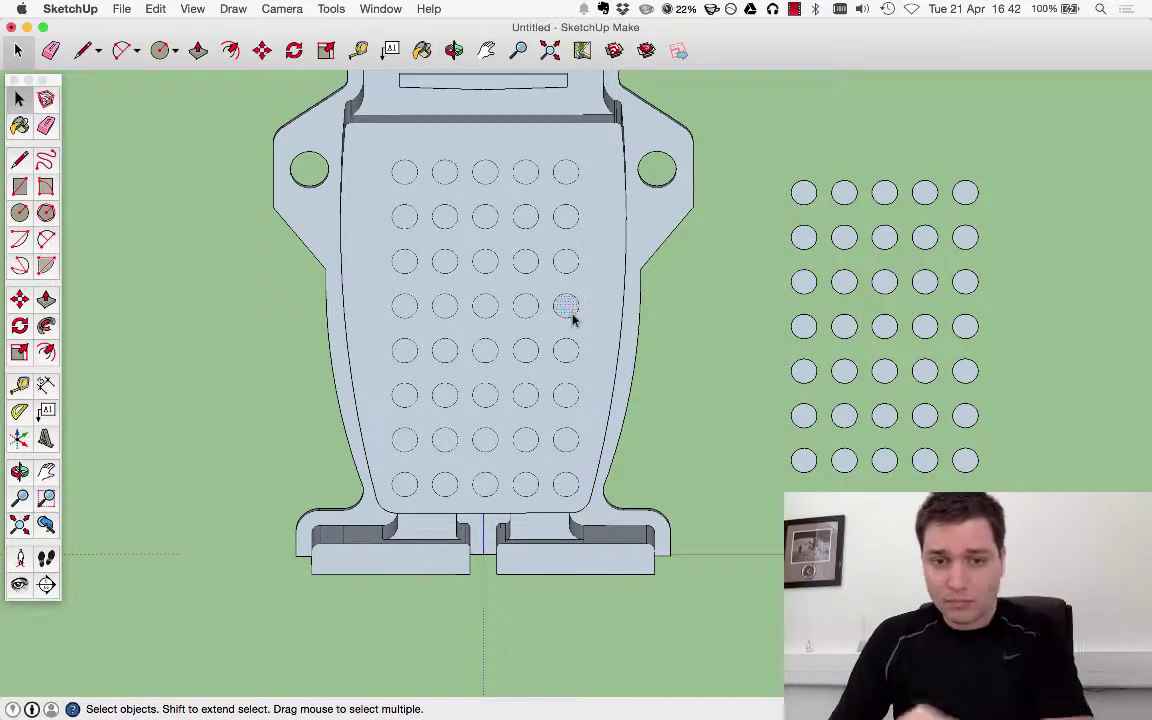
Delete the outlines of the third and fourth circles from the top in the body's rightmost column.
key("BackSpace")
key("super+z")
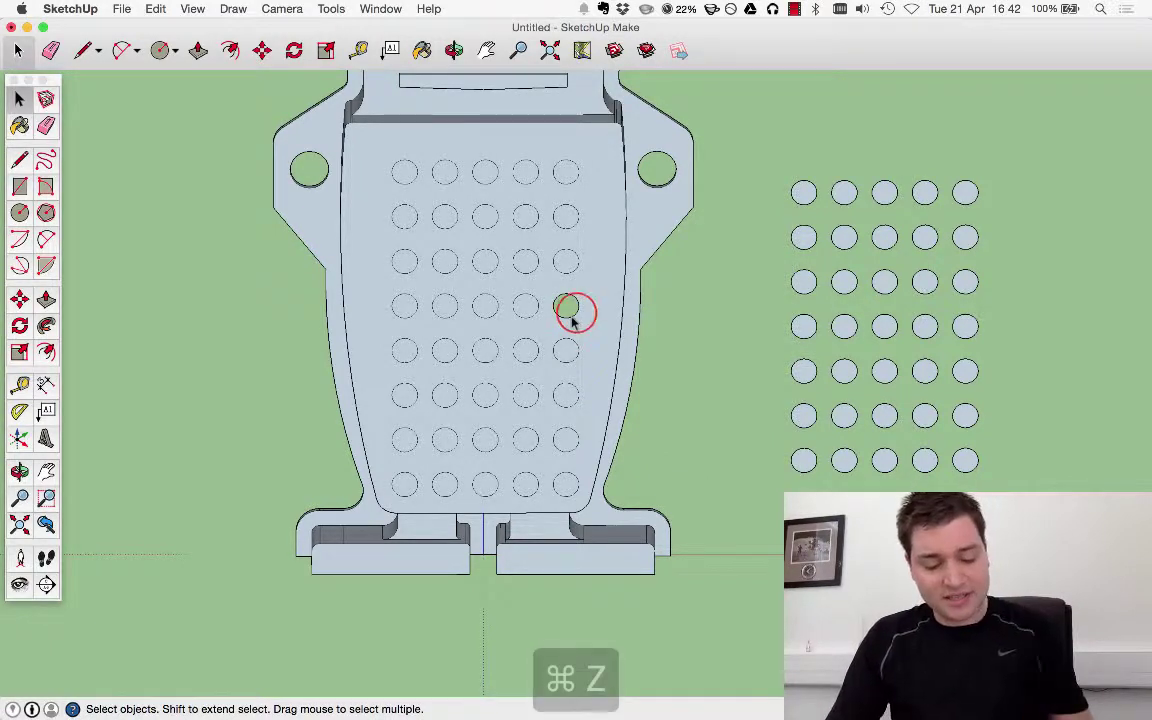
key("BackSpace")
left_click(568, 266)
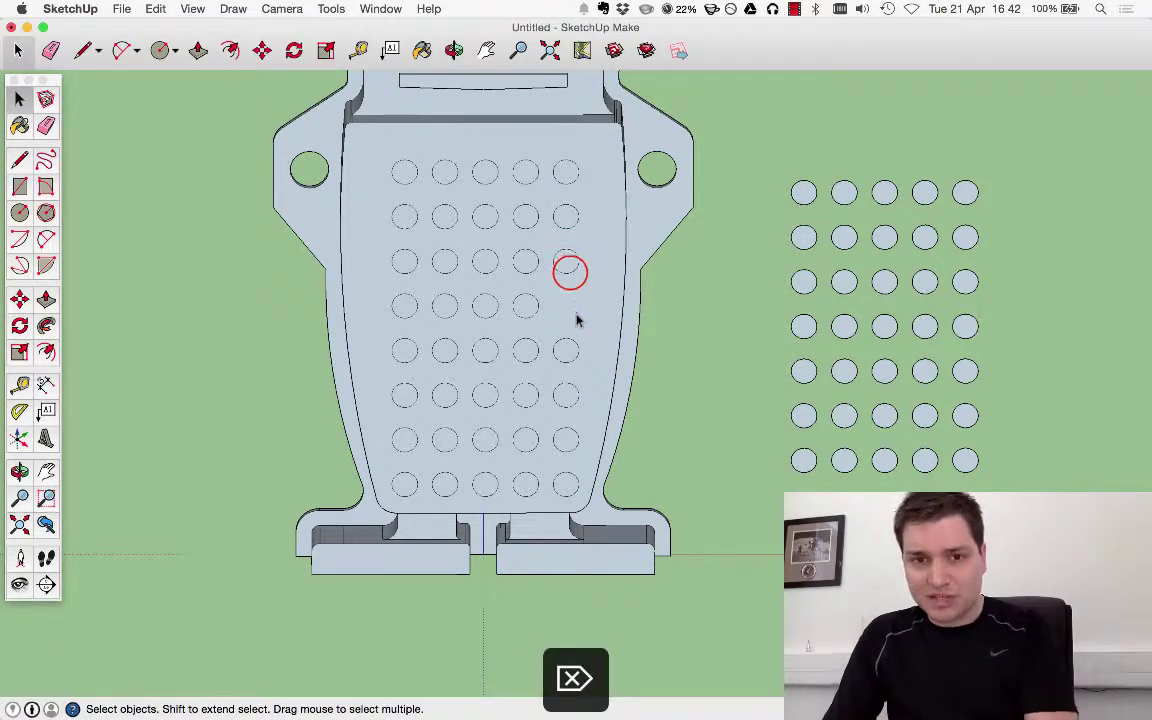
key("BackSpace")
left_click(573, 229)
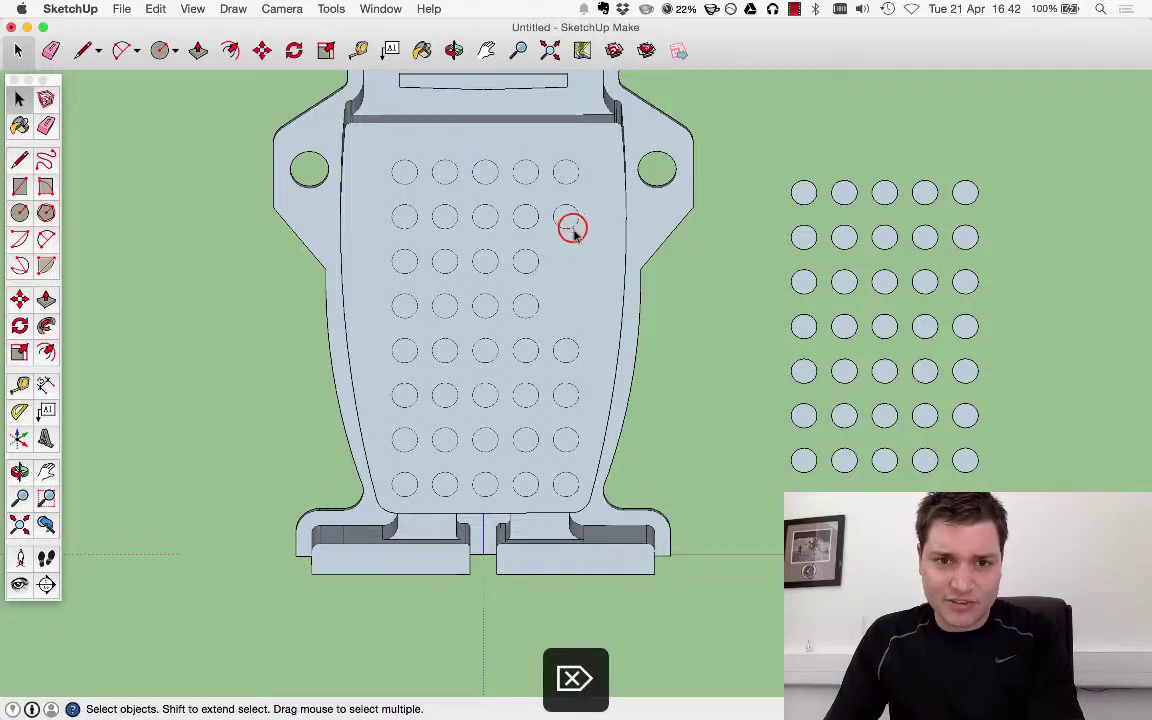
double_click(572, 228)
left_click(674, 299)
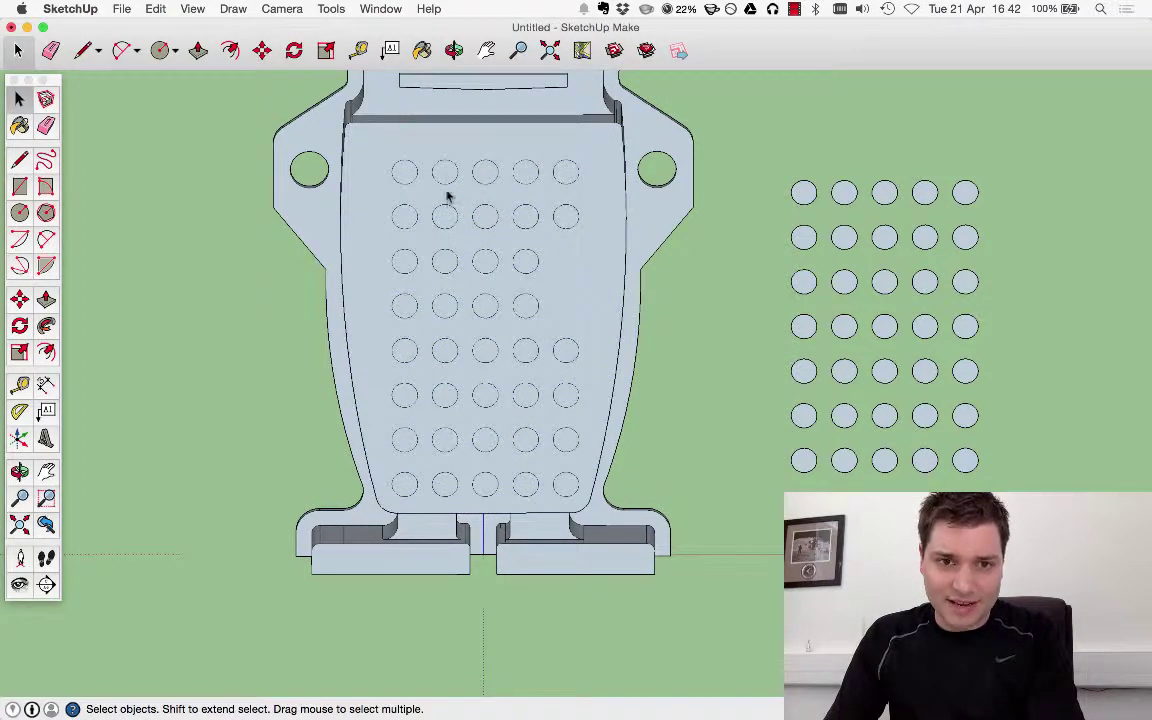
Try selecting blocks of the remaining circles on the body front, excluding the surrounding face.
left_click_drag(383, 147, 473, 252)
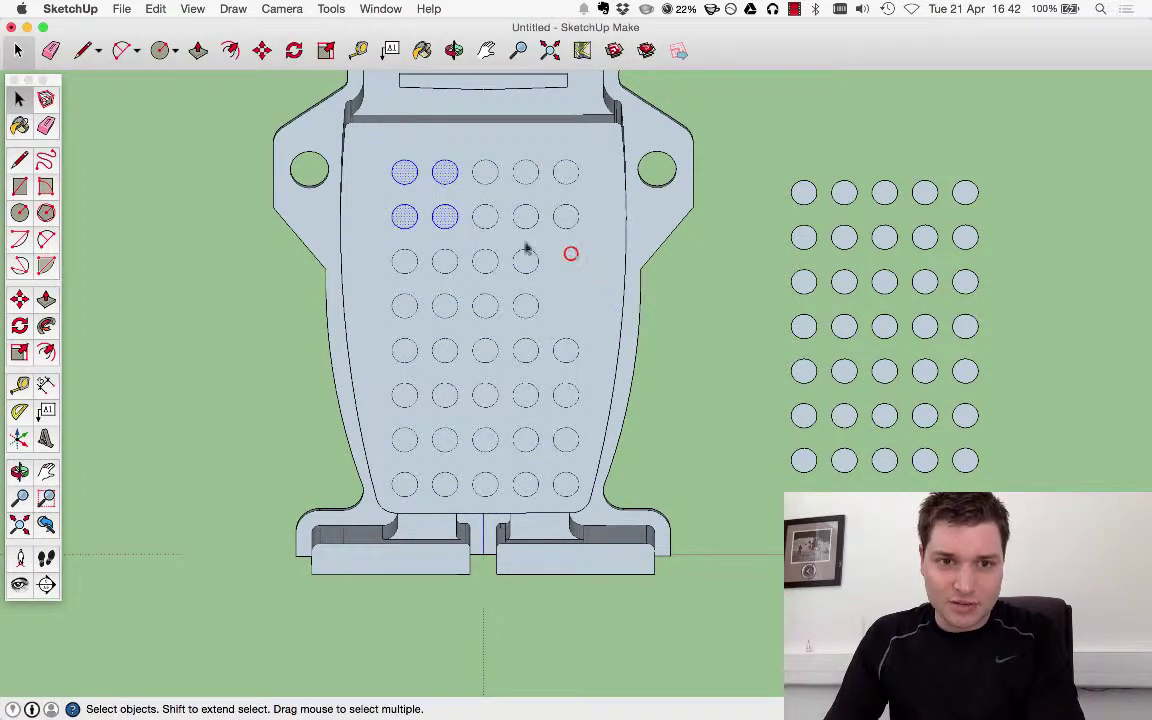
left_click_drag(434, 173, 432, 169)
left_click(698, 300)
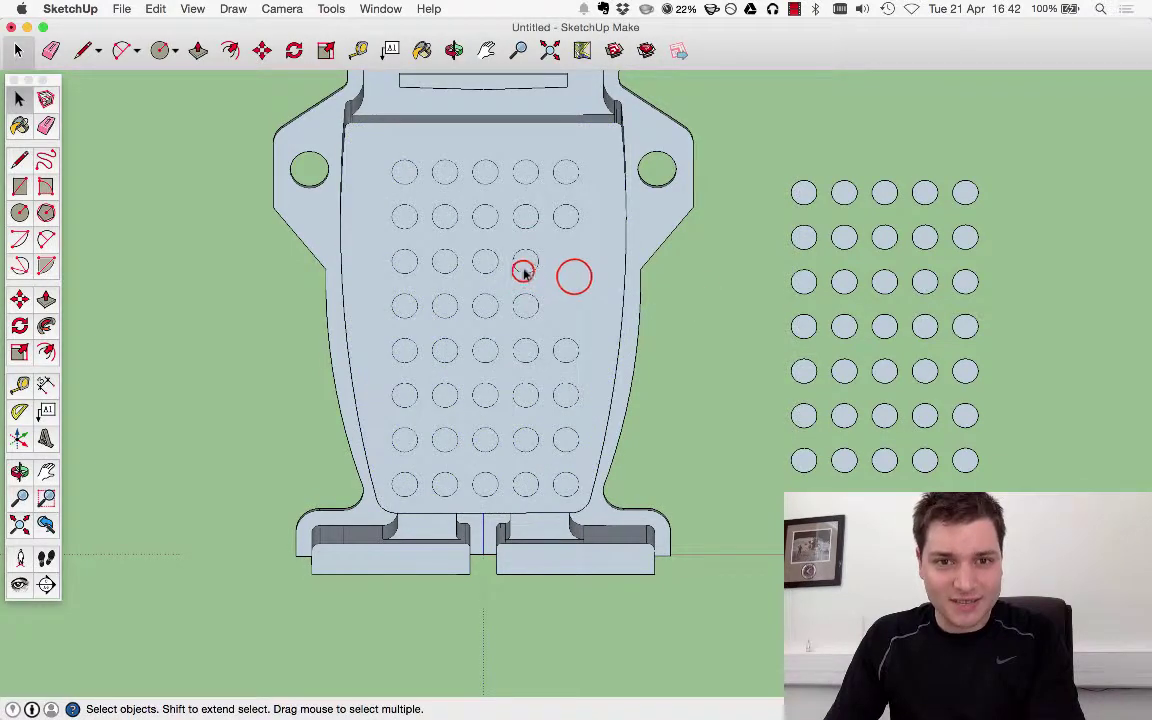
left_click(523, 272)
left_click(574, 277)
left_click(689, 338)
left_click_drag(589, 352, 427, 207)
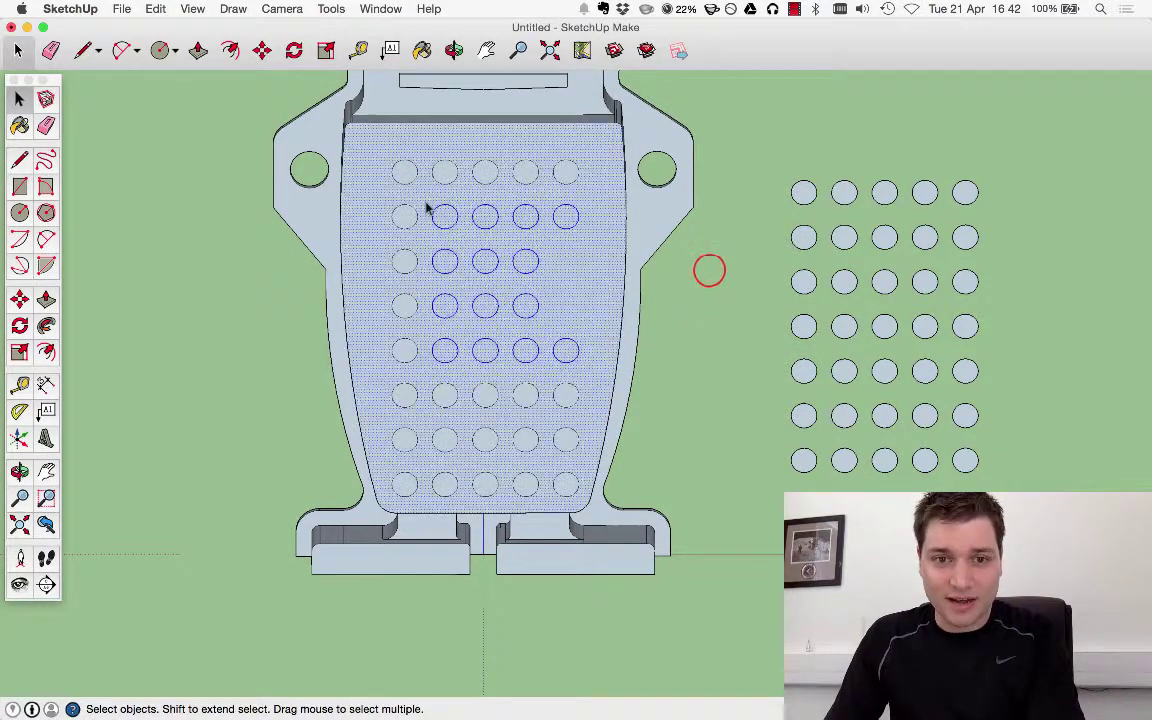
left_click(706, 270)
Delete the rightmost circle of the second row and all five circles of the top row on the body front.
left_click(576, 222)
key("Delete")
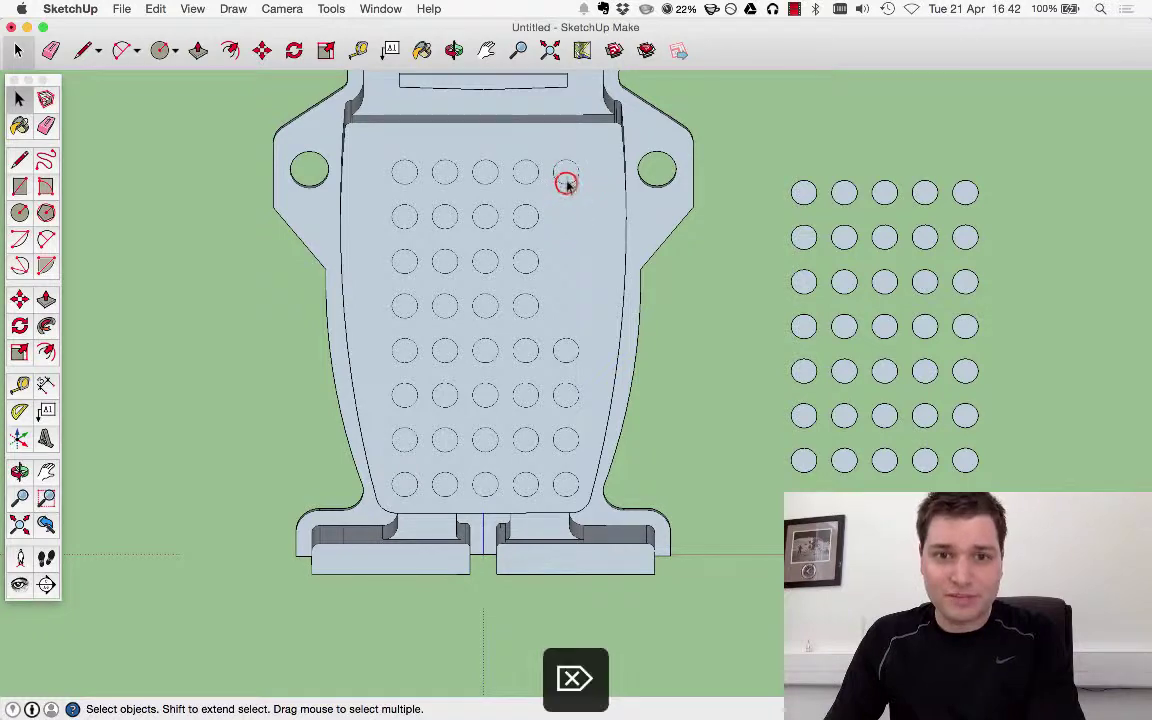
left_click(566, 183)
key("Delete")
left_click(531, 183)
key("Delete")
left_click(494, 183)
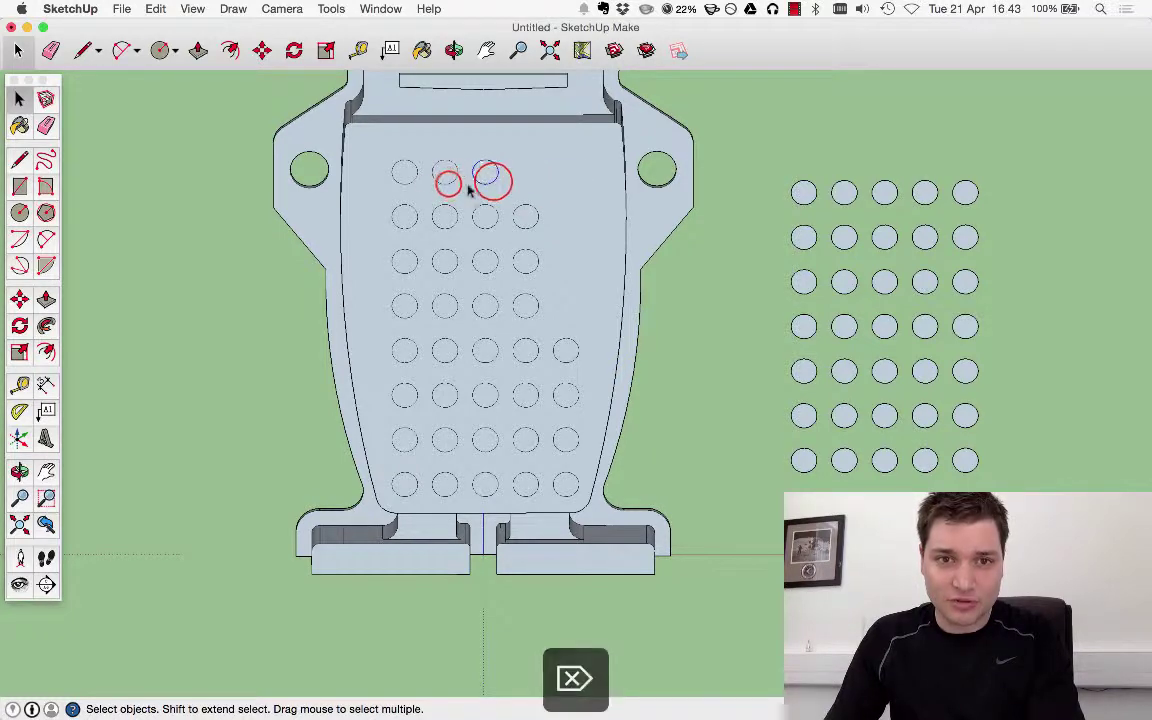
key("Delete")
left_click(448, 184)
key("Delete")
left_click(405, 192)
key("Delete")
Delete the outlines of the two leftmost circles in the second row on the body front.
left_click(404, 201)
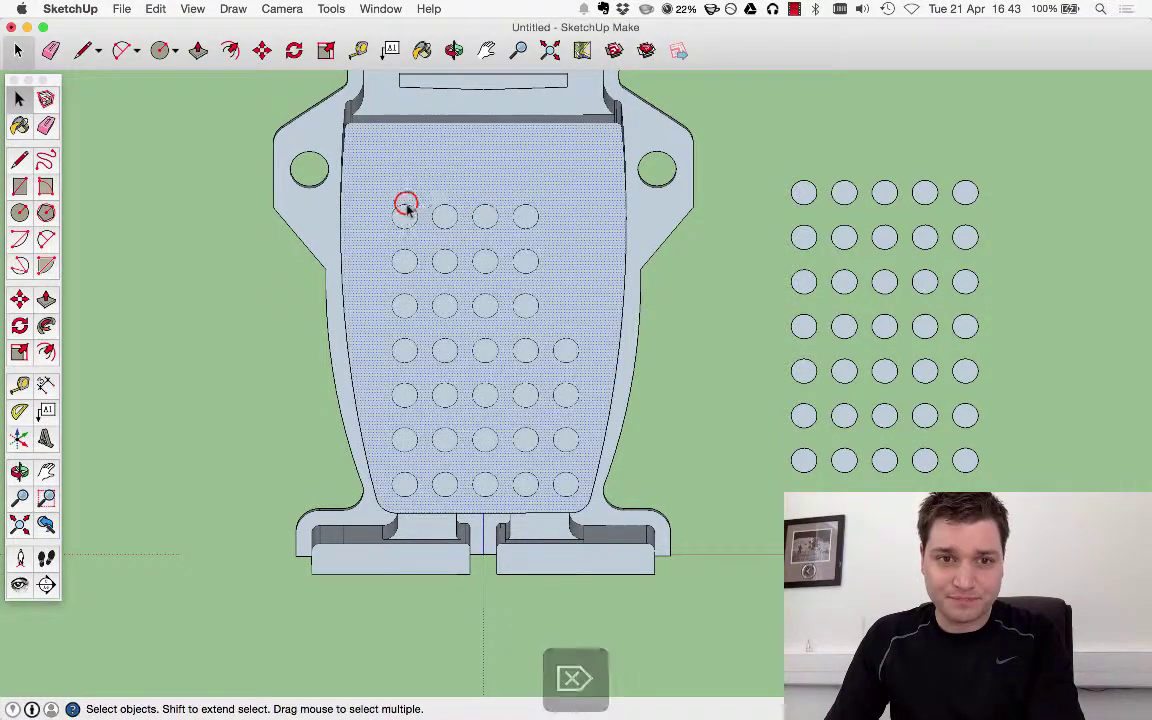
key("Delete")
key("super+z")
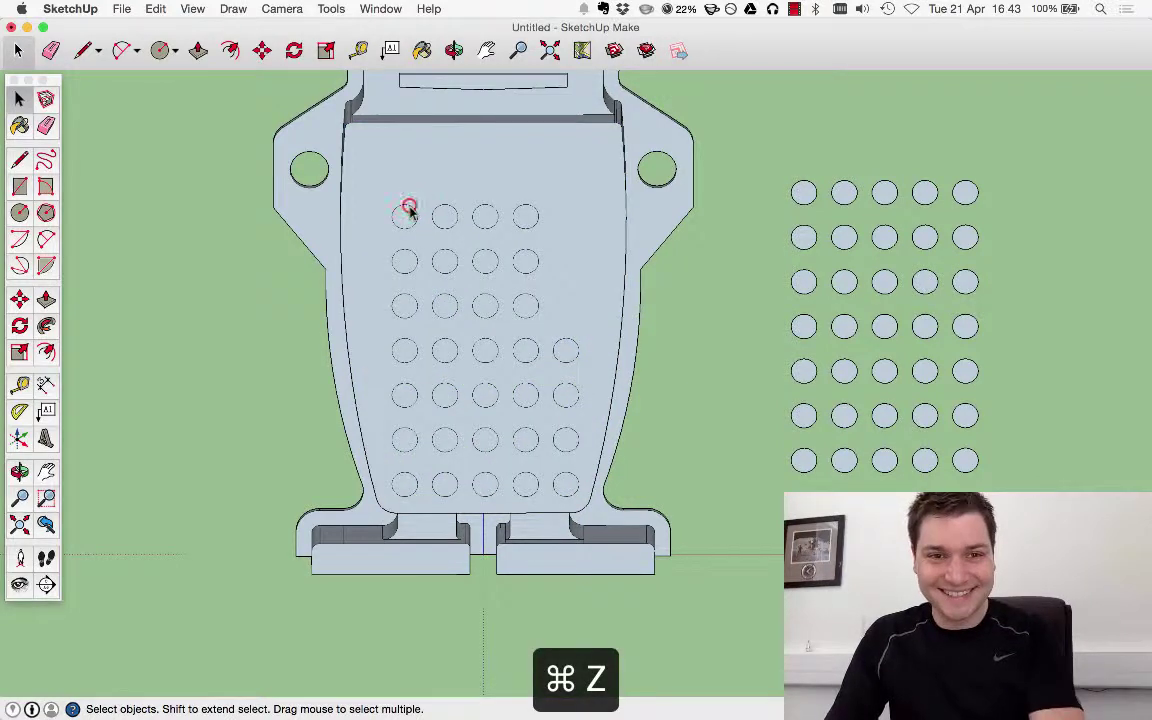
key("Delete")
left_click(437, 211)
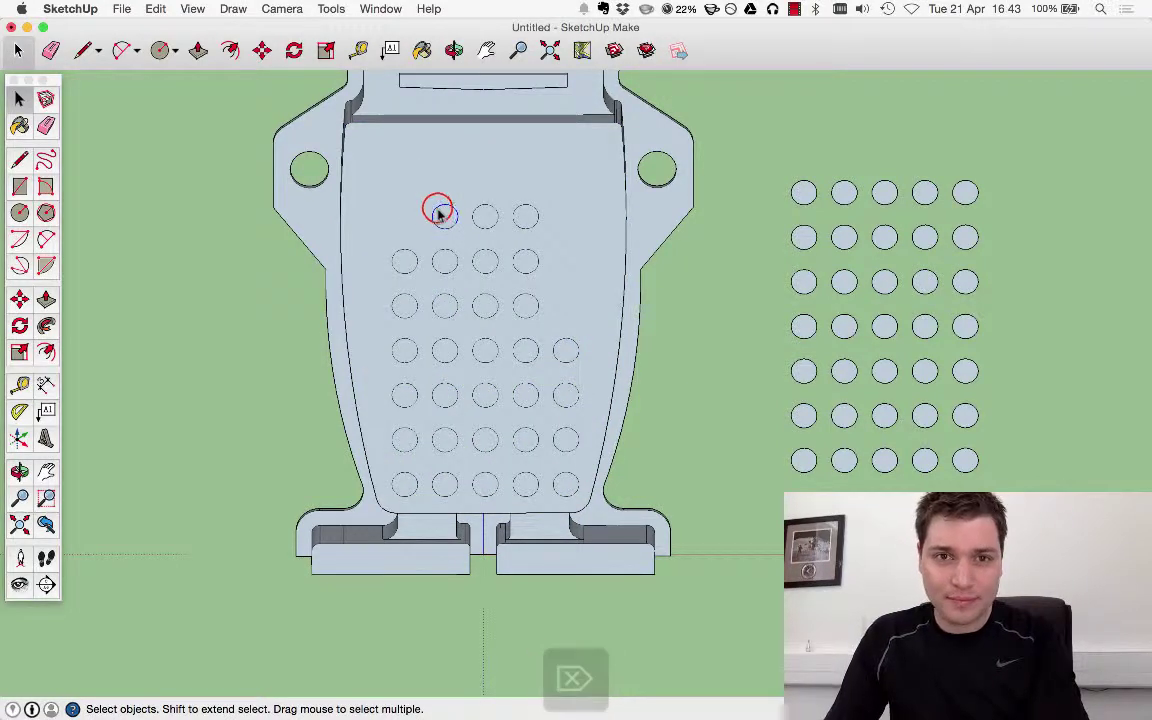
key("Delete")
Erase all the remaining circles on the body front with the Eraser tool, keeping the body face.
left_click(440, 212)
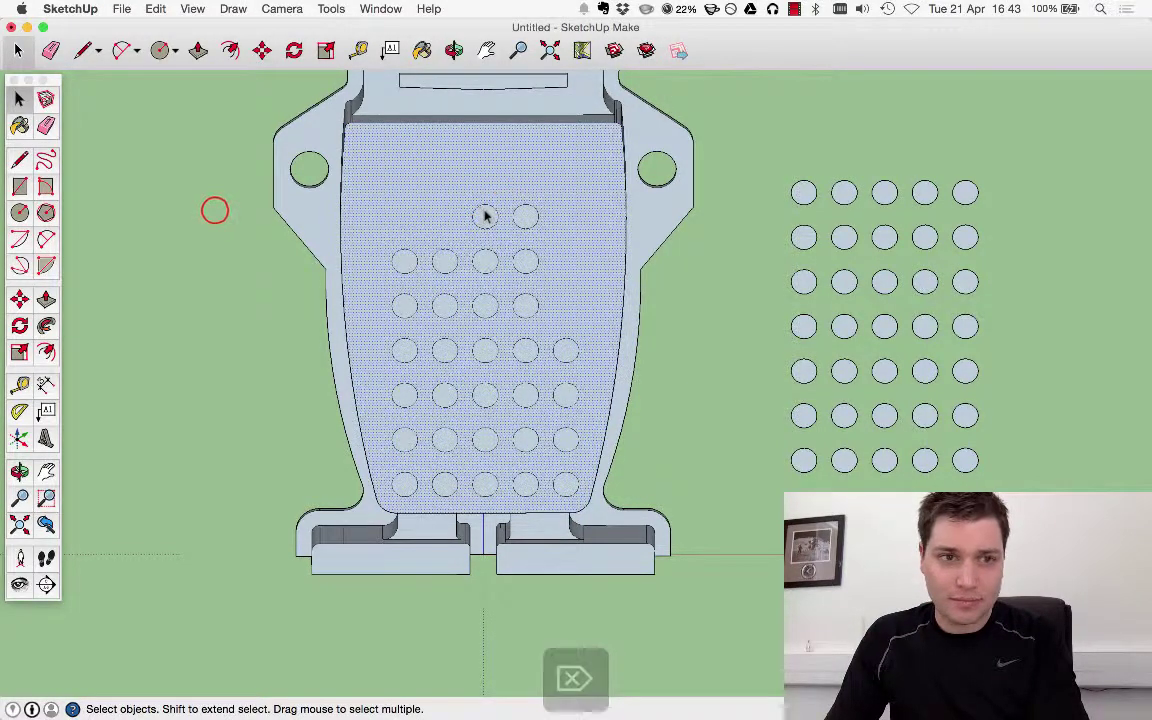
left_click(215, 212)
left_click(45, 124)
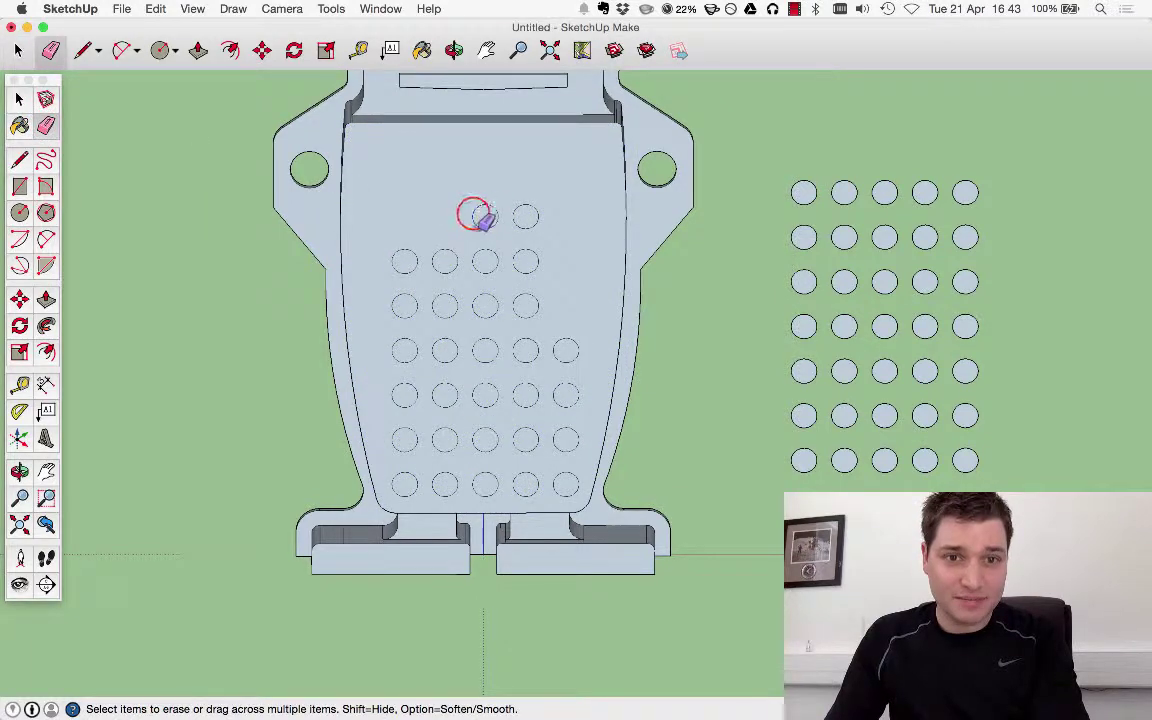
left_click_drag(474, 214, 456, 394)
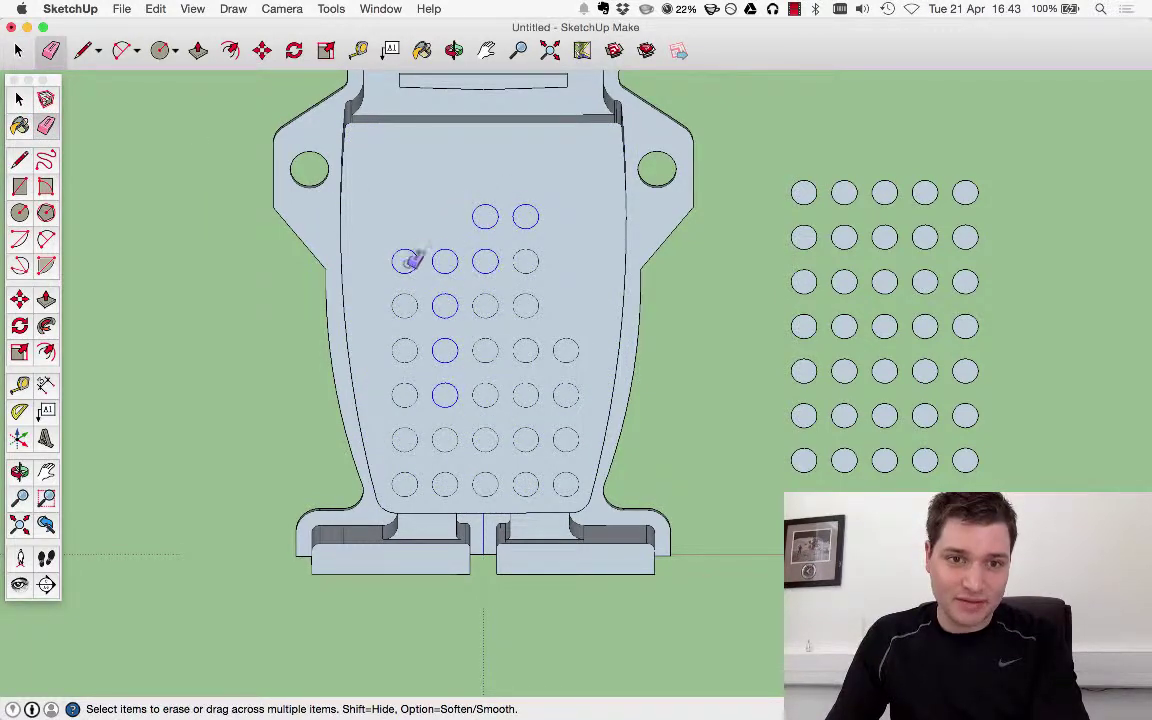
left_click_drag(410, 262, 415, 373)
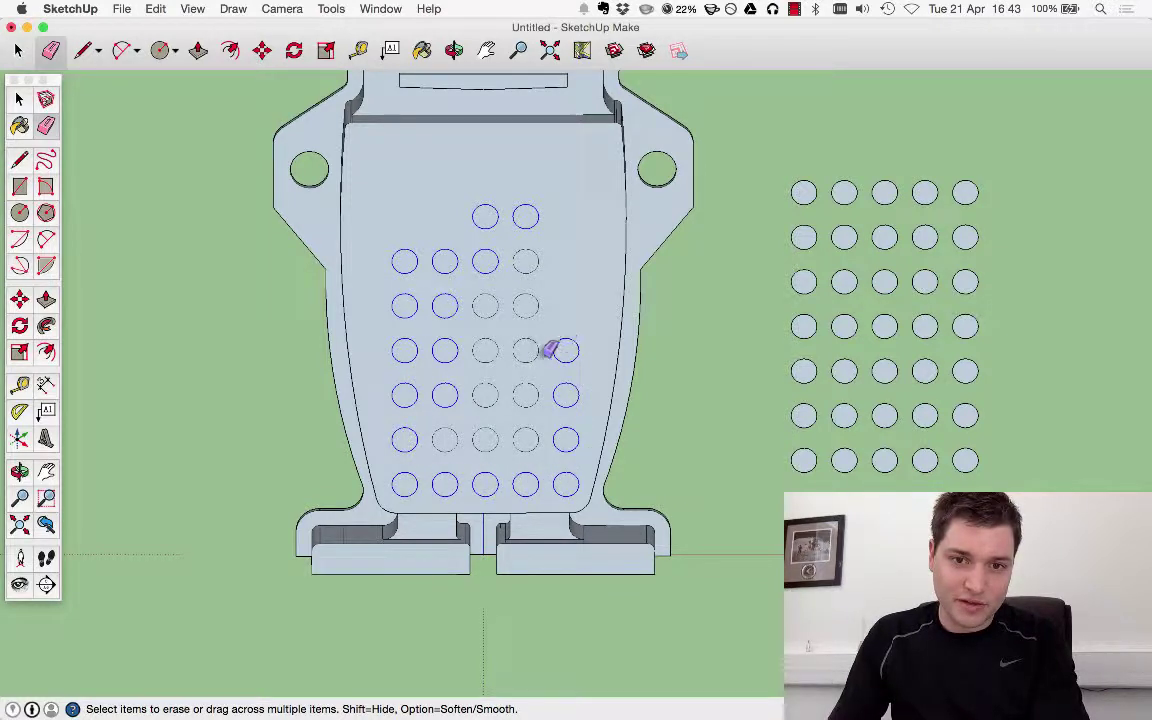
left_click_drag(549, 351, 523, 444)
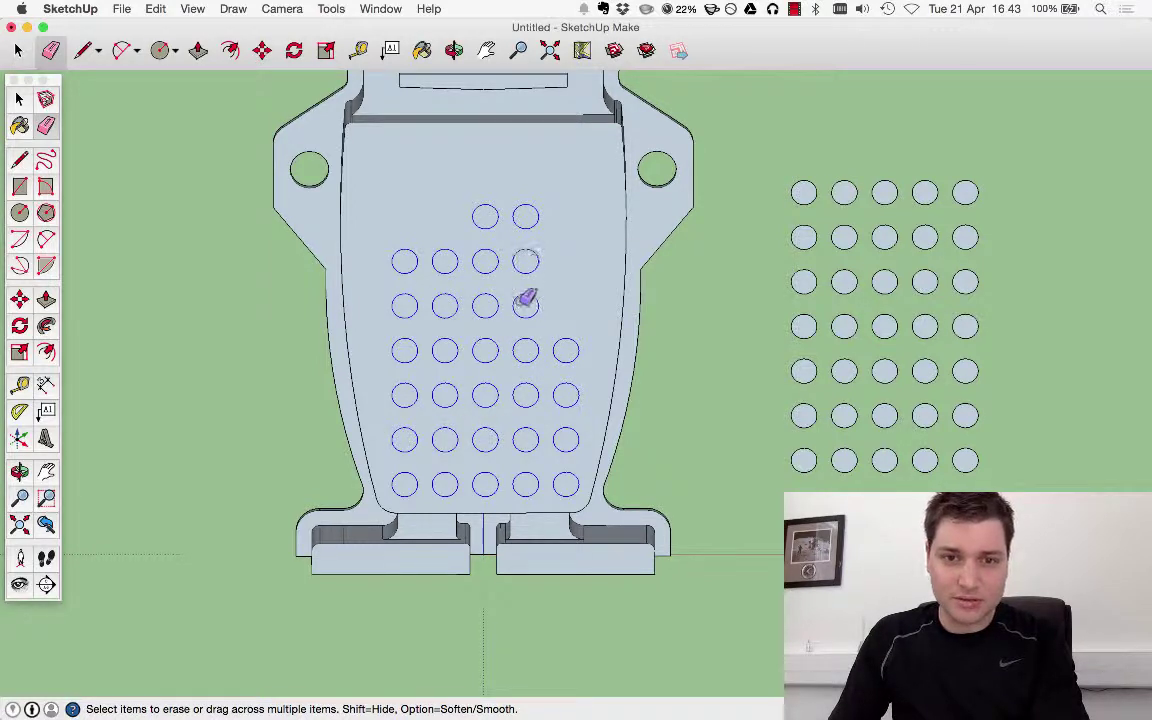
Finish erasing the leftover circles from the body front and switch to the standard Front view.
left_click_drag(526, 300, 540, 292)
left_click(19, 96)
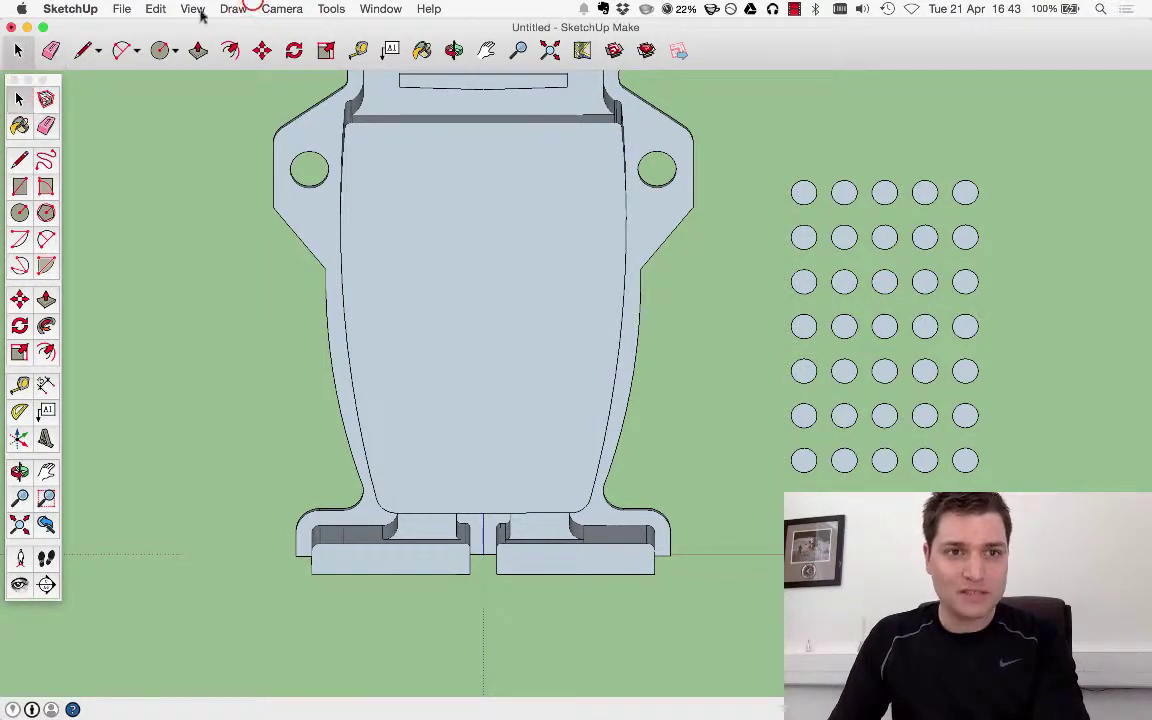
left_click(282, 8)
mouse_move(400, 58)
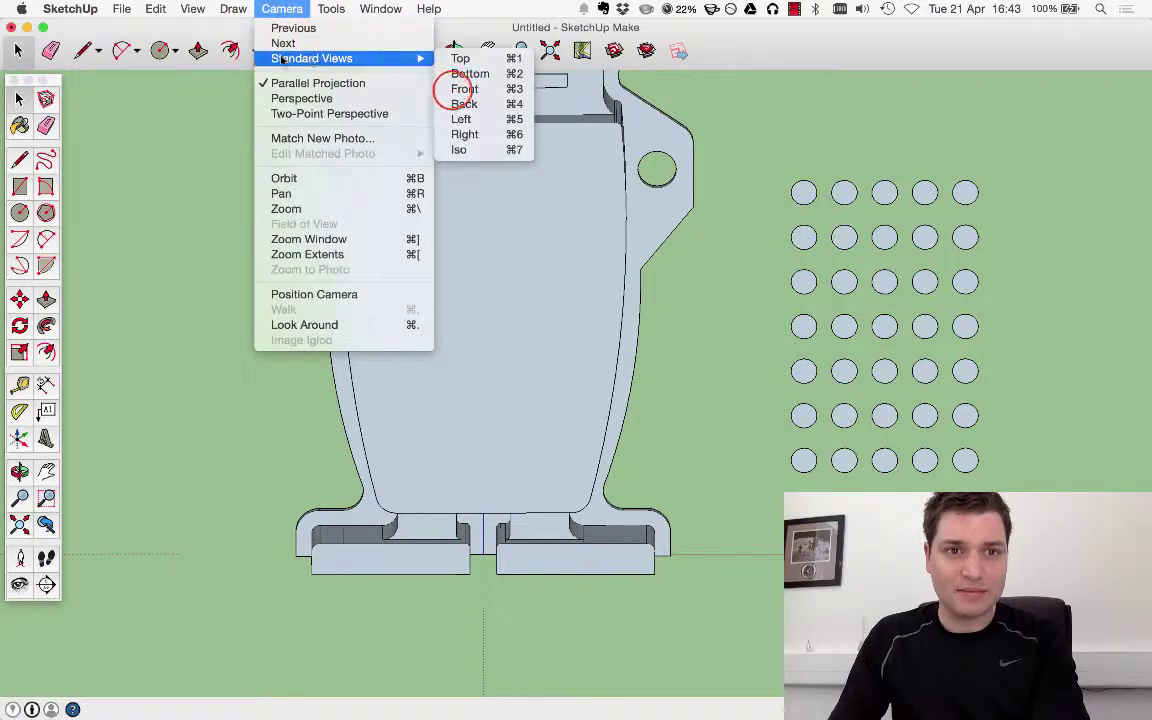
left_click(462, 89)
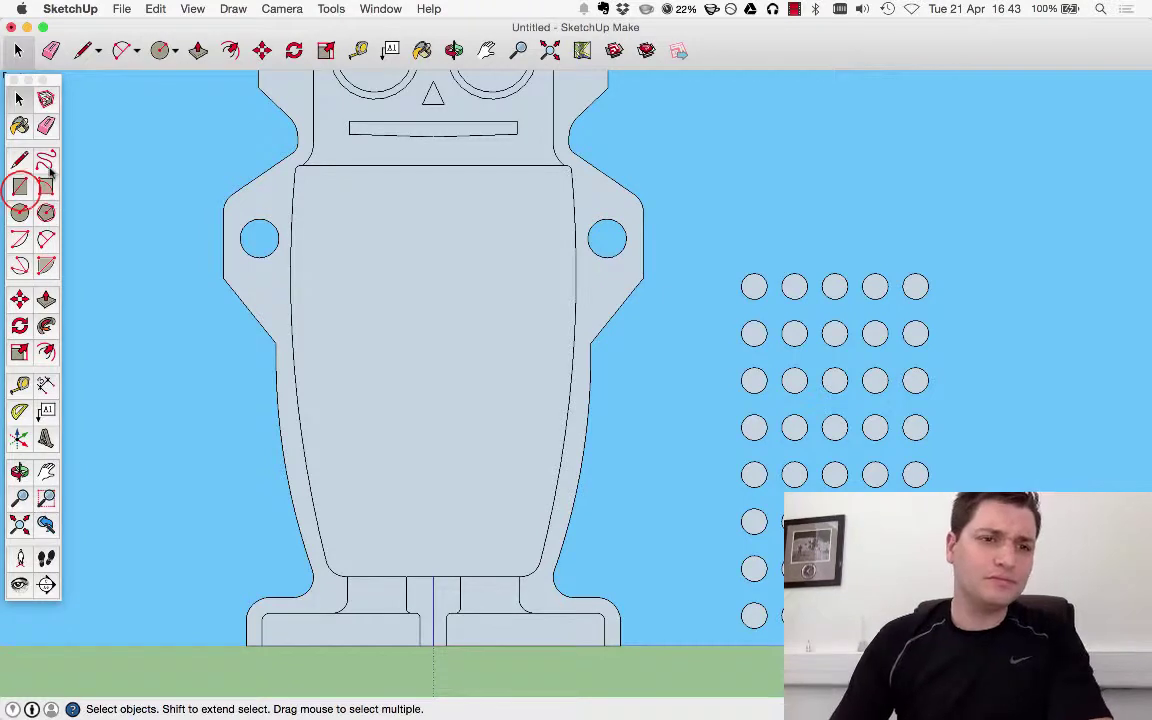
Draw a tall, narrow rectangle on the upper right half of the robot's body front.
left_click(22, 186)
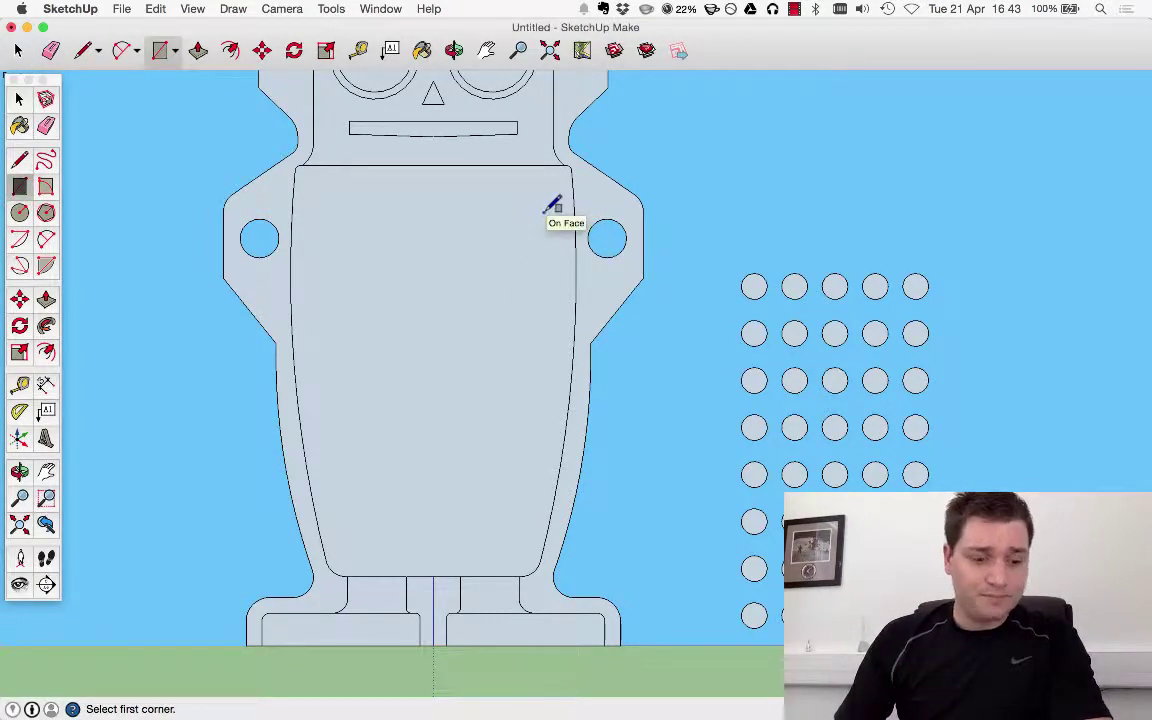
left_click(538, 214)
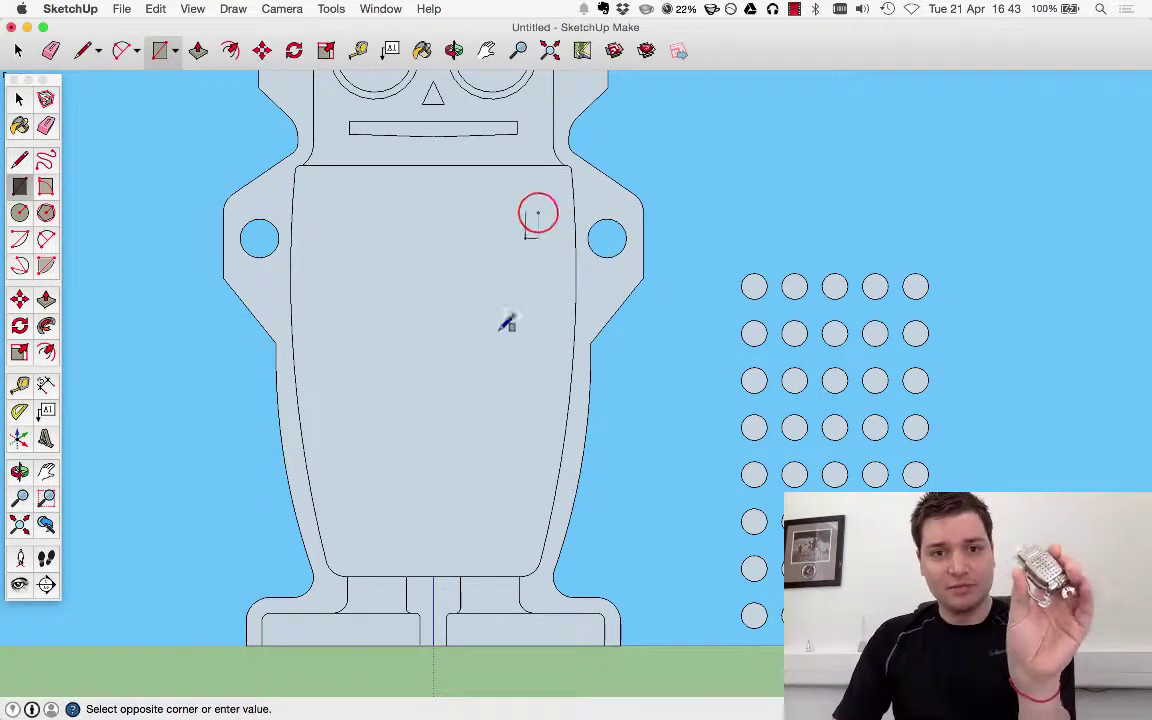
left_click(453, 411)
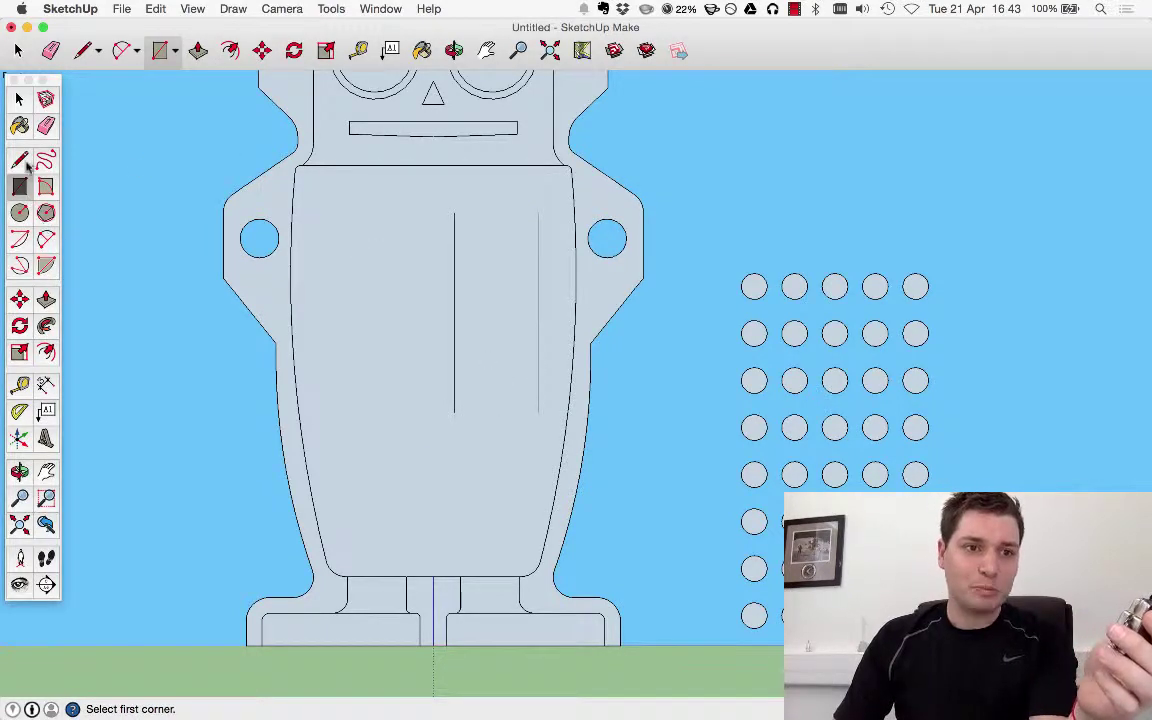
Round the two upper corners of the tall rectangle on the body front with arc fillets.
left_click(45, 240)
scroll(476, 200, "up", 8)
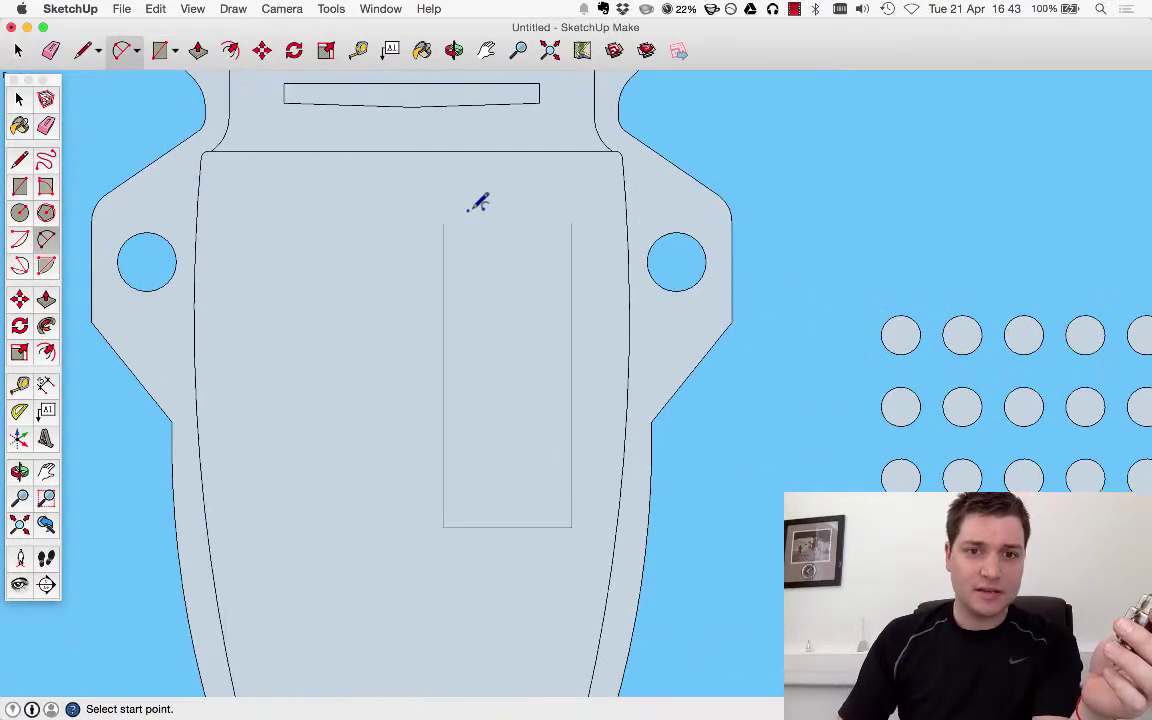
left_click(433, 263)
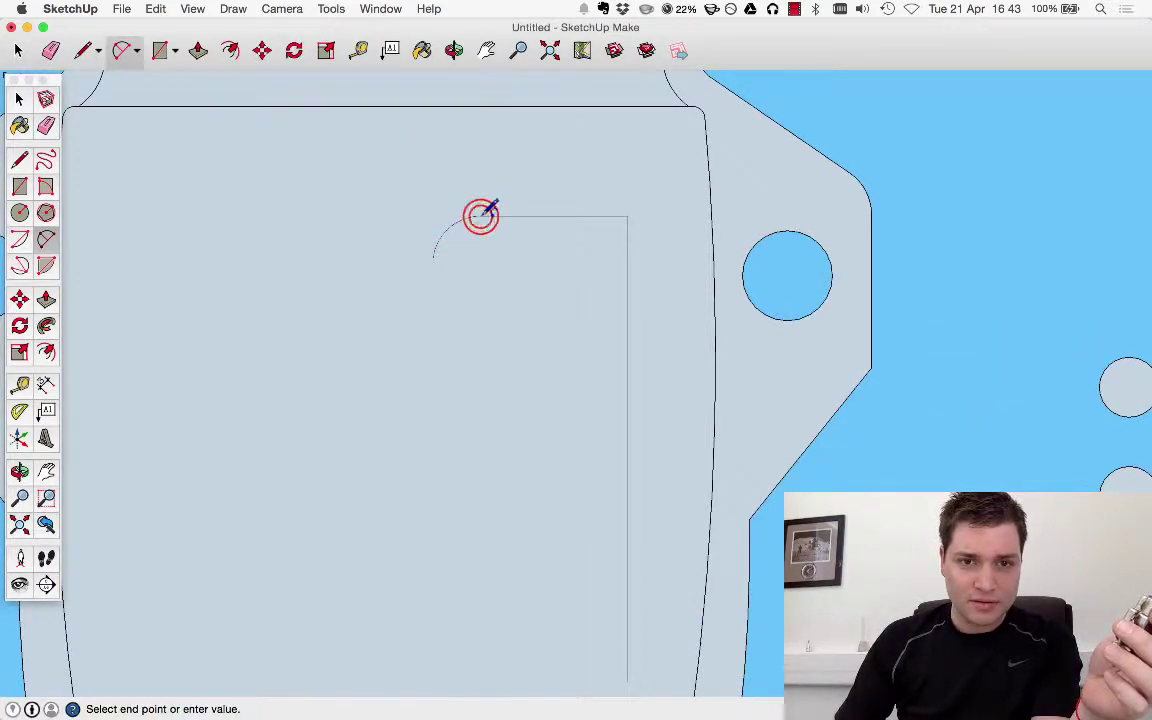
left_click(478, 216)
left_click(587, 215)
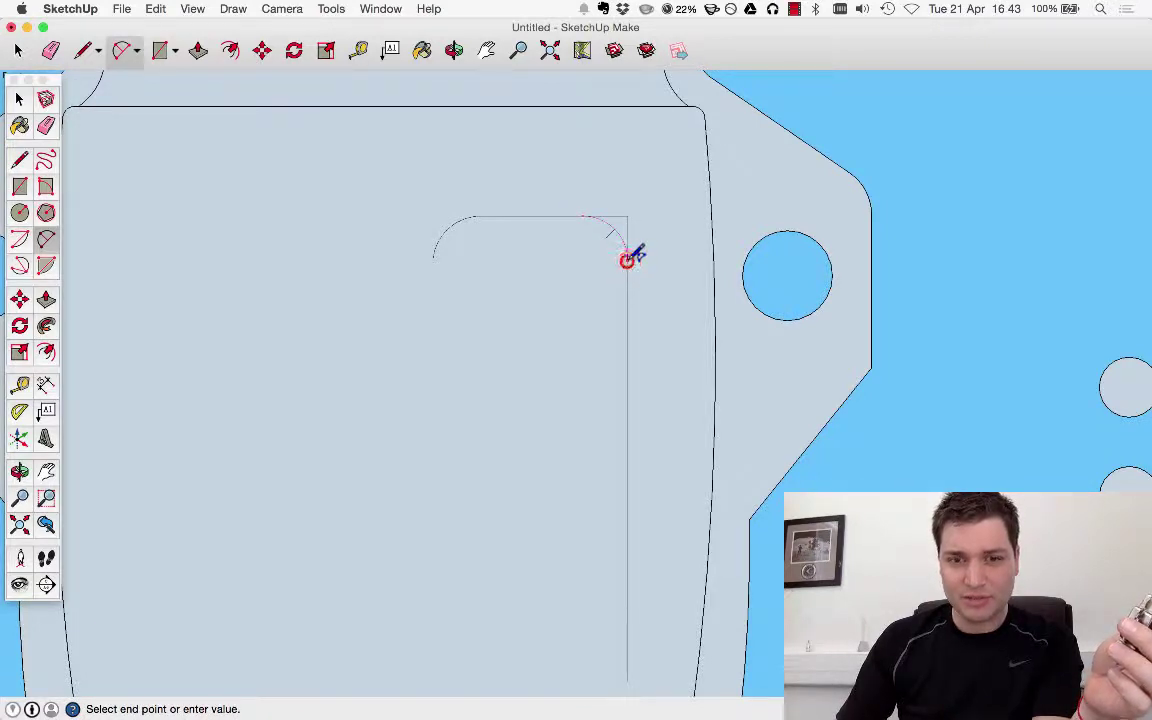
left_click(628, 258)
Round the two lower corners of the rectangle with arcs, giving the lower right corner the larger radius.
scroll(499, 540, "down", 3)
scroll(486, 470, "up", 3)
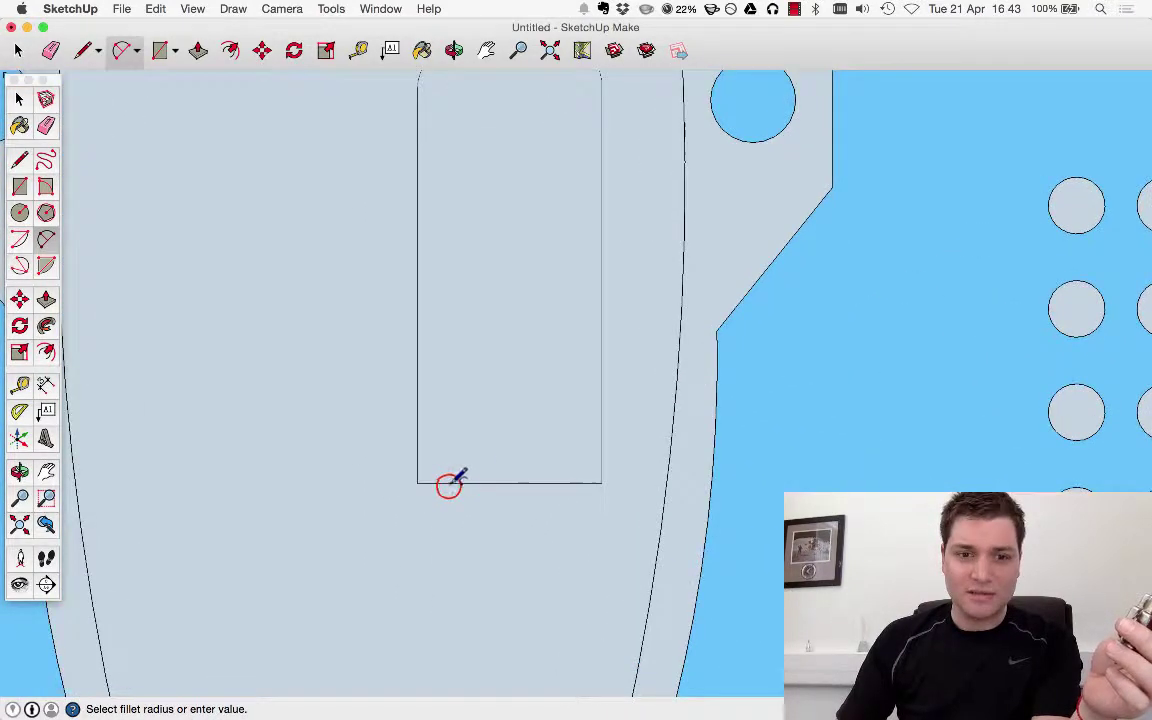
left_click(449, 485)
key("Escape")
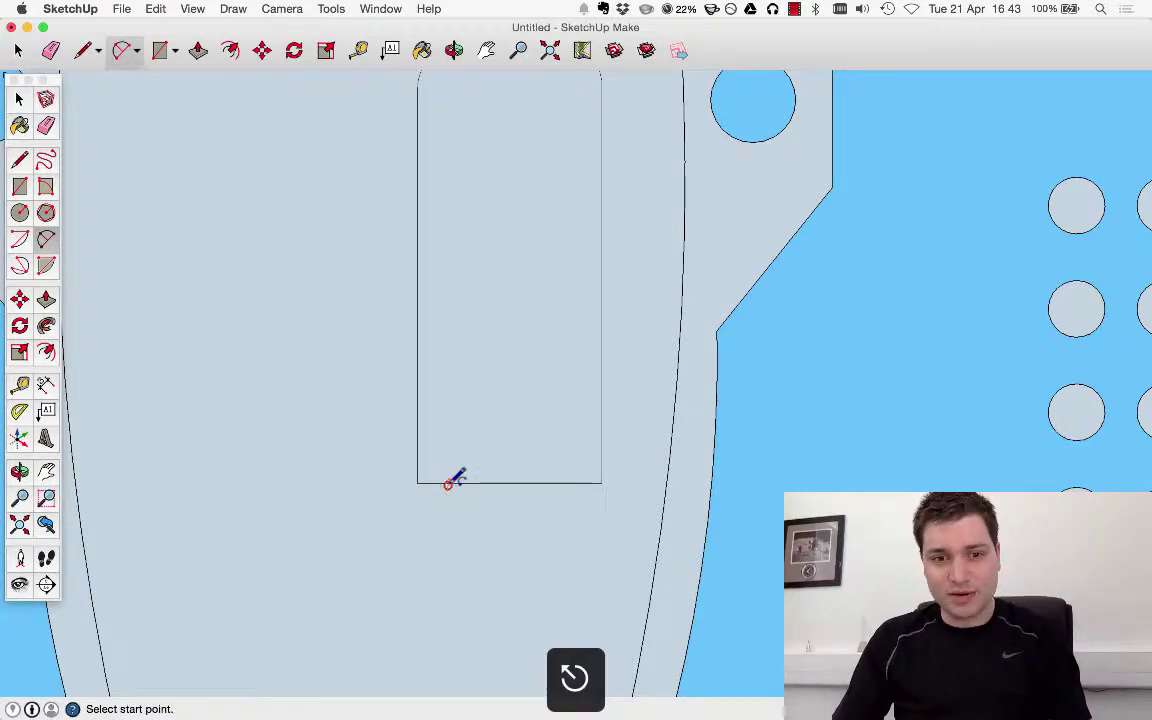
left_click(448, 484)
left_click(417, 450)
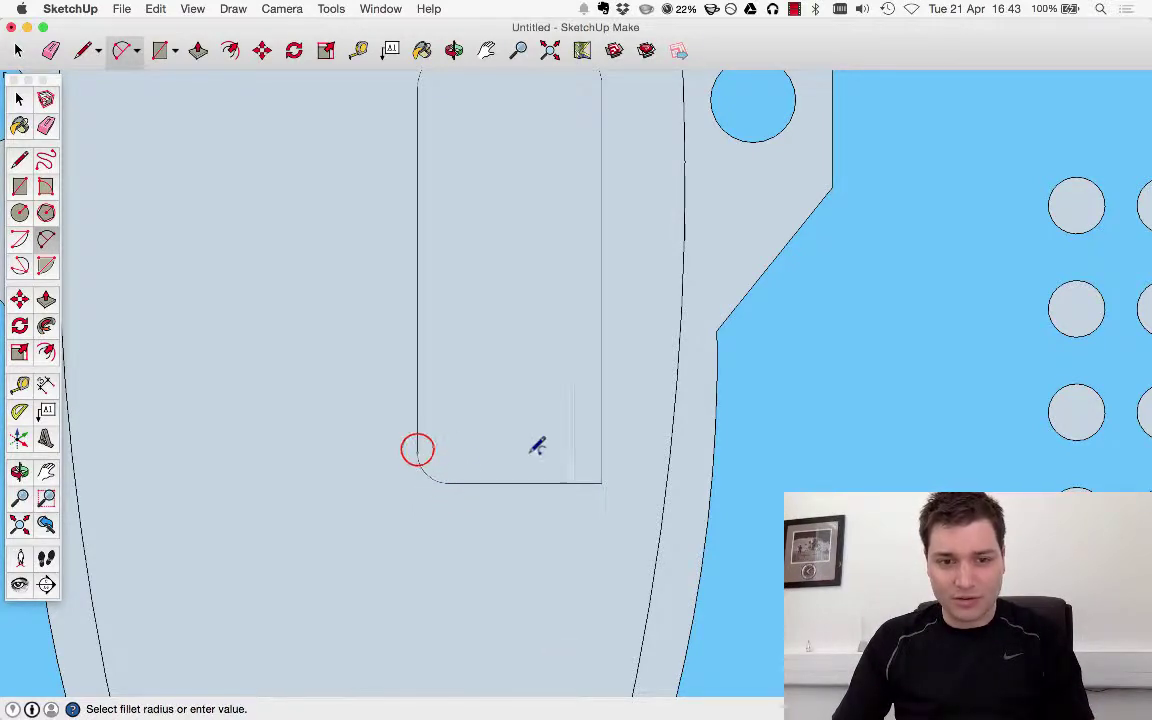
left_click(602, 415)
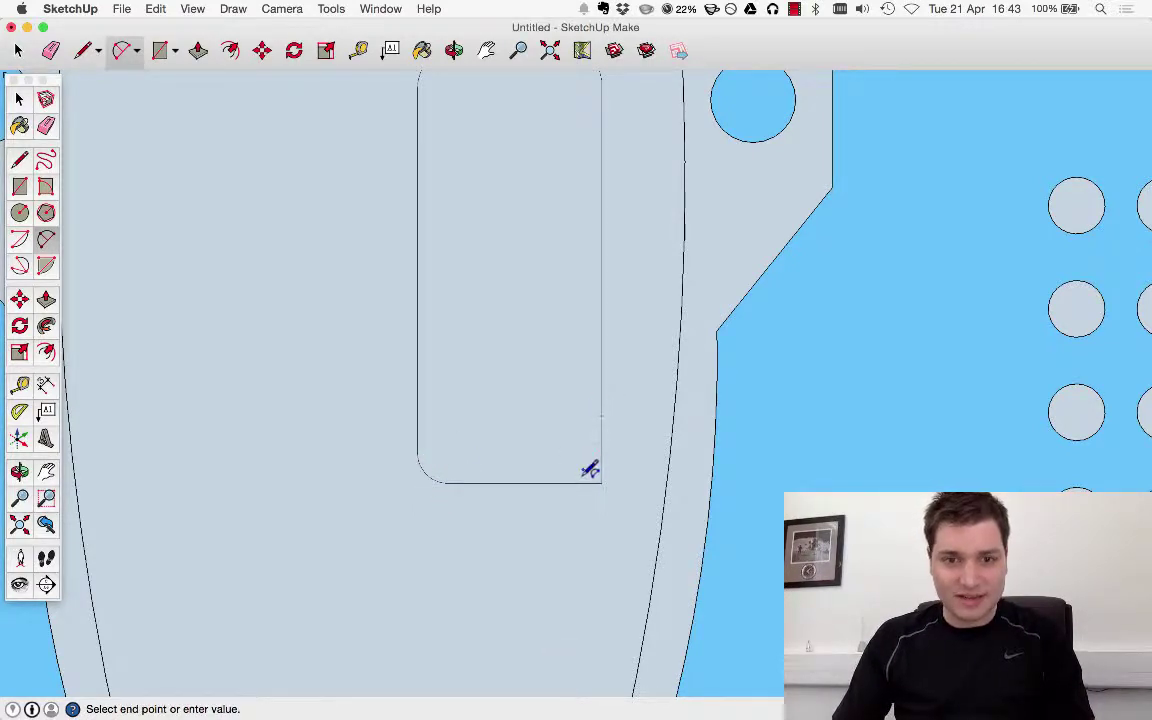
left_click(533, 484)
Draw a circle on the upper left of the body front, beside the rounded rectangle.
scroll(614, 517, "down", 3)
scroll(620, 510, "down", 2)
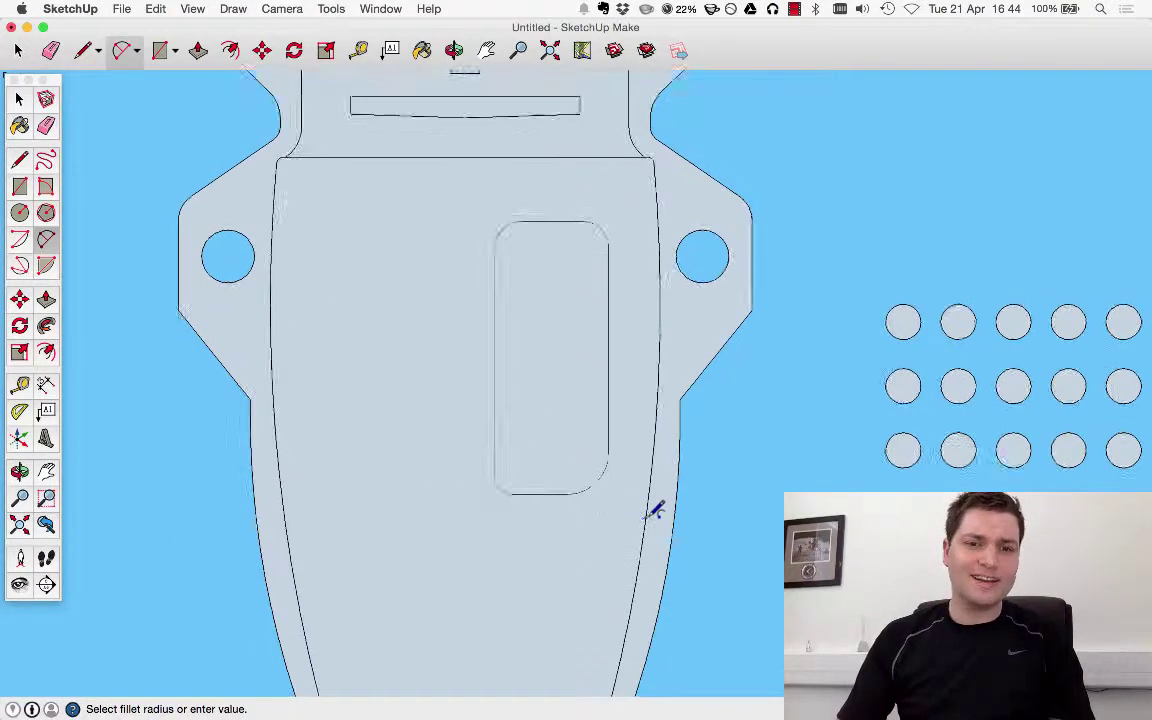
scroll(540, 437, "down", 2)
key("c")
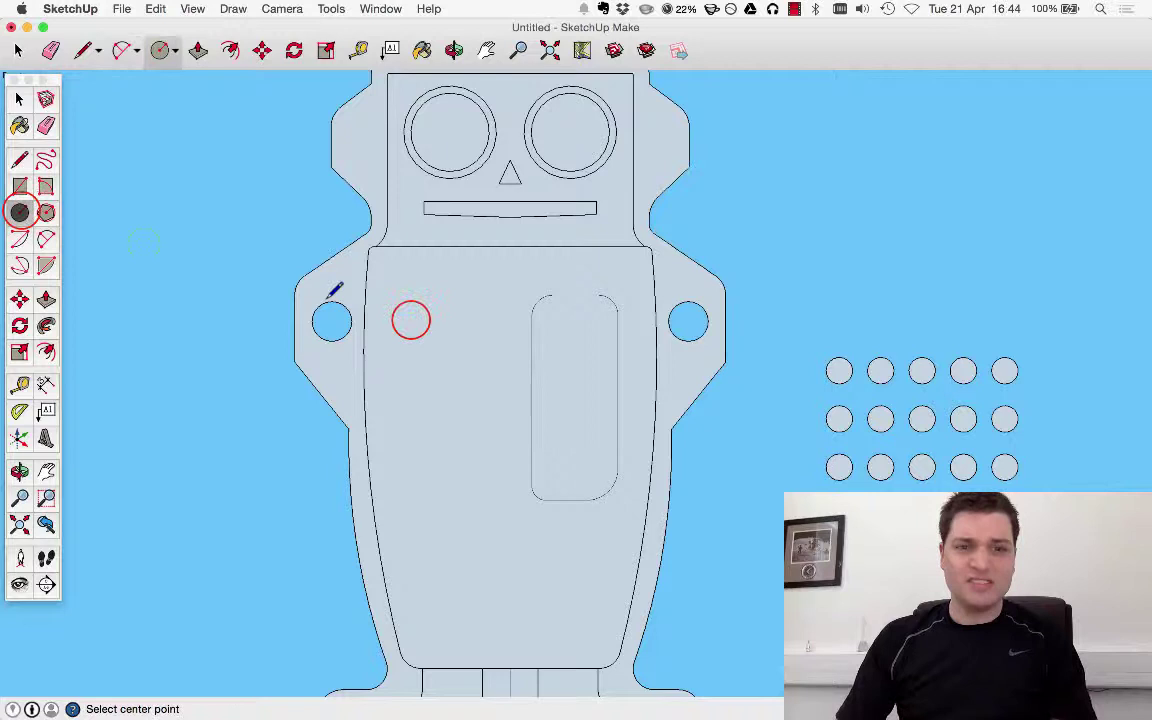
left_click(411, 320)
left_click(428, 345)
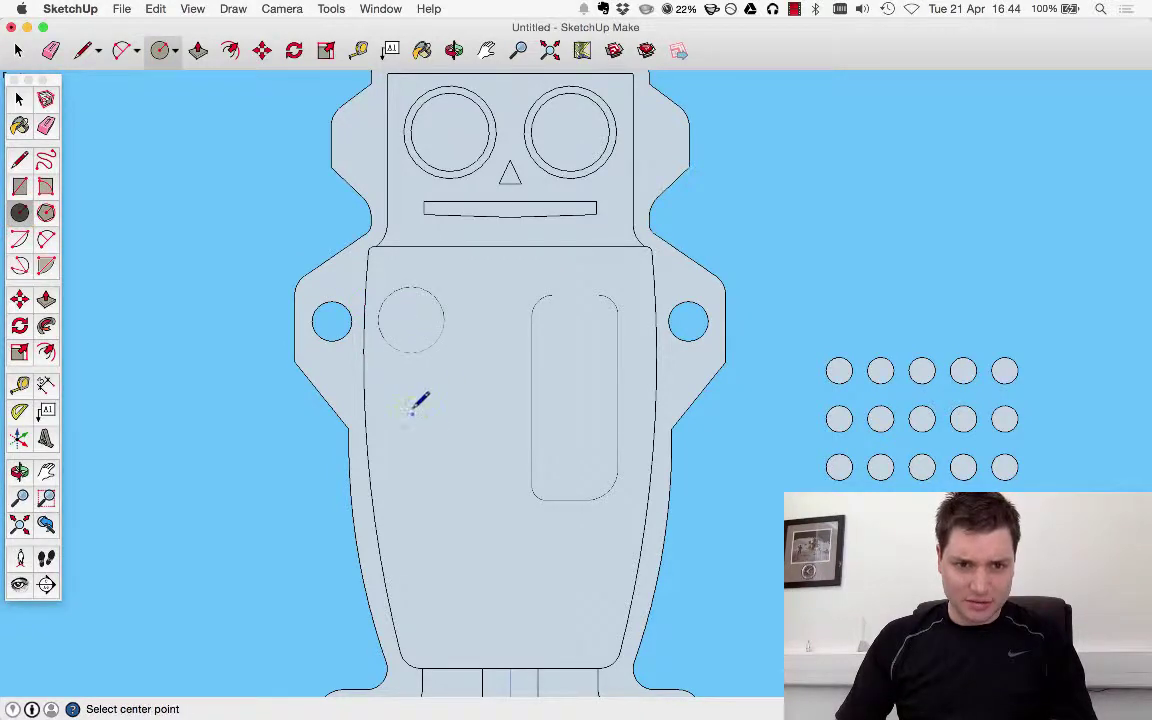
Select the circle's outline on the body front and move it slightly down and to the right.
left_click(19, 100)
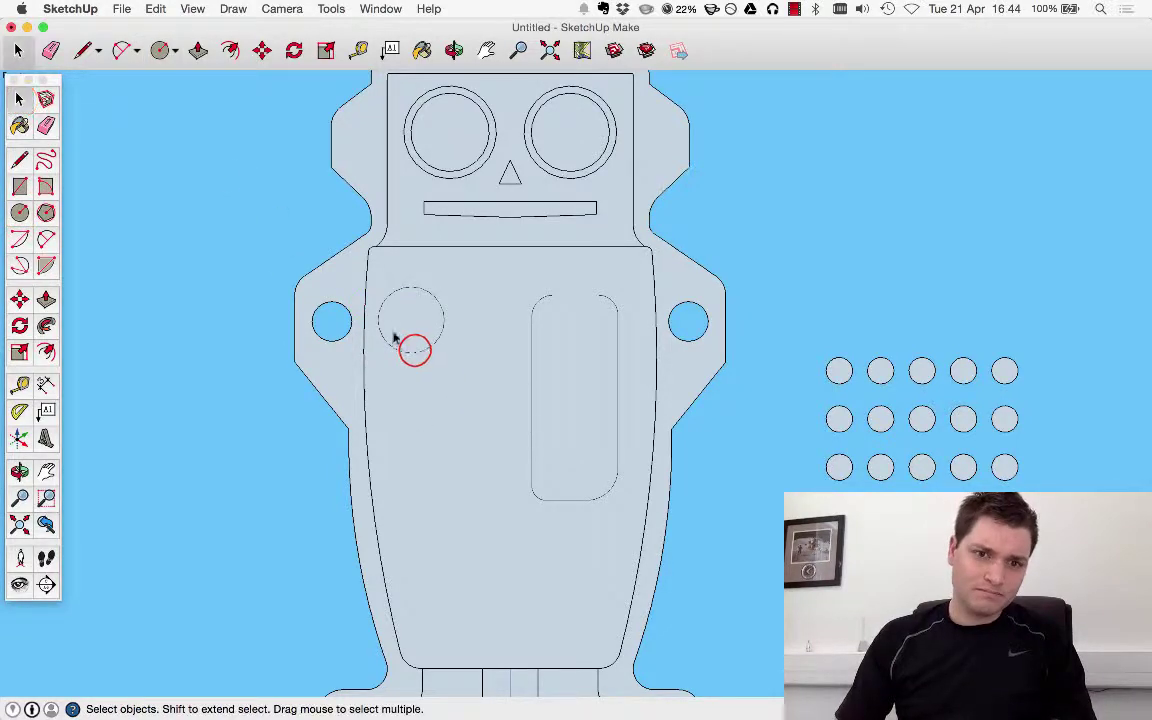
left_click(415, 352)
left_click(433, 373)
left_click(414, 351)
left_click(433, 373)
left_click(414, 352)
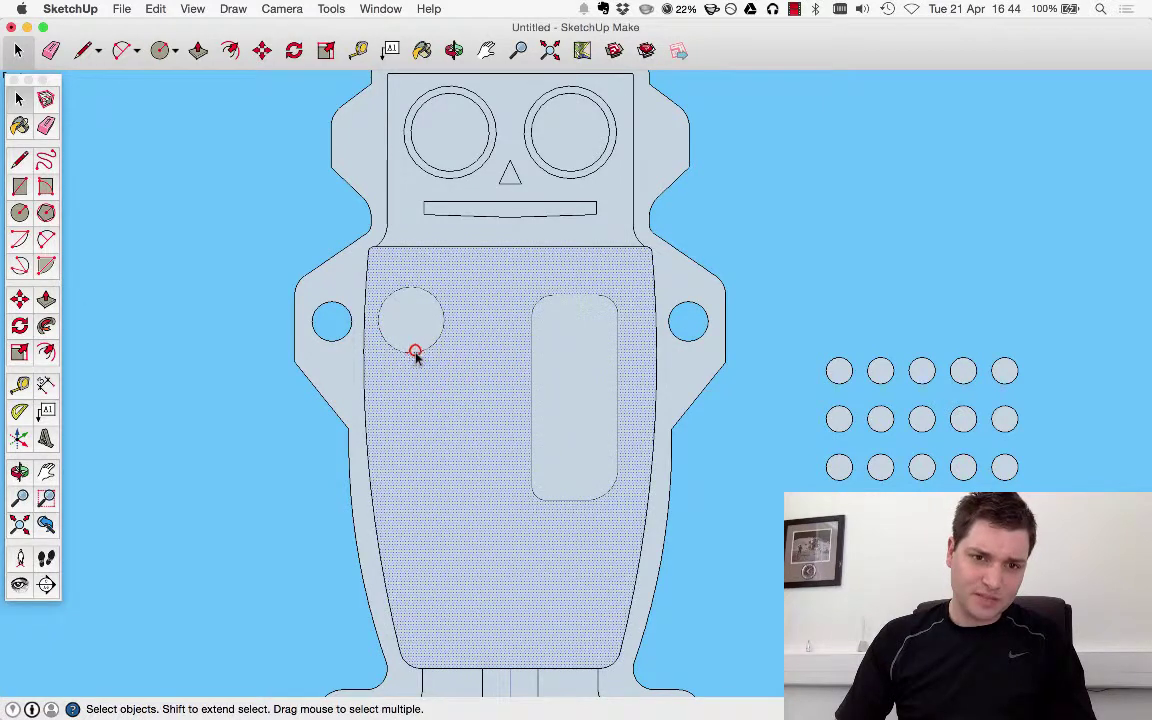
left_click(412, 355)
left_click(412, 353)
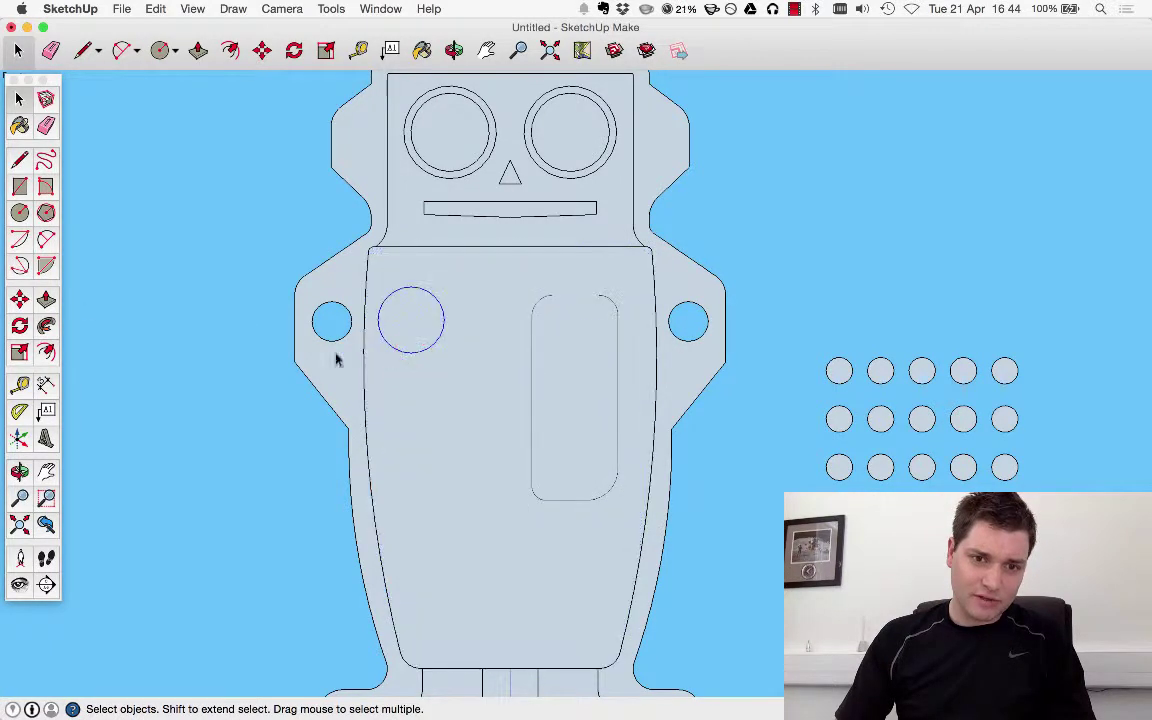
left_click(19, 299)
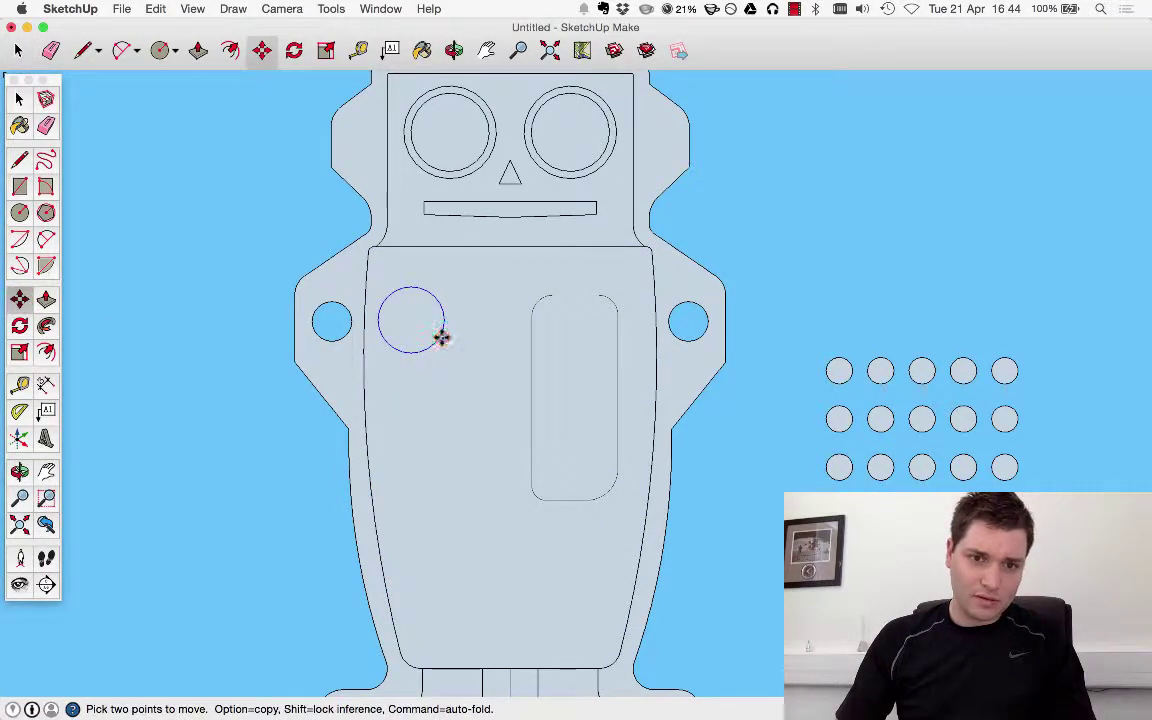
left_click(442, 337)
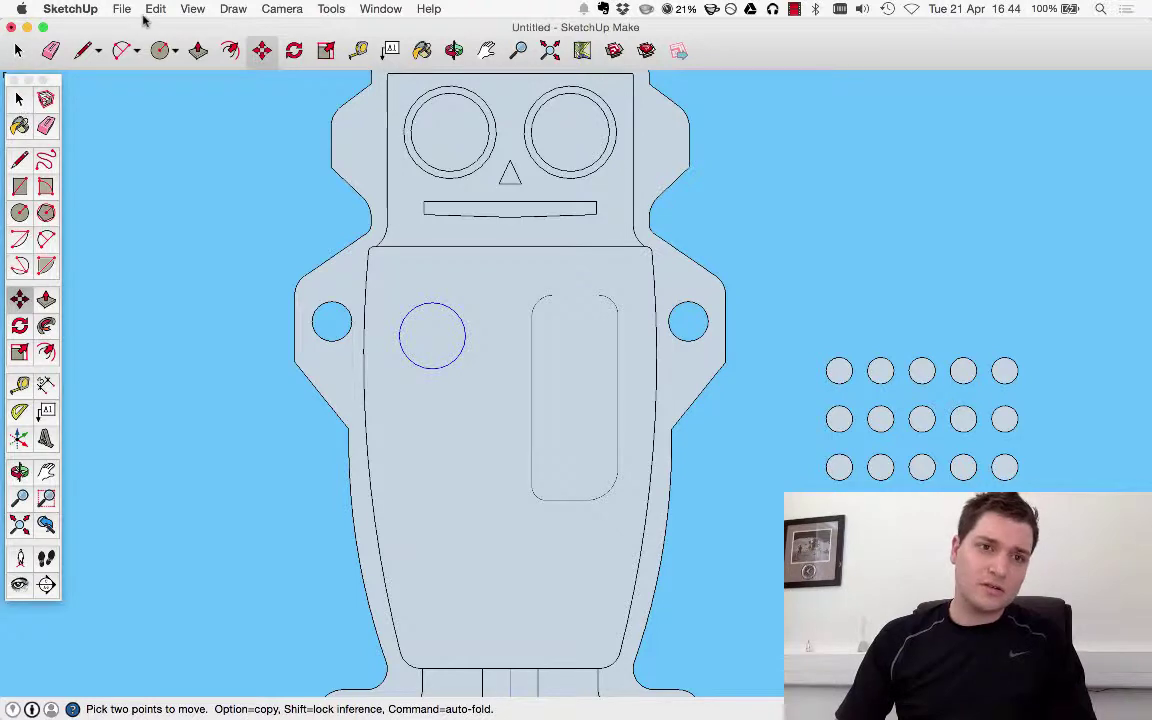
Draw a second, larger circle on the body front below the first one.
left_click(20, 212)
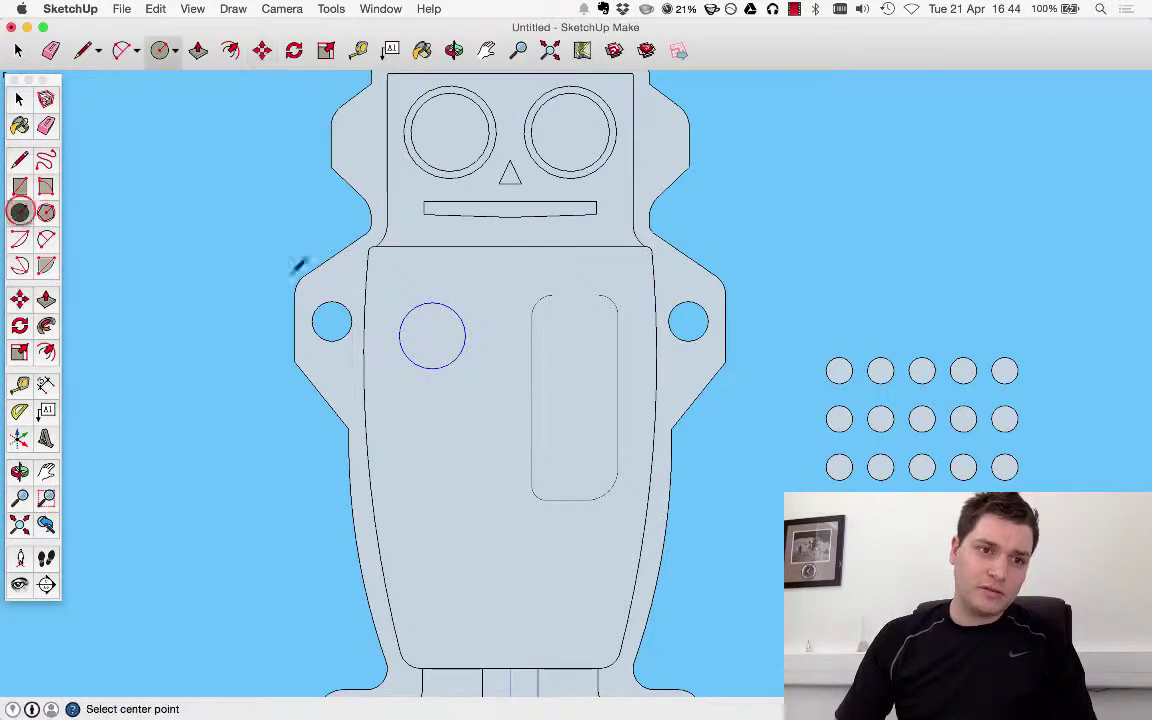
left_click(428, 458)
left_click(430, 415)
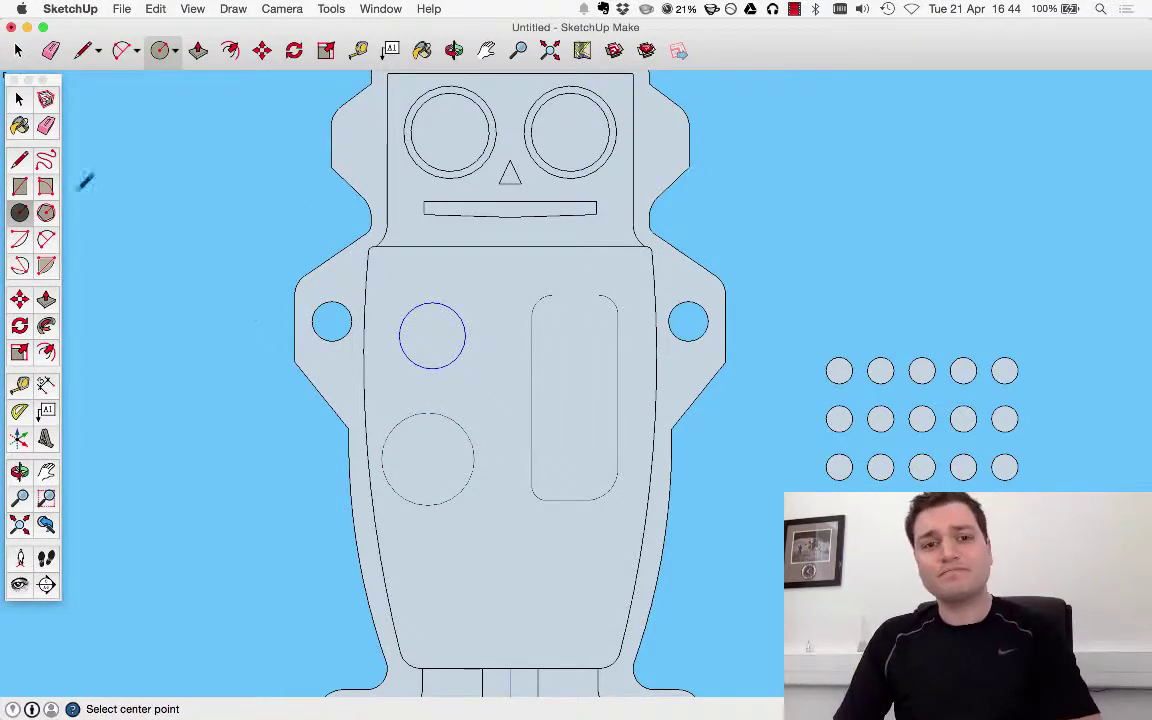
Raise the two circles and the rounded rectangle slightly from the body front with Push/Pull.
left_click(19, 99)
left_click(247, 268)
middle_click_drag(685, 346, 517, 314)
scroll(528, 368, "up", 3)
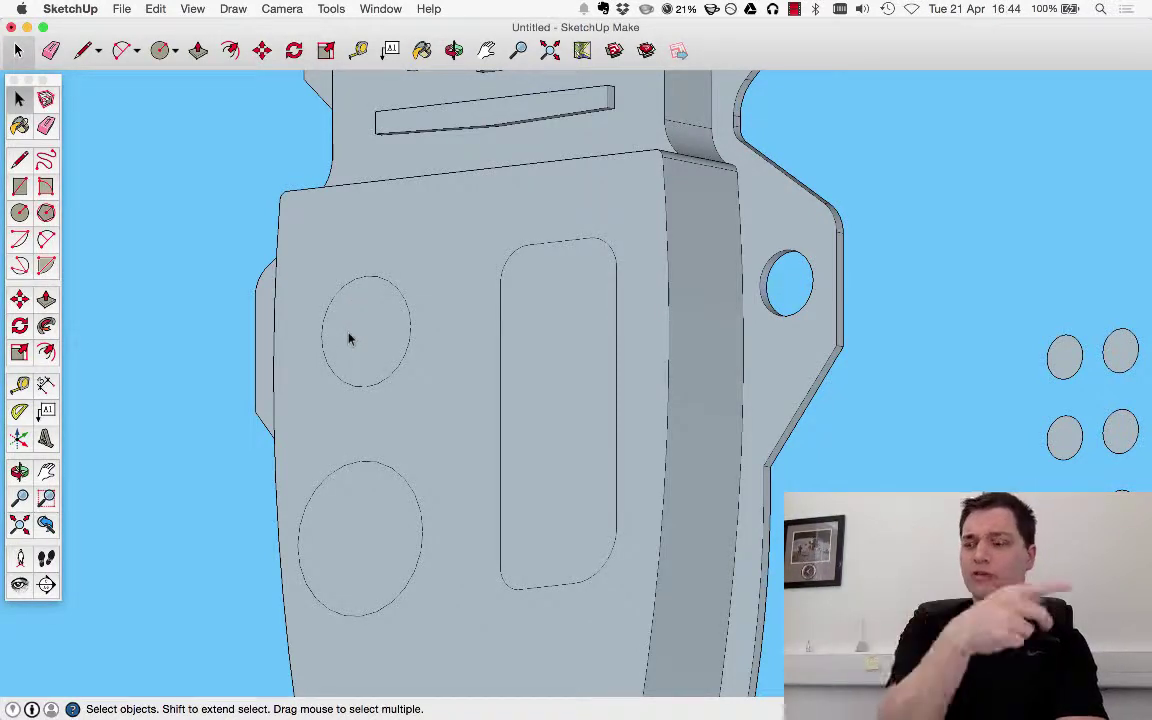
left_click(47, 290)
left_click(387, 315)
key("p")
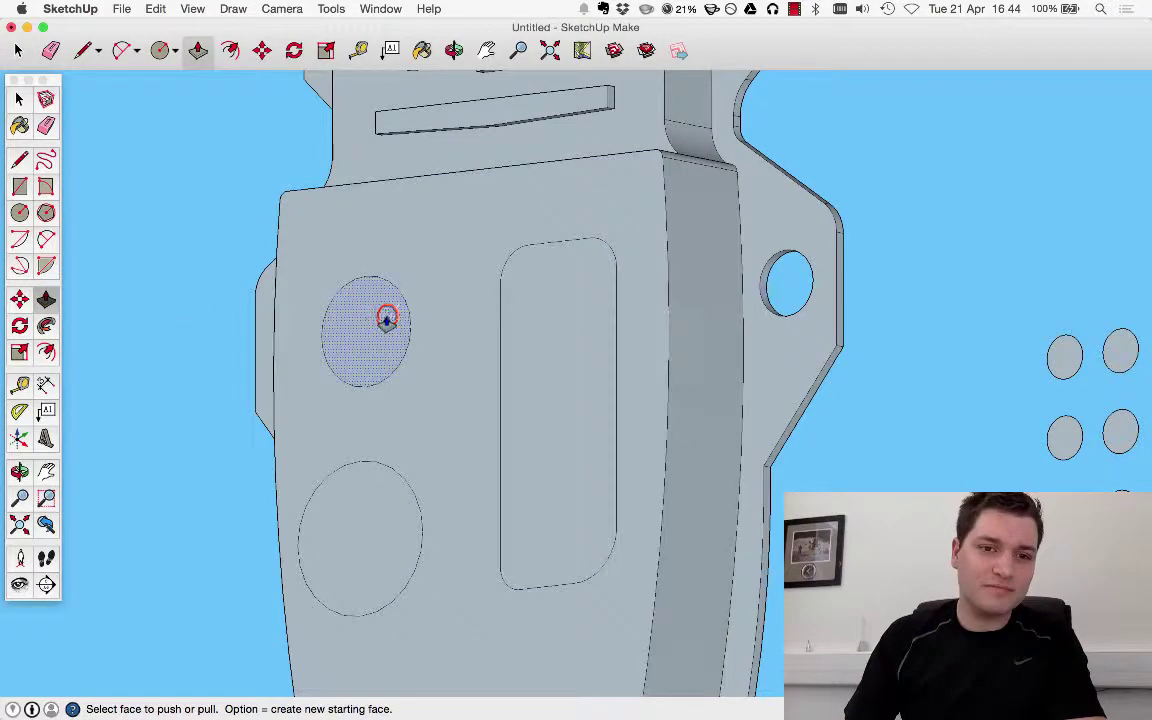
left_click(387, 316)
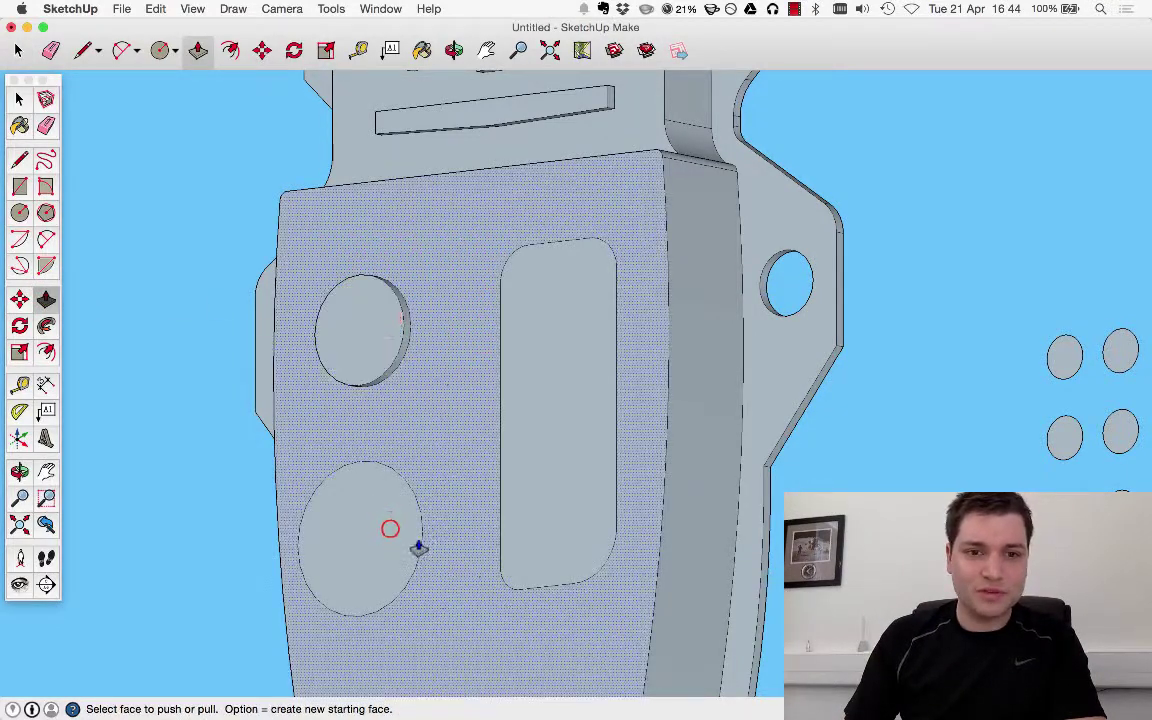
double_click(392, 530)
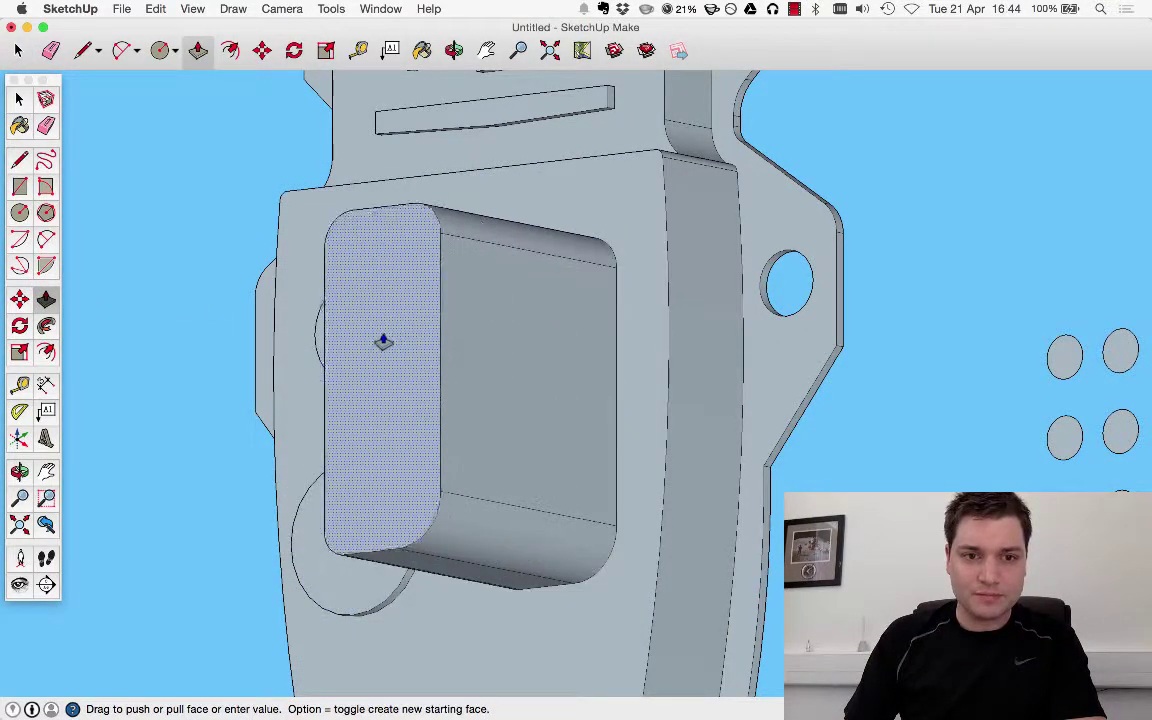
left_click(386, 591)
scroll(521, 391, "down", 5)
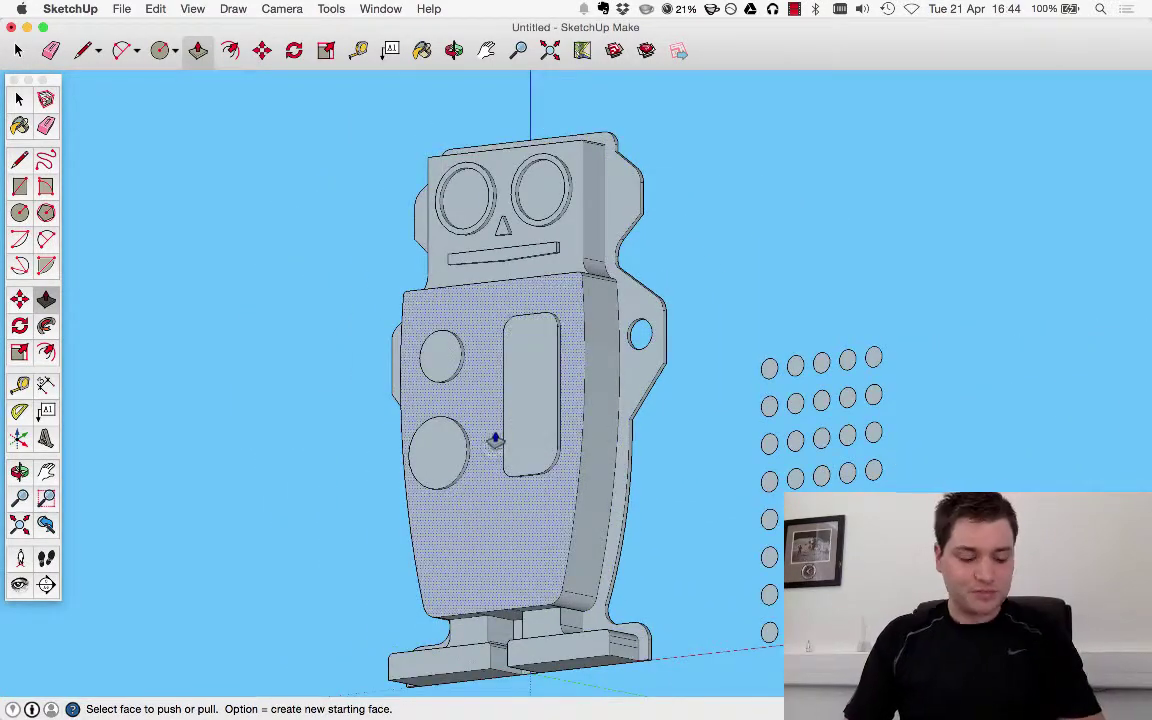
Undo the Push/Pull extrusions of the rounded rectangle and both circles on the body front.
key("super+z")
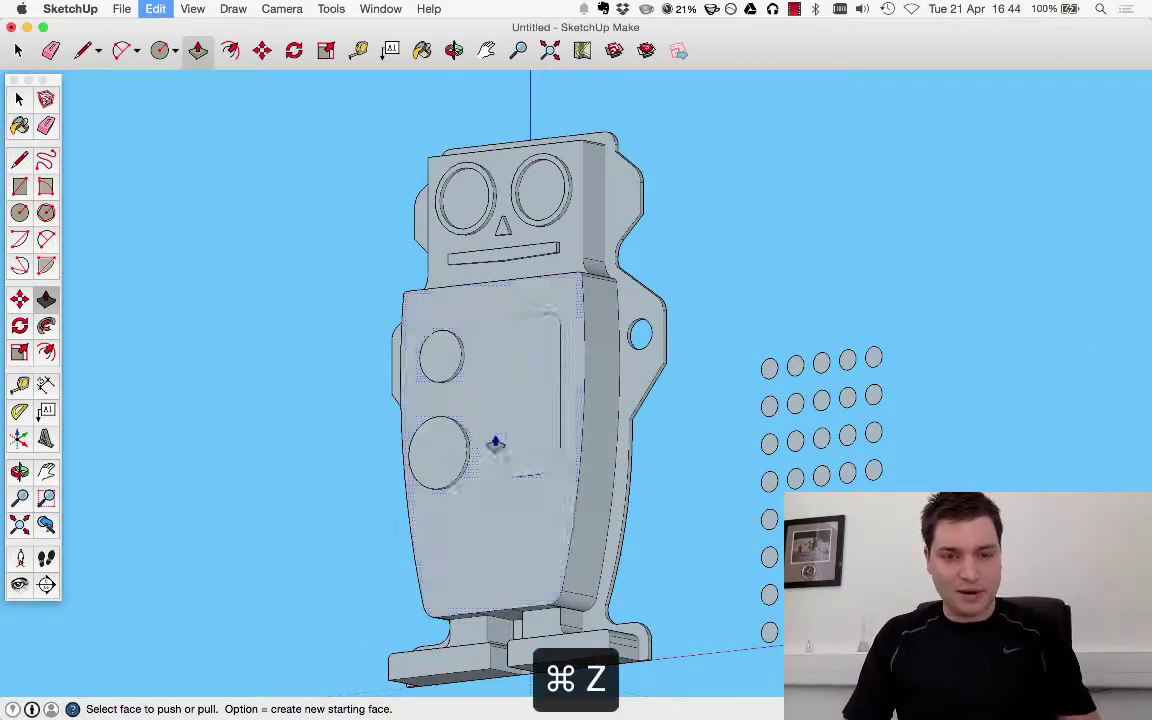
scroll(512, 460, "up", 3)
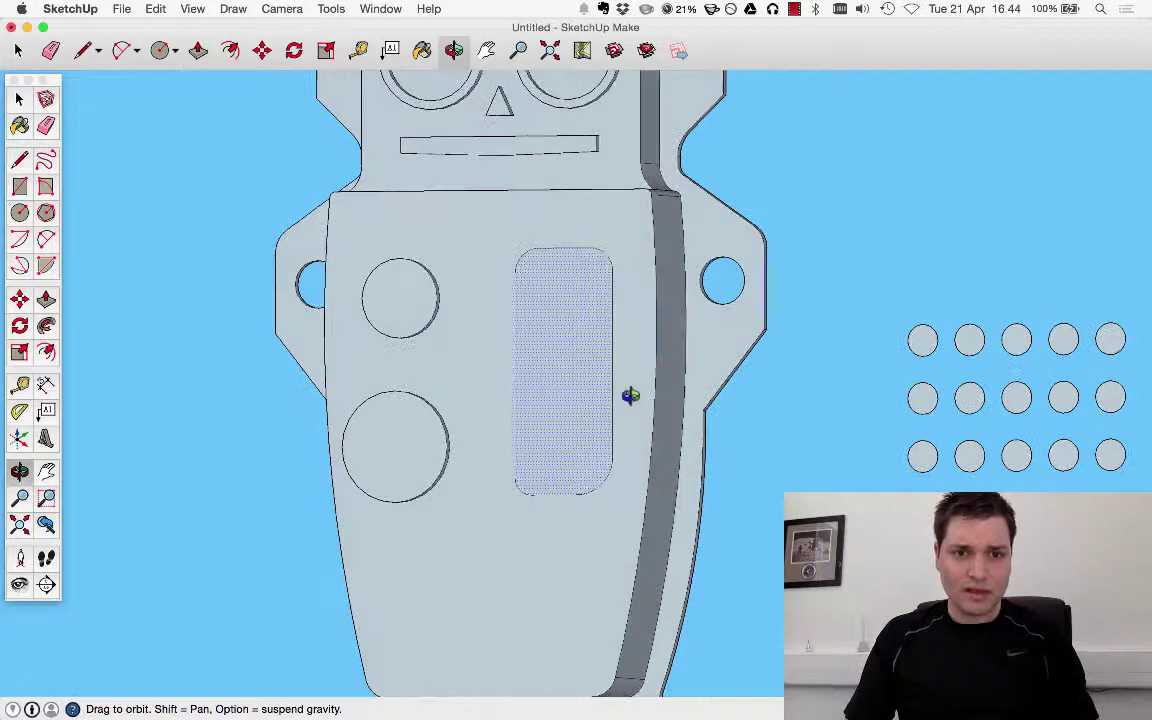
key("p")
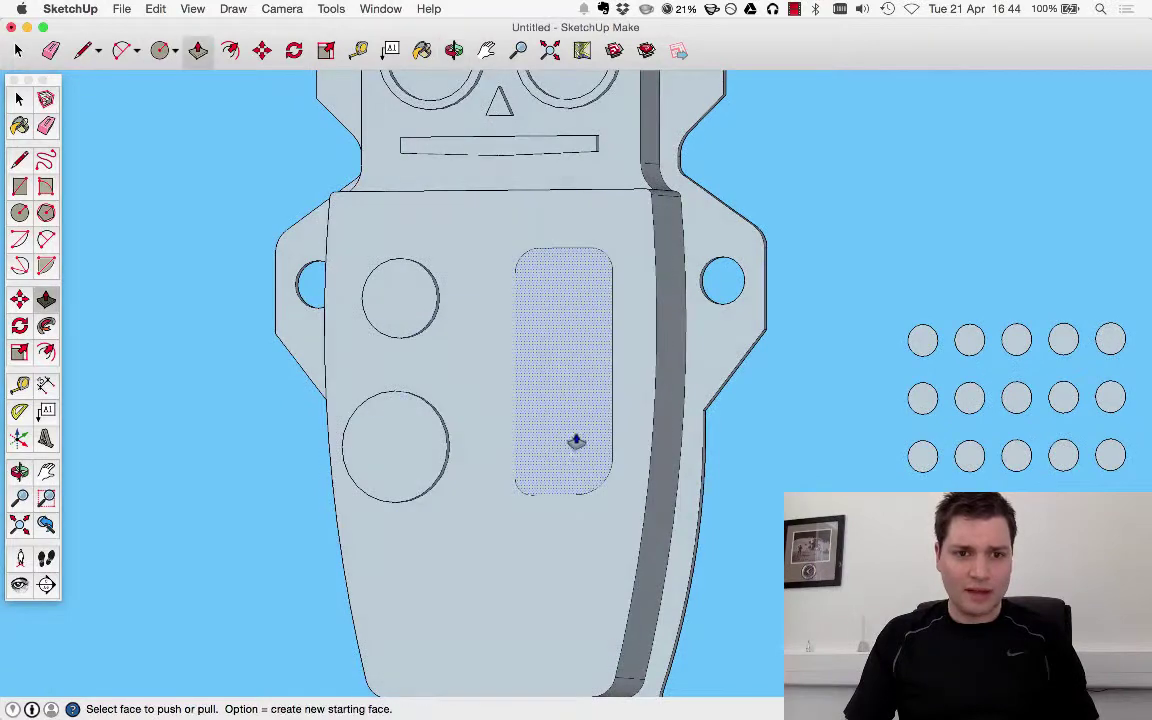
scroll(530, 420, "up", 5)
key("super+z")
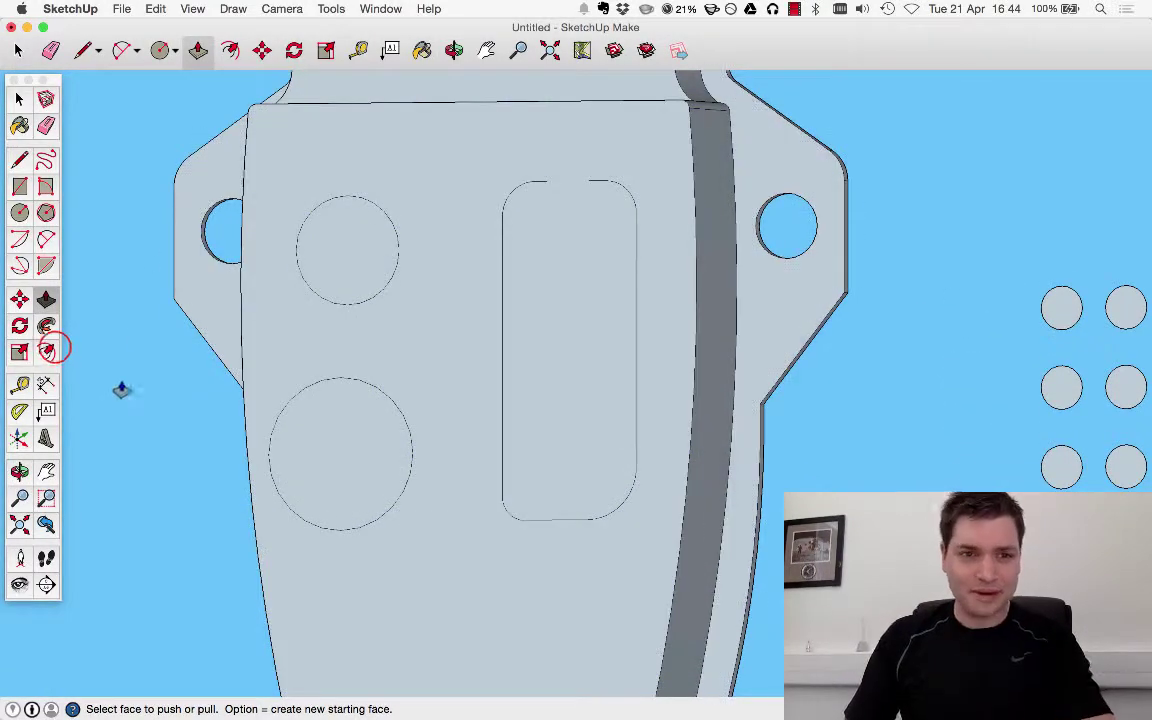
Offset the outlines of both circles on the body front slightly inward to form thin rings.
left_click(50, 351)
left_click(325, 217)
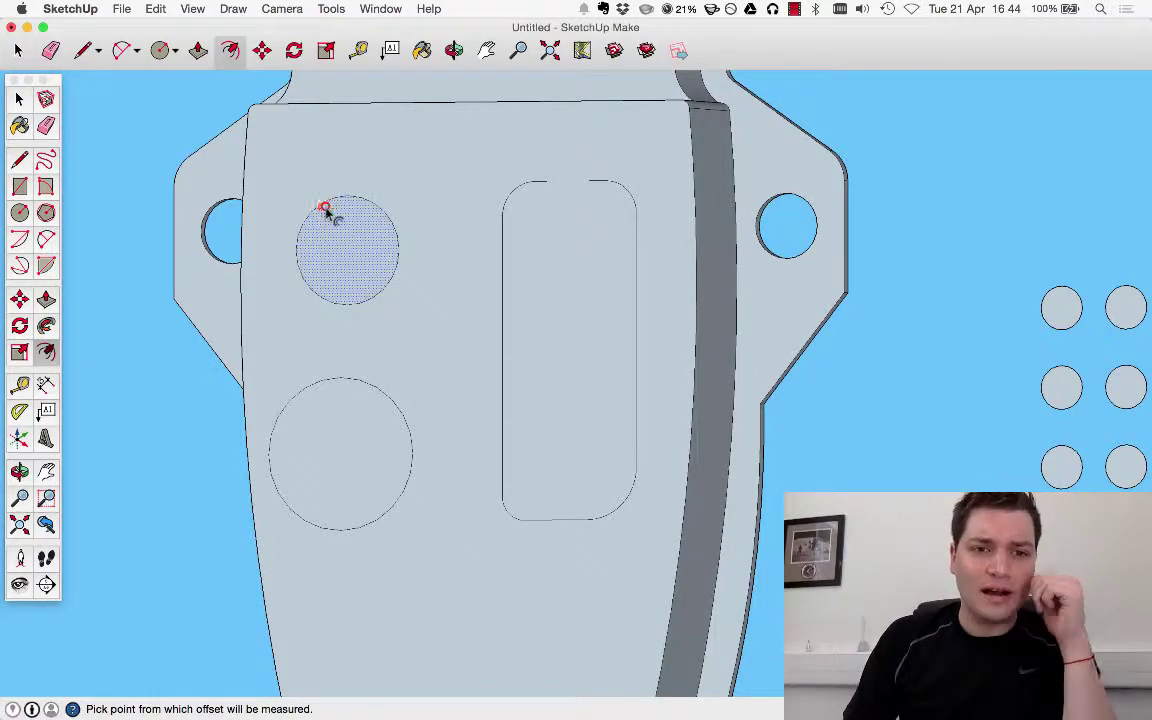
left_click(328, 215)
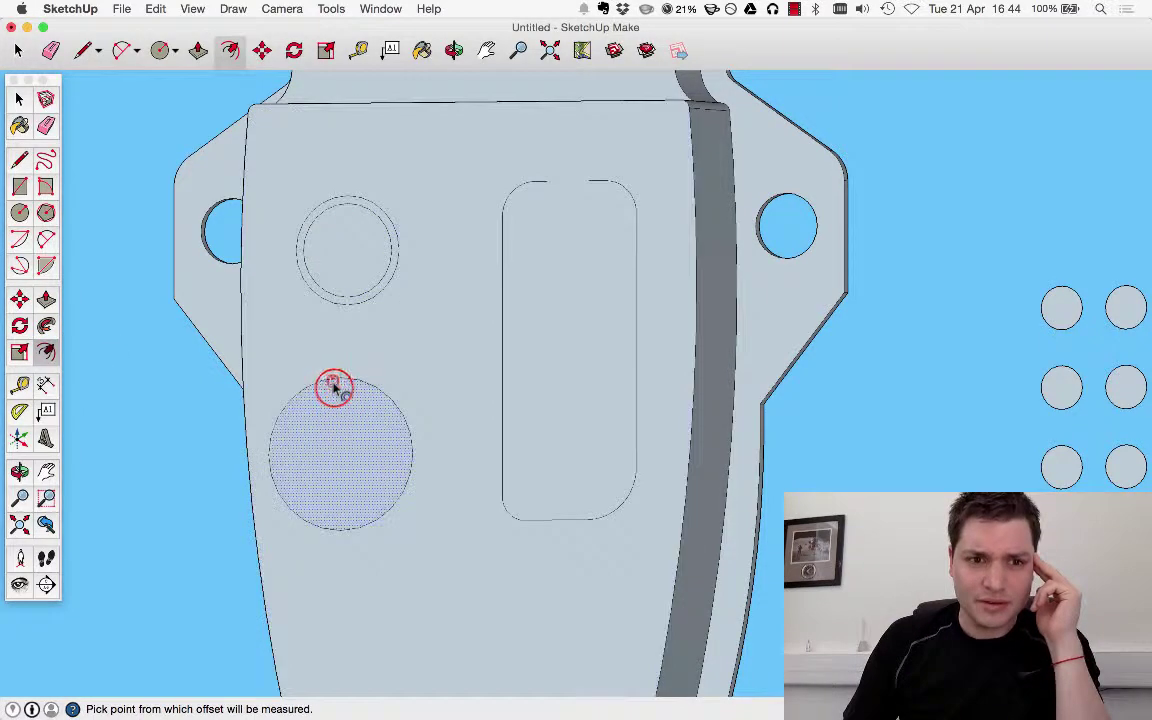
left_click(334, 386)
left_click(334, 388)
Offset the rounded rectangle's outline slightly inward to form a thin border on the body front.
left_click(506, 231)
left_click(504, 234)
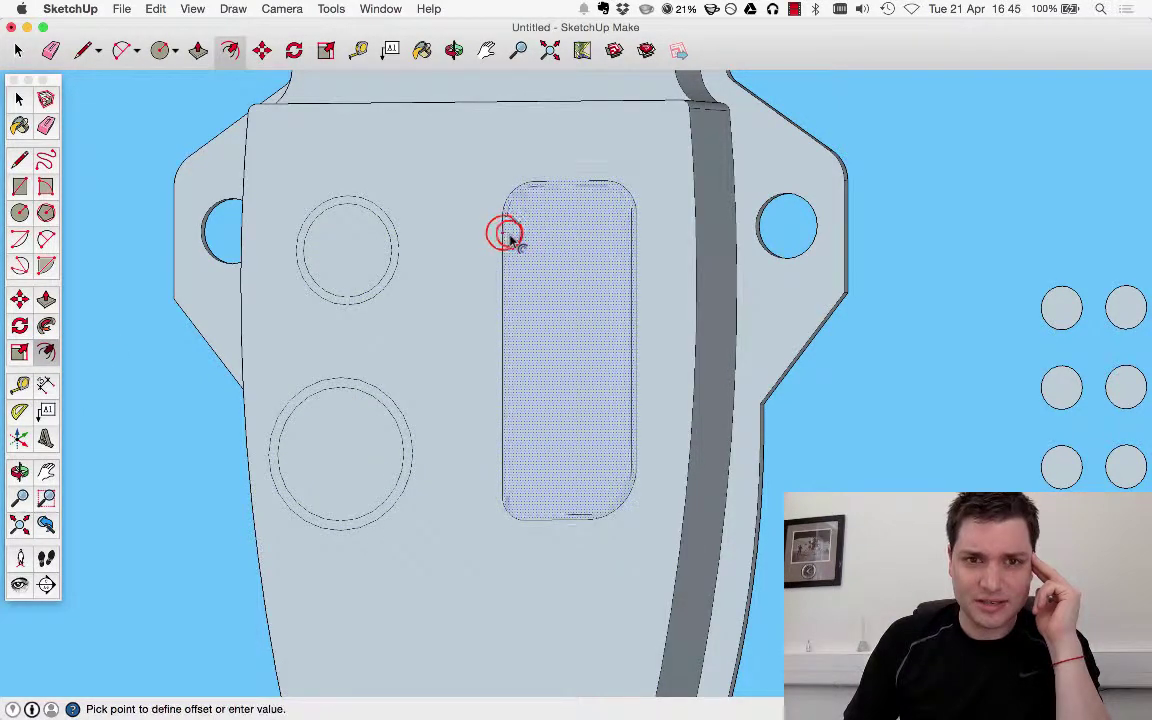
left_click(509, 237)
key("Escape")
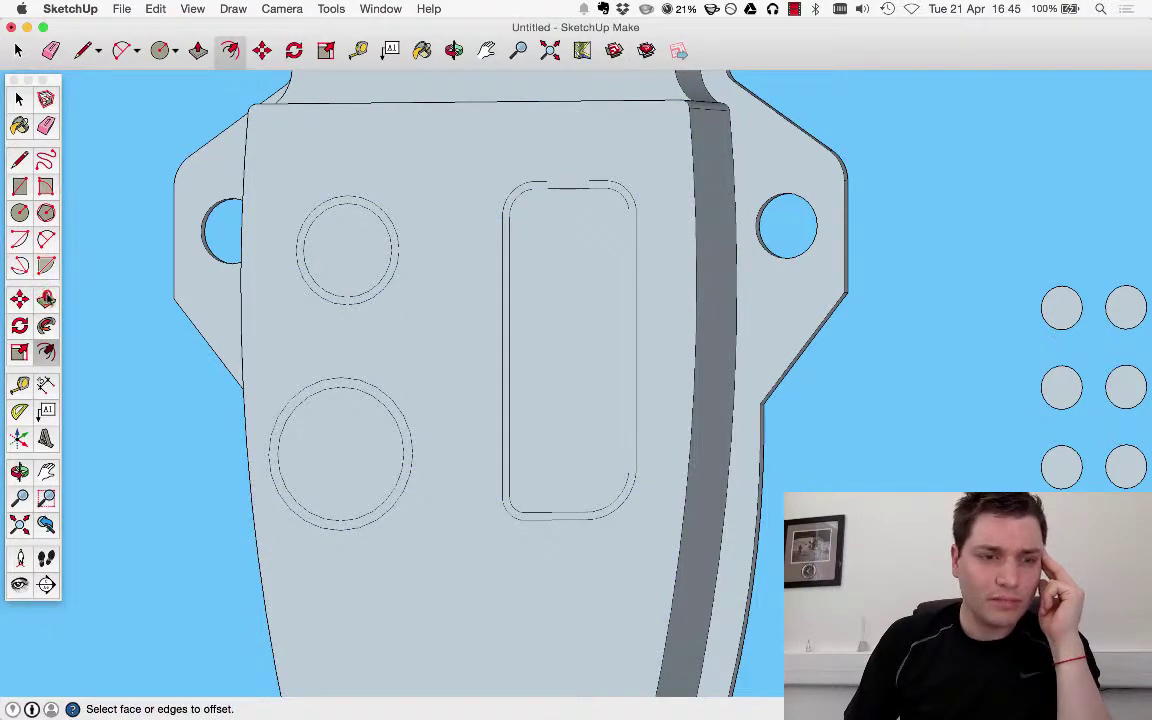
Raise the upper circle's ring from the body front with Push/Pull, then reduce it to a shallow rim.
key("p")
left_click(293, 245)
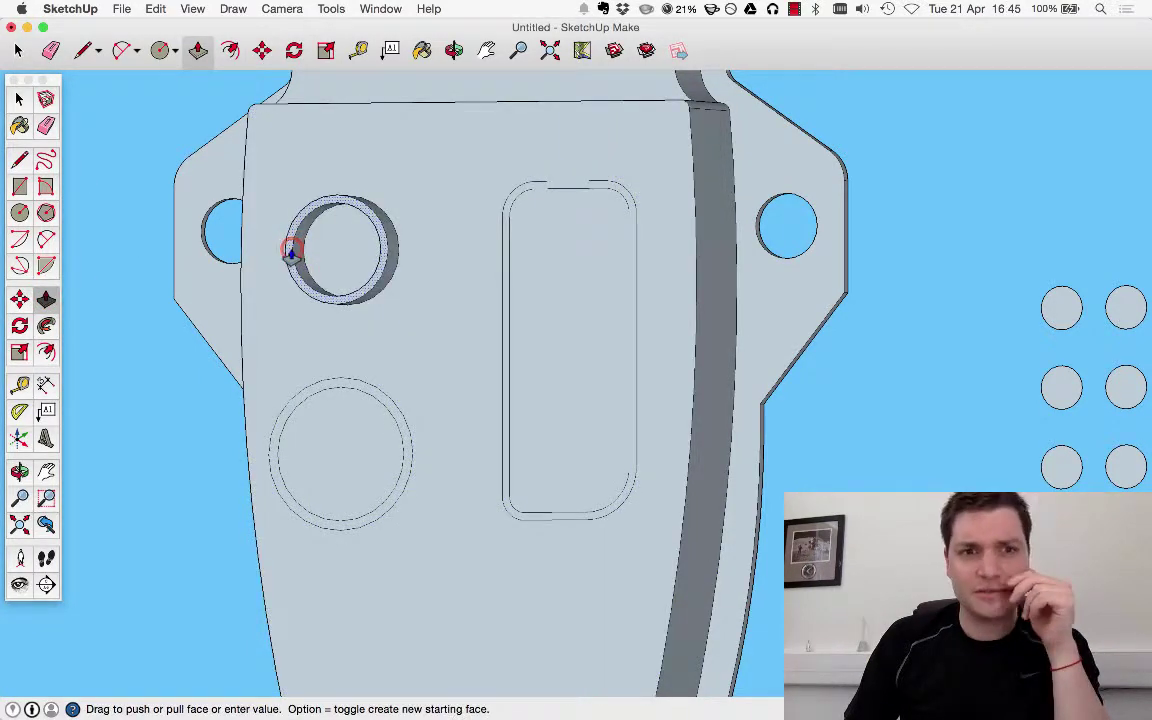
left_click(291, 253)
middle_click_drag(527, 368, 373, 200)
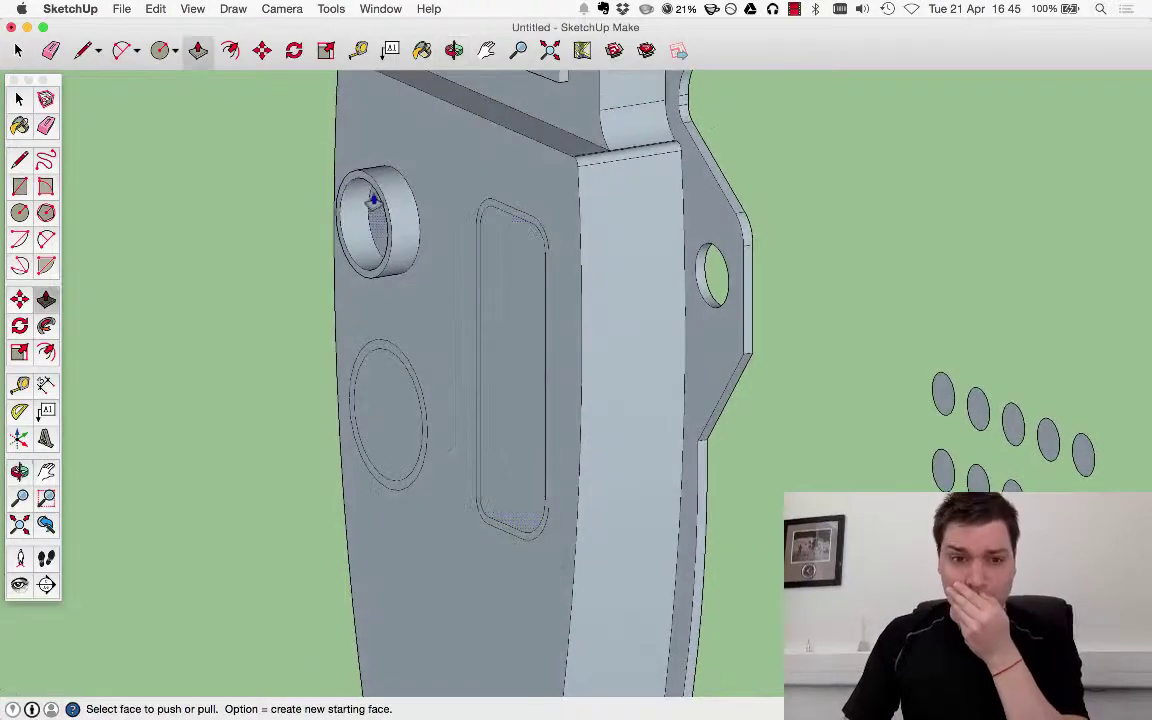
scroll(373, 200, "up", 3)
left_click(350, 167)
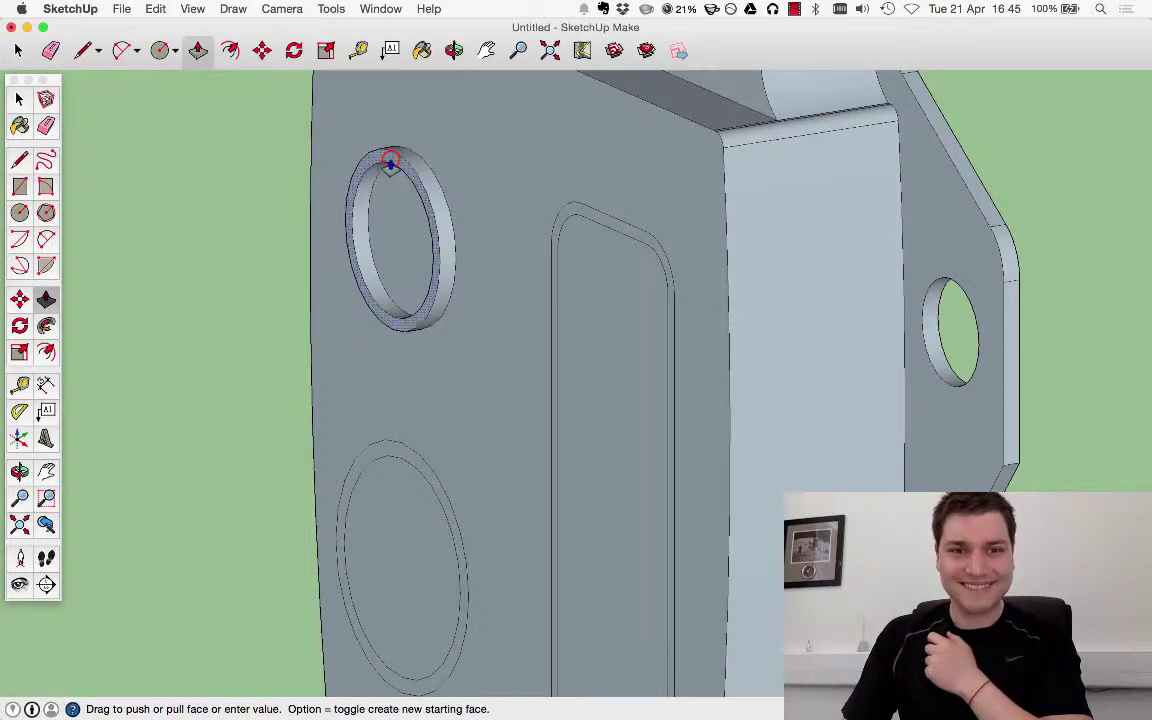
left_click(388, 160)
Raise the lower circle's ring and the rounded rectangle's border to the same height as the upper rim.
left_click(388, 452)
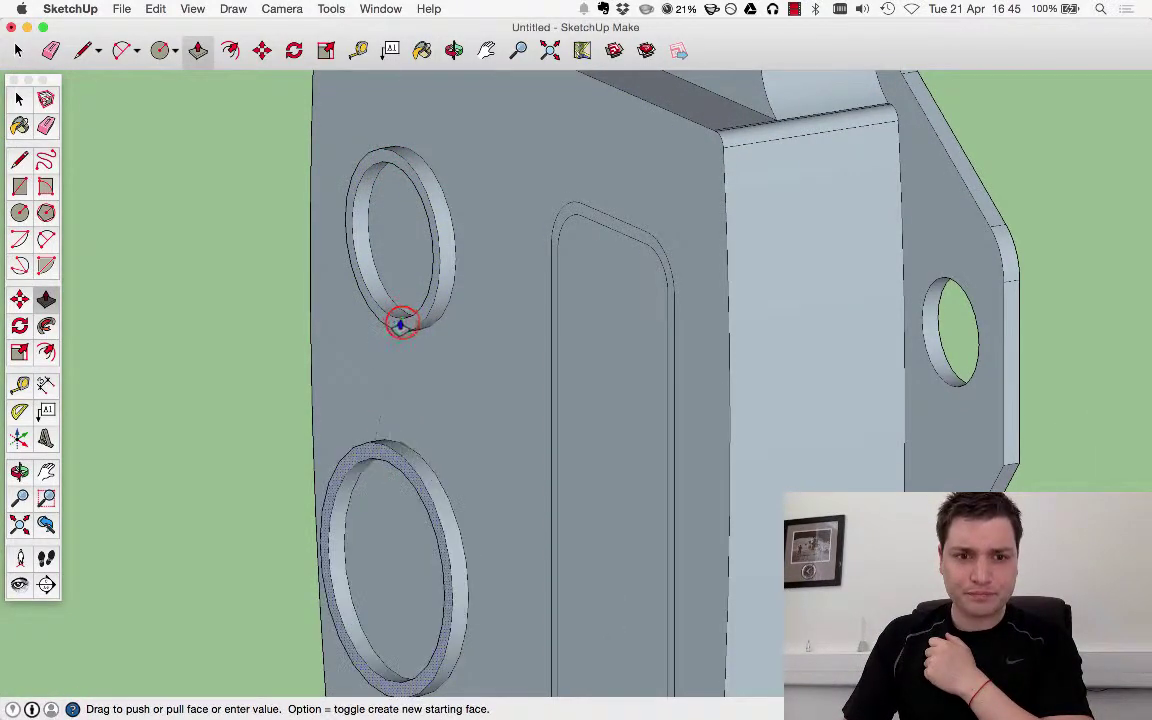
left_click(401, 325)
left_click(554, 258)
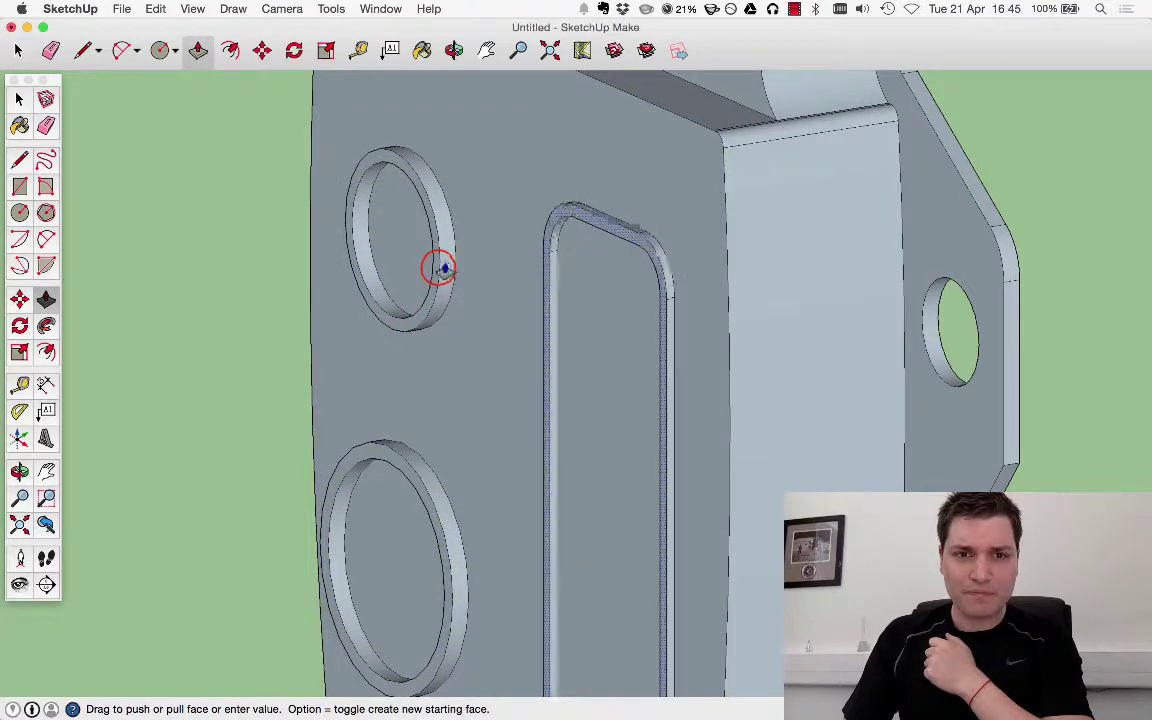
left_click(438, 270)
scroll(537, 363, "down", 6)
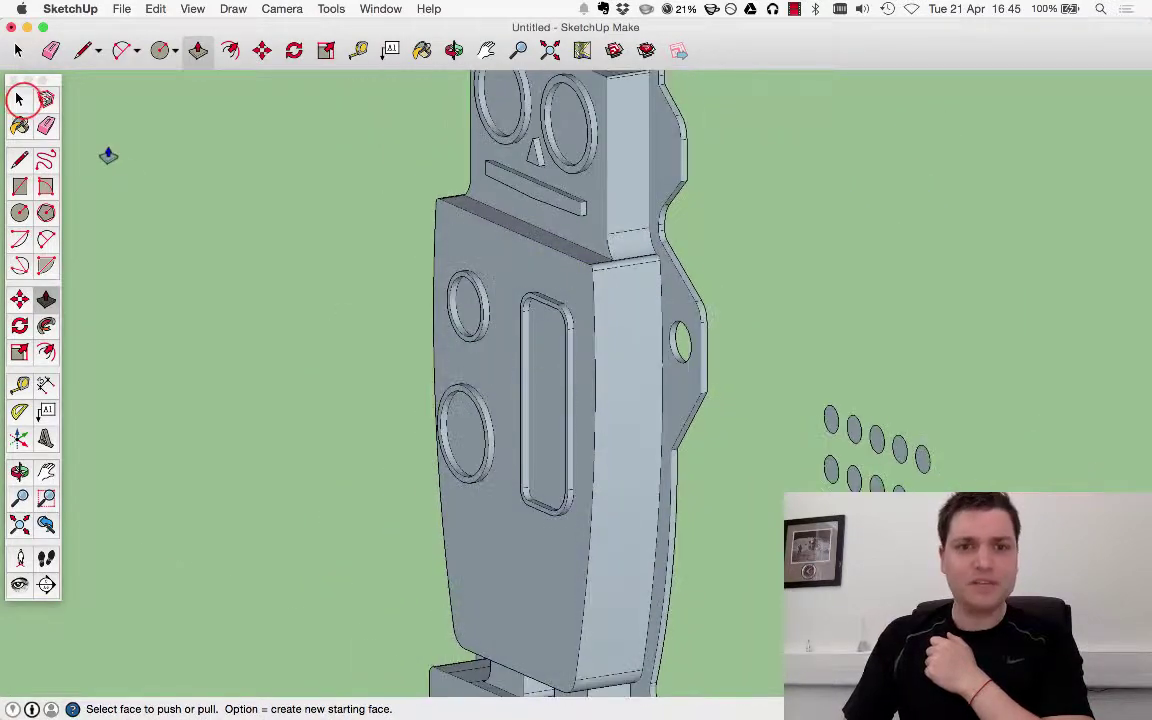
left_click(20, 100)
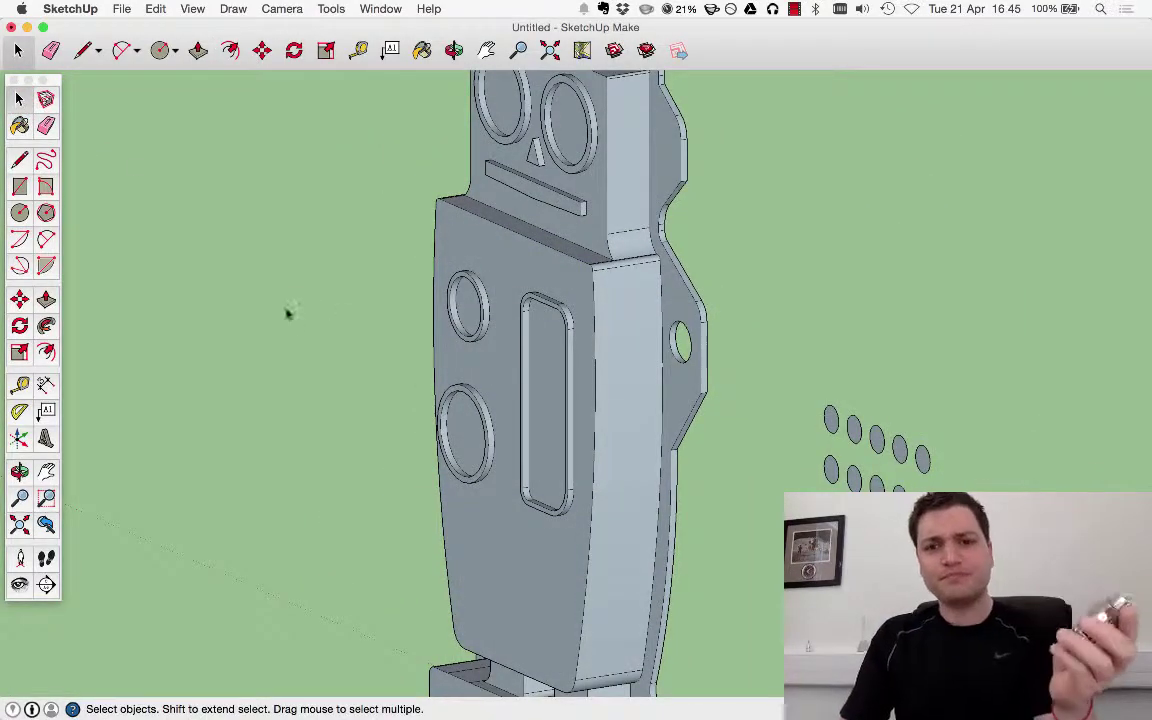
middle_click_drag(330, 320, 542, 368)
scroll(797, 437, "down", 3)
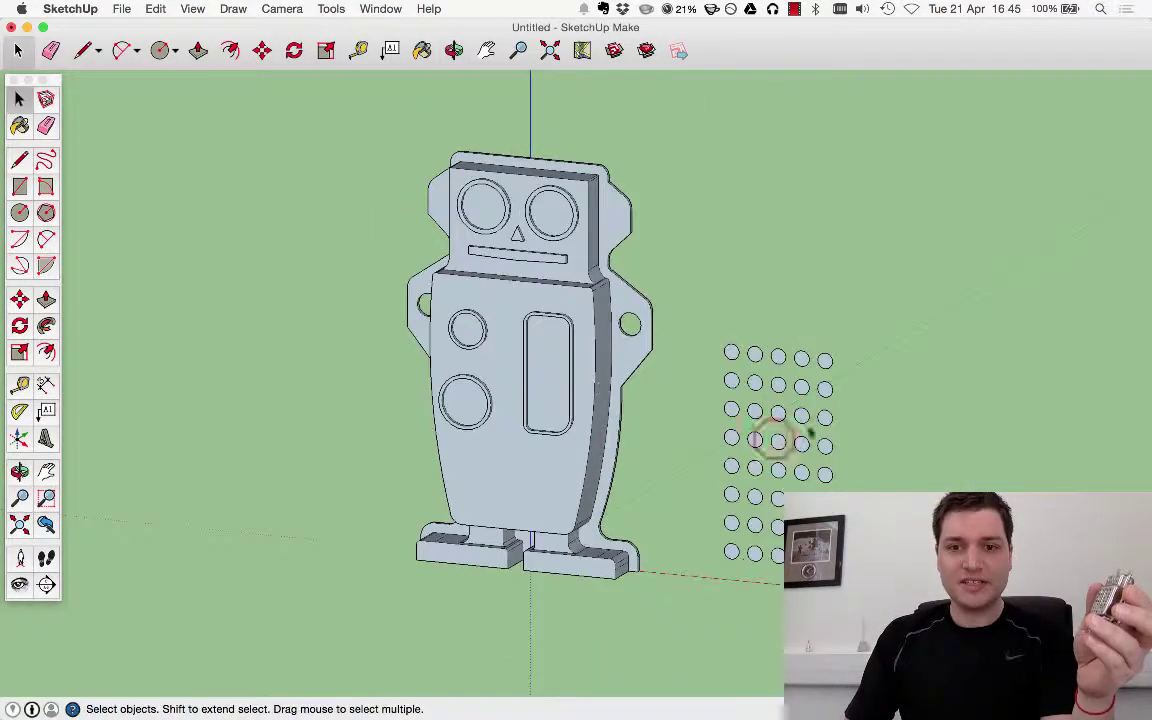
middle_click_drag(938, 476, 780, 432)
left_click(780, 431)
right_click(780, 431)
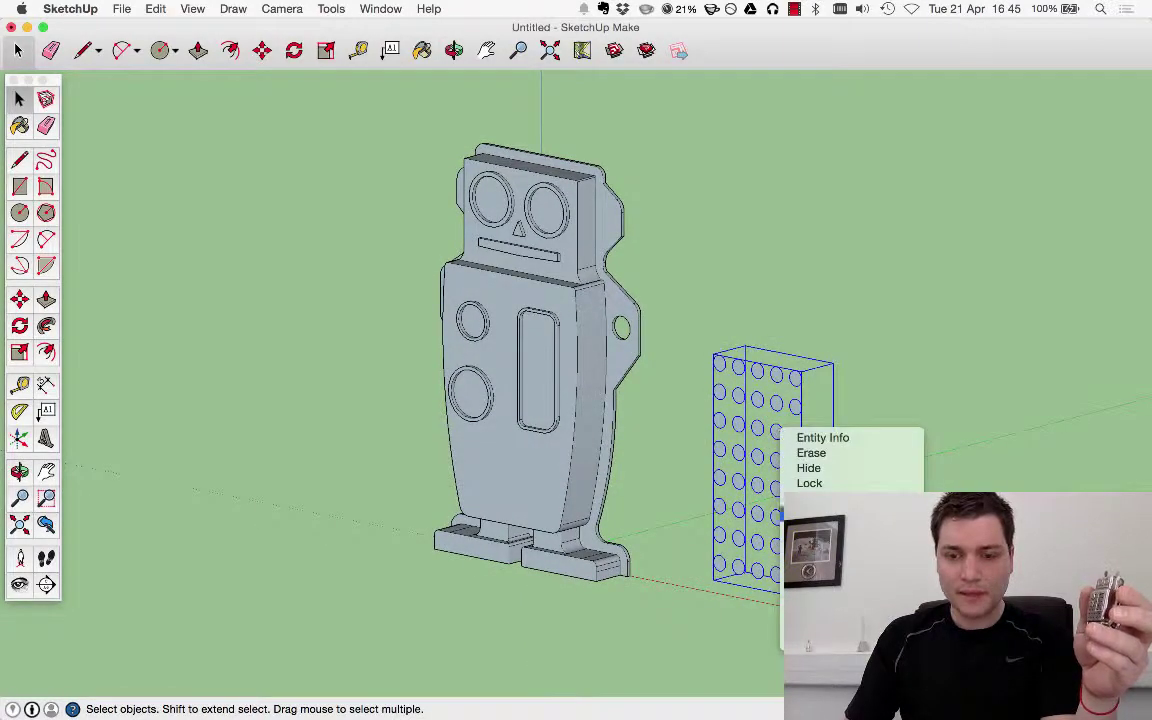
left_click(145, 250)
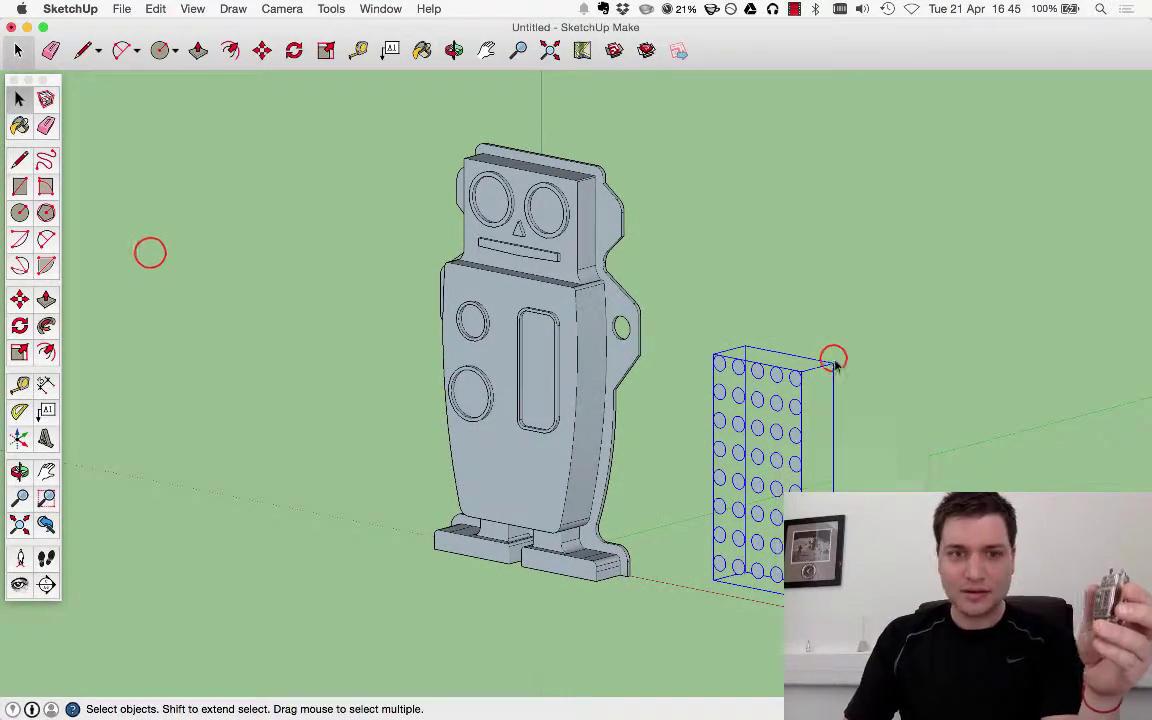
left_click(46, 300)
scroll(772, 388, "up", 4)
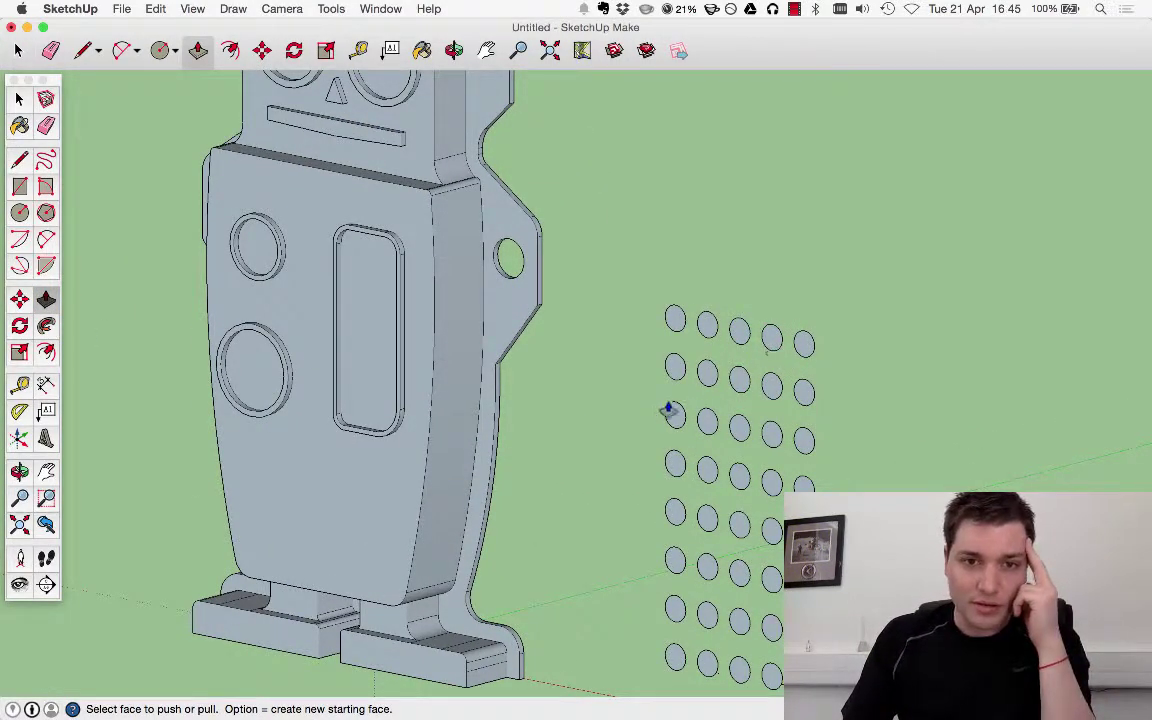
scroll(670, 412, "down", 3)
scroll(689, 432, "up", 3)
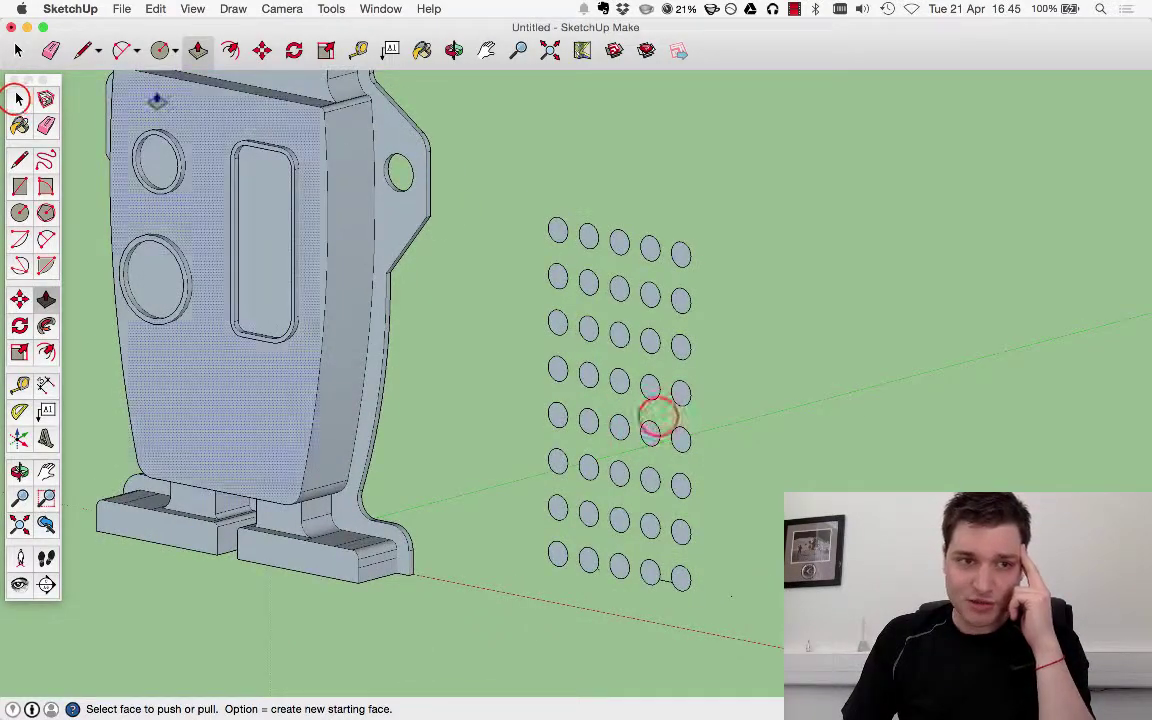
Explode the circle grid group into separate circles.
key("space")
left_click(565, 230)
right_click(565, 230)
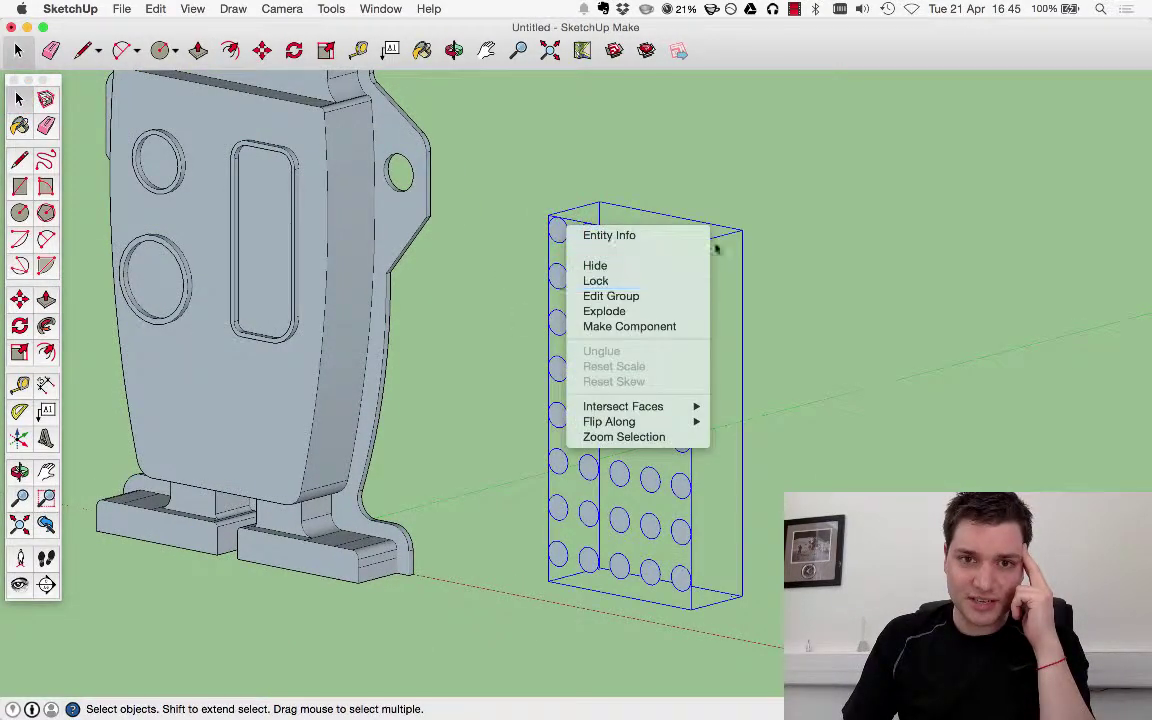
left_click(633, 312)
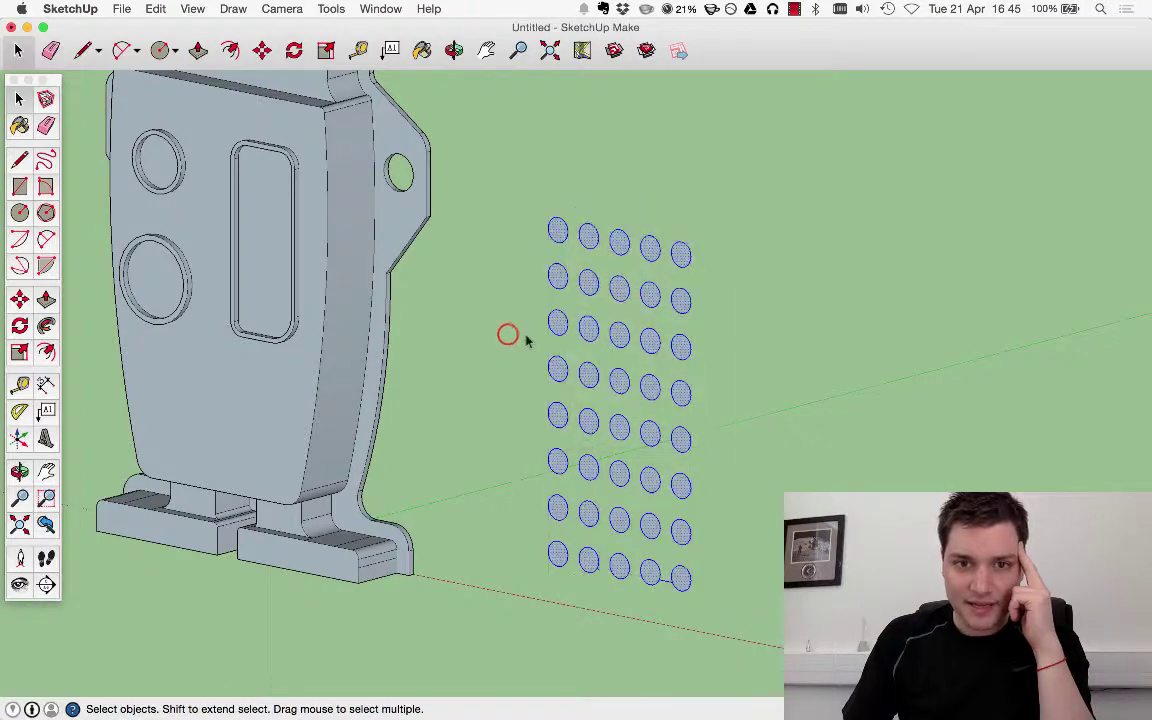
Delete the stray edge beside the exploded circle grid.
scroll(514, 296, "down", 3)
middle_click_drag(815, 333, 607, 499)
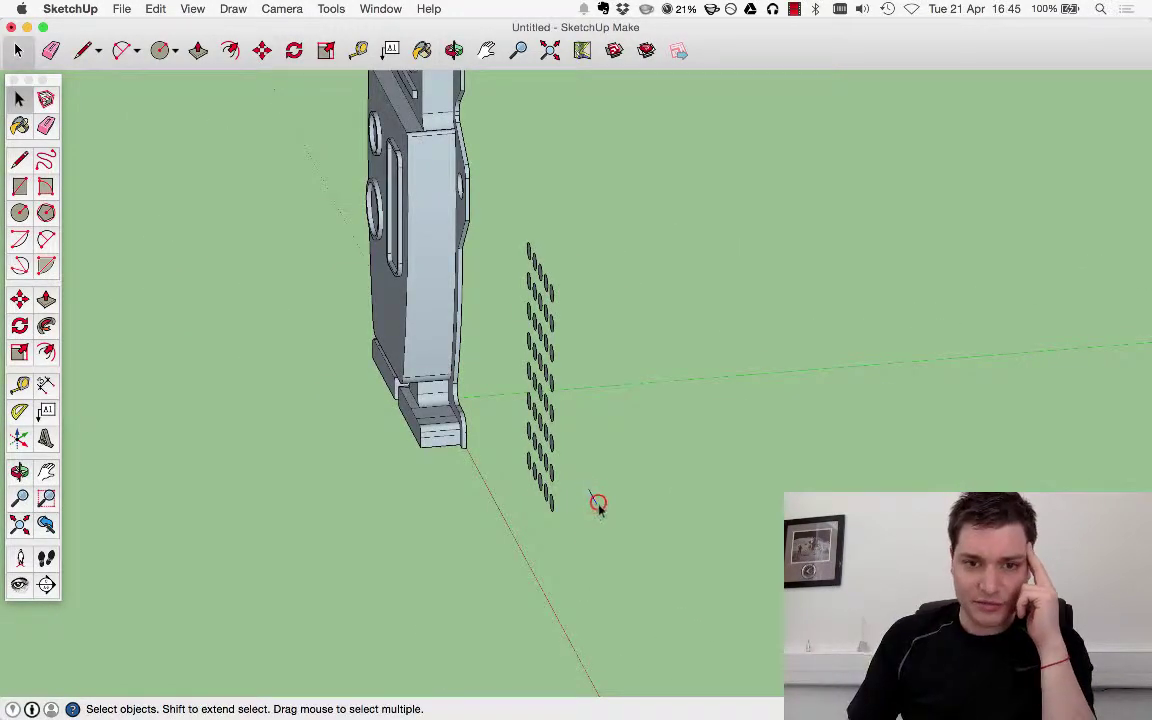
key("Delete")
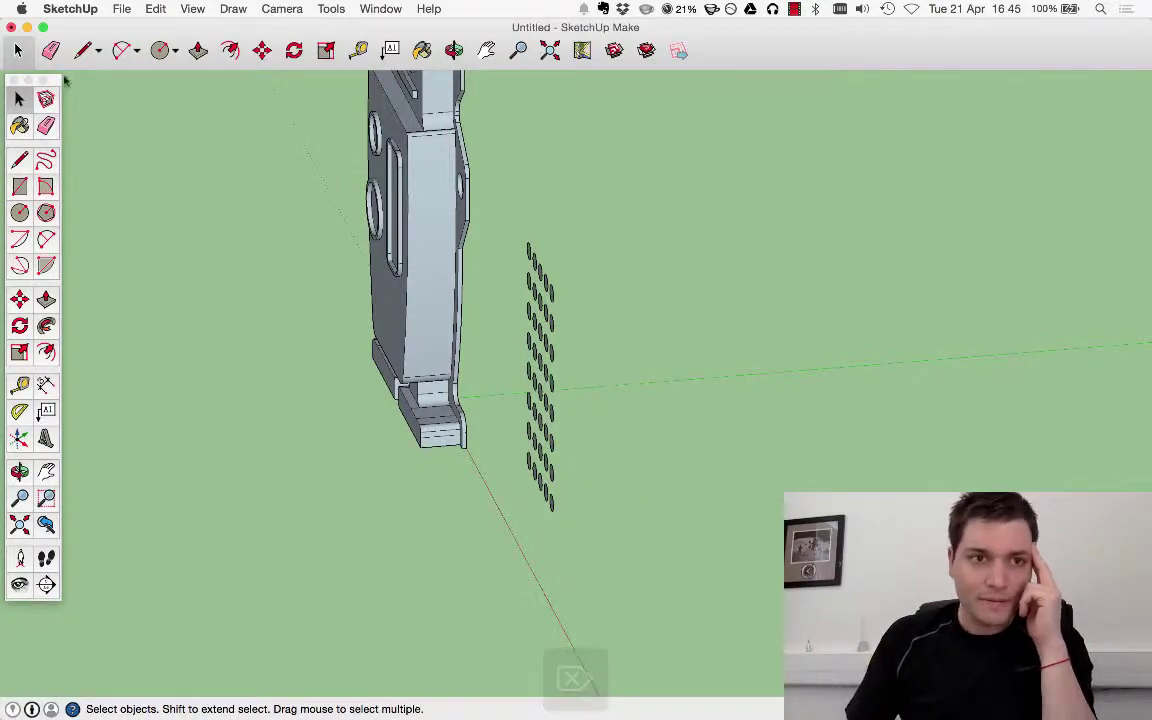
Extrude the top circle of the grid's outermost column, on the side away from the robot, into a long rod with Push/Pull.
middle_click_drag(710, 329, 63, 279)
middle_click_drag(830, 378, 715, 350)
left_click_drag(386, 162, 418, 193)
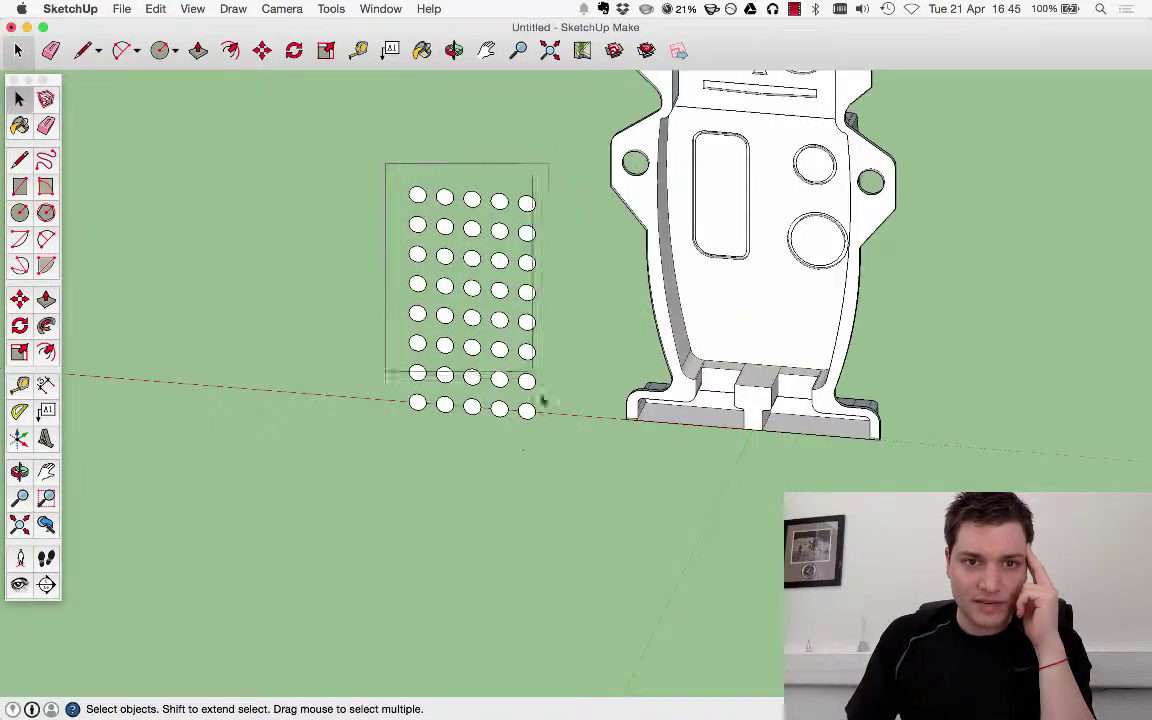
left_click_drag(542, 400, 561, 463)
left_click(42, 300)
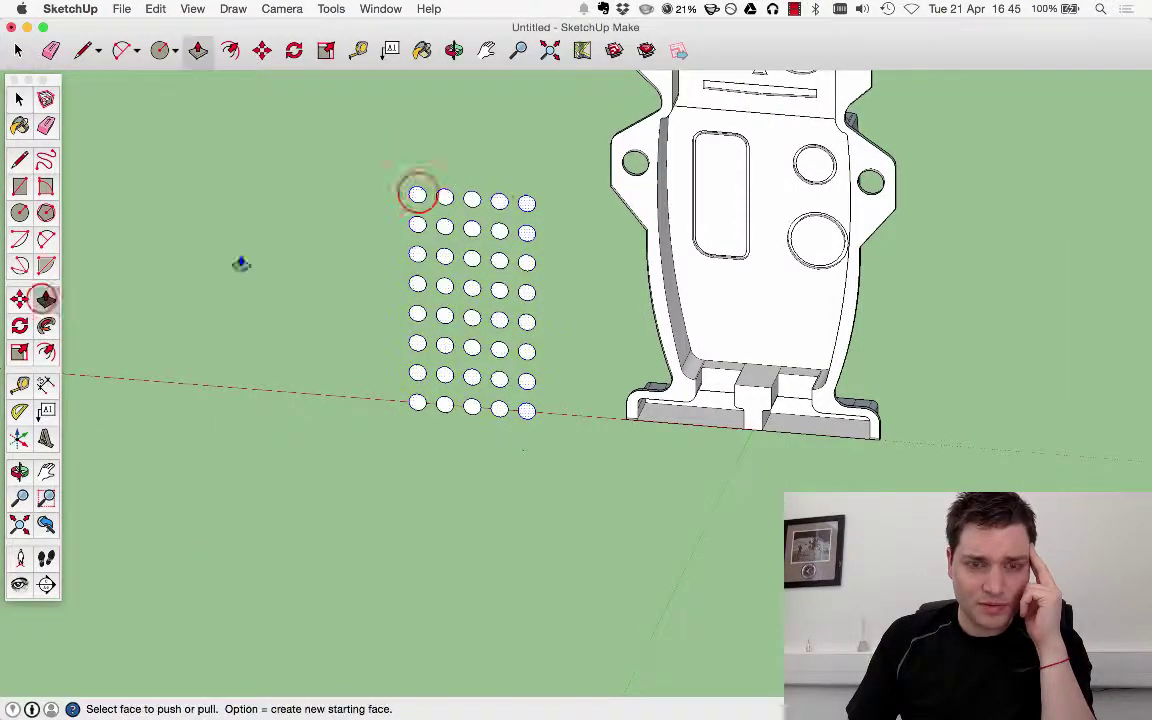
left_click_drag(418, 194, 382, 304)
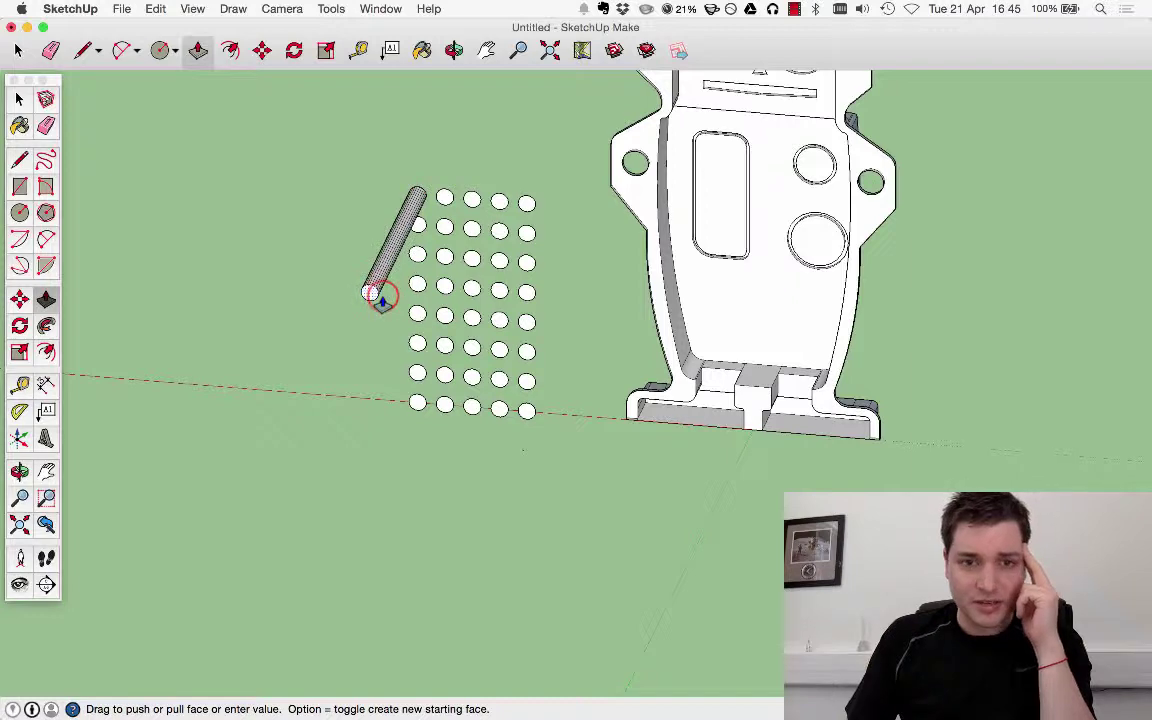
left_click(382, 301)
Extrude the other seven circles of the outermost column into rods matching the first rod's length.
middle_click_drag(572, 288, 422, 228)
left_click_drag(489, 175, 271, 222)
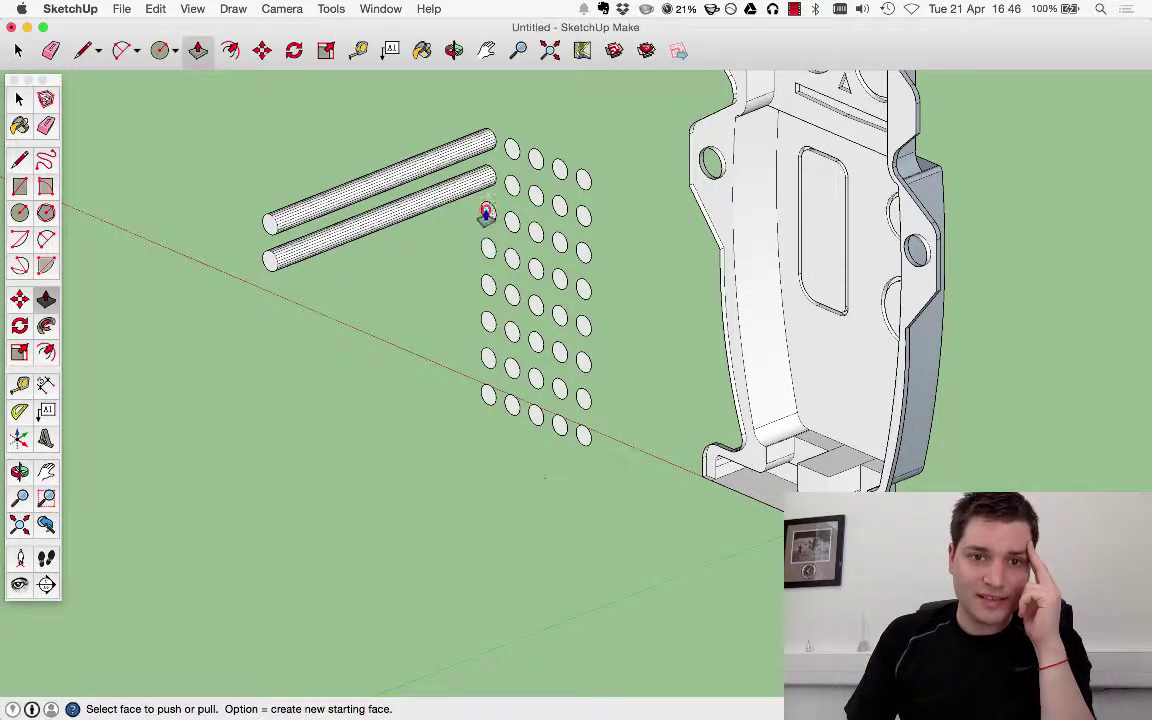
left_click_drag(486, 213, 270, 259)
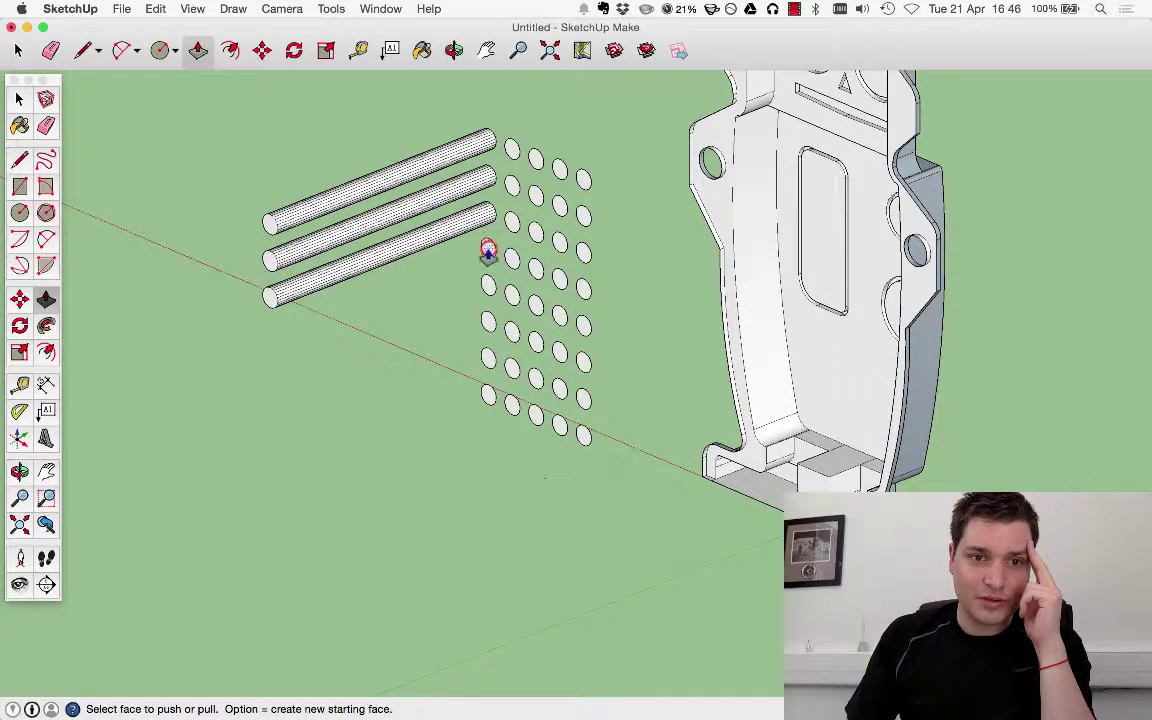
left_click_drag(487, 250, 268, 297)
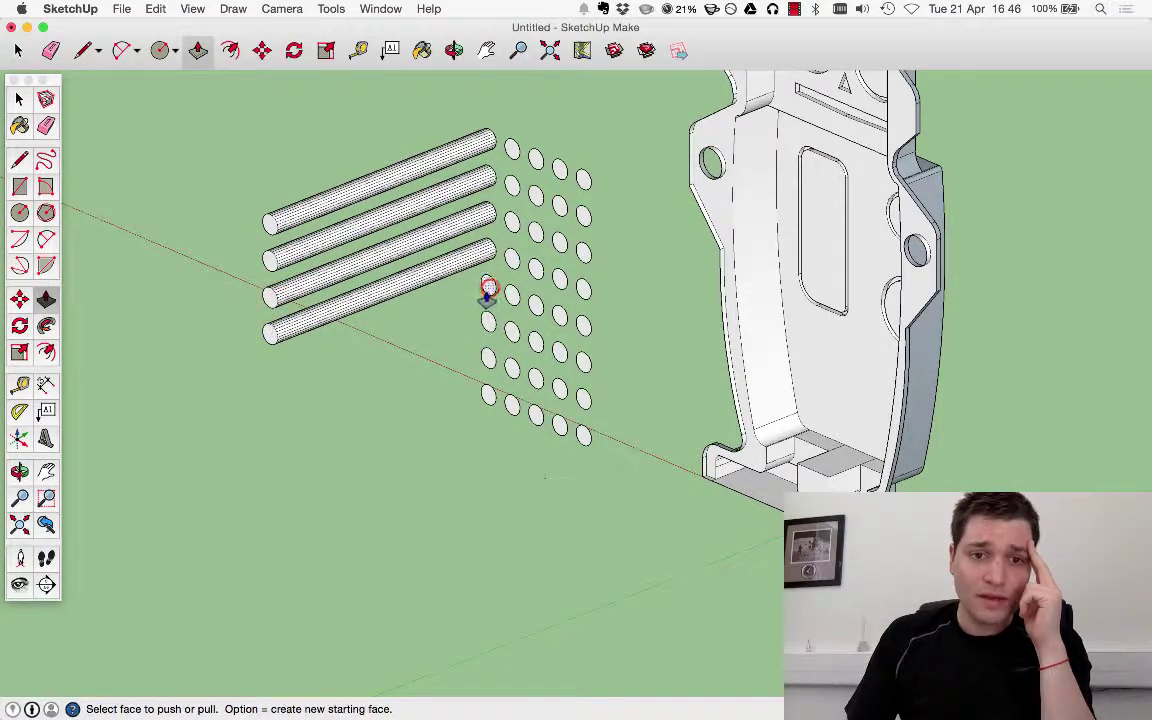
left_click_drag(487, 290, 267, 334)
left_click(489, 323)
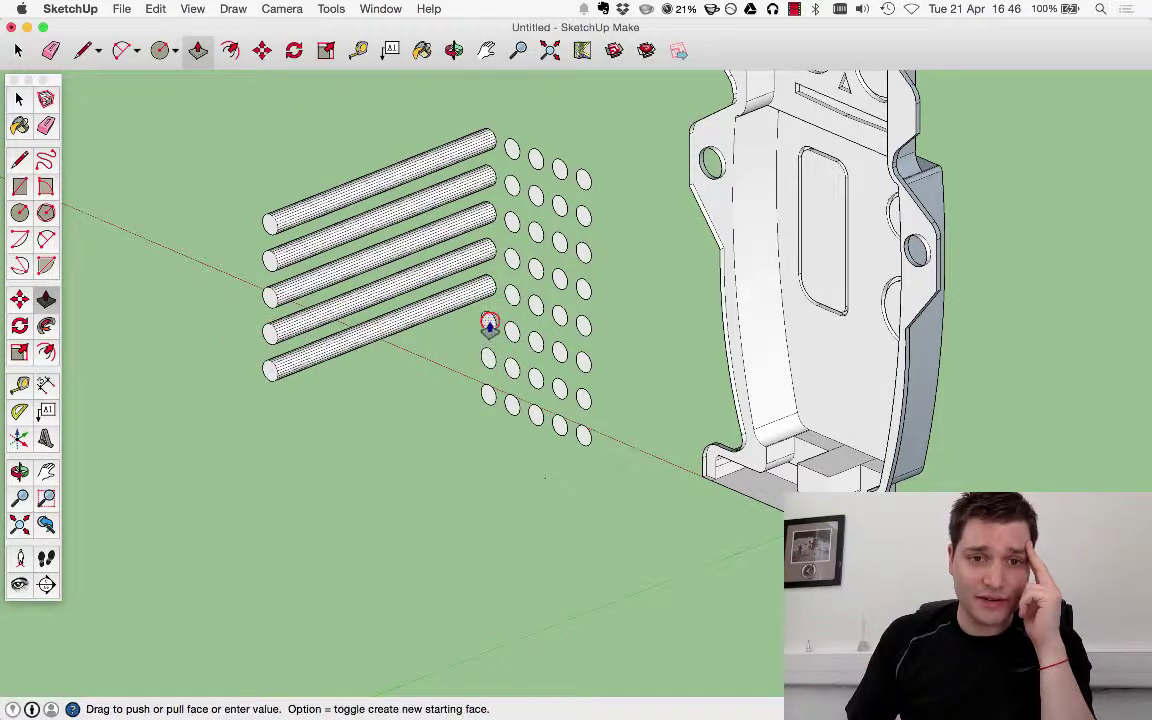
left_click(271, 374)
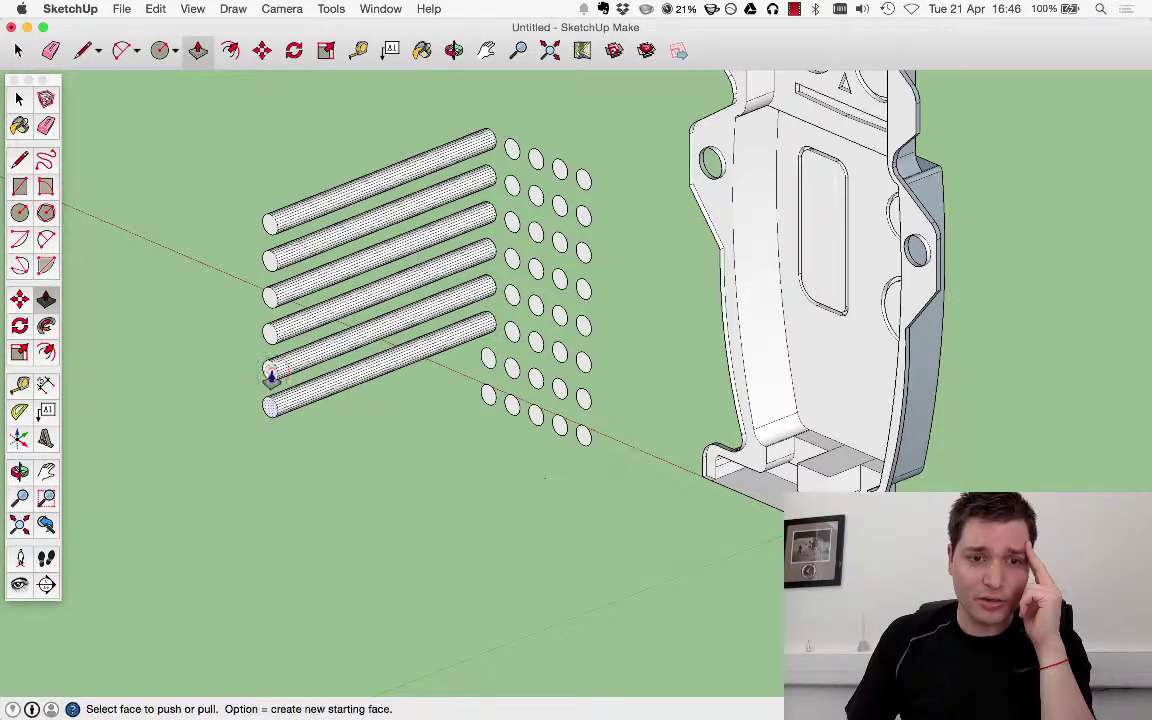
left_click(489, 358)
left_click(268, 404)
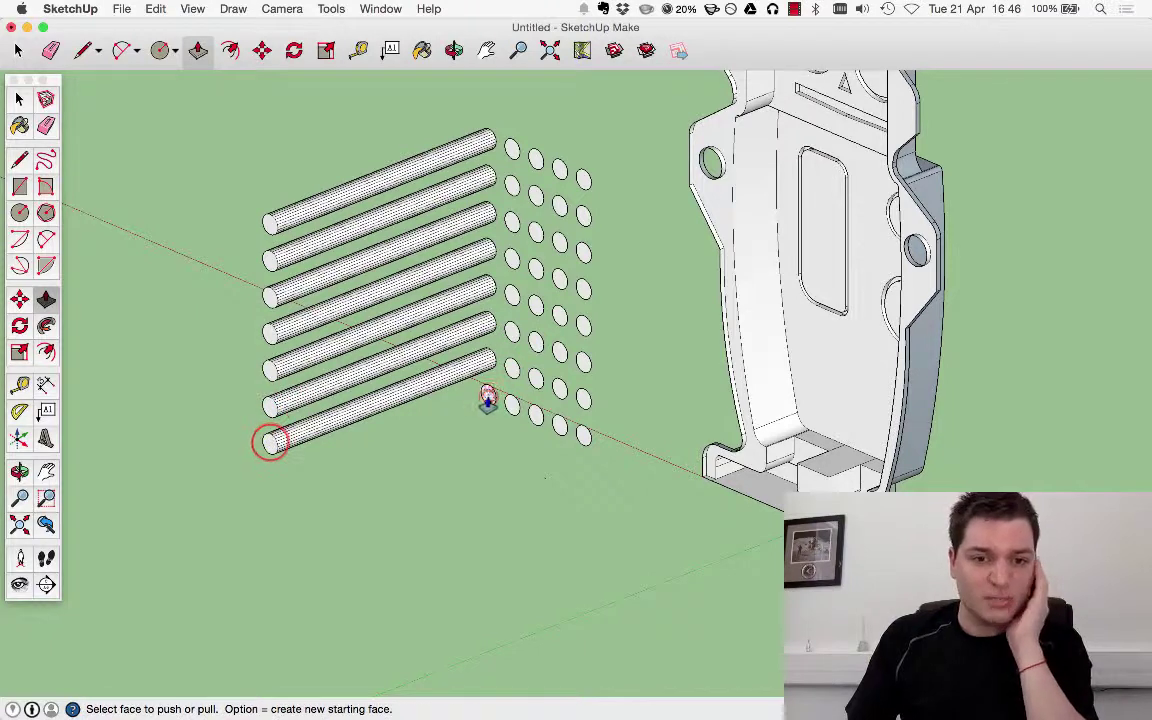
left_click(487, 397)
left_click(270, 442)
Extrude all eight circles of the second column and the fifth circle of the third column into rods ending level with the existing ones.
left_click(517, 153)
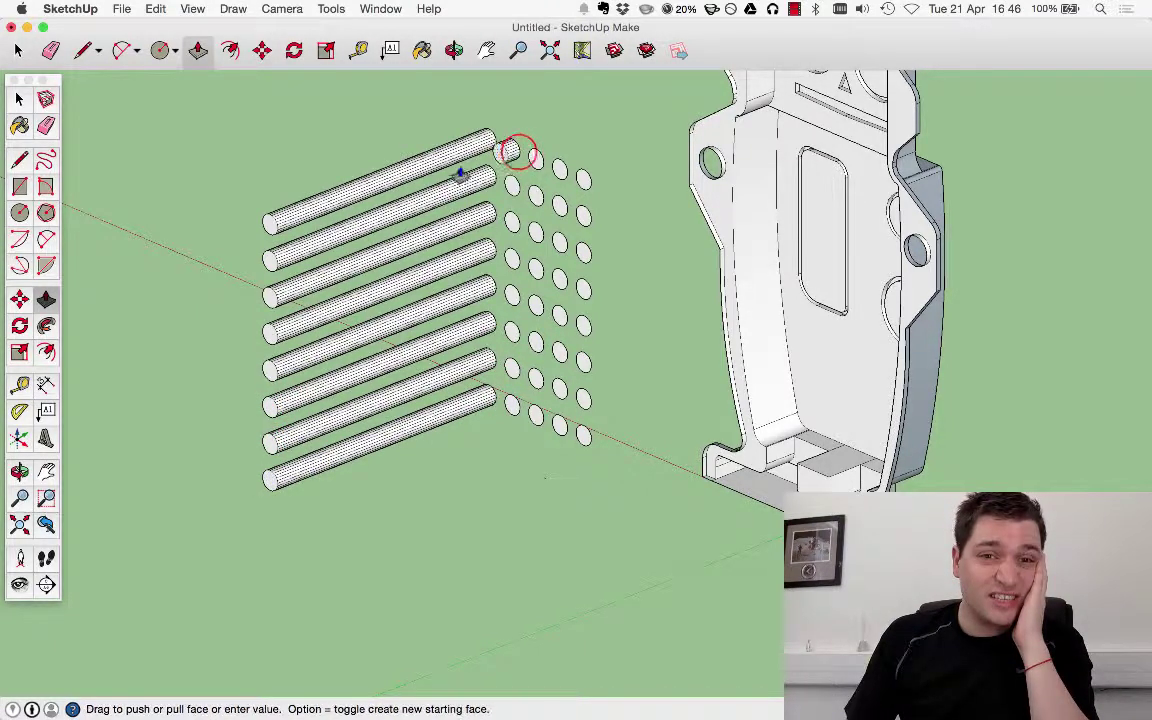
left_click(270, 225)
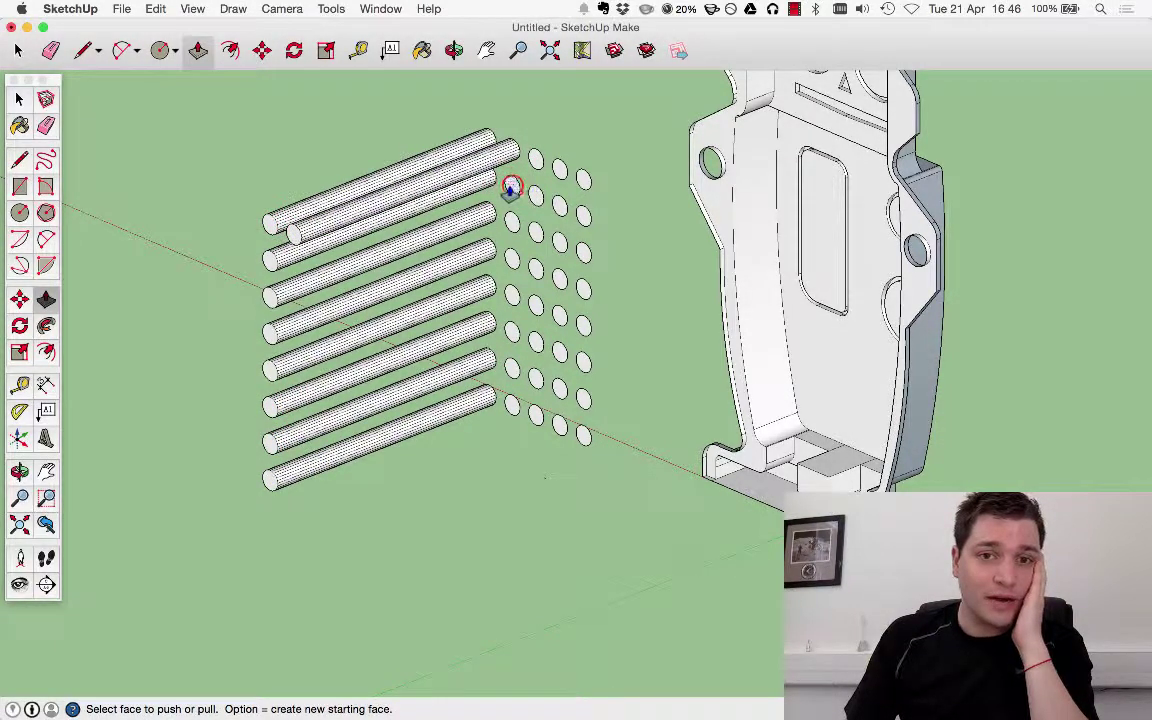
left_click(511, 188)
left_click(296, 237)
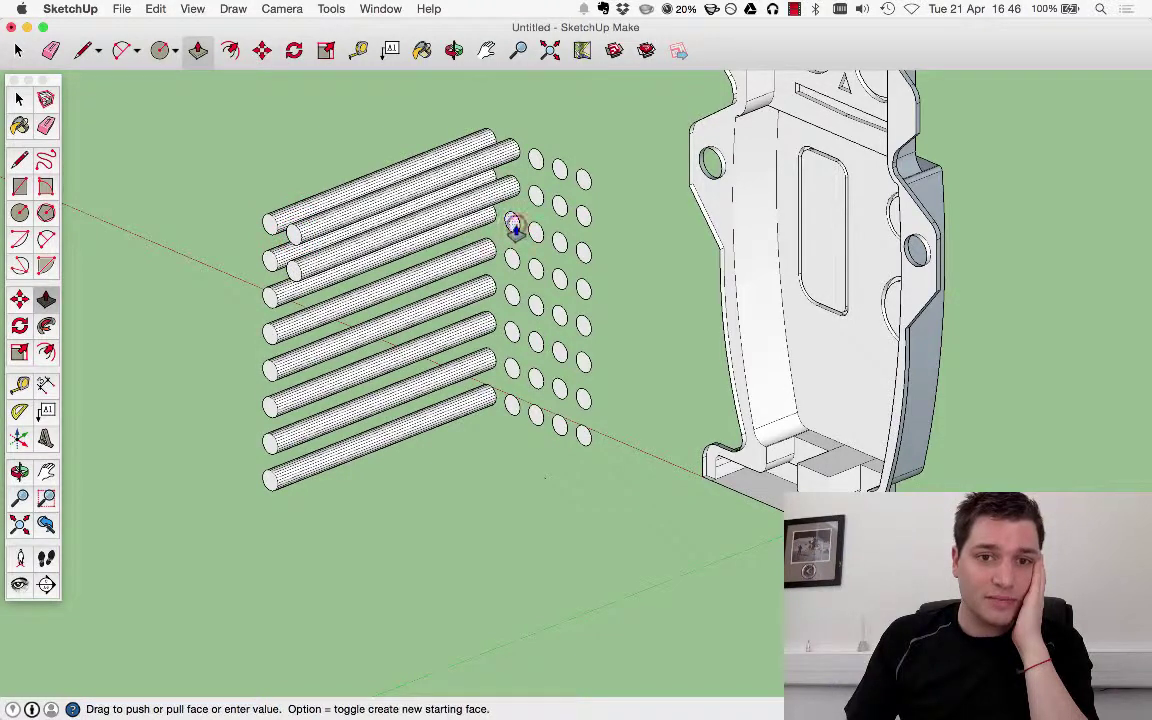
left_click(296, 272)
left_click(513, 261)
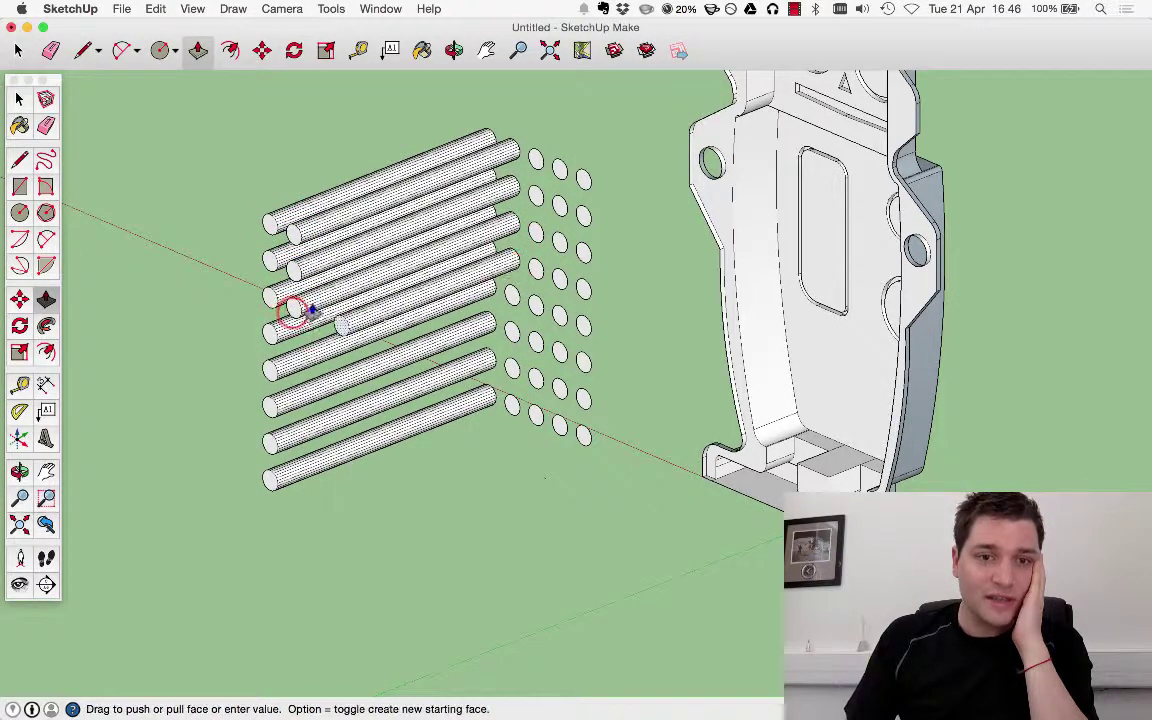
left_click(292, 312)
left_click(513, 296)
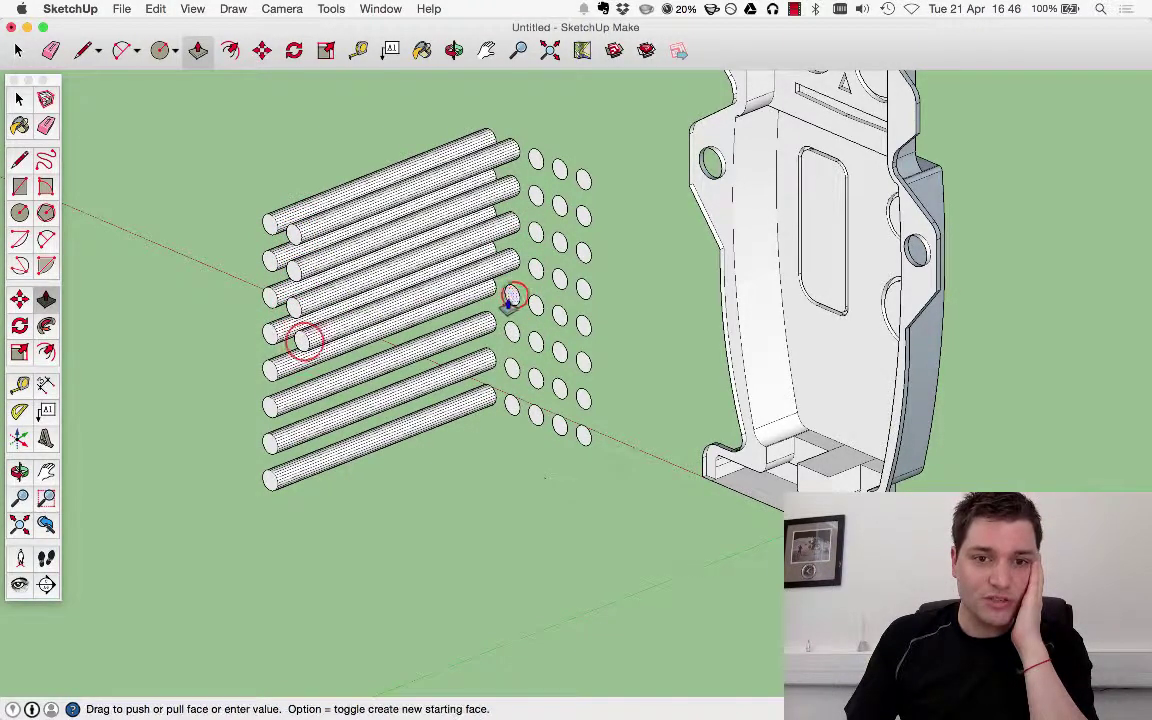
left_click(304, 340)
left_click(537, 311)
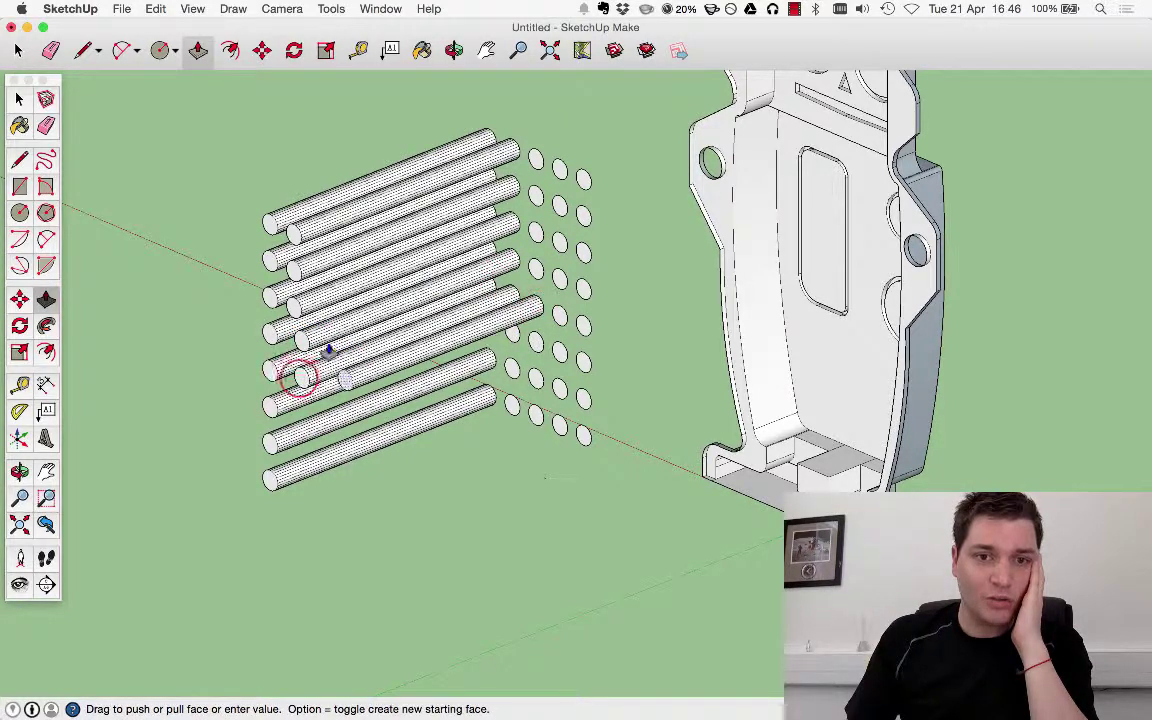
left_click(298, 378)
left_click(511, 338)
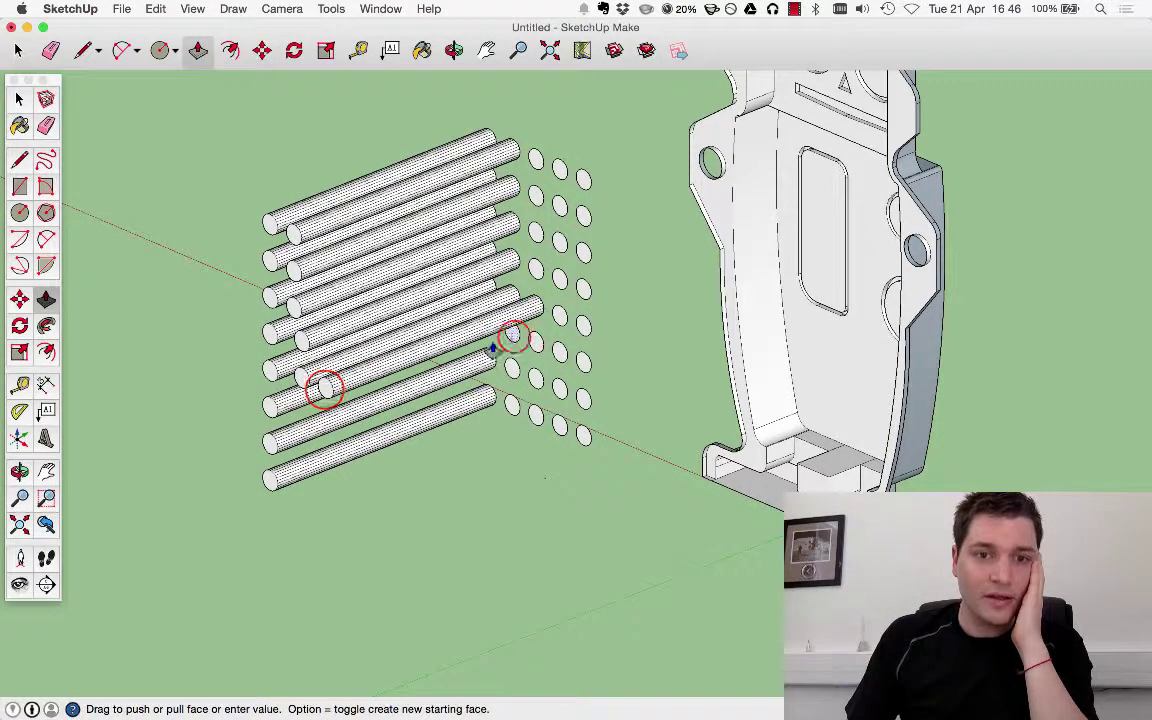
left_click(323, 387)
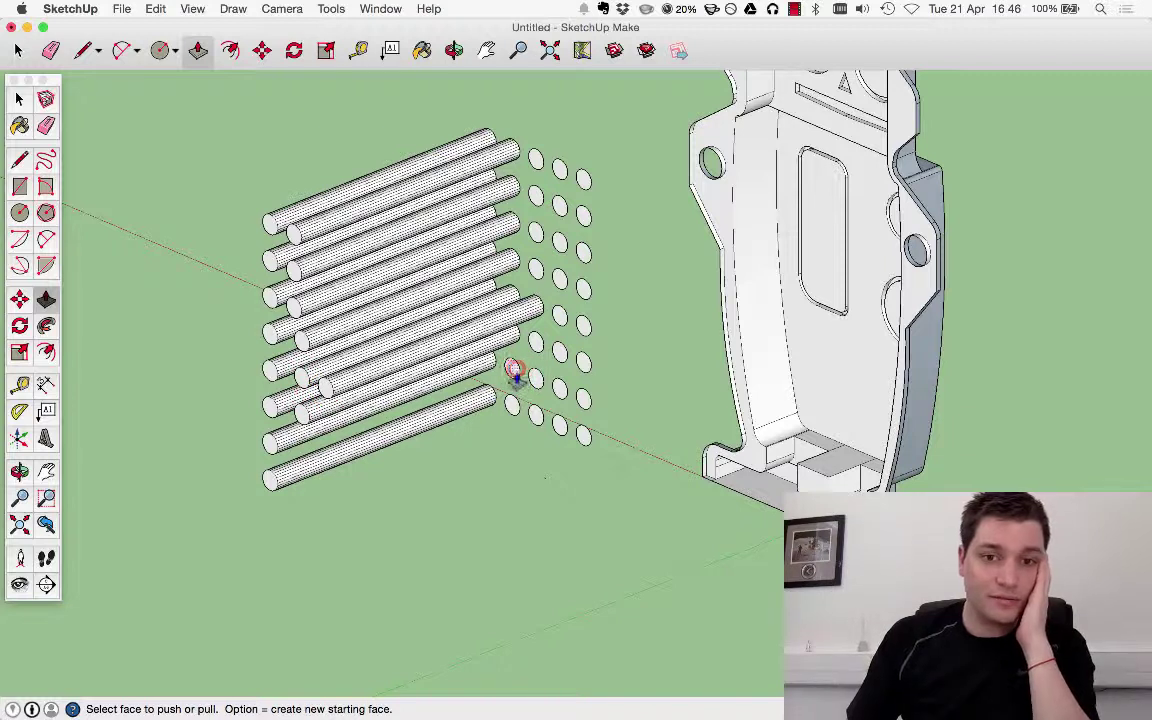
left_click(515, 369)
left_click(306, 411)
left_click(514, 406)
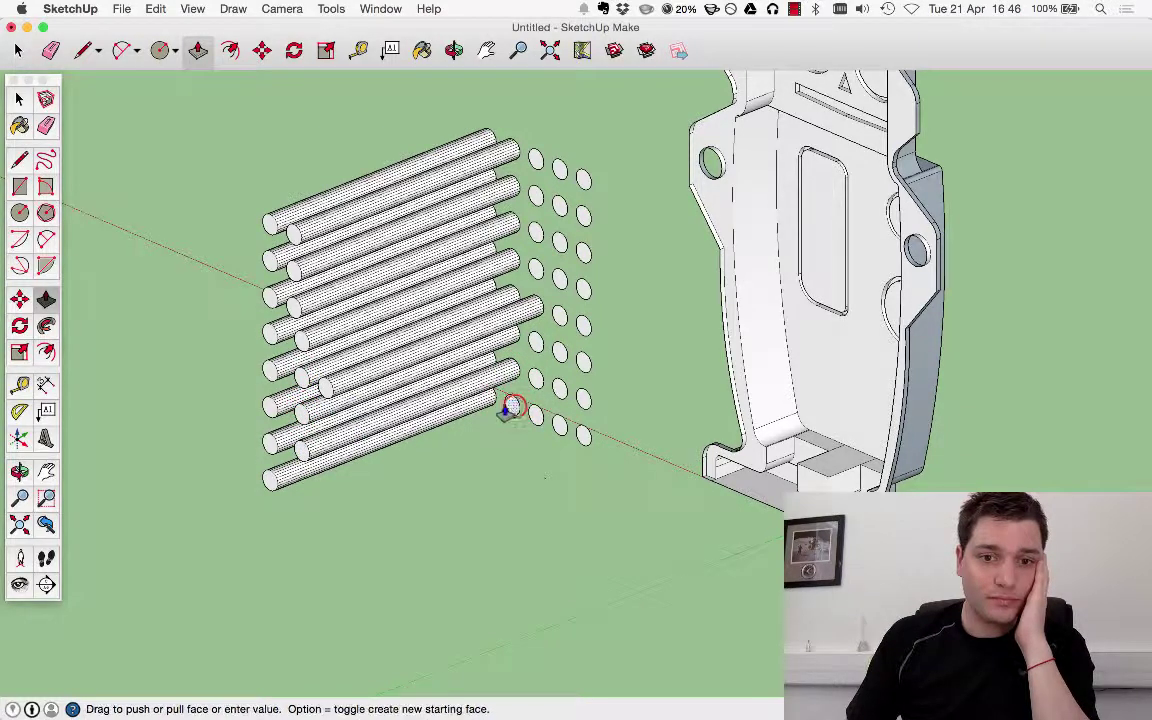
left_click(302, 455)
Extrude the three remaining flat circles of the grid's bottom row into rods ending level with the existing ones.
left_click(545, 418)
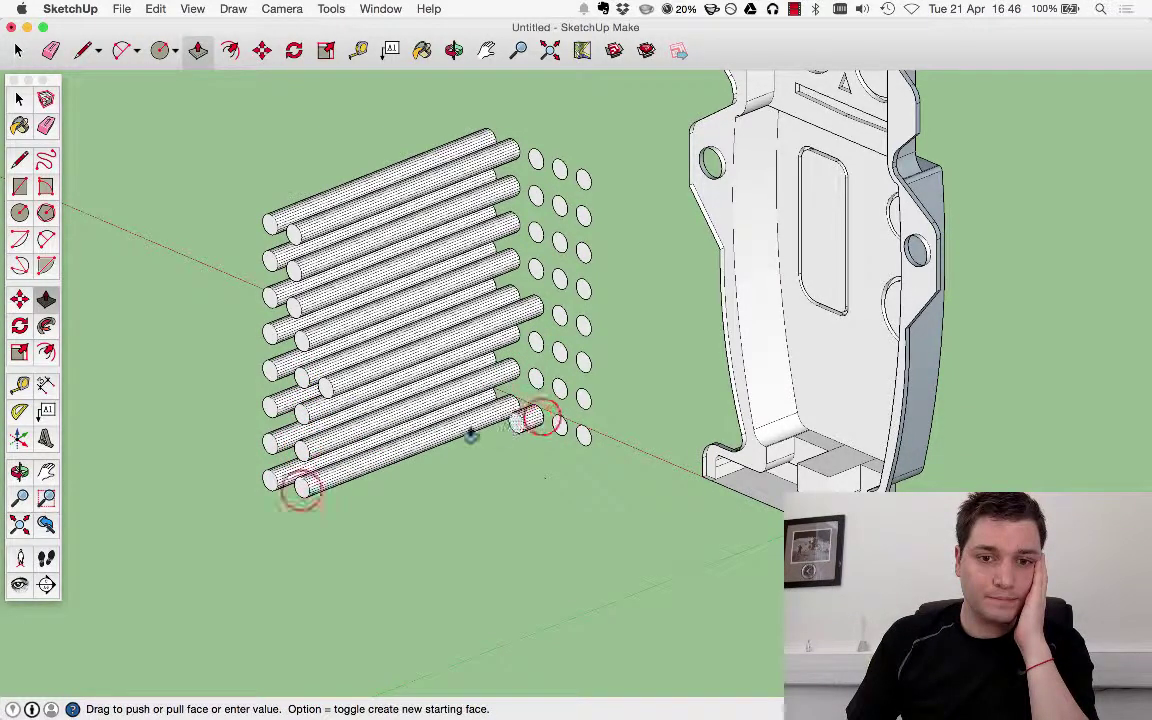
left_click(301, 490)
left_click(560, 428)
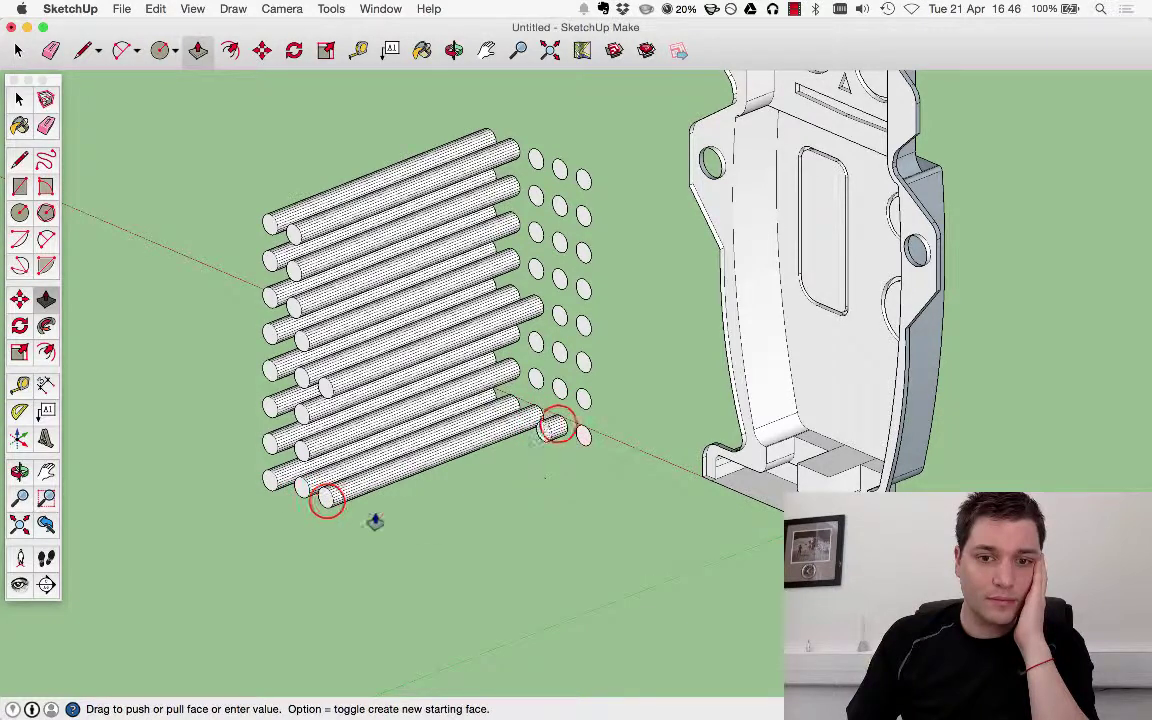
left_click(334, 505)
left_click(336, 508)
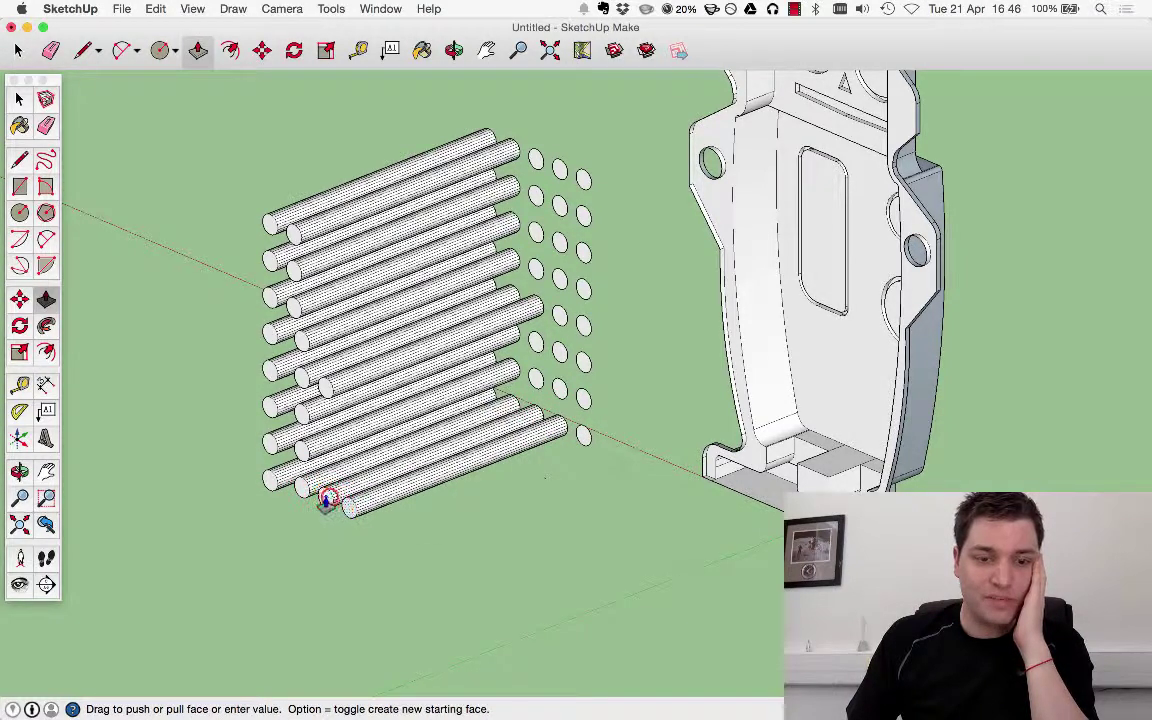
left_click(328, 500)
left_click(580, 434)
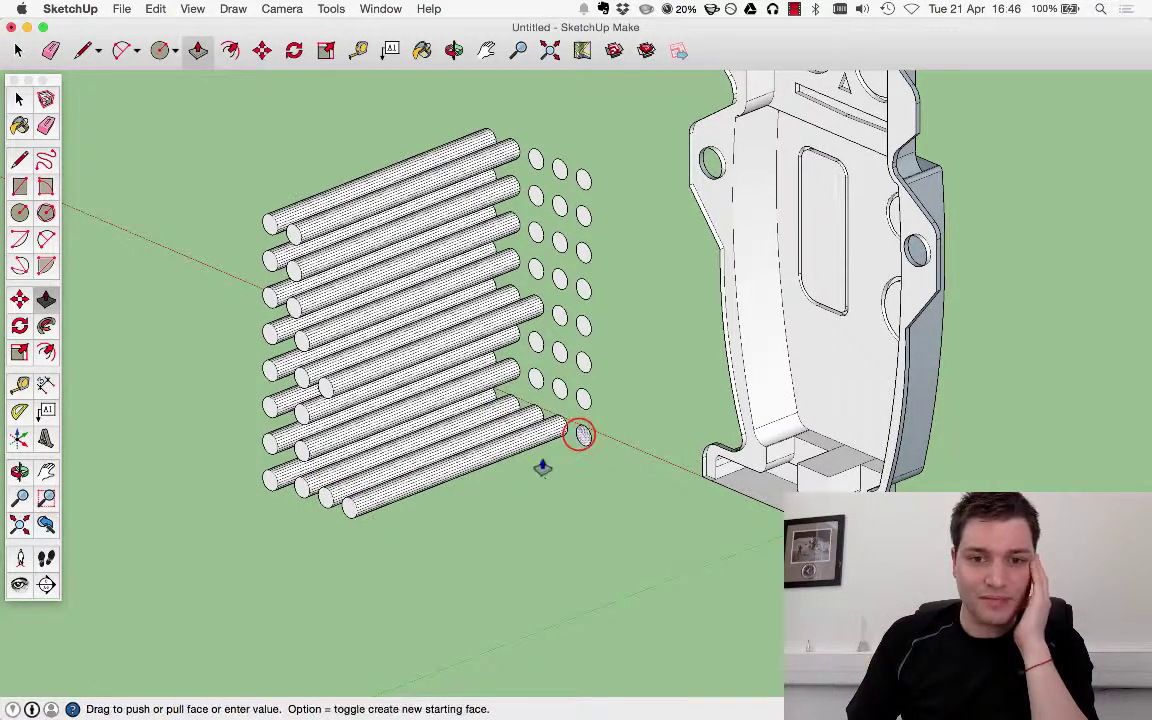
left_click(349, 512)
Extrude the last three circles of the seventh and sixth rows from the top into rods matching the existing lengths.
left_click(540, 380)
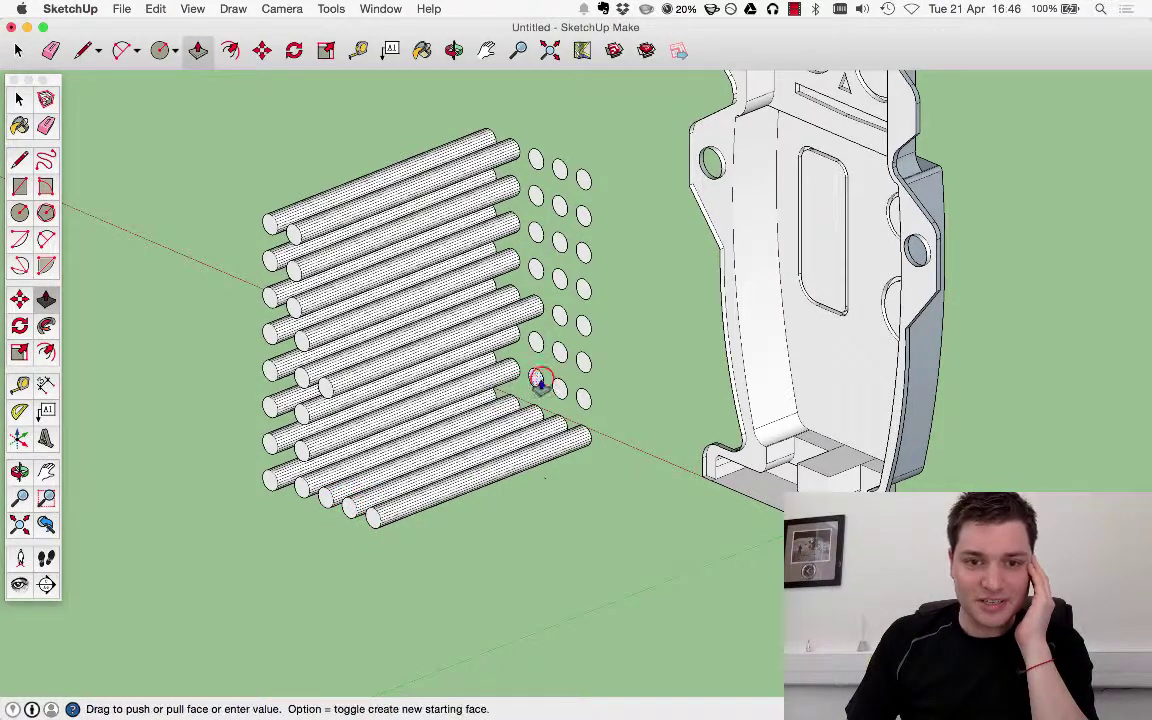
left_click(303, 450)
left_click(558, 390)
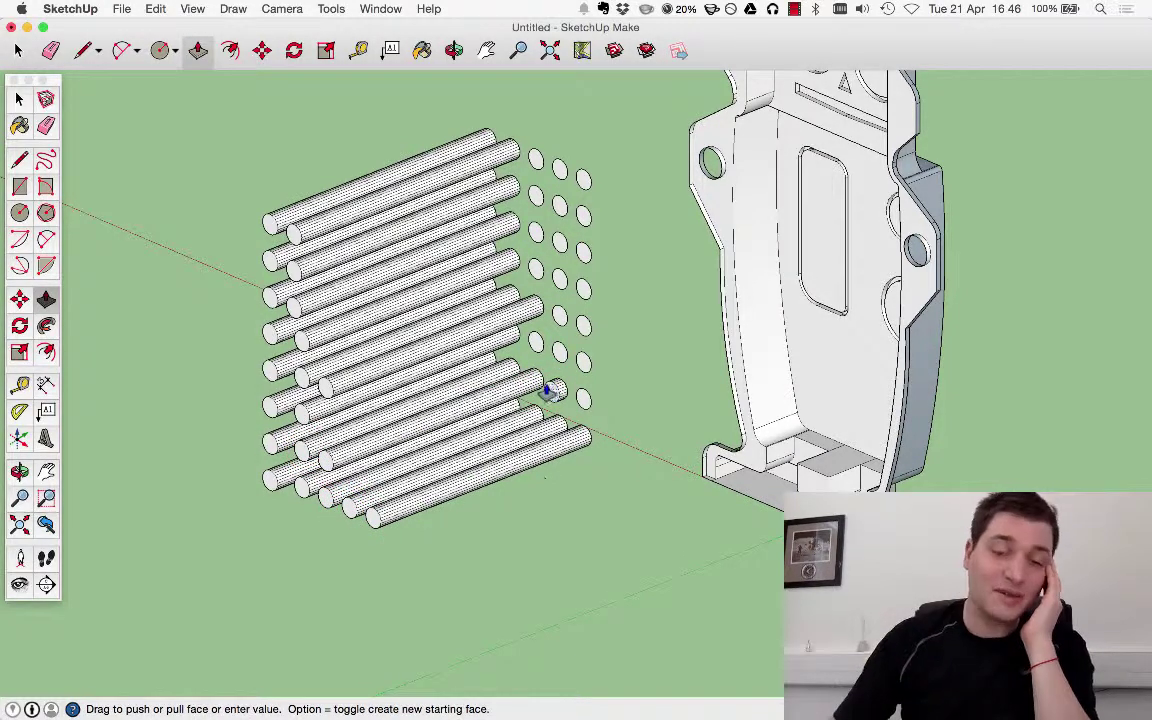
left_click(352, 512)
left_click(585, 397)
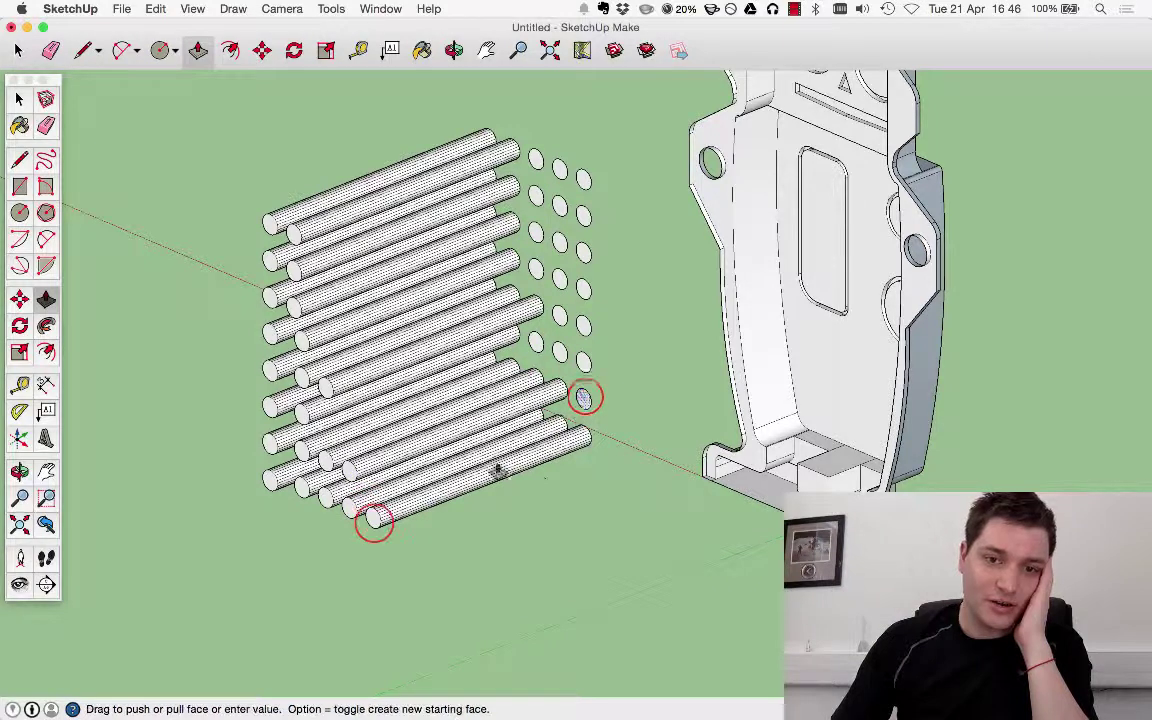
left_click(375, 520)
left_click(535, 348)
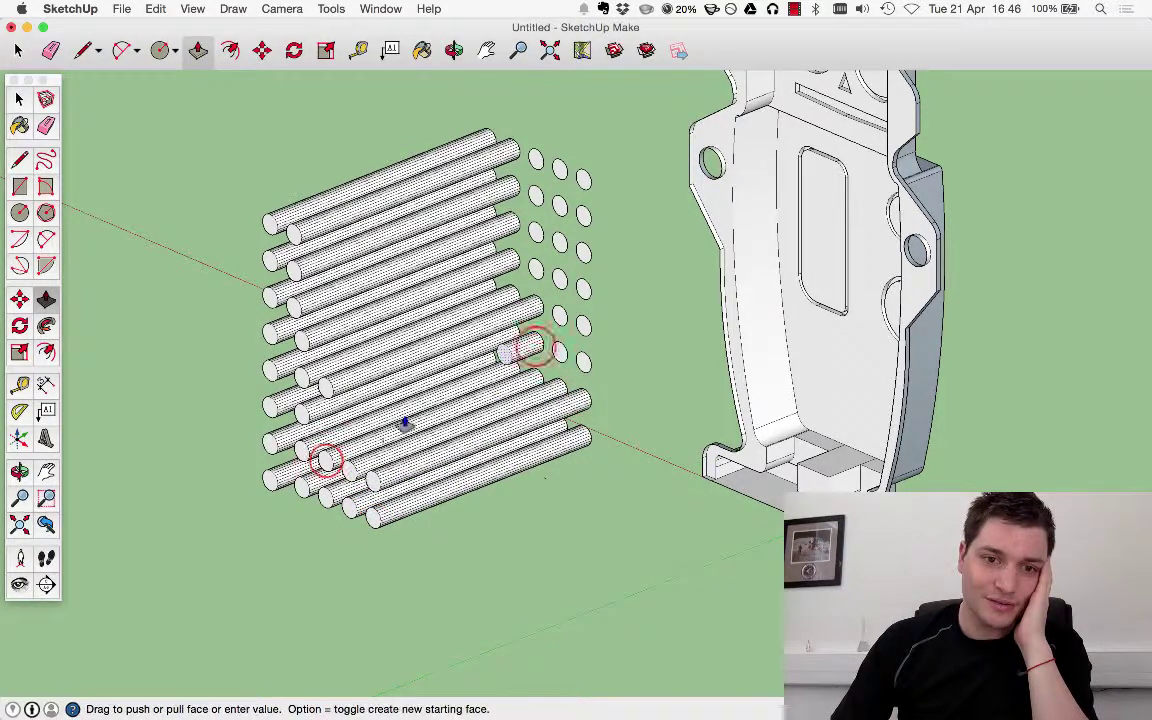
left_click(330, 462)
left_click(560, 354)
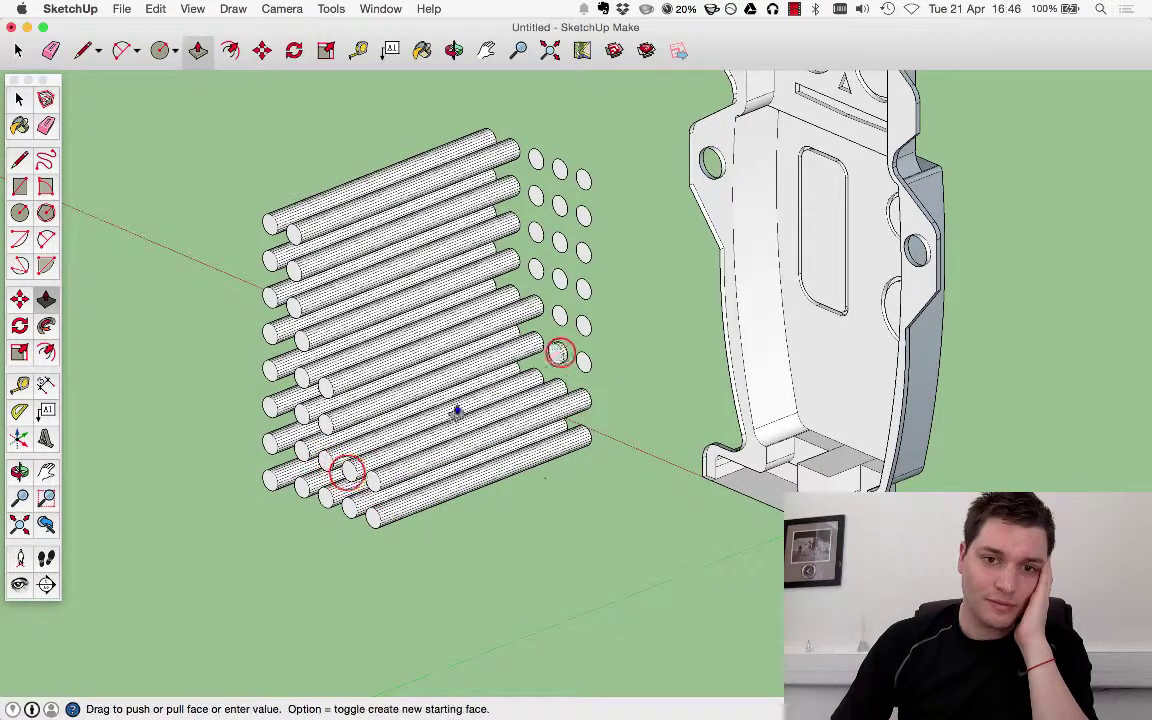
left_click(347, 470)
left_click(585, 365)
left_click(372, 484)
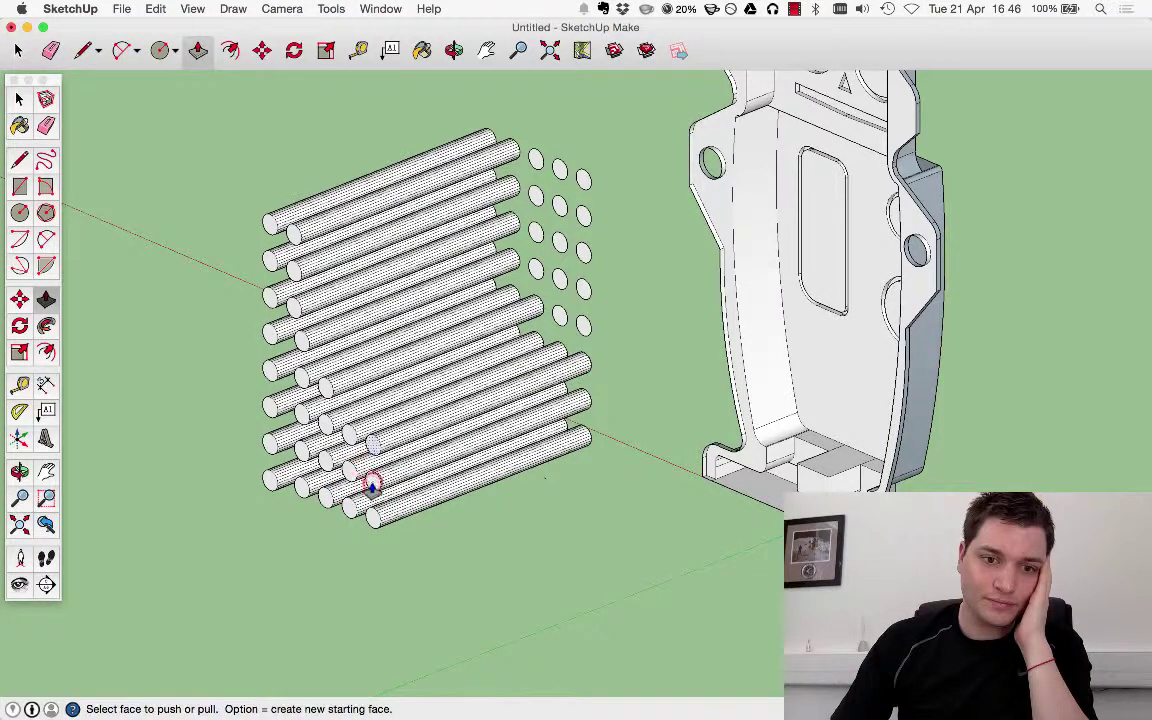
Extrude the remaining circles of the fourth and fifth rows from the top into rods level with the others.
left_click(535, 267)
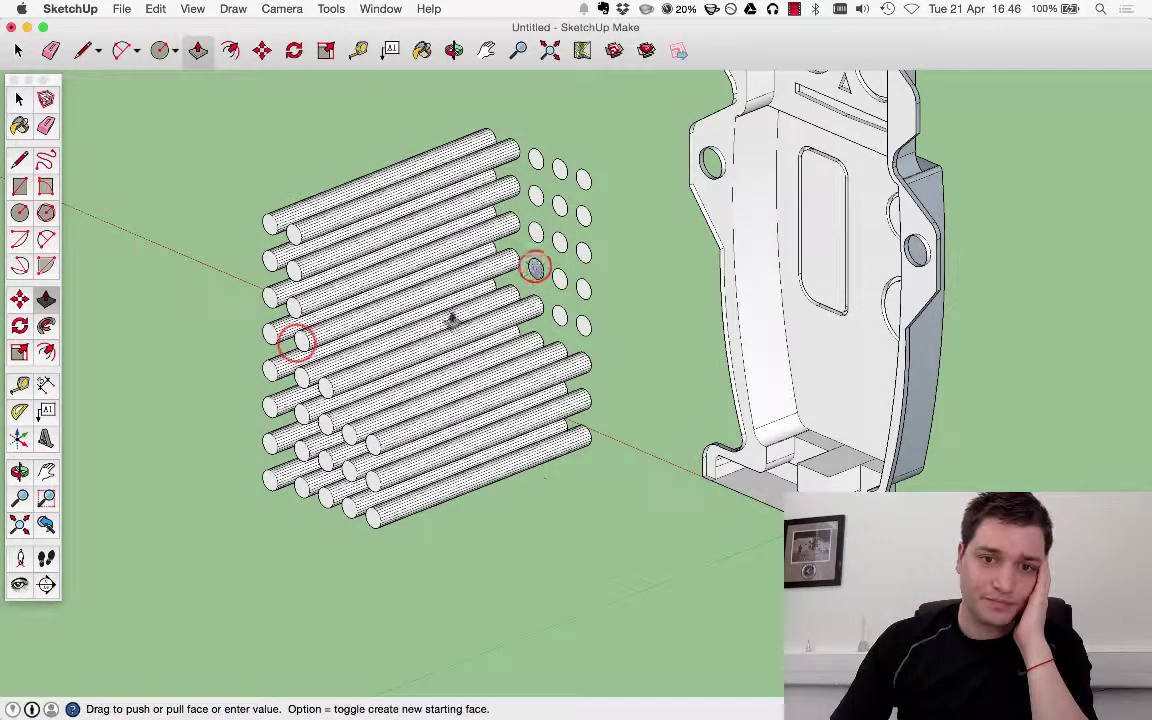
left_click(297, 343)
left_click(556, 316)
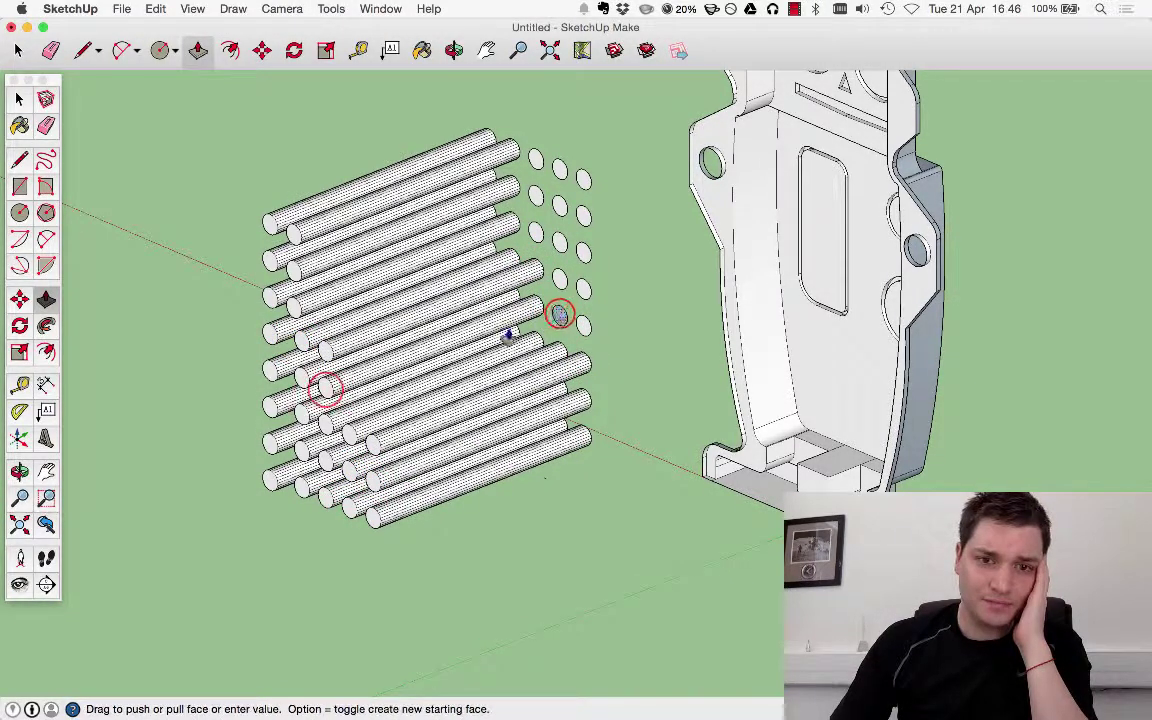
left_click(325, 390)
left_click(588, 327)
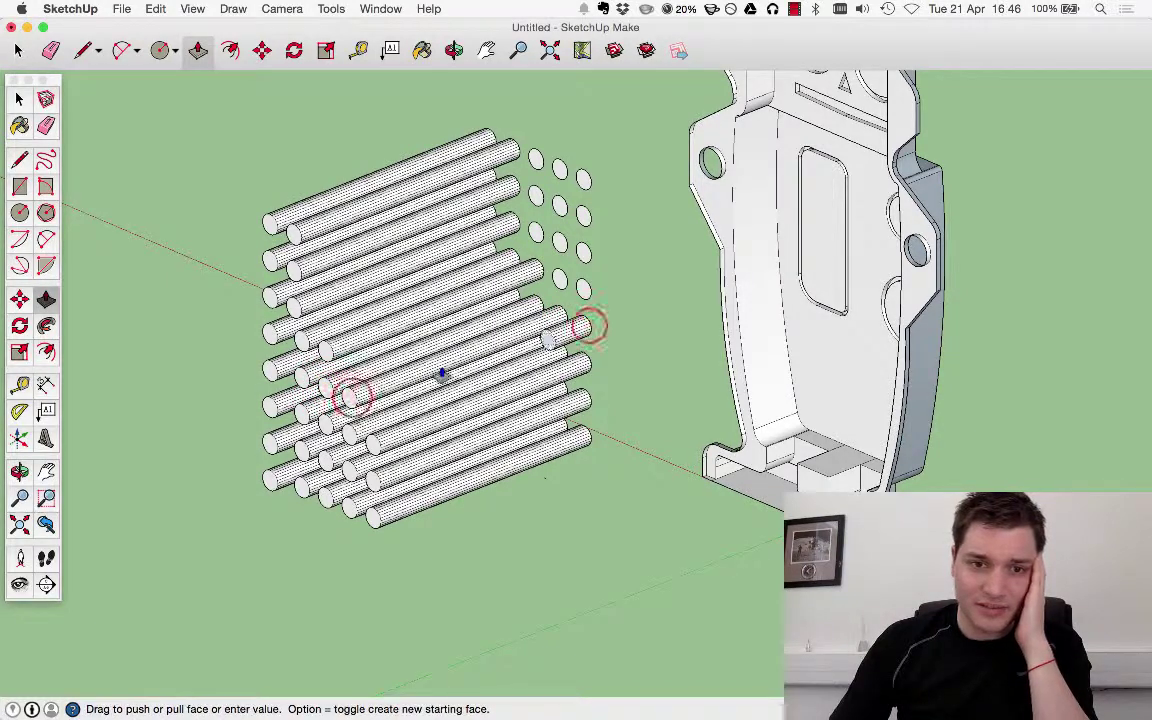
left_click(352, 397)
left_click(562, 280)
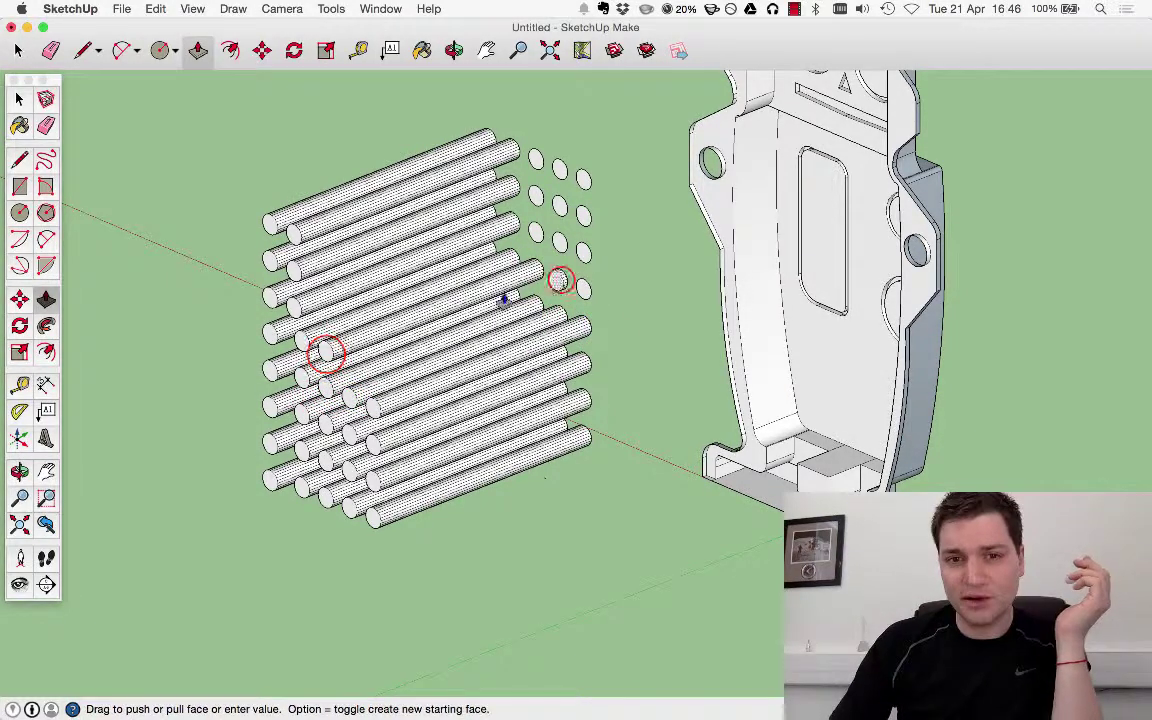
left_click(327, 352)
left_click(588, 288)
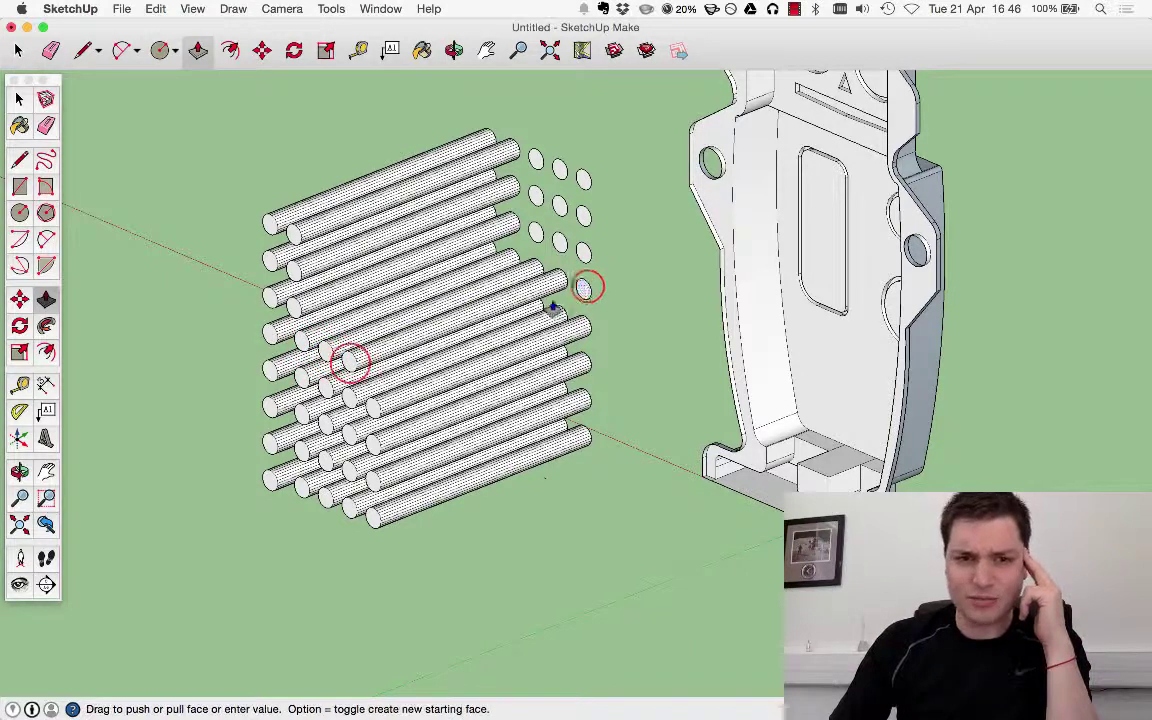
left_click(352, 362)
Extrude the last three circles of the third and second rows from the top into rods of matching length.
left_click(522, 241)
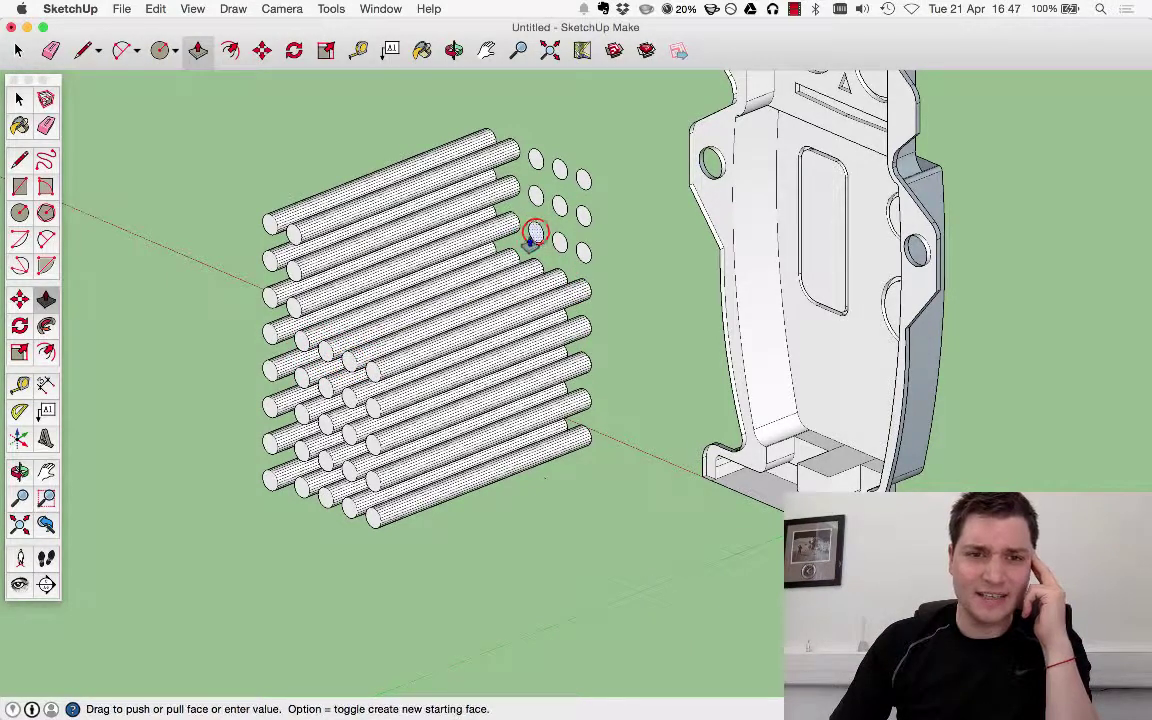
left_click(295, 311)
left_click(552, 255)
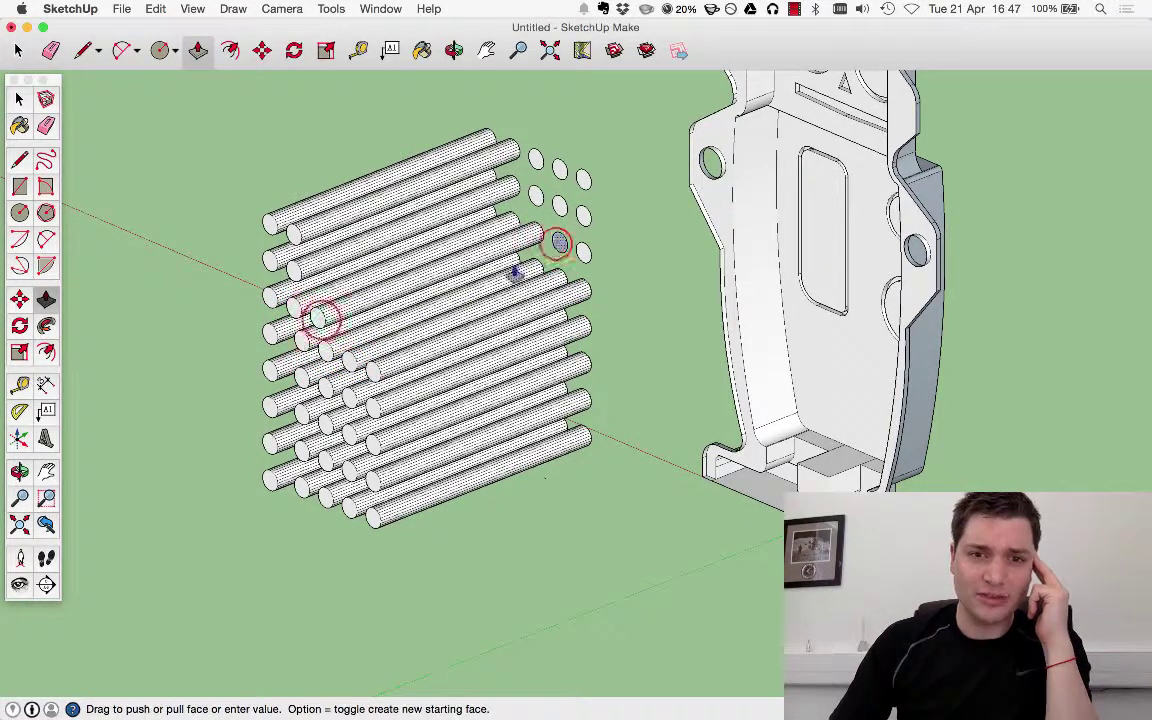
left_click(321, 318)
left_click(583, 252)
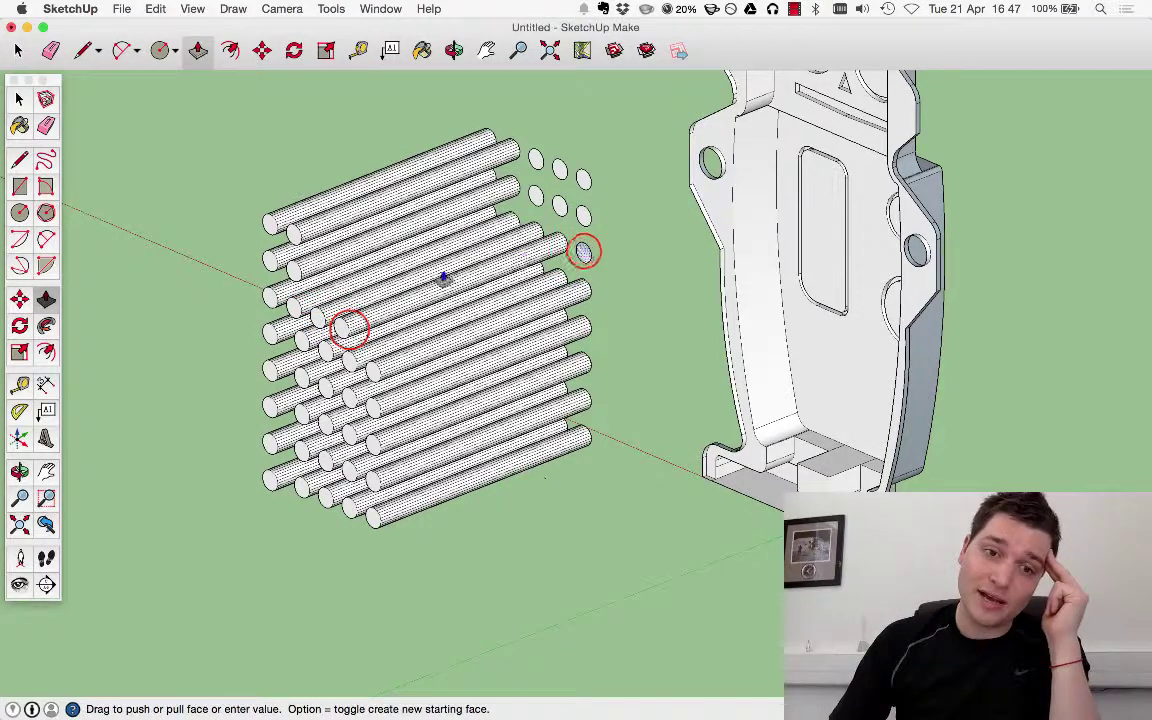
left_click(349, 331)
left_click(534, 197)
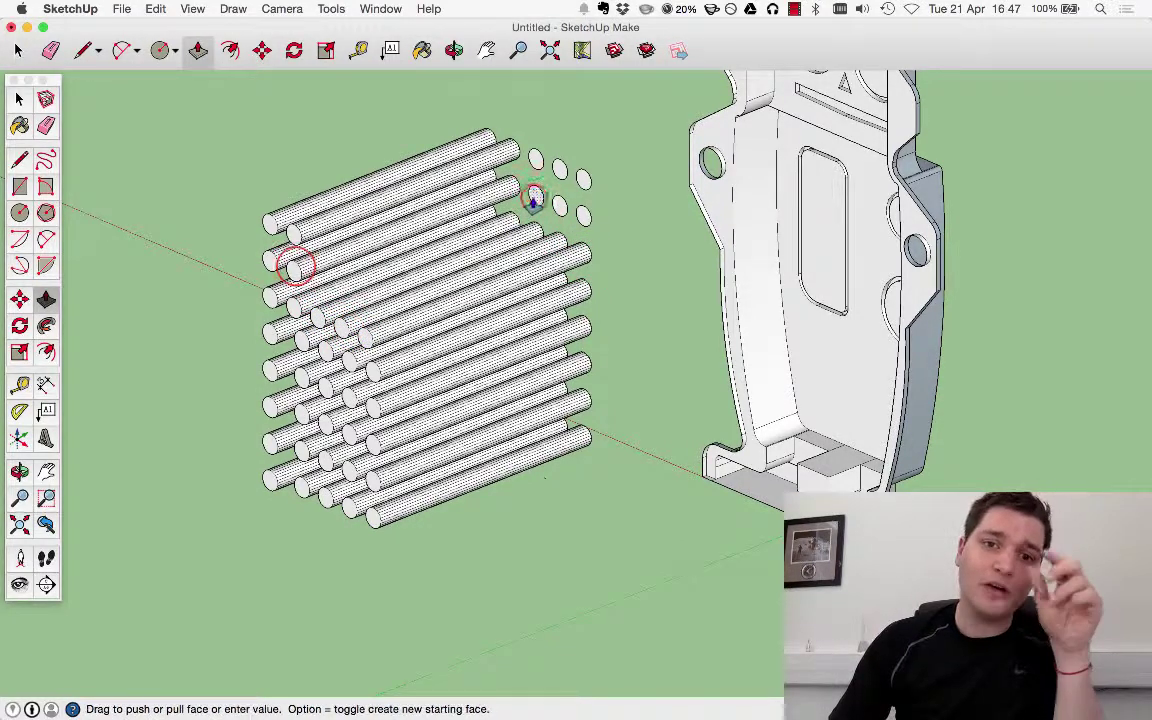
left_click(296, 264)
left_click(555, 207)
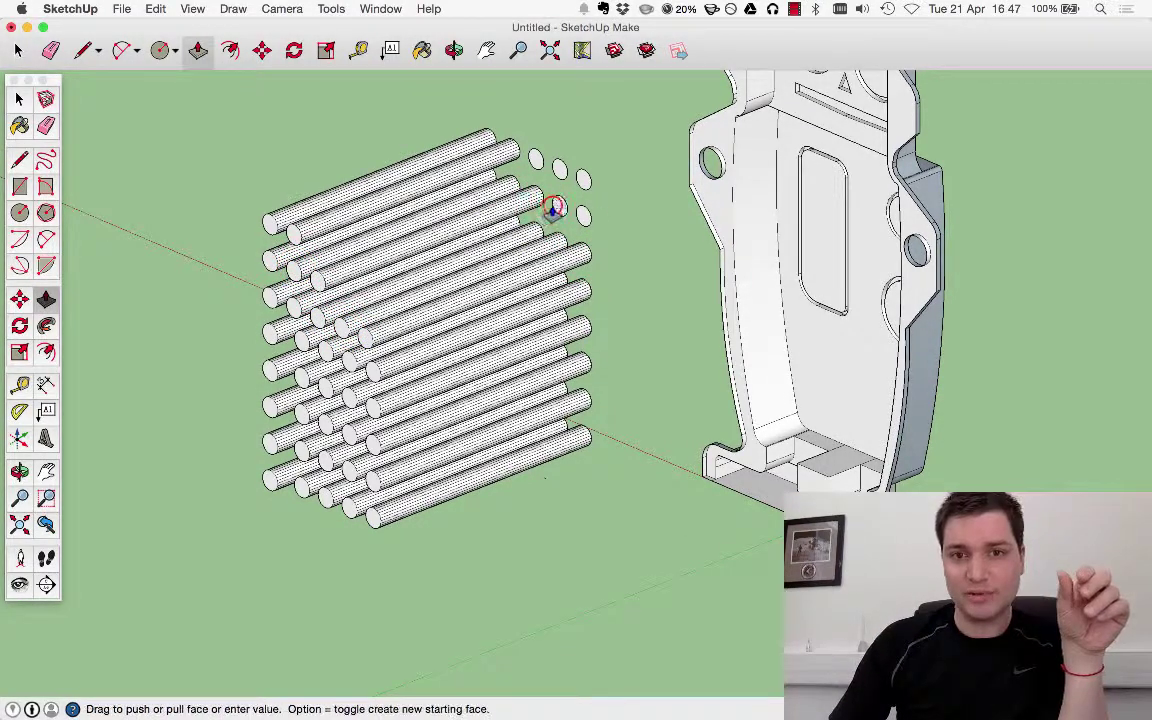
left_click(319, 275)
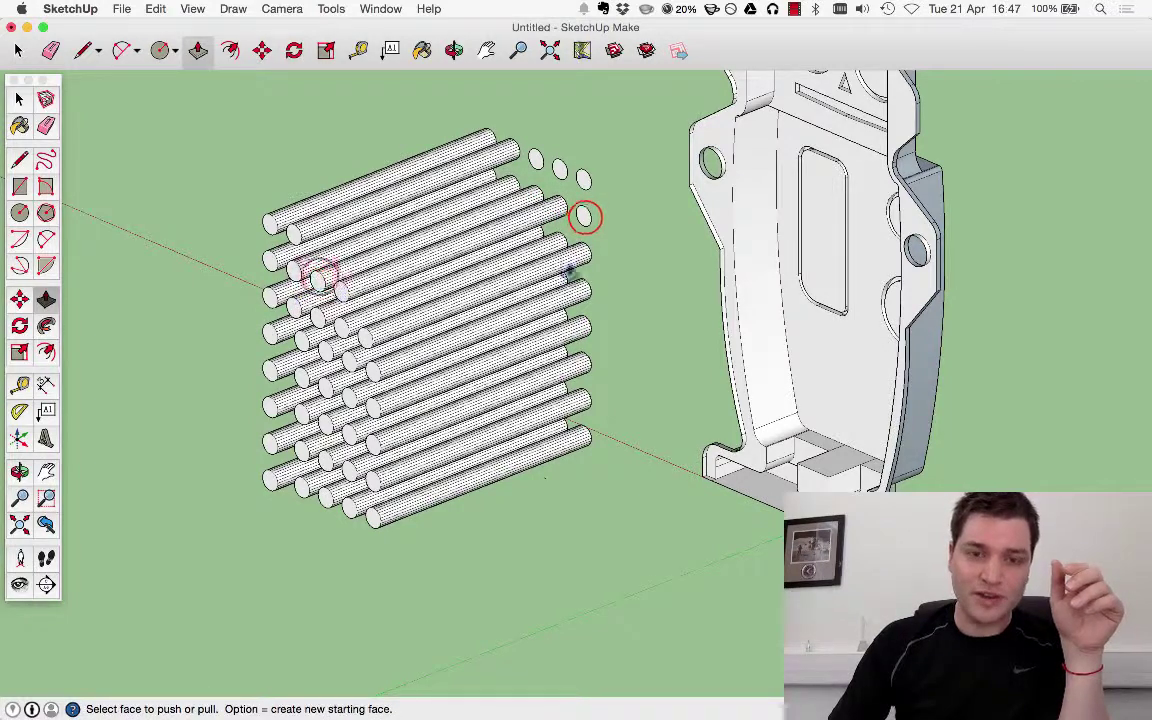
left_click(584, 218)
left_click(345, 288)
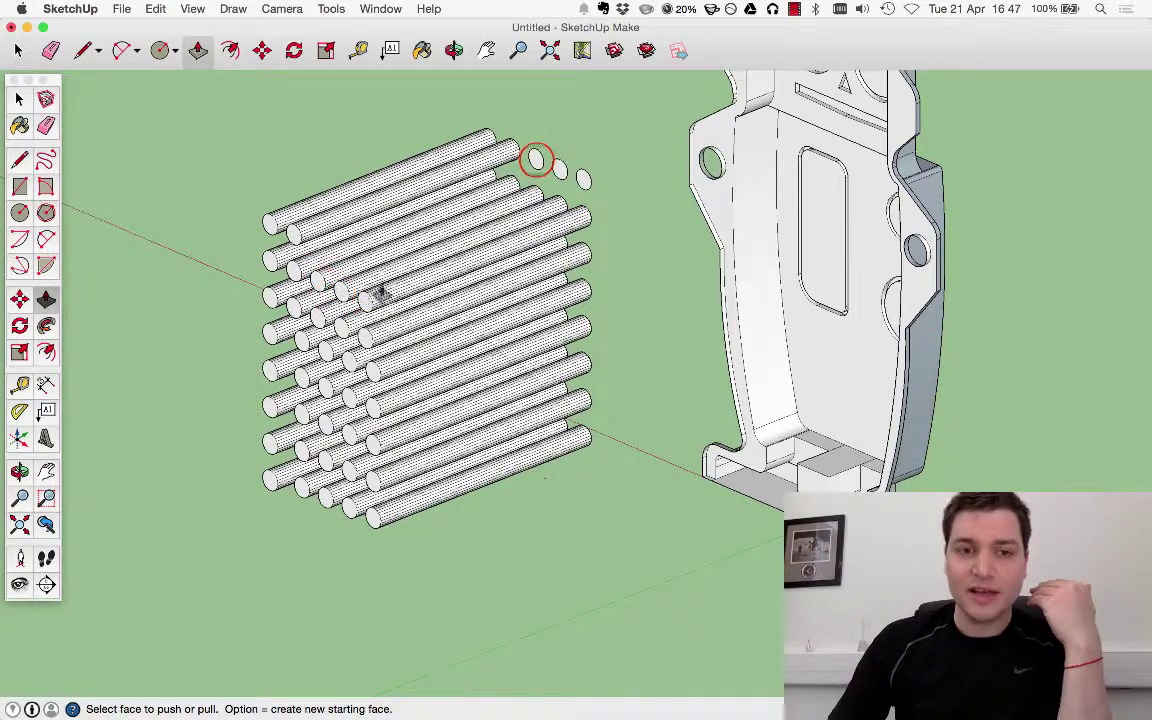
Extrude the three remaining circles of the top row to the rods' common end plane, completing the rod grid.
left_click(536, 162)
left_click(322, 243)
left_click(561, 172)
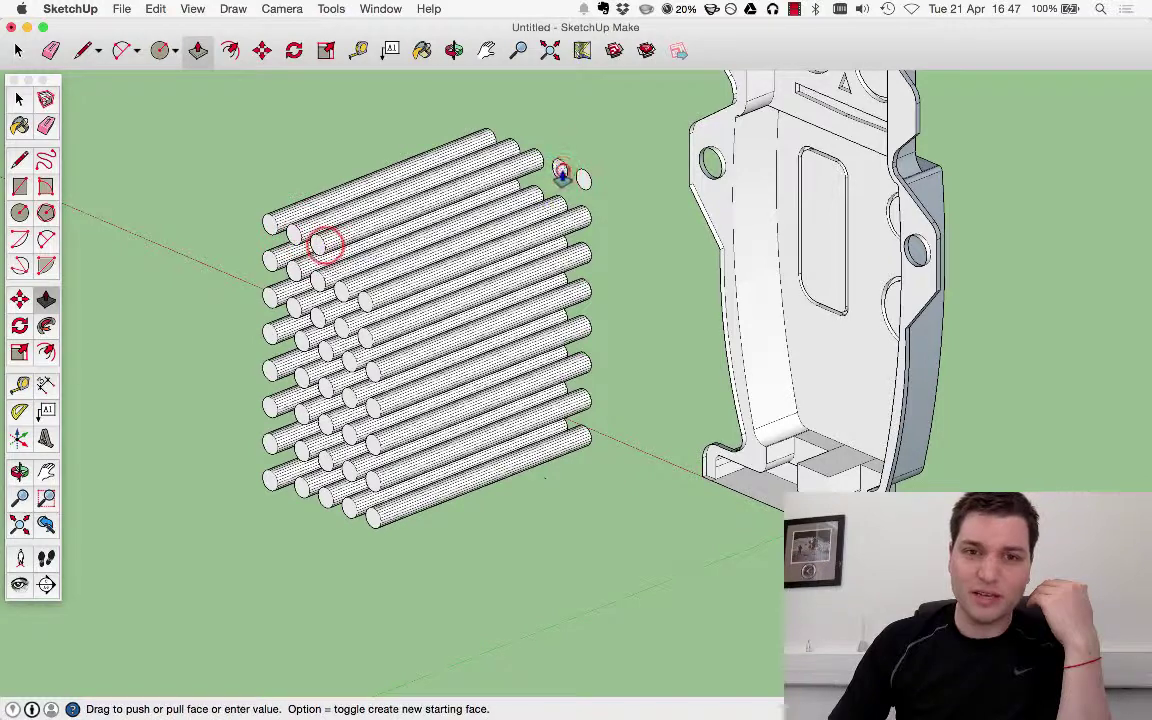
left_click(561, 172)
left_click(579, 185)
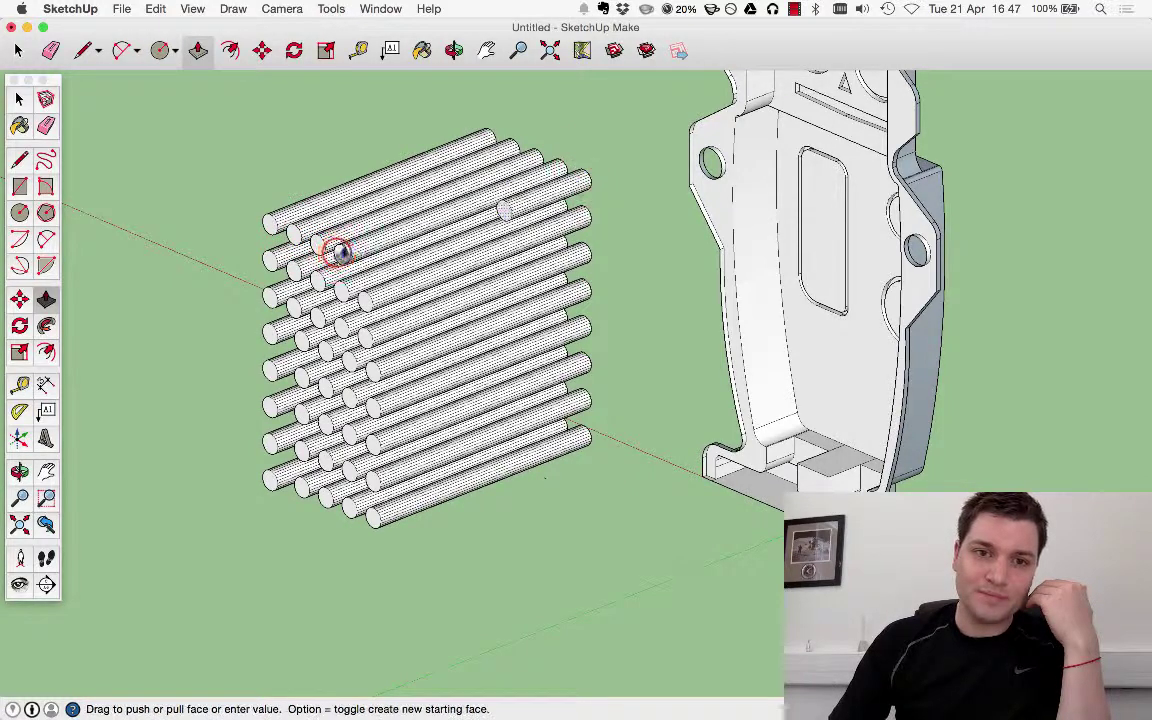
left_click(337, 254)
Select the whole block of rods and make it a group.
scroll(378, 346, "down", 5)
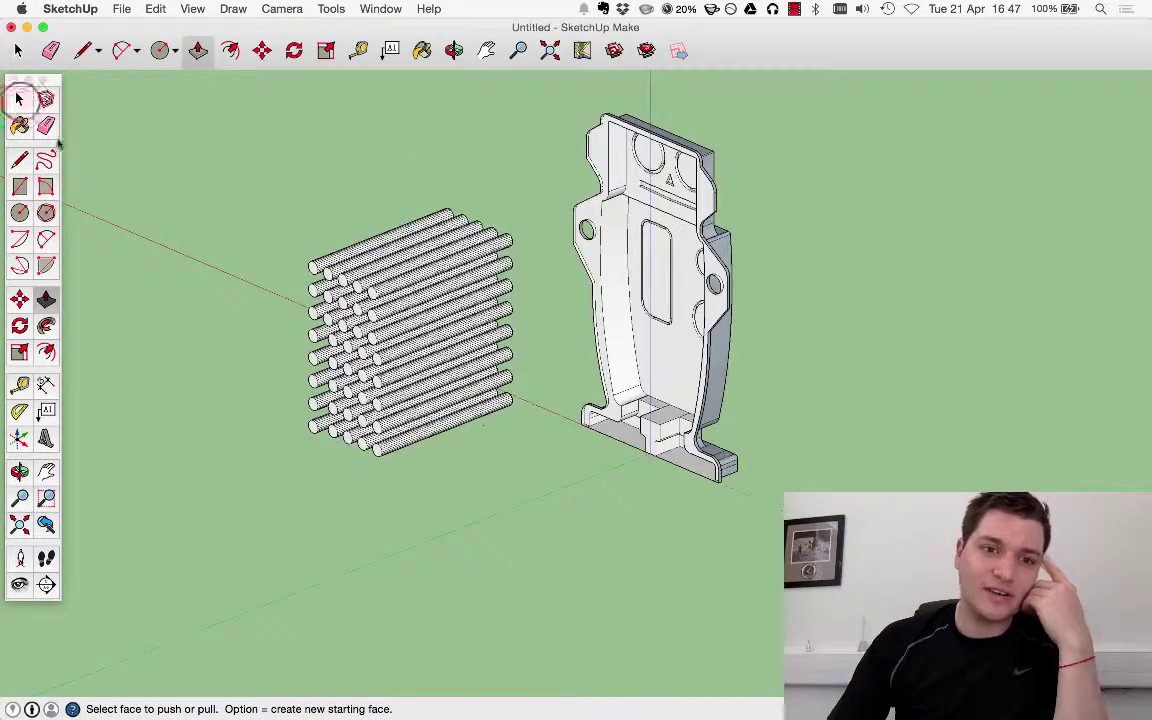
left_click(19, 100)
mouse_move(280, 200)
middle_mouse_down()
mouse_move(850, 260)
mouse_move(1013, 332)
mouse_move(548, 301)
mouse_move(566, 287)
middle_mouse_up()
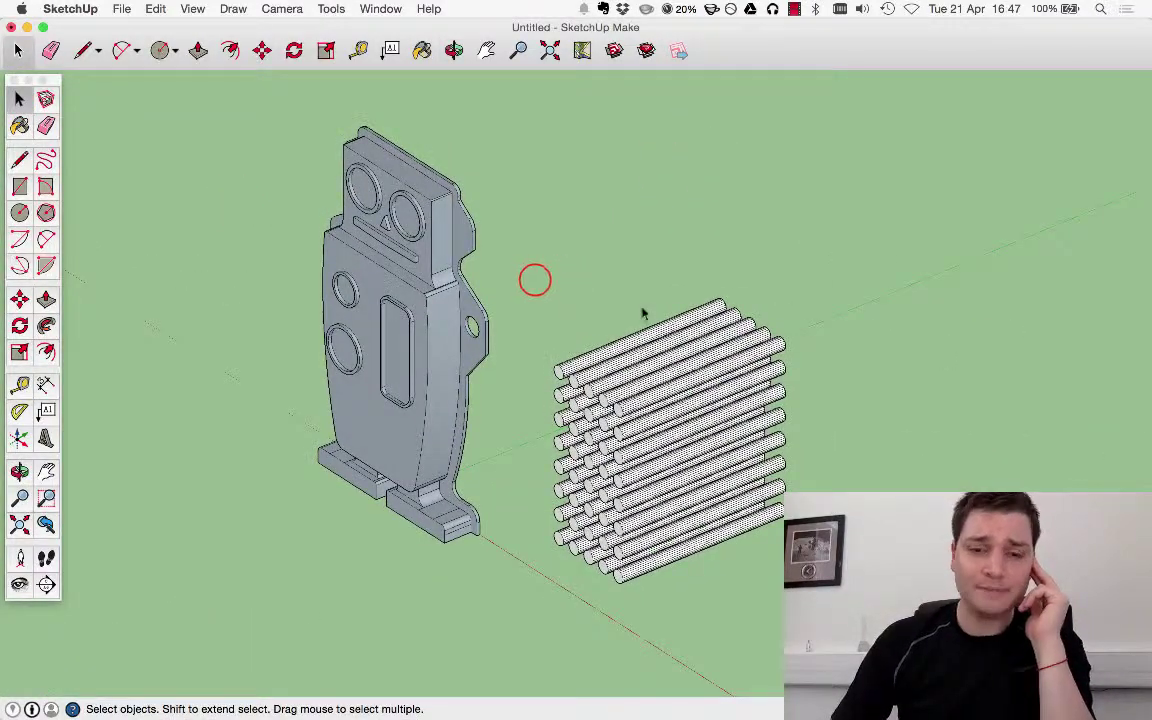
right_click(664, 484)
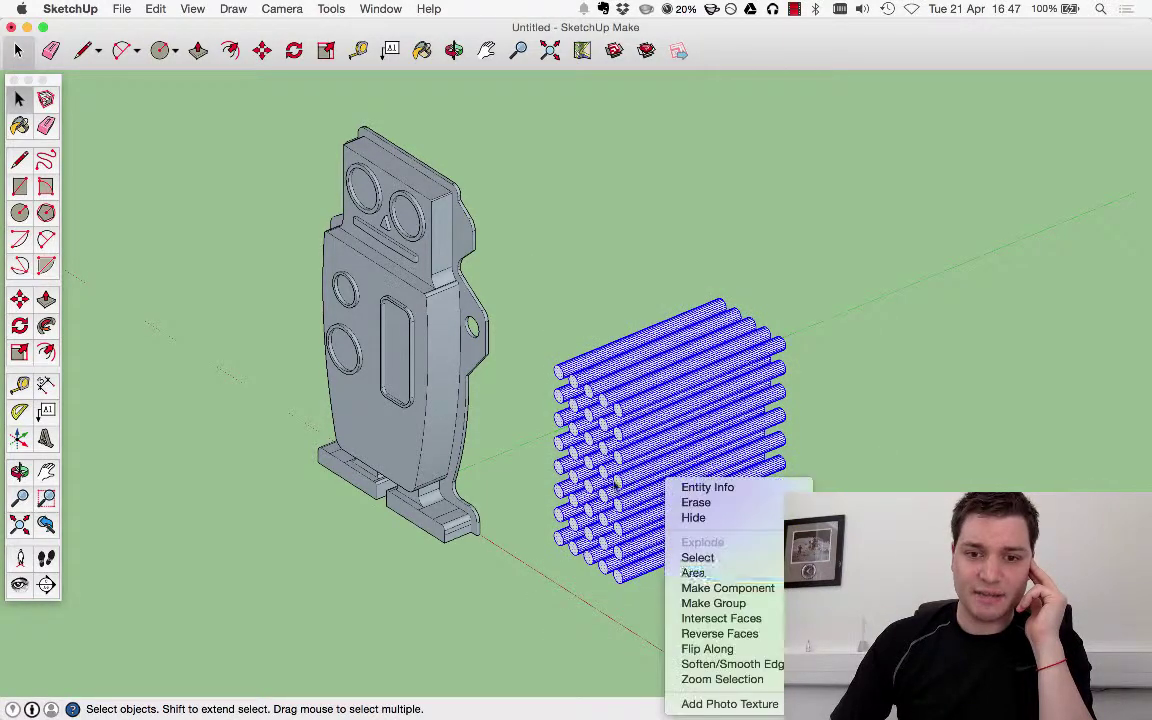
left_click(718, 603)
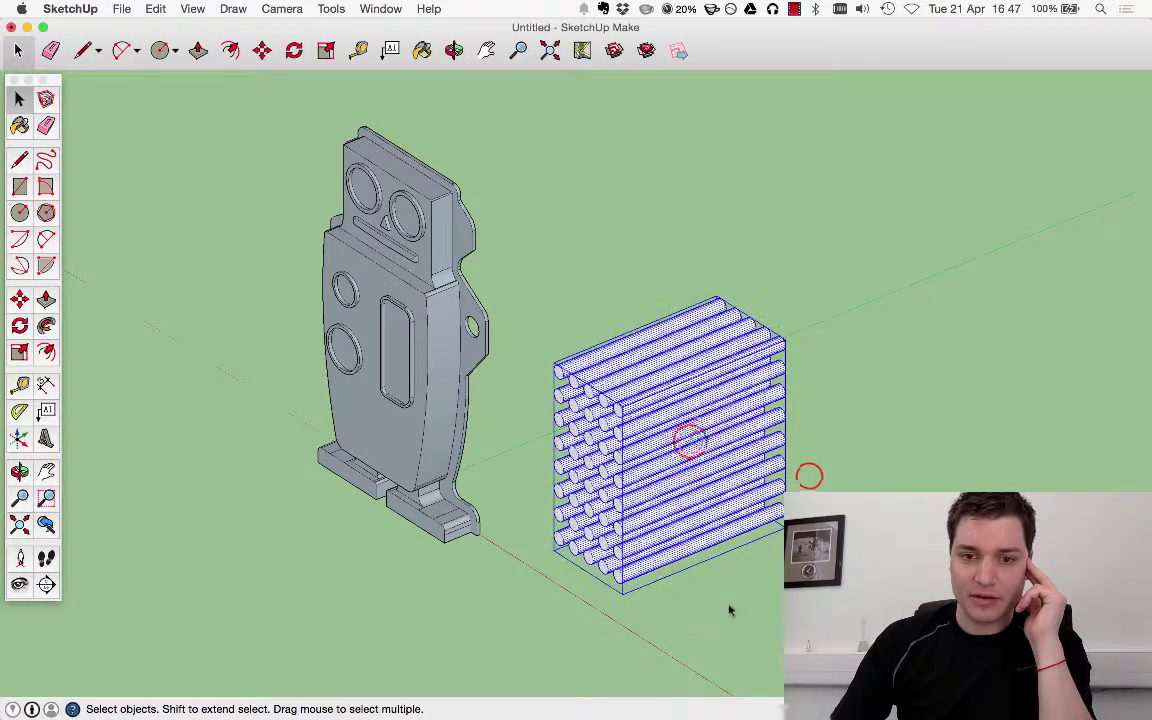
Copy the rod group and paste a duplicate beside the original, on the side farther from the robot.
key("ctrl+c")
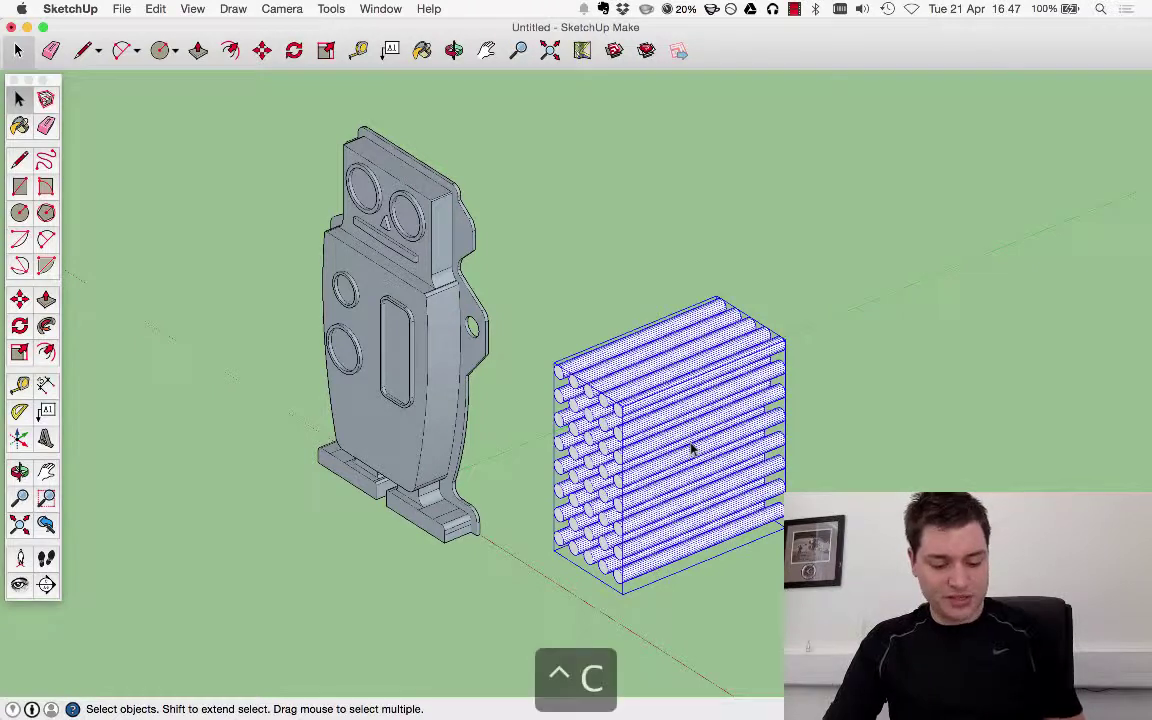
key("ctrl+v")
left_click(652, 346)
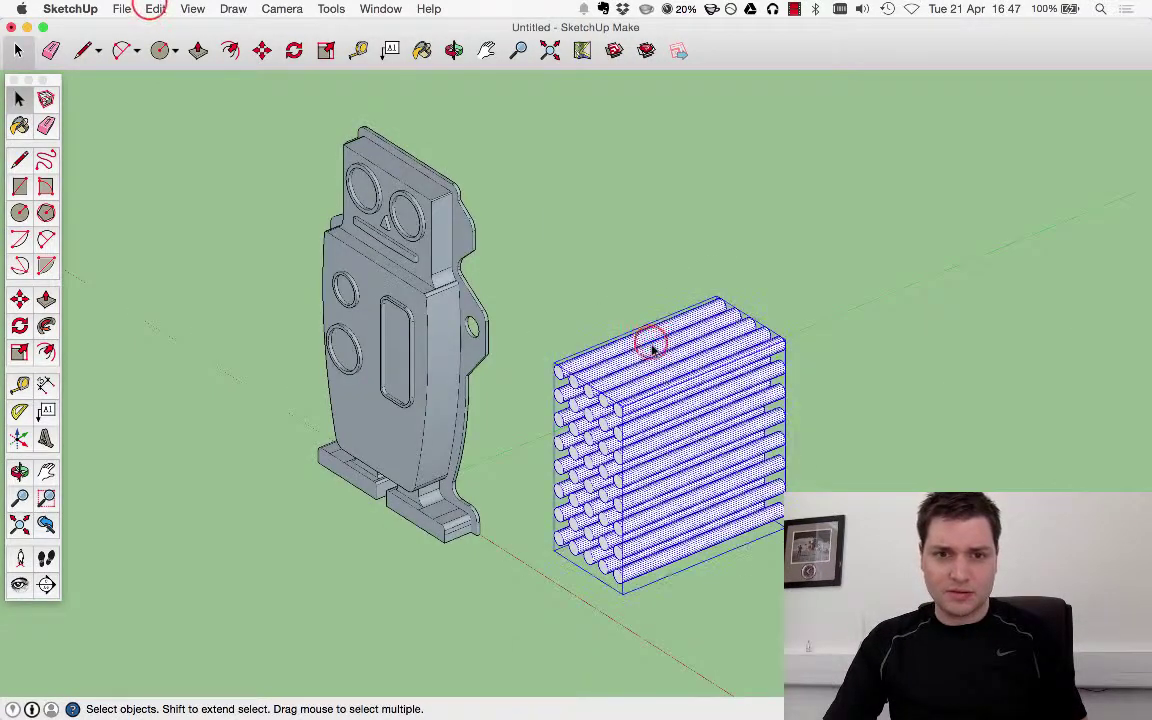
left_click(153, 8)
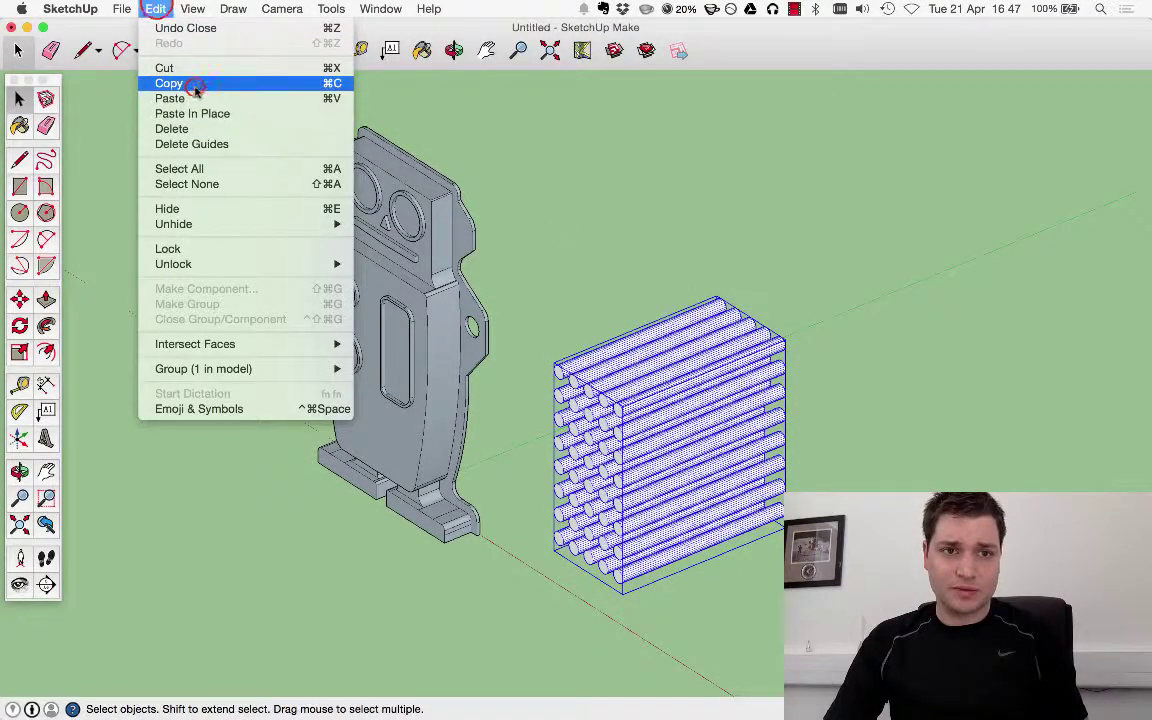
left_click(156, 8)
left_click(156, 8)
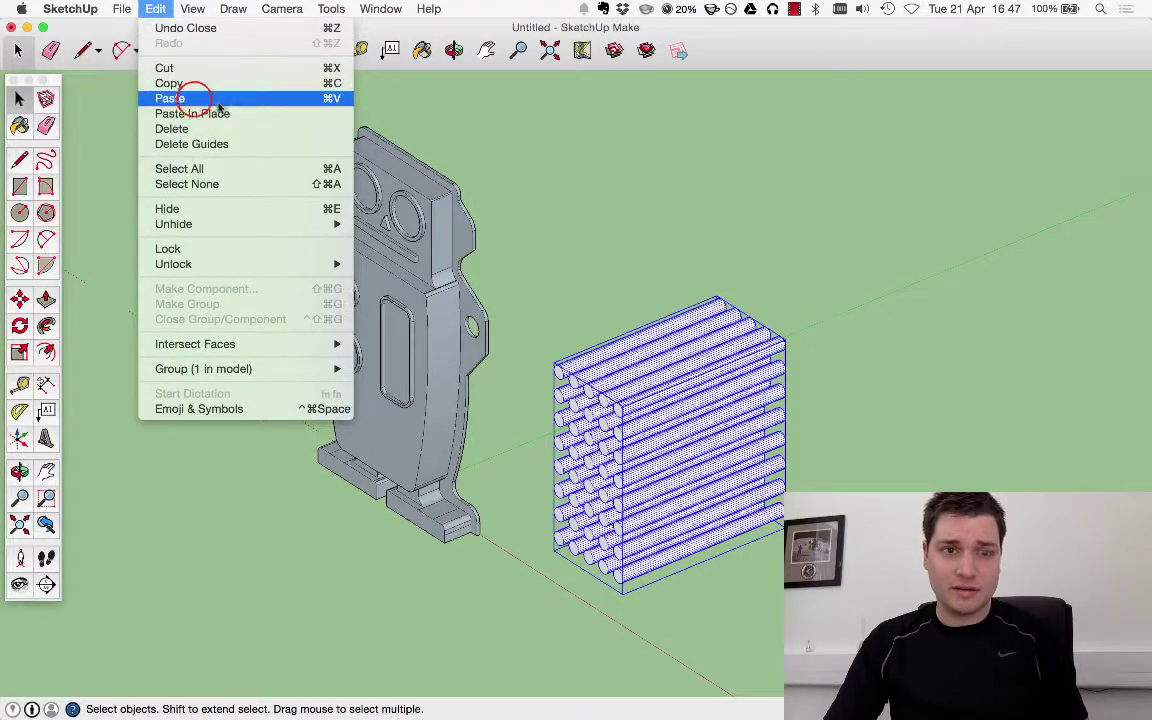
left_click(216, 99)
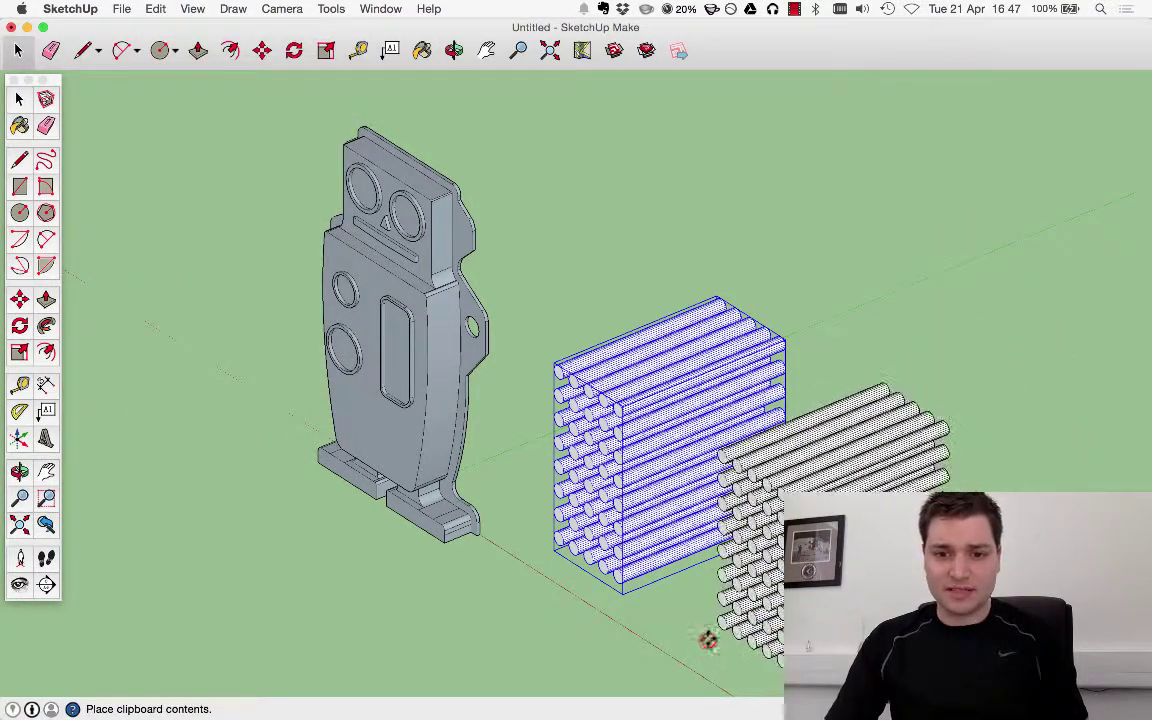
left_click(707, 640)
key("m")
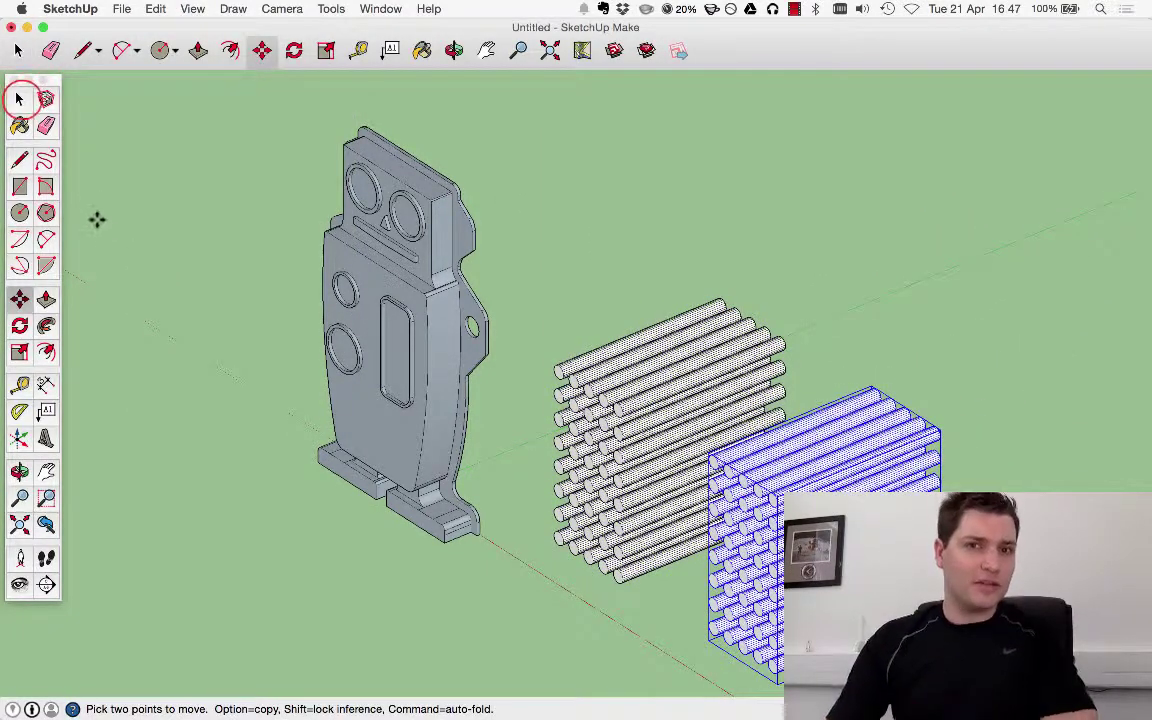
left_click(20, 99)
left_click(180, 141)
In the standard Front view, move the original rod group towards the robot's body.
left_click(295, 10)
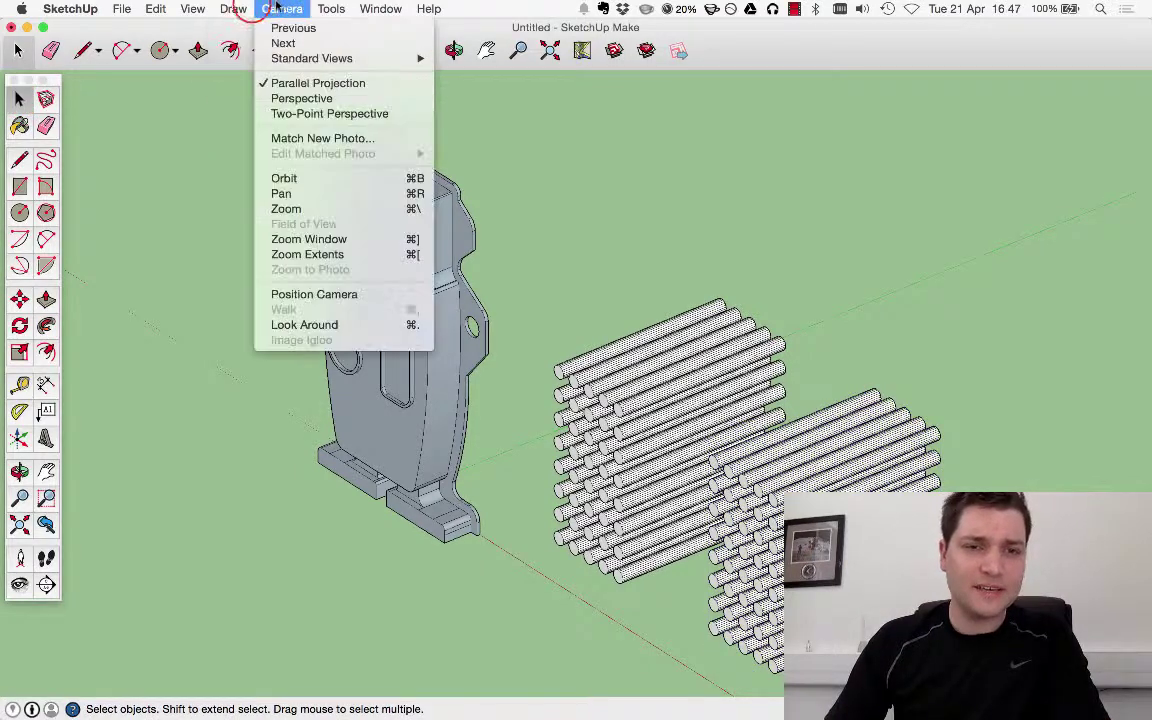
mouse_move(330, 58)
left_click(465, 89)
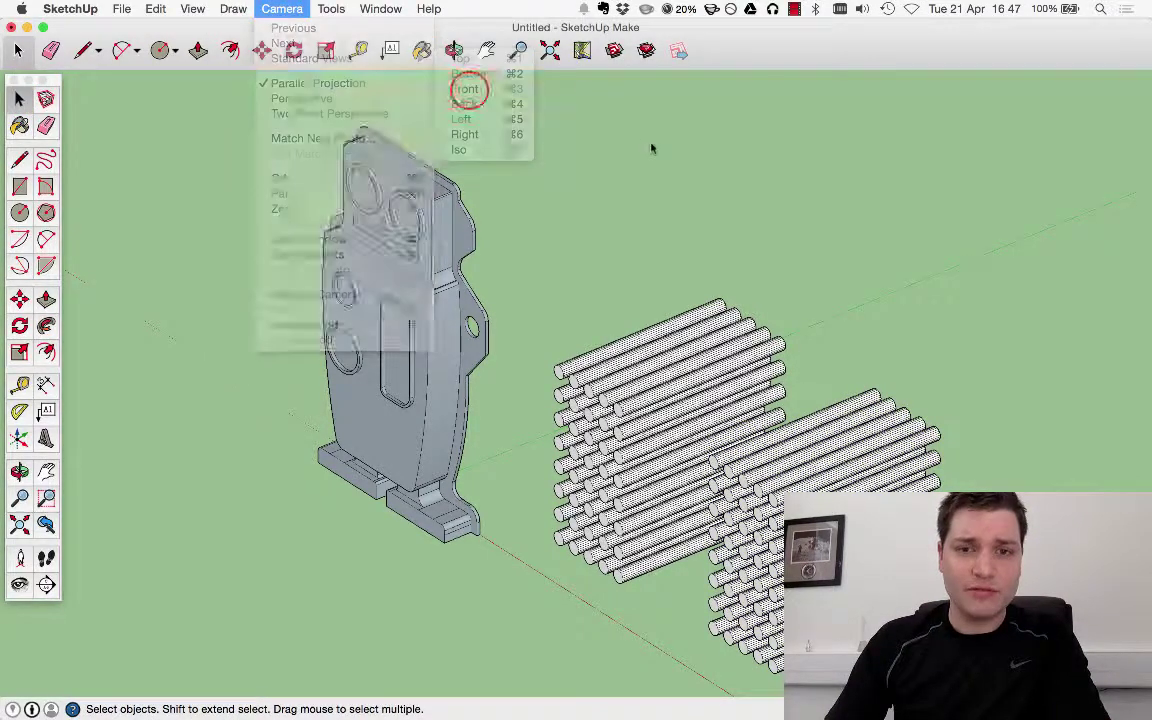
left_click(282, 9)
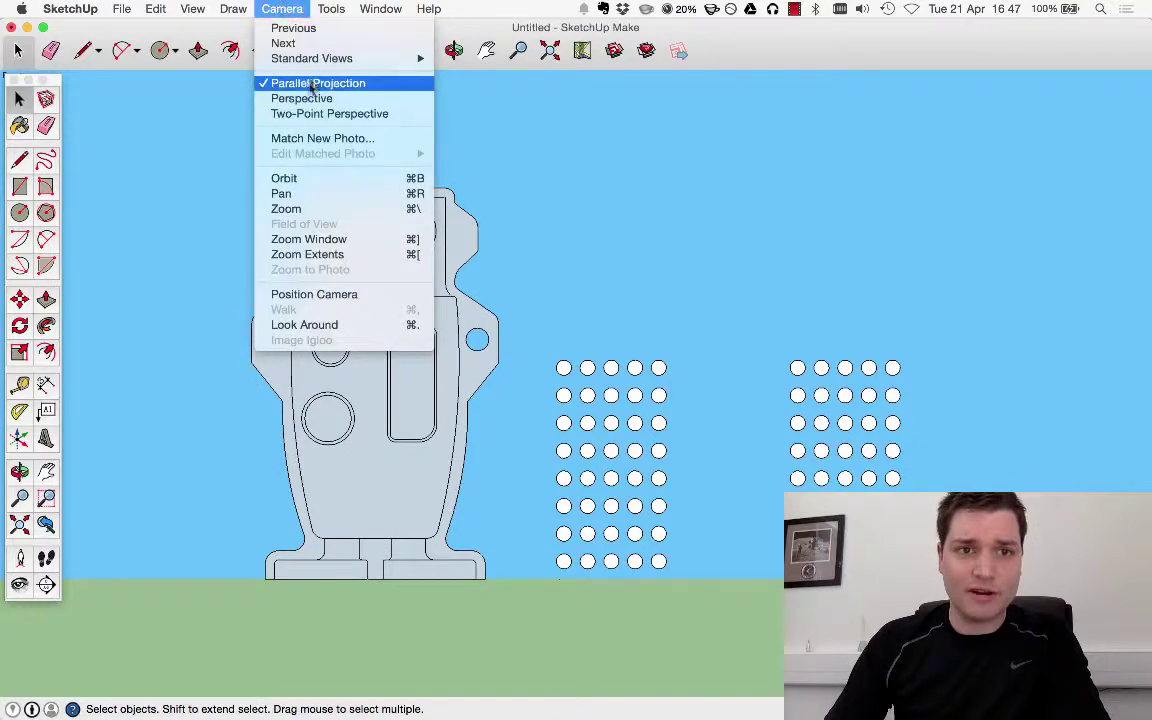
left_click(530, 28)
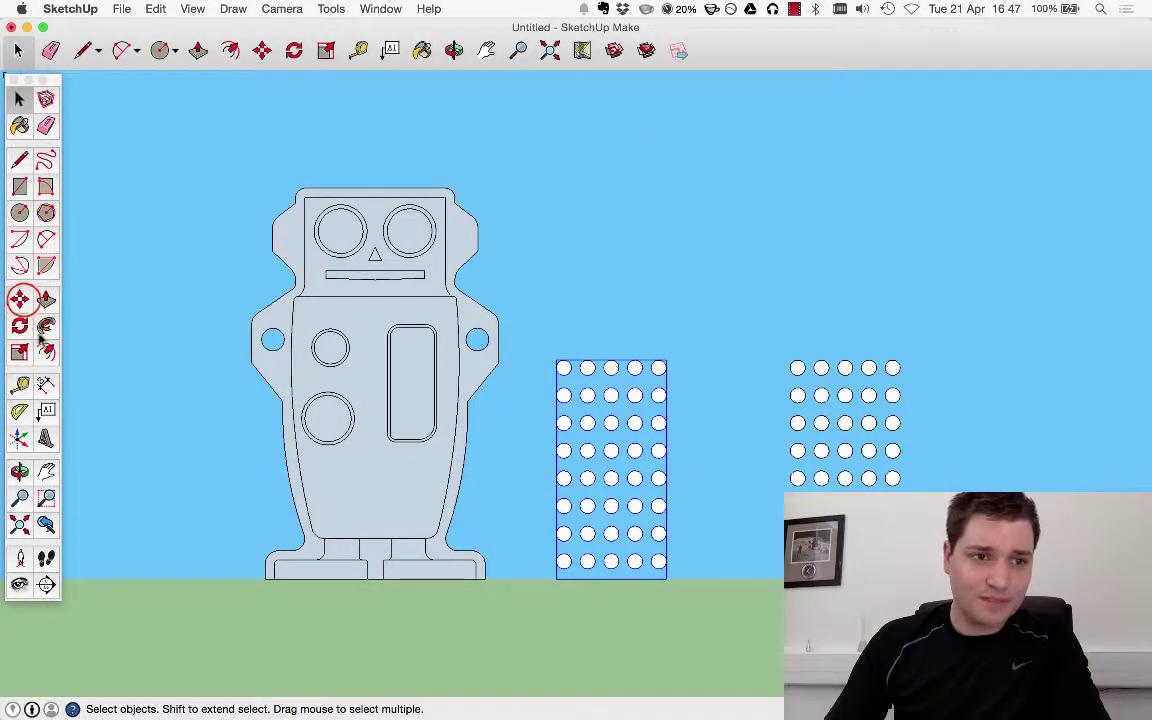
left_click(22, 300)
left_click(566, 395)
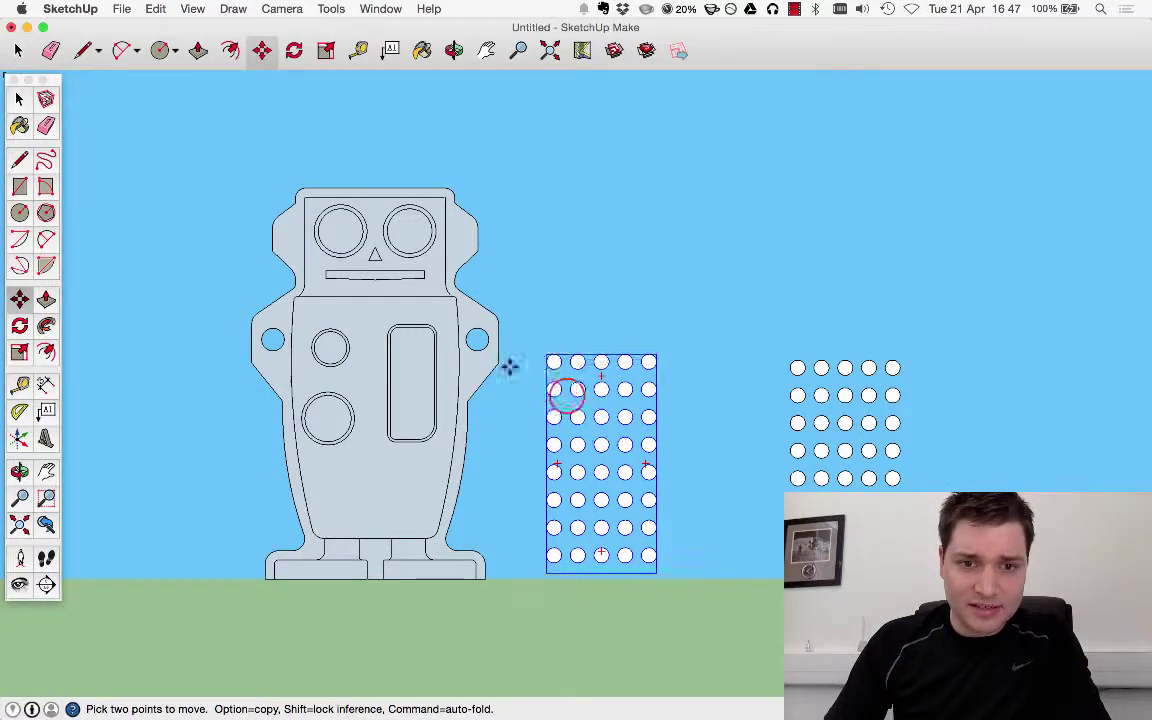
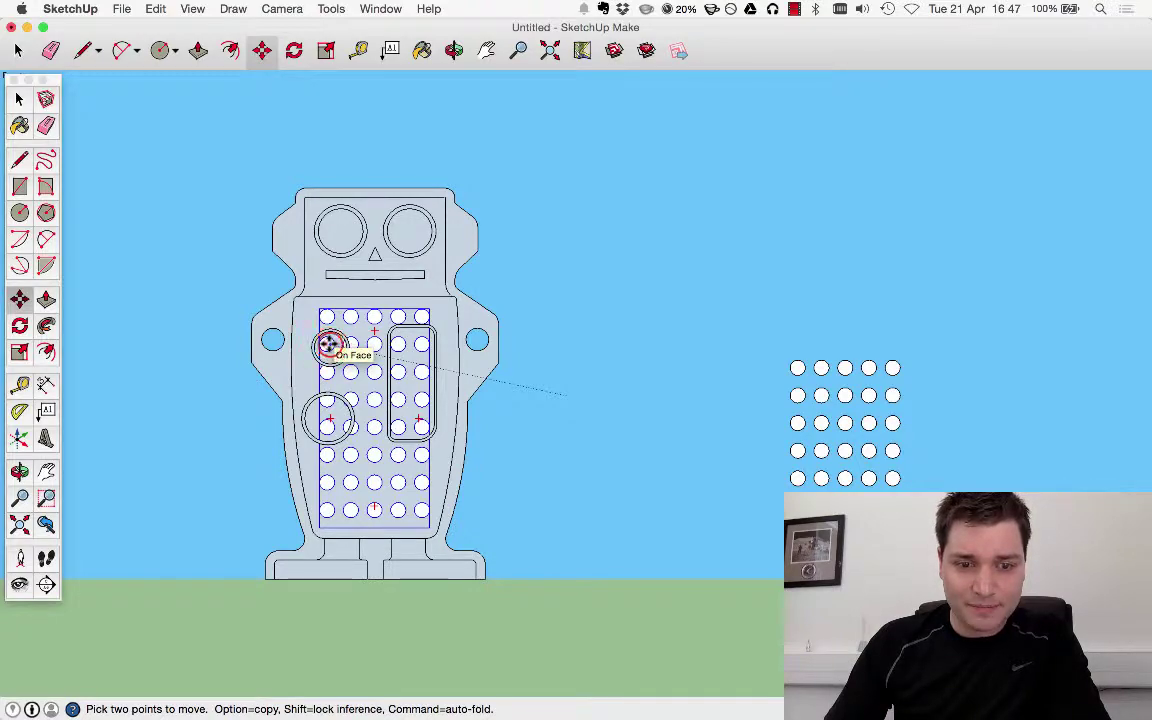
Move the rod group forward through the robot's body so the rods protrude from both front and back.
middle_click_drag(621, 342, 291, 445)
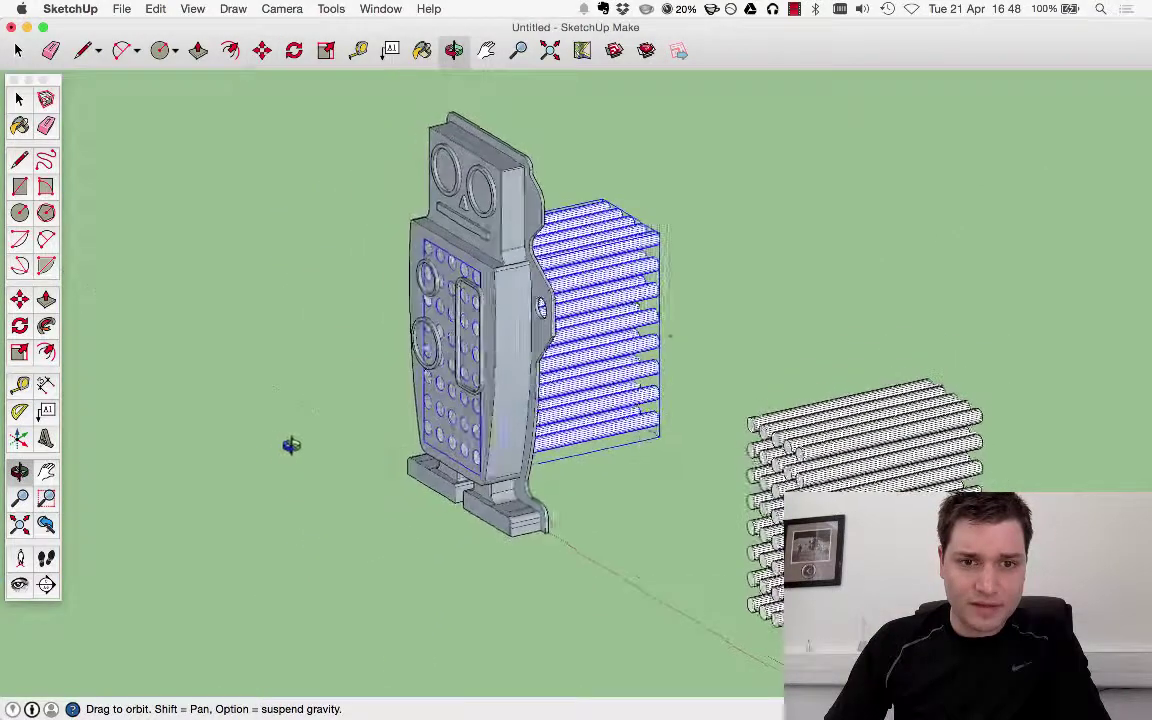
scroll(645, 482, "up", 3)
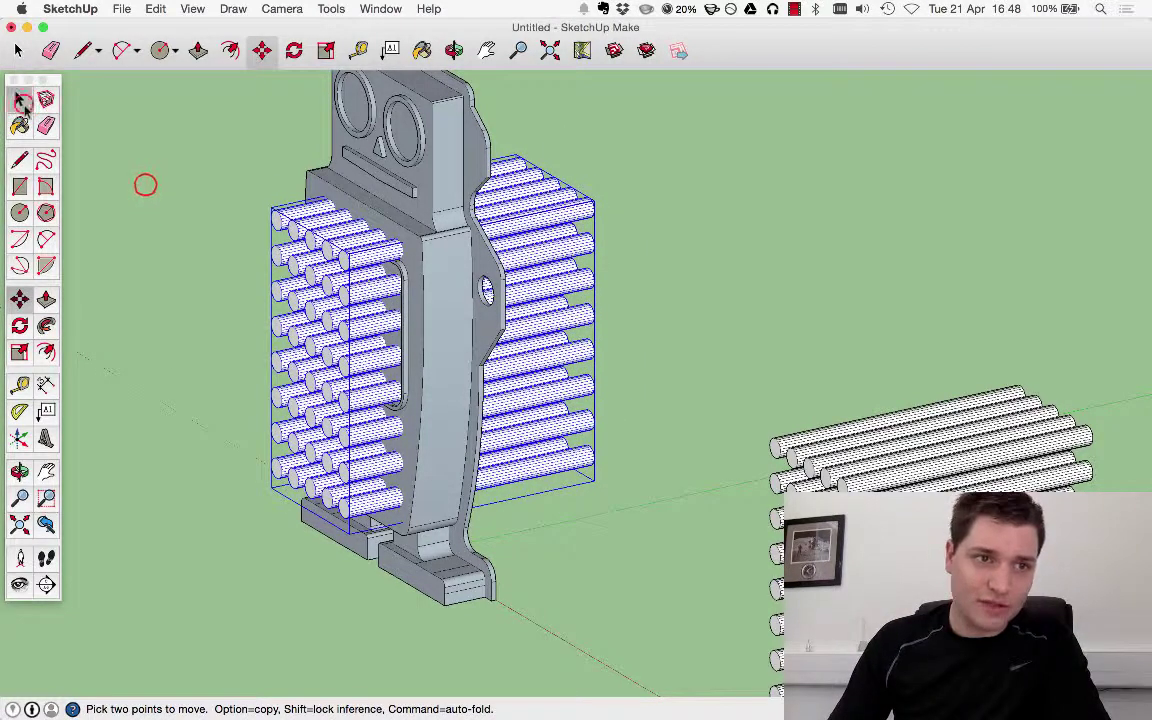
left_click(19, 100)
left_click(243, 308)
Examine from several angles how the rod group passes through the robot's body.
middle_click_drag(415, 456, 881, 358)
middle_click_drag(752, 432, 325, 468)
scroll(489, 434, "down", 5)
key("o")
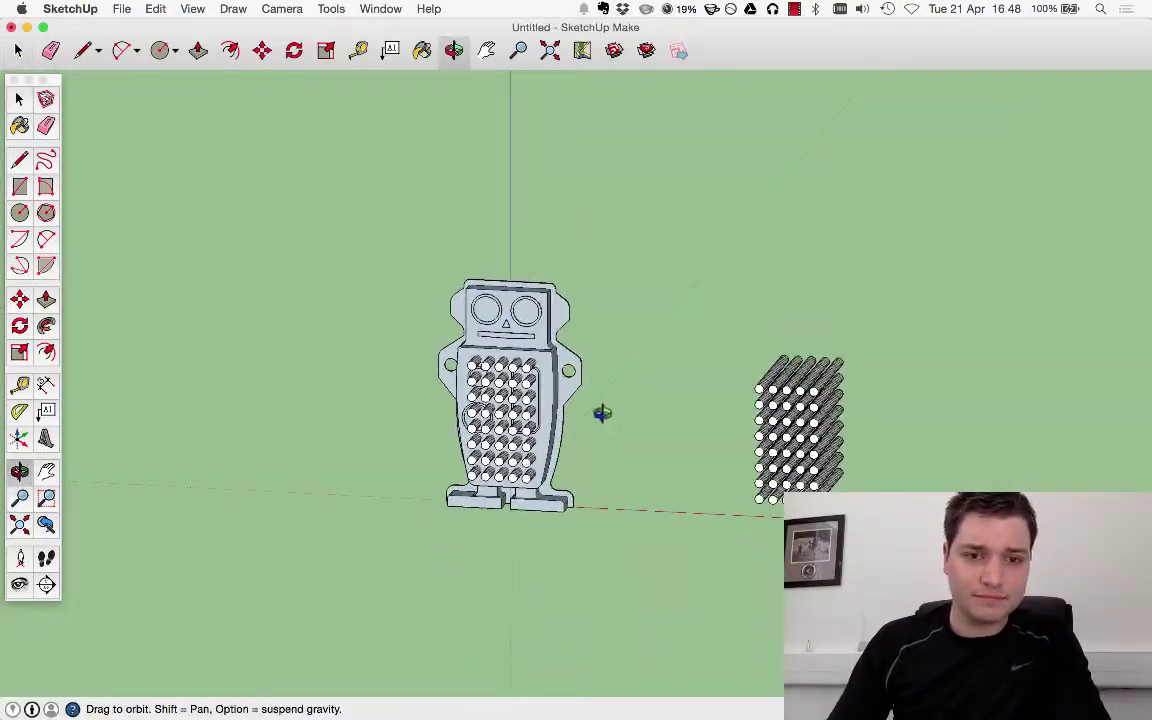
left_click_drag(602, 411, 599, 530)
key("space")
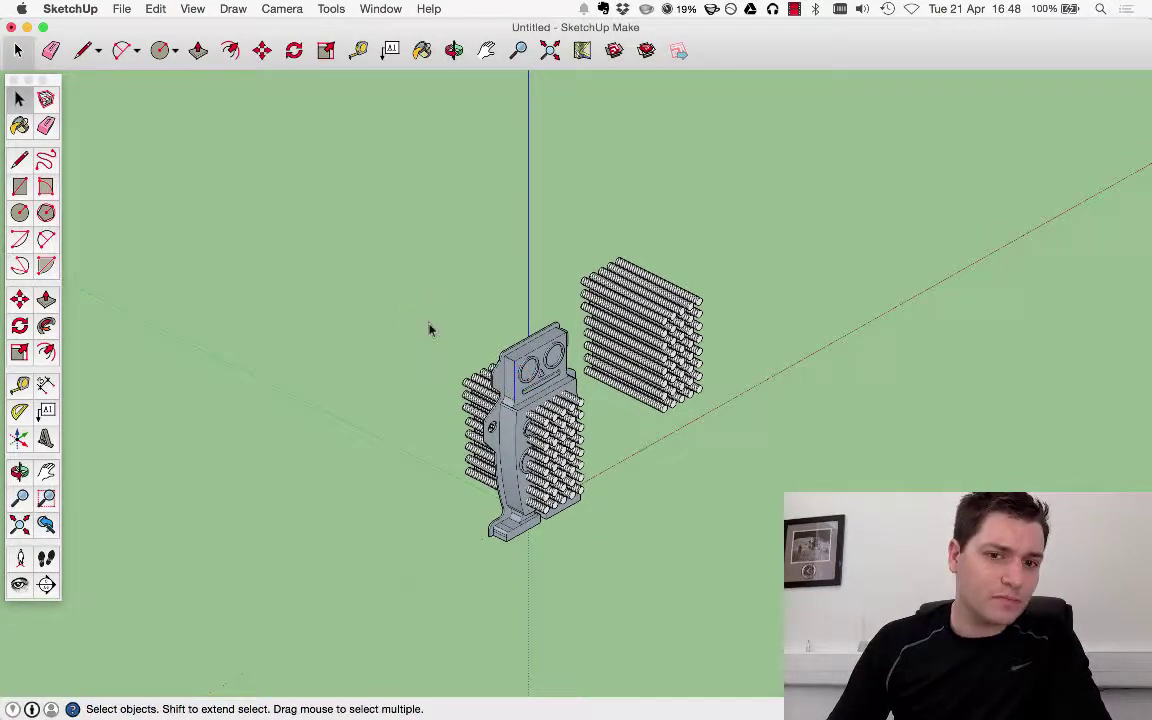
key("o")
left_click_drag(673, 485, 515, 348)
key("space")
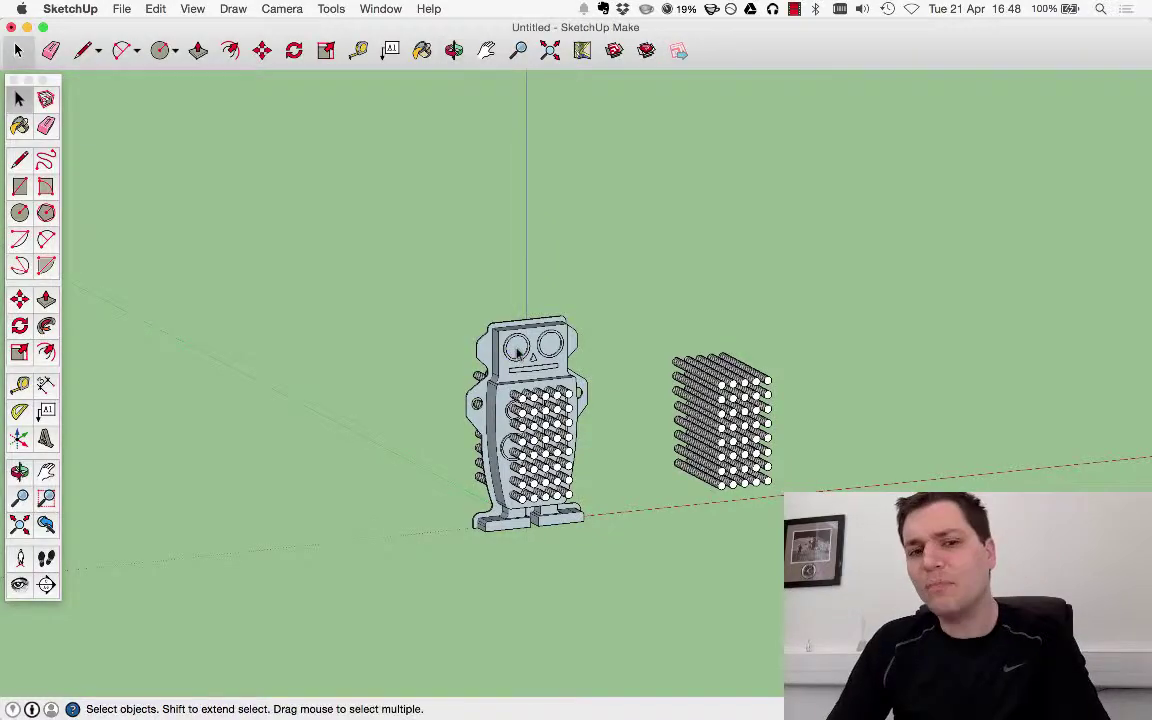
scroll(500, 393, "up", 2)
left_click(340, 236)
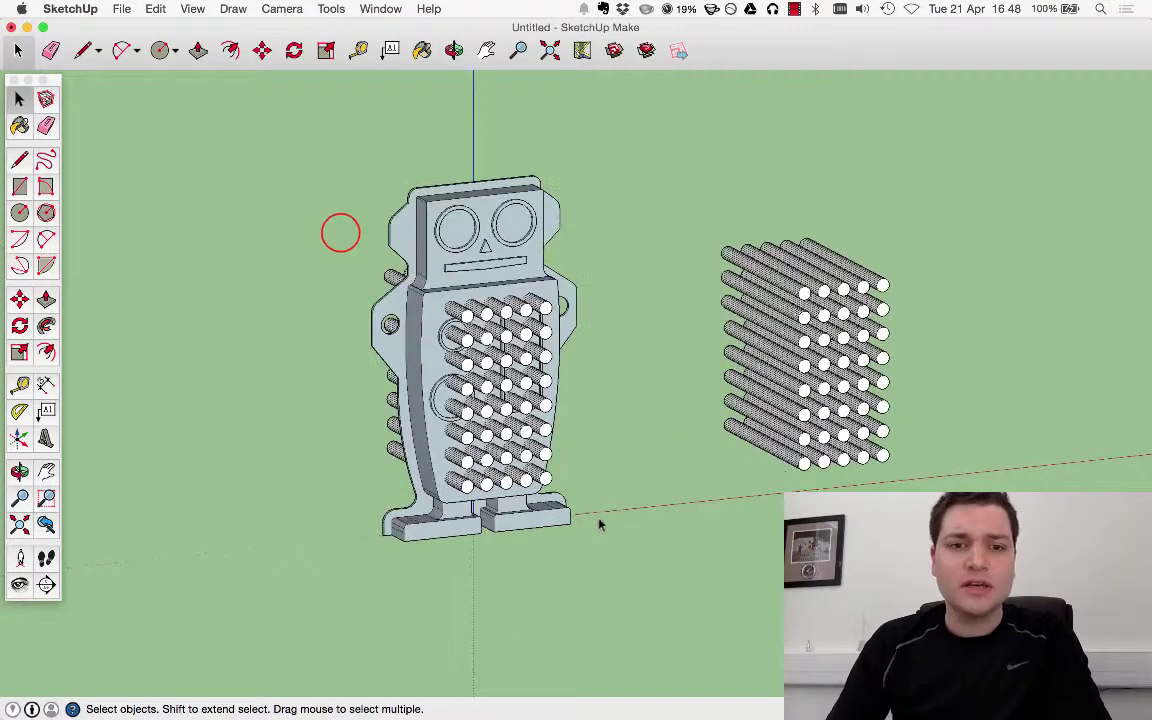
scroll(340, 236, "up", 5)
scroll(594, 399, "down", 5)
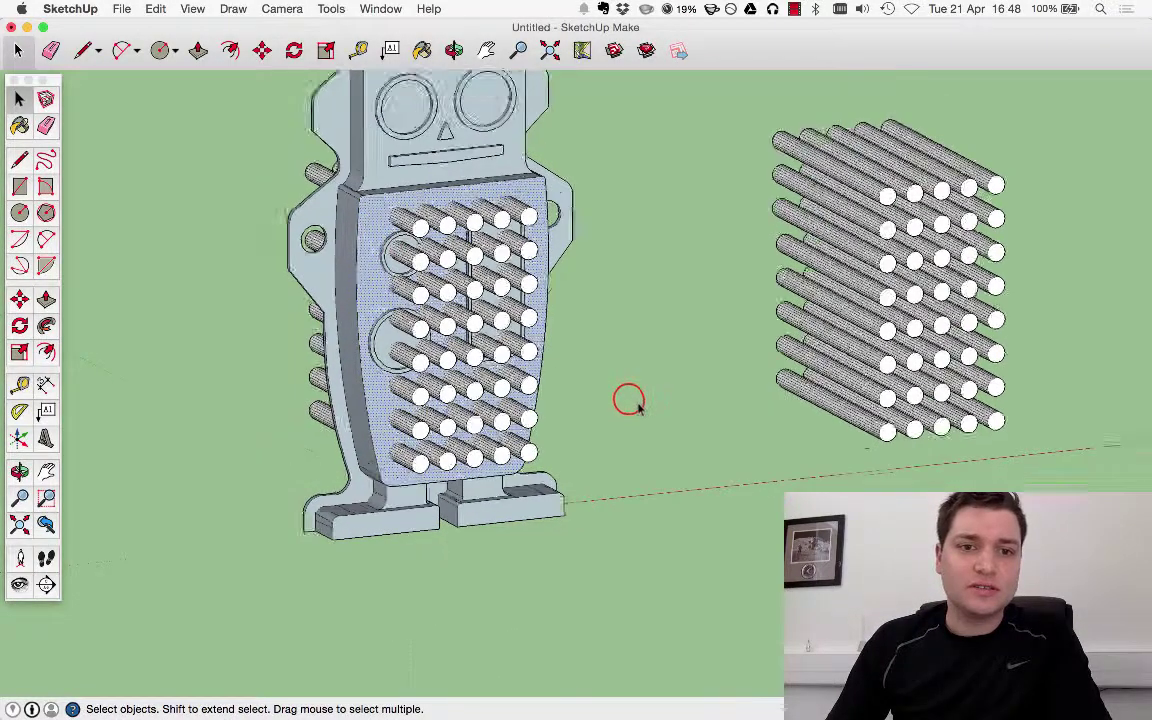
left_click(500, 338)
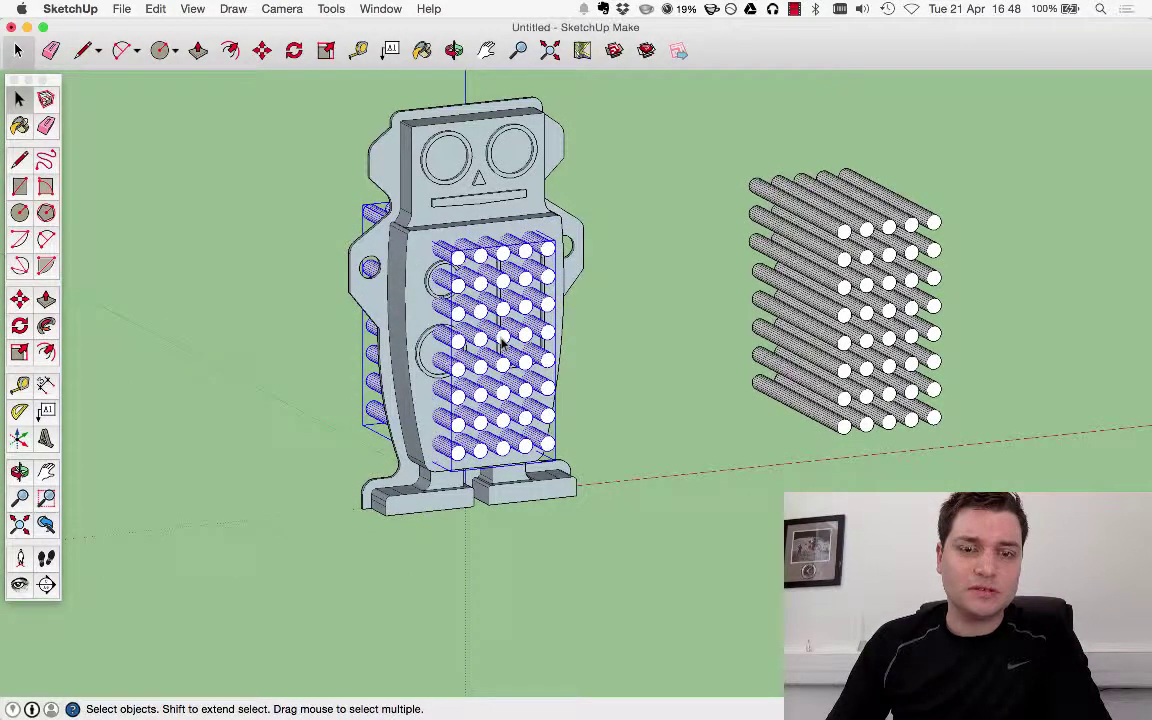
left_click(284, 87)
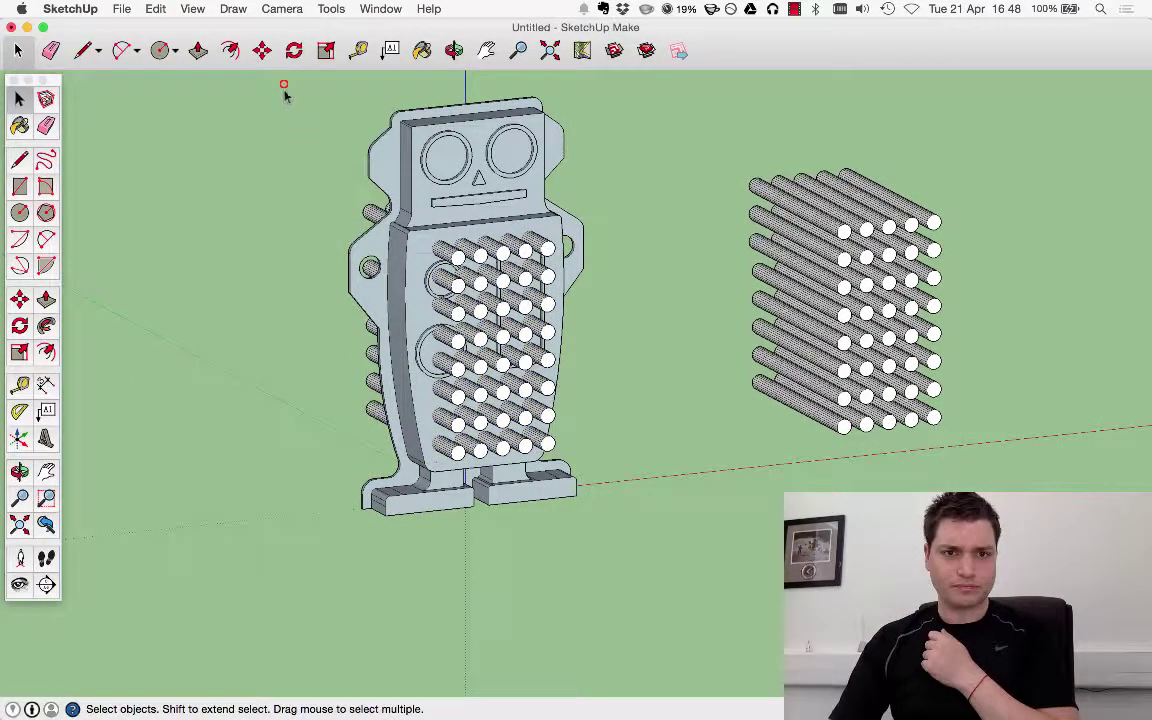
Copy the robot together with its rods and paste a duplicate beside it, on the side away from the spare rods.
left_click_drag(285, 94, 673, 593)
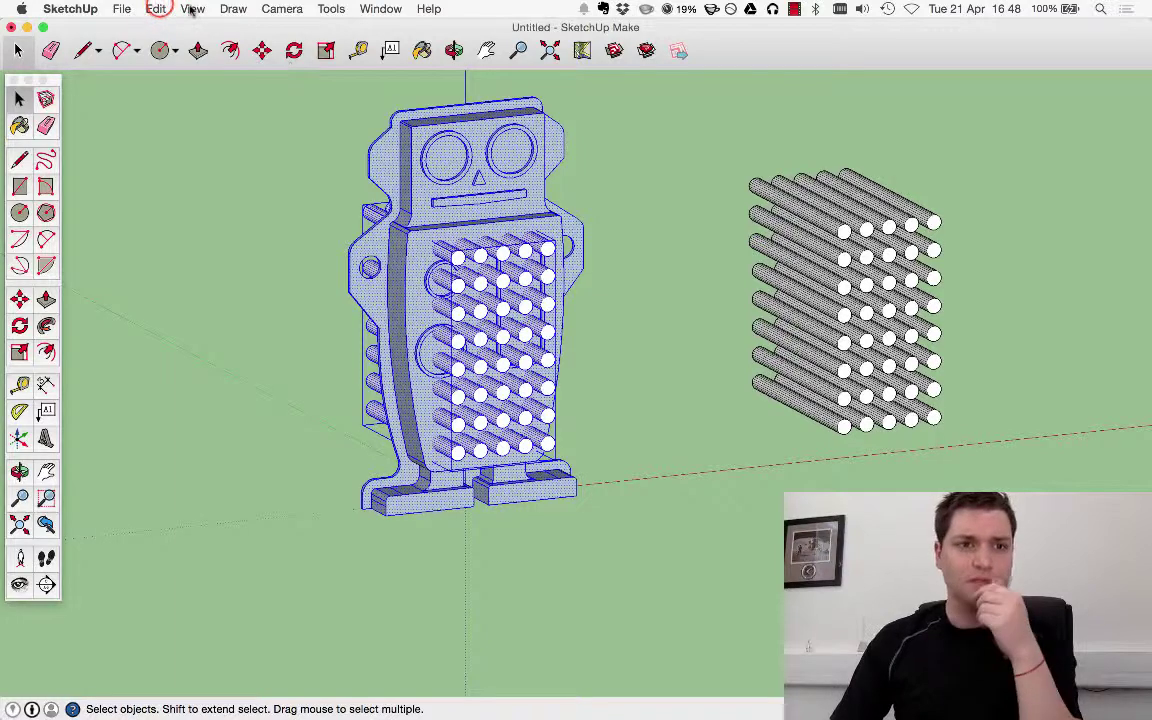
left_click(157, 9)
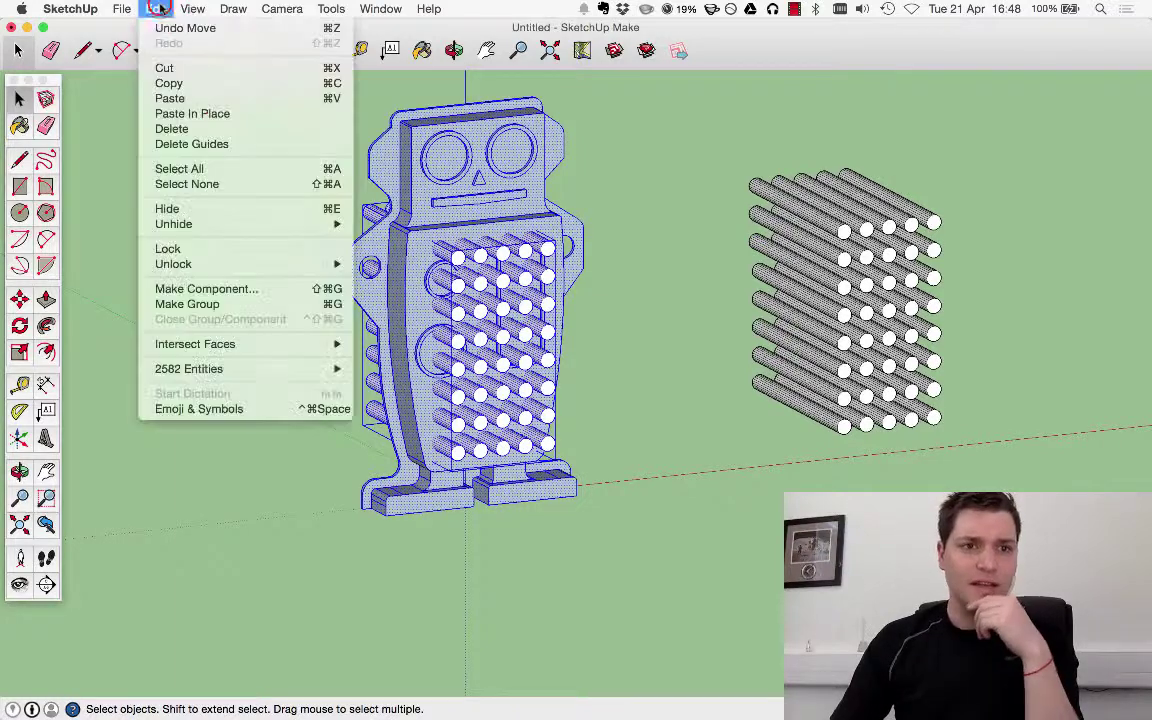
left_click(186, 88)
left_click(157, 9)
left_click(193, 102)
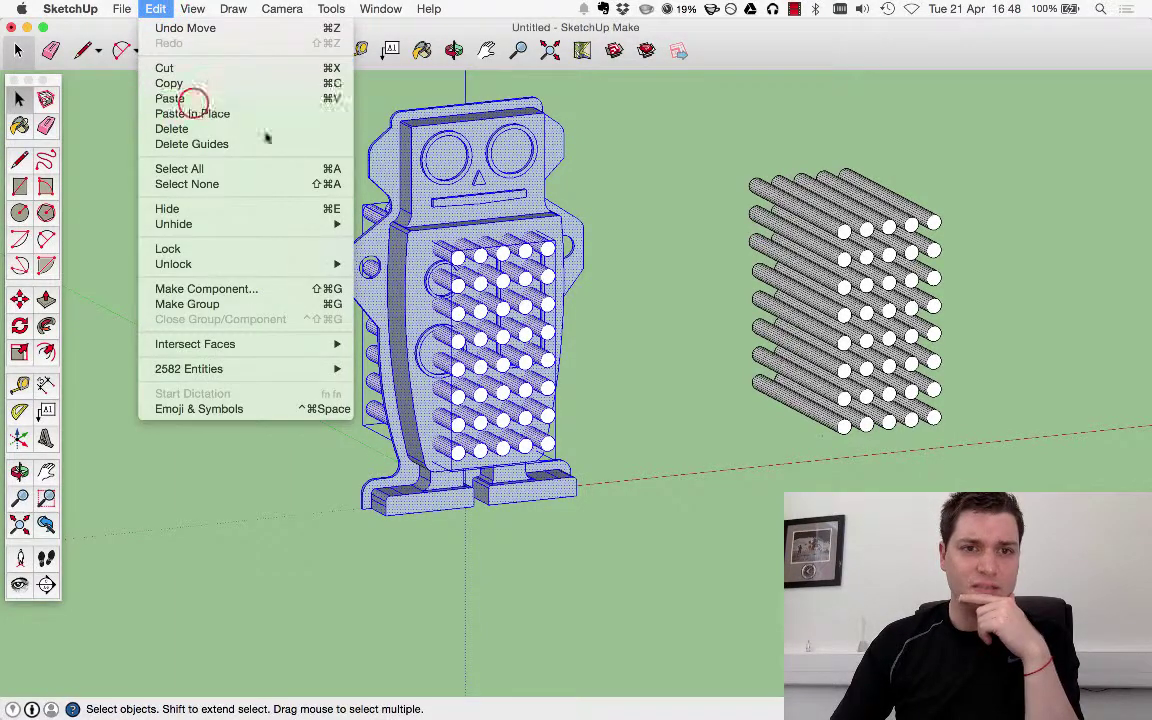
scroll(355, 260, "down", 5)
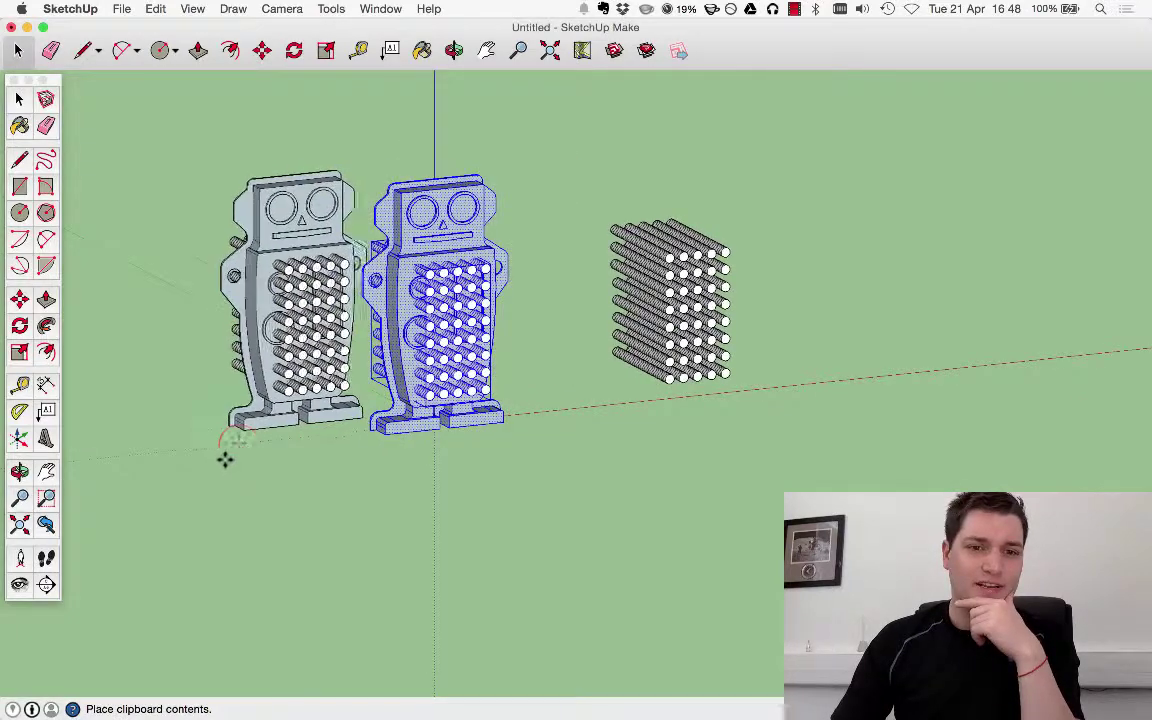
left_click(198, 470)
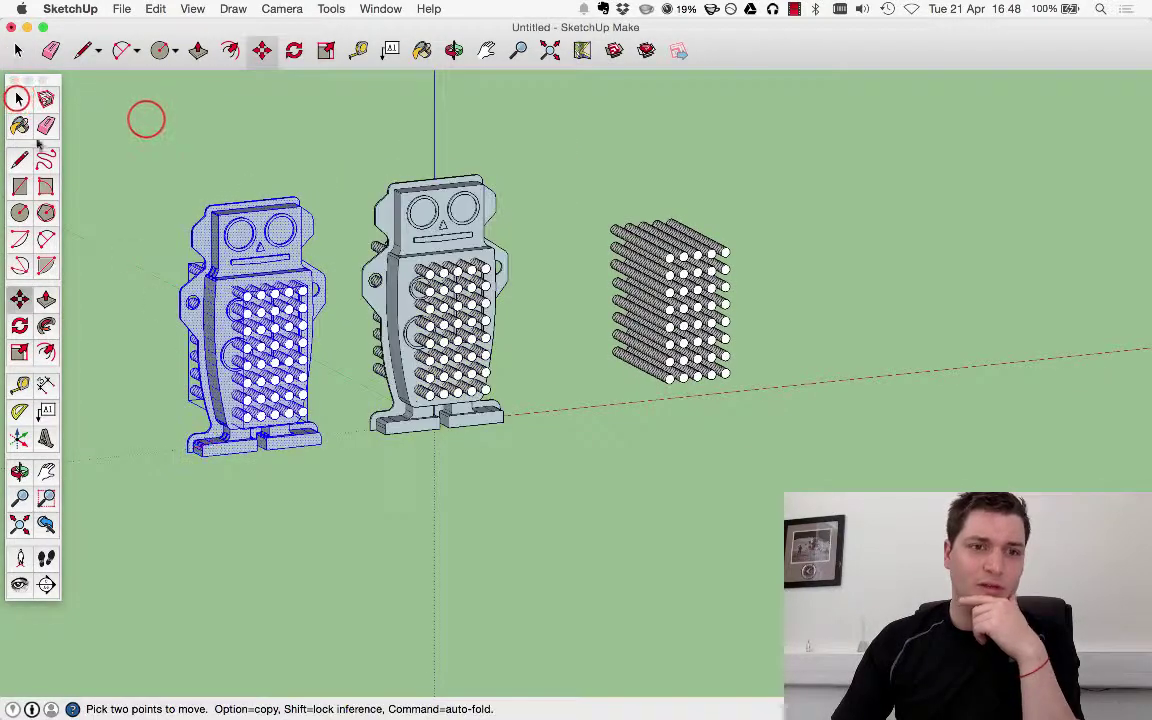
left_click(18, 98)
left_click(146, 119)
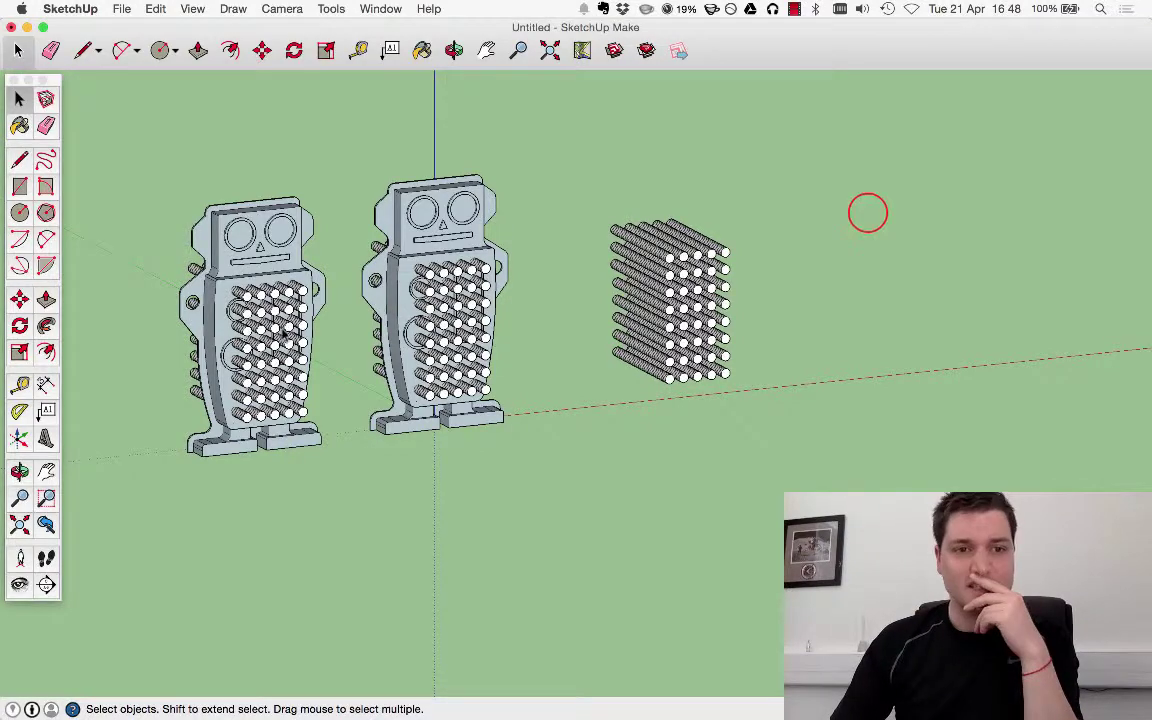
Delete the spare rod group standing apart from the two robots.
scroll(284, 334, "up", 3)
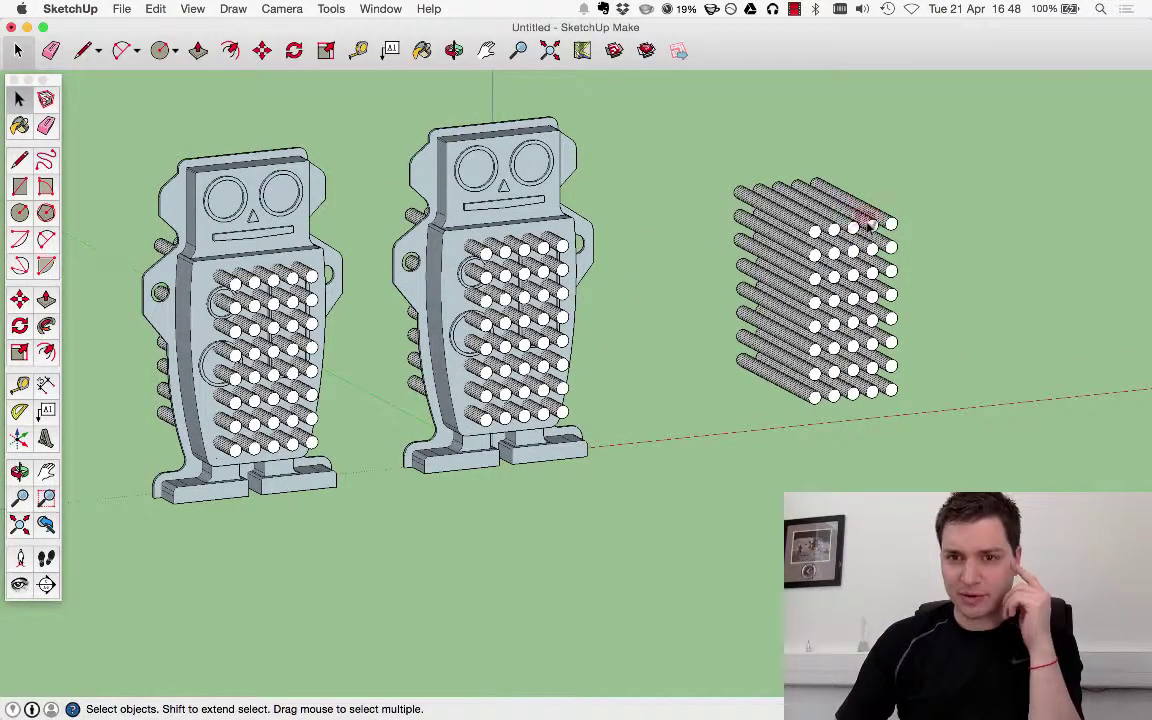
left_click(867, 226)
key("BackSpace")
scroll(880, 390, "down", 5)
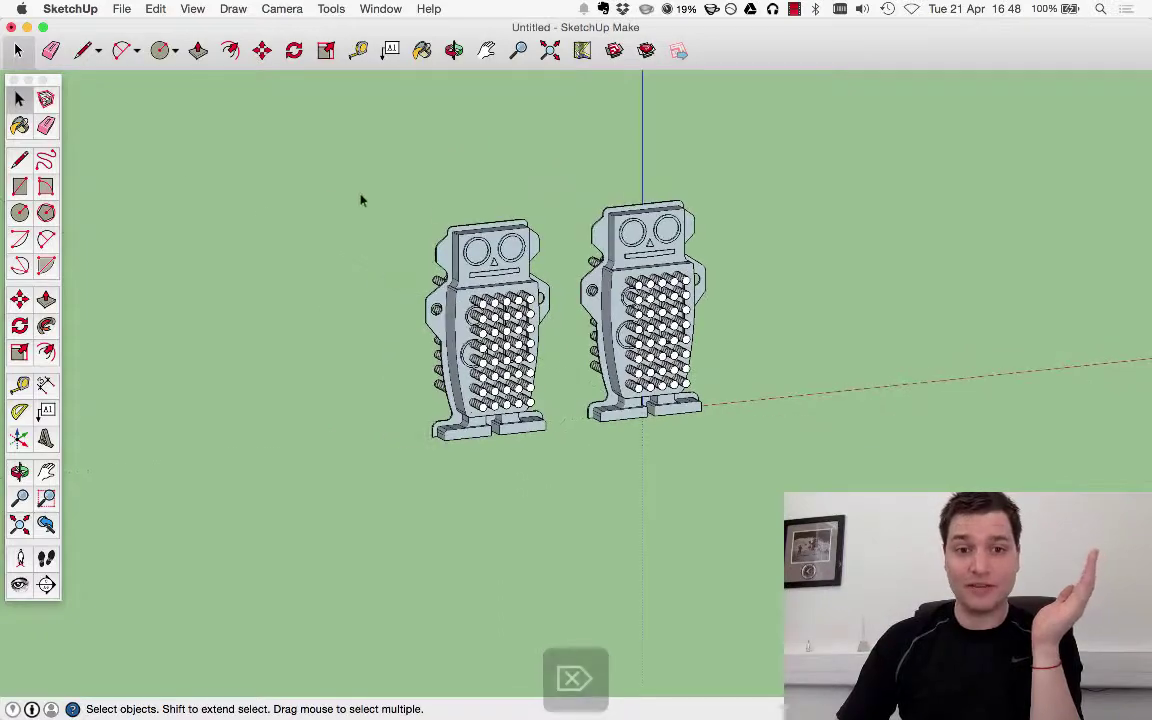
Push or pull the eyes, nose and mouth of the duplicate robot flush with its face.
scroll(458, 216, "up", 8)
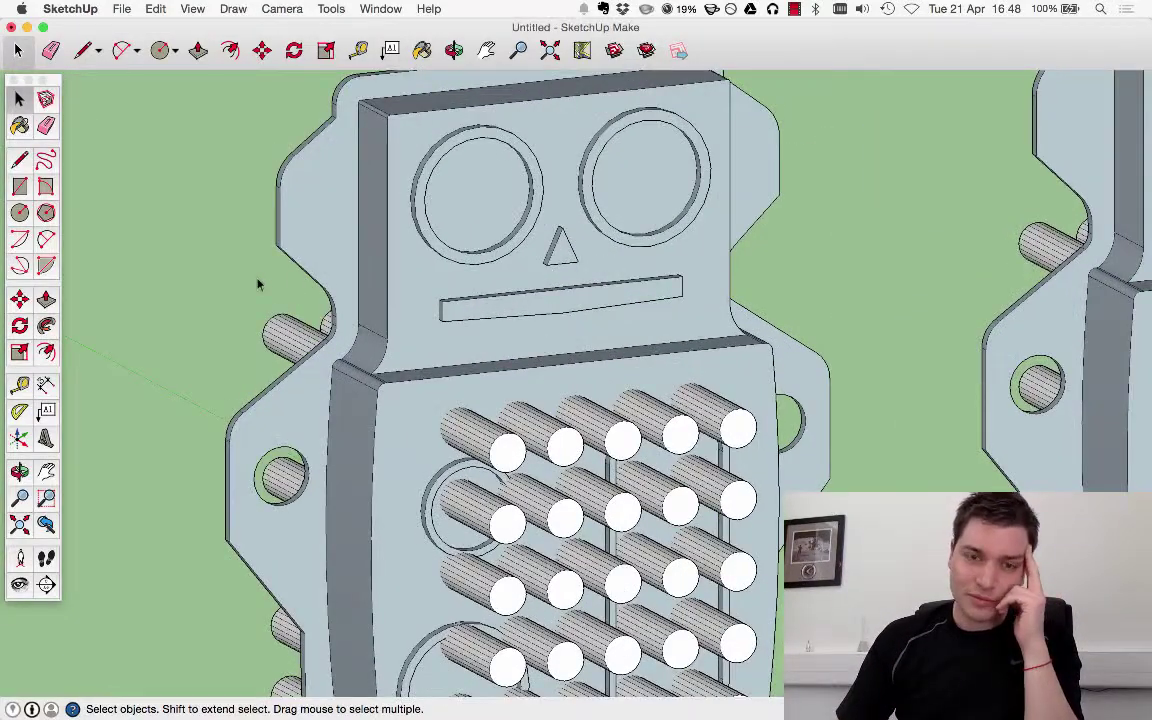
scroll(250, 283, "down", 2)
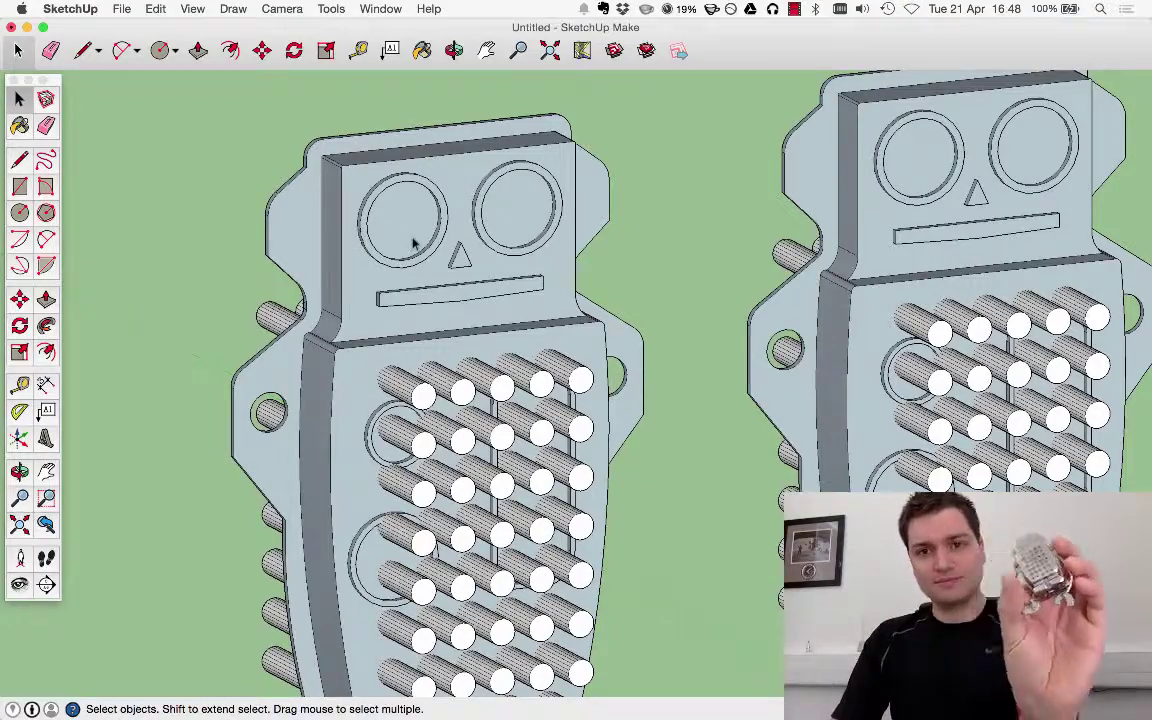
scroll(460, 244, "down", 3)
middle_click_drag(517, 244, 411, 295)
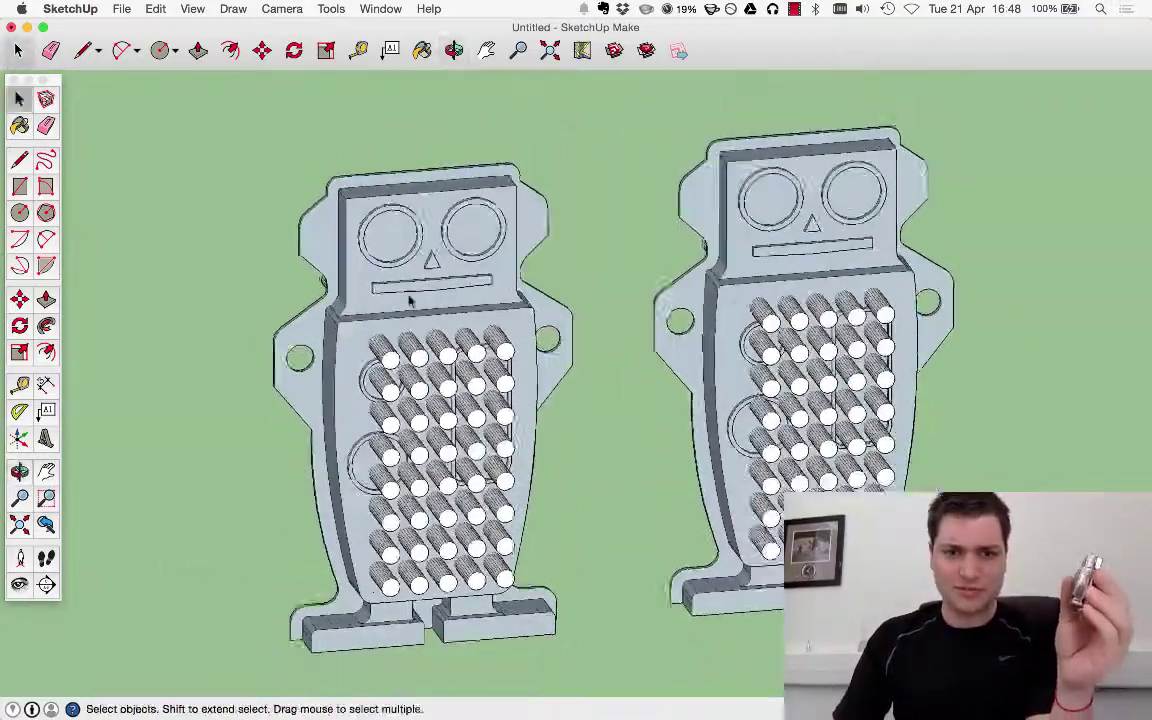
scroll(393, 288, "up", 10)
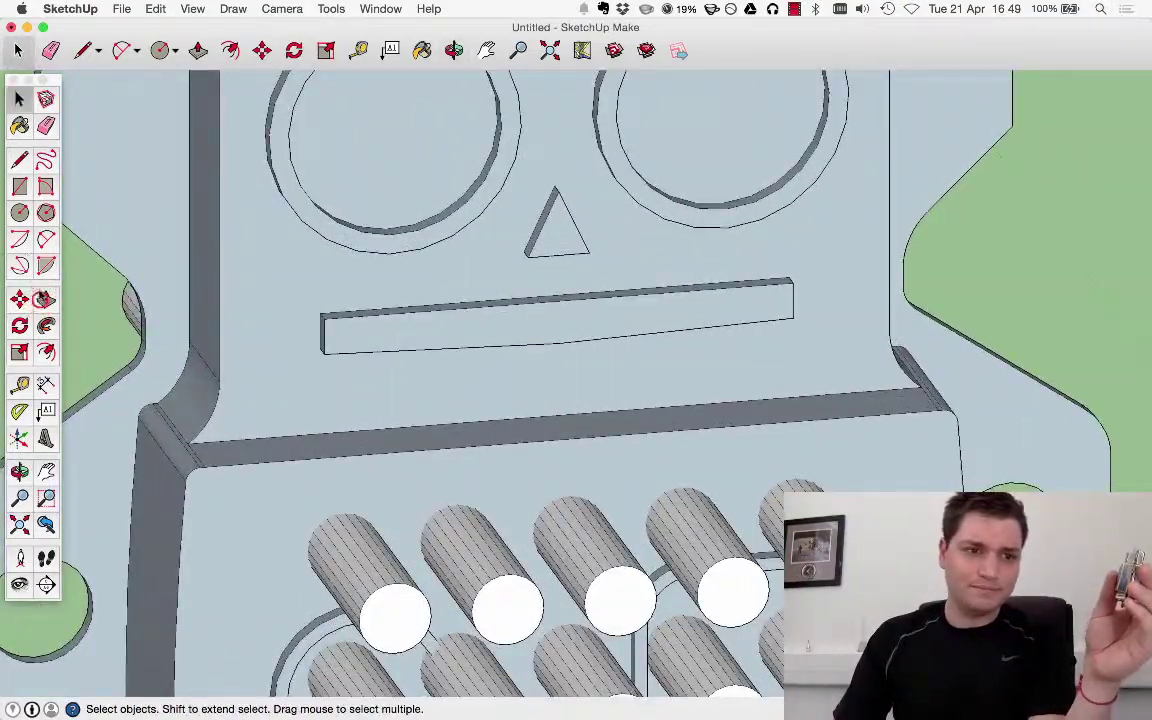
left_click(45, 298)
left_click(253, 186)
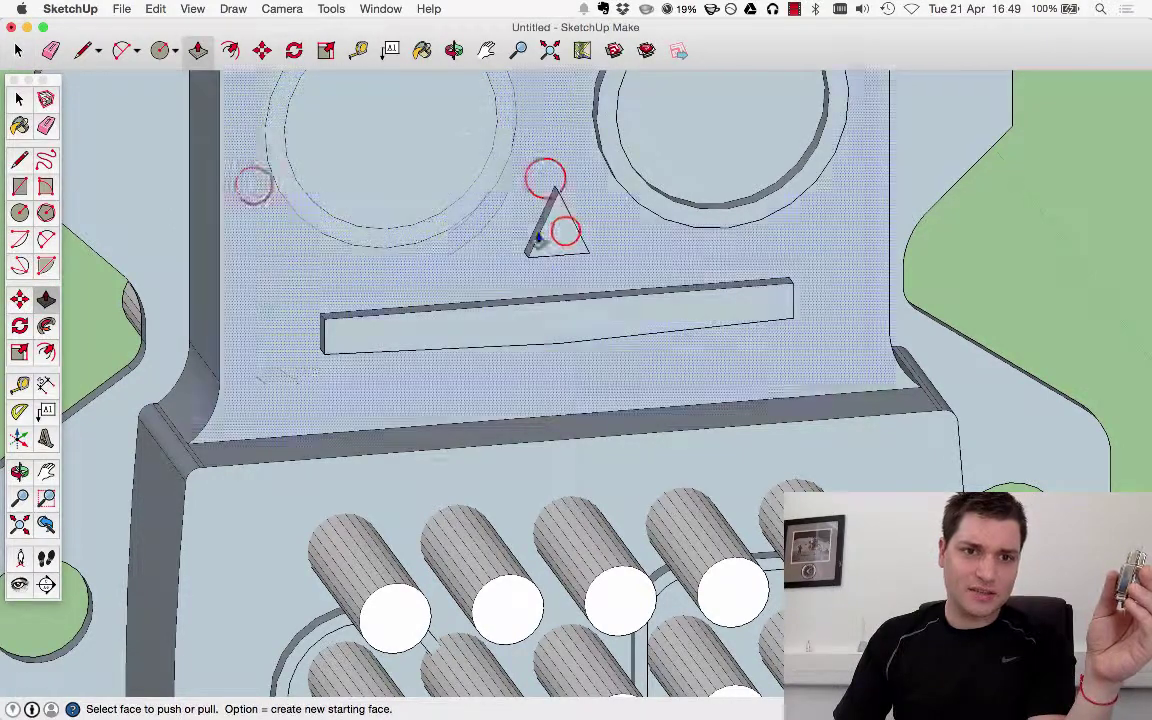
left_click(565, 231)
left_click(545, 179)
left_click(531, 298)
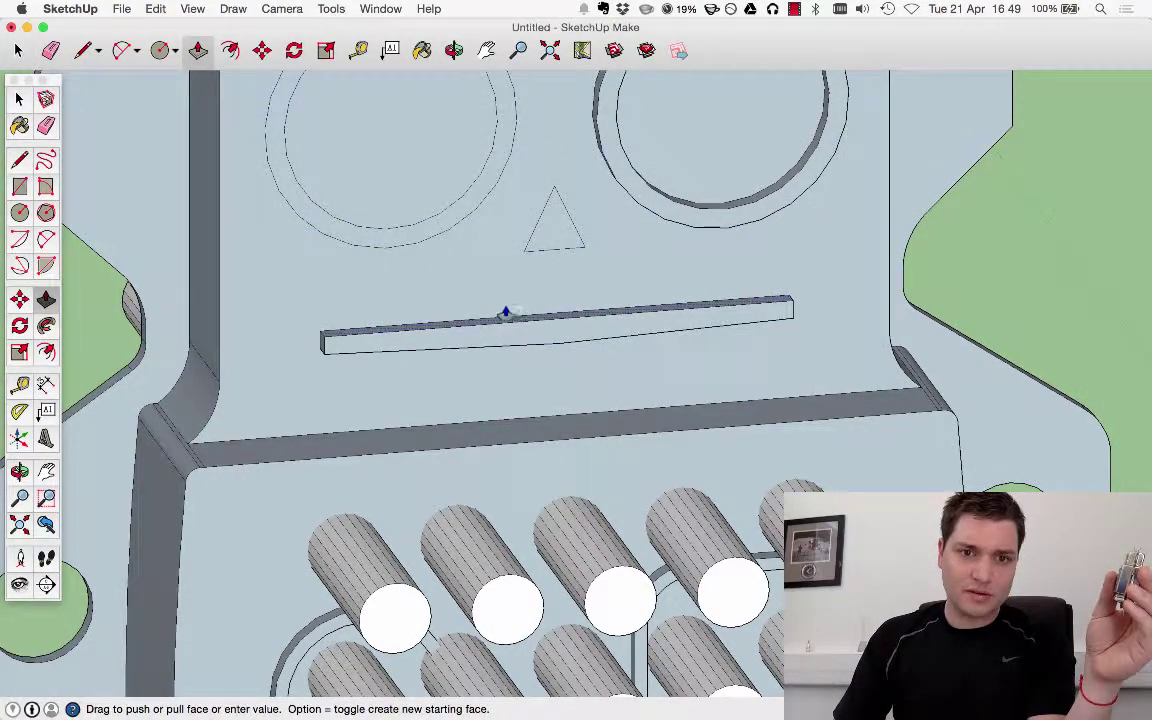
key("super+z")
double_click(474, 317)
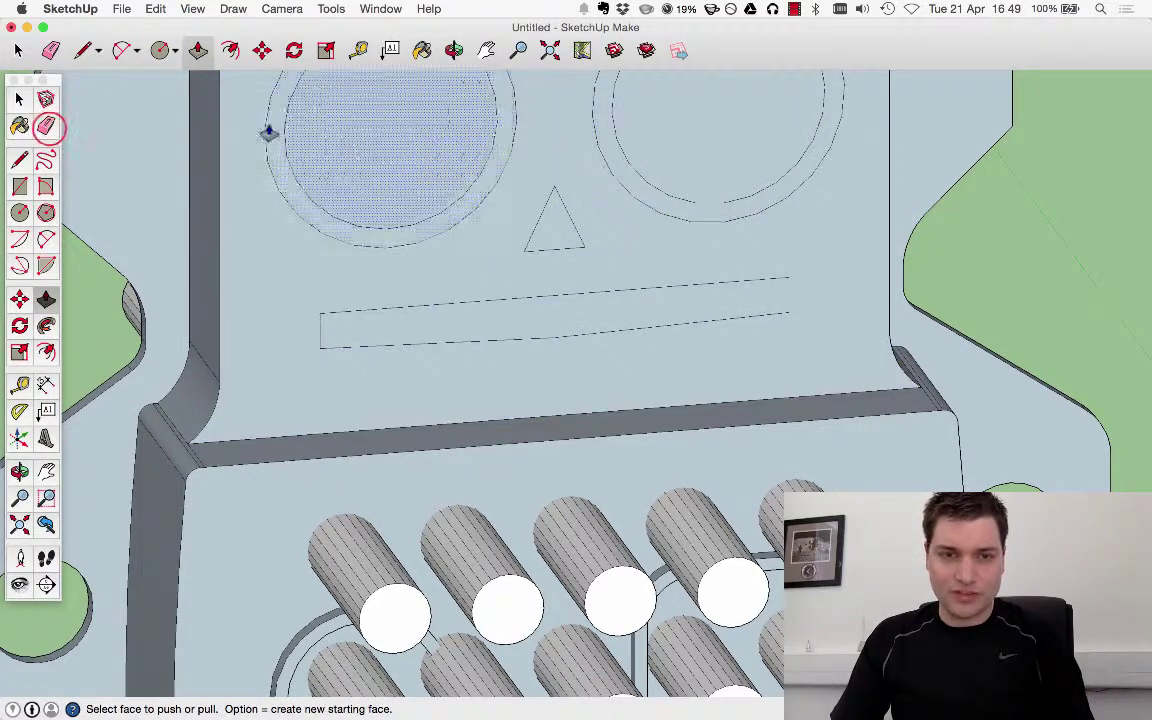
Erase the leftover eye, nose and mouth outlines from the duplicate robot's face.
key("e")
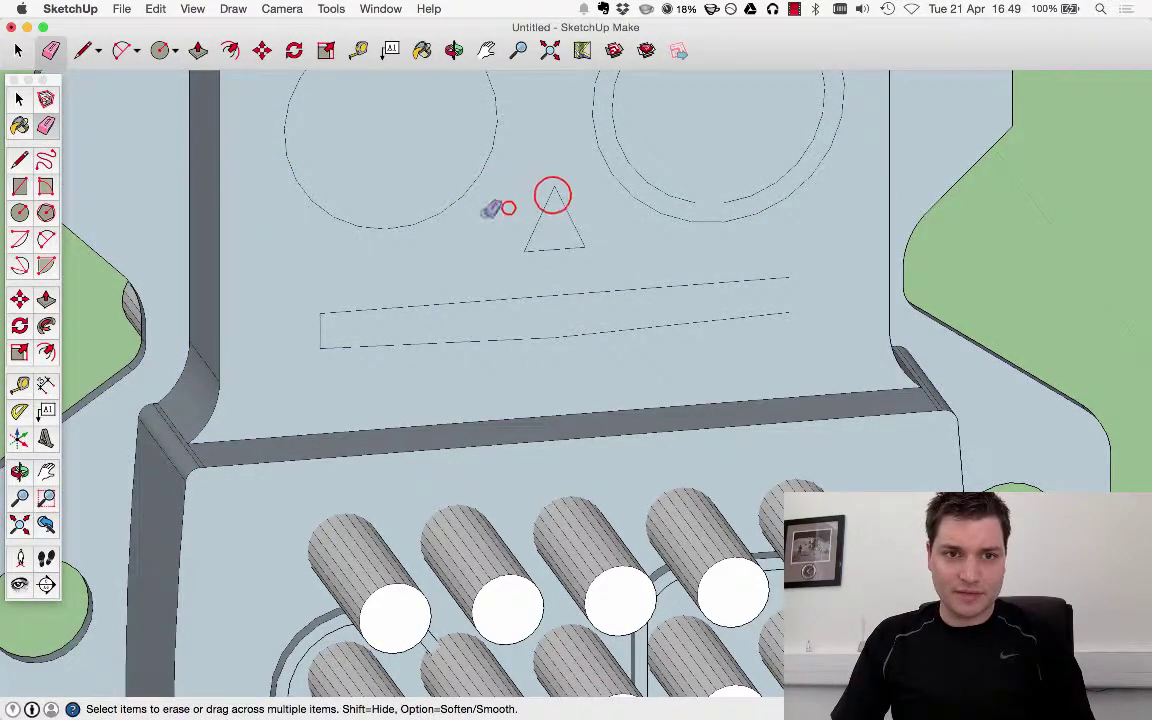
left_click(455, 183)
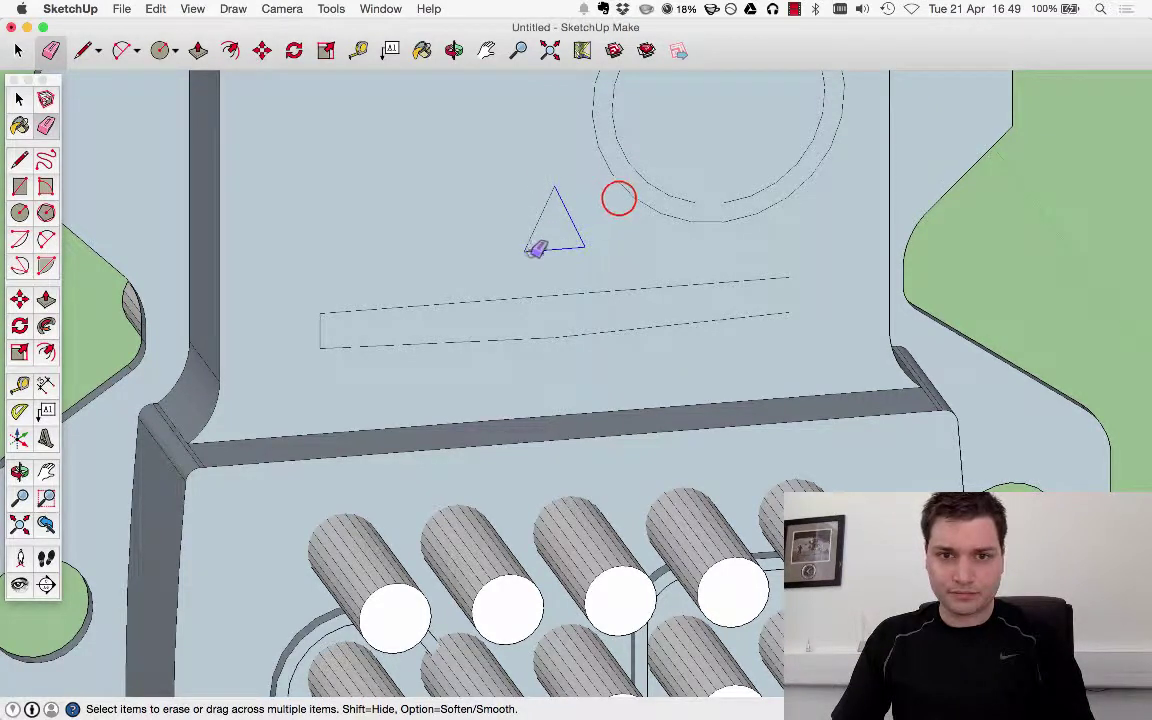
left_click(540, 248)
left_click(639, 186)
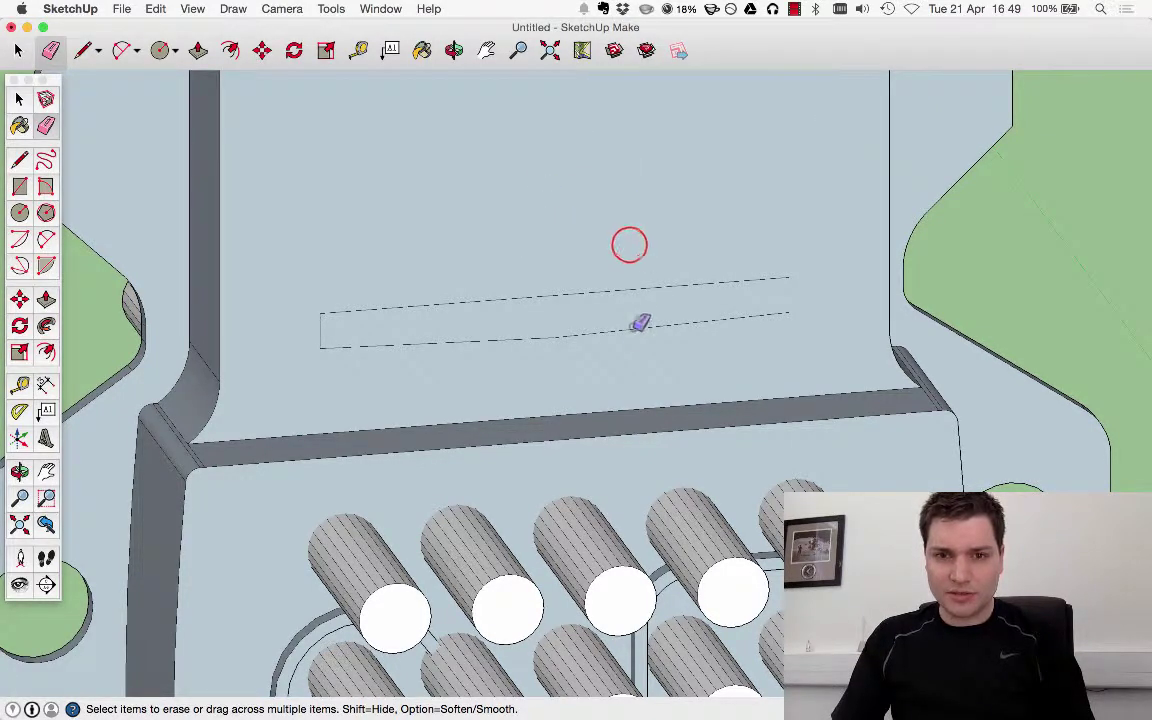
mouse_move(506, 320)
left_mouse_down()
mouse_move(319, 321)
mouse_move(790, 280)
left_mouse_up()
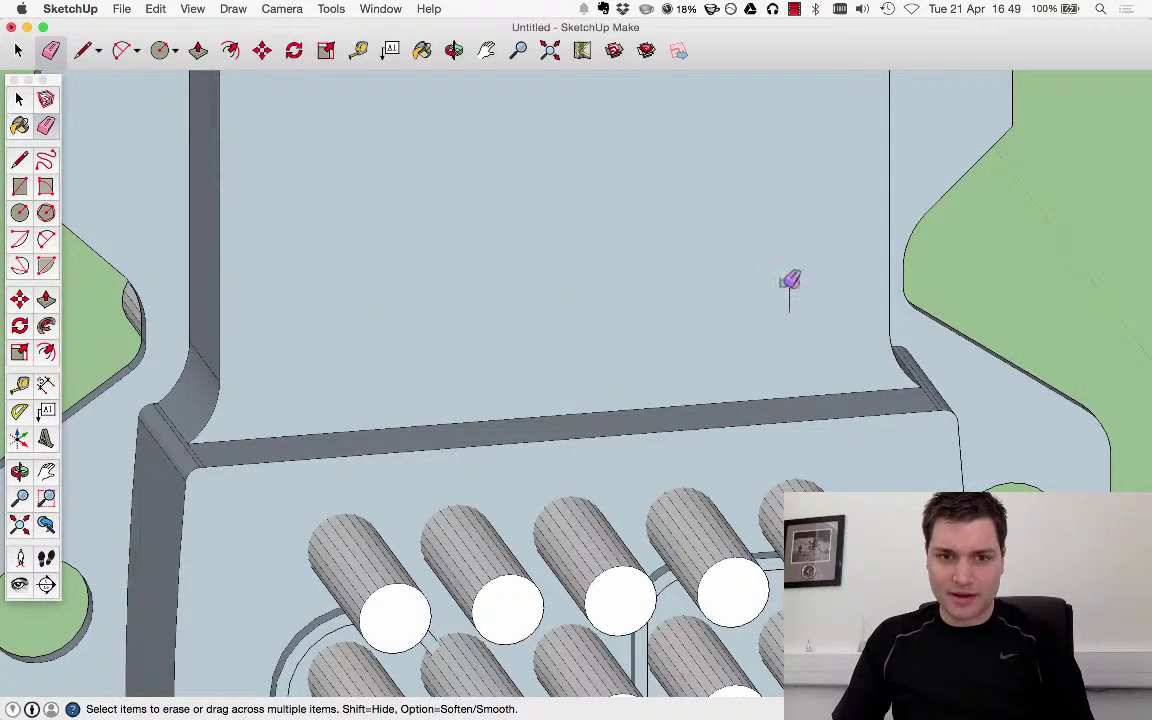
Push or pull the two circular rims and the rounded rectangular rim flush with the duplicate robot's chest.
scroll(751, 285, "down", 10)
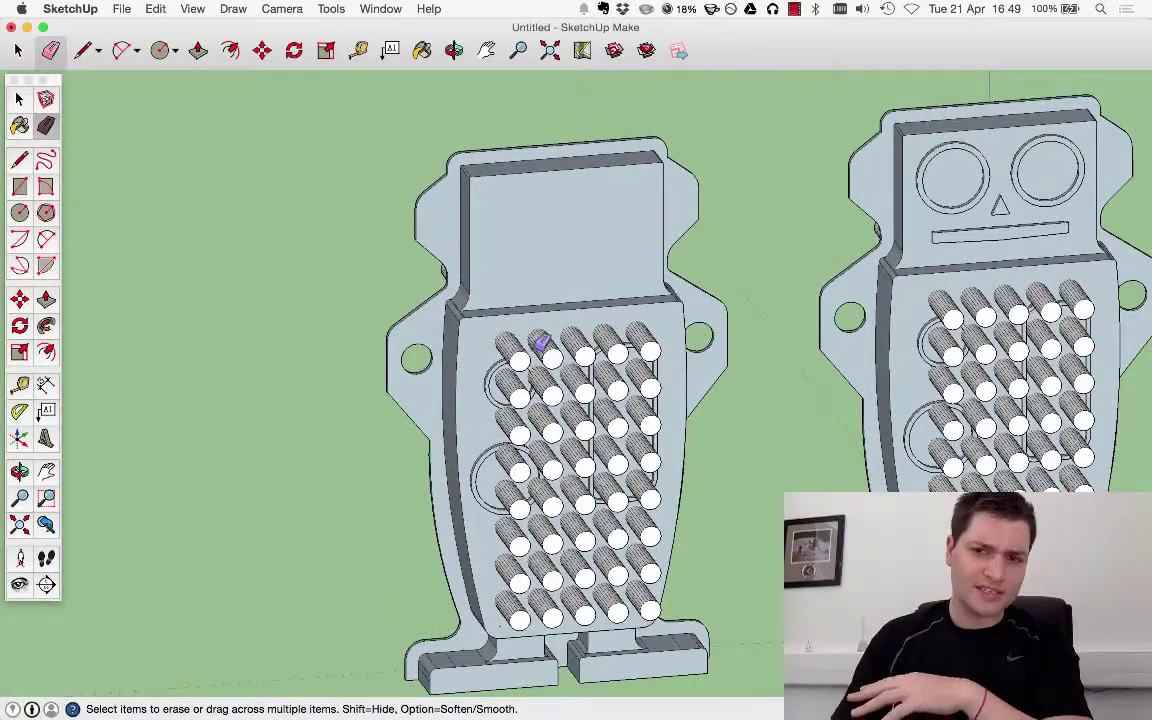
scroll(540, 345, "down", 3)
scroll(540, 378, "up", 10)
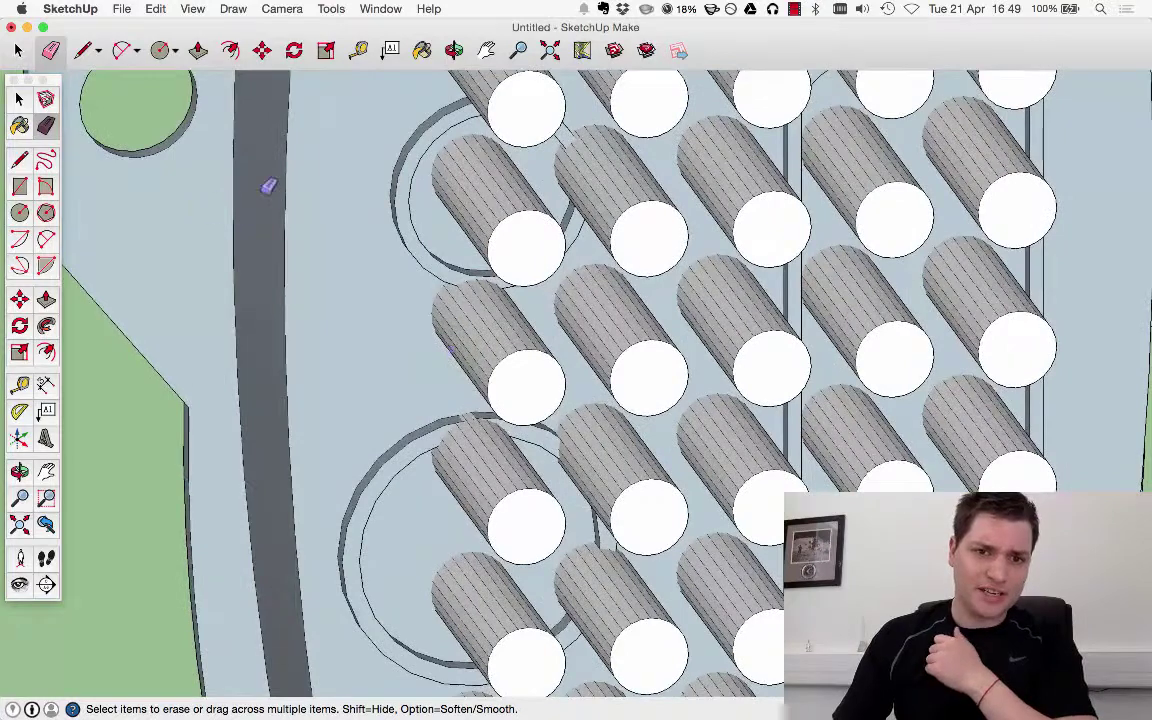
key("space")
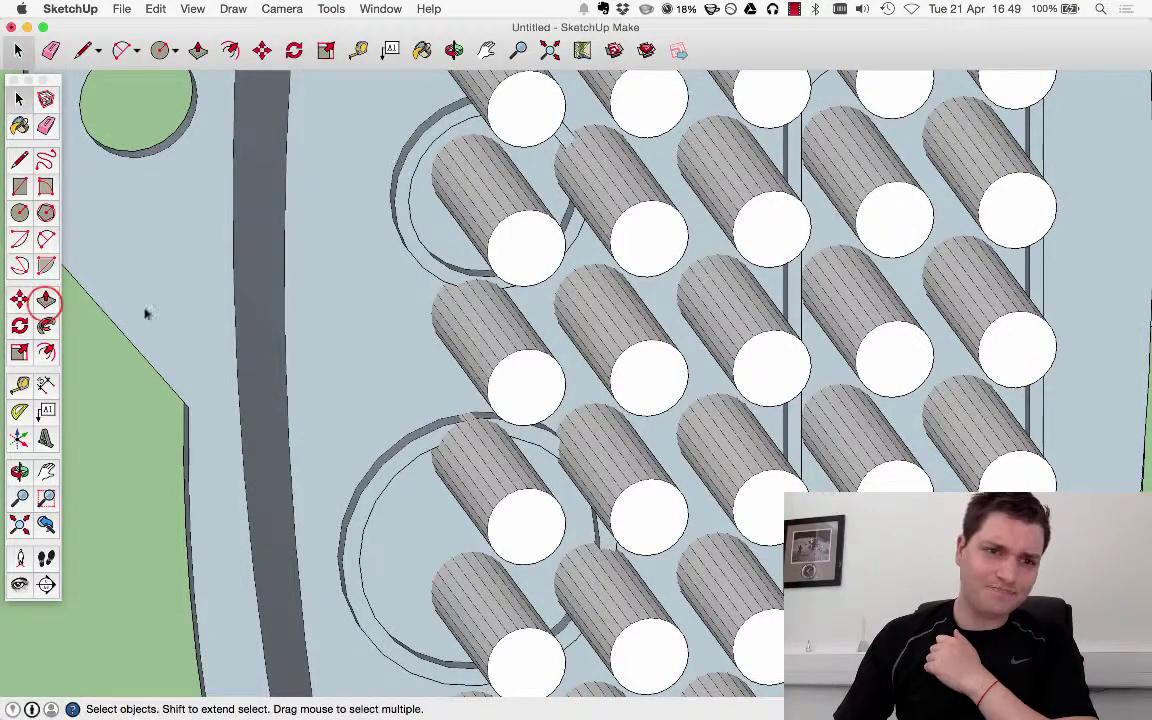
left_click(45, 302)
left_click(401, 206)
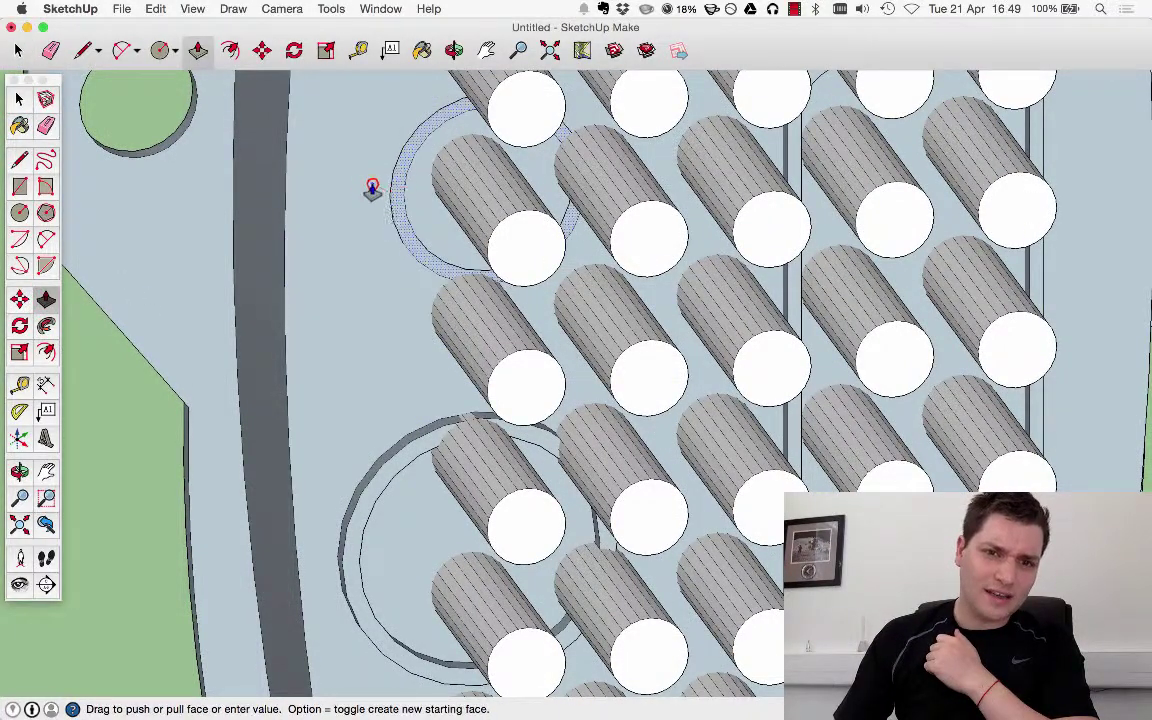
left_click(373, 187)
left_click(405, 449)
left_click(373, 386)
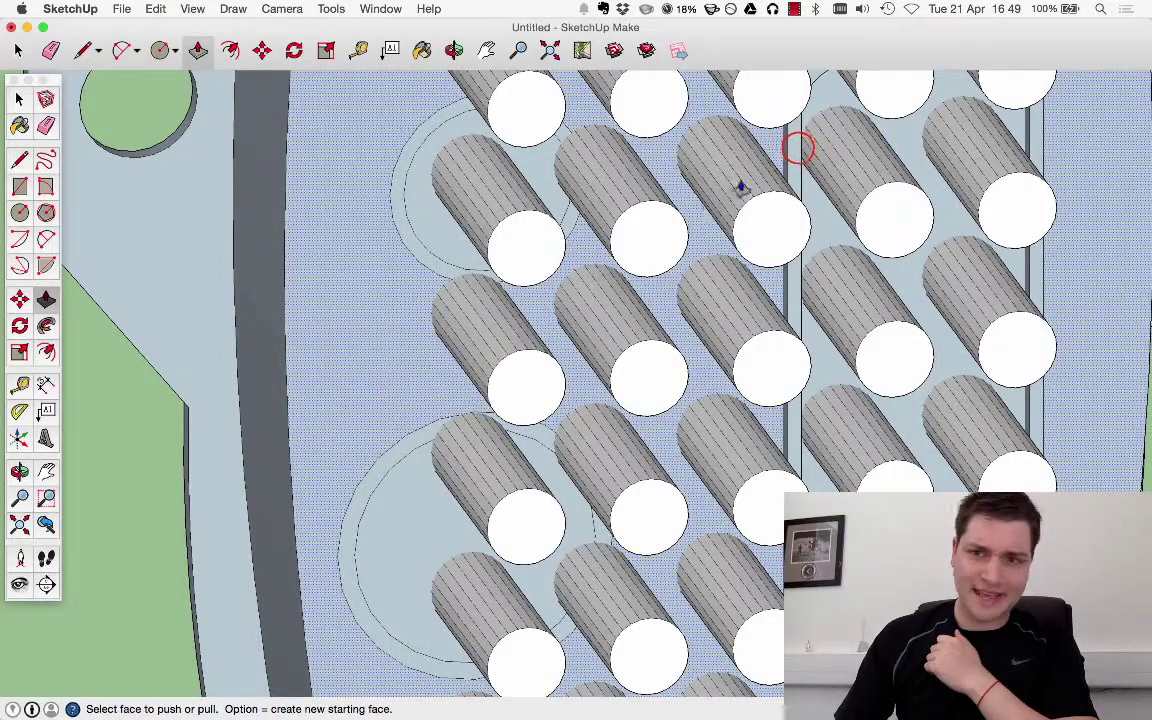
left_click(798, 149)
left_click(771, 140)
left_click(797, 180)
Erase the outlines of the two circular rims from the duplicate robot's chest.
left_click(45, 125)
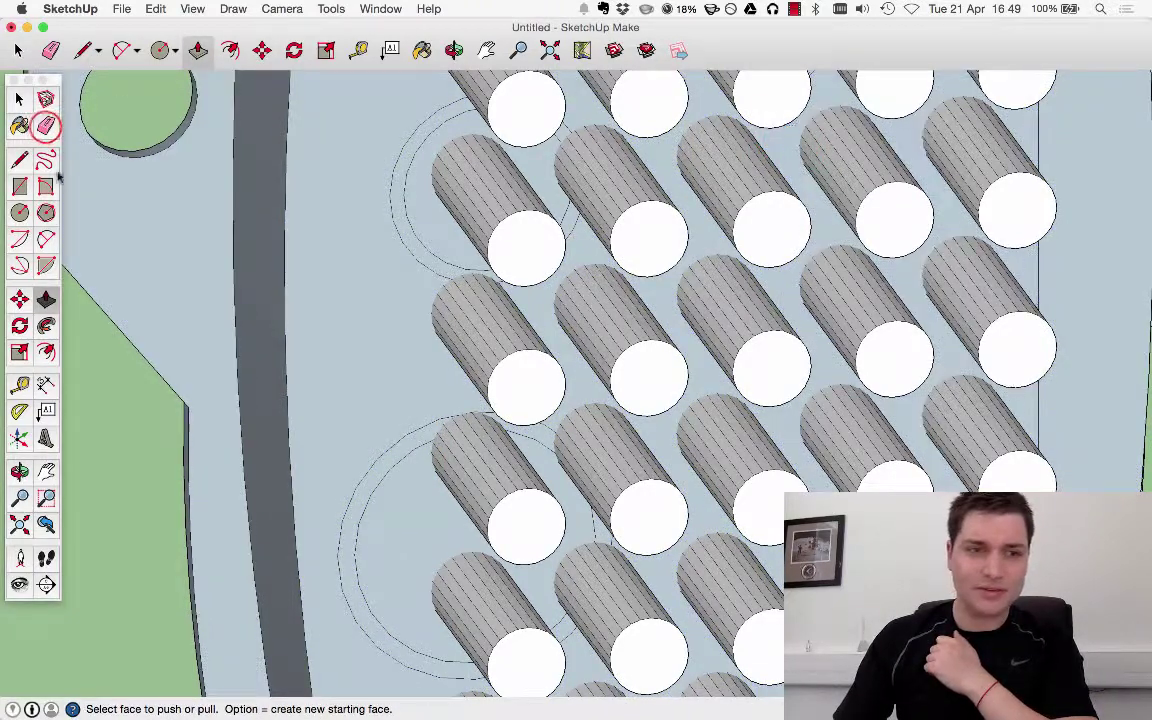
left_click(430, 110)
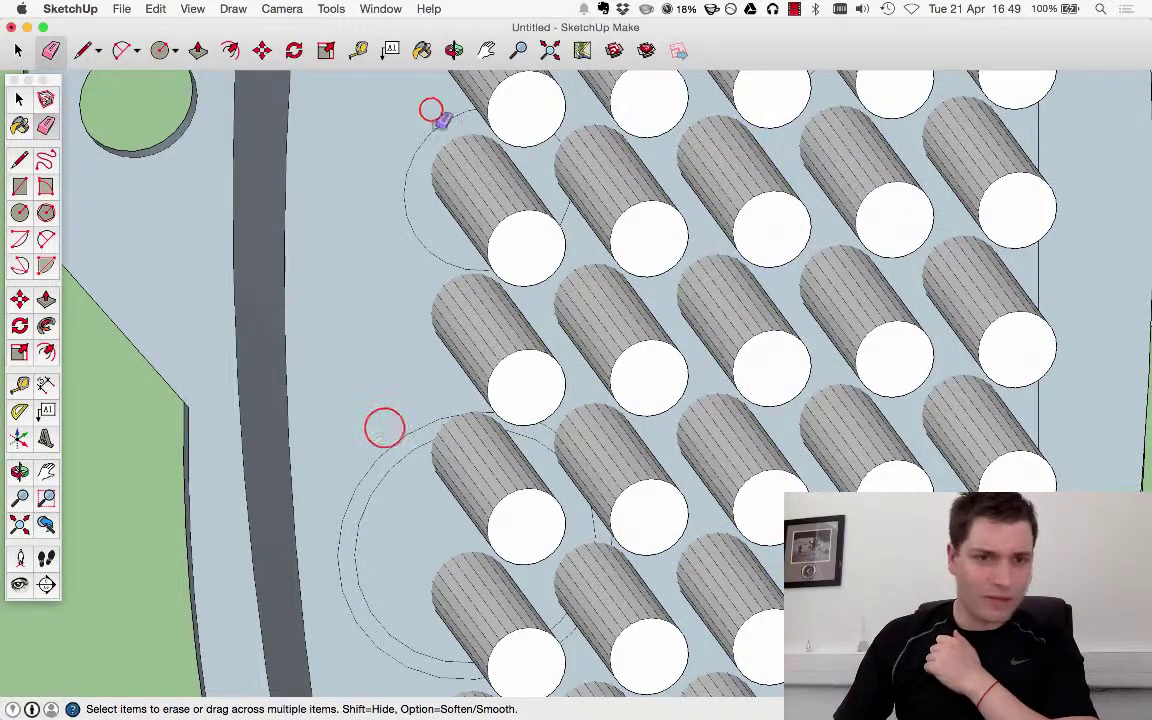
left_click(449, 126)
left_click(386, 430)
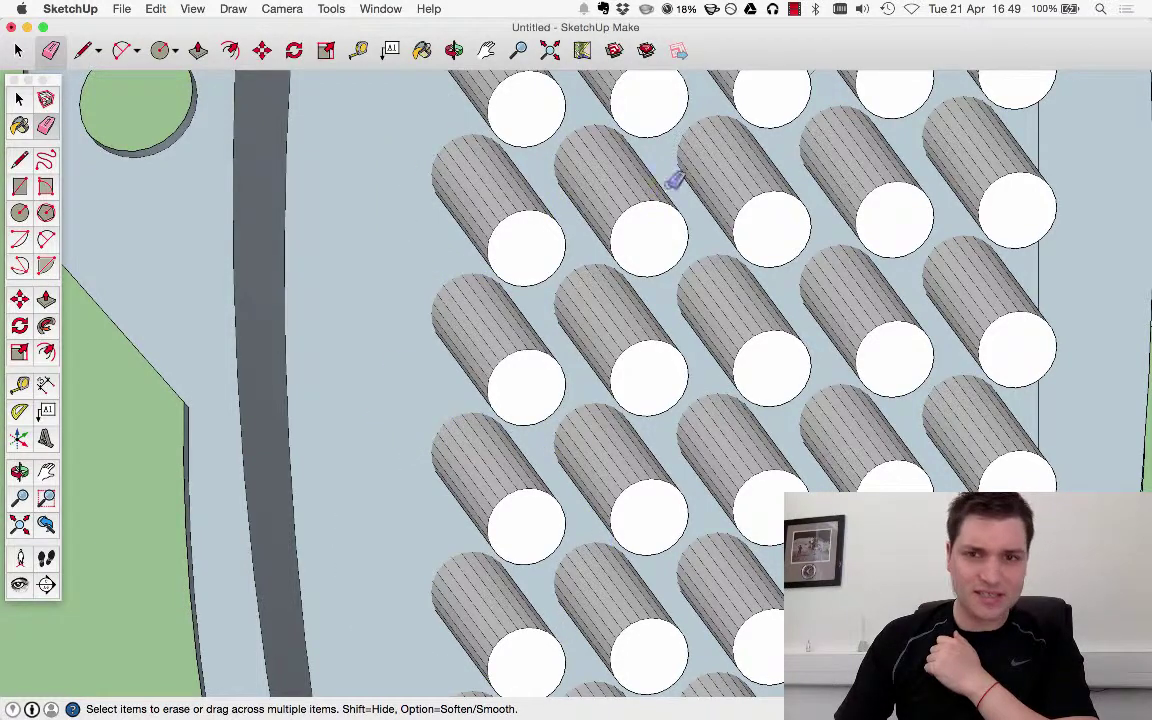
Erase the long vertical edges of the rounded rectangle outline on the duplicate robot's chest.
scroll(753, 188, "down", 5)
scroll(944, 141, "up", 6)
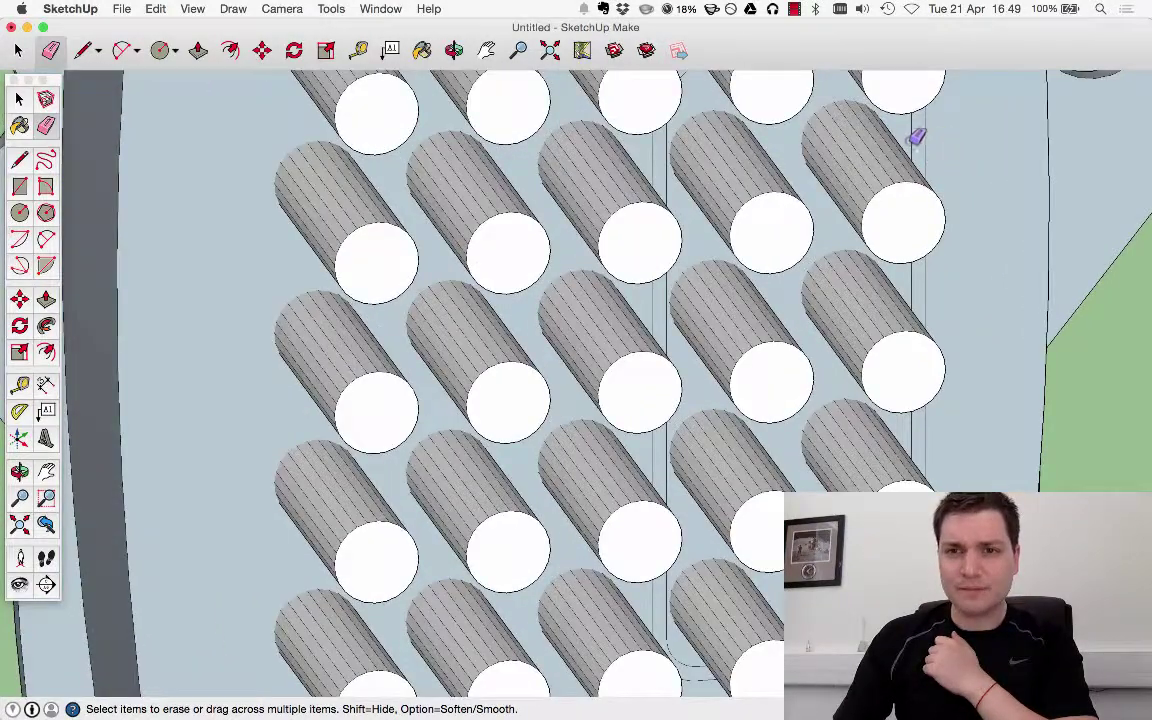
left_click_drag(928, 137, 904, 143)
left_click(667, 190)
left_click_drag(667, 190, 649, 159)
scroll(650, 160, "down", 5)
scroll(687, 121, "up", 8)
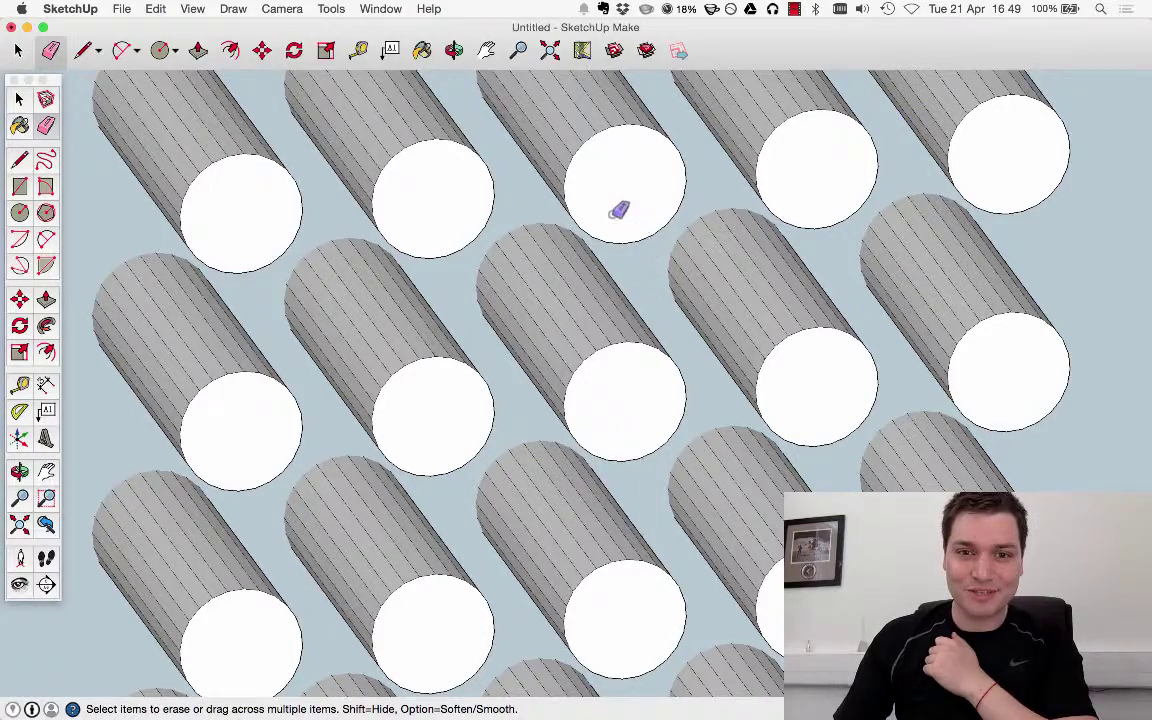
Erase the remaining corner arcs and lower edges of the rounded rectangle between the duplicate robot's rods.
scroll(700, 260, "down", 10)
mouse_move(727, 321)
middle_mouse_down()
mouse_move(605, 220)
mouse_move(589, 159)
mouse_move(679, 177)
middle_mouse_up()
scroll(700, 175, "up", 5)
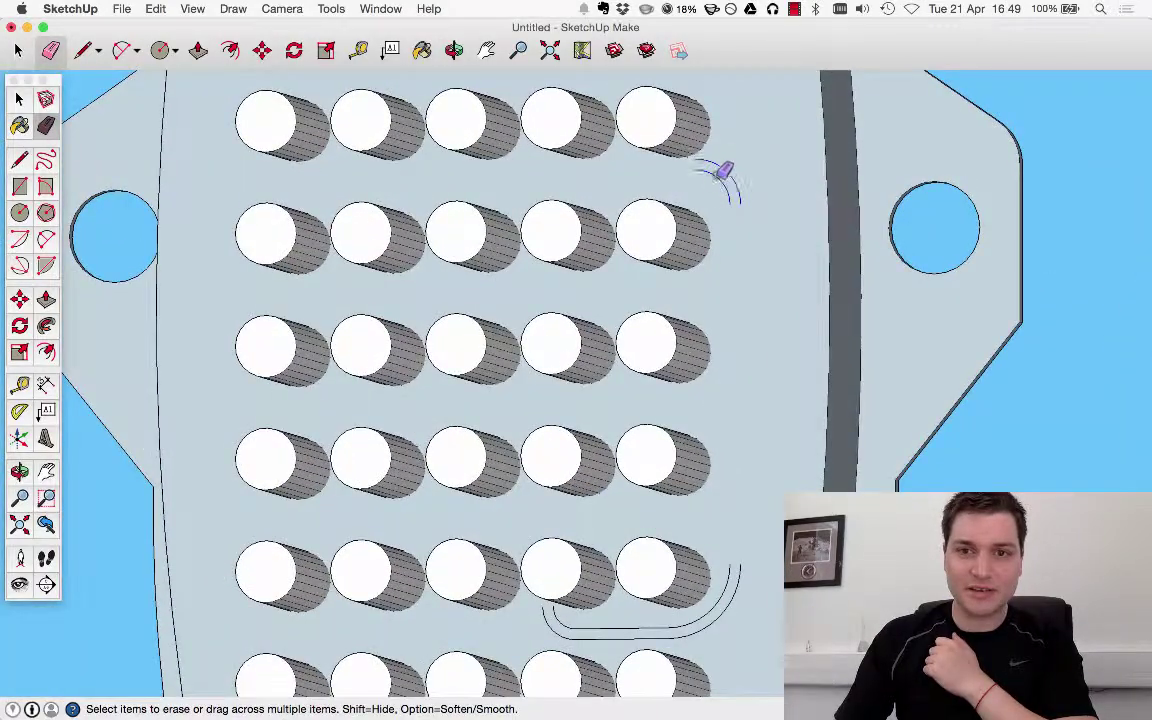
scroll(745, 195, "down", 3)
scroll(640, 415, "up", 6)
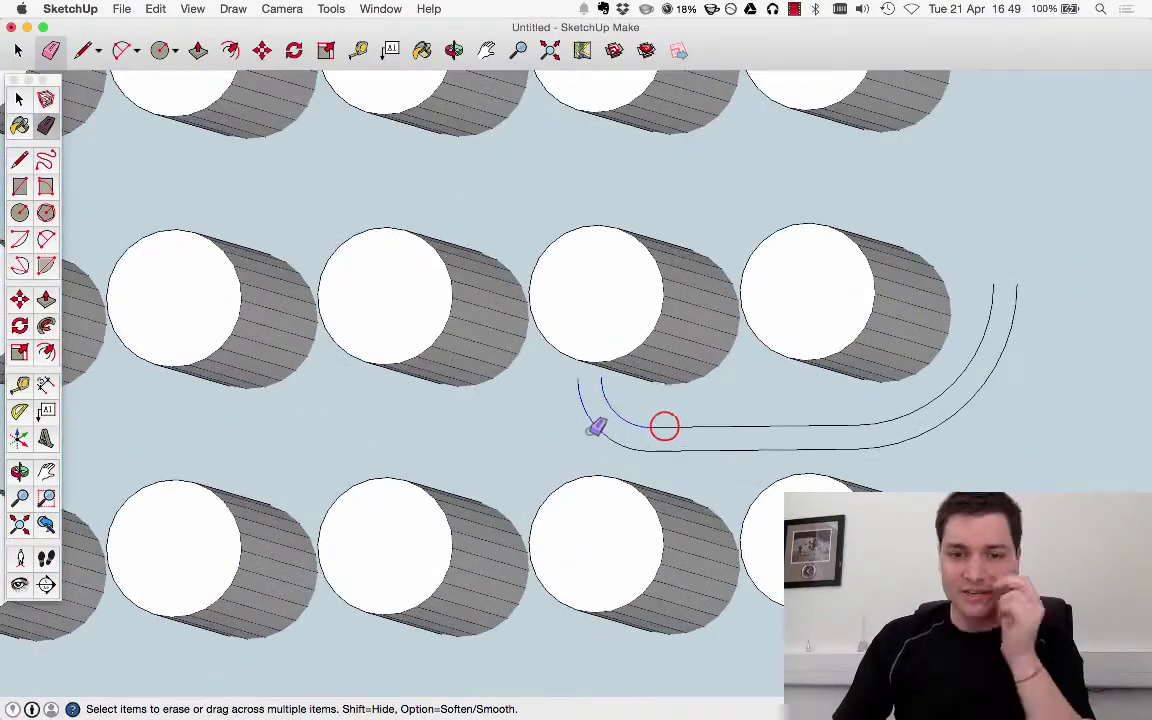
left_click_drag(590, 431, 588, 433)
left_click_drag(664, 426, 679, 458)
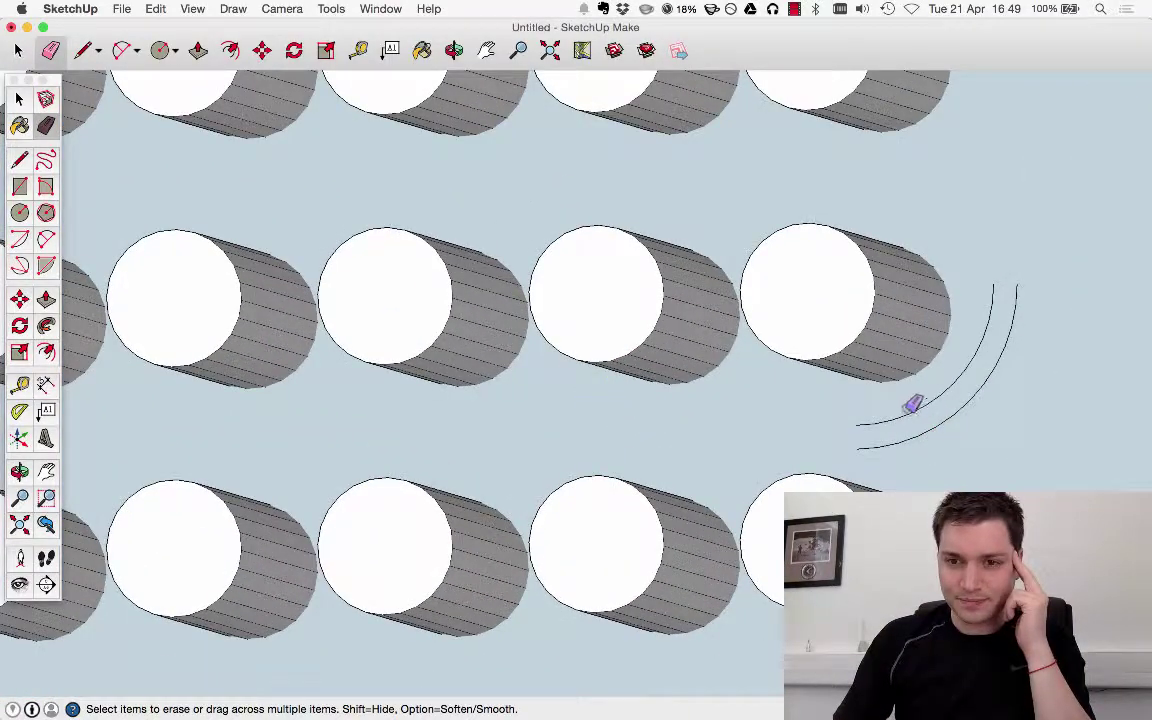
left_click(921, 406)
scroll(833, 458, "down", 10)
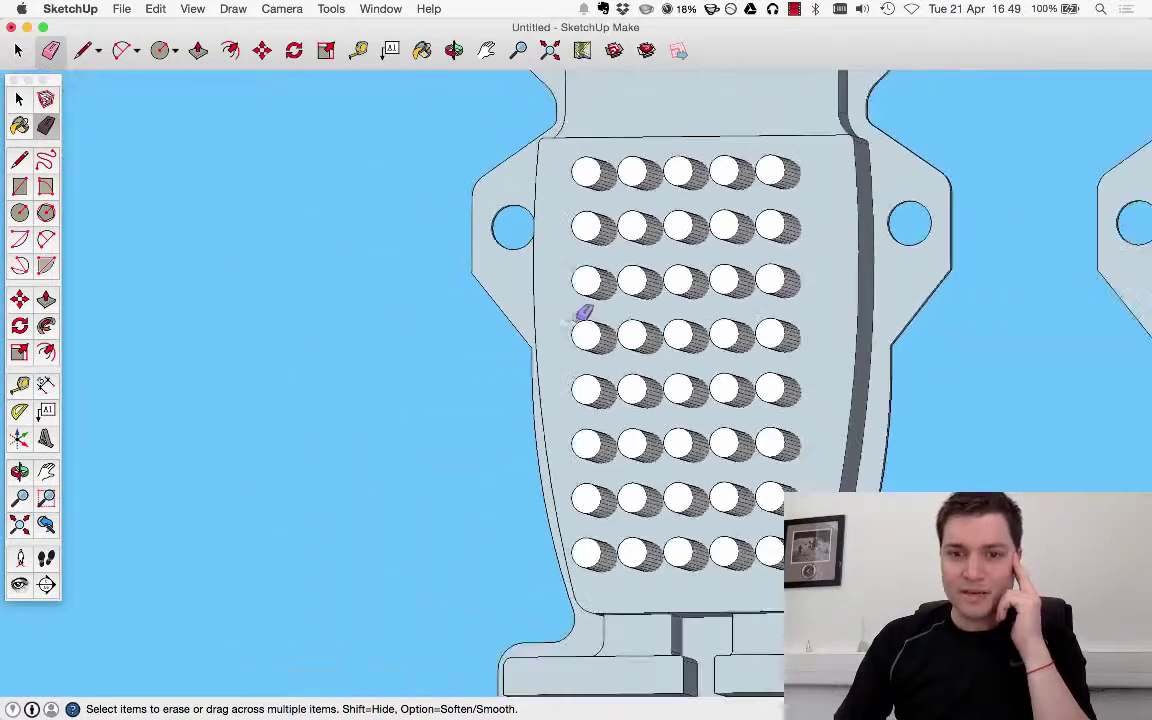
Copy the rod grid in the duplicate robot's body and paste the copy over its head.
scroll(885, 295, "up", 4)
key("space")
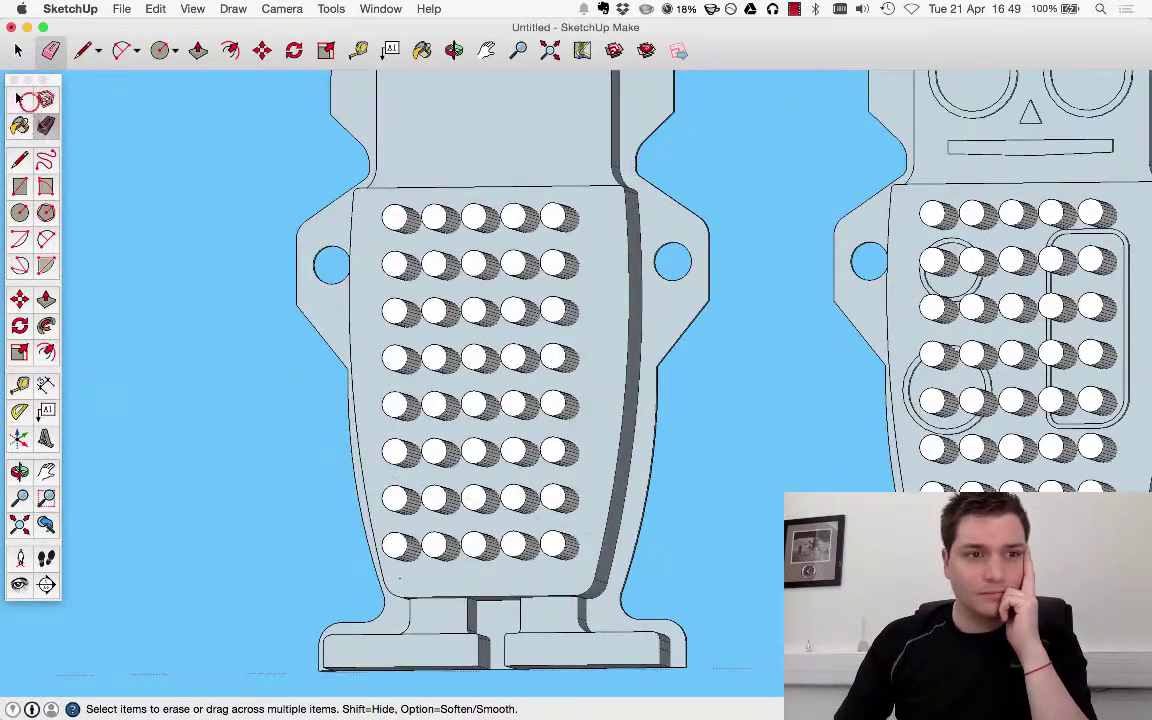
scroll(482, 270, "down", 2)
left_click(458, 241)
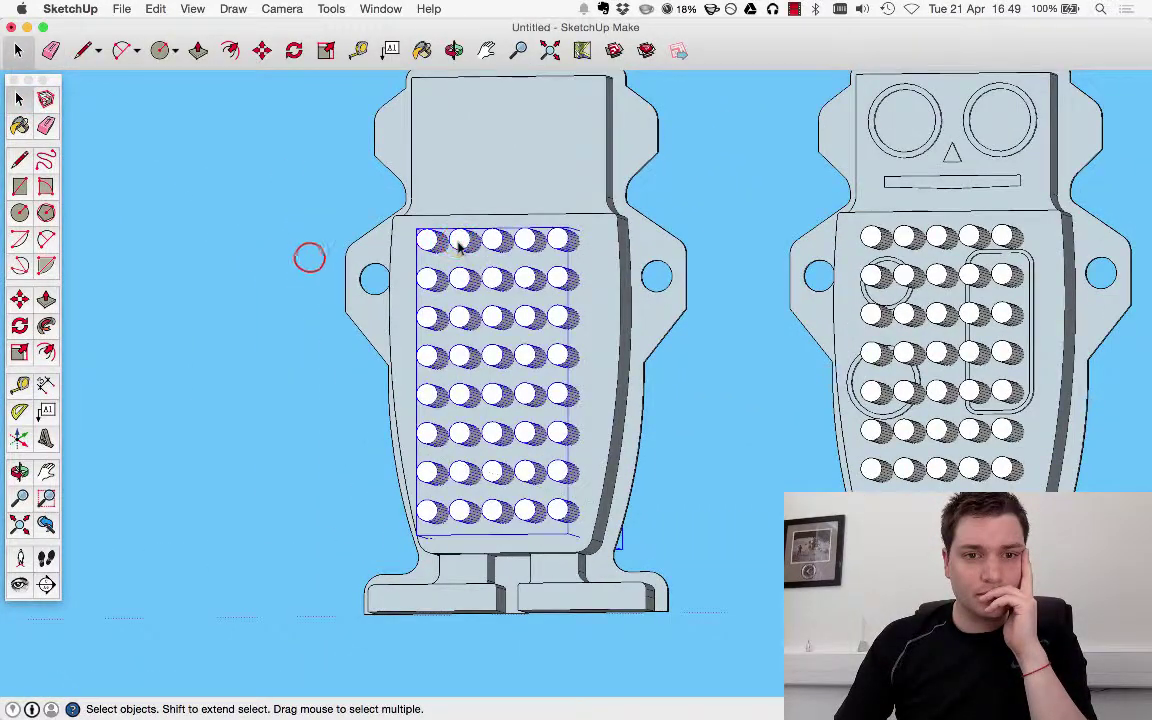
left_click(434, 246)
left_click(436, 248)
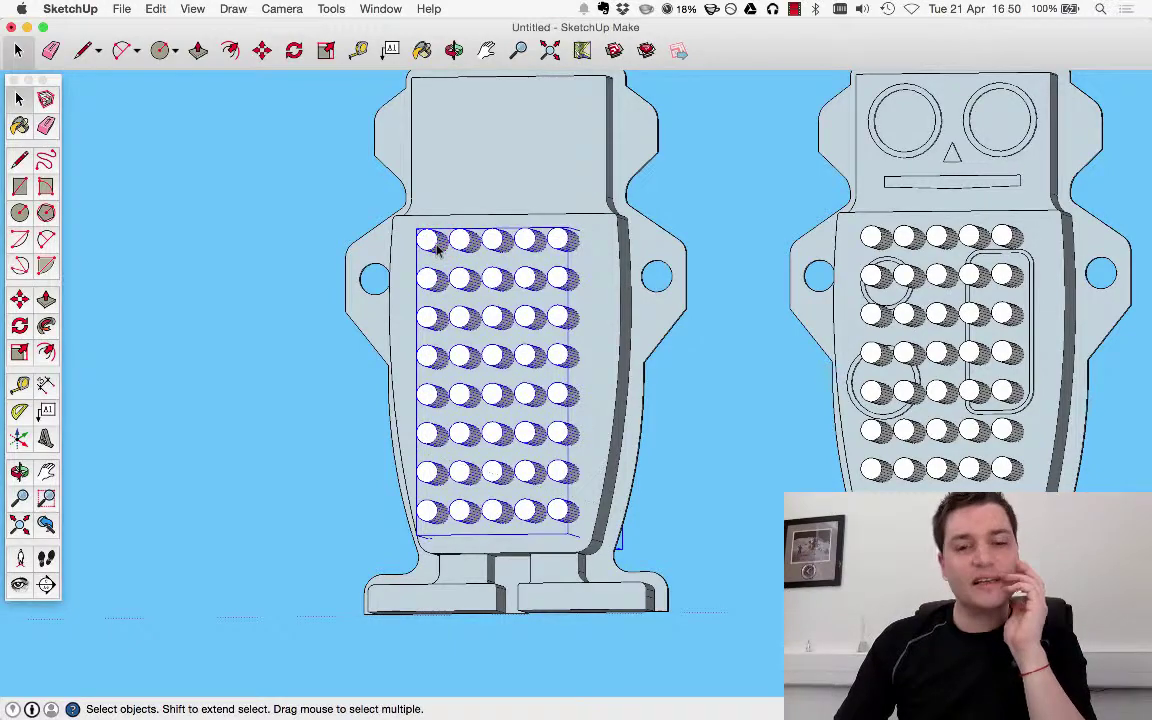
scroll(387, 279, "down", 3)
scroll(436, 305, "up", 5)
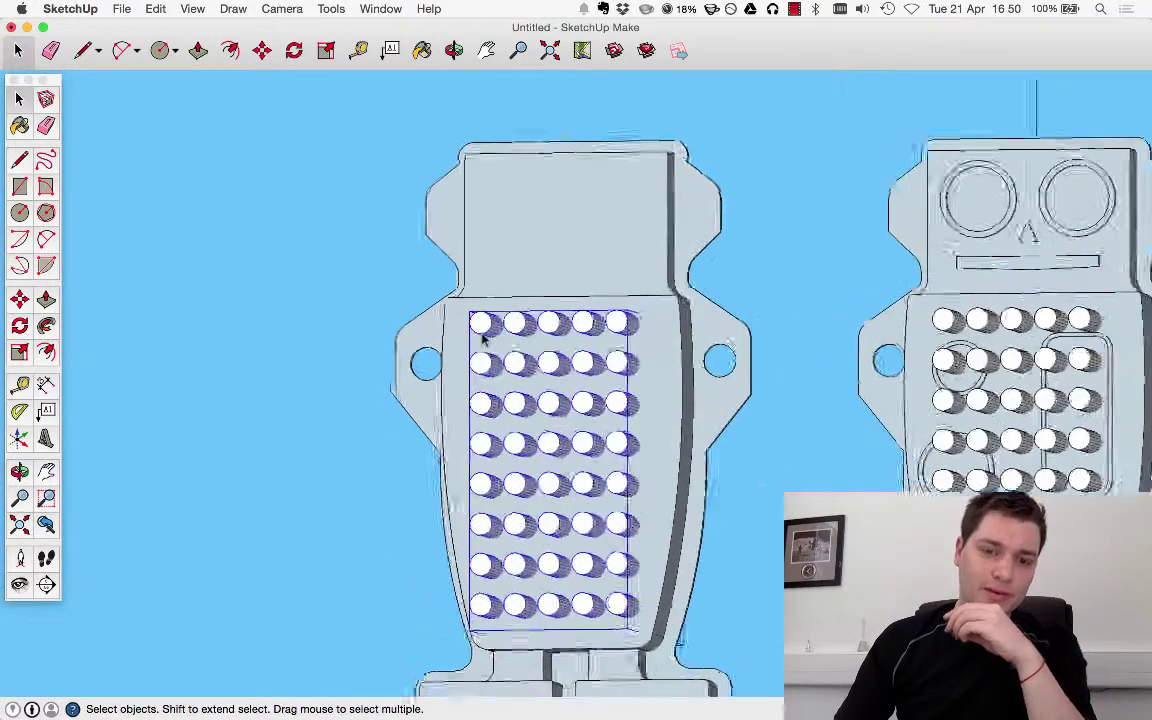
middle_click_drag(403, 291, 504, 329)
left_click(155, 8)
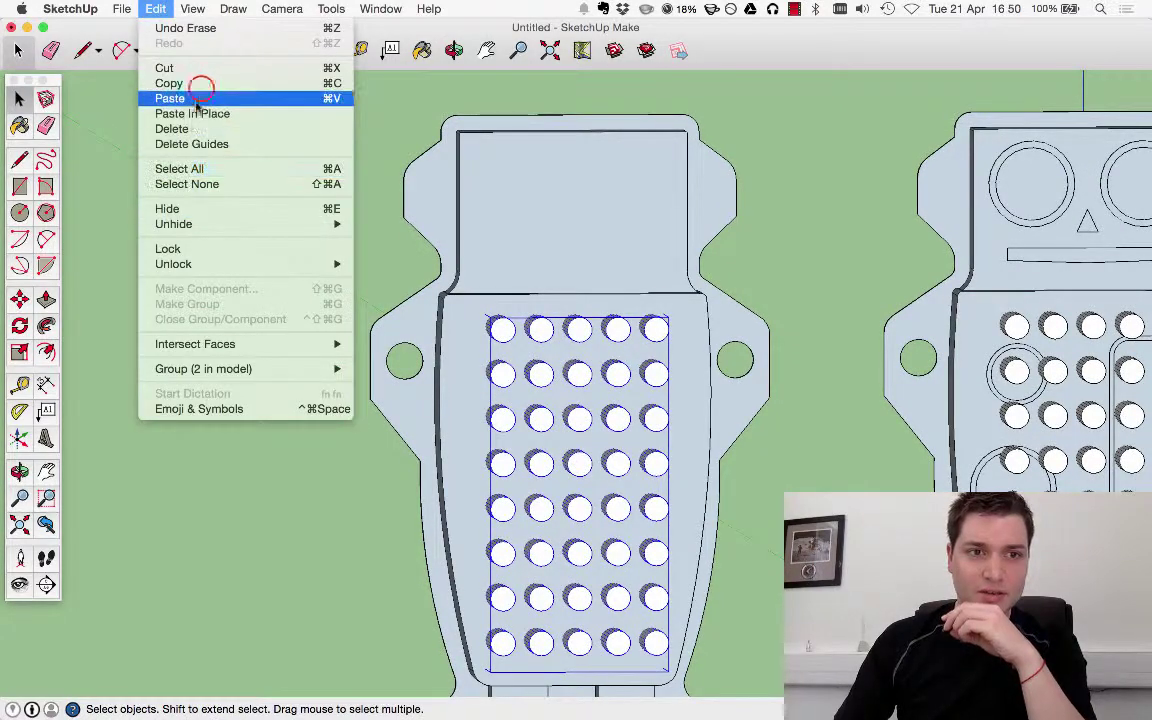
left_click(201, 88)
left_click(158, 10)
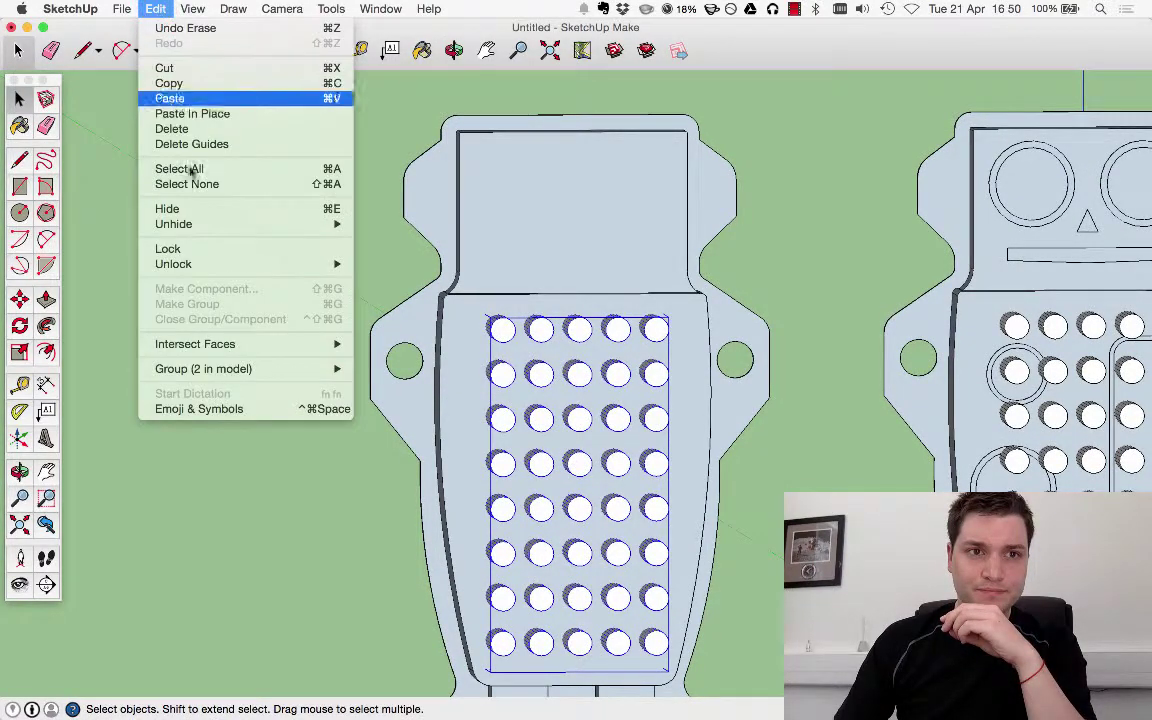
left_click(200, 100)
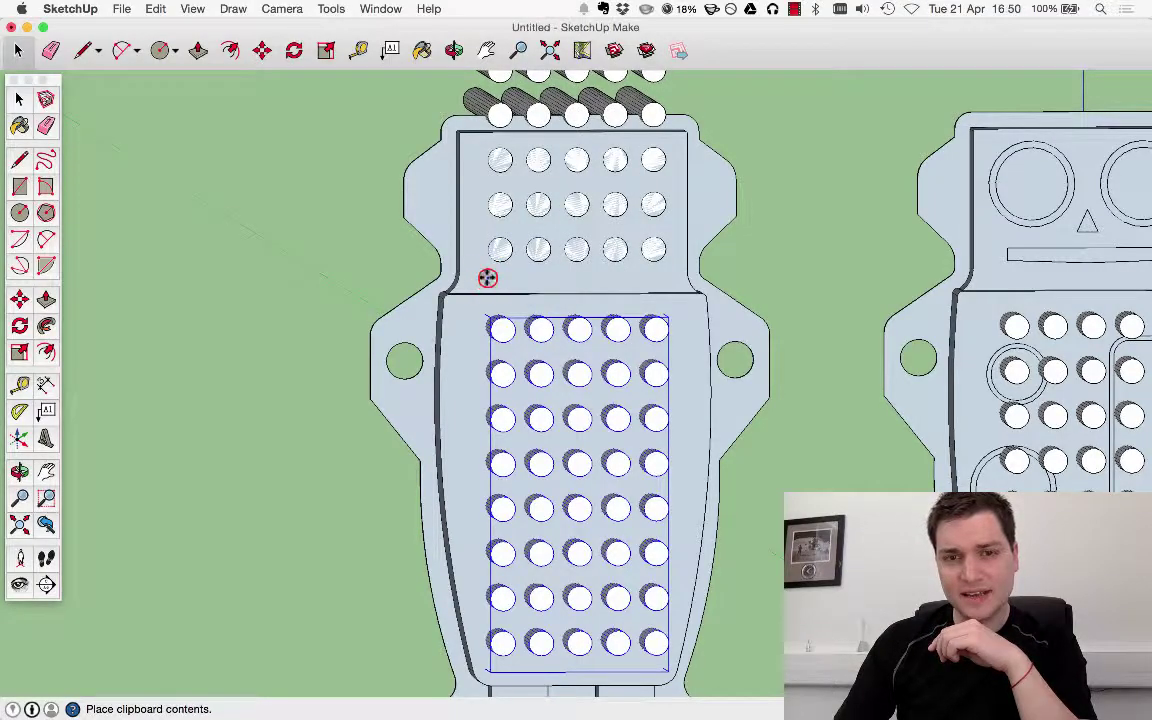
left_click(487, 278)
Switch to the standard front view and move the pasted rod group roughly in line with the body's rod columns.
middle_click_drag(771, 193, 743, 325)
scroll(743, 330, "down", 1)
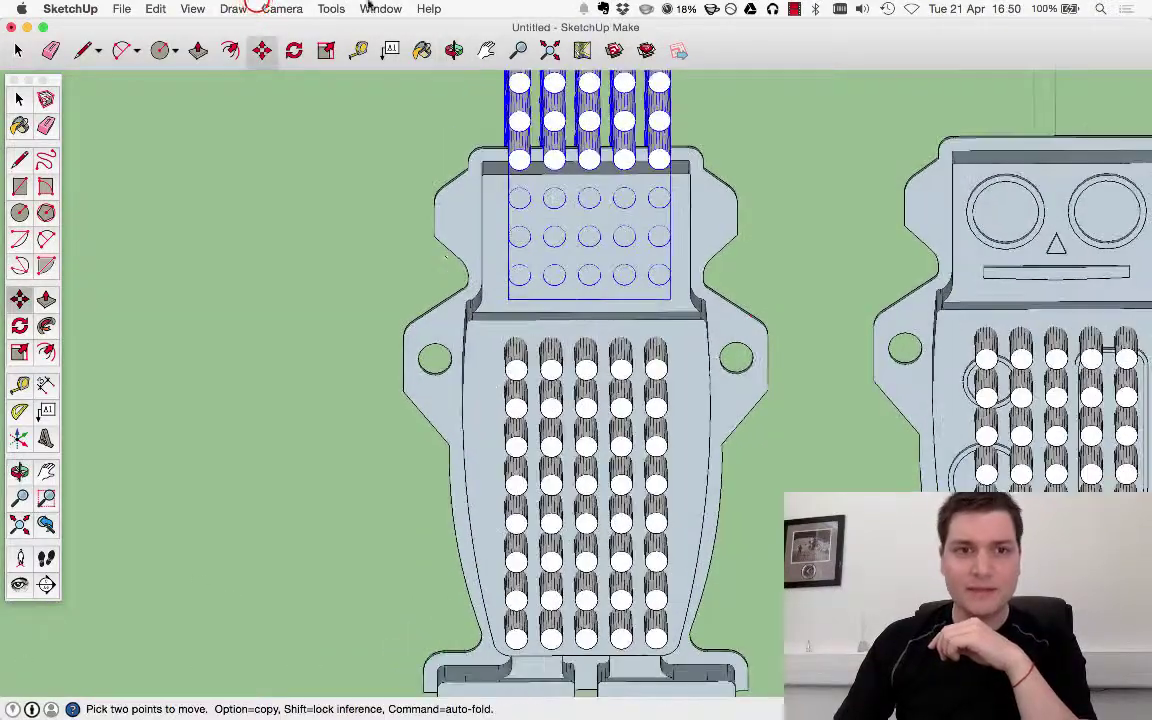
left_click(265, 8)
mouse_move(308, 58)
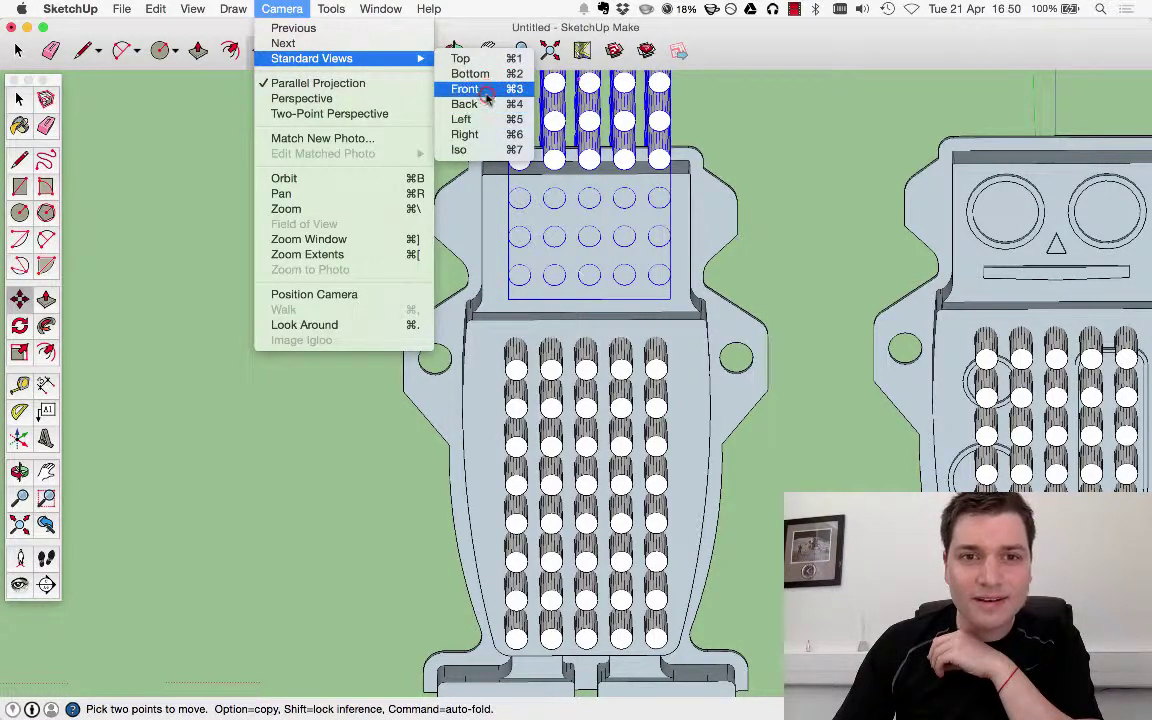
left_click(594, 189)
scroll(311, 232, "up", 8)
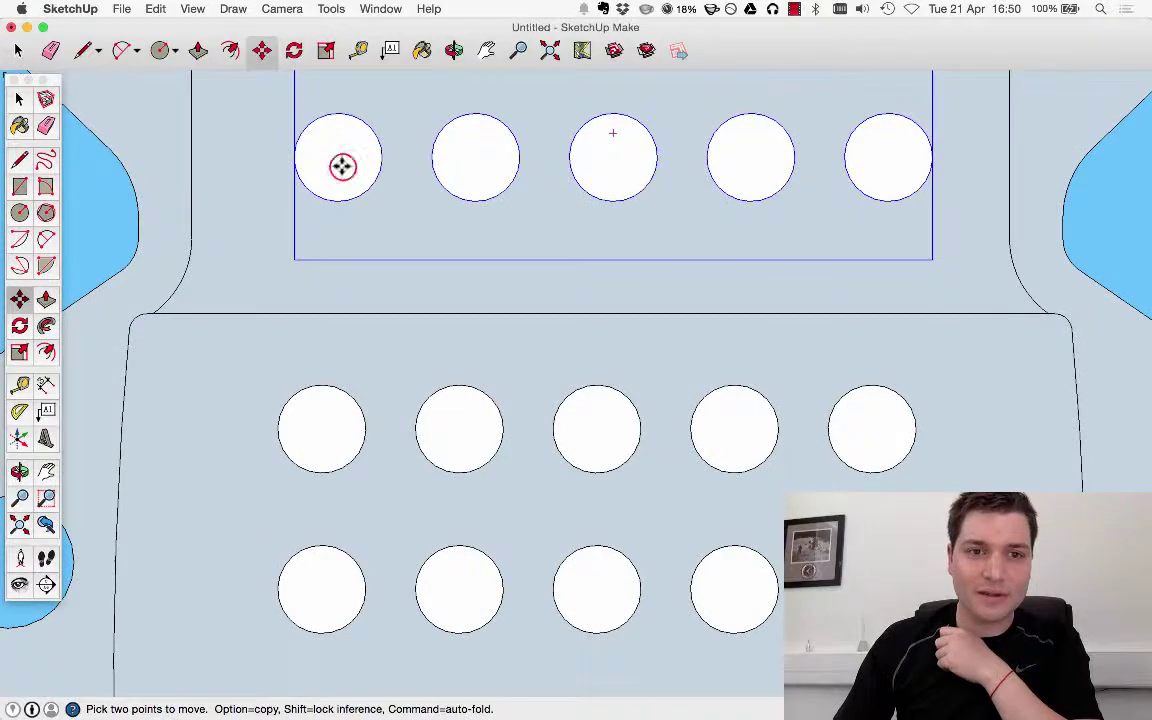
left_click(342, 166)
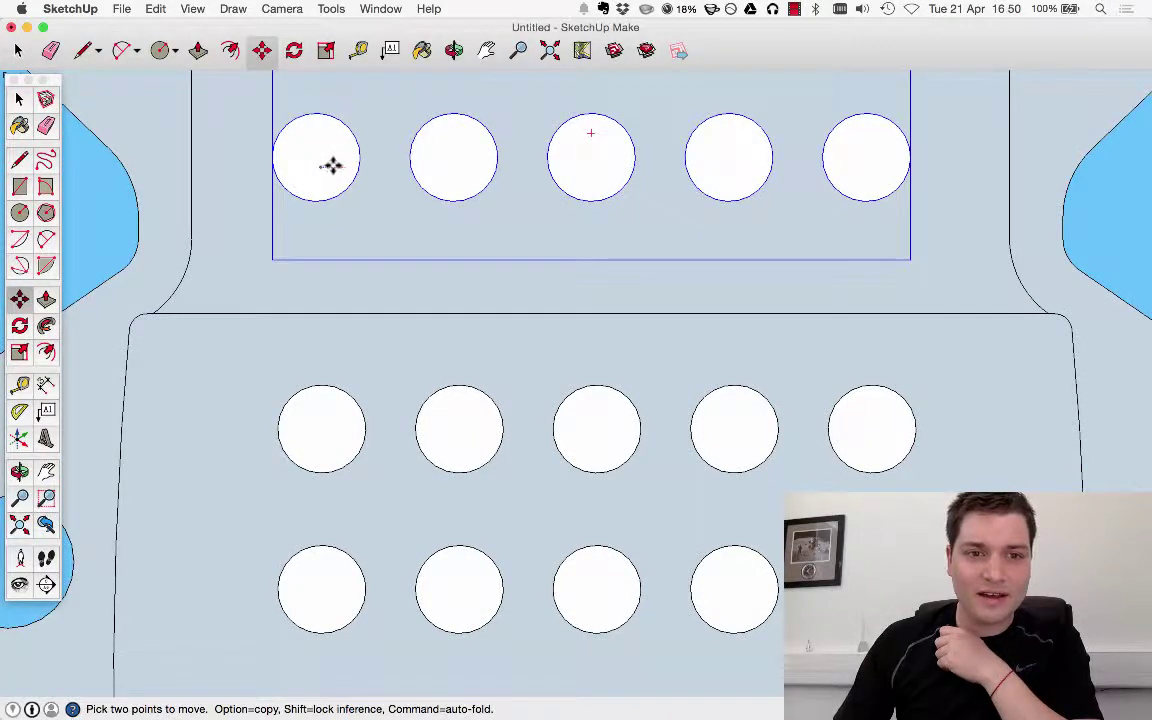
left_click(327, 165)
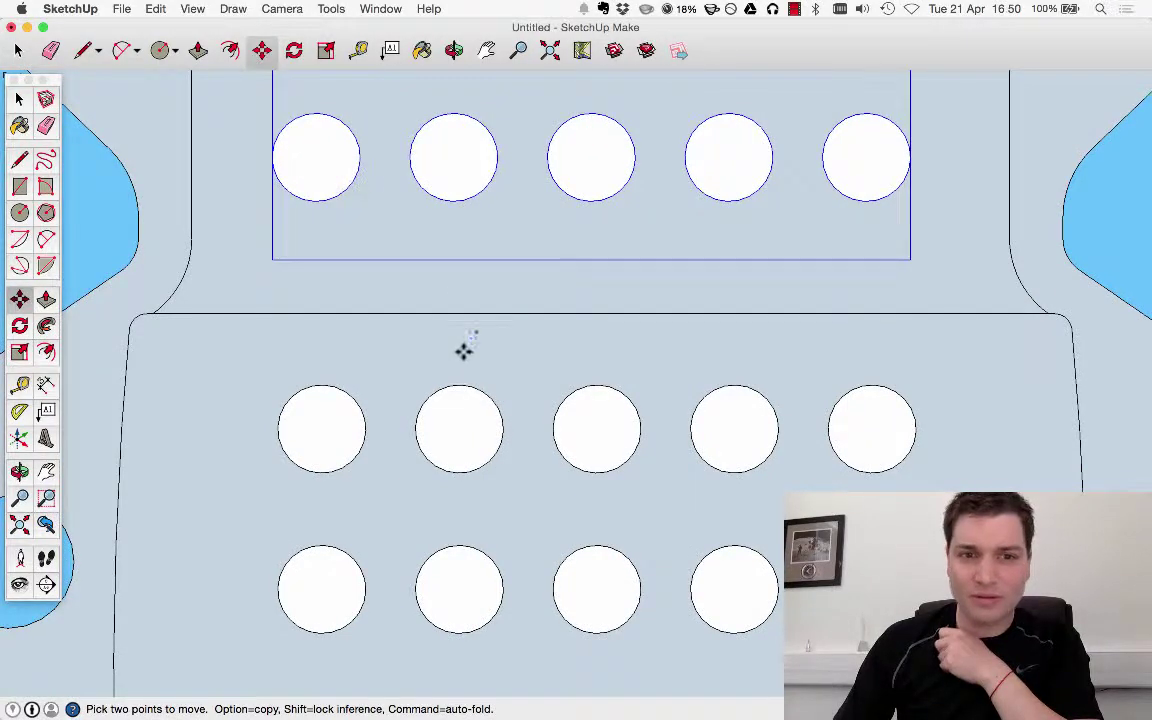
scroll(463, 350, "down", 10)
scroll(505, 388, "down", 4)
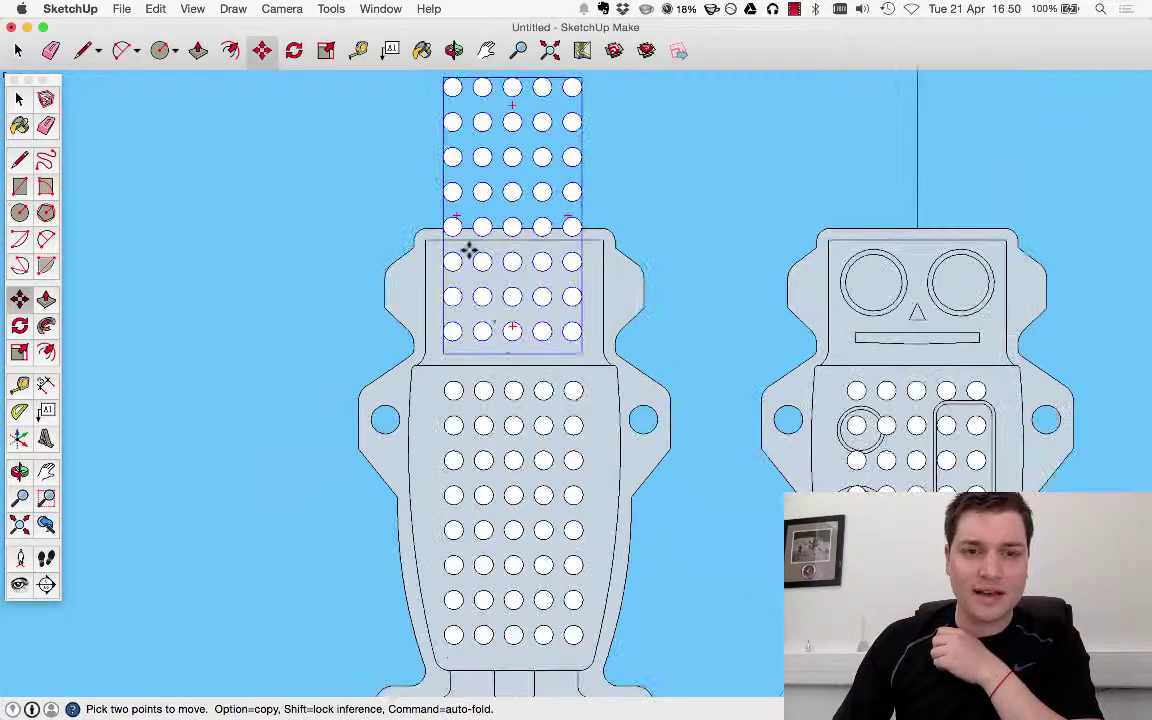
left_click(273, 144)
Move the pasted rod group forward so its rods pass through the front of the duplicate robot's head.
left_click(24, 96)
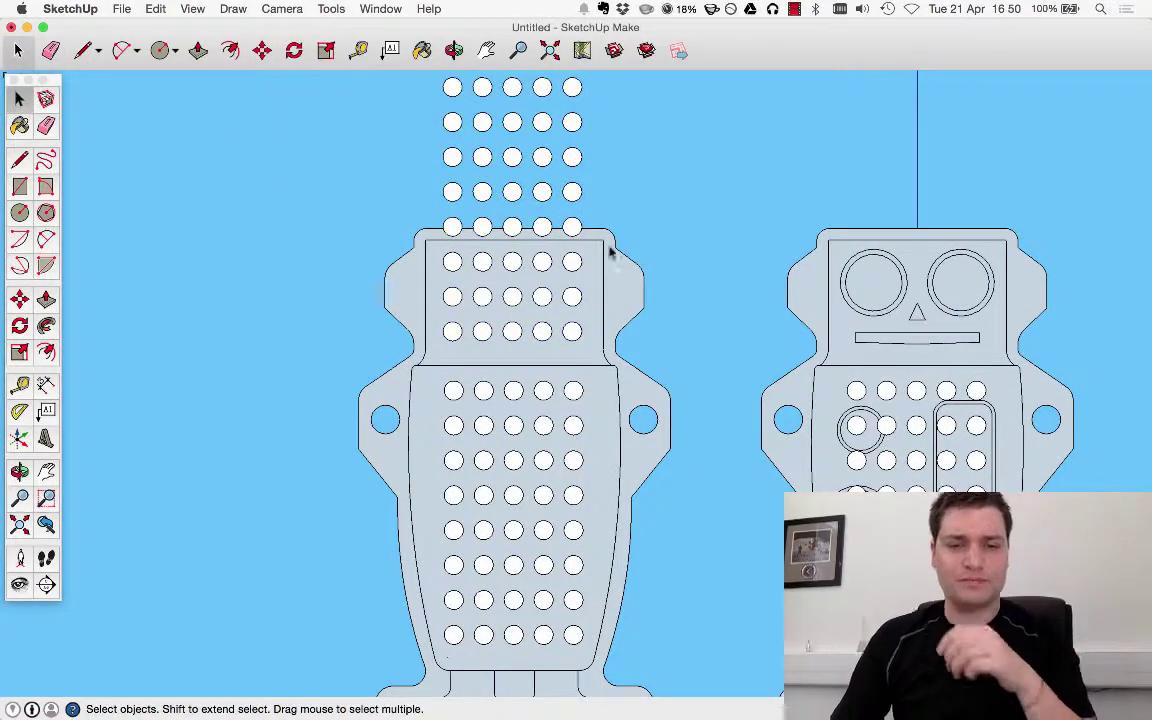
middle_click_drag(609, 249, 414, 394)
scroll(690, 242, "up", 4)
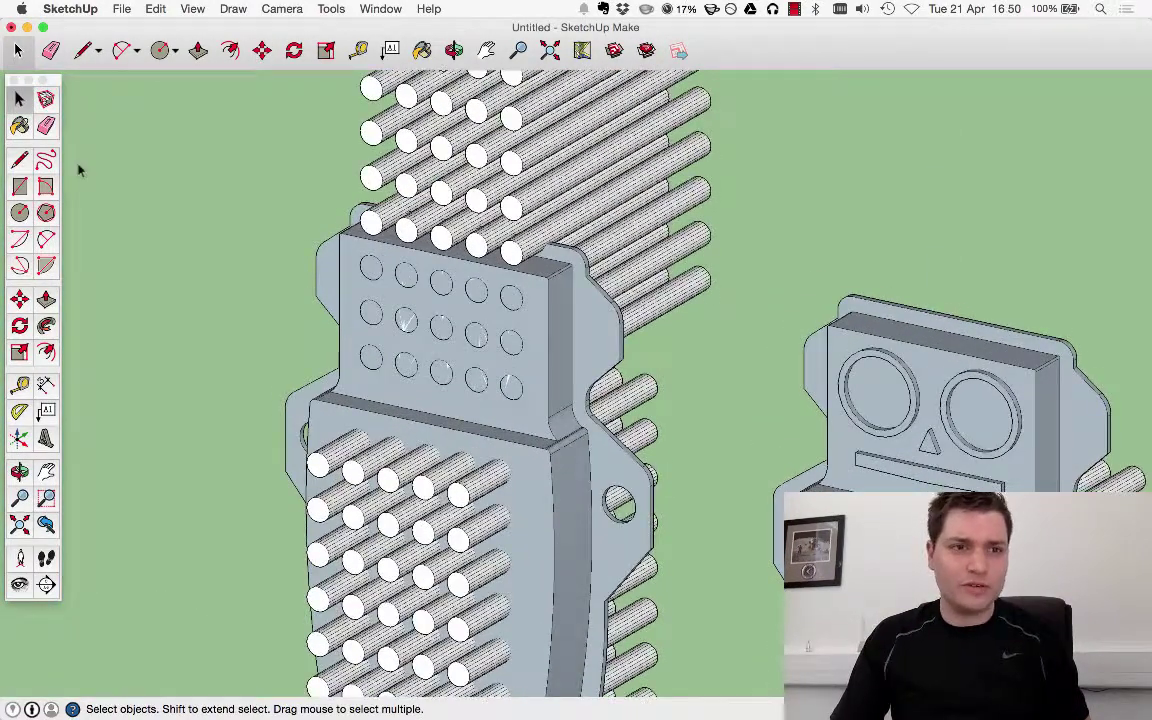
left_click(405, 118)
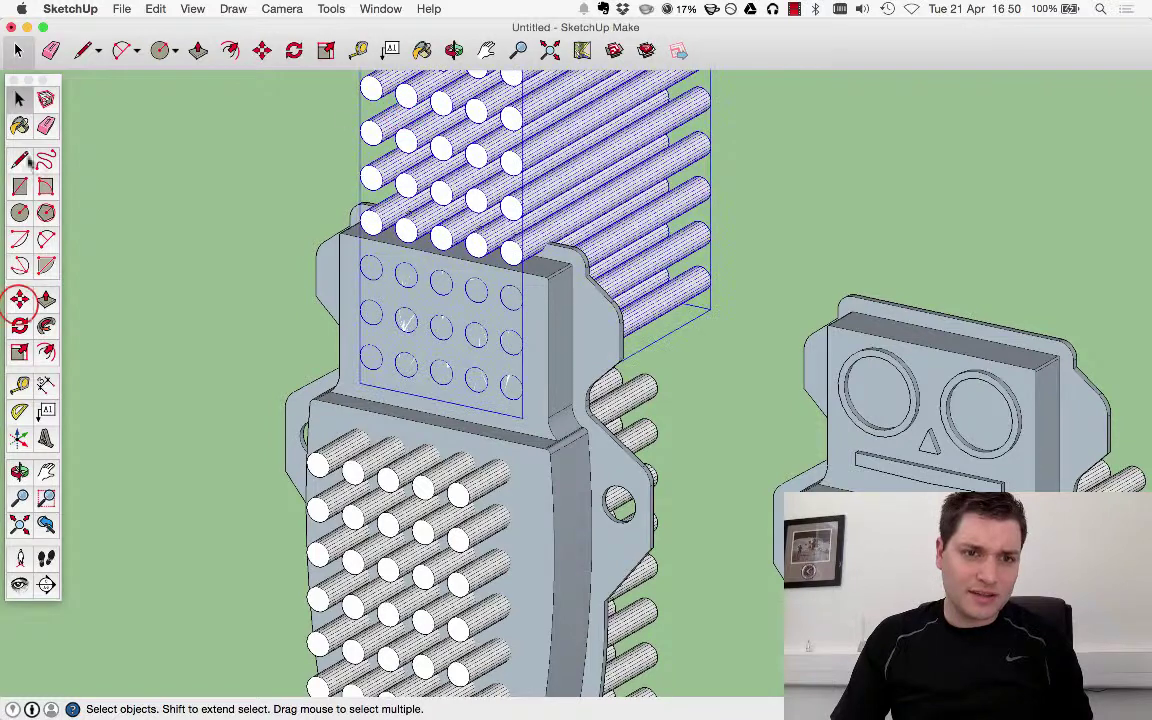
key("m")
left_click(302, 163)
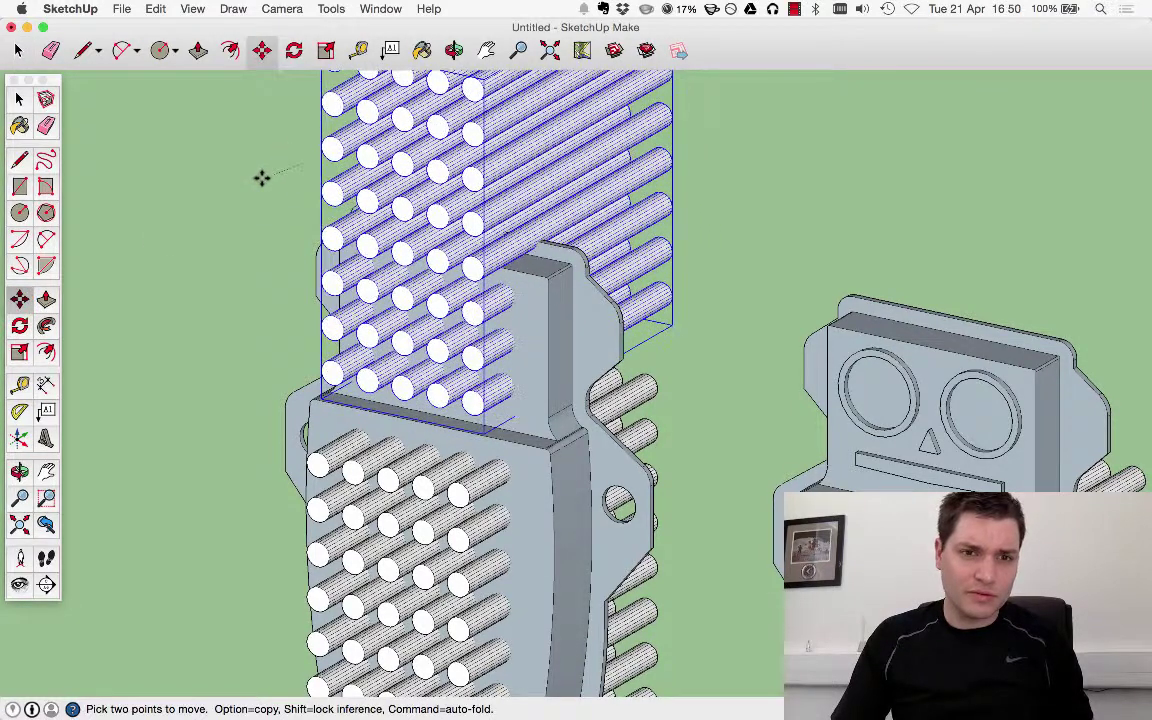
key("space")
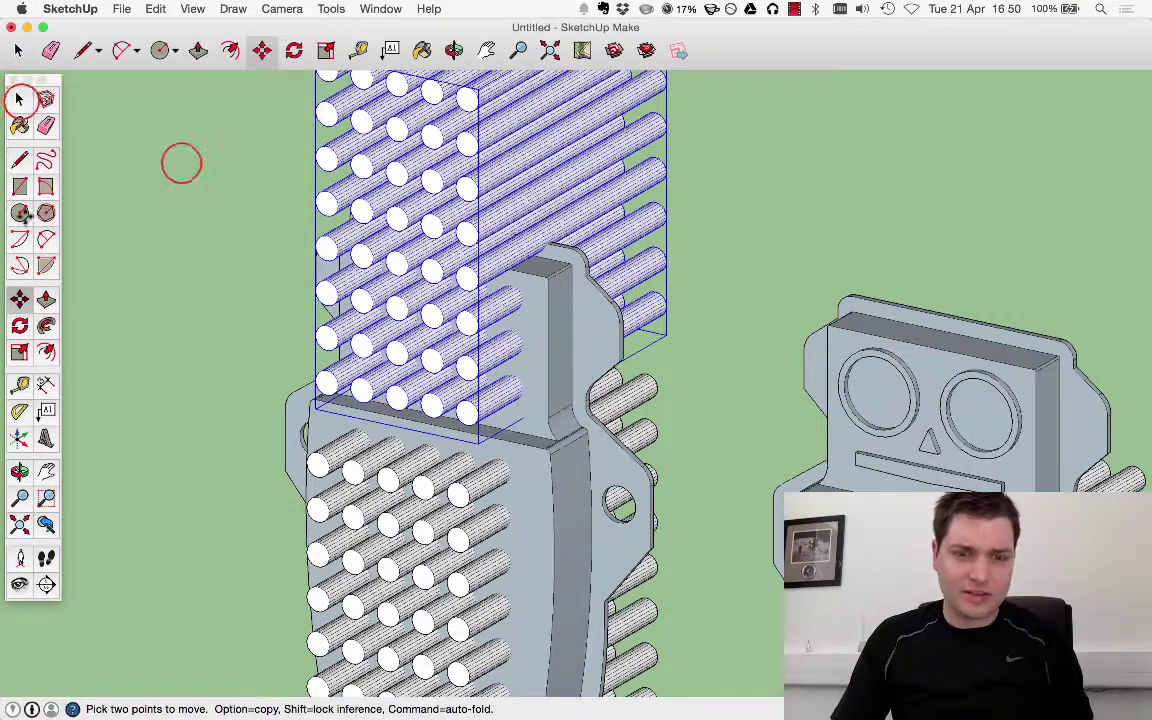
left_click(188, 168)
Select both robots with all their rod groups and intersect their faces with the selection.
scroll(250, 213, "down", 5)
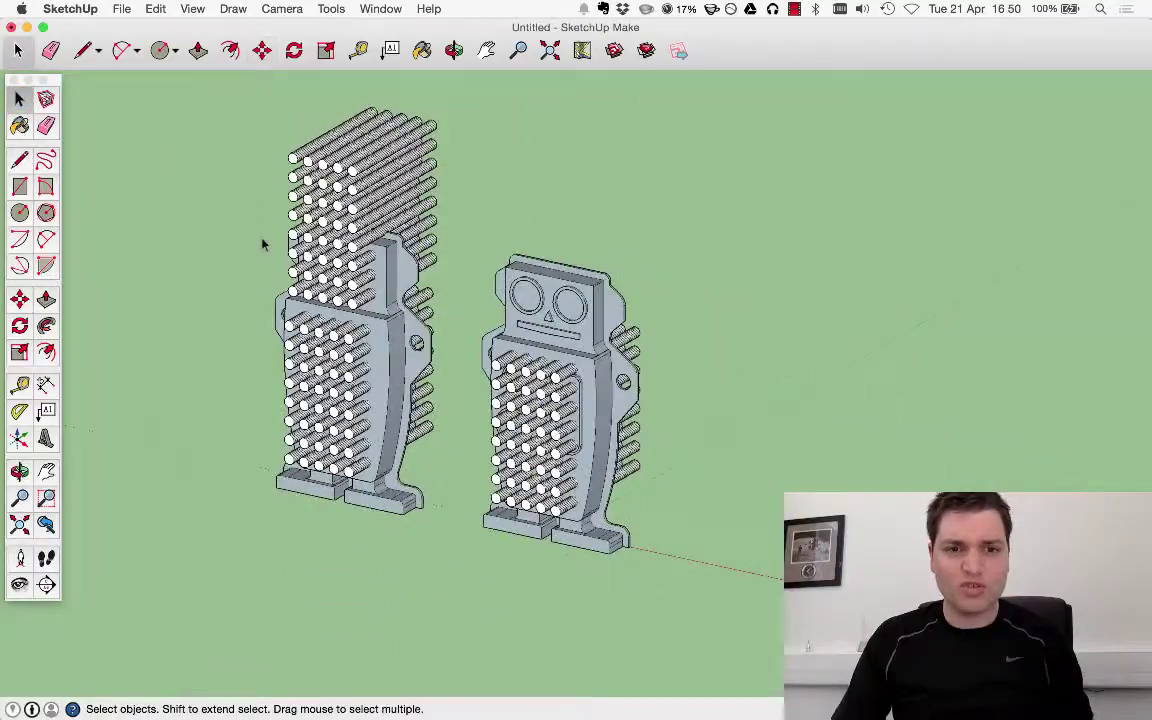
middle_click_drag(293, 197, 561, 465)
scroll(458, 293, "down", 4)
left_click_drag(345, 144, 748, 535)
scroll(545, 400, "up", 4)
right_click(571, 303)
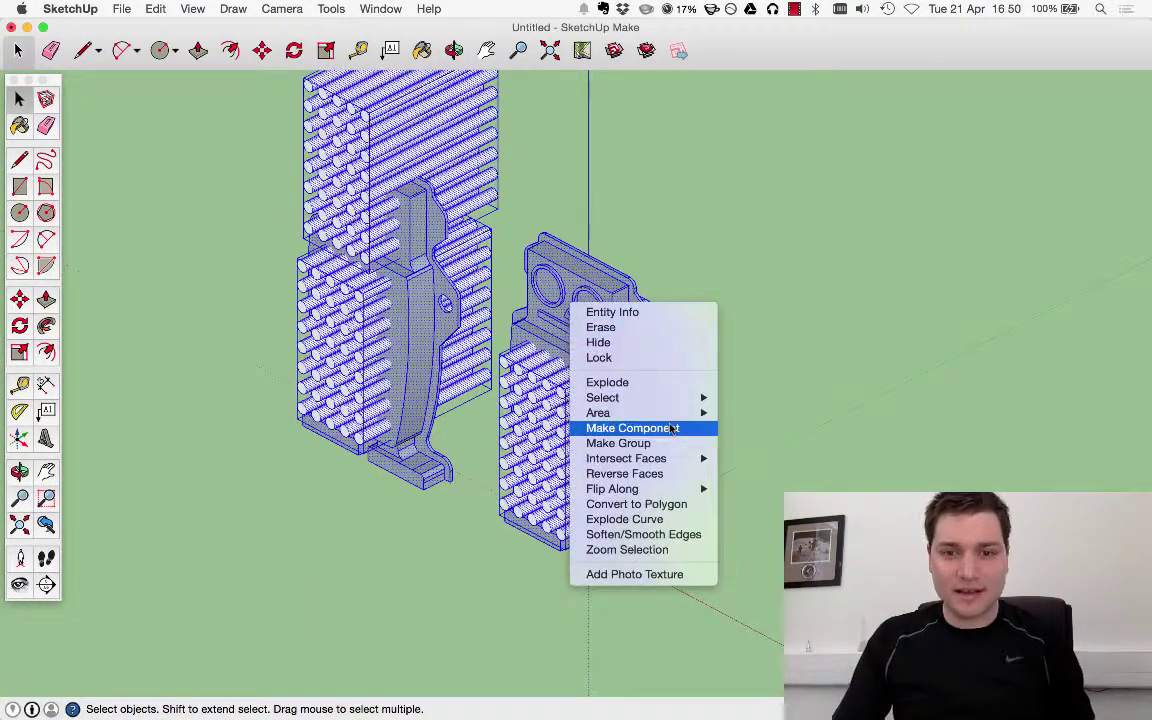
mouse_move(666, 461)
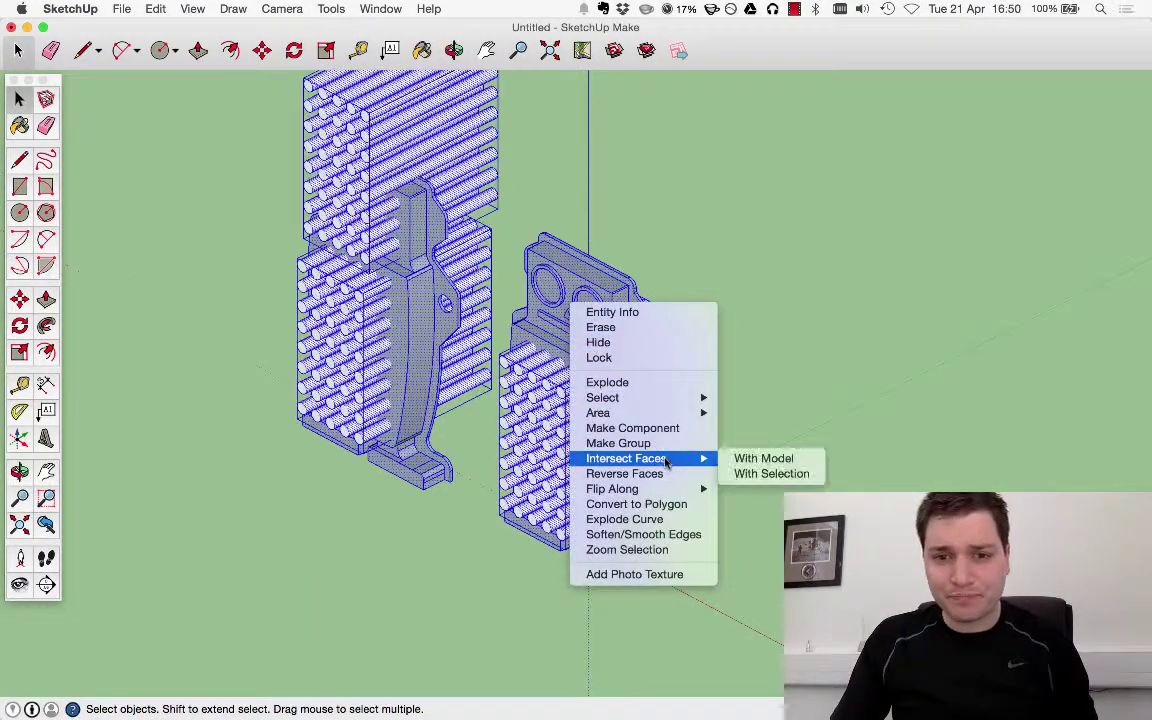
left_click(760, 473)
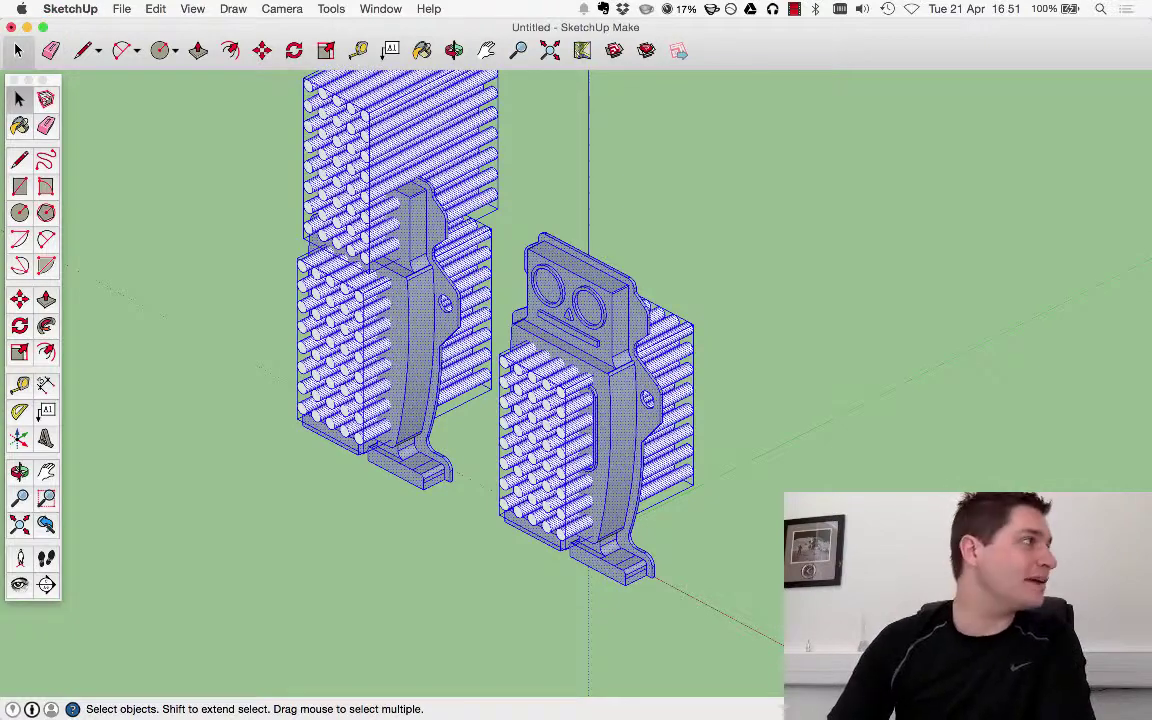
Return to the enlarged model window and delete the rod group running through the duplicate robot's head.
key("super+Tab")
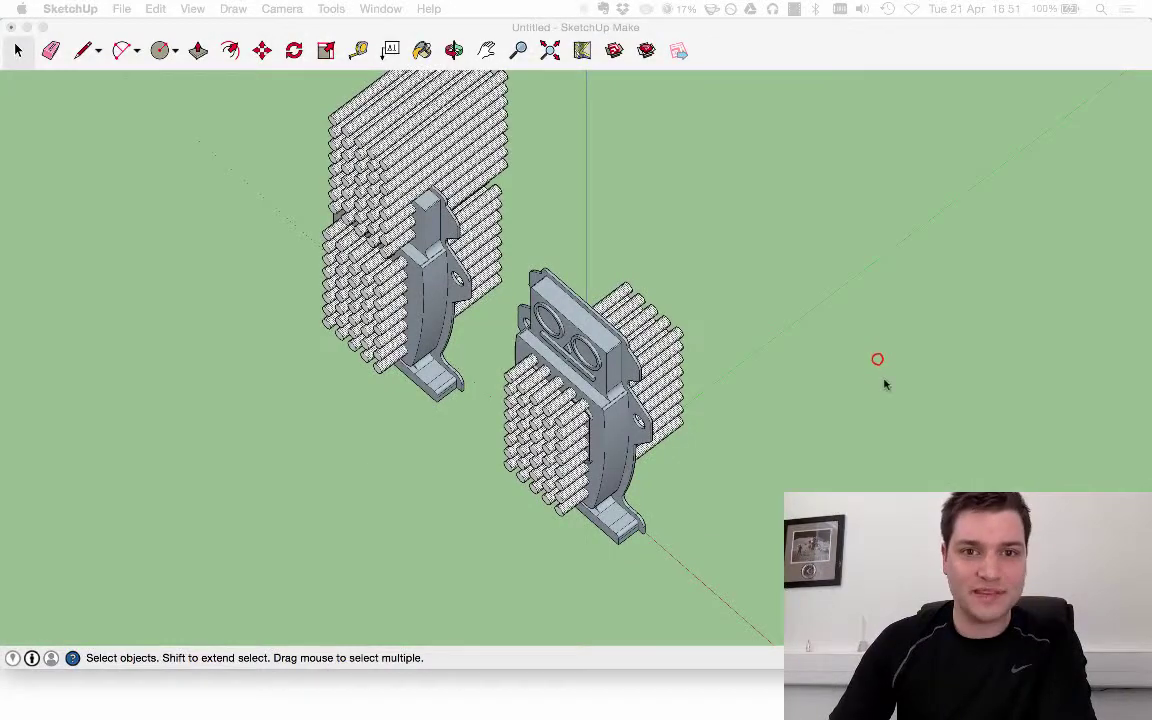
left_click(36, 27)
left_click(43, 28)
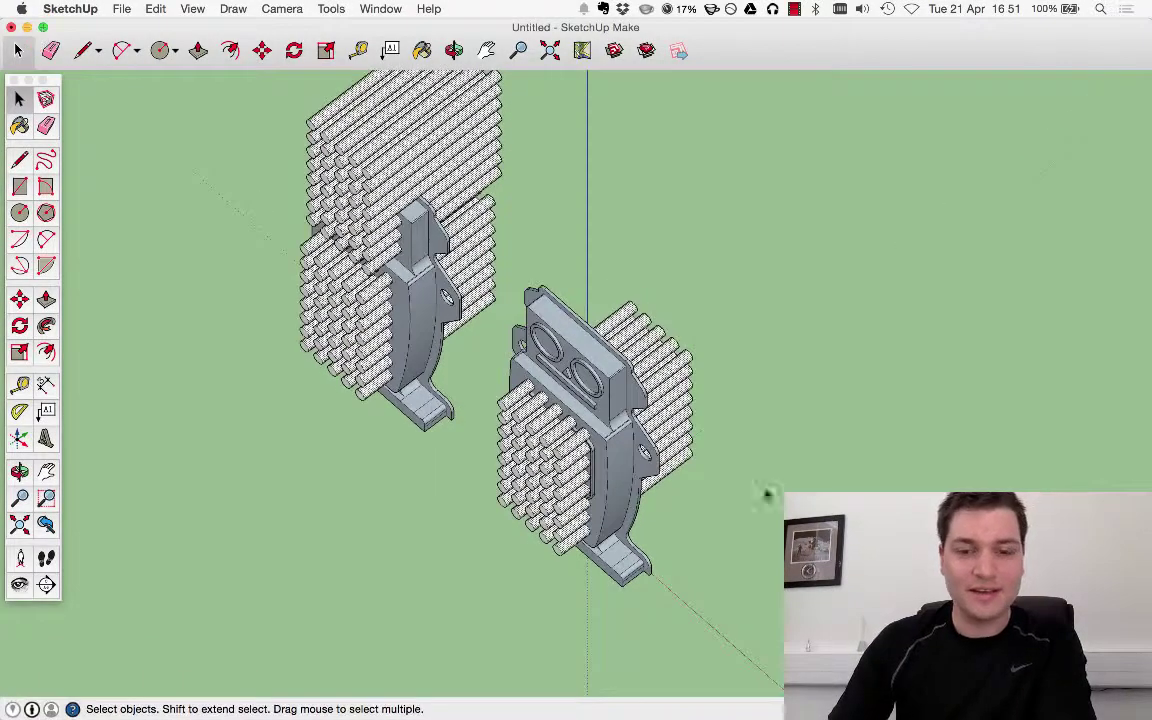
middle_click_drag(767, 493, 770, 383)
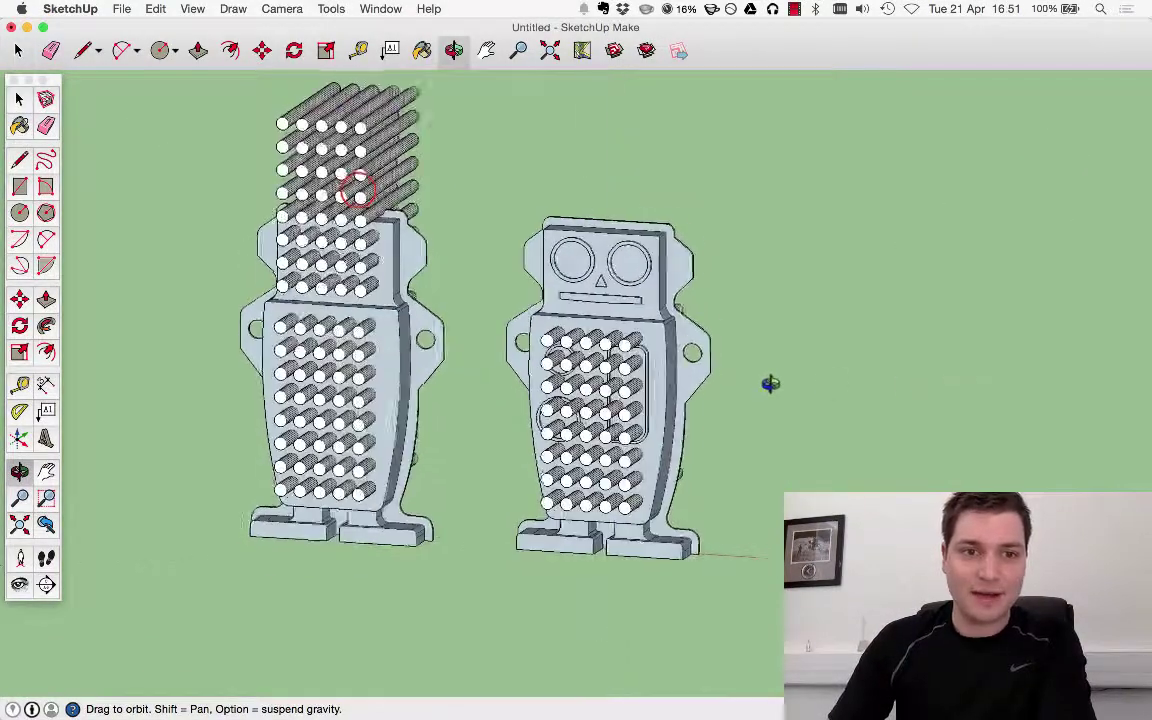
left_click(360, 197)
key("BackSpace")
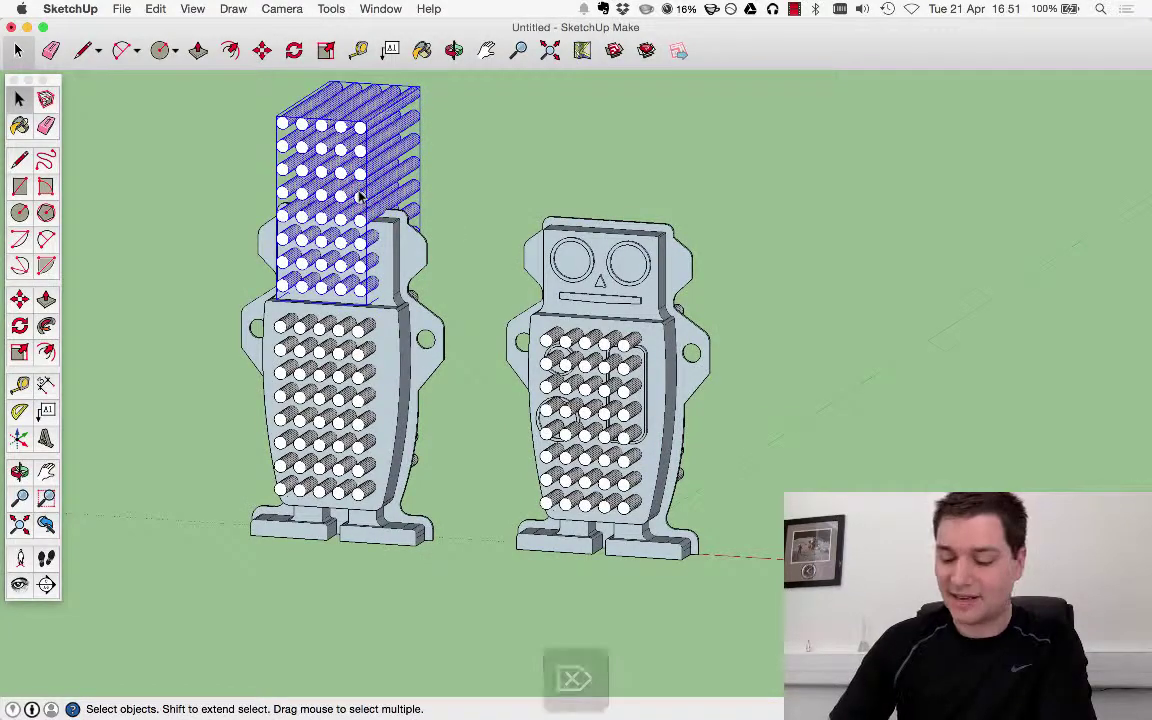
Delete the remaining rod groups running through the bodies of the duplicate and the original robot.
middle_click_drag(375, 211, 361, 375)
left_click(361, 375)
key("BackSpace")
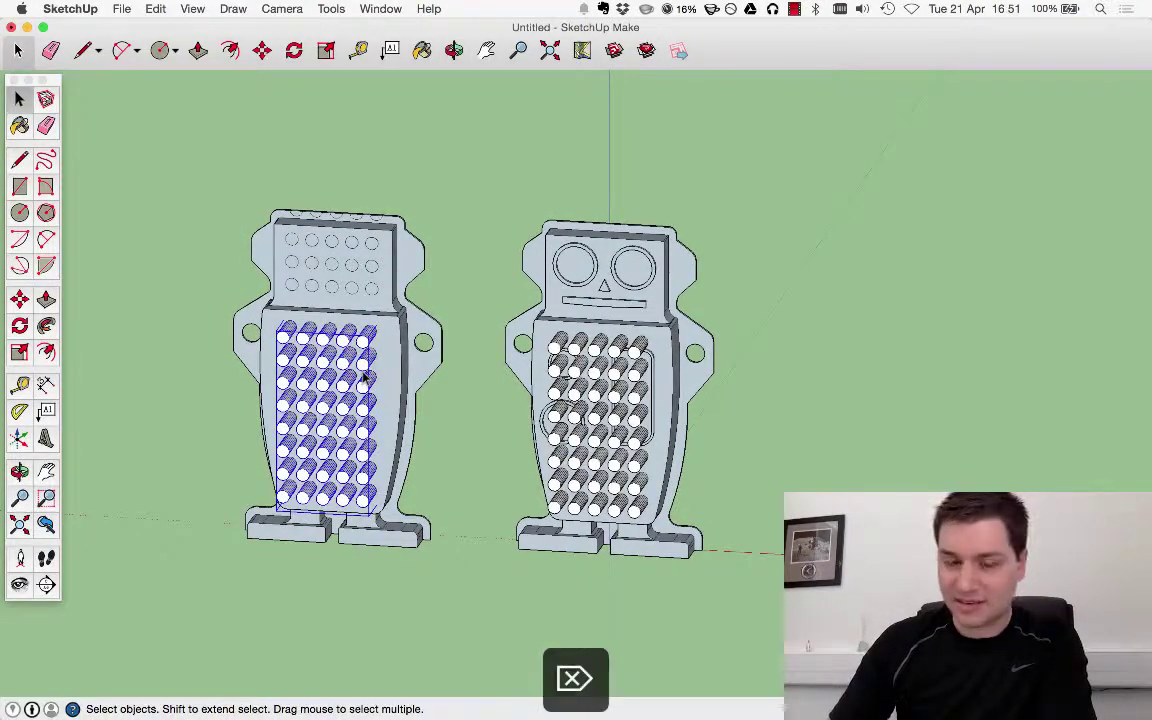
left_click(591, 348)
key("BackSpace")
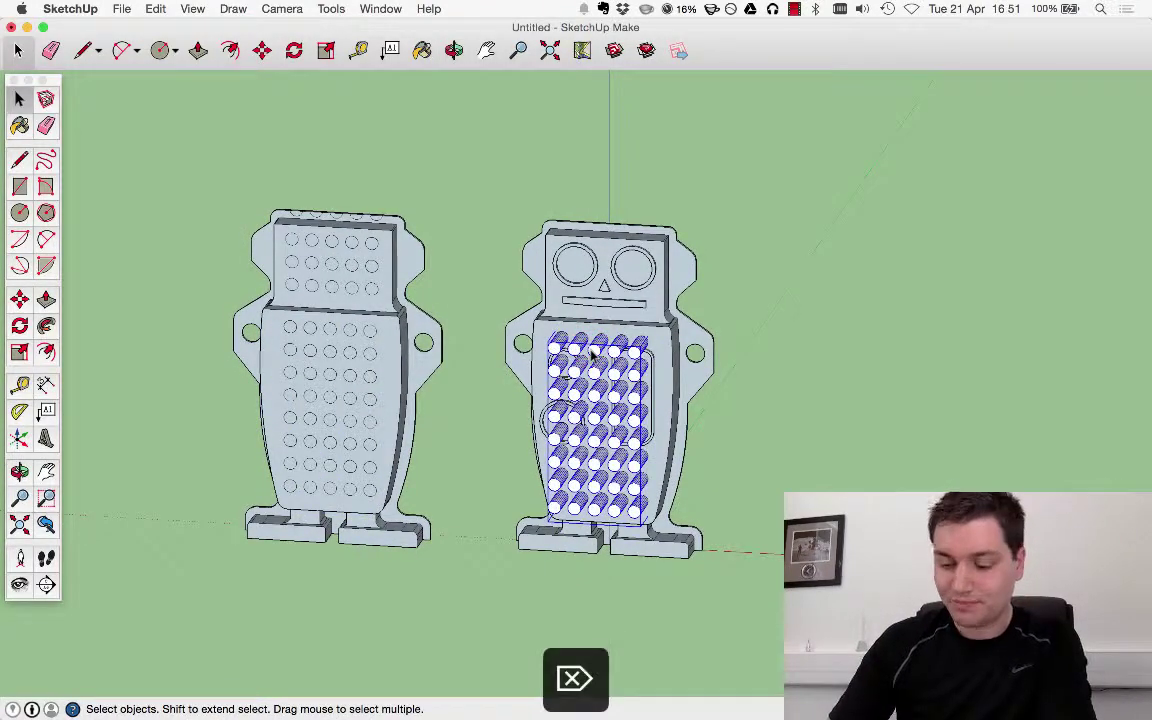
Erase segments of the leftover partial circles along the top rim of the duplicate robot's head, starting with the leftmost ones.
scroll(345, 398, "down", 2)
scroll(345, 398, "up", 4)
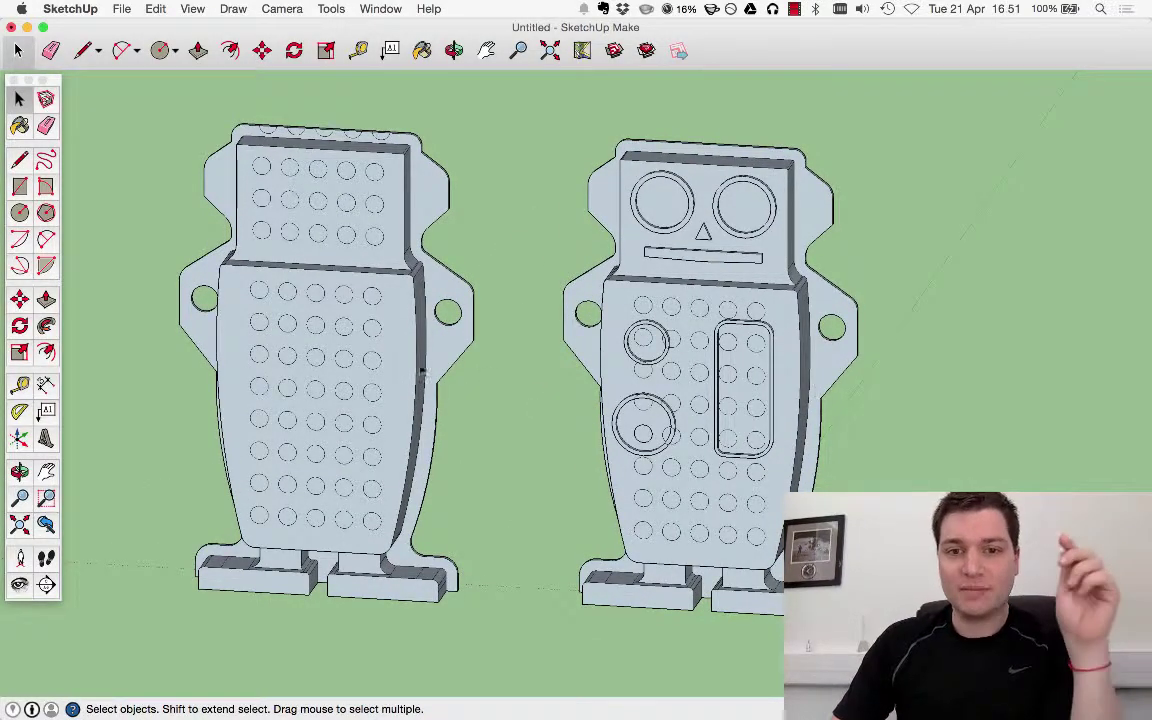
scroll(424, 181, "up", 10)
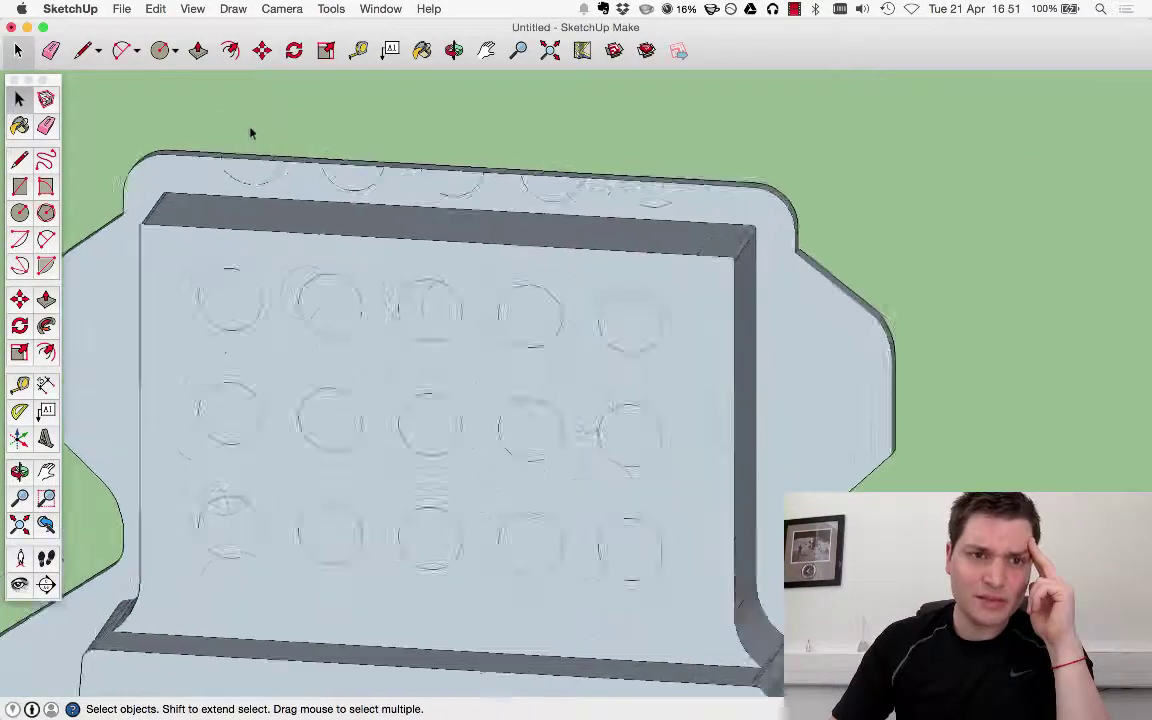
key("e")
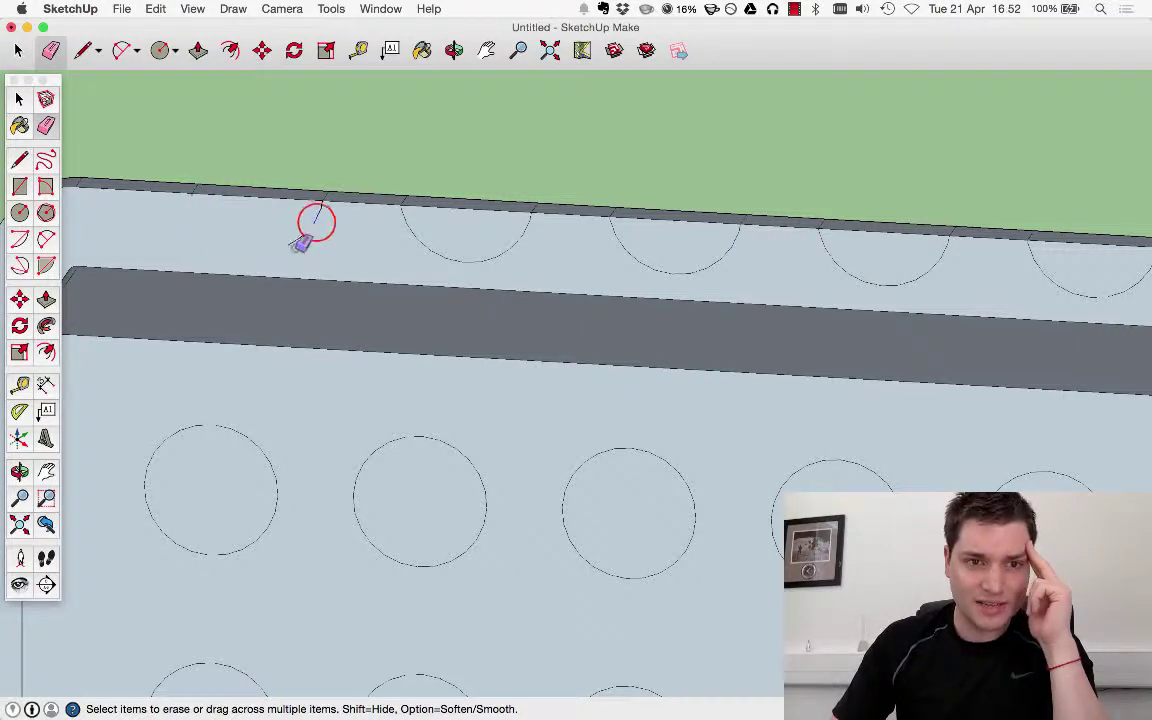
scroll(320, 210, "up", 5)
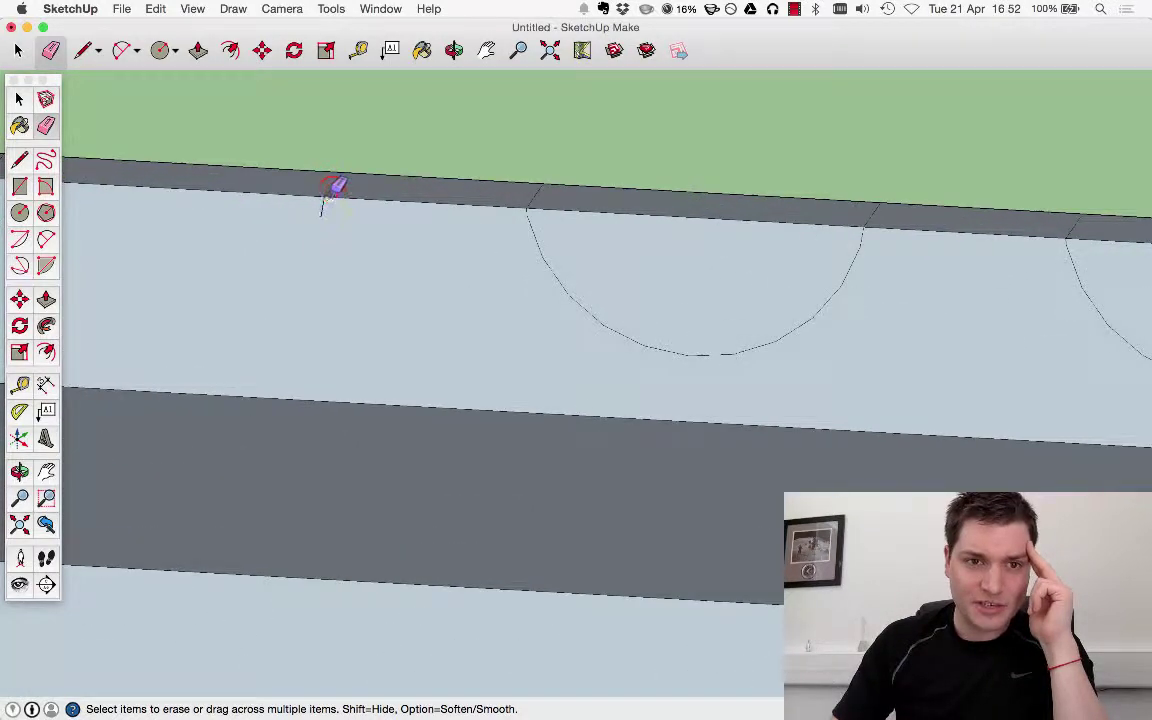
scroll(344, 215, "down", 3)
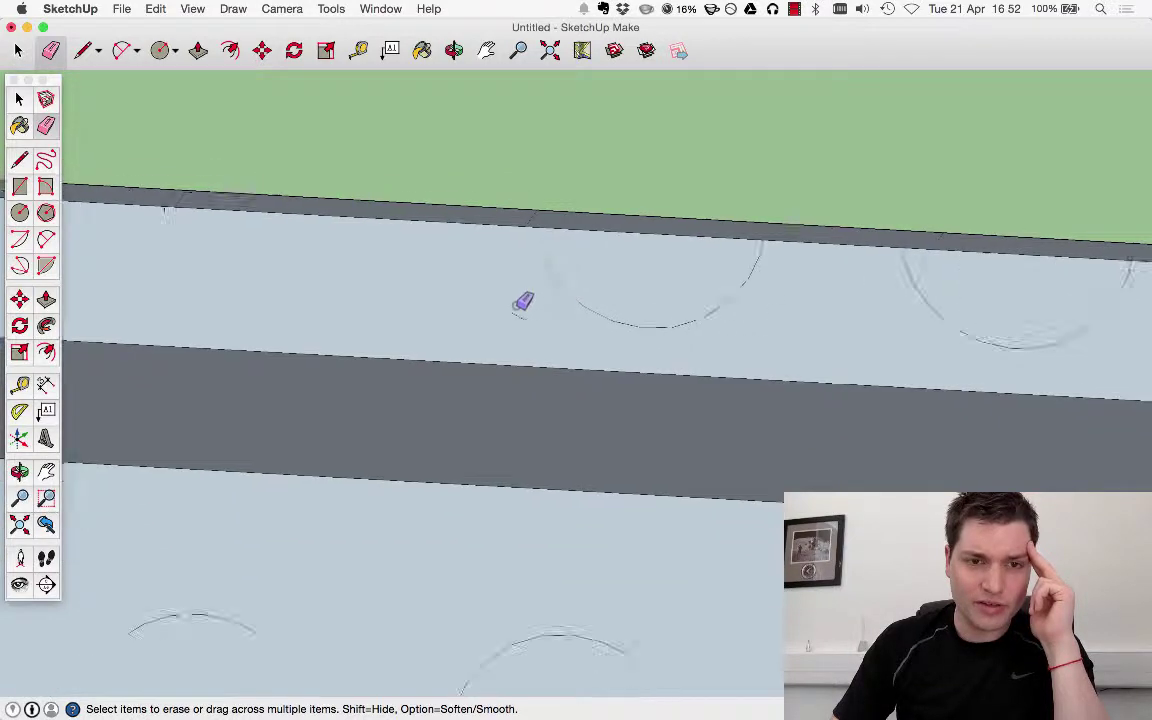
scroll(252, 221, "up", 5)
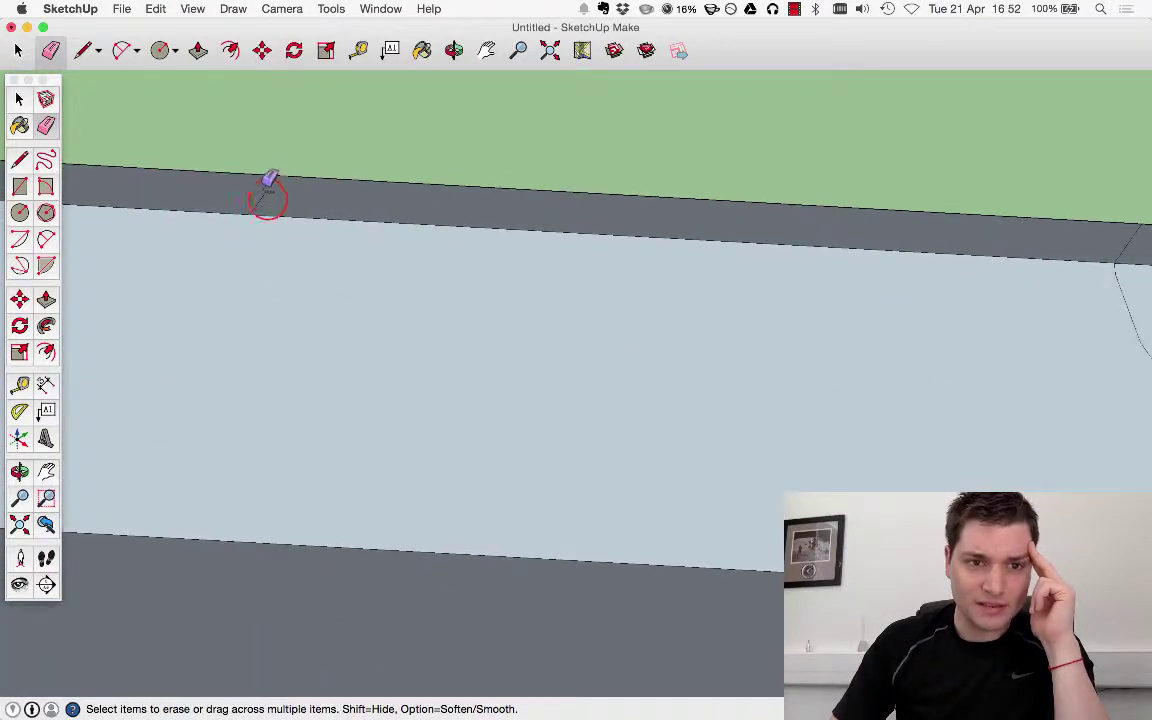
scroll(328, 230, "down", 5)
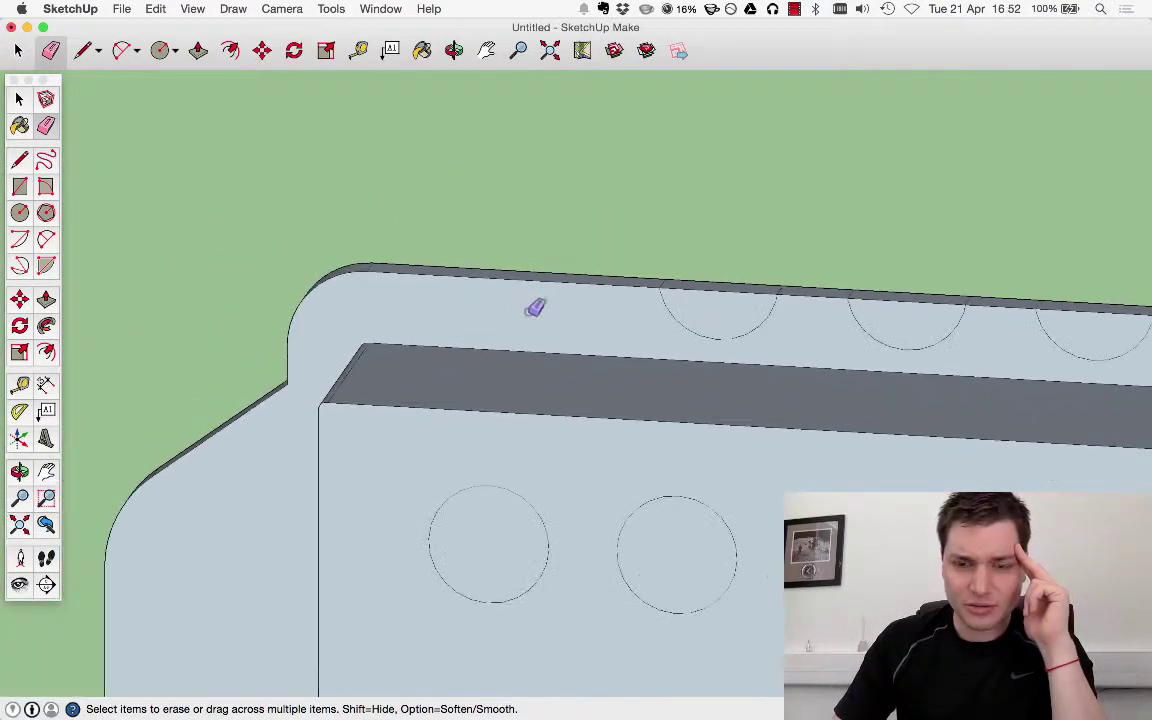
scroll(598, 317, "down", 3)
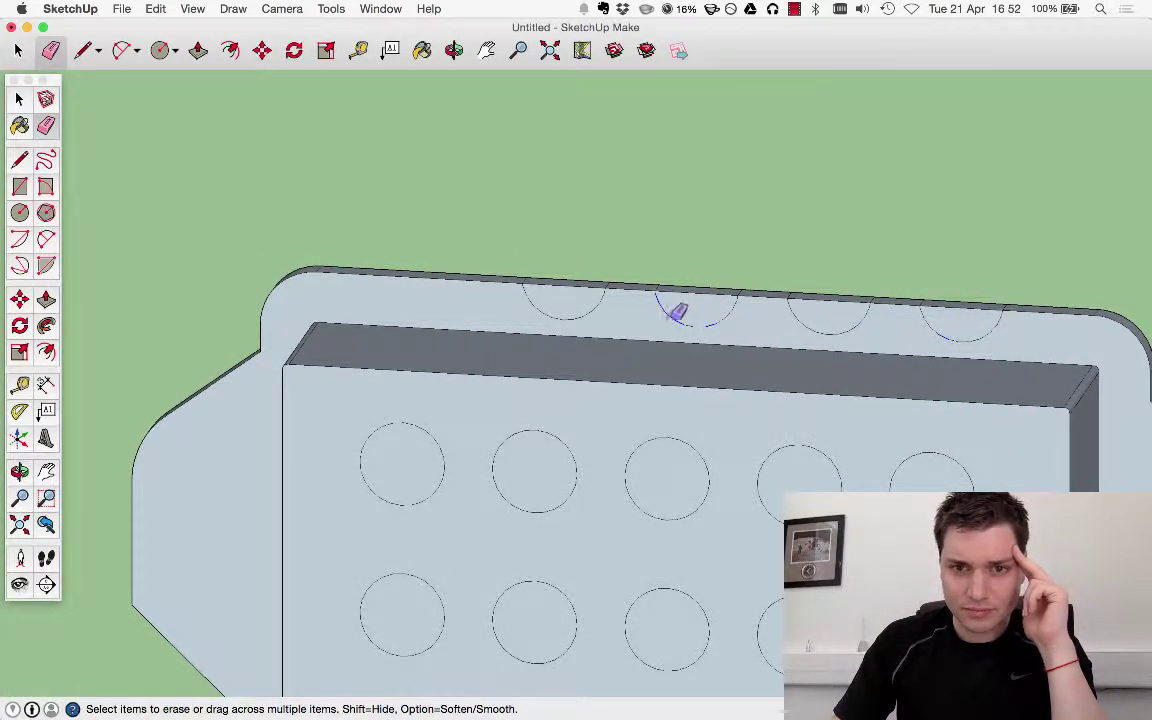
left_click_drag(720, 318, 665, 322)
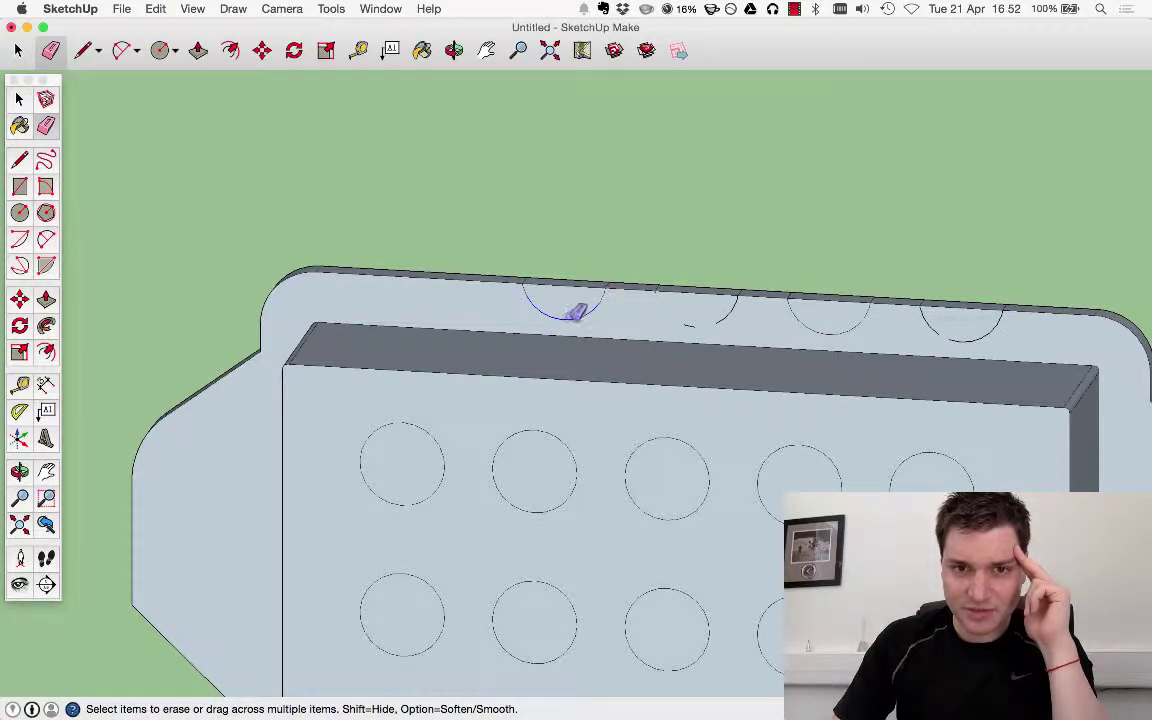
scroll(352, 231, "down", 6)
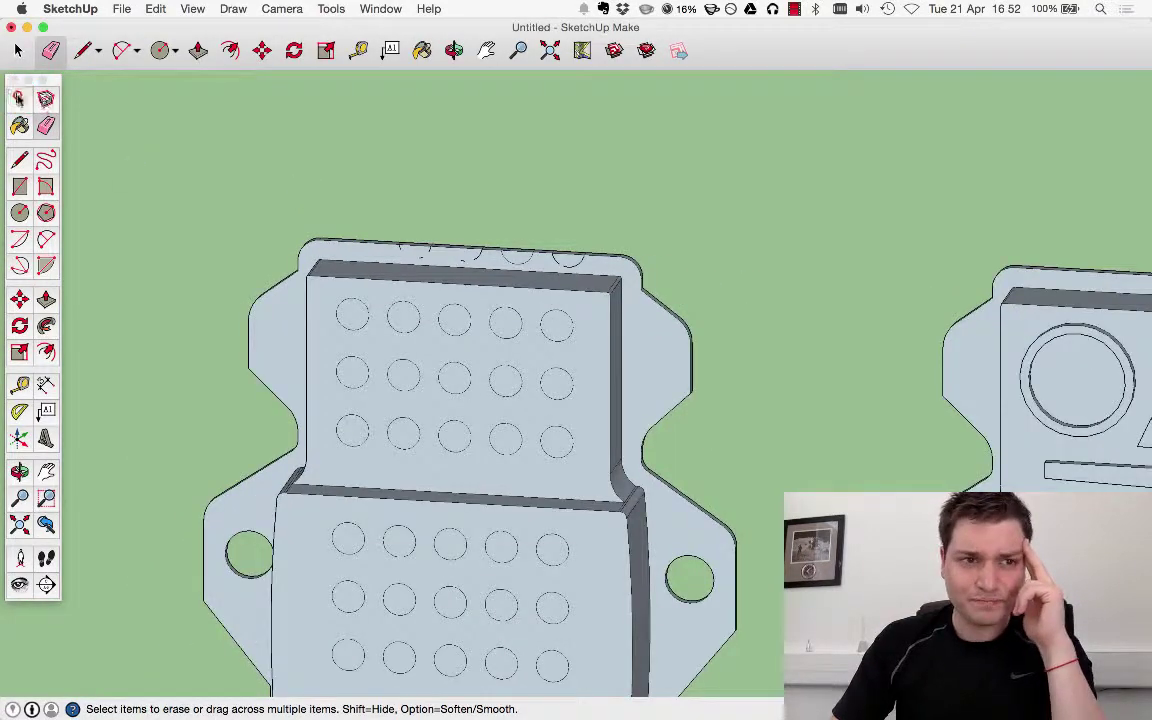
Delete the five circle faces in the top row on the duplicate robot's head to open them as holes.
key("space")
scroll(275, 311, "up", 6)
left_click(277, 318)
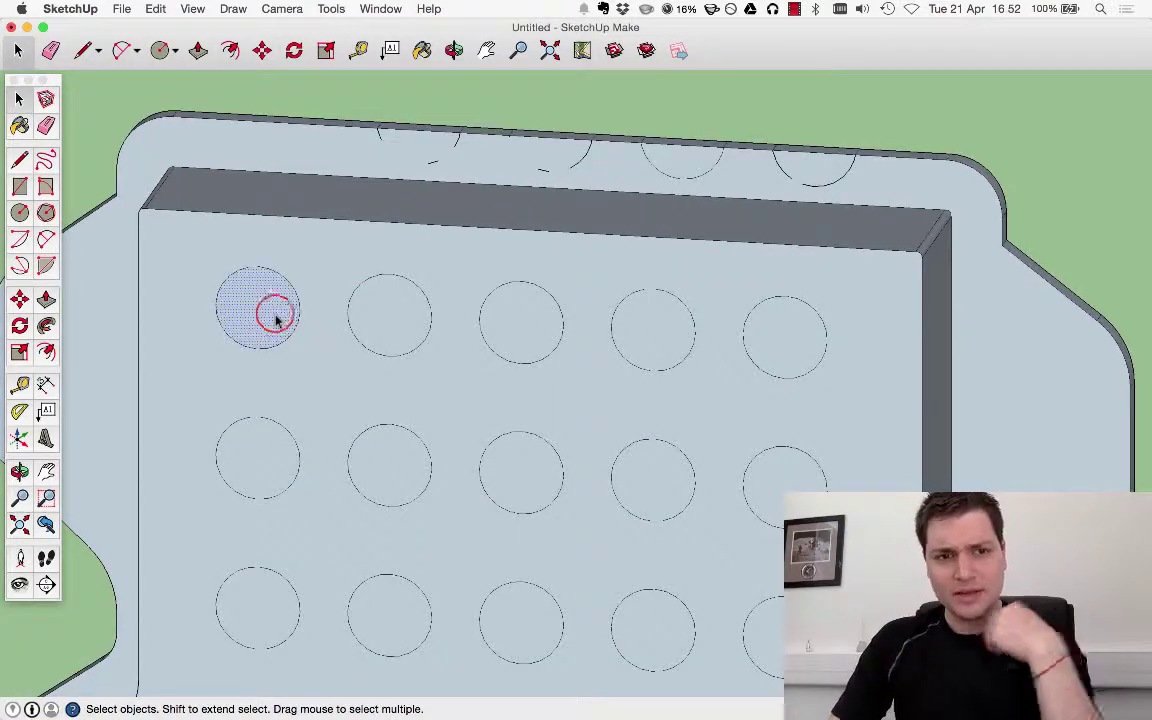
key("Delete")
left_click(357, 311)
key("Delete")
left_click(491, 314)
key("Delete")
left_click(648, 331)
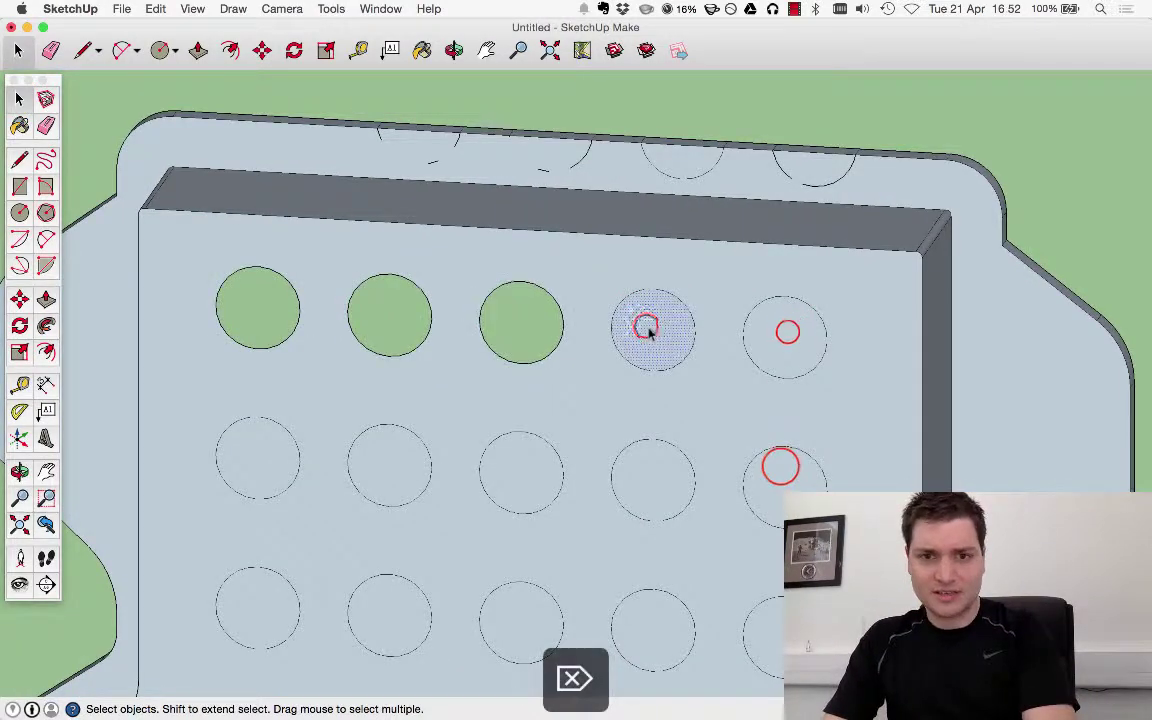
key("Delete")
left_click(787, 333)
key("Delete")
Cut out the middle row of five circle faces on the duplicate robot's head.
left_click(781, 467)
key("Delete")
left_click(660, 490)
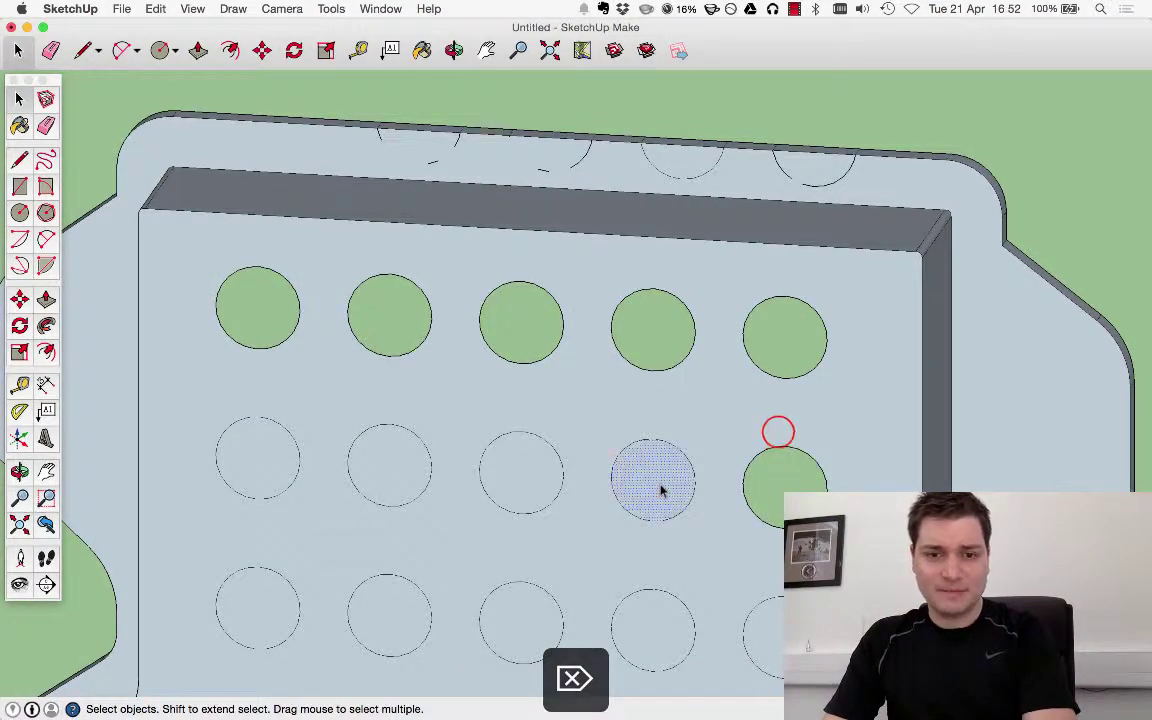
left_click(778, 432)
left_click(652, 488)
key("Delete")
left_click(510, 477)
key("Delete")
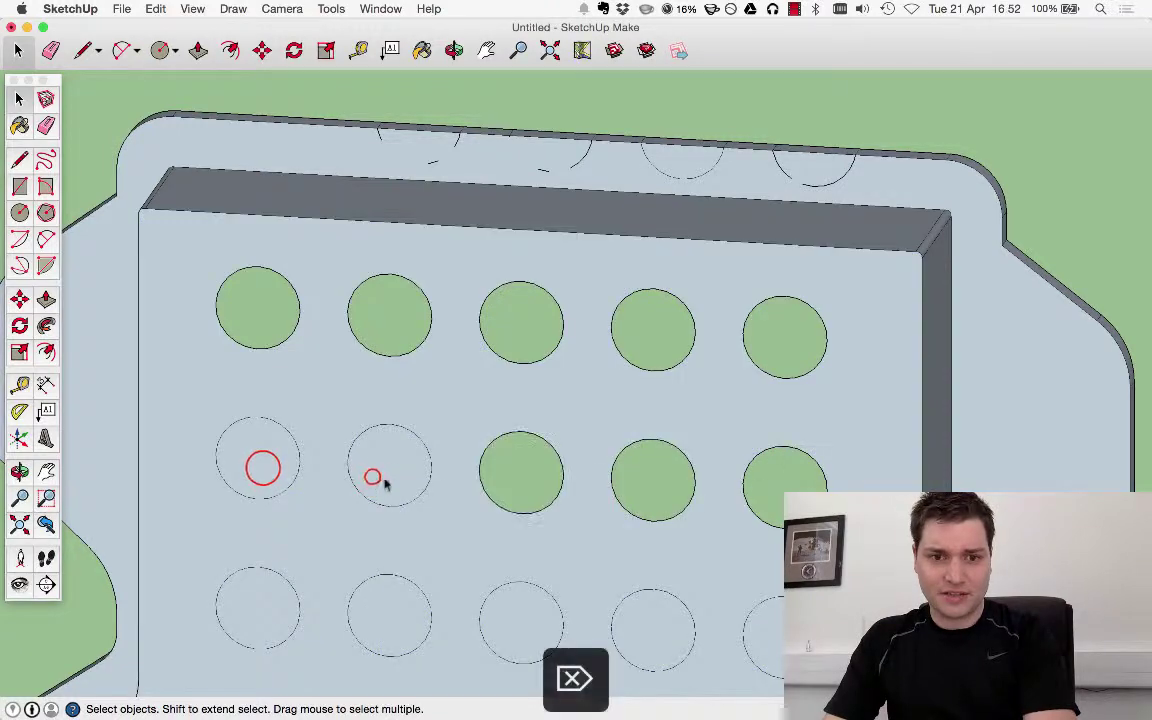
left_click(373, 477)
key("Delete")
Cut out the bottom row of circle faces on the duplicate robot's head.
key("Delete")
left_click(265, 595)
key("Delete")
left_click(391, 606)
key("Delete")
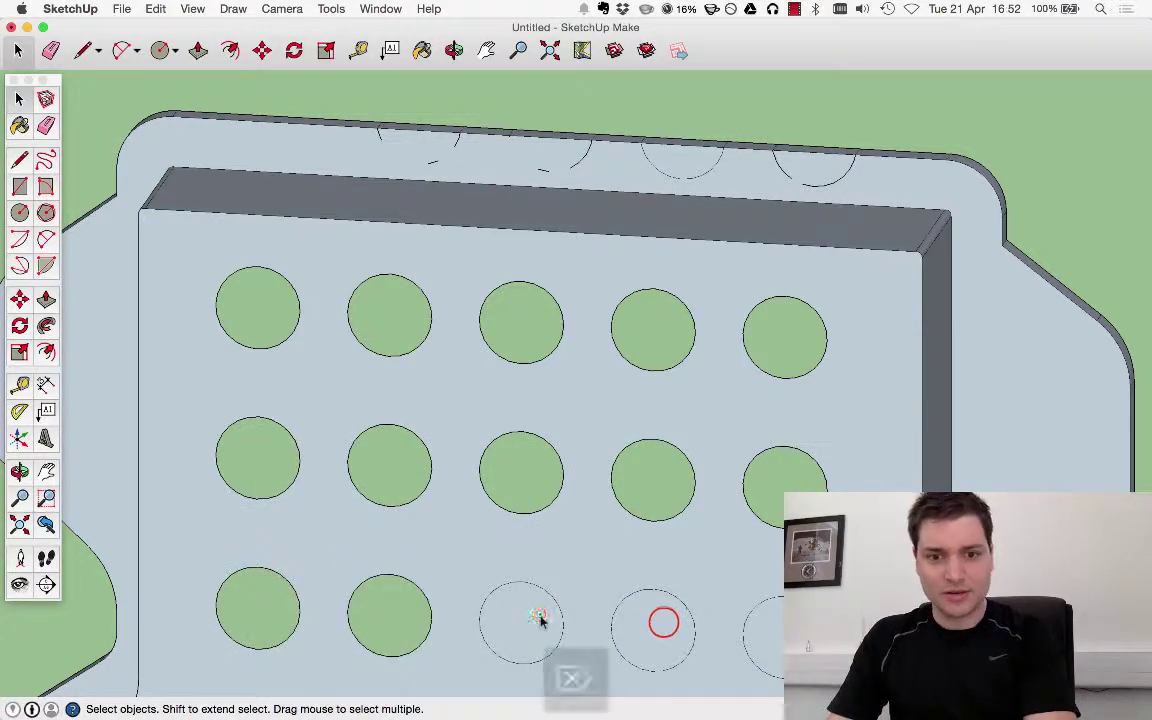
left_click(530, 618)
key("Delete")
left_click(665, 630)
key("Delete")
Delete the five circle faces in the lowest row on the duplicate robot's body.
scroll(483, 404, "down", 5)
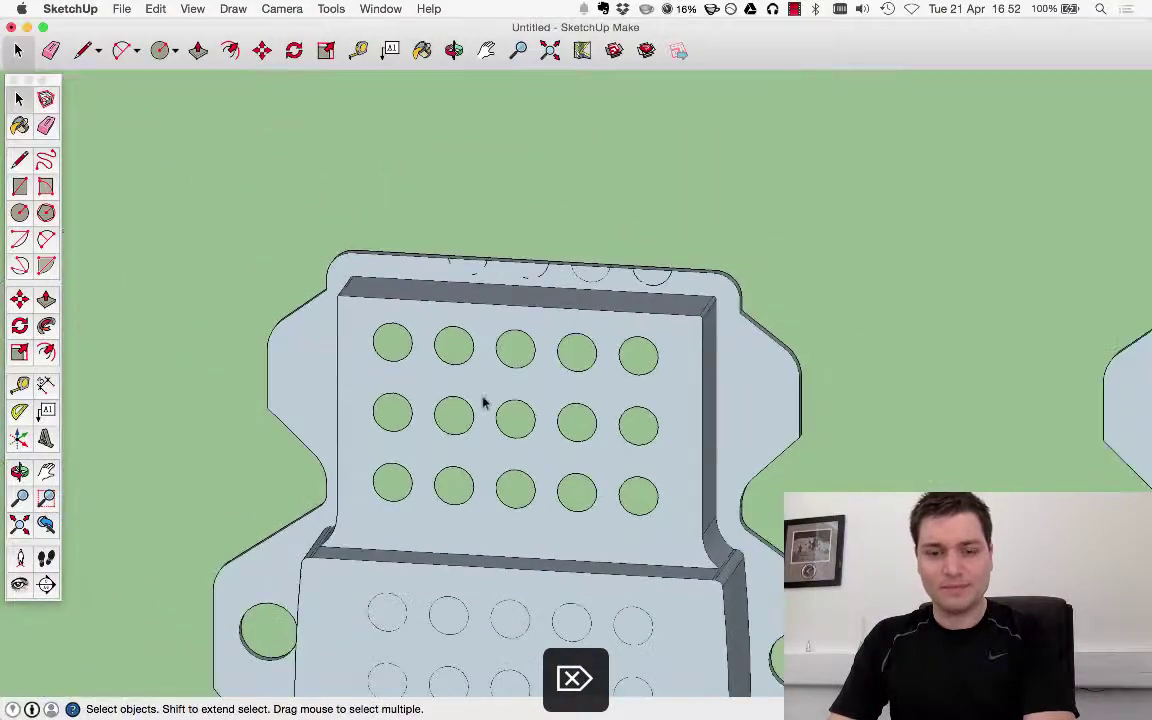
scroll(519, 497, "down", 3)
scroll(458, 501, "up", 8)
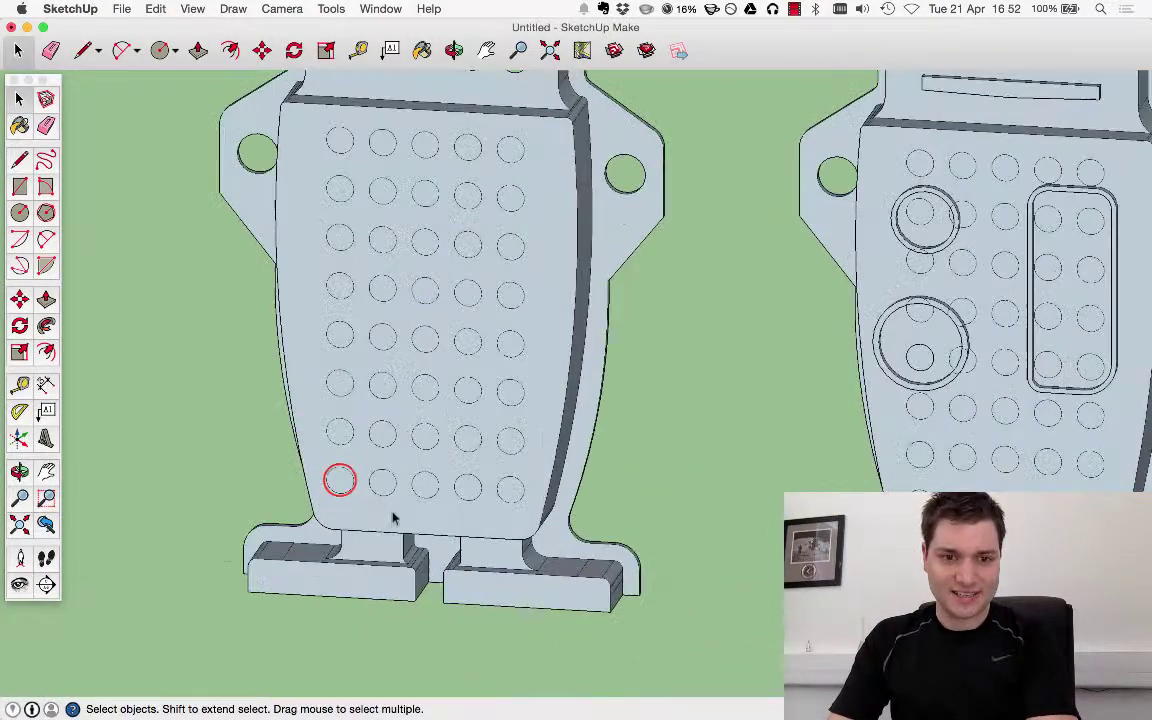
key("Delete")
left_click(386, 481)
key("Delete")
left_click(422, 483)
key("Delete")
left_click(465, 486)
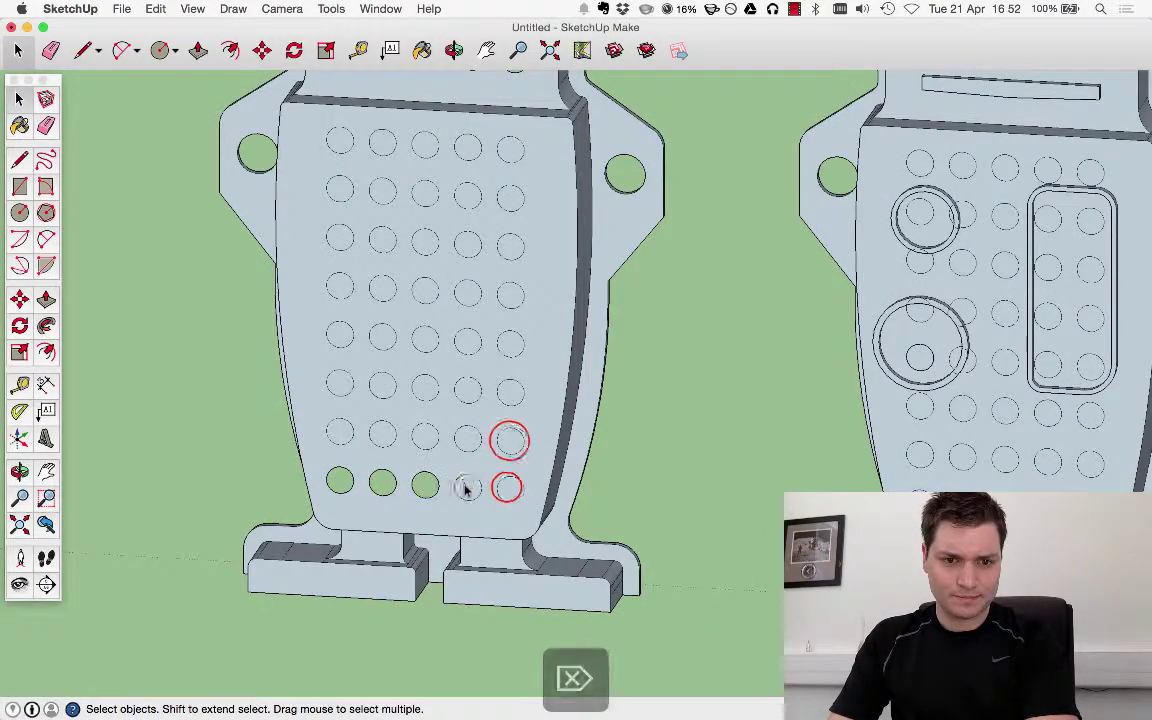
key("Delete")
left_click(509, 490)
key("Delete")
Delete the circle faces in the second row from the bottom of the duplicate robot's body.
left_click(509, 440)
key("Delete")
left_click(467, 438)
key("Delete")
left_click(424, 436)
key("Delete")
left_click(382, 434)
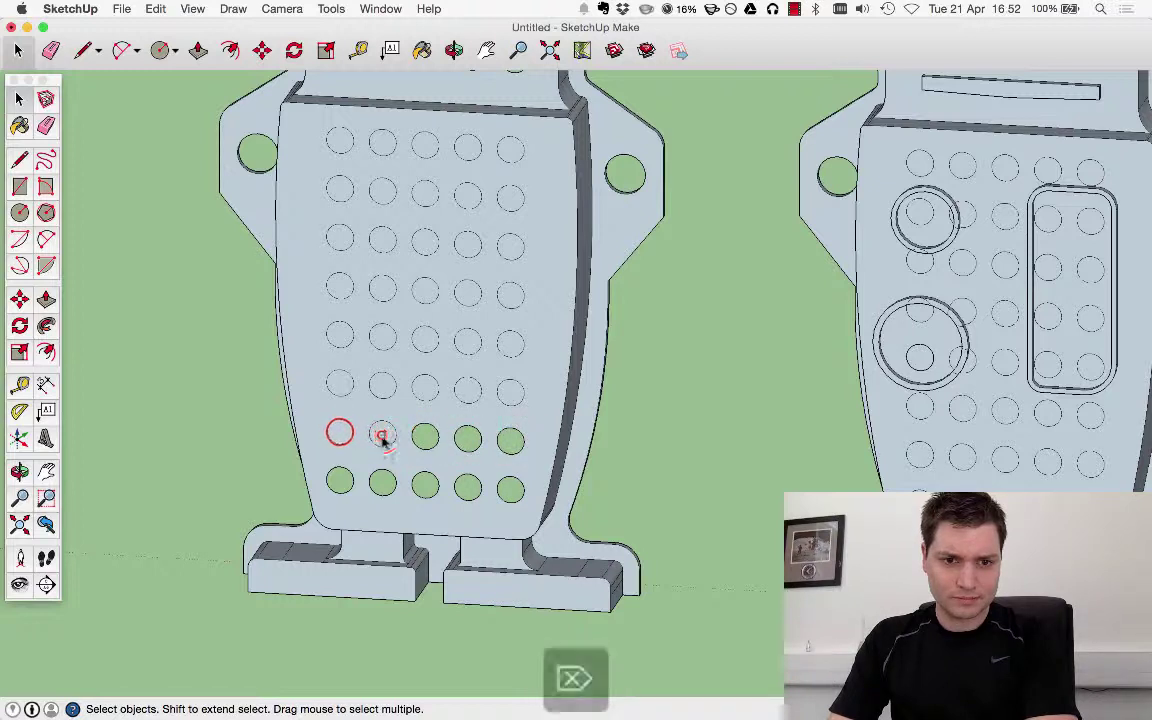
Open the third row of holes from the bottom of the duplicate robot's body by deleting its circle faces.
key("Delete")
left_click(378, 387)
key("Delete")
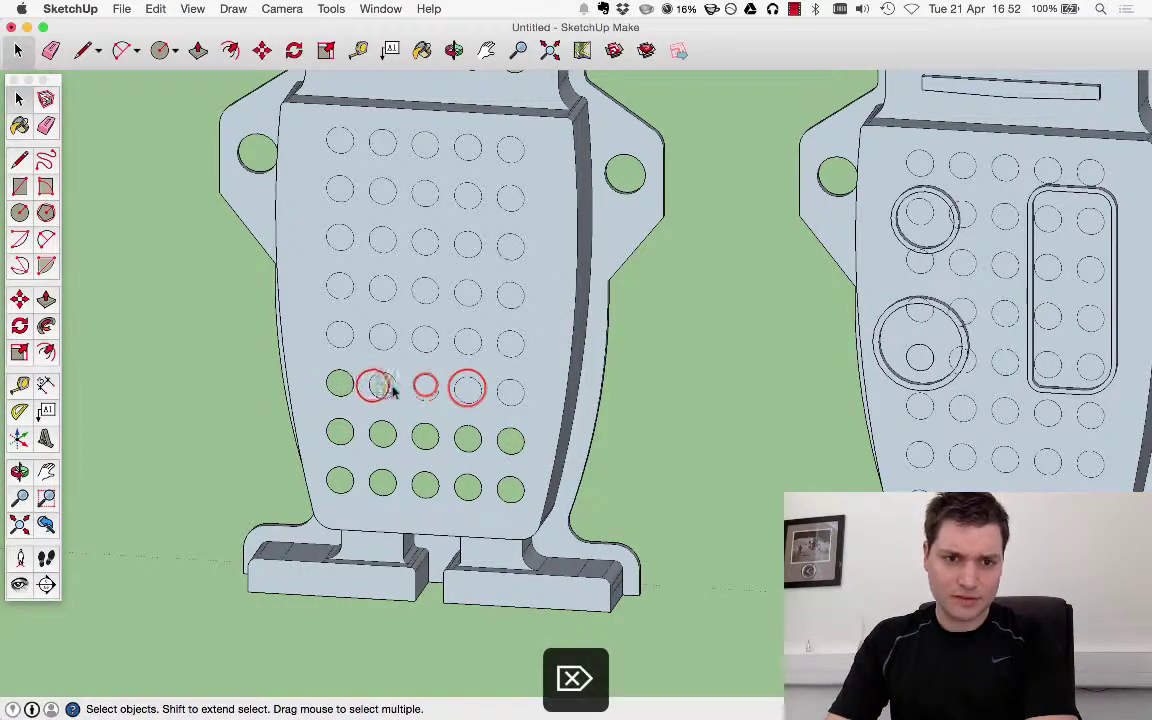
left_click(422, 388)
key("Delete")
left_click(465, 390)
key("Delete")
left_click(505, 396)
Delete the circle faces in the fourth row from the bottom of the duplicate robot's body.
key("Delete")
left_click(510, 340)
key("Delete")
left_click(467, 342)
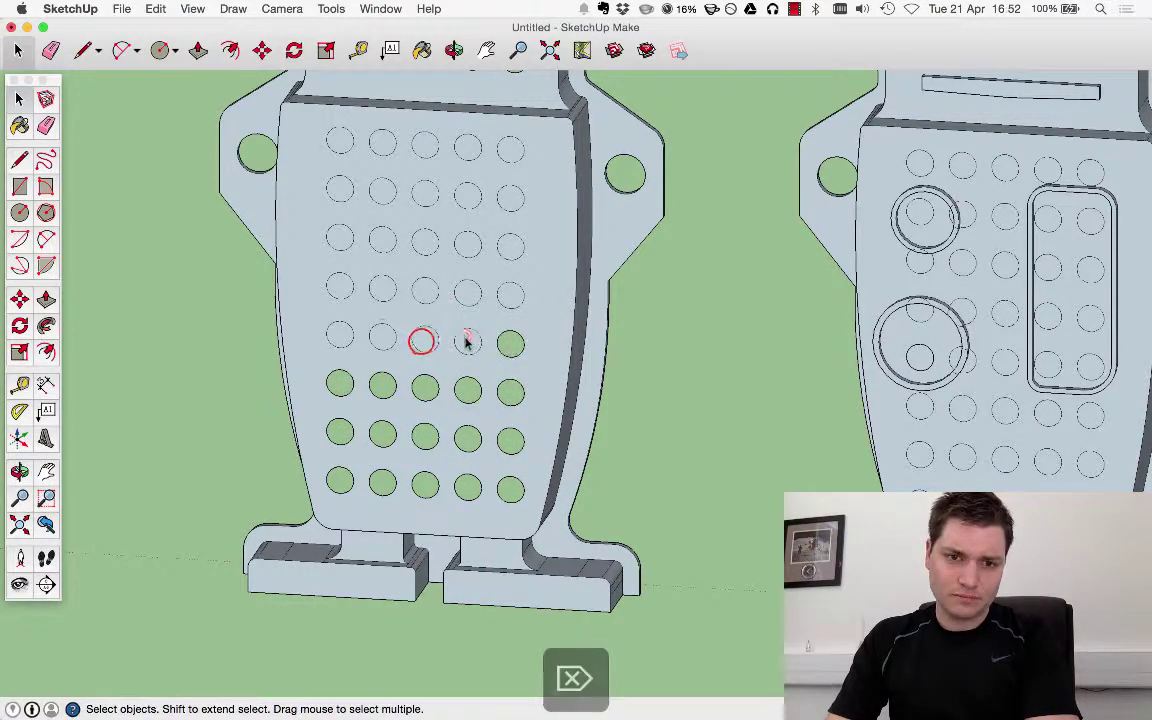
key("Delete")
left_click(422, 342)
Try to delete several remaining circles on the duplicate robot's body with one window selection, and undo the deletion.
key("Delete")
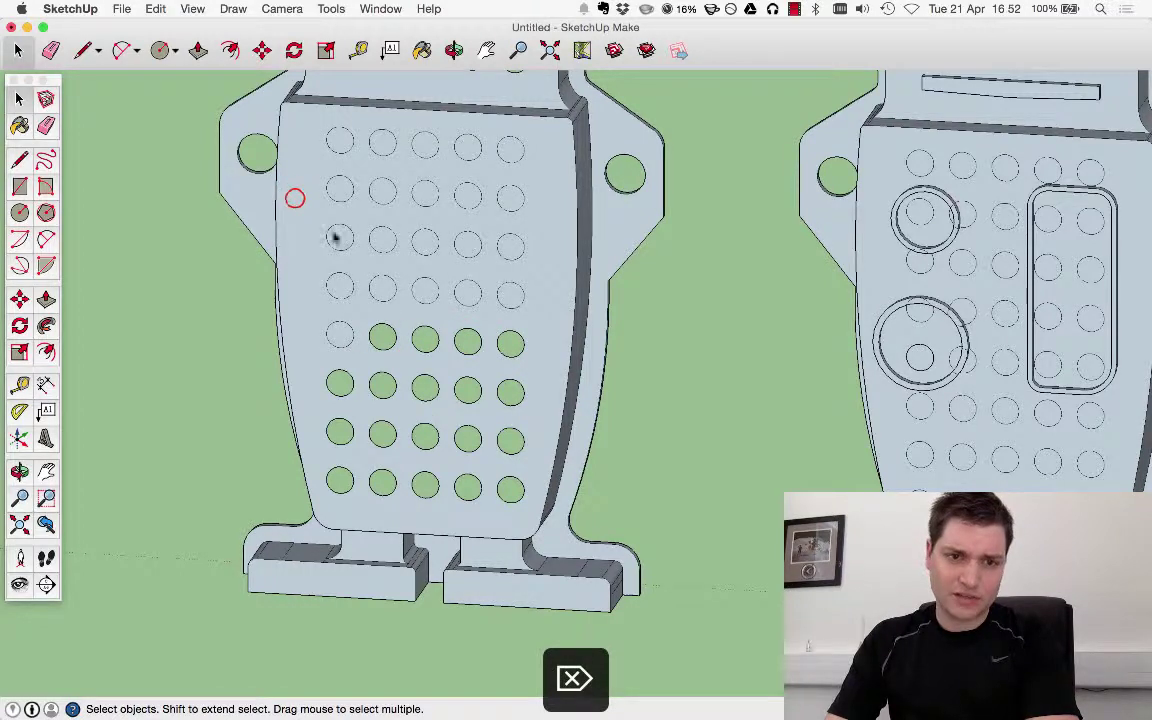
left_click_drag(336, 237, 532, 365)
key("Delete")
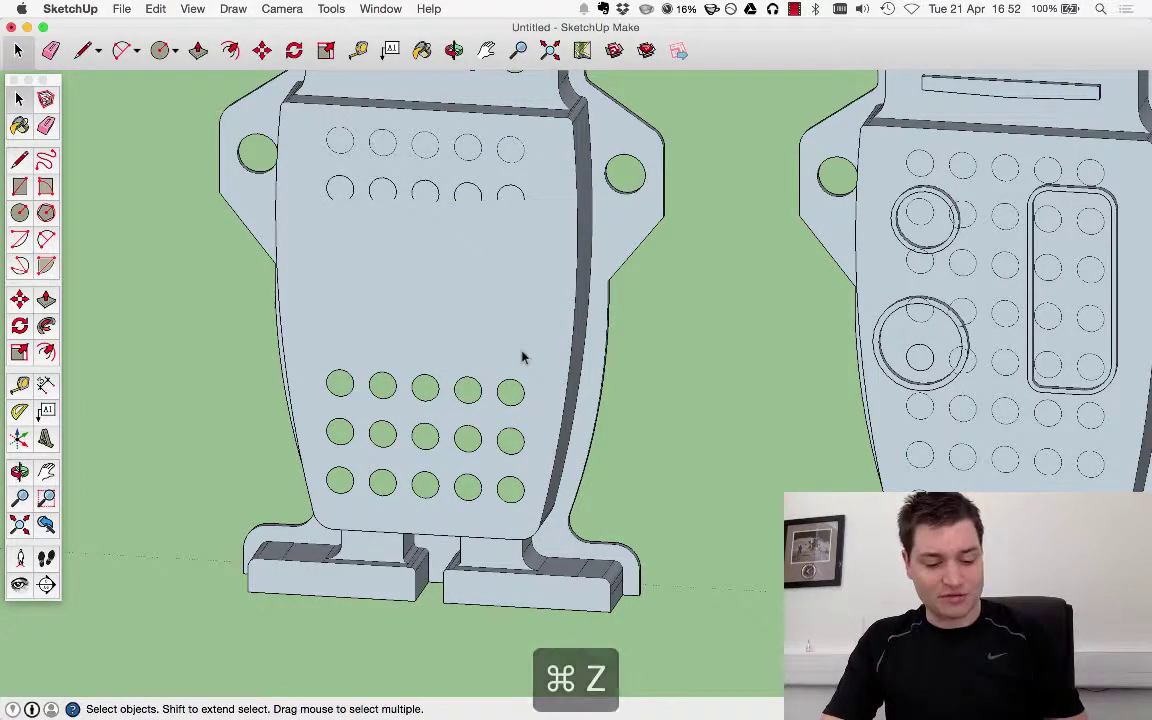
key("super+z")
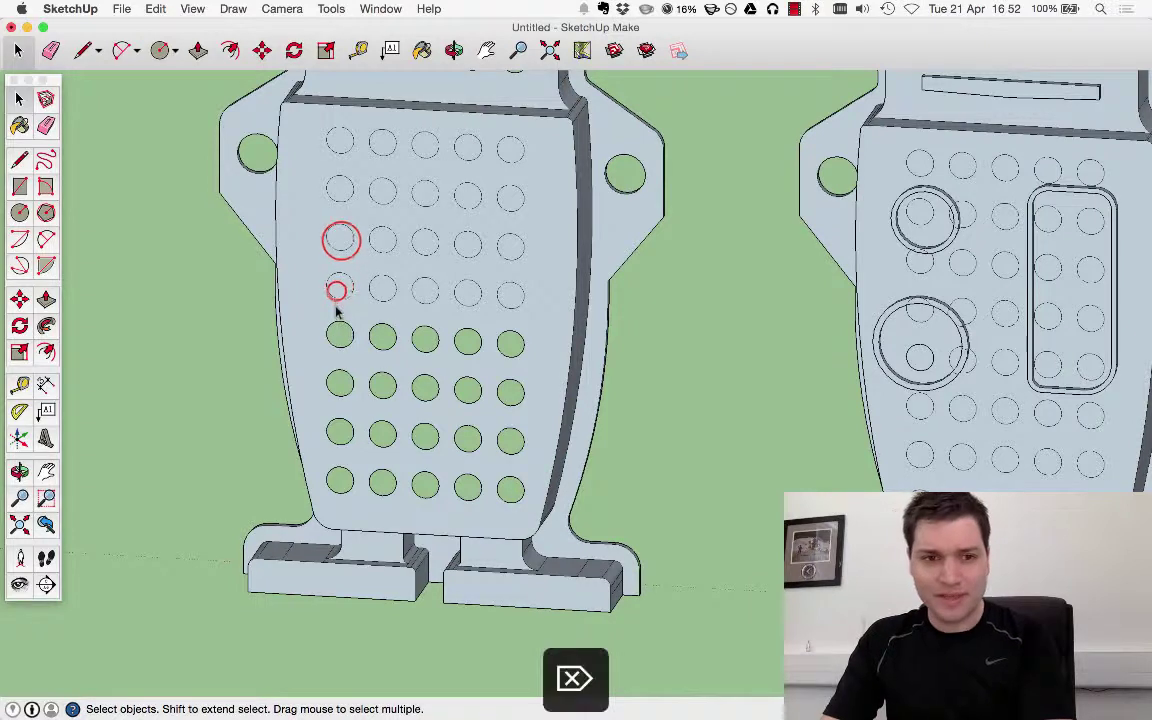
Delete the four remaining circle faces in the leftmost column of the duplicate robot's body.
left_click(336, 290)
key("Delete")
left_click(340, 240)
key("Delete")
left_click(340, 190)
key("Delete")
left_click(340, 142)
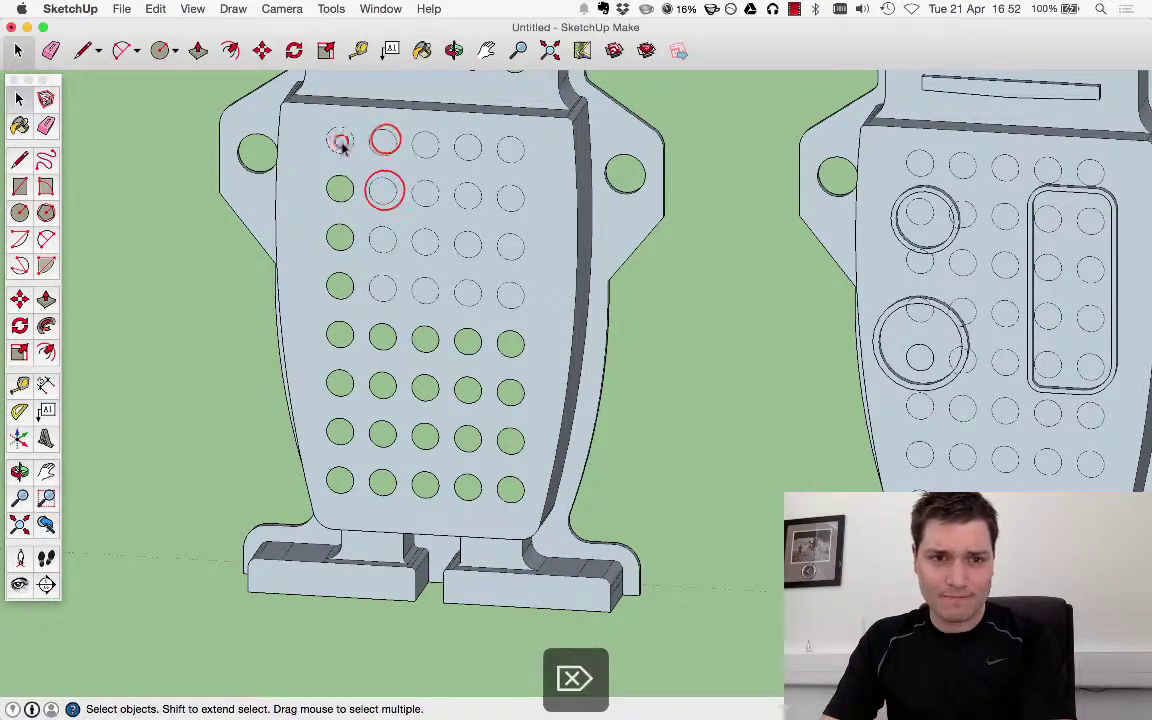
key("Delete")
Delete the four remaining circle faces in the second column of the duplicate robot's body.
left_click(385, 144)
key("Delete")
left_click(385, 190)
key("Delete")
left_click(385, 240)
key("Delete")
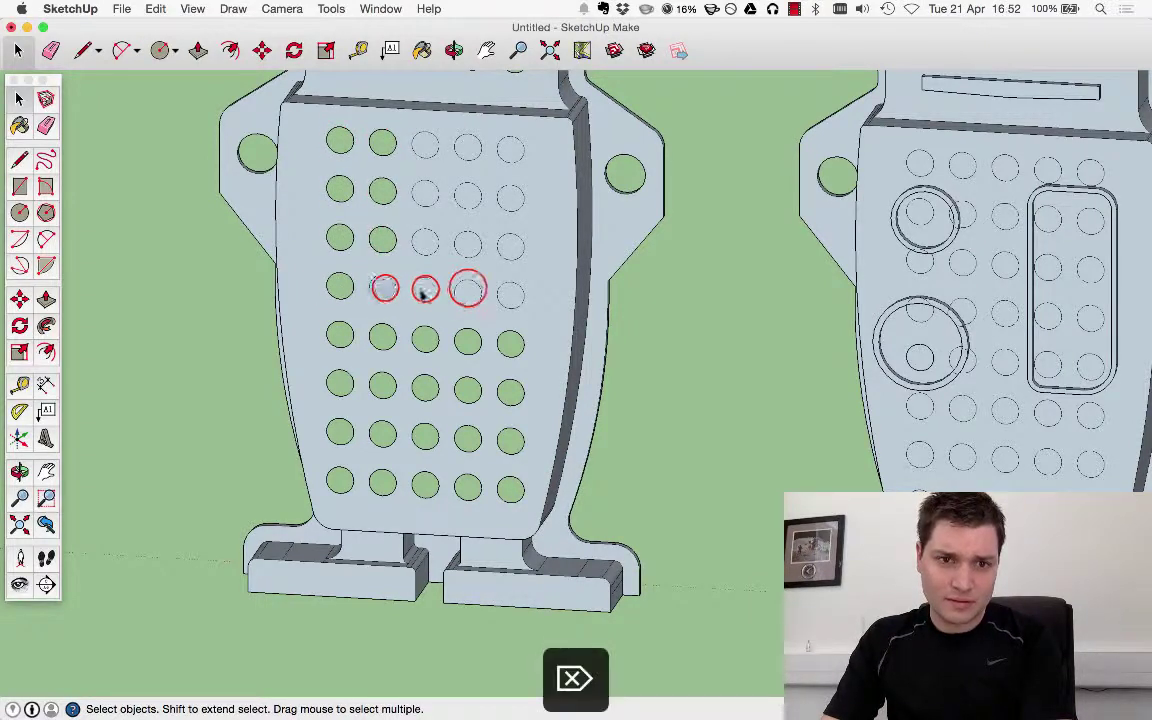
key("Delete")
Delete the remaining circle faces in the fourth and third rows from the top of the duplicate robot's body.
left_click(425, 290)
key("Delete")
left_click(468, 289)
key("Delete")
left_click(503, 293)
key("Delete")
left_click(510, 240)
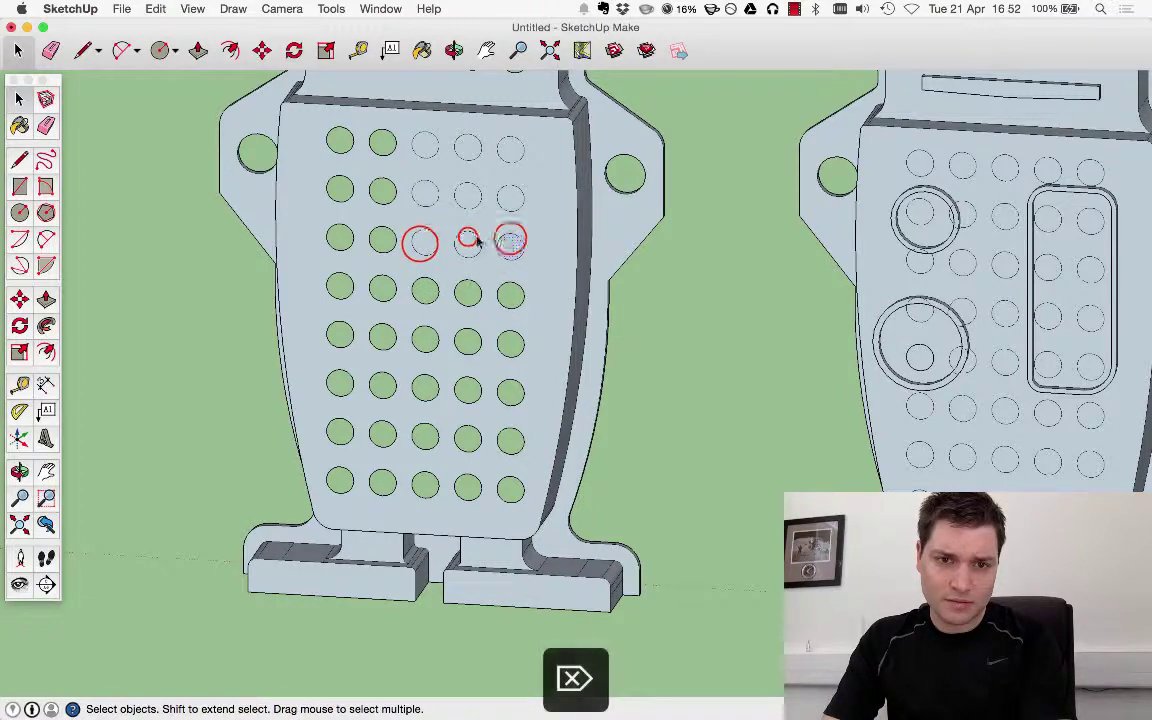
key("Delete")
left_click(468, 238)
key("Delete")
left_click(420, 244)
Delete the remaining circle faces in the top two rows of the duplicate robot's body.
key("Delete")
left_click(424, 194)
key("Delete")
left_click(473, 194)
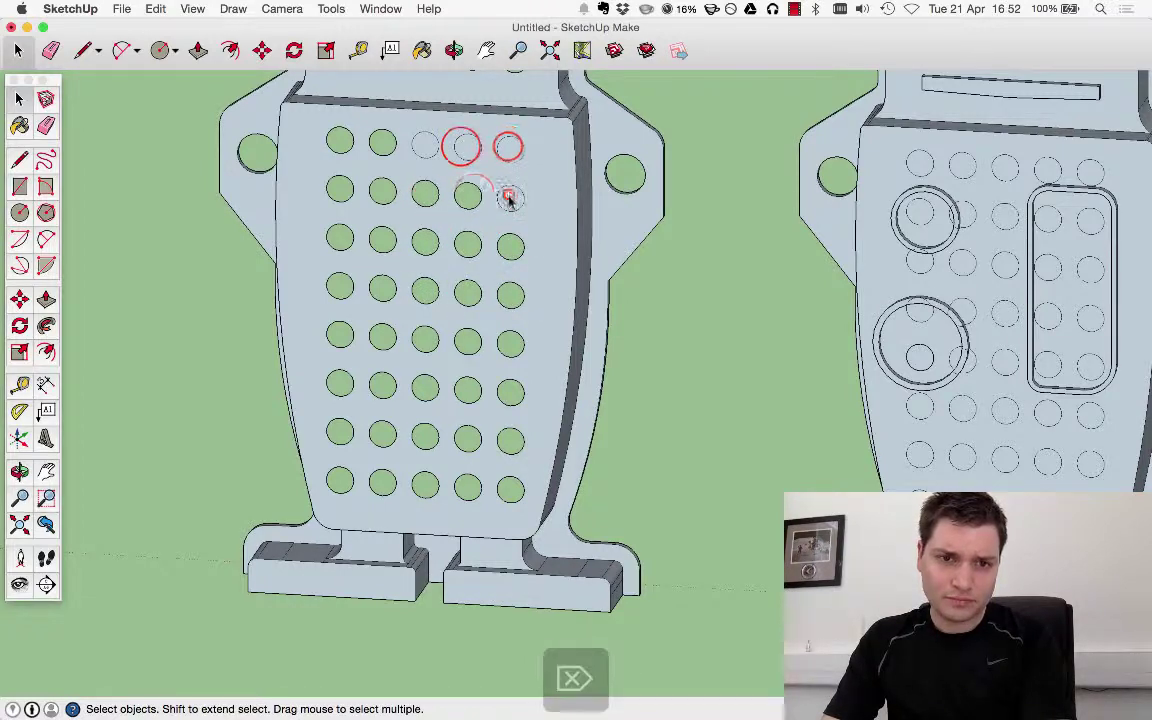
key("Delete")
left_click(507, 147)
key("Delete")
left_click(462, 148)
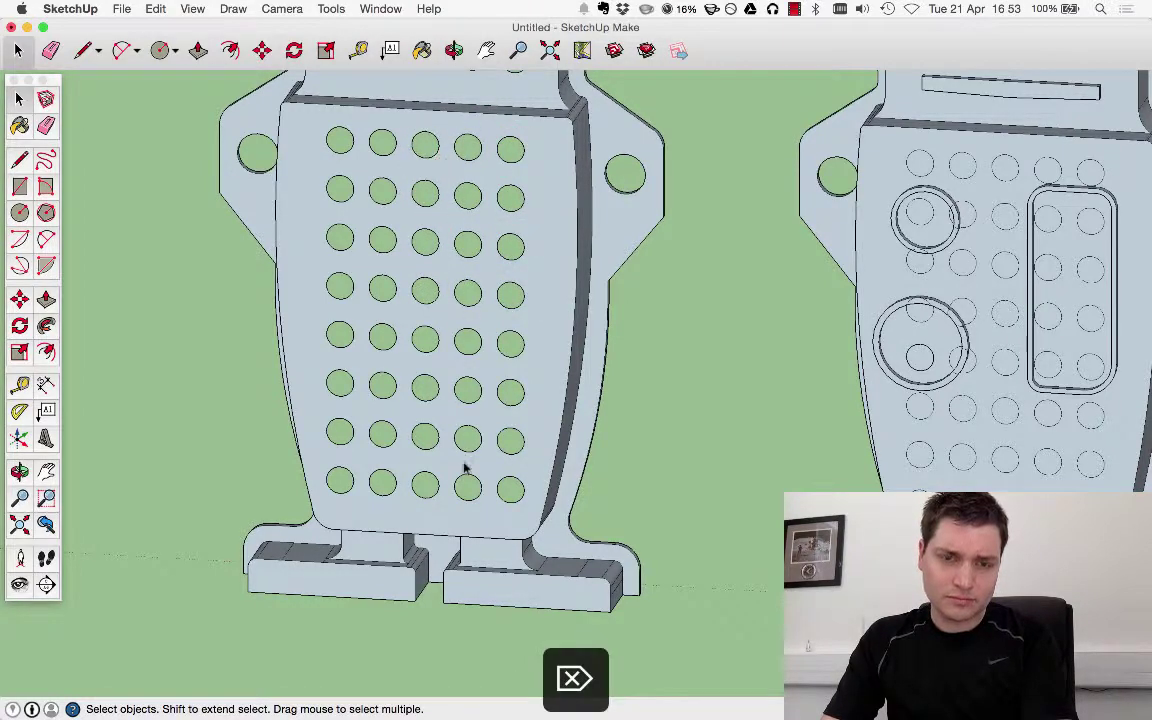
Delete the five circle faces in the top row on the original robot's body.
scroll(463, 468, "down", 4)
scroll(795, 345, "up", 5)
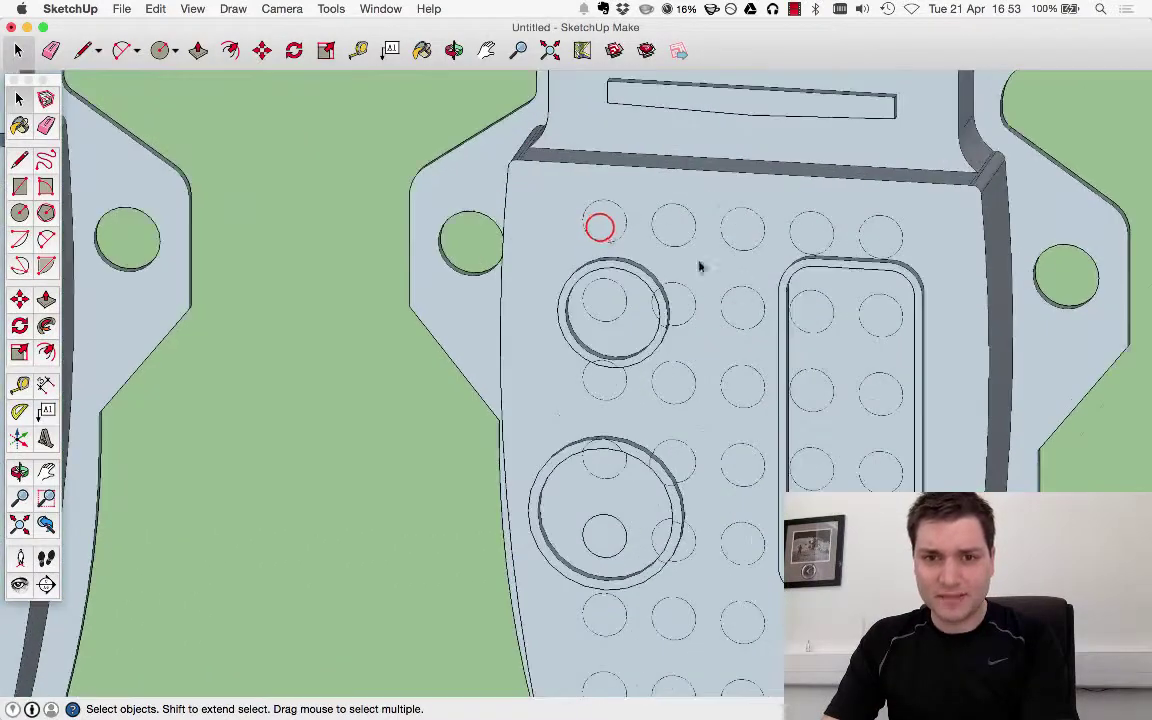
left_click(600, 228)
key("Delete")
left_click(671, 228)
key("Delete")
left_click(741, 226)
key("Delete")
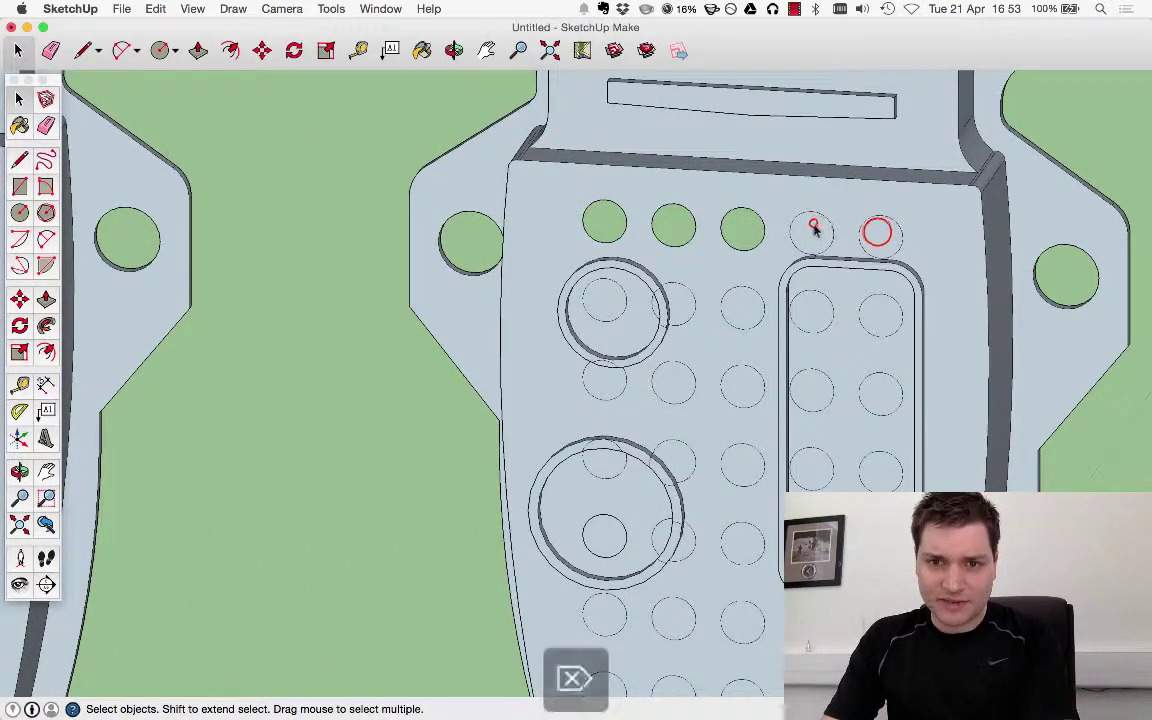
left_click(811, 228)
key("Delete")
left_click(877, 233)
key("Delete")
Delete the circle faces in the first two columns of the second row on the original robot's body, in and beside the small ring.
scroll(680, 305, "up", 5)
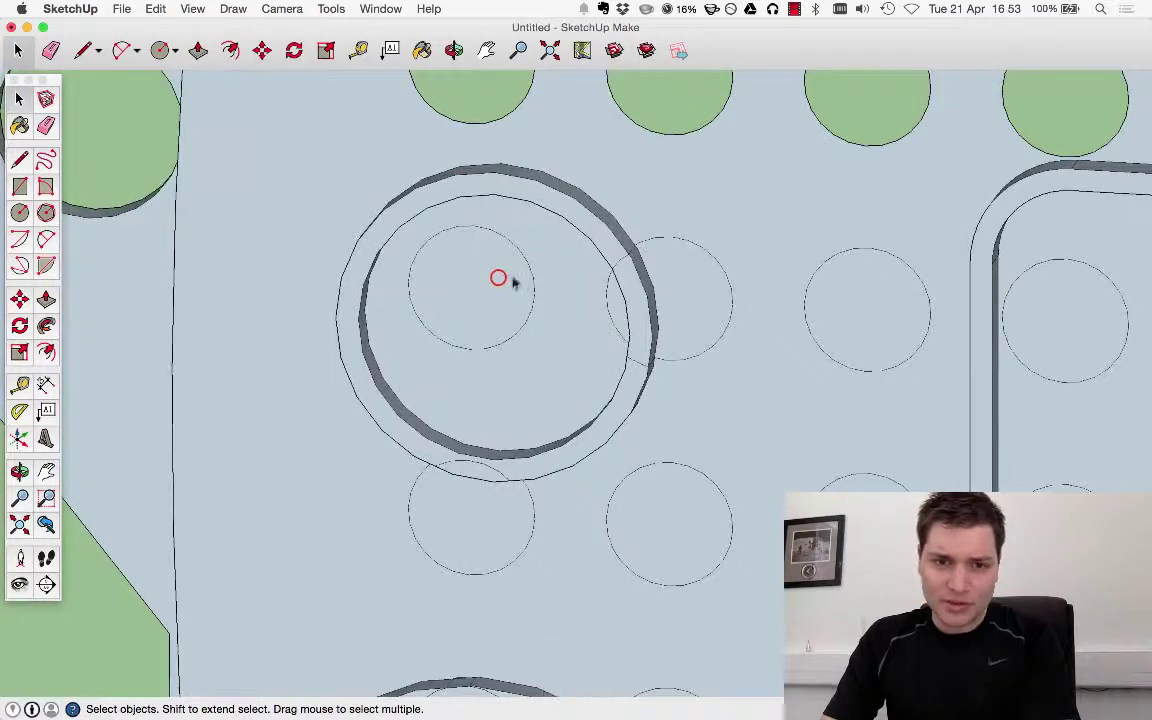
left_click(510, 290)
key("Delete")
middle_click_drag(627, 312, 458, 279)
left_click(666, 273)
key("Delete")
middle_click_drag(592, 340, 646, 248)
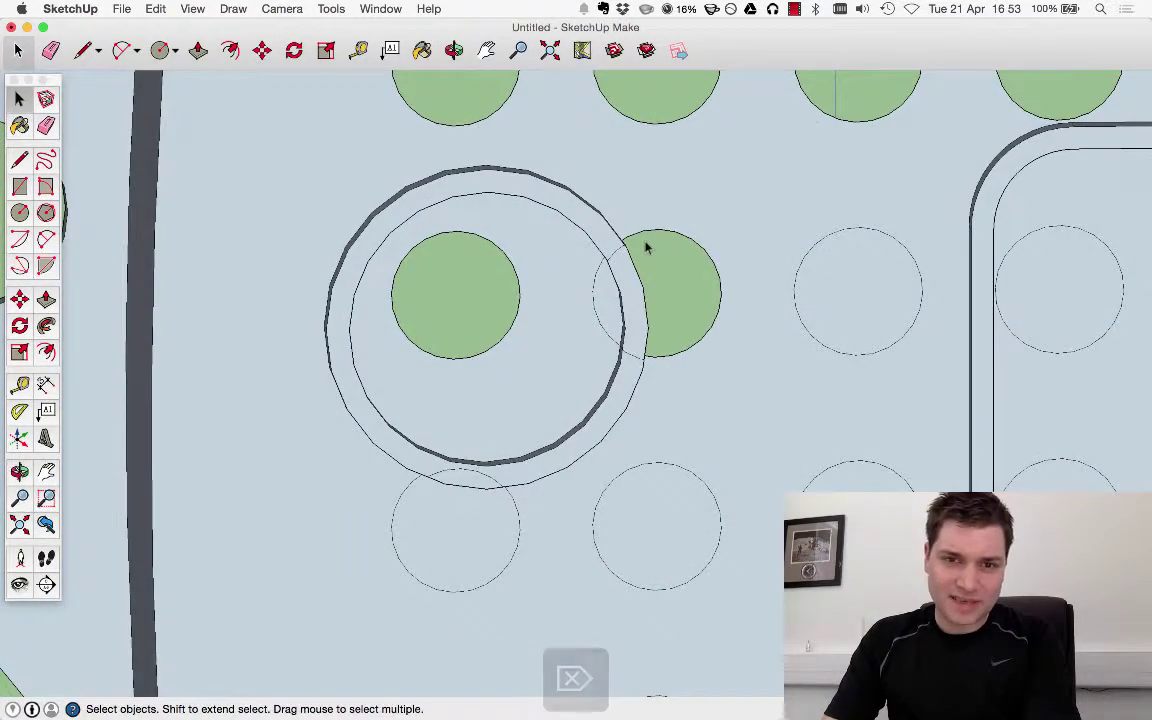
Delete the third-column circle faces in the second and third rows of the original robot's body.
scroll(459, 290, "down", 5)
scroll(727, 397, "up", 6)
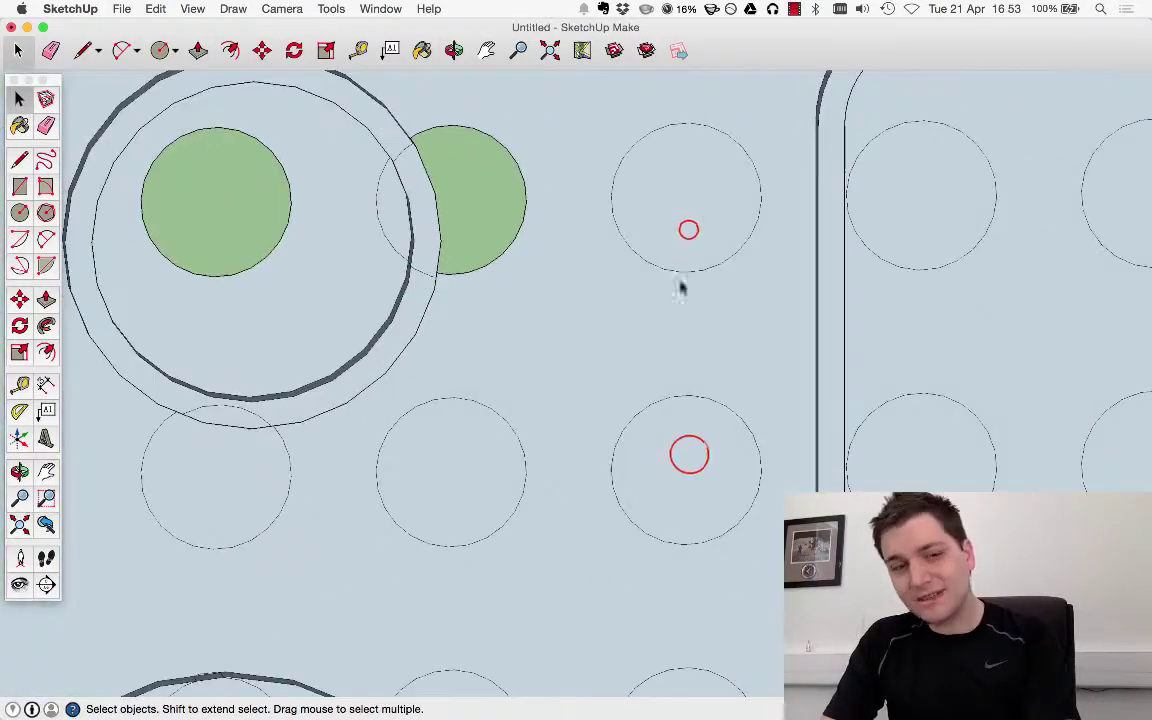
left_click(689, 229)
key("Delete")
left_click(689, 454)
key("Delete")
left_click(527, 467)
key("Delete")
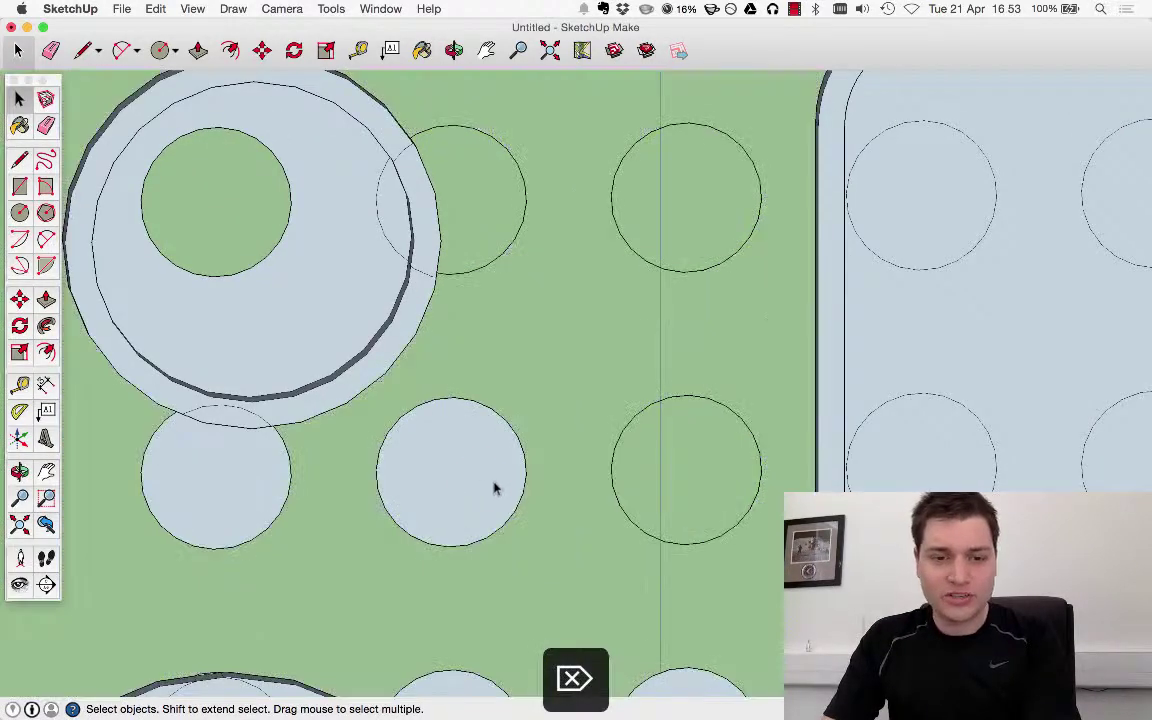
key("super+z")
Delete the circle faces in the second and first columns of the third row on the original robot's body.
left_click(481, 477)
key("Delete")
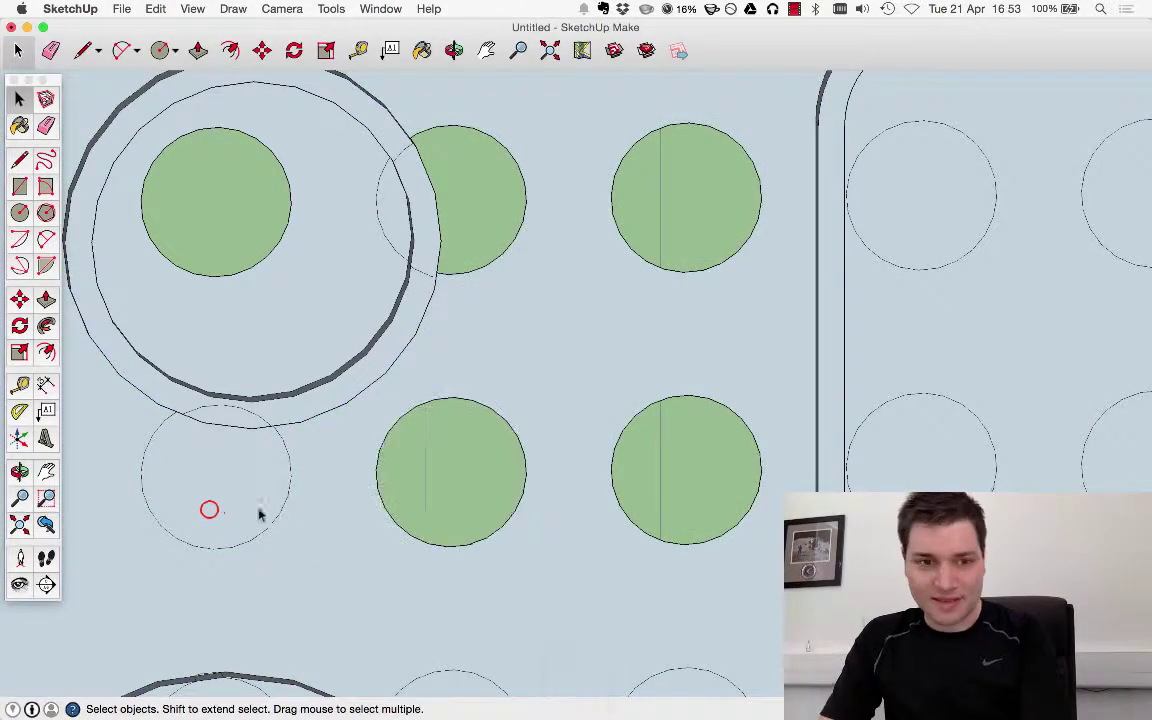
left_click(209, 509)
key("Delete")
Try to delete the first-column circle face in the fifth row, inside the large ring.
scroll(238, 459, "down", 6)
scroll(309, 463, "up", 4)
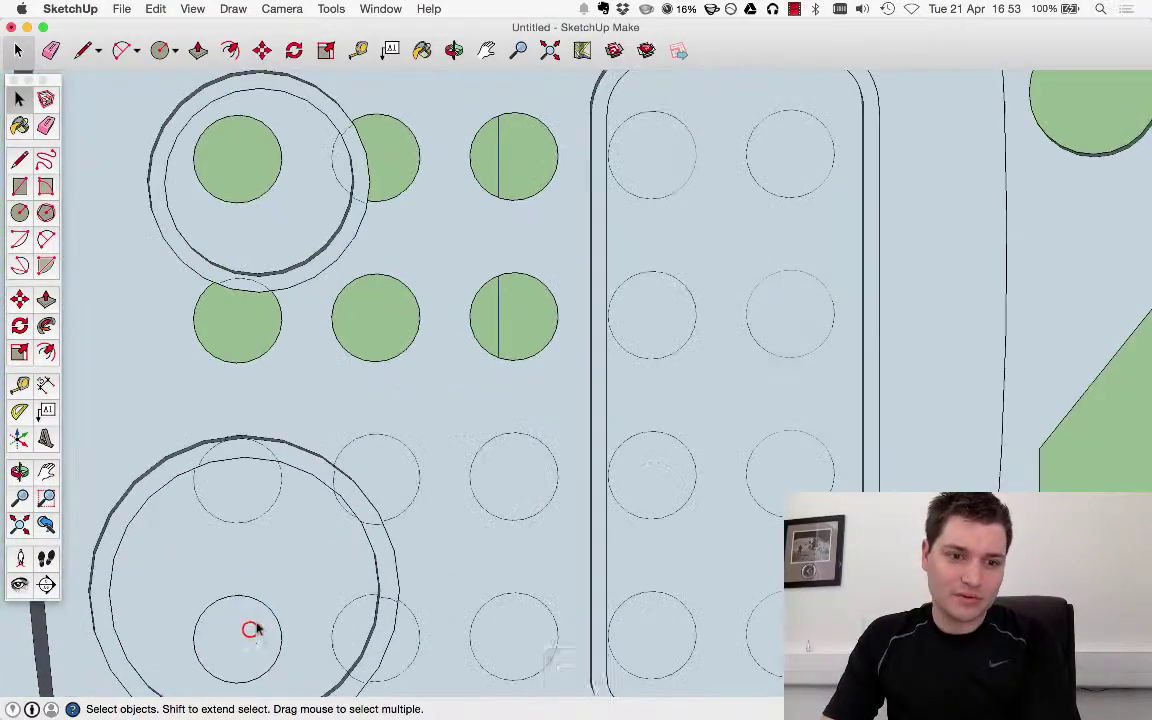
key("super+z")
left_click(232, 621)
left_click(237, 628)
left_click(304, 642)
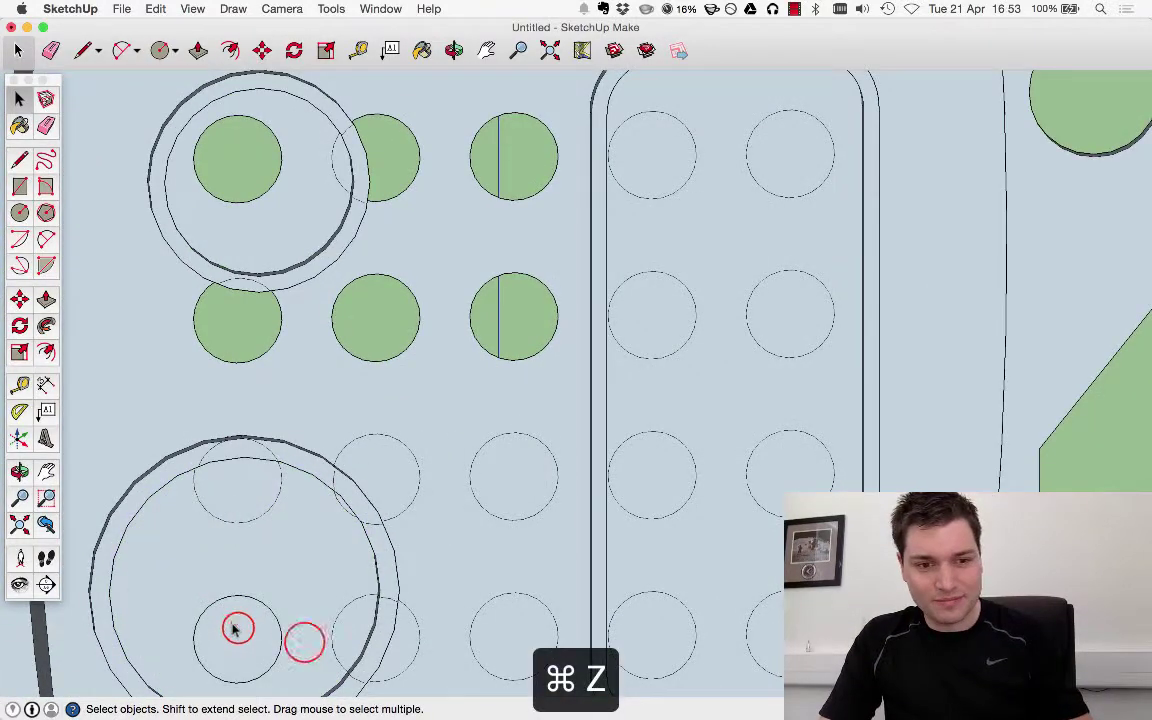
Delete the circle face pieces around the large ring in the fourth row's first two columns and the fifth row's second column.
left_click(295, 487)
left_click(239, 487)
left_click(244, 492)
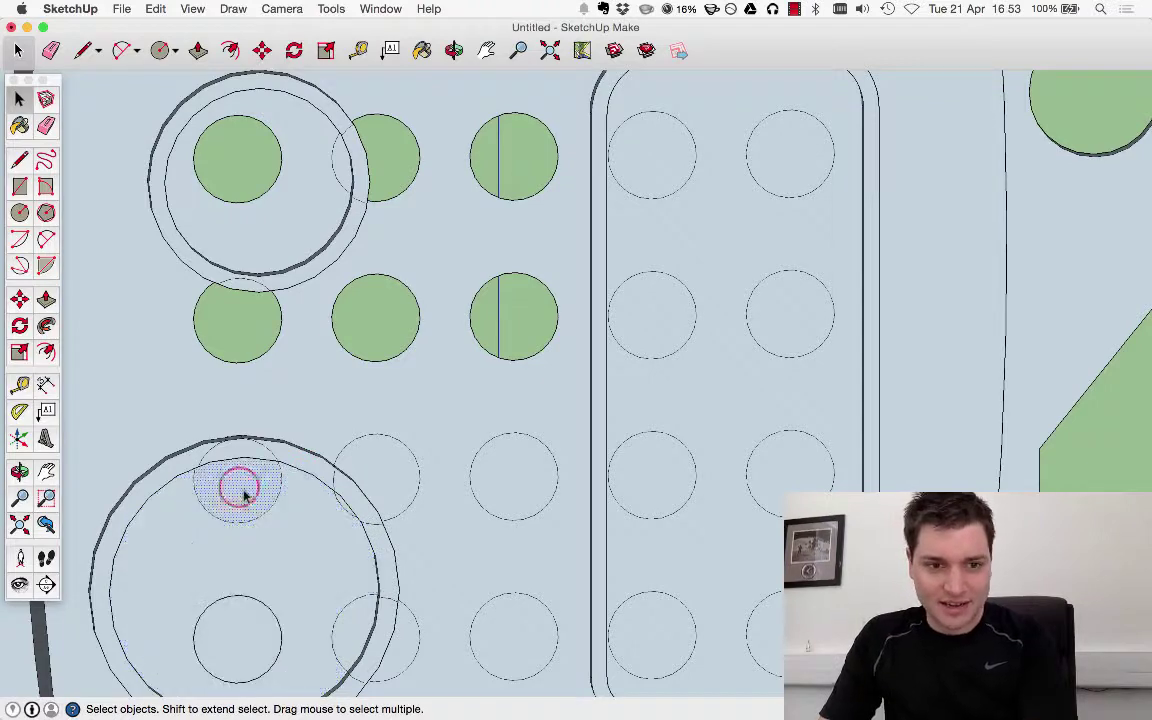
scroll(200, 422, "down", 2)
left_click(320, 578)
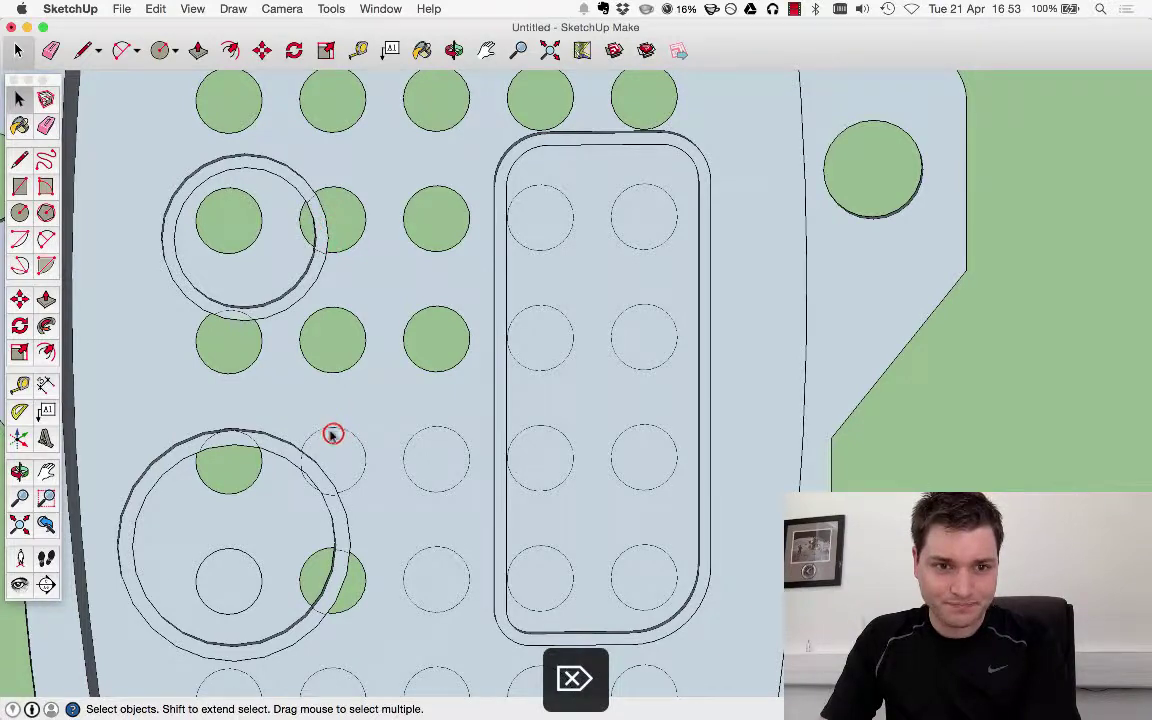
scroll(301, 496, "up", 5)
scroll(300, 500, "up", 3)
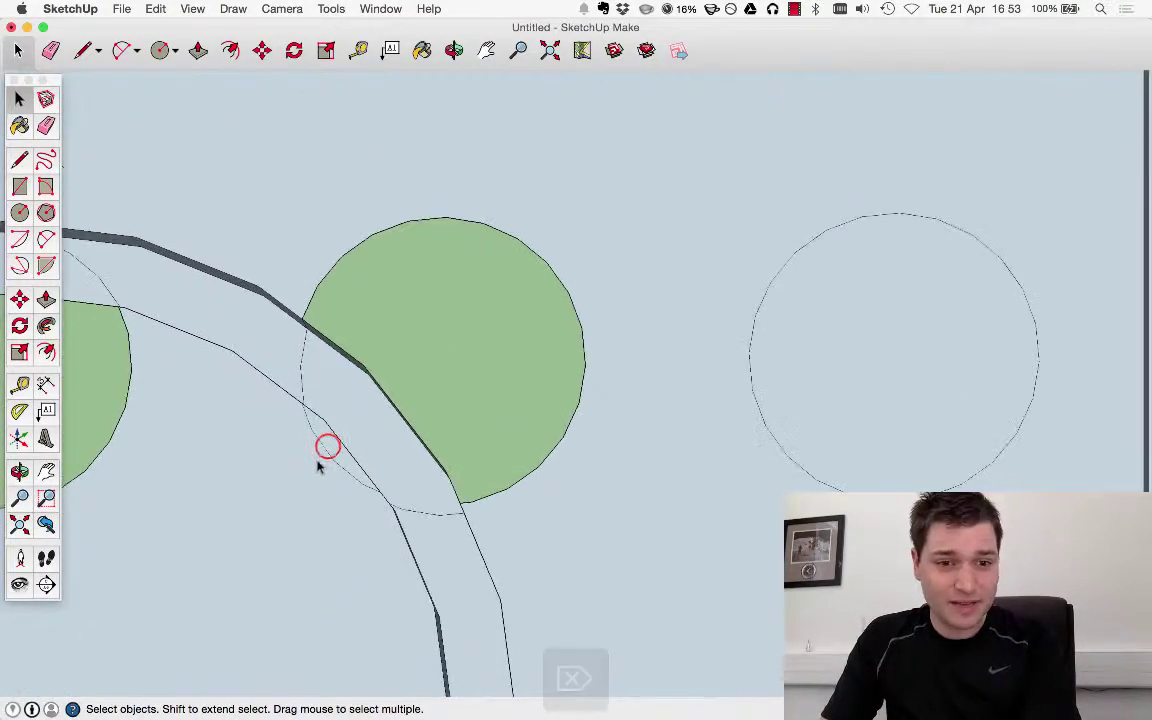
key("Delete")
Delete the third-column circle faces in the fourth and fifth rows of the original robot's body.
scroll(218, 433, "down", 5)
left_click(460, 389)
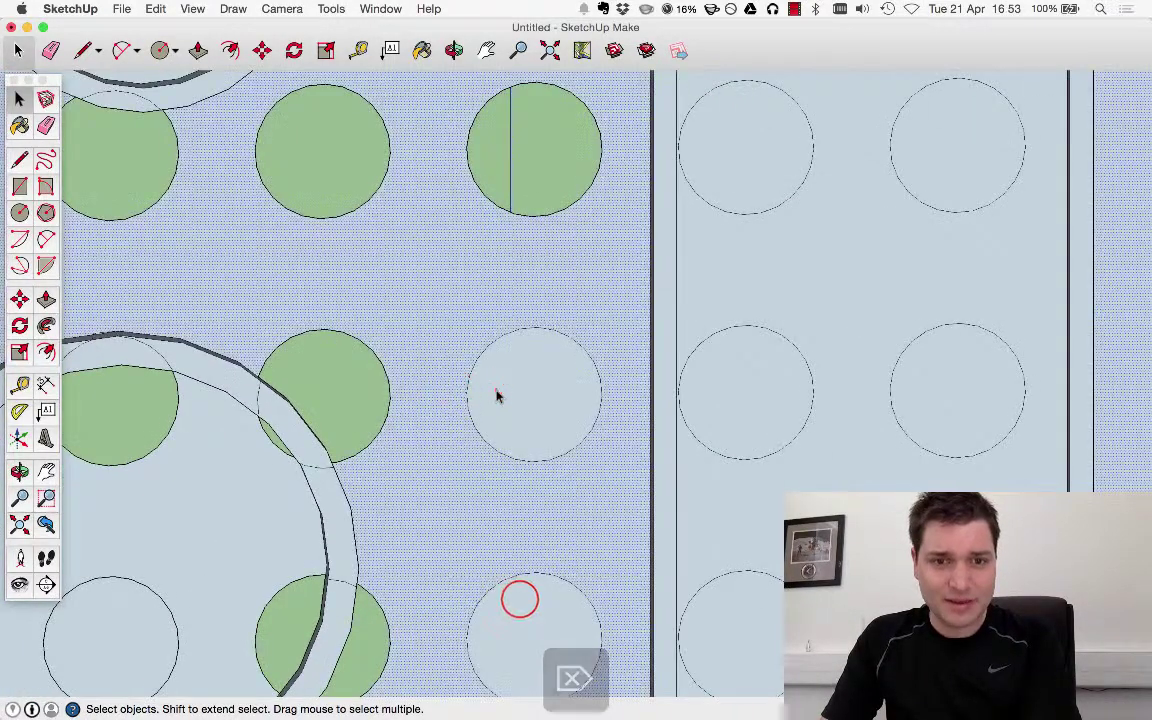
left_click(496, 390)
key("Delete")
left_click(519, 599)
key("Delete")
Delete the circle faces inside the rounded rectangle in the fourth and third rows of the original robot's body.
left_click(769, 368)
key("Delete")
left_click(943, 394)
key("Delete")
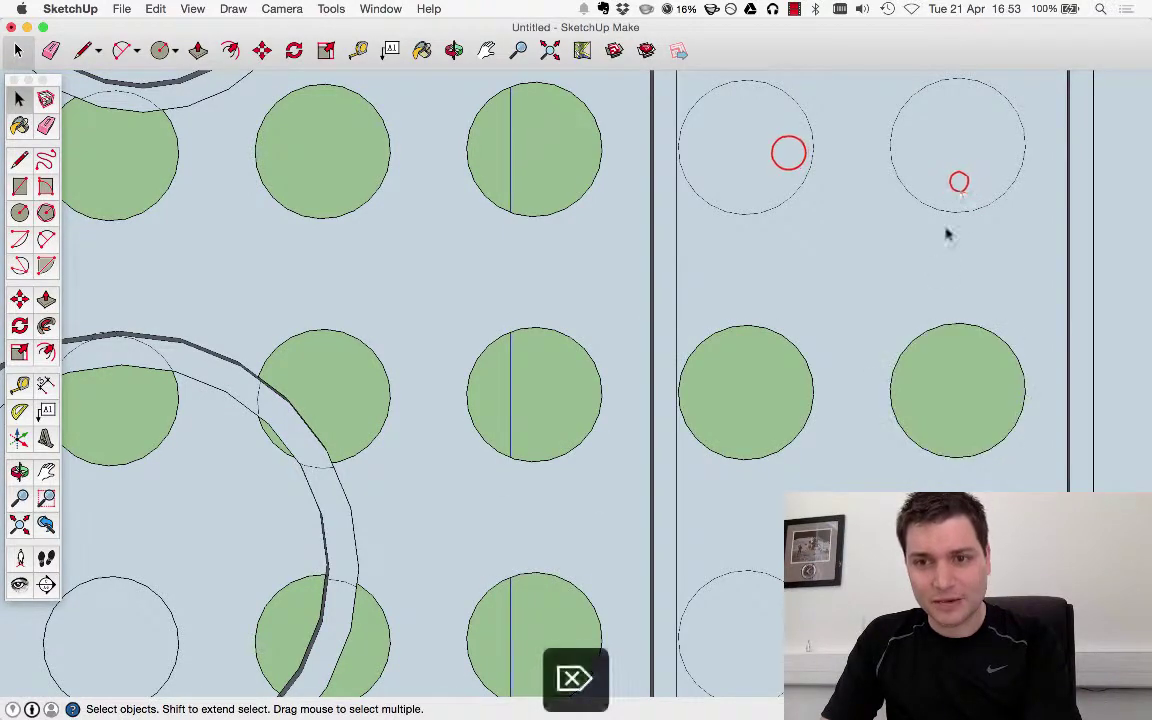
left_click(959, 181)
key("Delete")
scroll(795, 458, "down", 2)
Delete the circle faces inside the rounded rectangle in the second and fifth rows of the original robot's body.
left_click(740, 154)
left_click(875, 150)
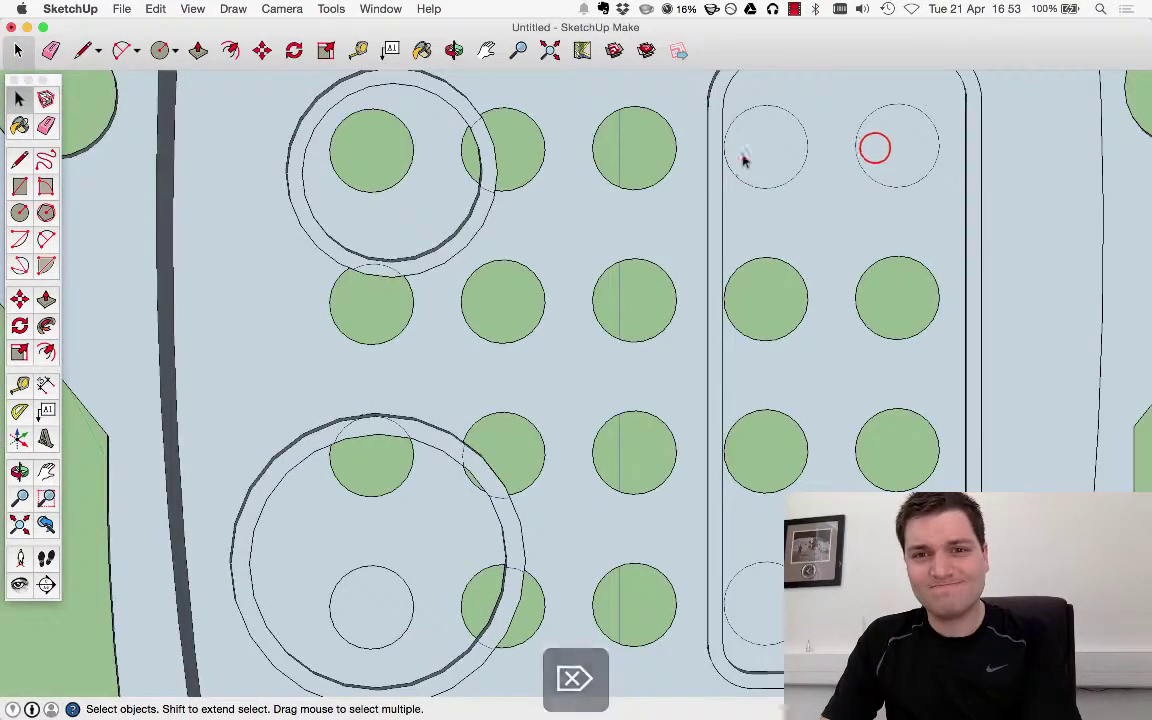
scroll(848, 355, "down", 3)
scroll(780, 500, "up", 4)
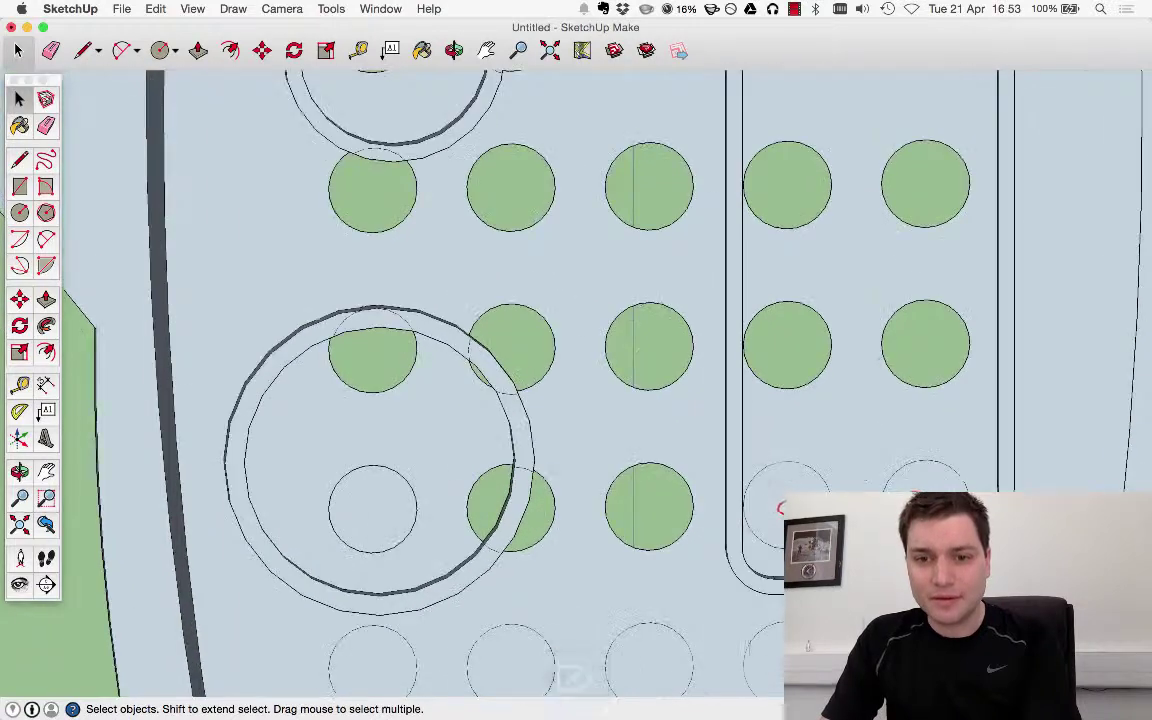
scroll(498, 331, "down", 4)
scroll(463, 571, "up", 2)
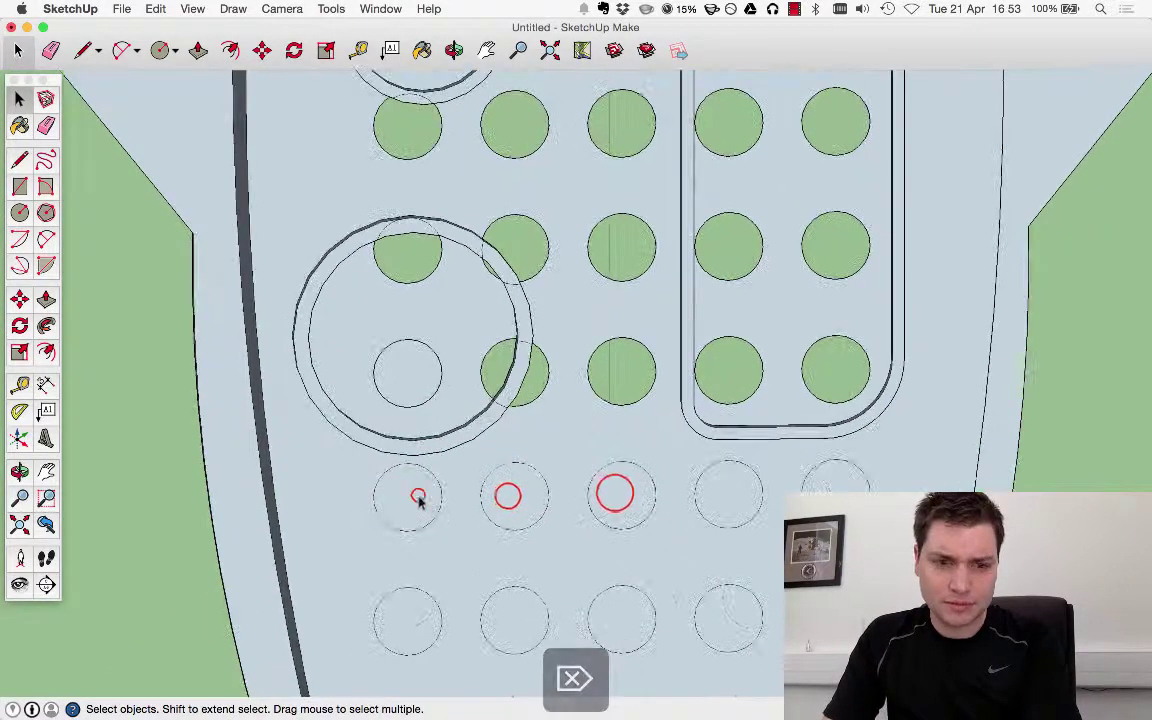
Delete all circle faces in the bottom three rows of the original robot's body.
left_click(417, 495)
key("Delete")
left_click(508, 496)
key("Delete")
left_click(615, 493)
key("Delete")
left_click(707, 495)
key("Delete")
left_click(829, 487)
key("Delete")
left_click(733, 604)
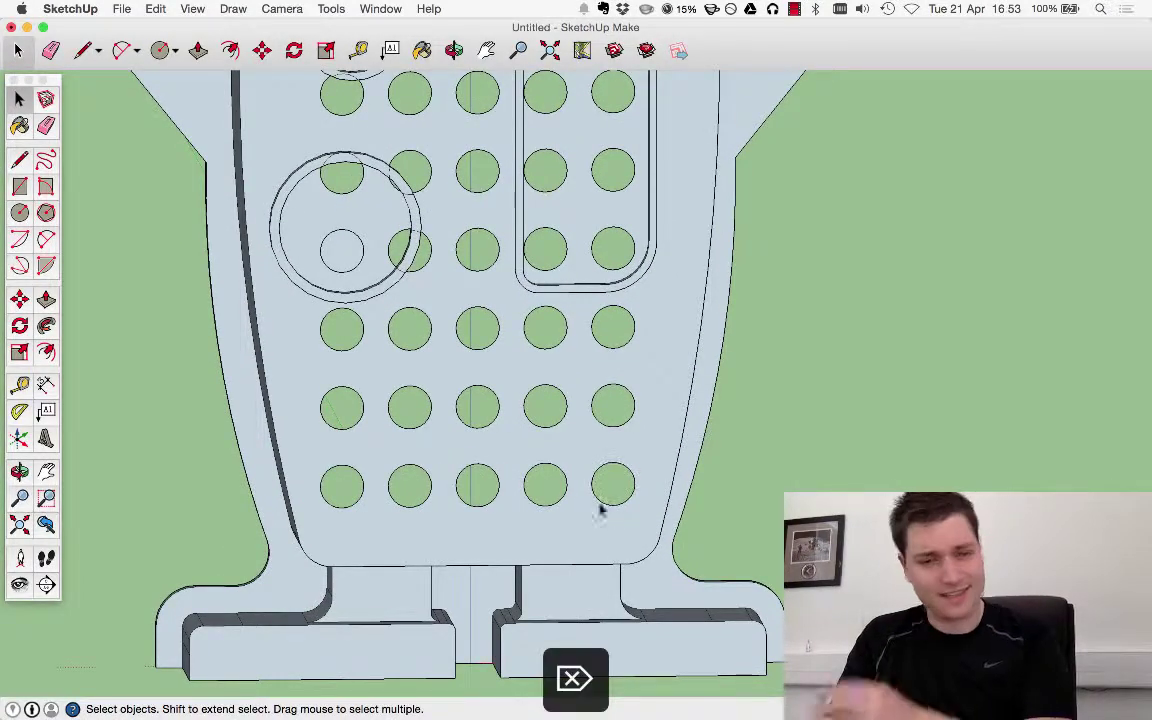
Examine the first-column circle inside the original robot's large ring and the hole grids on both robots.
scroll(348, 234, "up", 10)
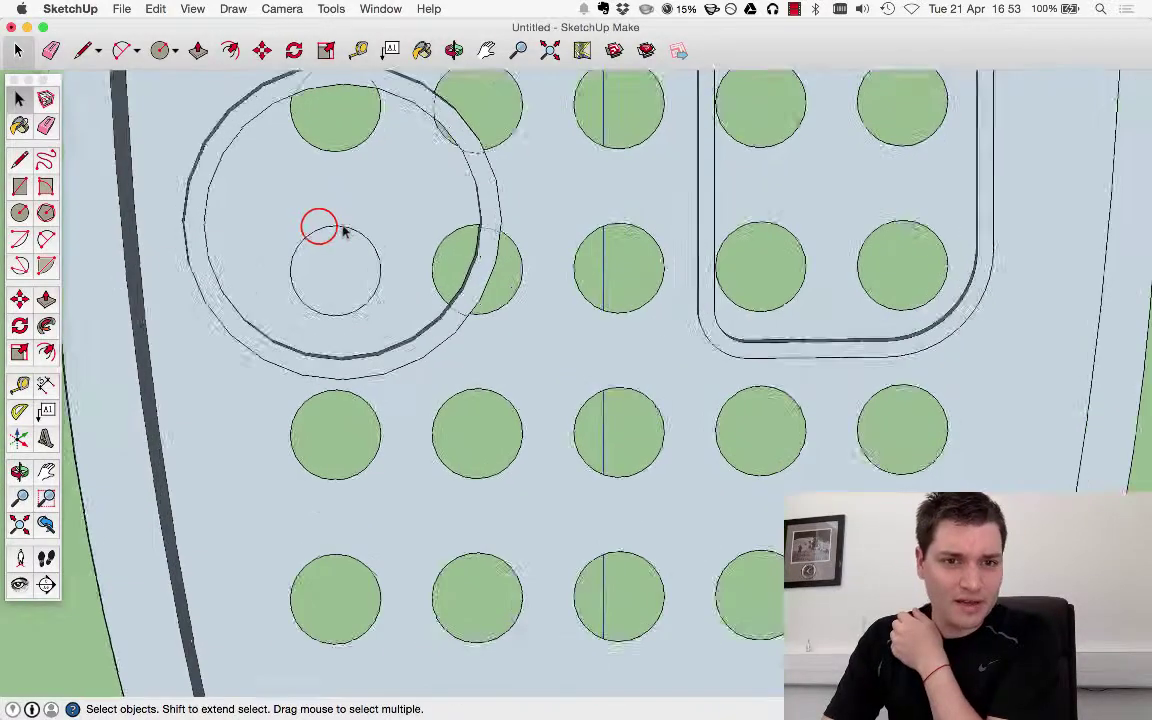
left_click(319, 228)
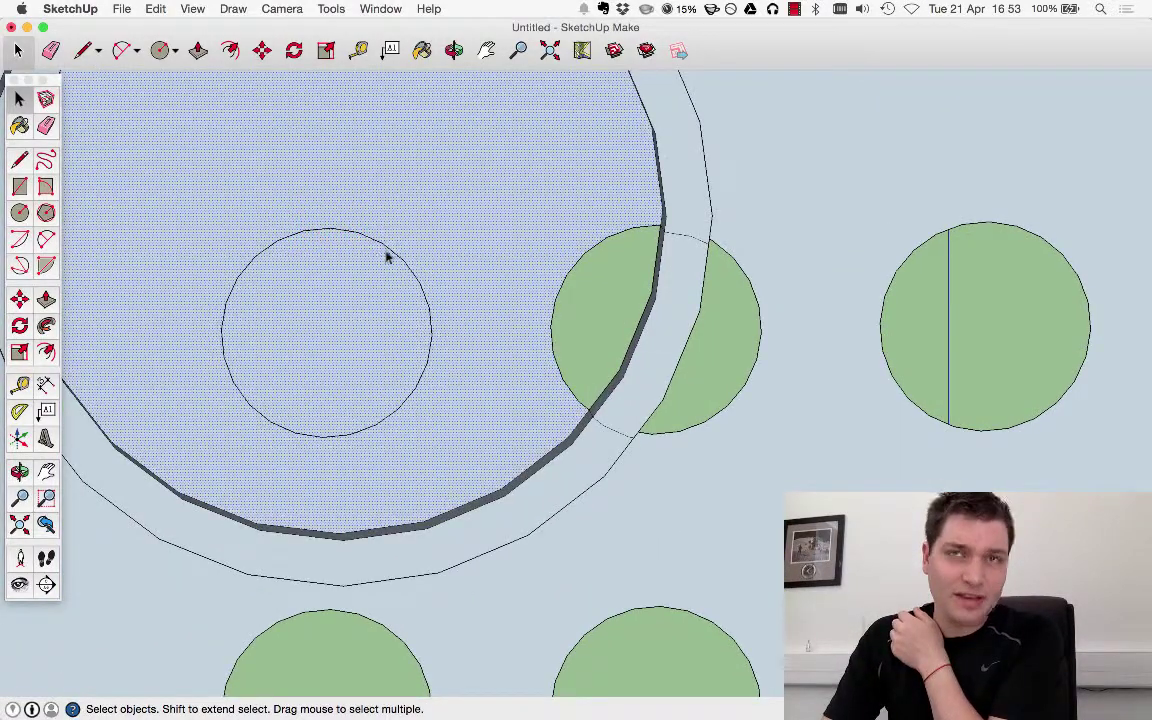
scroll(387, 260, "down", 10)
left_click(849, 374)
scroll(897, 371, "down", 2)
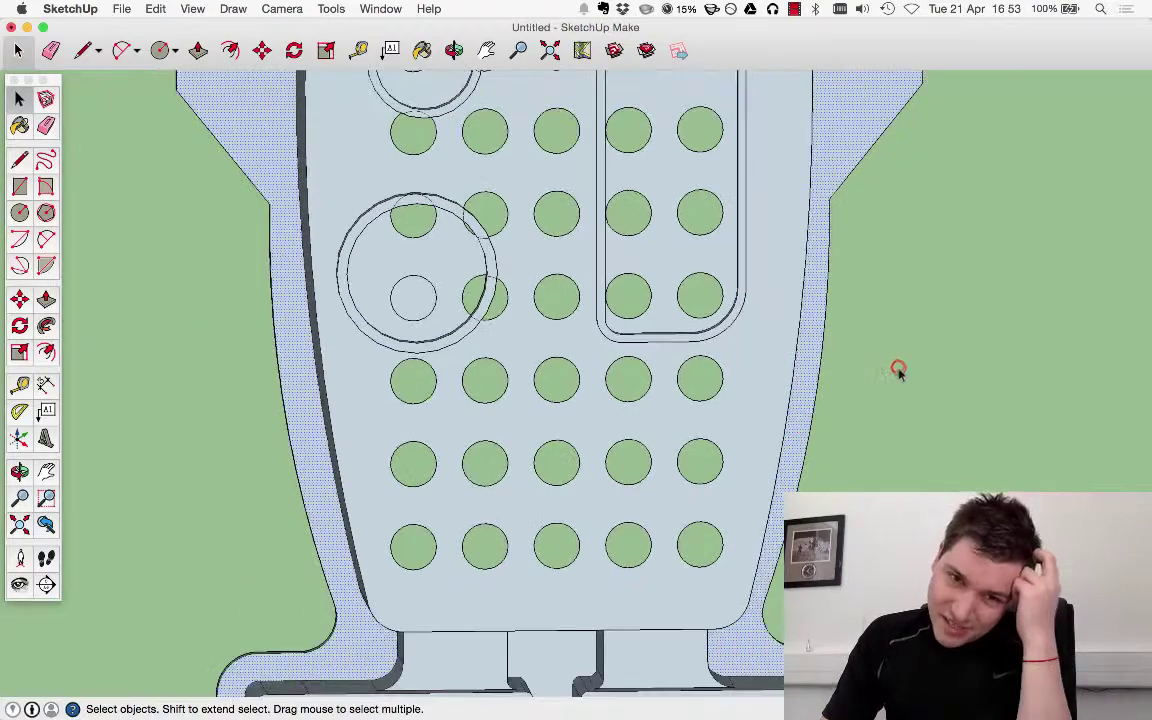
left_click(898, 370)
scroll(370, 287, "down", 5)
scroll(825, 301, "down", 6)
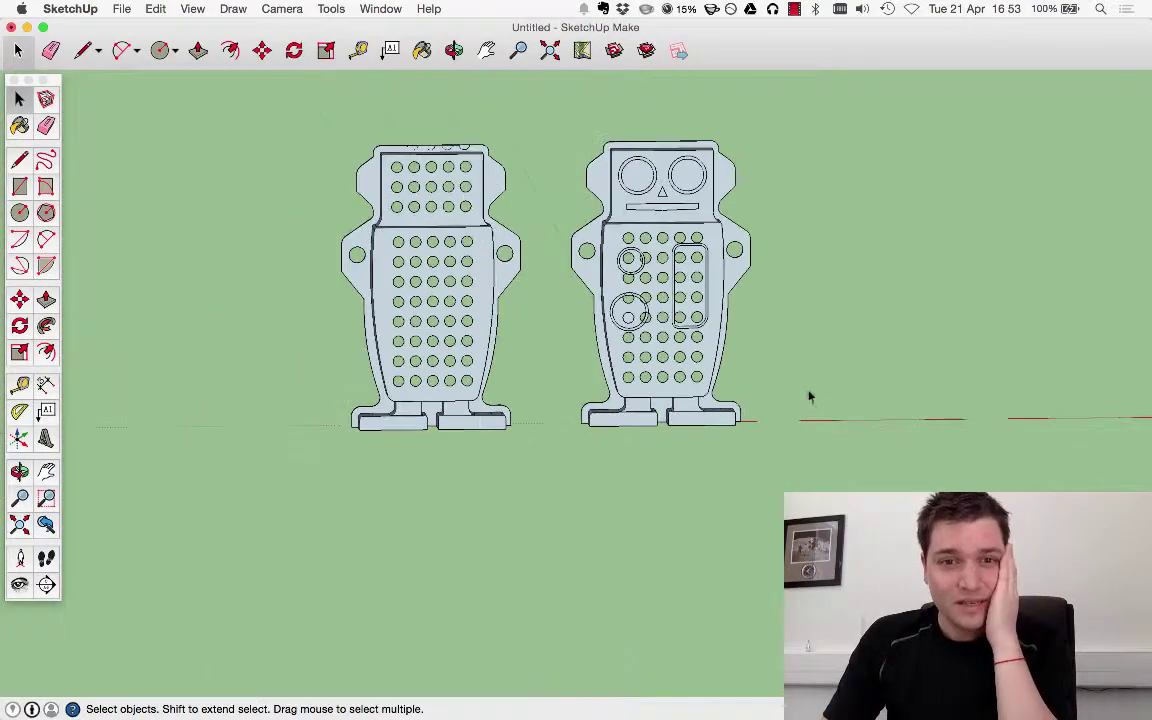
Erase the leftover partial circle arcs along the upper edge of the duplicate robot's head, except the rightmost one.
scroll(648, 301, "up", 4)
middle_click_drag(648, 301, 383, 69)
scroll(725, 306, "down", 3)
scroll(435, 93, "up", 10)
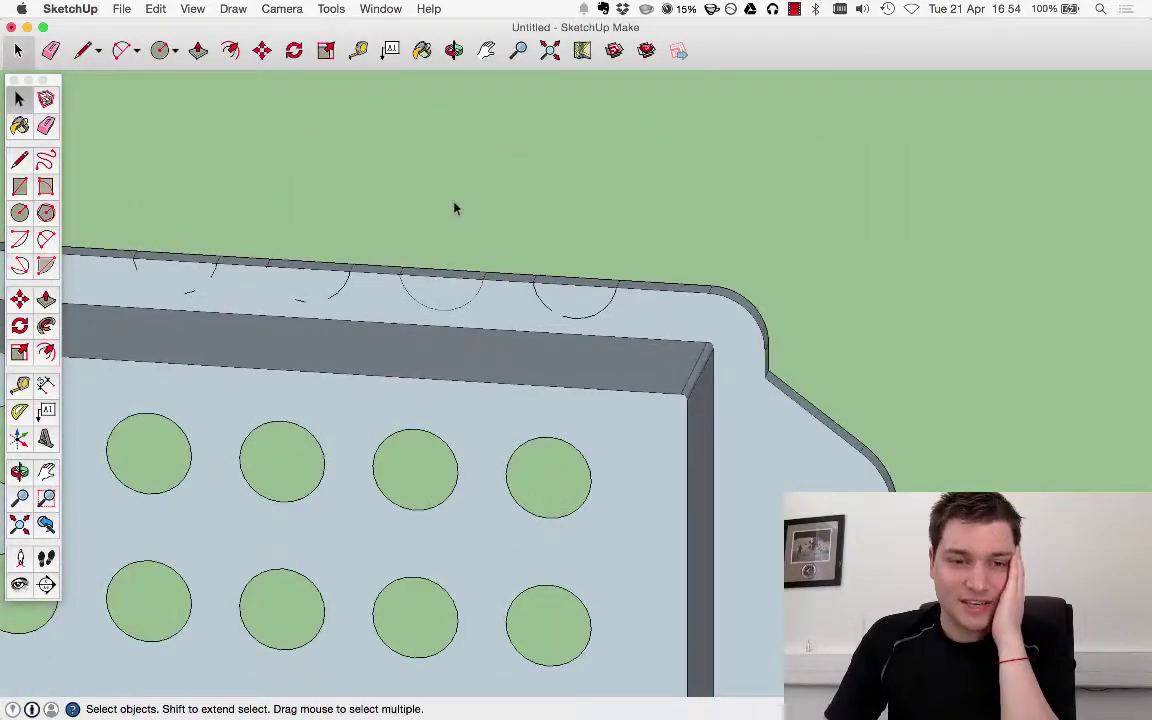
scroll(90, 310, "up", 3)
key("e")
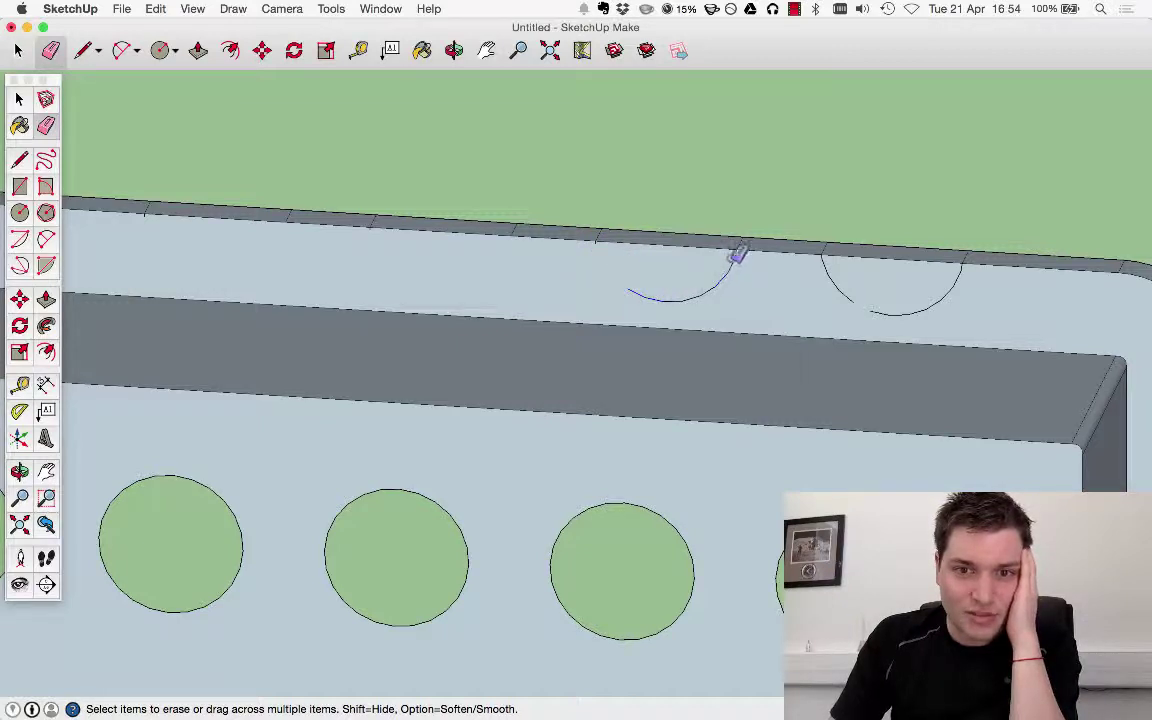
scroll(760, 263, "up", 5)
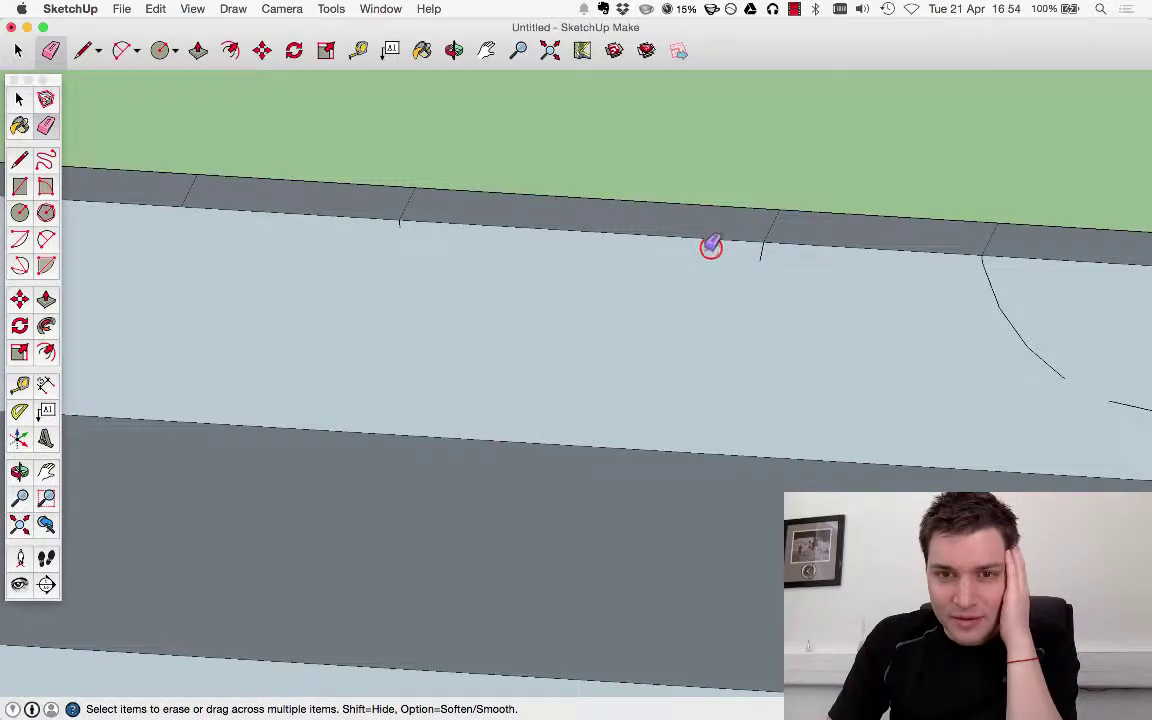
left_click(716, 237)
key("super+z")
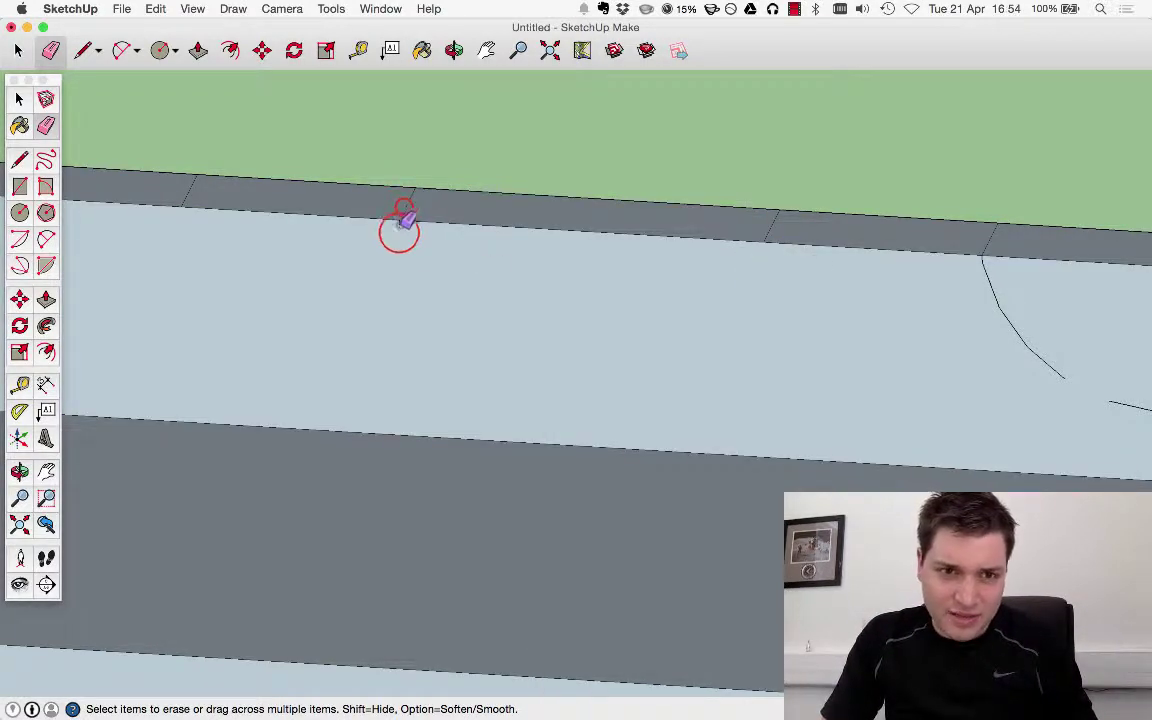
Erase the remaining arc stubs and the short cross lines on the upper rim of the duplicate robot's head.
scroll(422, 225, "up", 4)
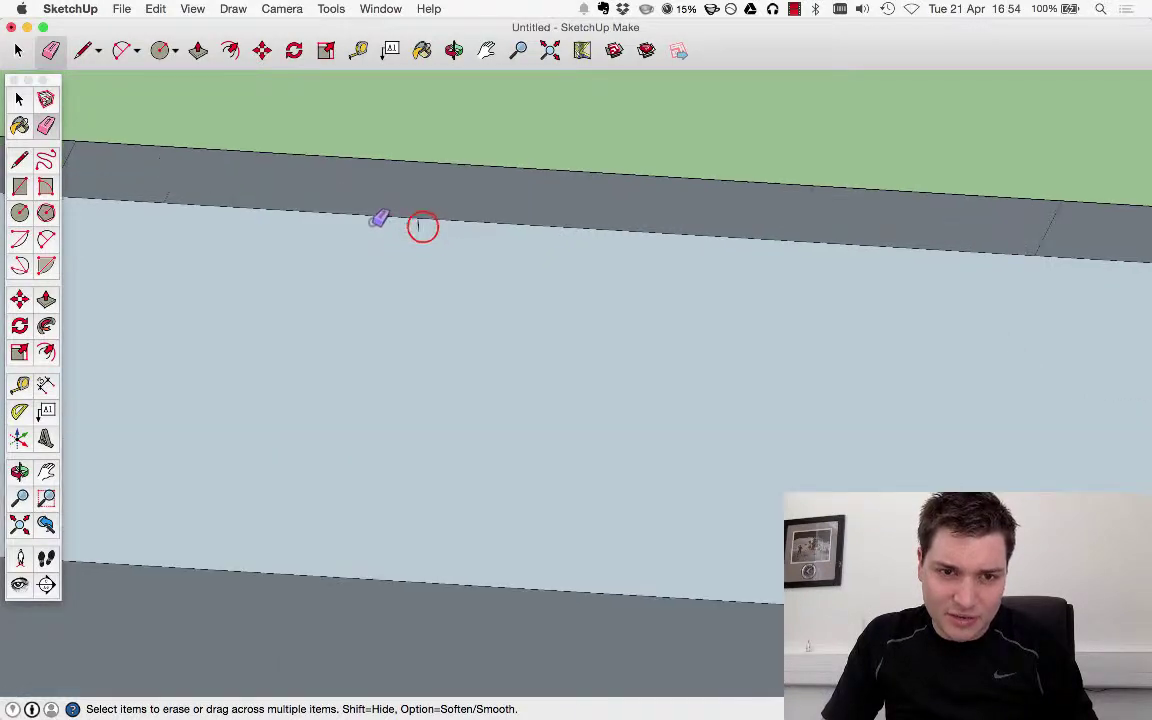
scroll(357, 221, "down", 6)
left_click(592, 231)
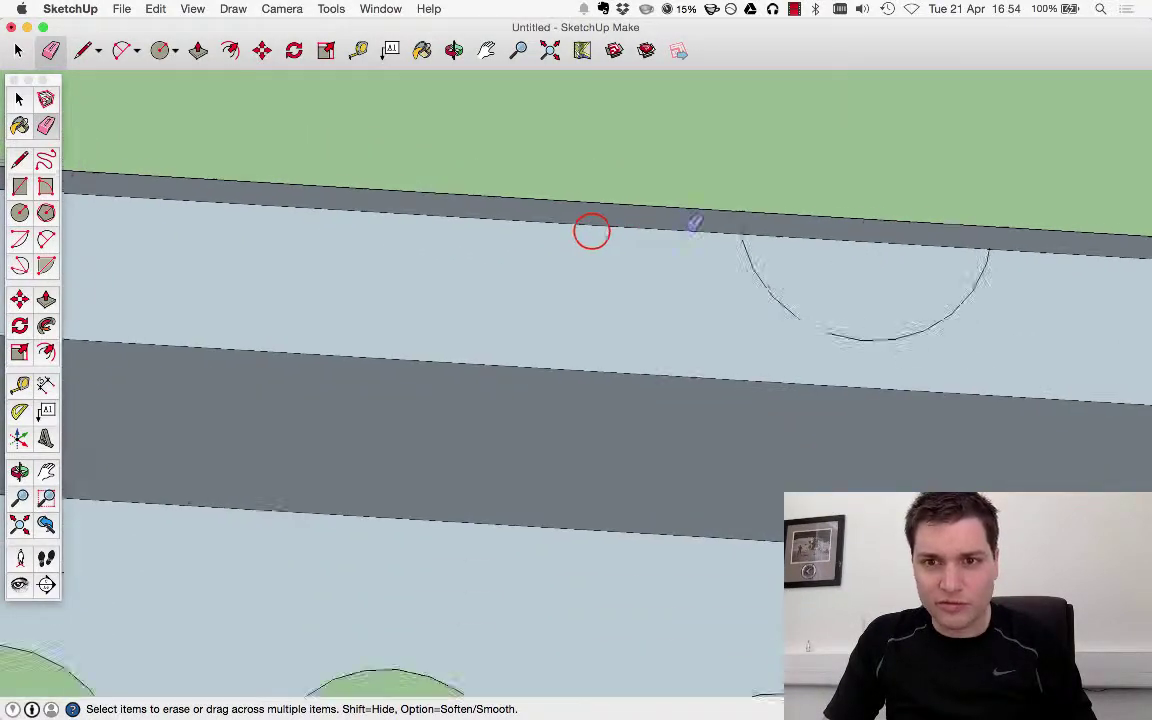
scroll(544, 206, "up", 2)
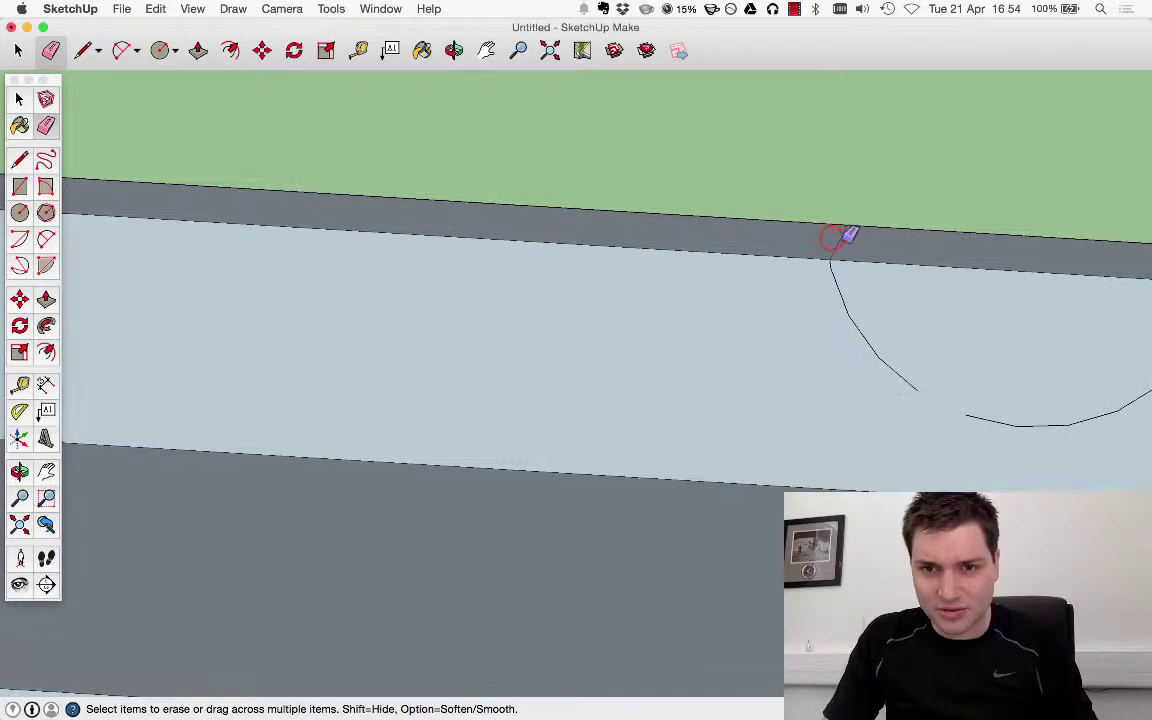
Erase the rightmost leftover semicircle and its stub at the upper edge of the duplicate robot's head.
scroll(545, 198, "down", 3)
scroll(857, 250, "up", 3)
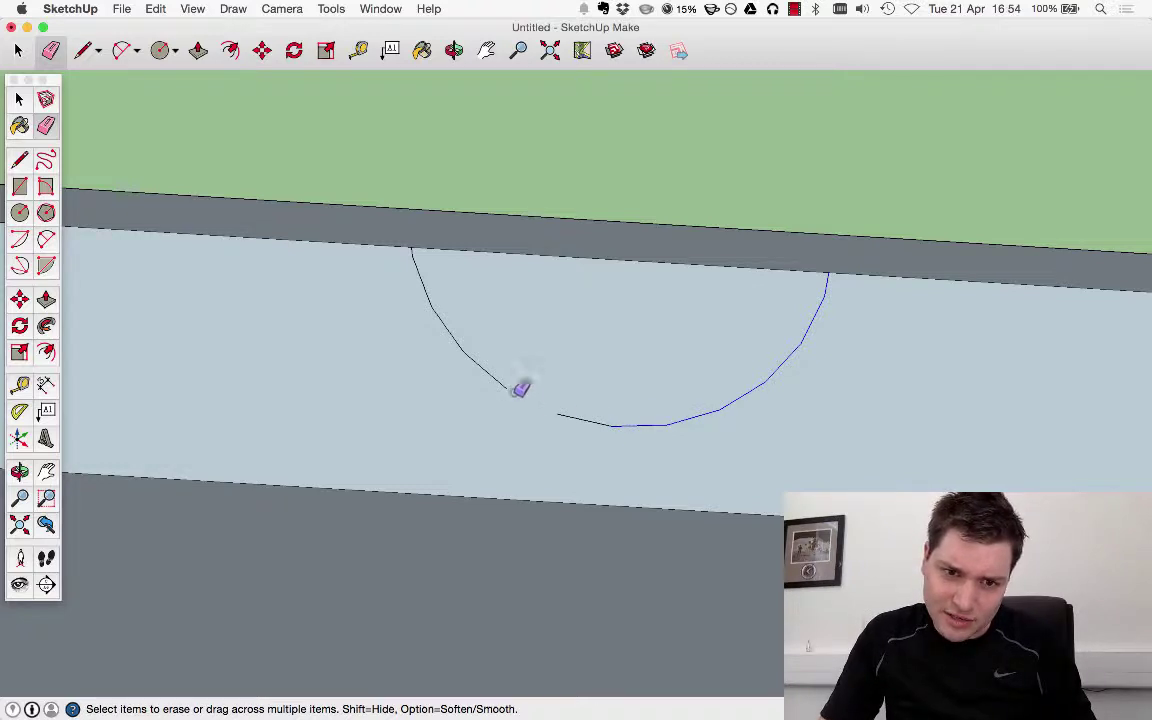
left_click_drag(412, 256, 432, 277)
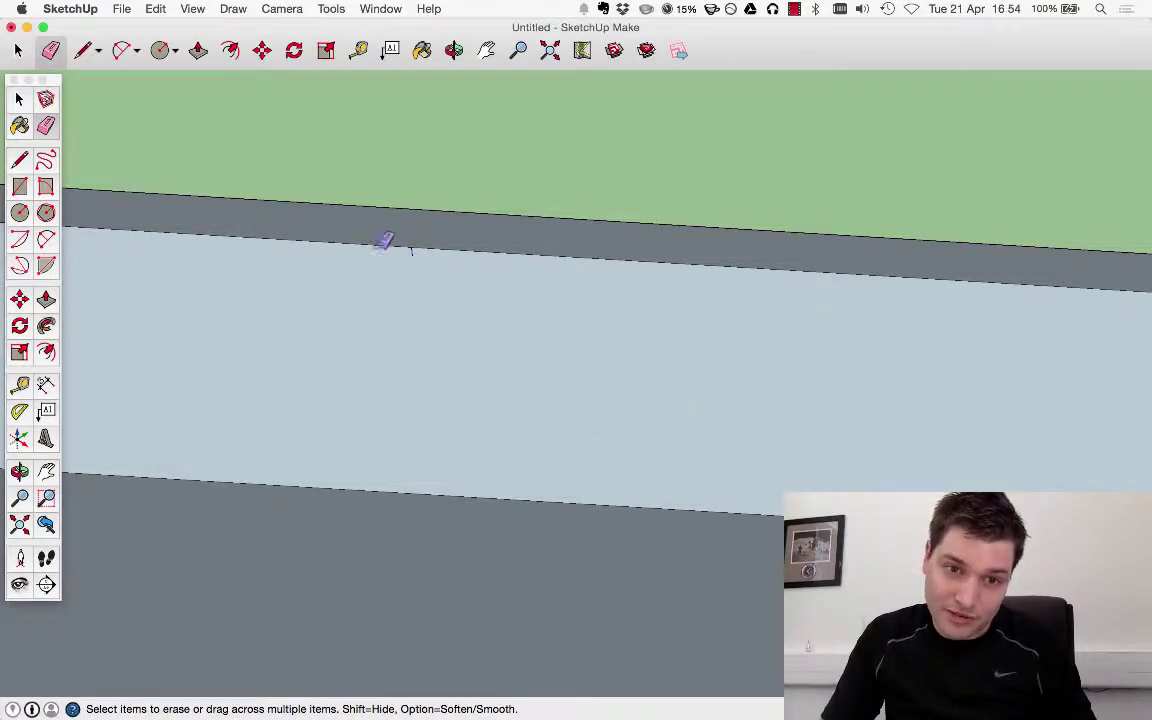
scroll(419, 262, "up", 4)
scroll(438, 268, "down", 8)
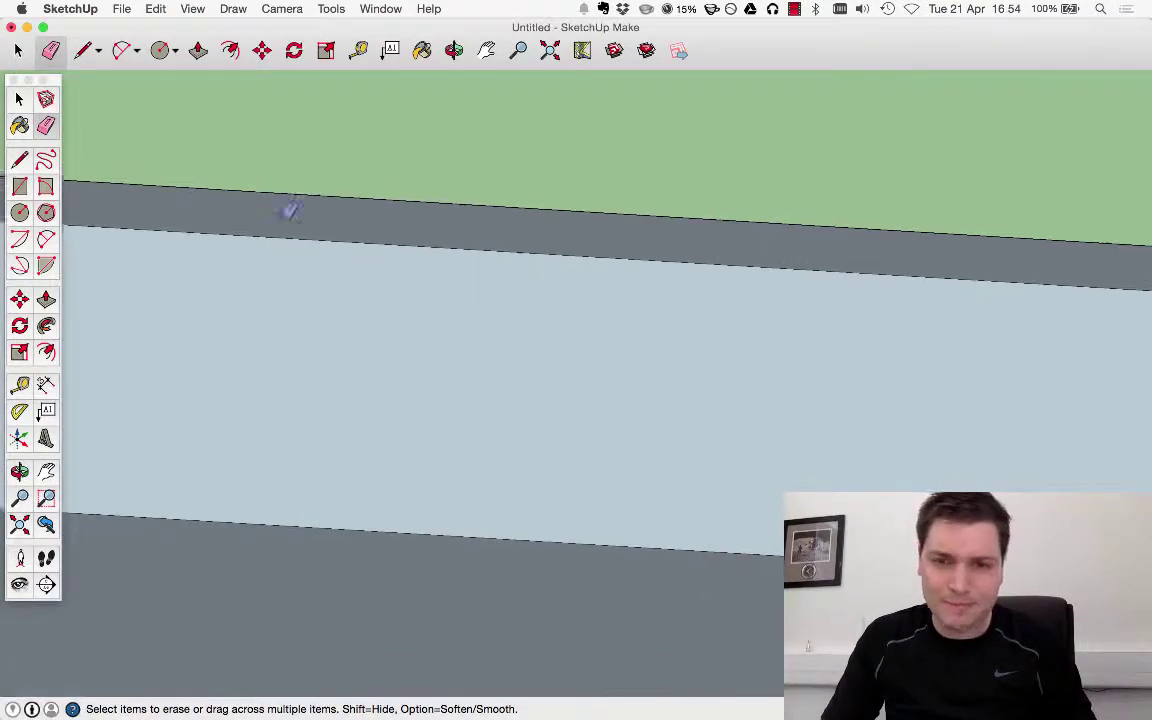
scroll(880, 322, "up", 2)
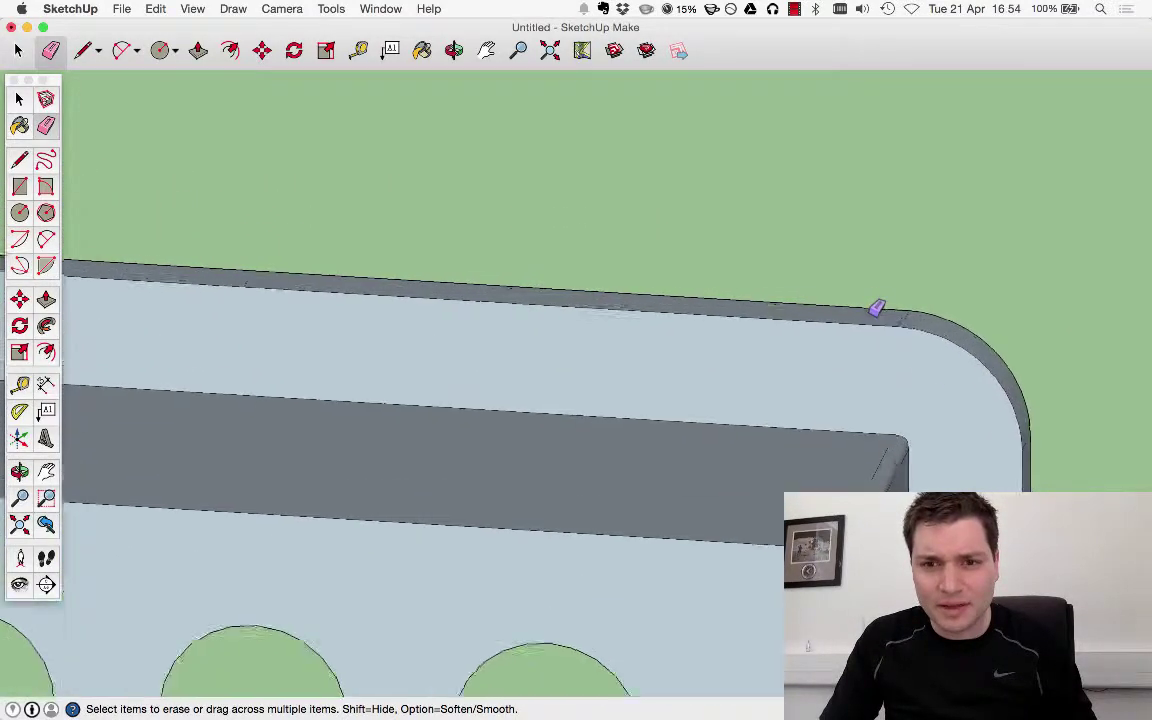
Flip the entire duplicate robot along the green direction.
scroll(874, 309, "down", 10)
scroll(505, 220, "down", 4)
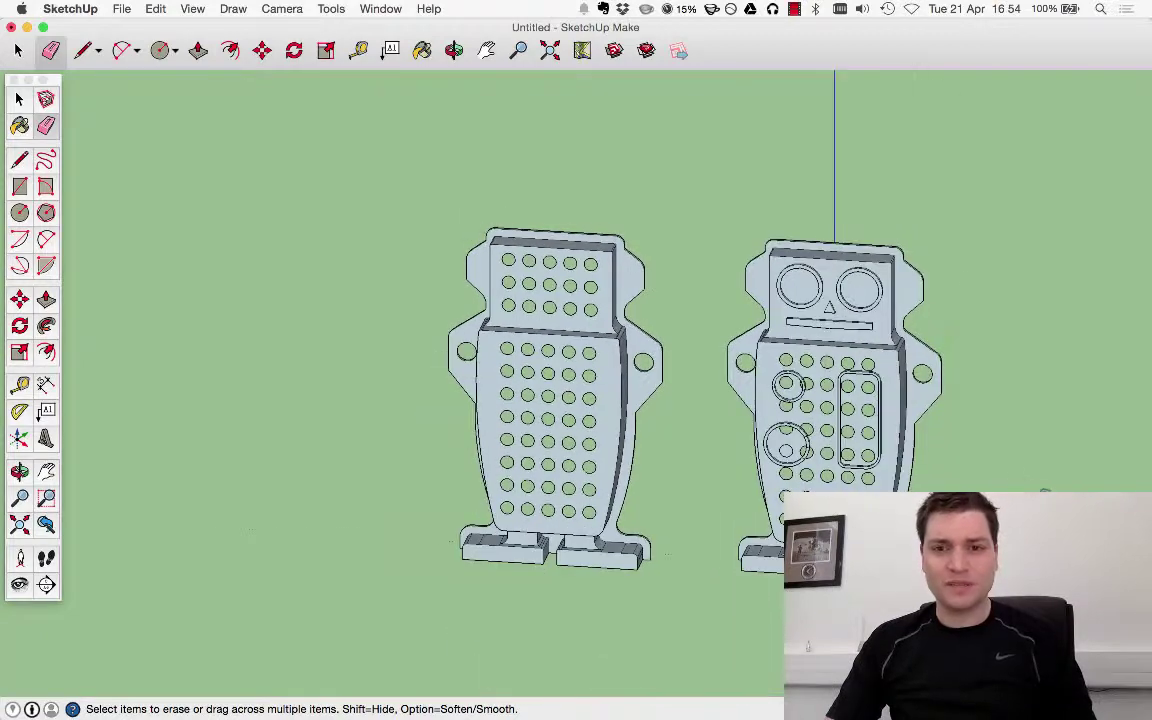
key("space")
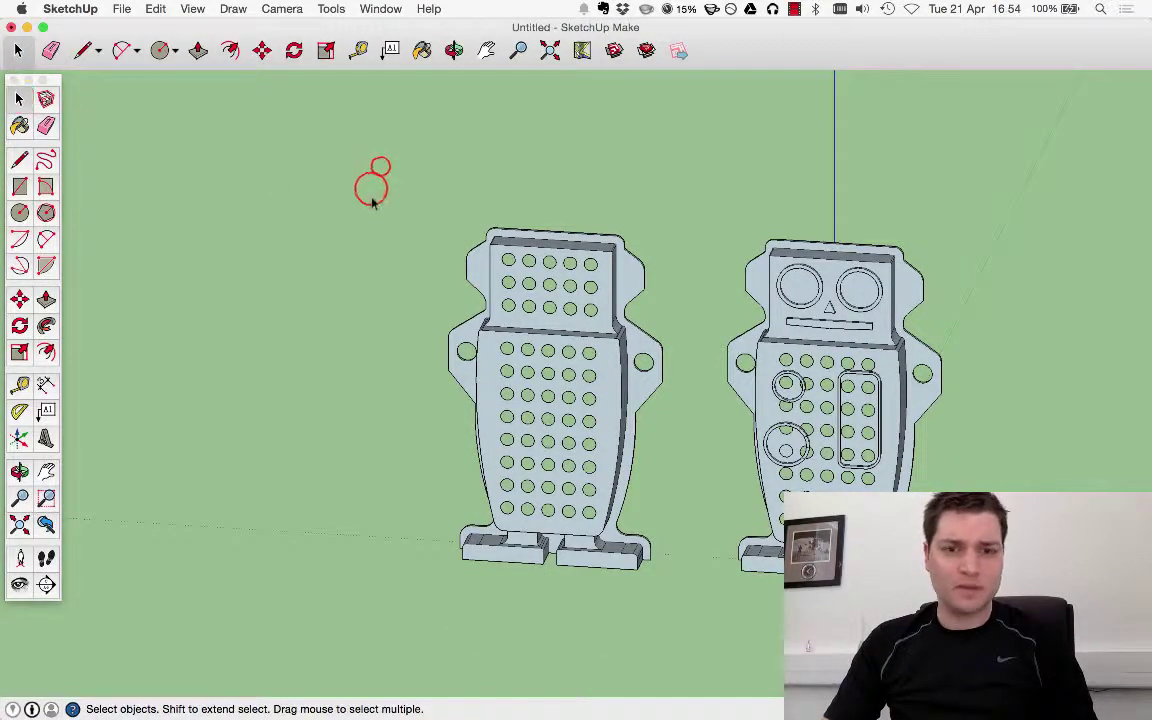
mouse_move(380, 167)
left_mouse_down()
mouse_move(653, 591)
mouse_move(697, 614)
left_mouse_up()
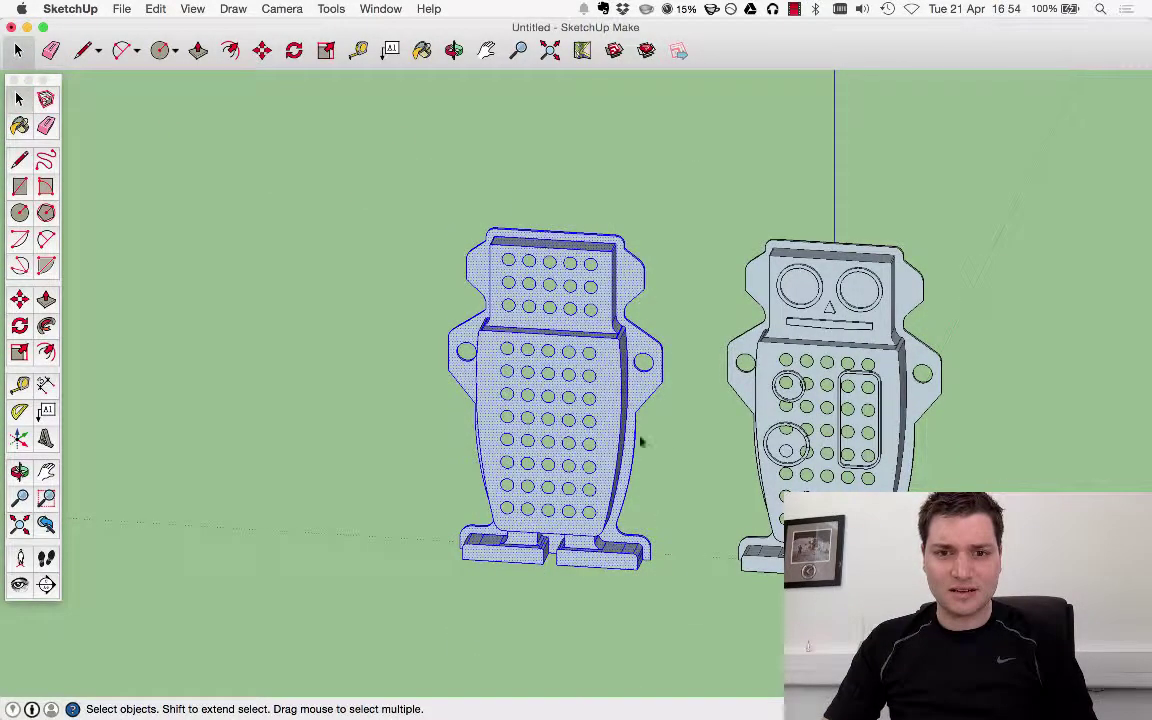
right_click(609, 550)
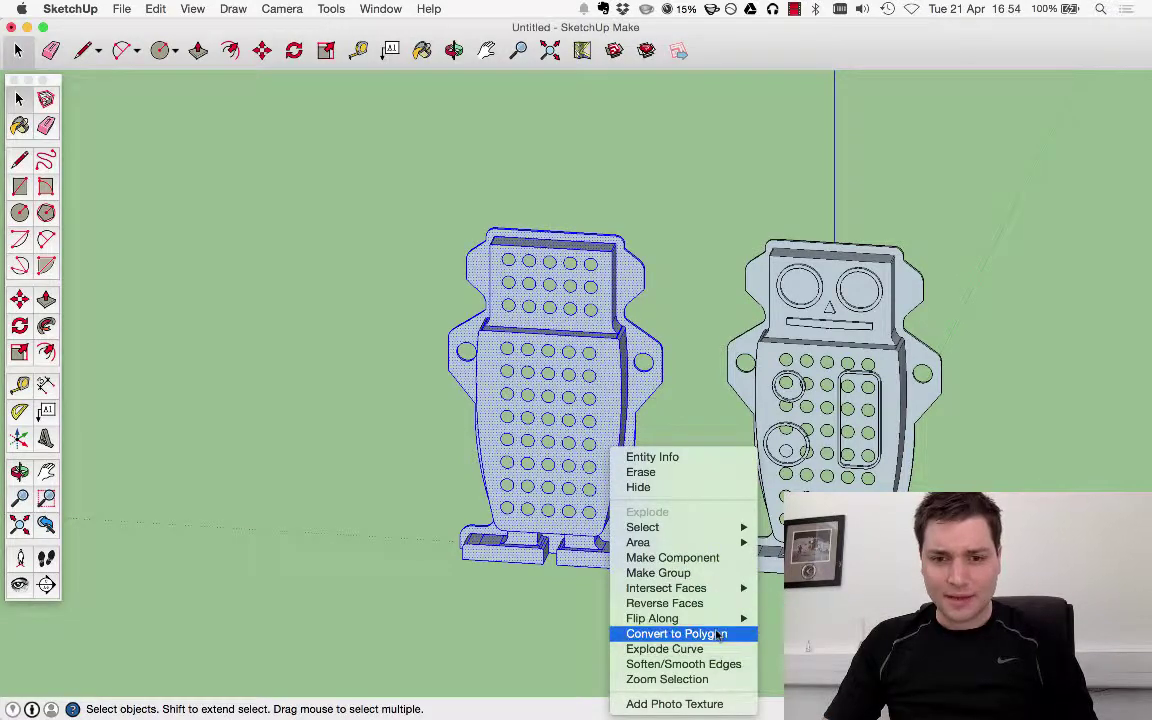
mouse_move(720, 625)
left_click(795, 633)
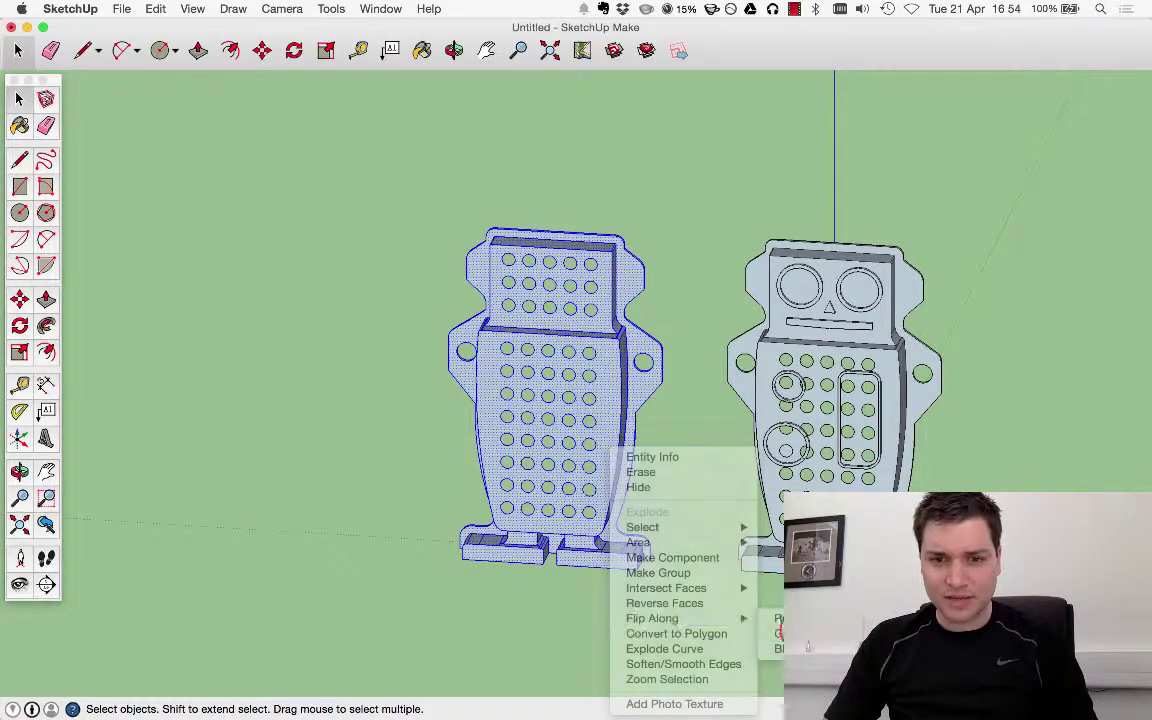
Push/pull the inner face of the duplicate robot's head inward to thicken the wall around its holes.
middle_click_drag(435, 317, 951, 345)
scroll(580, 197, "up", 3)
scroll(580, 197, "up", 3)
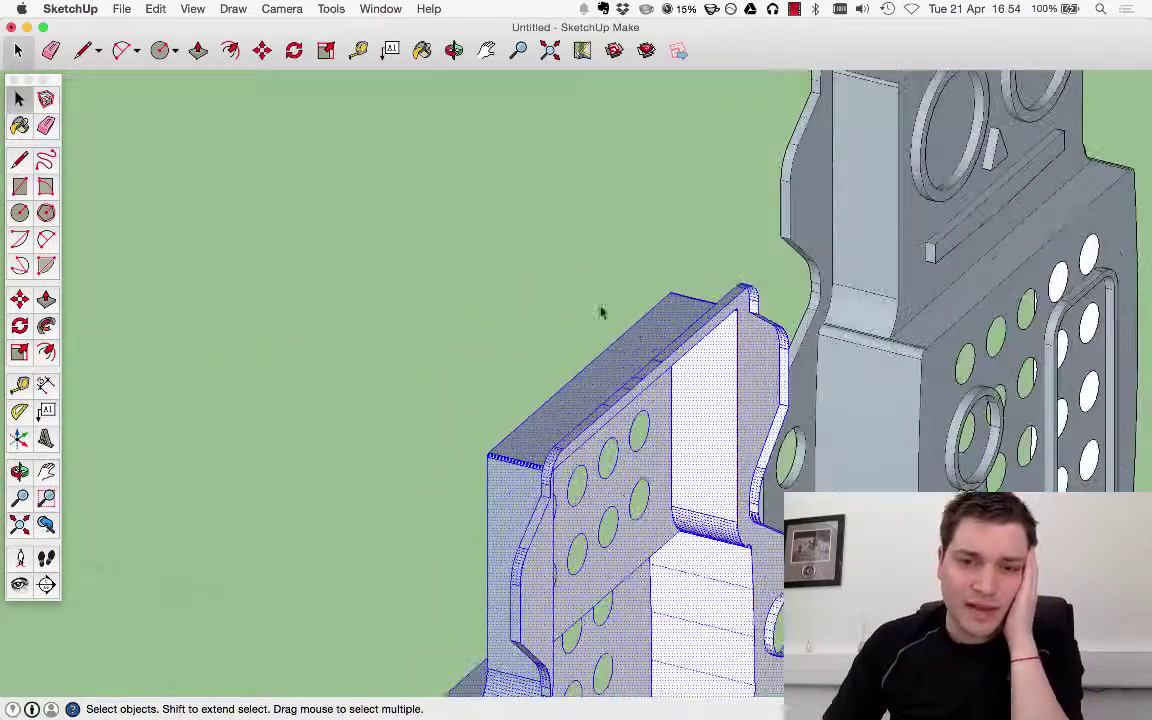
scroll(485, 243, "down", 1)
scroll(580, 388, "down", 2)
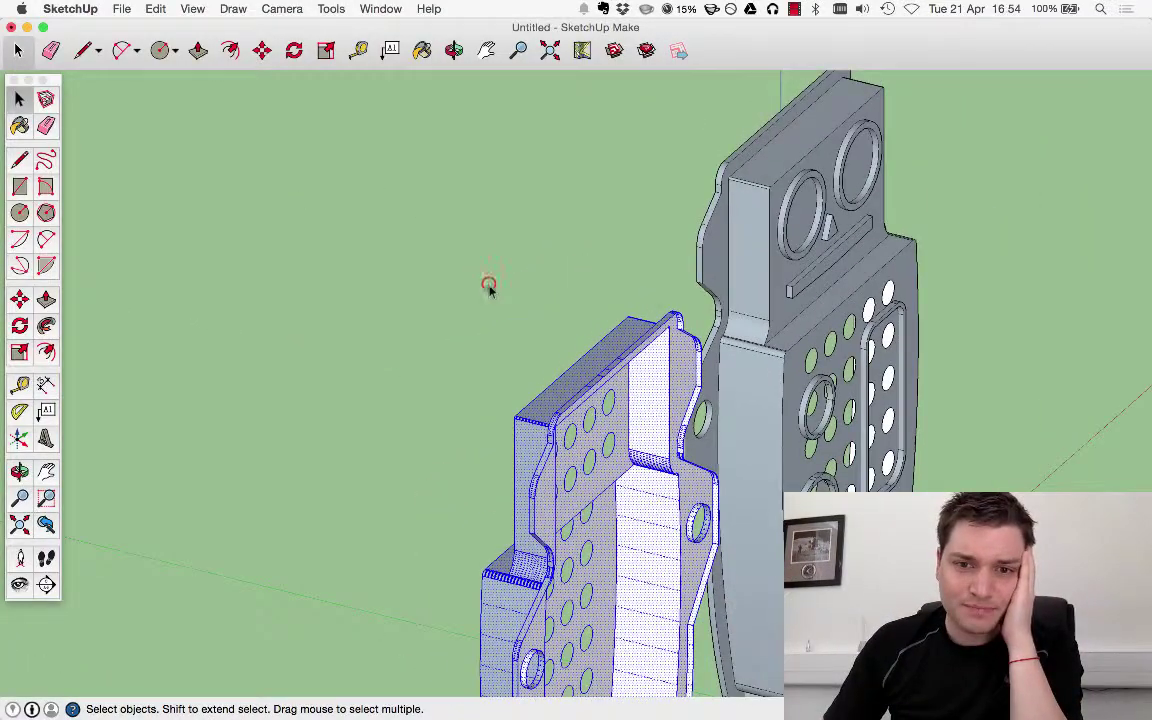
left_click(488, 284)
scroll(417, 298, "down", 3)
scroll(707, 509, "up", 4)
scroll(493, 300, "up", 6)
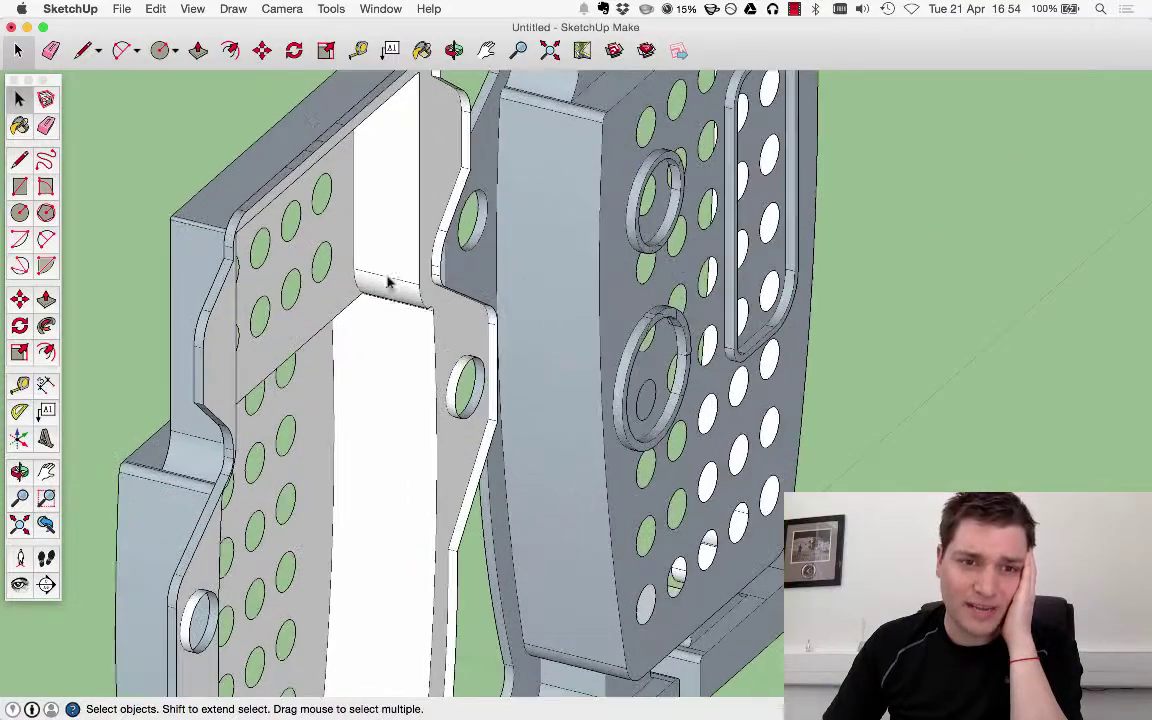
left_click(44, 297)
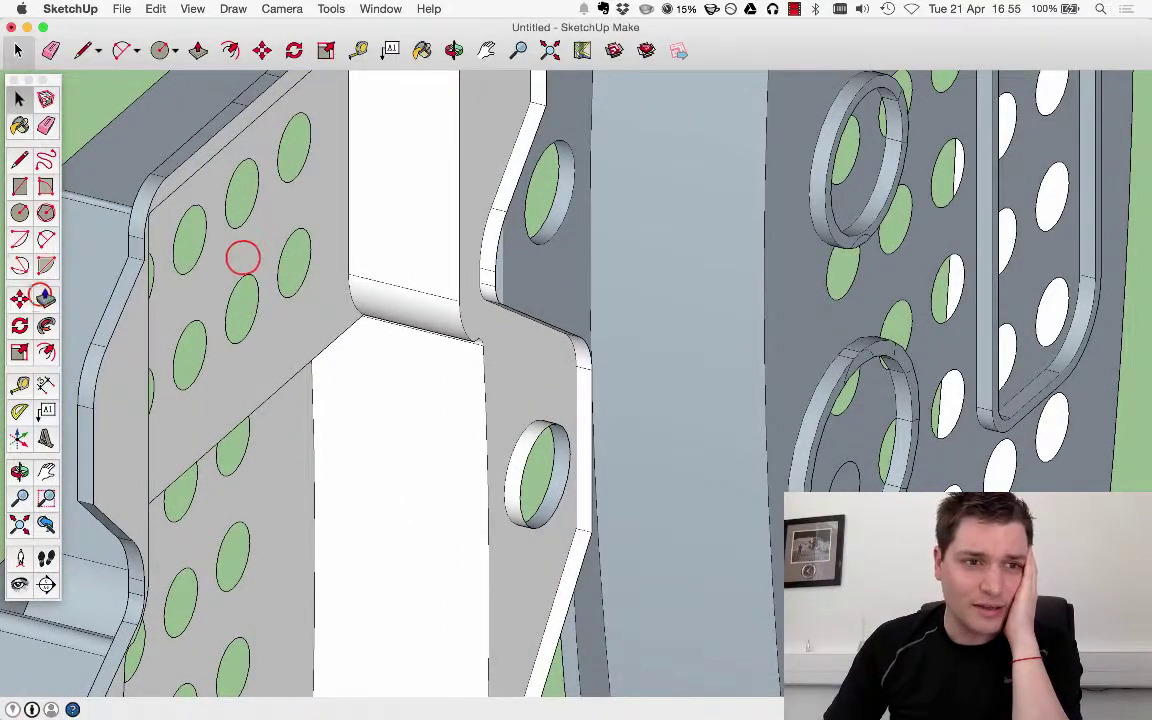
left_click(252, 257)
left_click(254, 260)
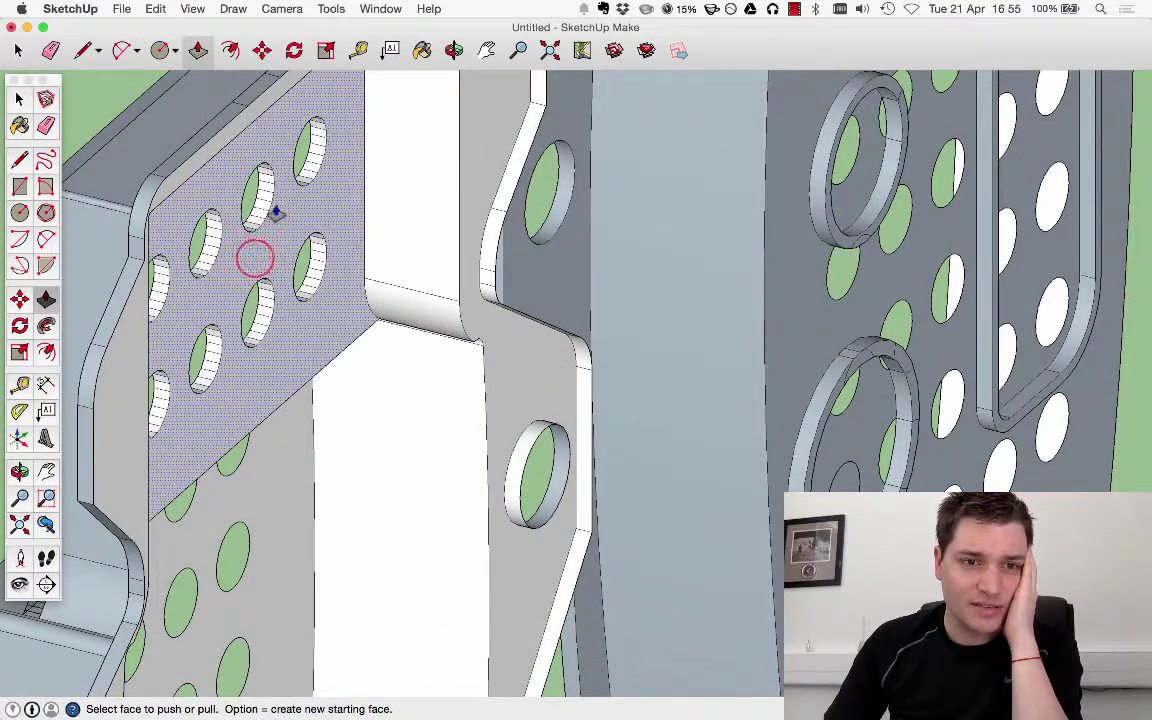
Push/pull the inner face of the duplicate robot's body inward by the same amount as the head.
scroll(250, 250, "down", 3)
scroll(240, 369, "up", 3)
left_click(246, 373)
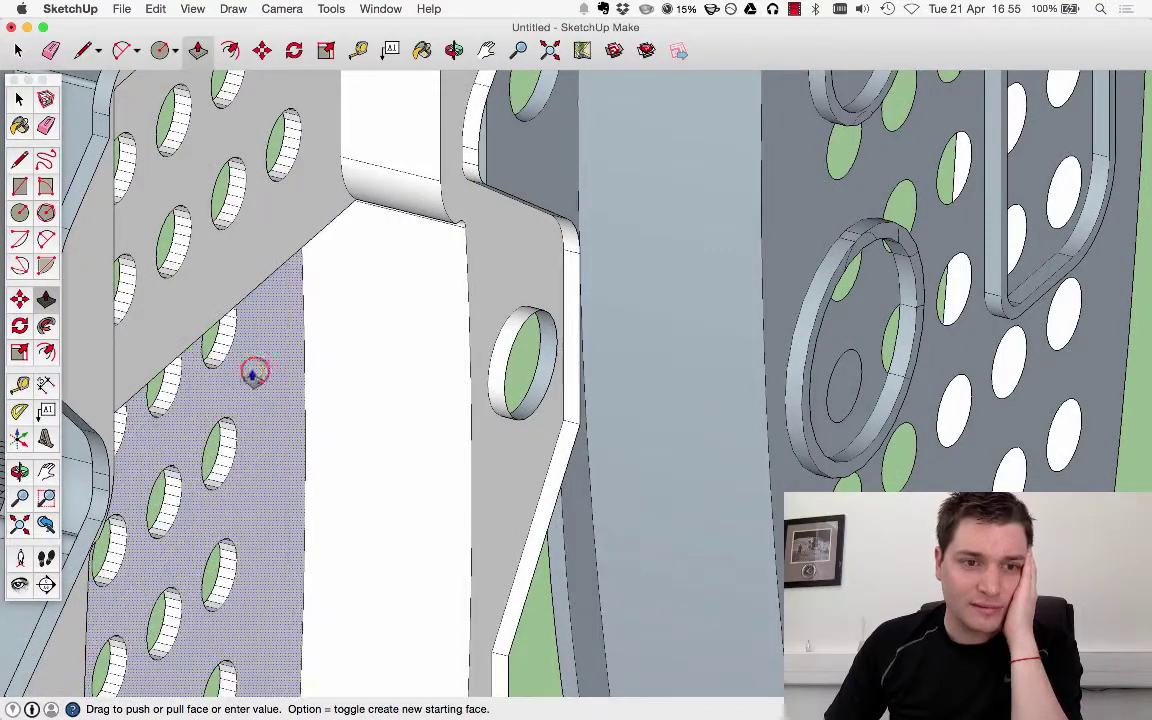
left_click(252, 373)
scroll(422, 305, "down", 4)
Push/pull the main inner face of the original robot's body inward to thicken the wall around its holes.
middle_click_drag(422, 305, 825, 145)
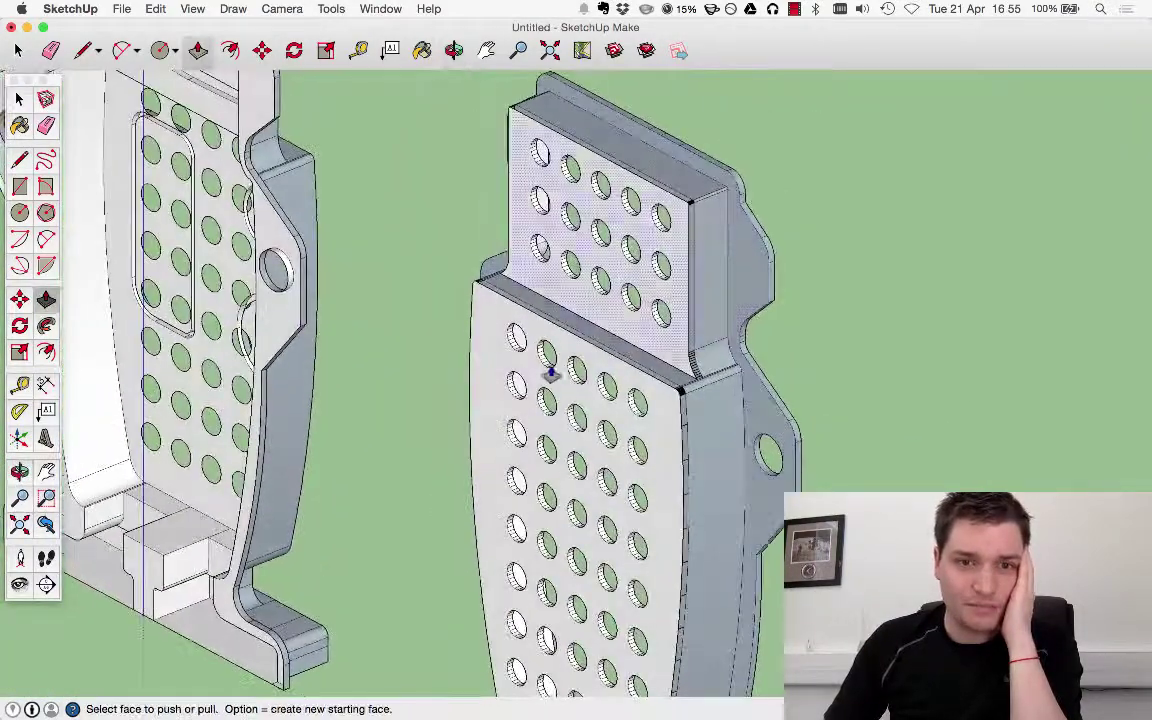
scroll(553, 352, "up", 3)
scroll(545, 330, "down", 5)
left_click(227, 203)
scroll(228, 202, "up", 5)
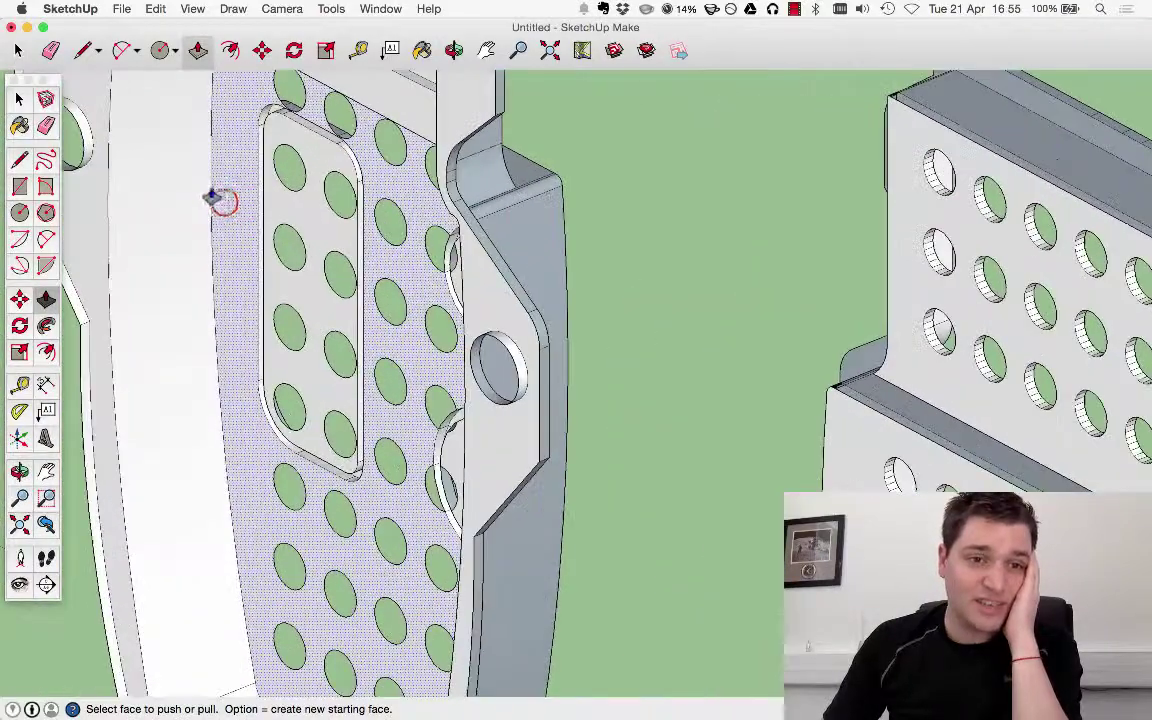
left_click(222, 204)
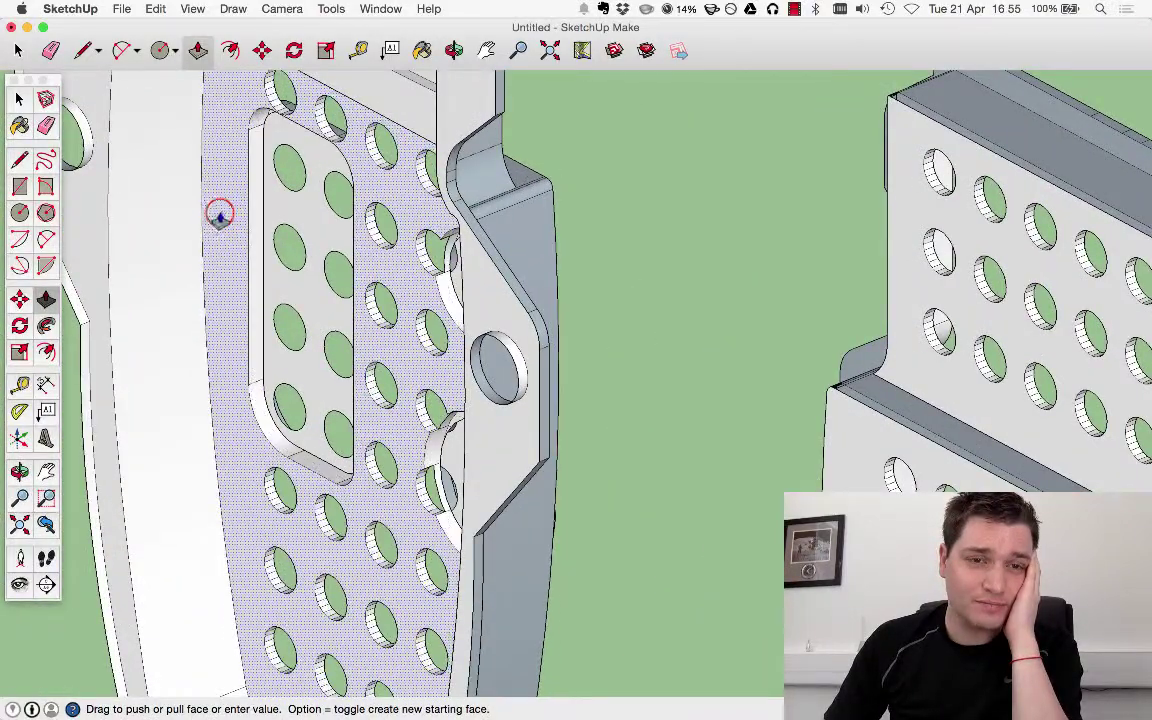
left_click(219, 215)
Push/pull the inner face inside the original robot's rounded rectangle to thicken the wall around its eight holes.
scroll(434, 456, "down", 5)
scroll(326, 186, "up", 2)
scroll(325, 183, "up", 3)
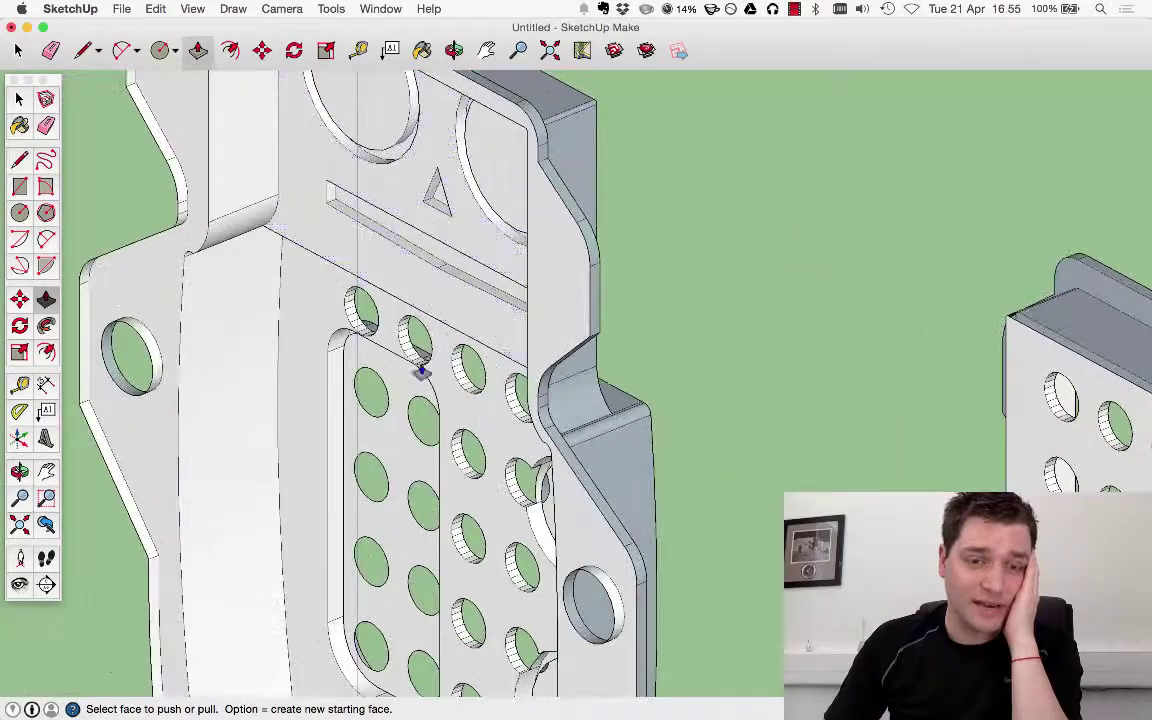
scroll(419, 365, "down", 3)
scroll(275, 231, "down", 1)
scroll(343, 514, "up", 5)
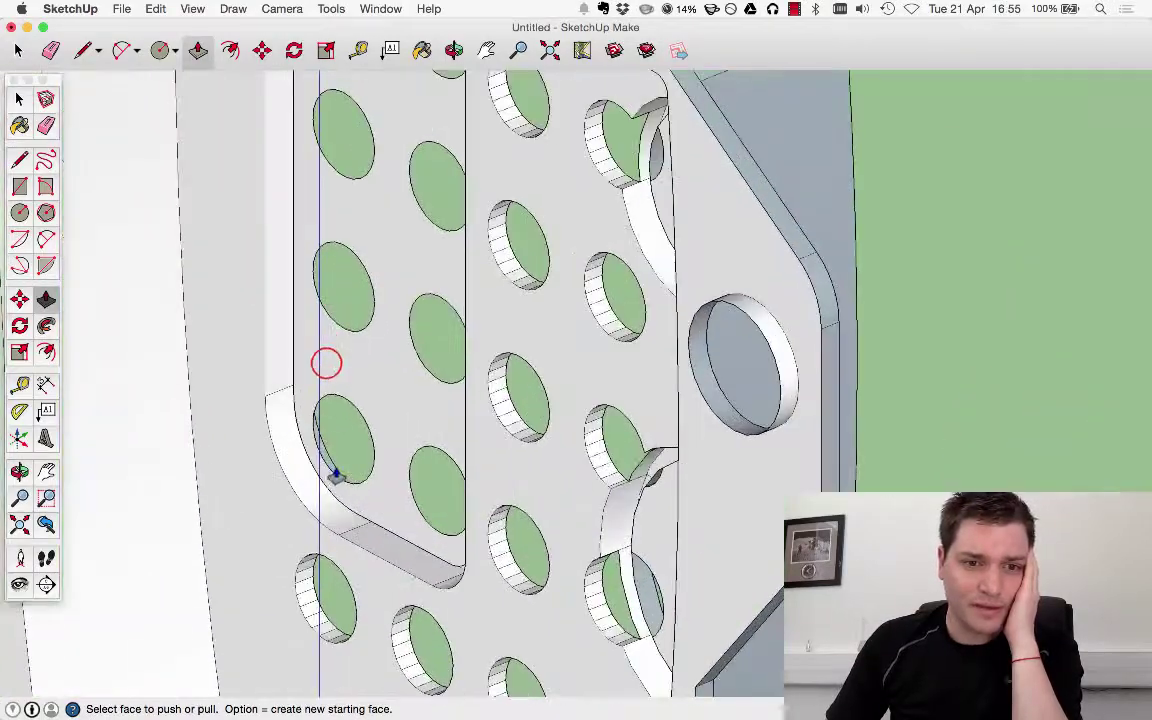
left_click(318, 370)
left_click(317, 376)
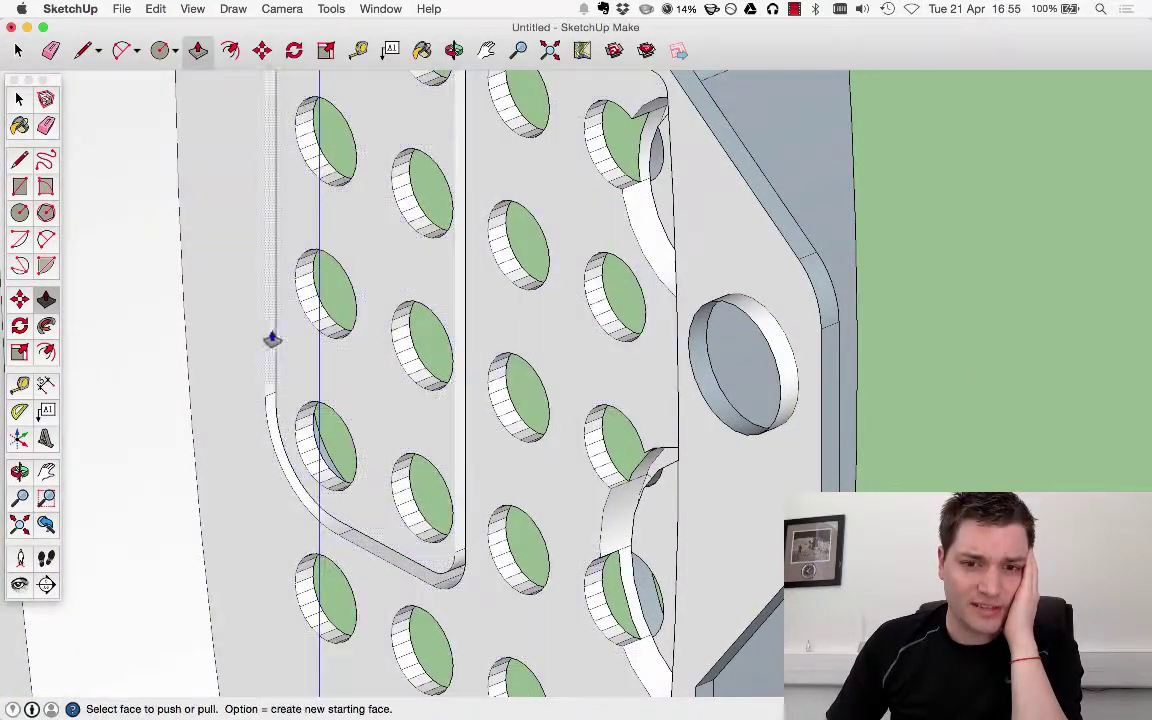
Push/pull the inner faces inside the large and small rings of the original robot's body to thicken them.
scroll(273, 338, "down", 4)
middle_click_drag(403, 466, 577, 388)
scroll(400, 513, "up", 4)
left_click(403, 467)
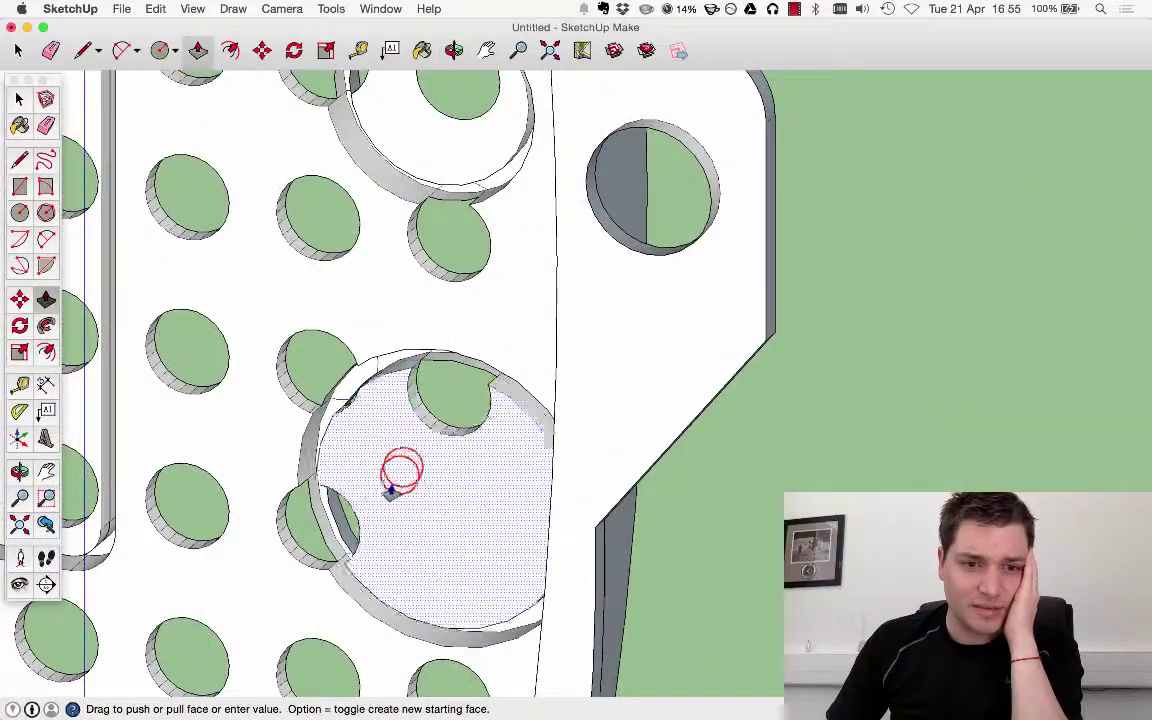
left_click(399, 472)
left_click(429, 156)
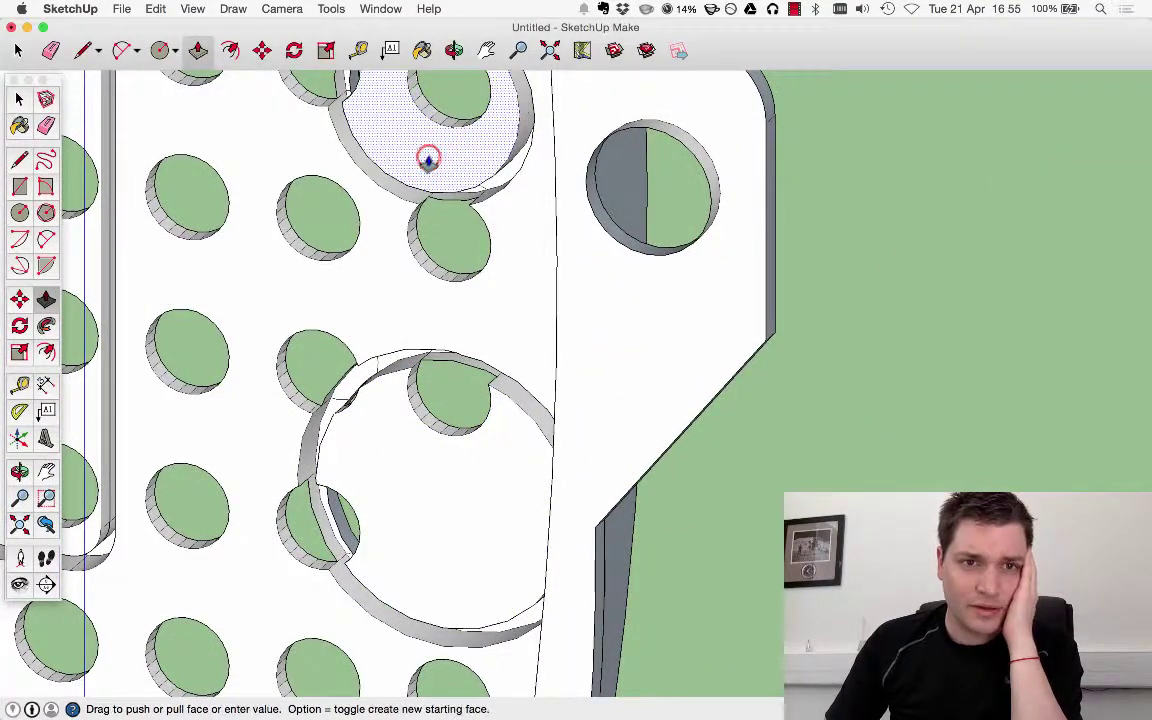
left_click(429, 158)
Select the whole duplicate robot and make it a component.
scroll(402, 222, "down", 5)
left_click(18, 97)
left_click(18, 96)
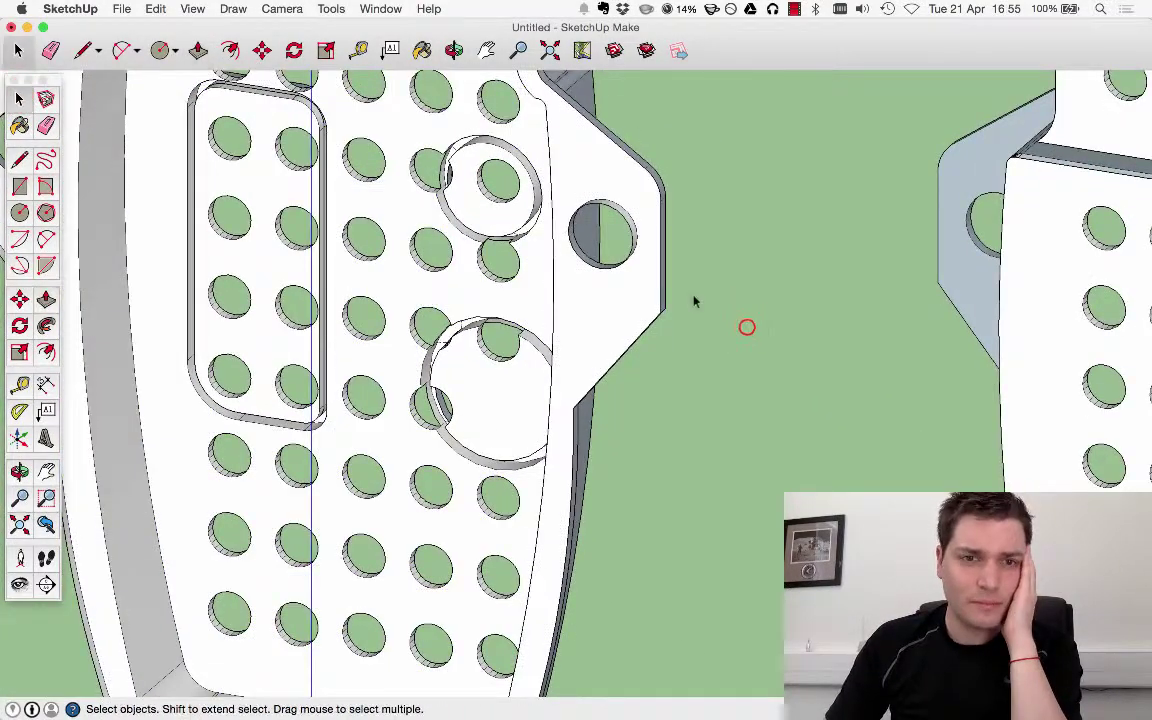
scroll(497, 240, "down", 10)
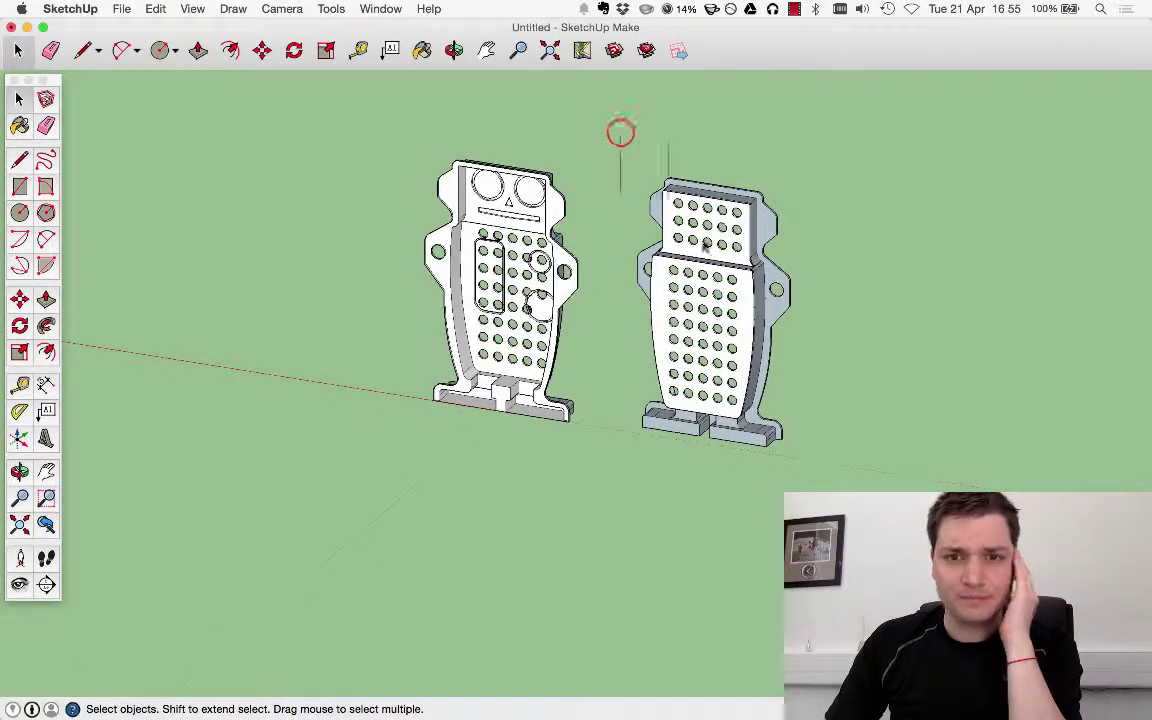
left_click_drag(940, 575, 802, 427)
right_click(800, 427)
left_click(800, 427)
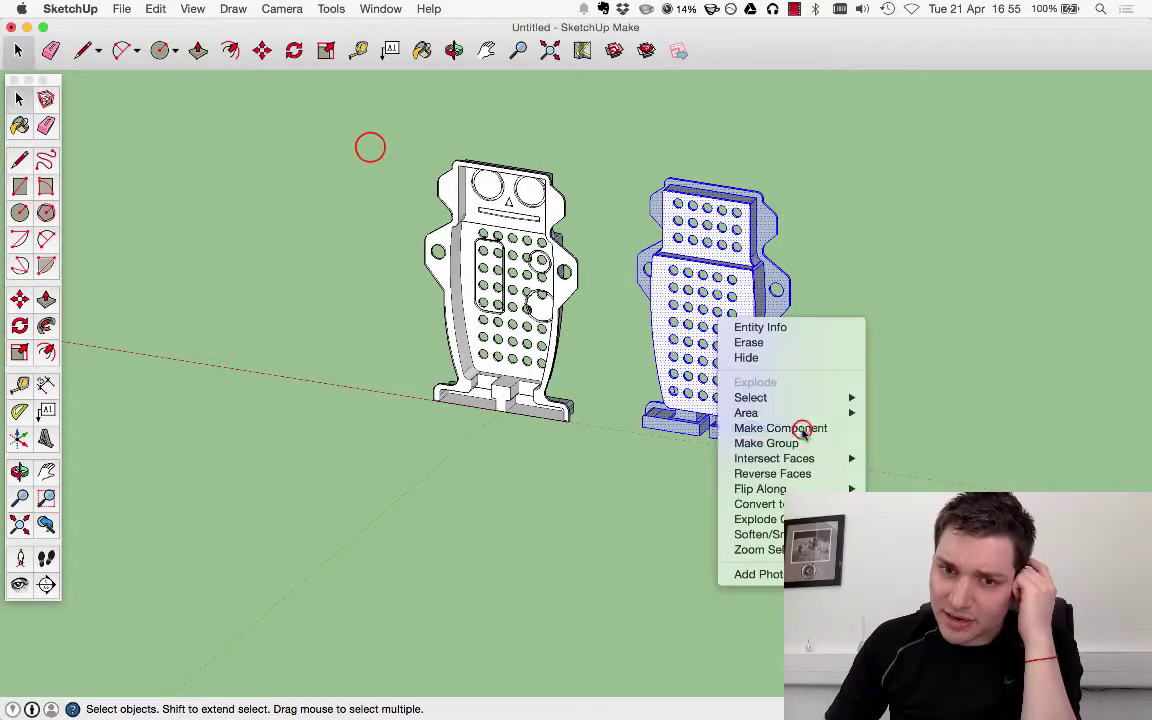
left_click(689, 363)
Make the whole original robot a component named Component#2 and check that the duplicate selects as one object.
left_click(404, 124)
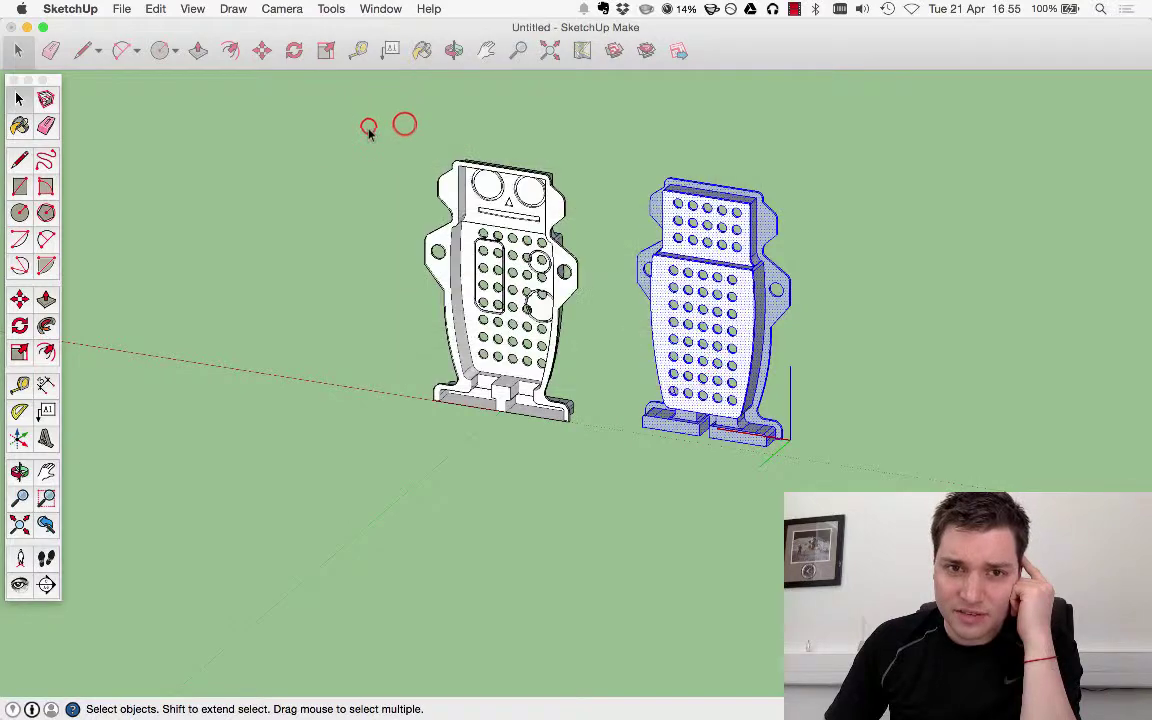
left_click_drag(611, 474, 611, 474)
right_click(522, 288)
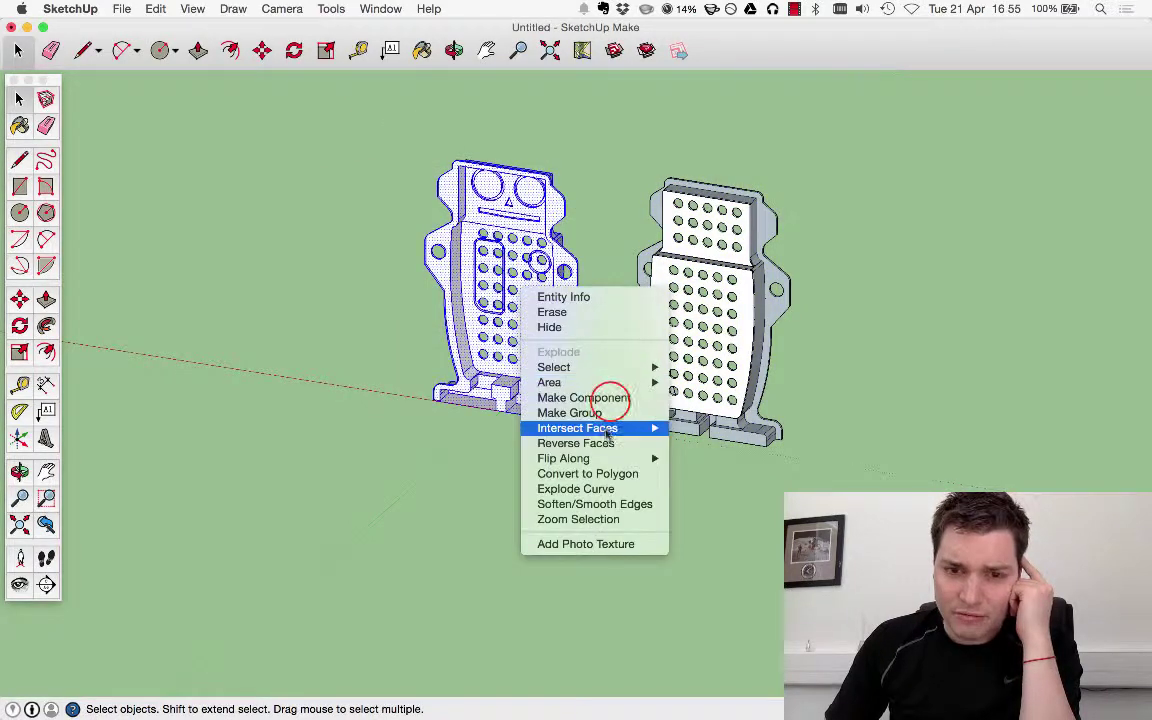
left_click(611, 398)
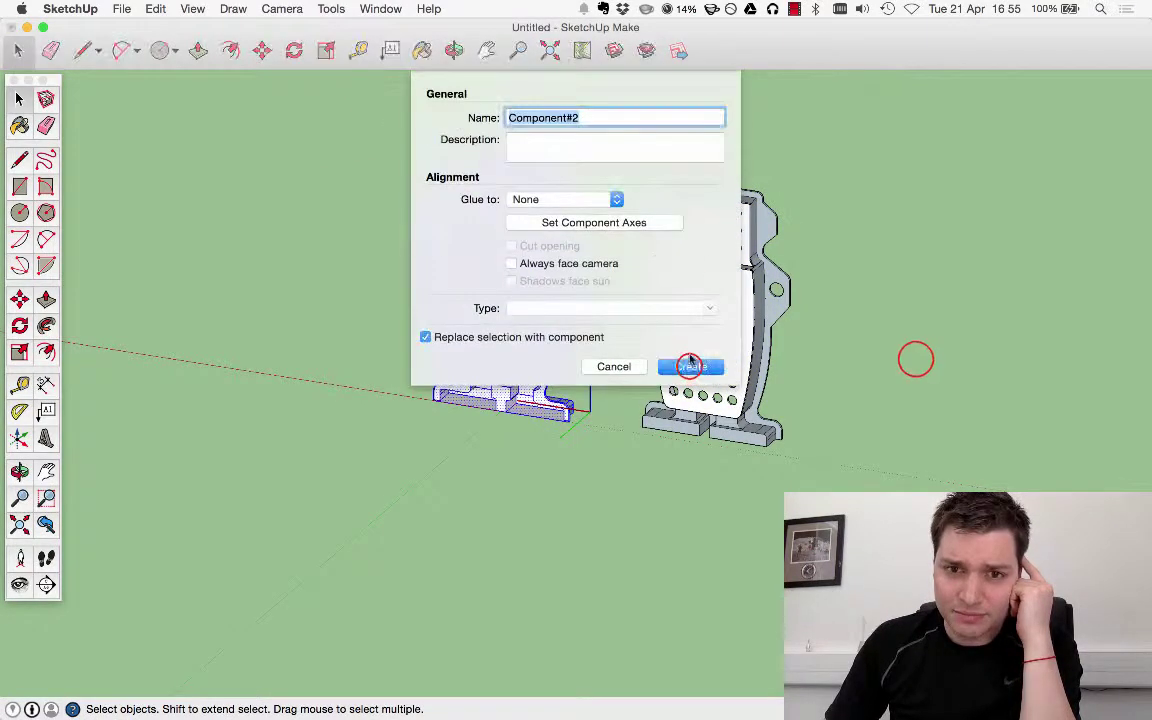
left_click(689, 364)
left_click(869, 317)
left_click(758, 335)
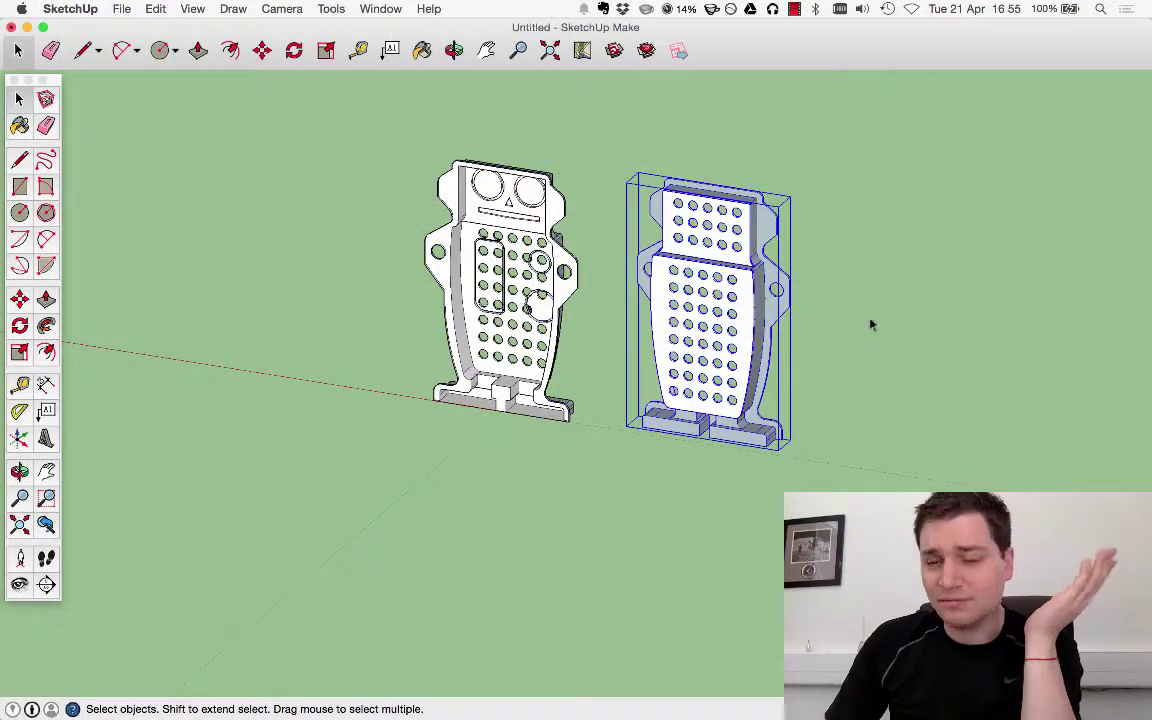
left_click(869, 318)
Move the duplicate robot against the original's open back, snapping the rim endpoint at its head's upper corner to the matching endpoint.
scroll(680, 160, "up", 5)
middle_click_drag(598, 161, 724, 310)
scroll(724, 310, "up", 3)
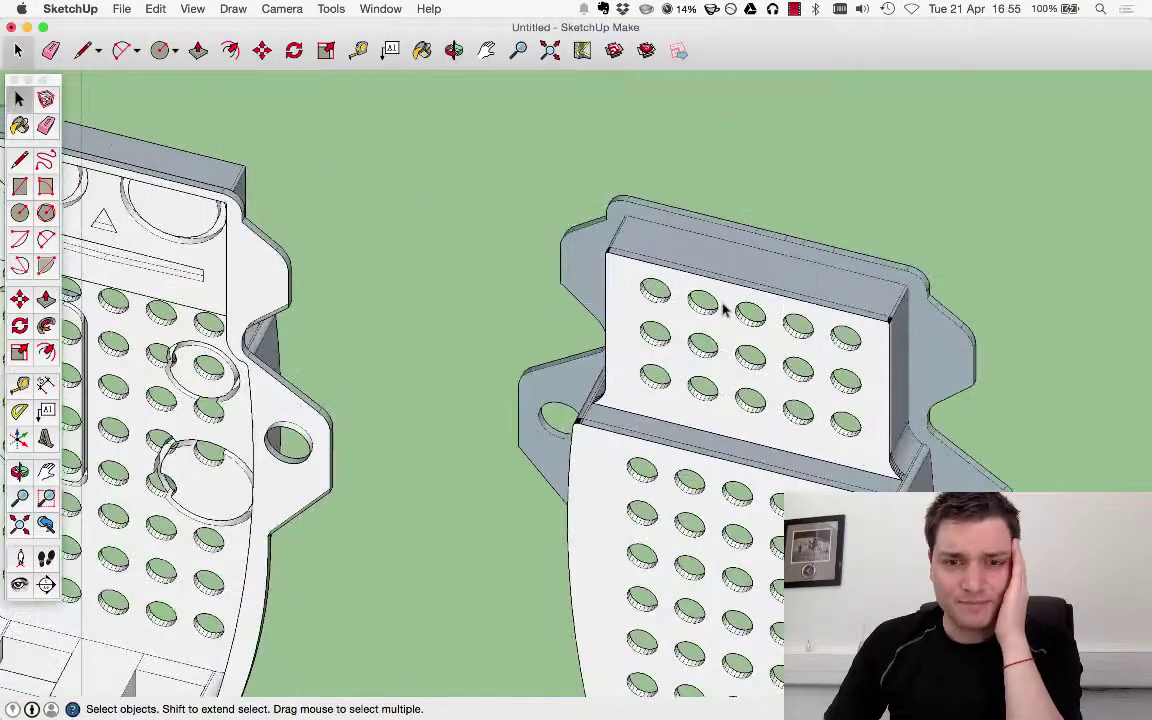
scroll(845, 338, "down", 3)
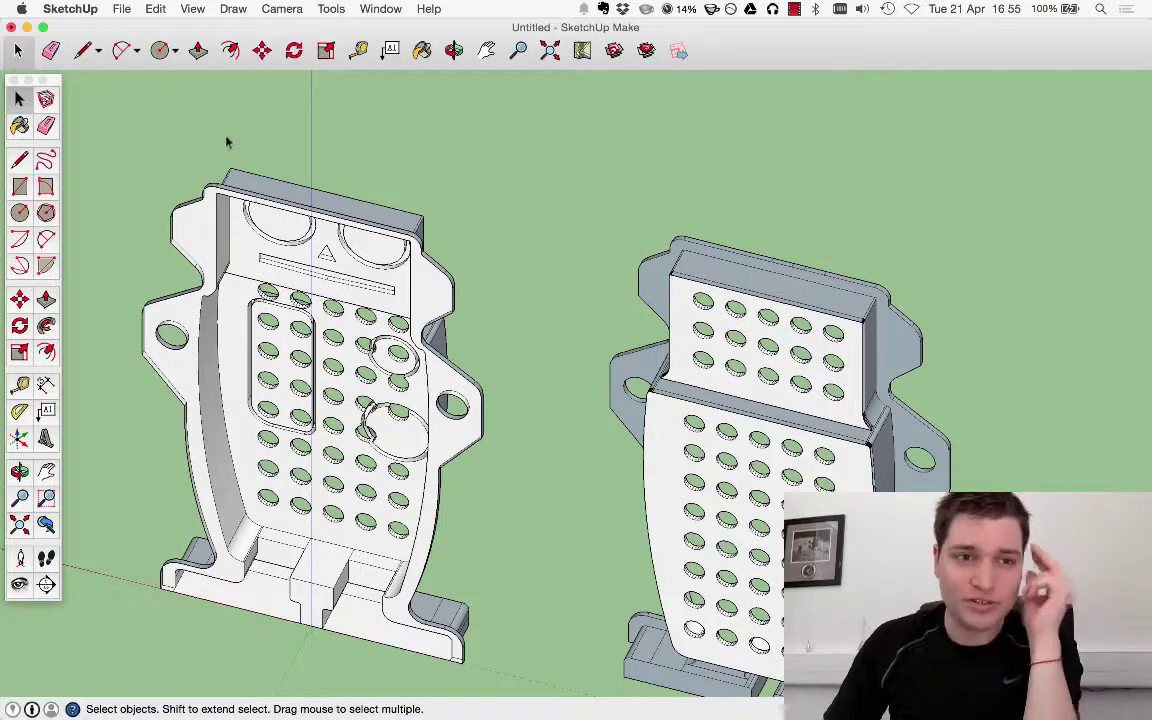
key("m")
scroll(609, 180, "up", 10)
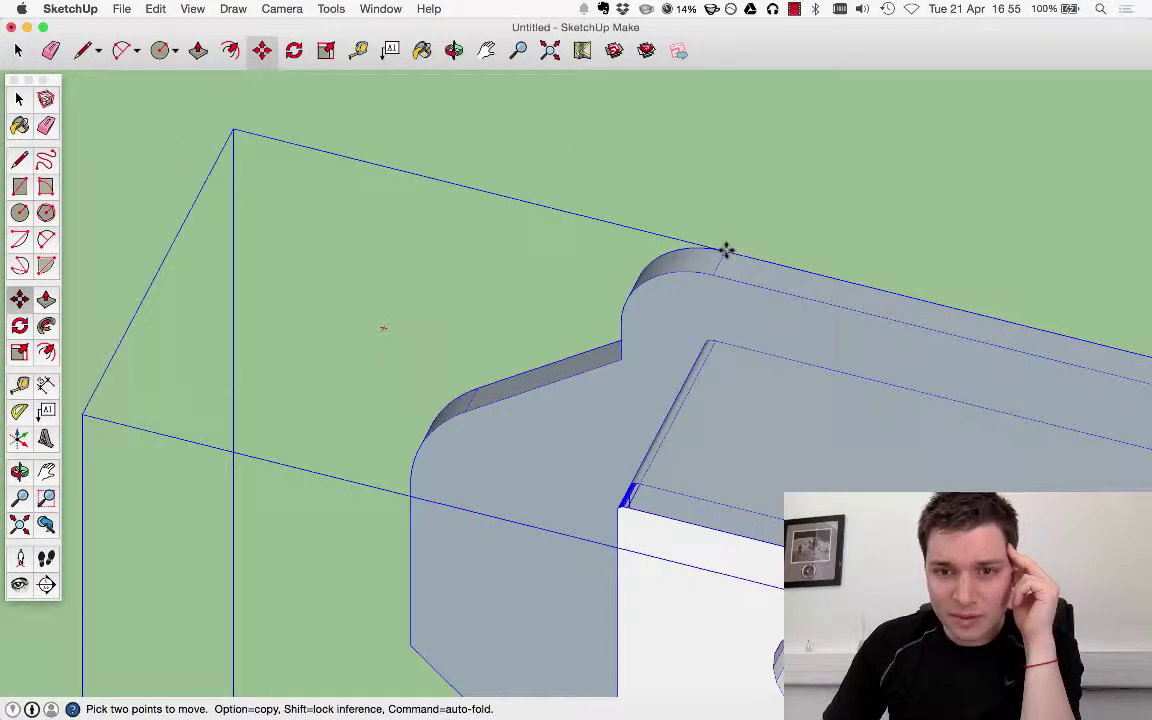
left_click(724, 251)
scroll(851, 249, "down", 10)
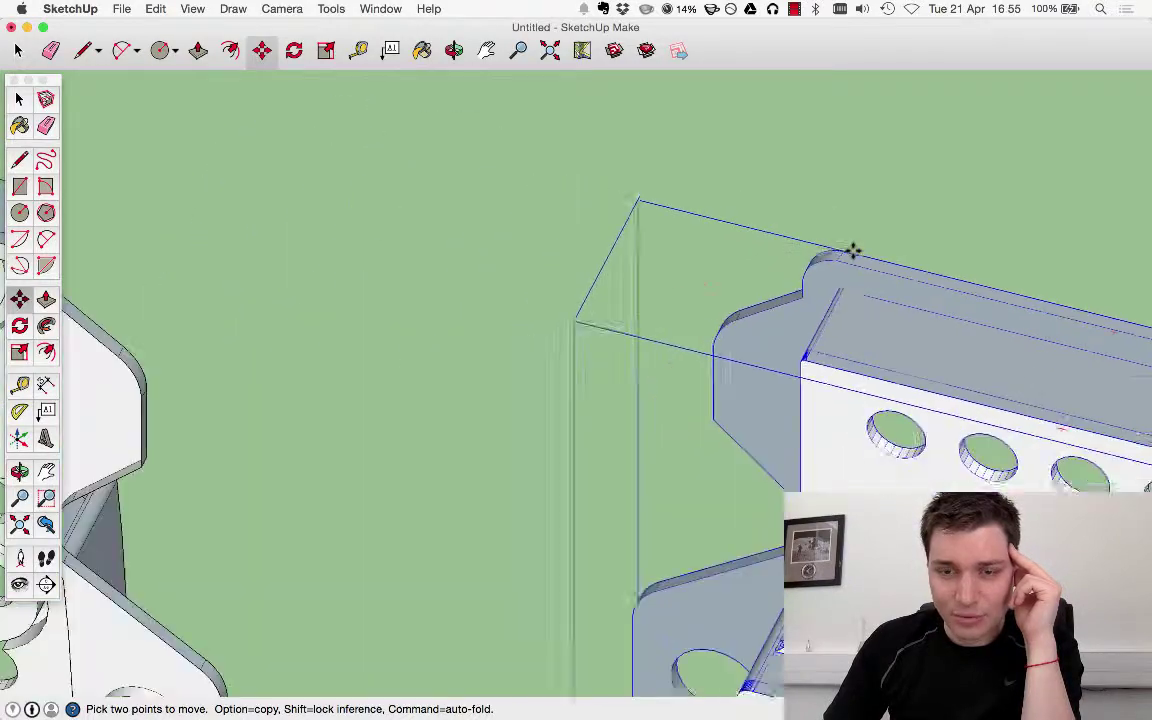
scroll(280, 212, "up", 10)
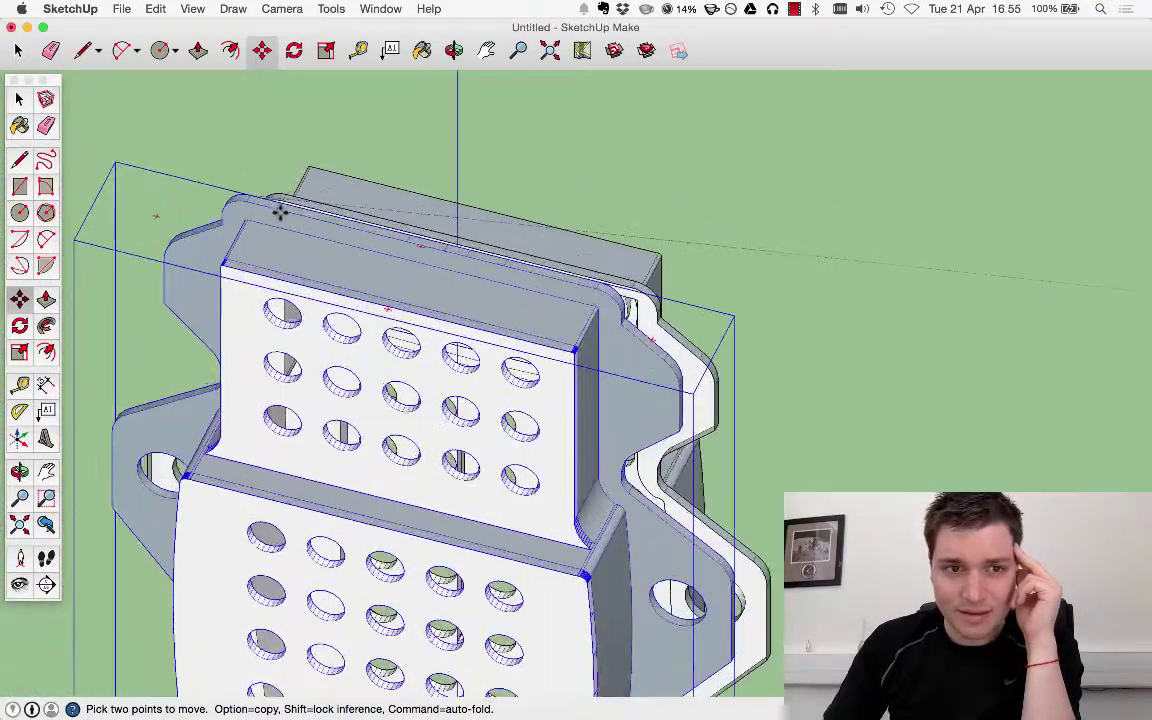
left_click(329, 159)
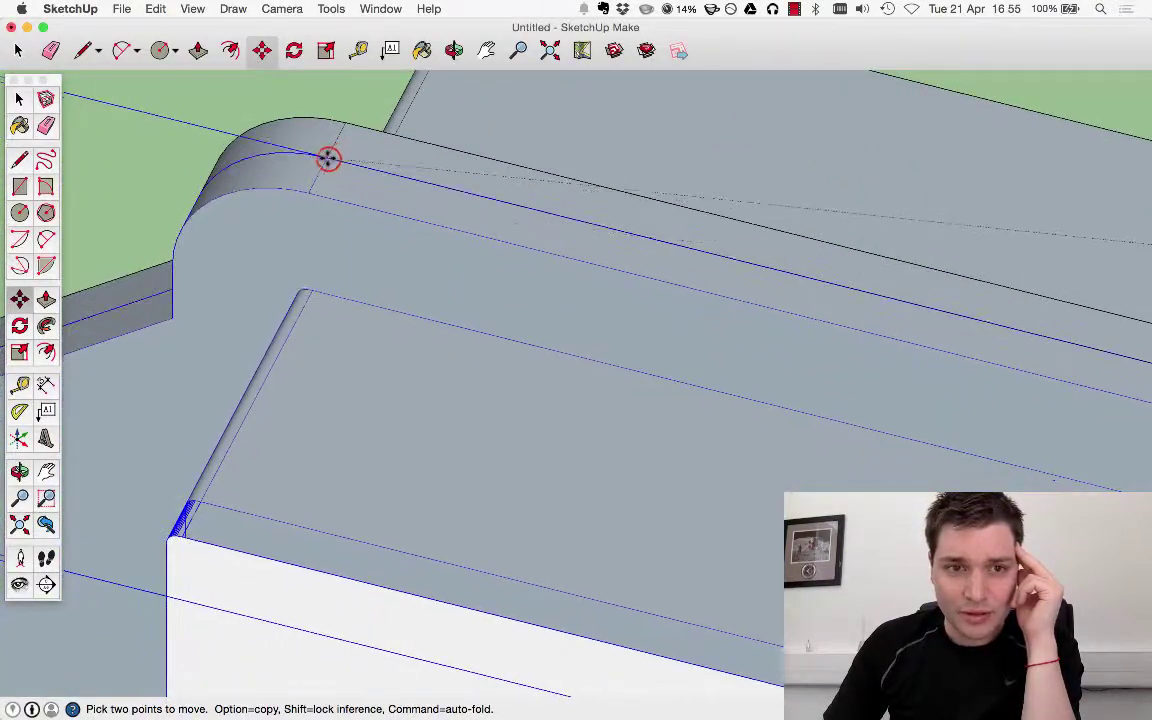
Inspect the joined robot halves from the side and the front.
scroll(333, 197, "down", 8)
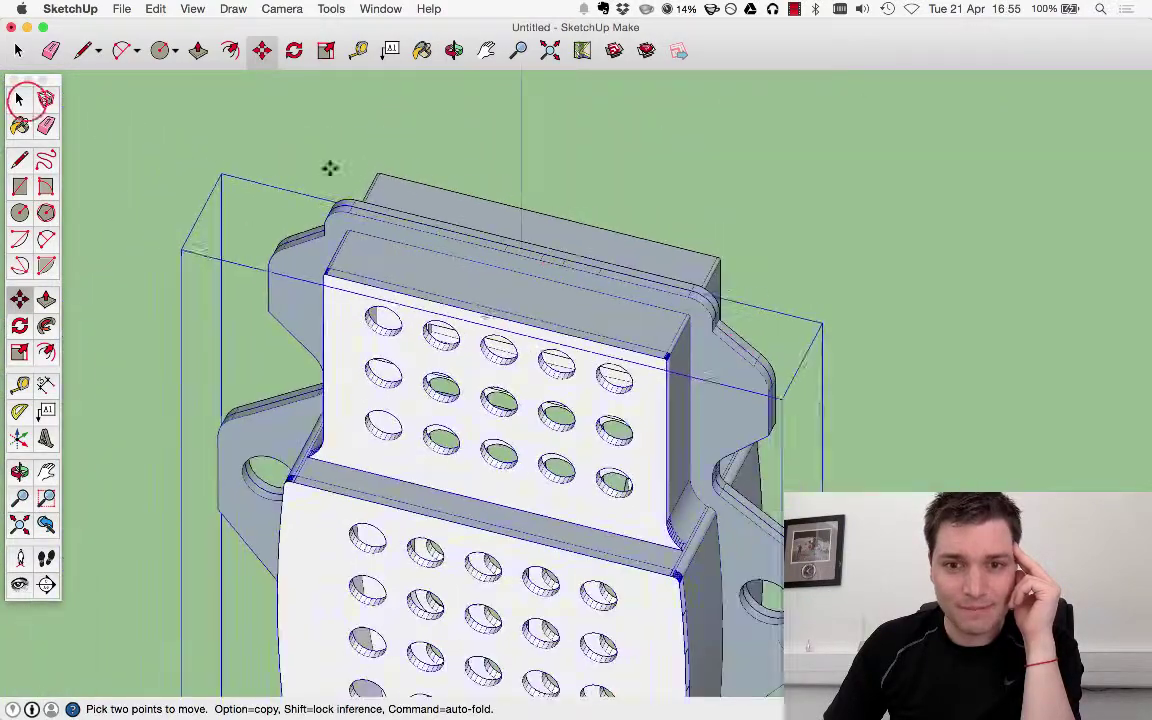
left_click(20, 100)
scroll(897, 386, "down", 3)
mouse_move(897, 386)
middle_mouse_down()
mouse_move(941, 424)
mouse_move(532, 360)
mouse_move(621, 393)
mouse_move(483, 481)
mouse_move(376, 457)
mouse_move(689, 442)
mouse_move(442, 419)
mouse_move(640, 429)
mouse_move(671, 410)
mouse_move(769, 393)
mouse_move(422, 427)
mouse_move(311, 417)
mouse_move(758, 437)
mouse_move(494, 437)
mouse_move(1014, 449)
middle_mouse_up()
scroll(621, 393, "down", 5)
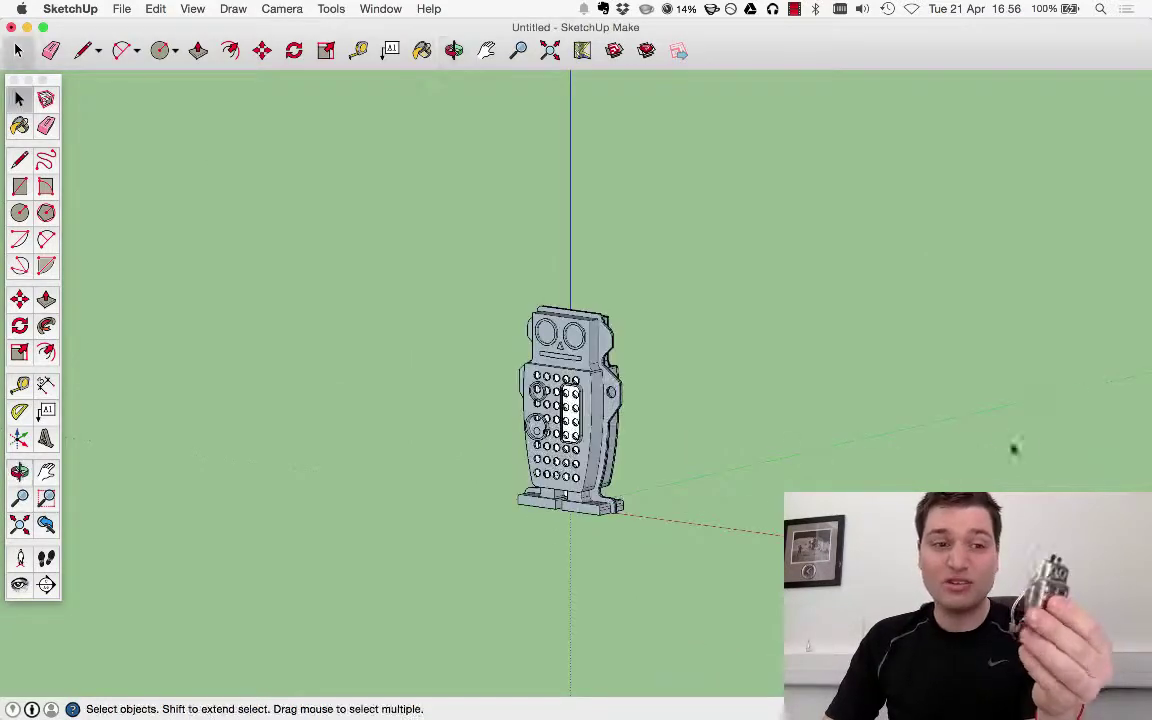
middle_click_drag(841, 428, 500, 450)
scroll(497, 450, "down", 3)
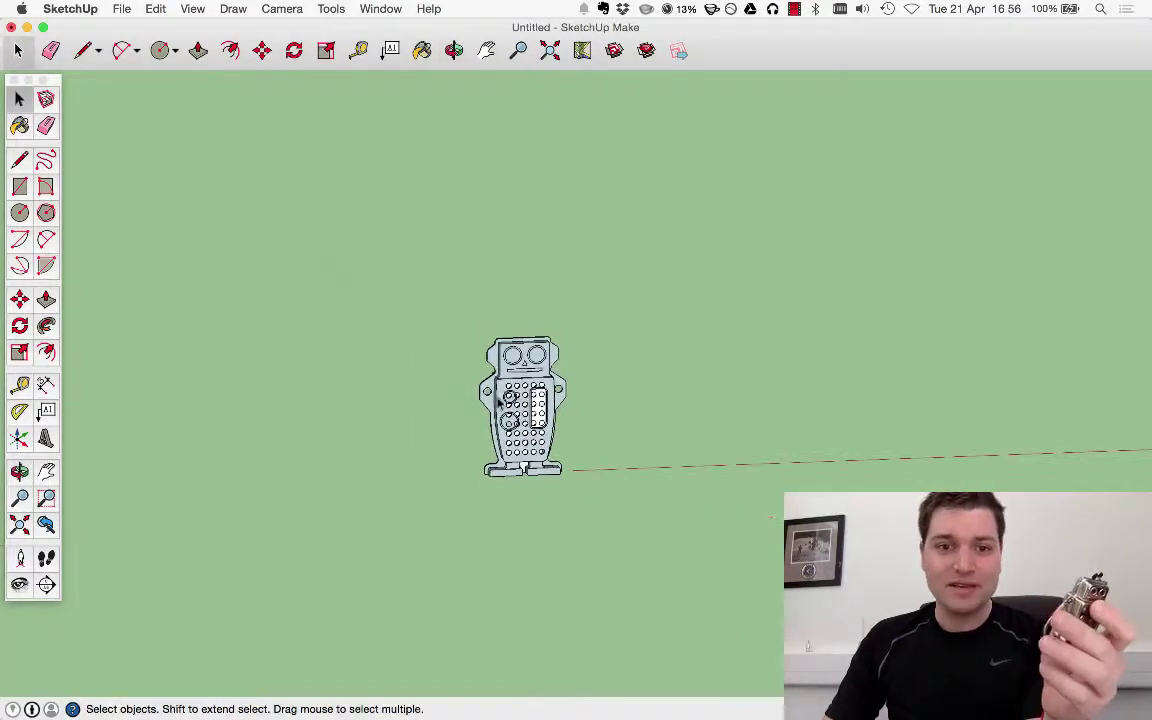
Select both joined robot halves and paint them with the first light-coloured material of the Metal collection.
scroll(497, 458, "up", 5)
scroll(497, 458, "up", 2)
scroll(503, 398, "down", 3)
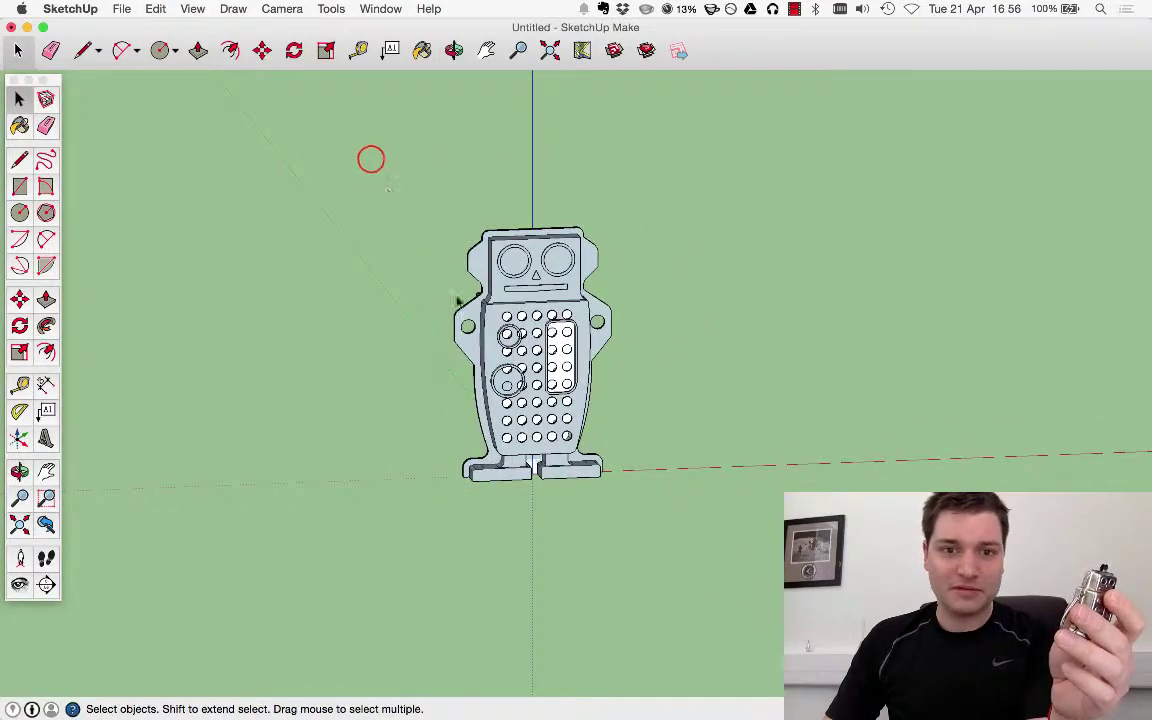
left_click_drag(371, 159, 740, 570)
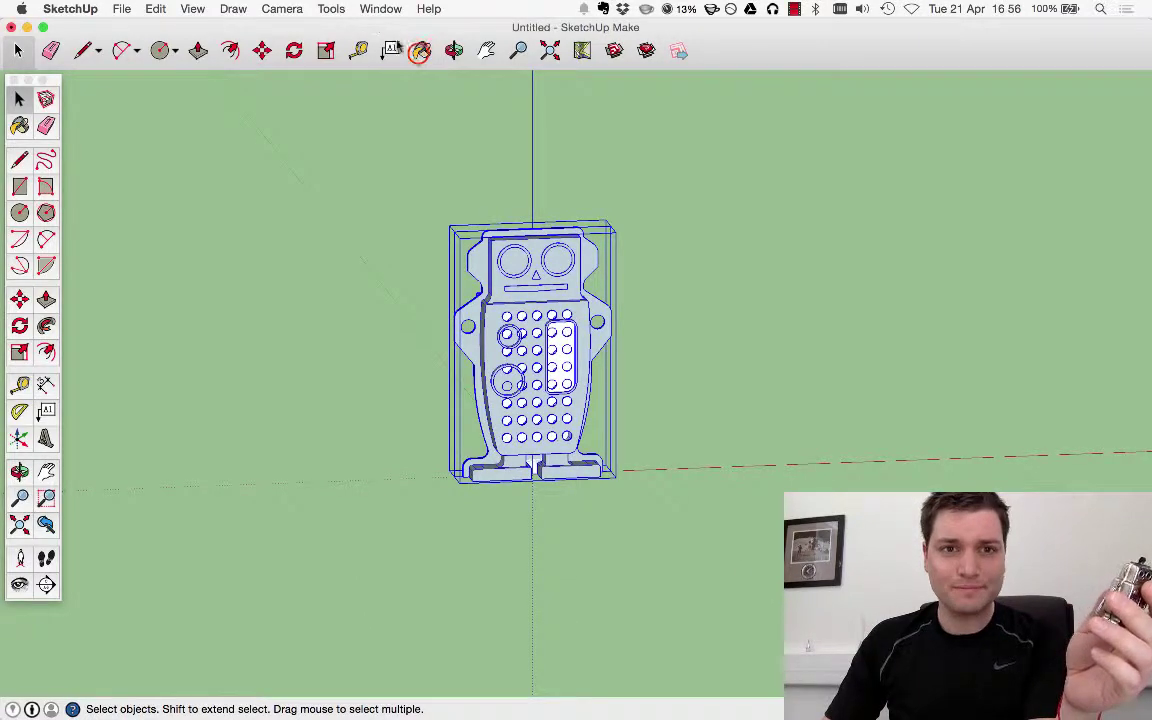
left_click(420, 51)
left_click(1015, 163)
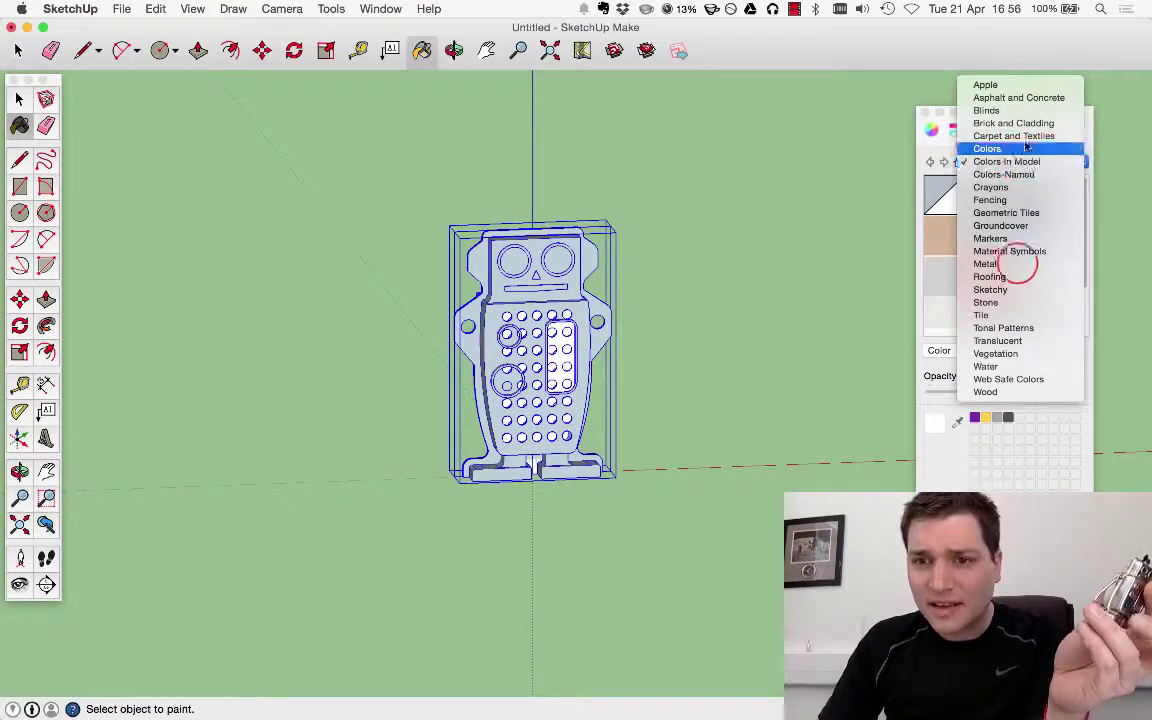
left_click(1017, 264)
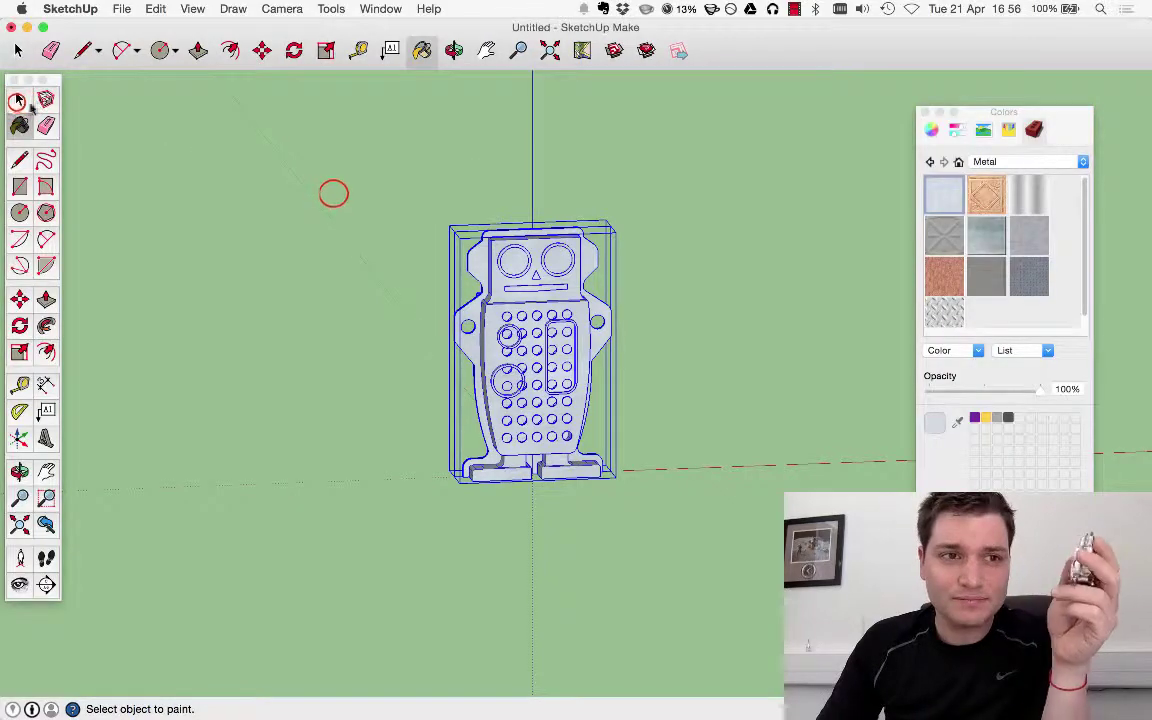
Deselect the robot, inspect its metal finish from several angles and close the materials window.
left_click(18, 100)
left_click(420, 220)
middle_click_drag(420, 220, 220, 346)
scroll(522, 366, "down", 5)
middle_click_drag(538, 330, 527, 296)
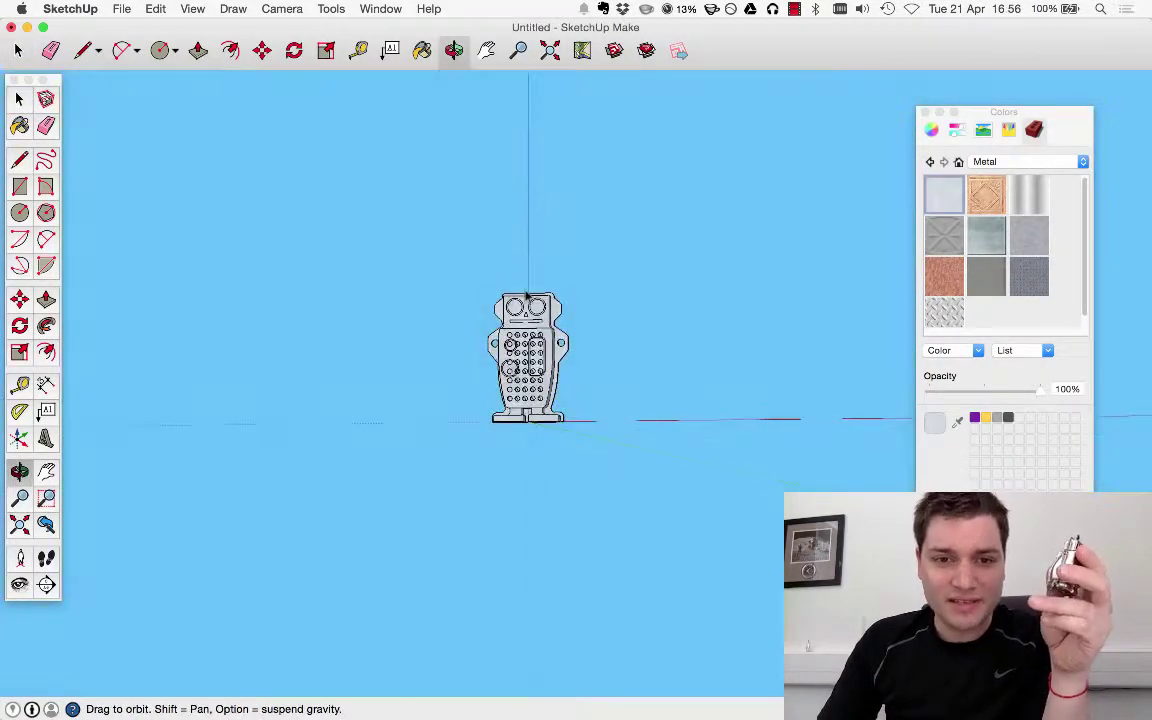
scroll(527, 300, "up", 10)
middle_click_drag(463, 342, 388, 338)
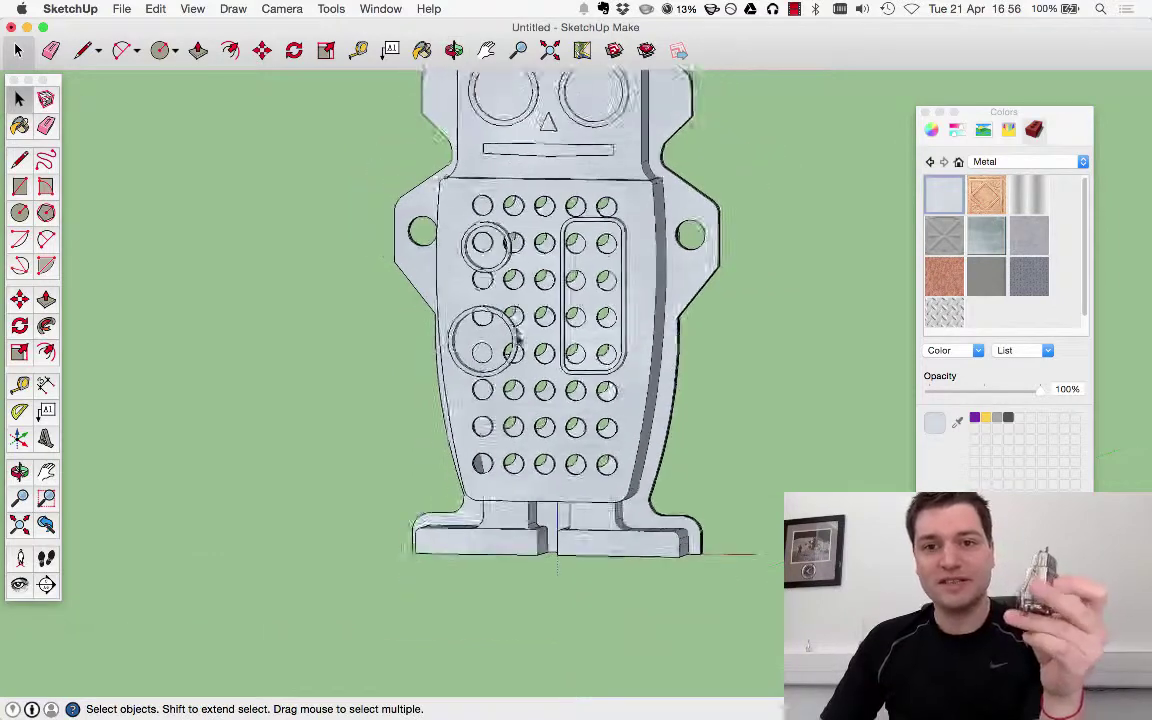
scroll(560, 407, "down", 3)
left_click(927, 107)
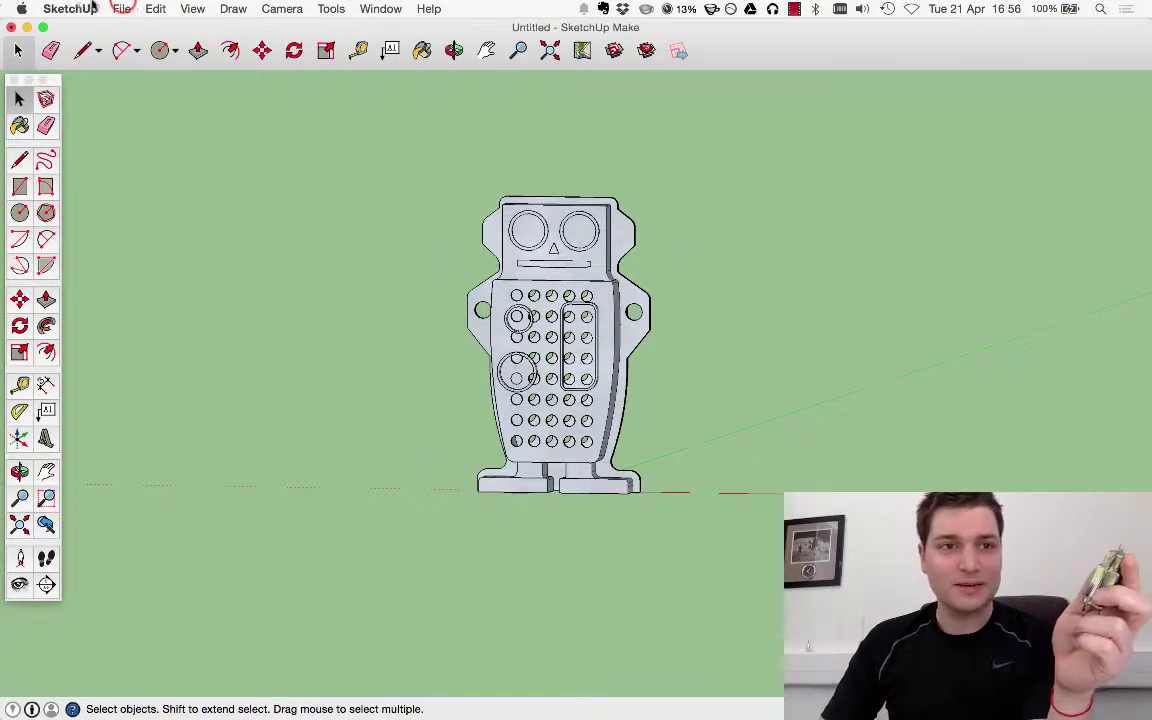
Save the model to the Desktop as CAD Tea.
left_click(121, 9)
left_click(140, 99)
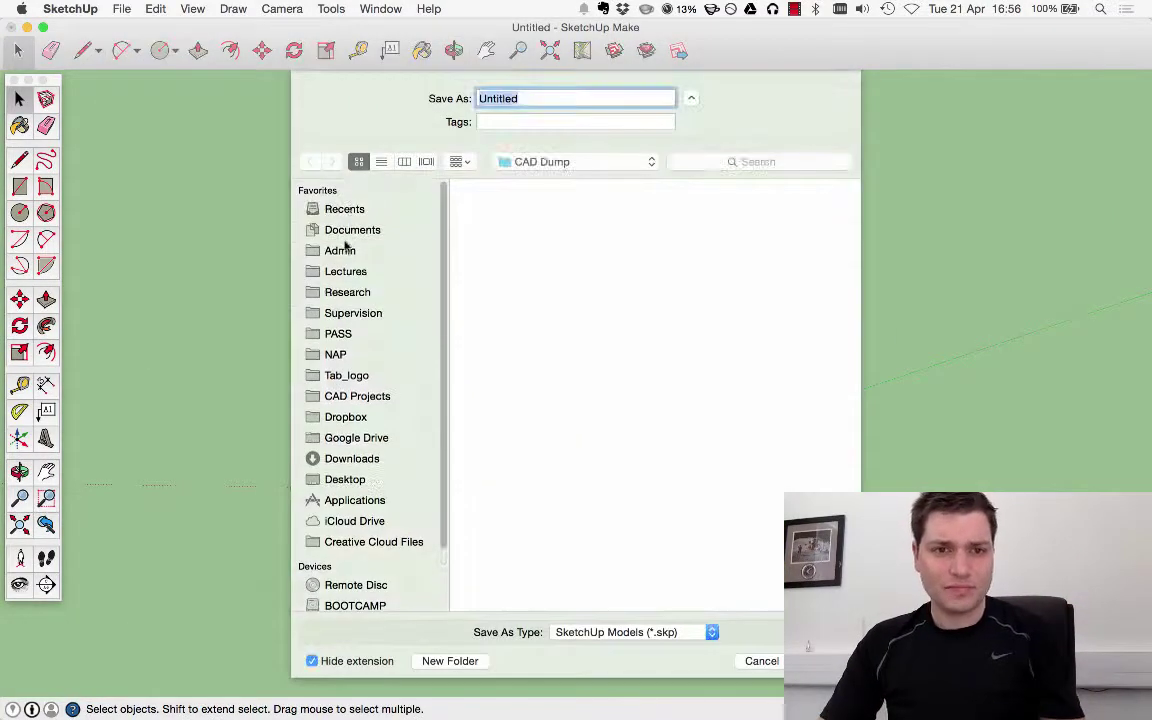
left_click(347, 375)
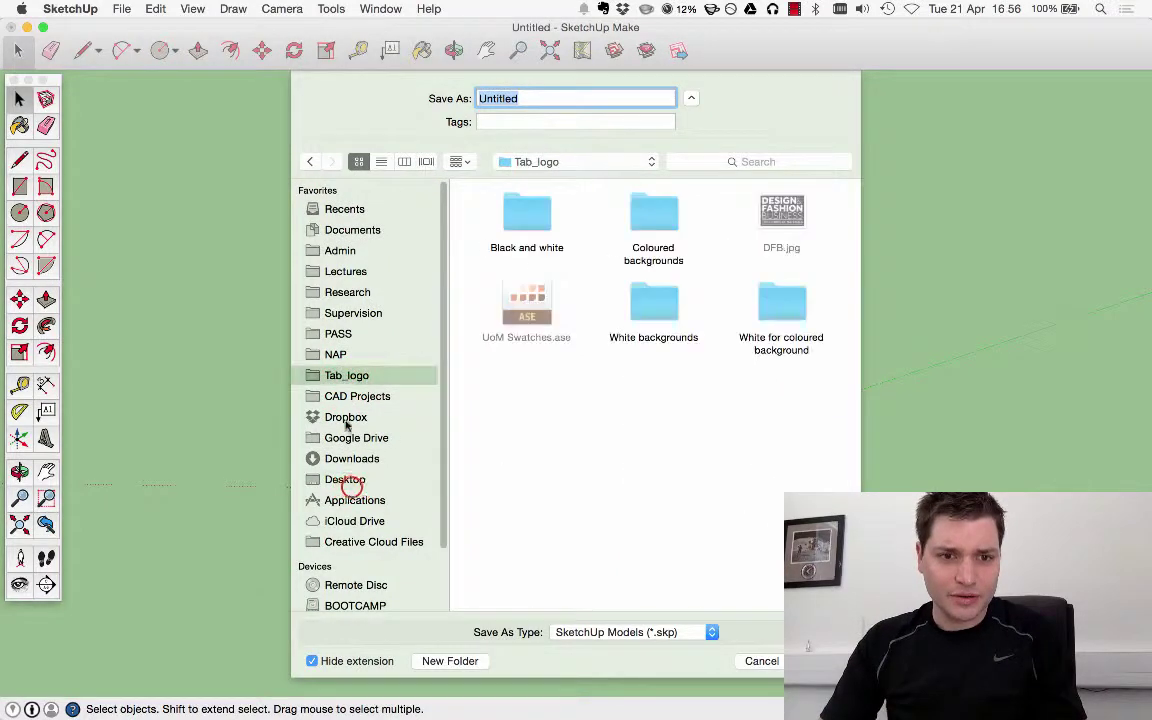
left_click(345, 480)
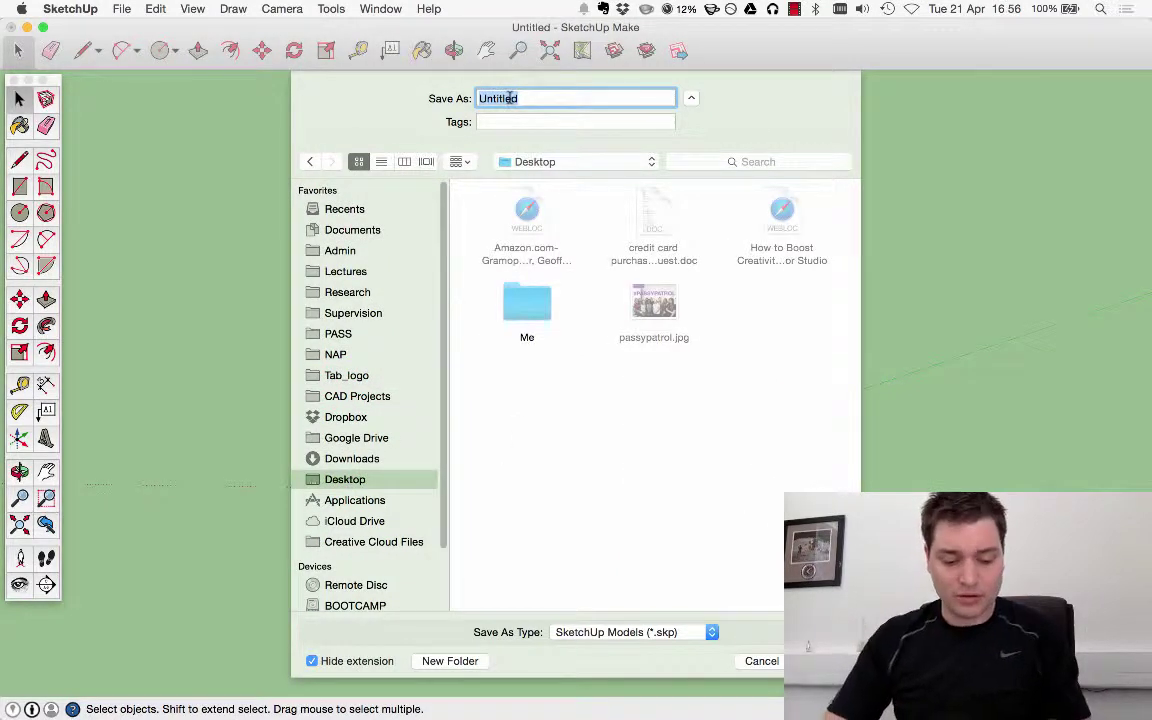
type("CA")
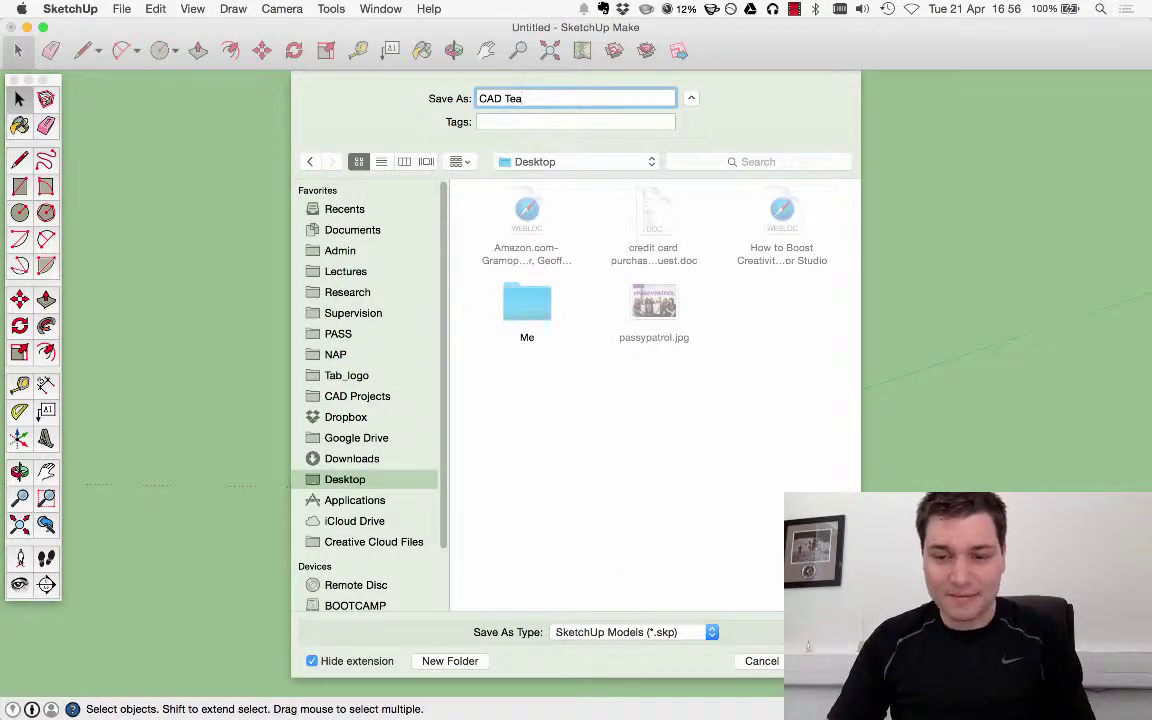
type("D Tea")
key("Return")
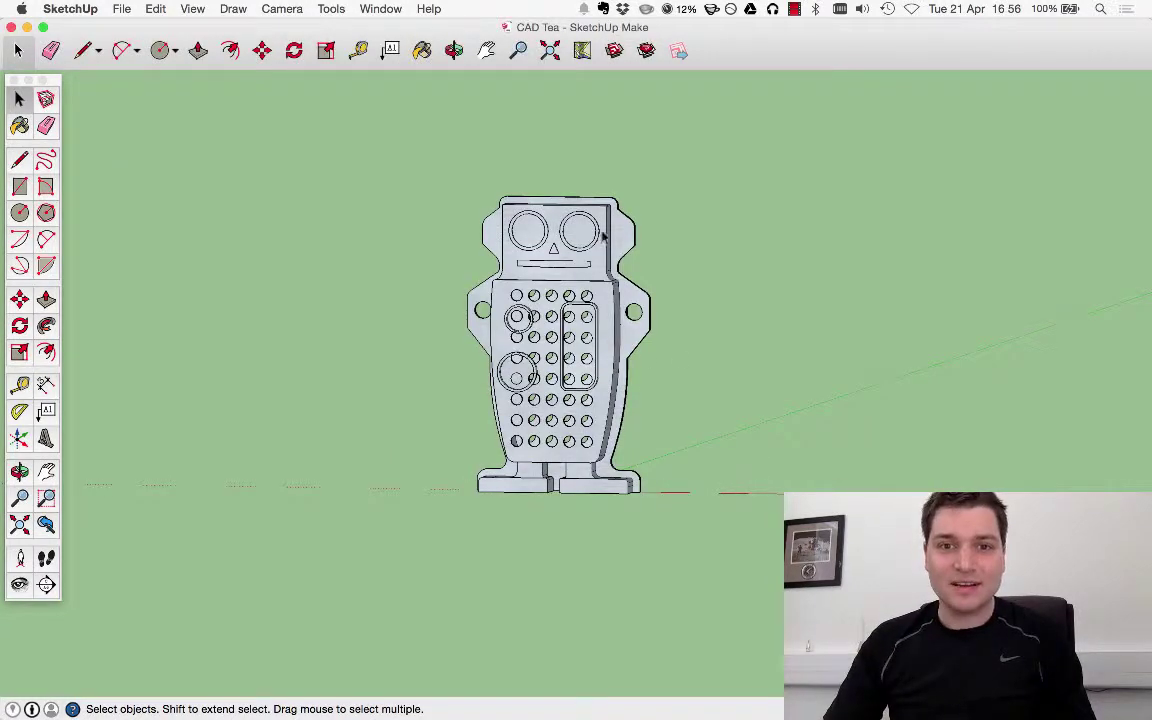
In the standard Front view, draw a vertical line beside the robot's head and a separate short slanted line above it, farther from the robot.
scroll(585, 236, "up", 3)
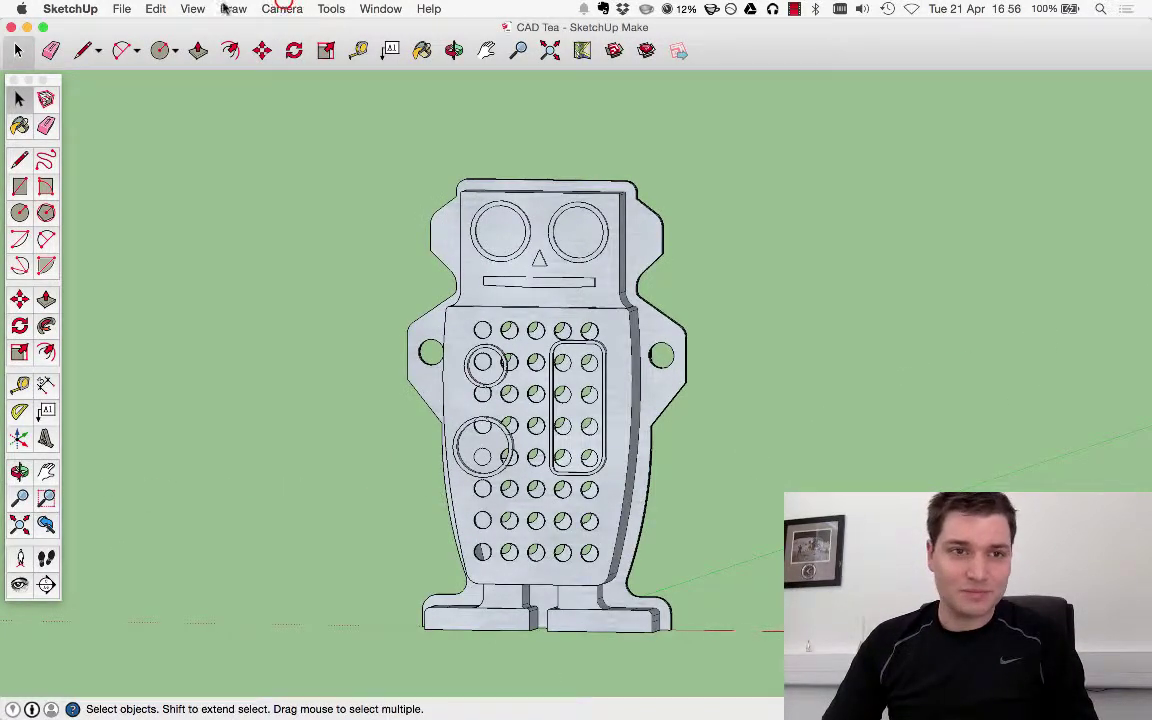
left_click(282, 8)
mouse_move(270, 58)
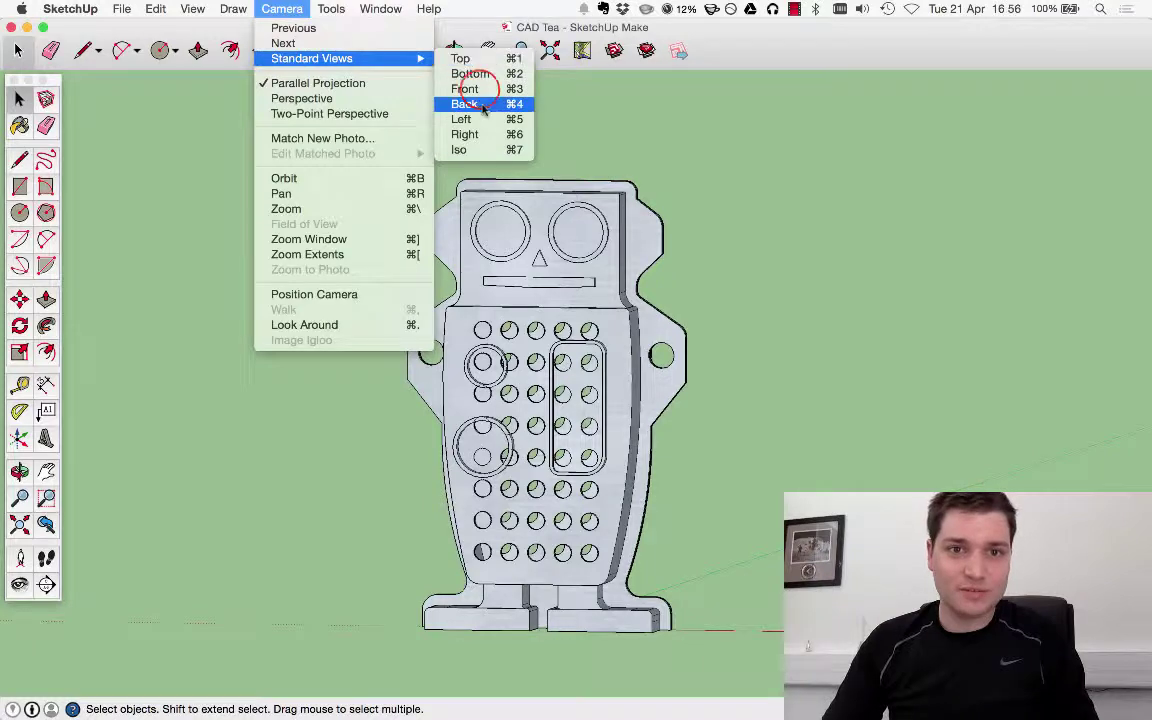
left_click(468, 88)
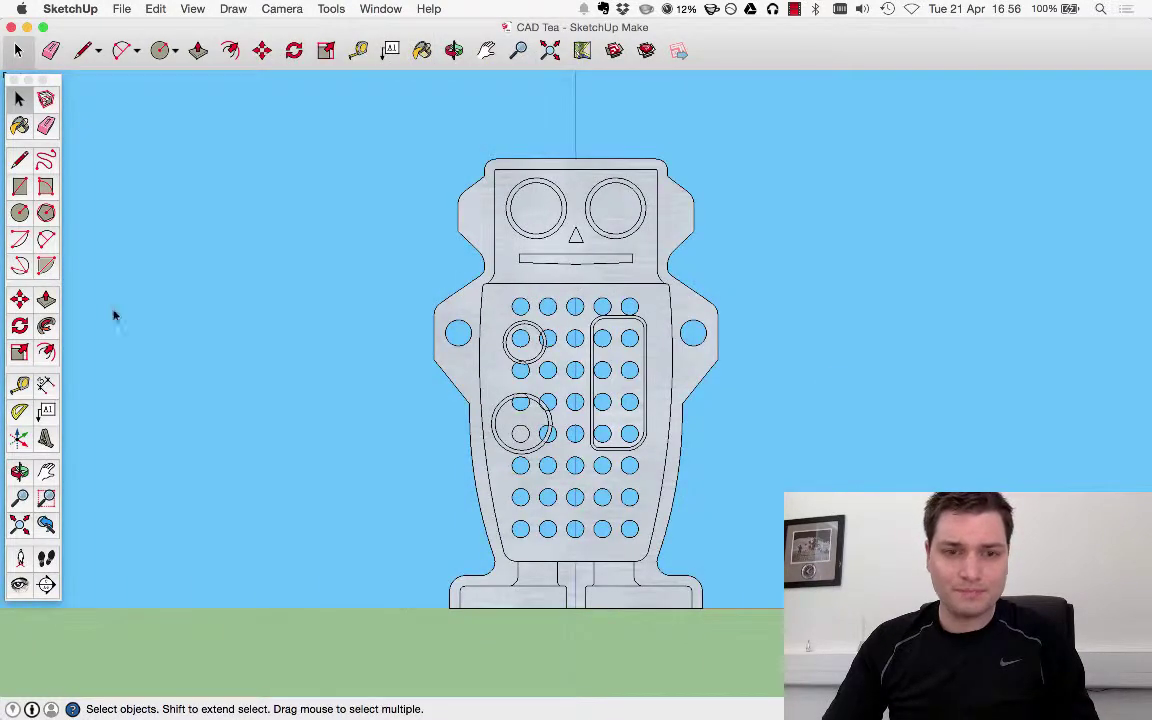
left_click(20, 161)
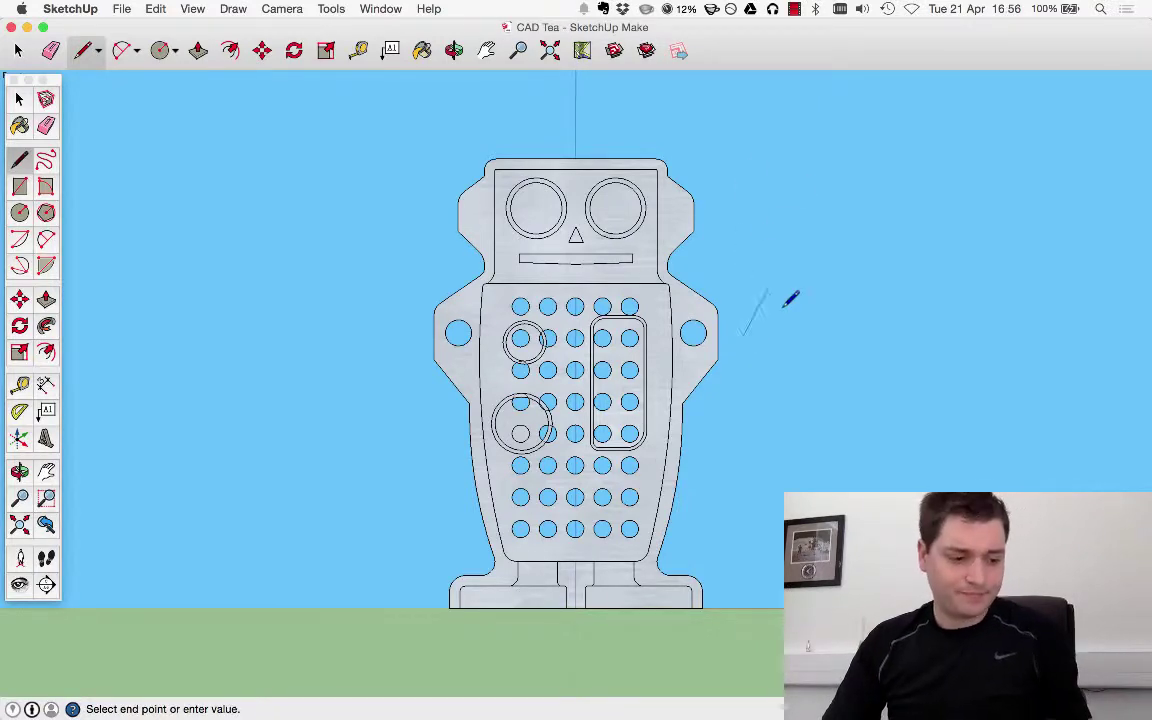
scroll(786, 303, "down", 2)
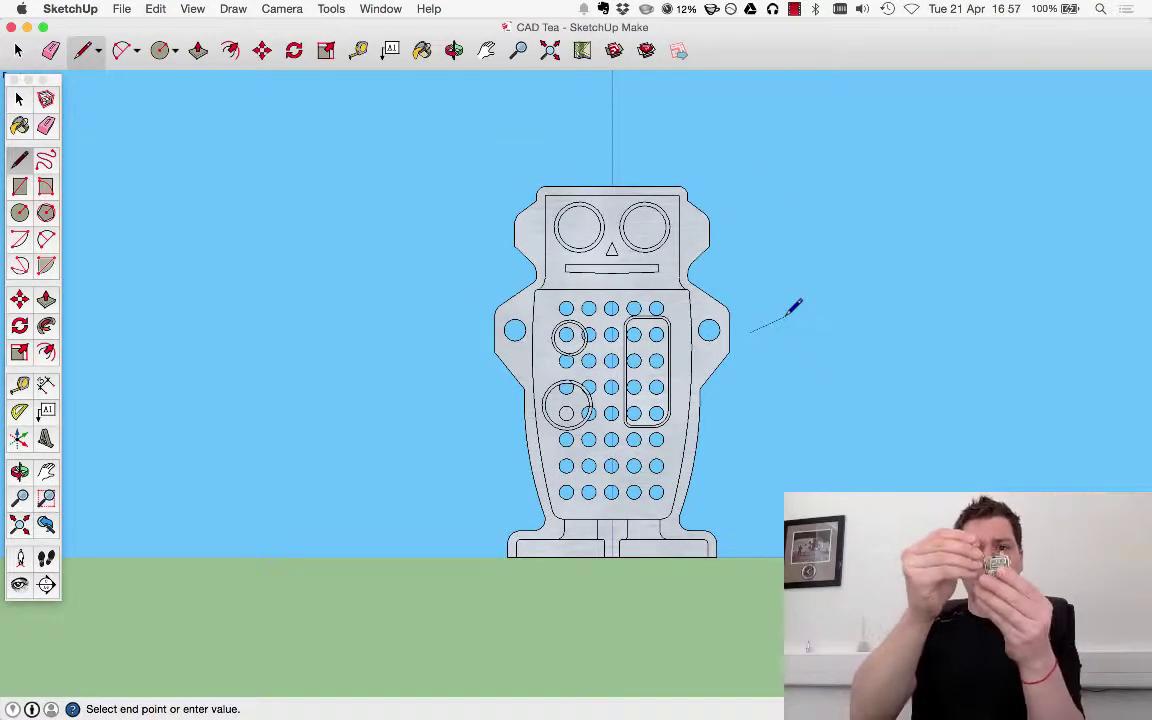
scroll(869, 406, "down", 2)
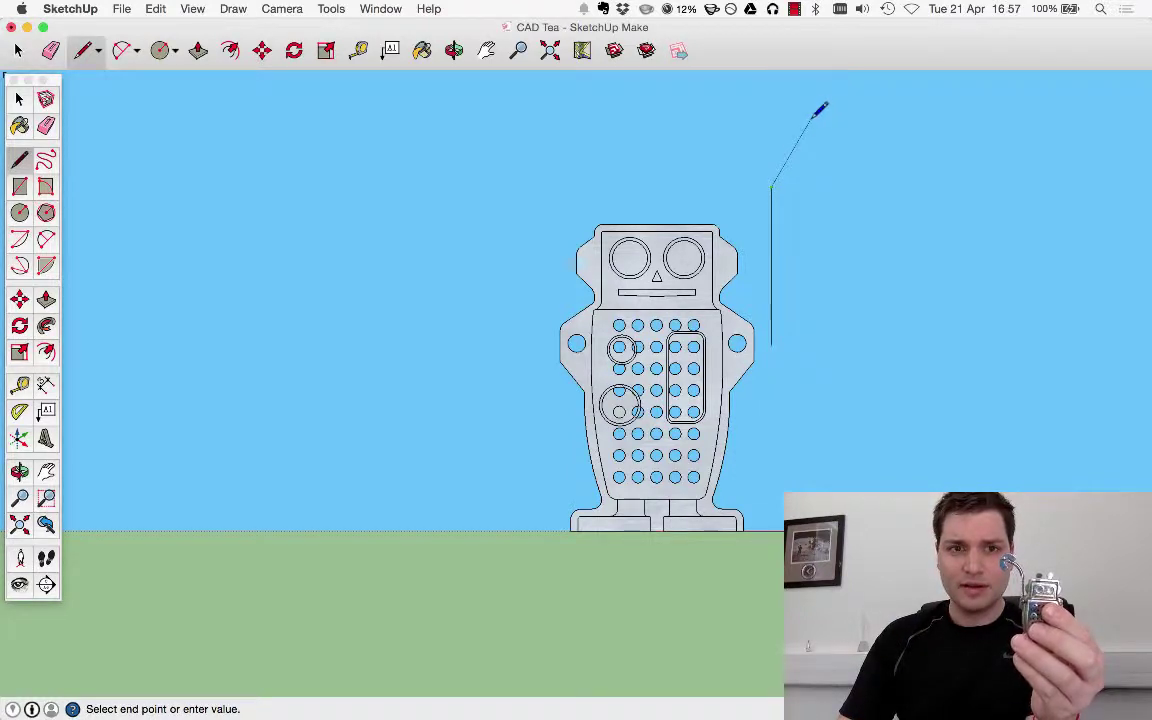
key("Escape")
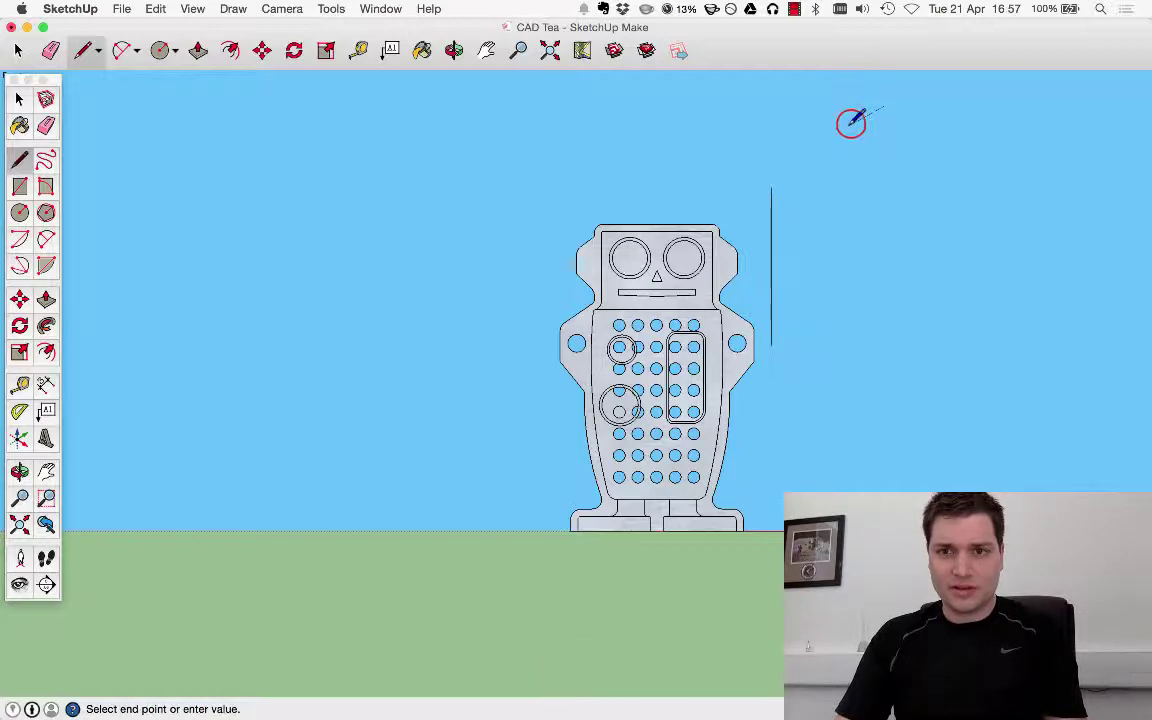
key("Escape")
scroll(900, 190, "up", 5)
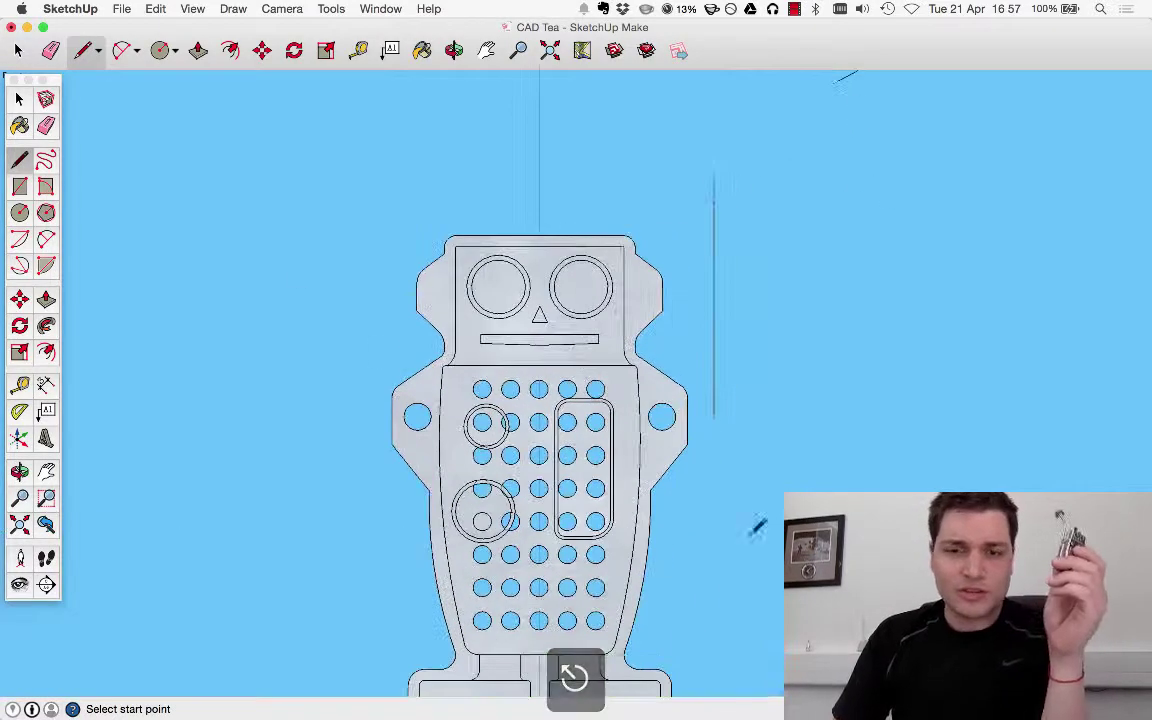
Join the upper end of the vertical line to the lower end of the slanted line with an outward-bulging arc.
left_click(46, 238)
left_click(643, 401)
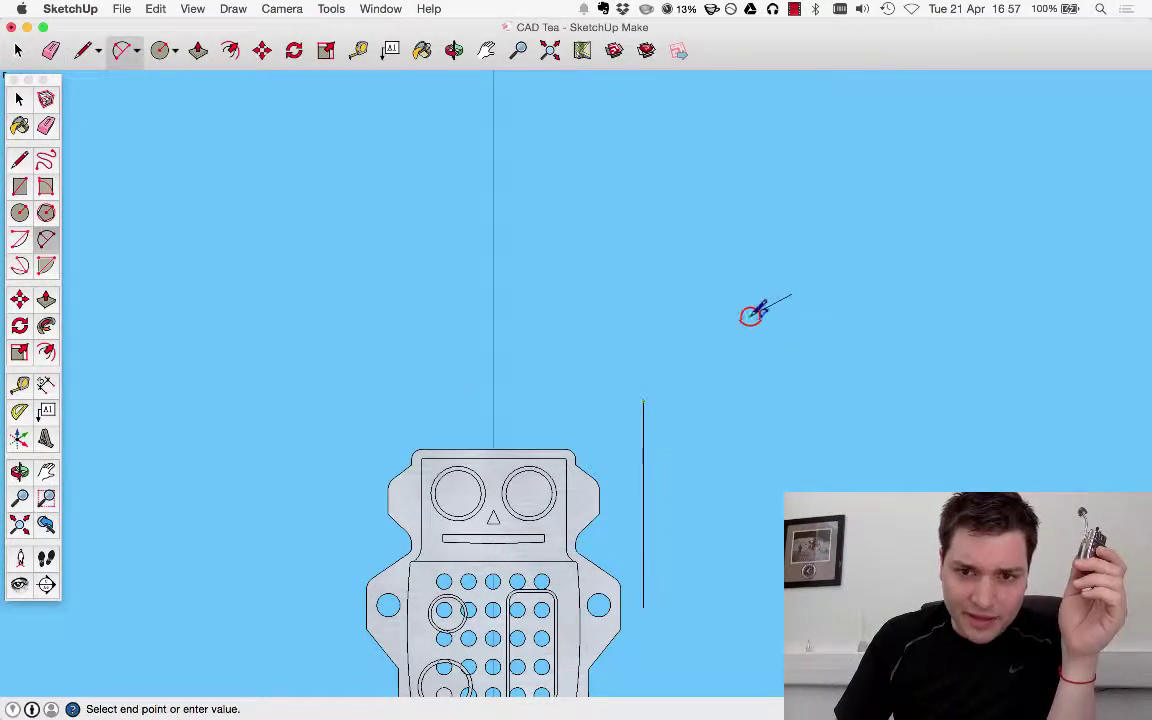
left_click(750, 316)
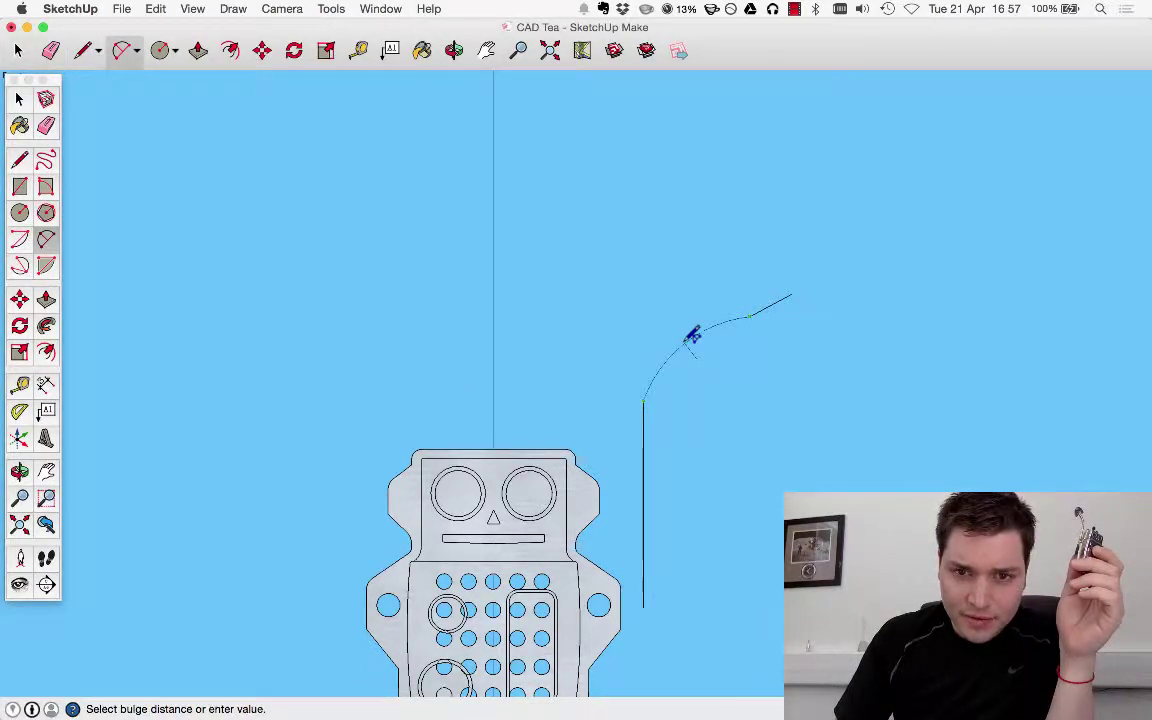
left_click(671, 334)
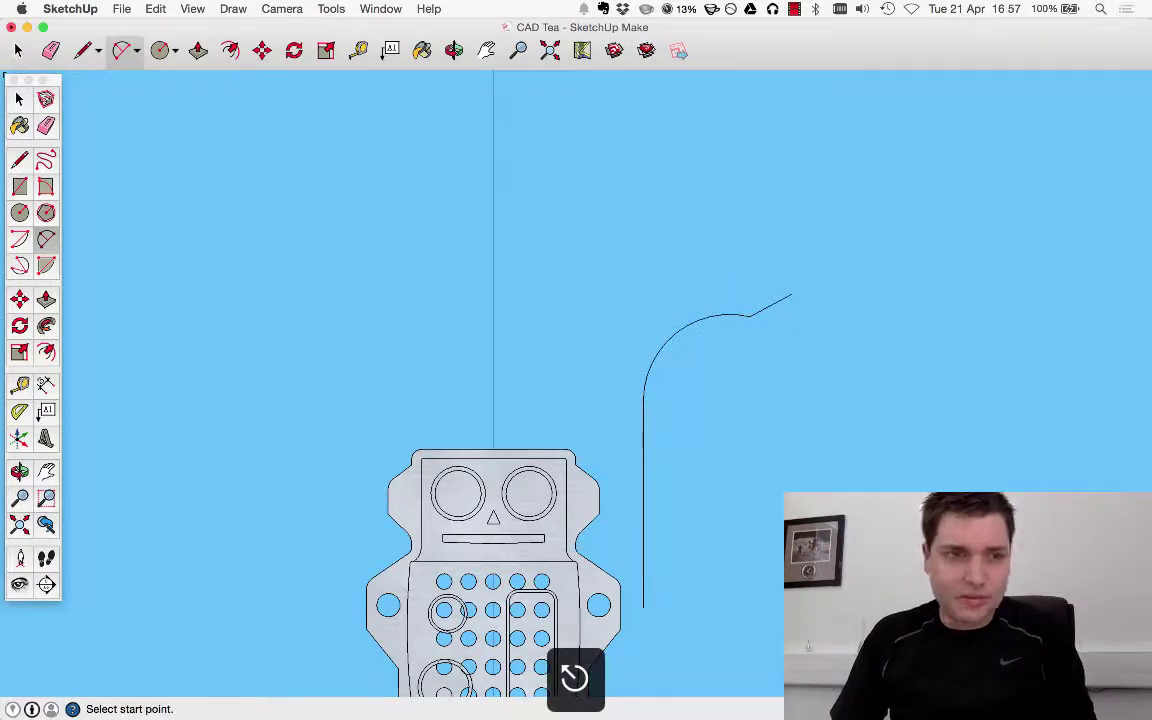
Replace the short slanted line with a longer one continuing smoothly from an endpoint partway along the arc, and erase the arc's overhanging end.
left_click(45, 125)
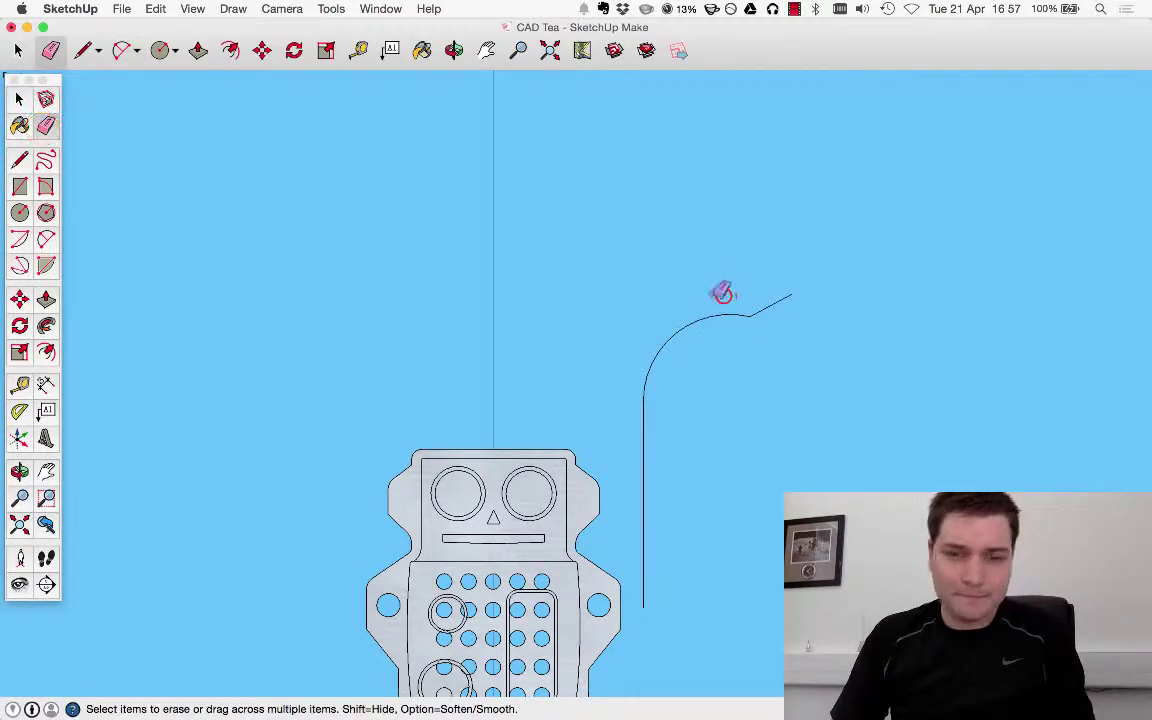
left_click(20, 157)
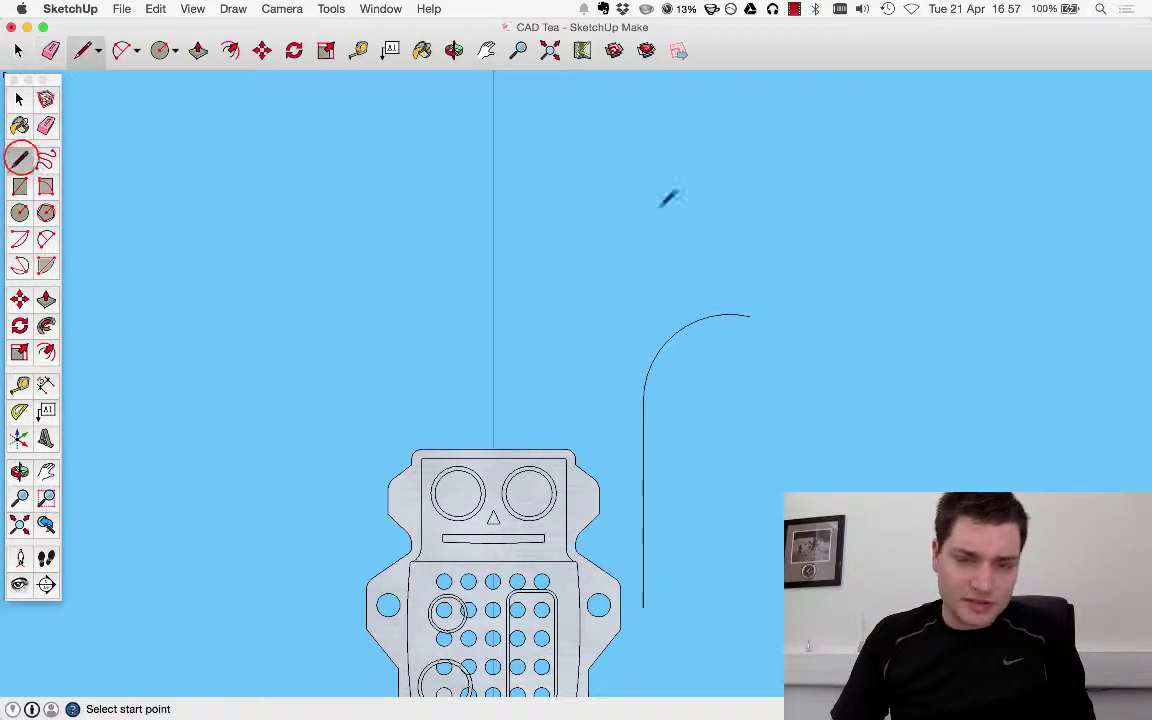
left_click(683, 326)
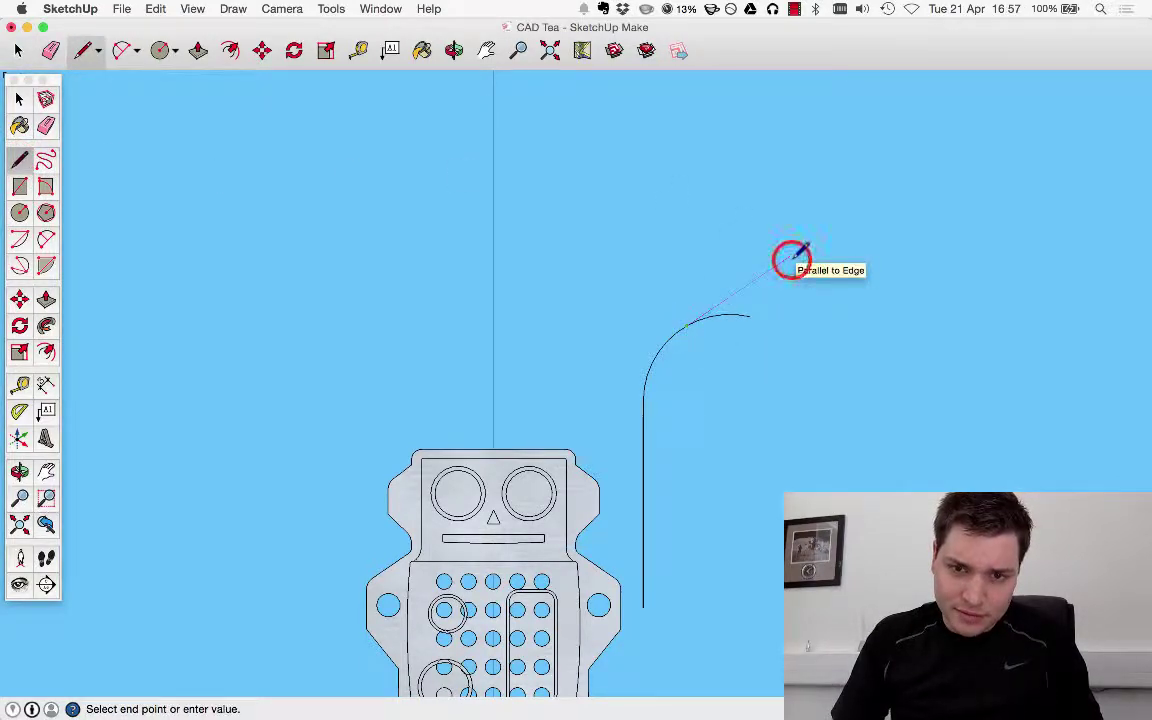
left_click(791, 259)
key("Escape")
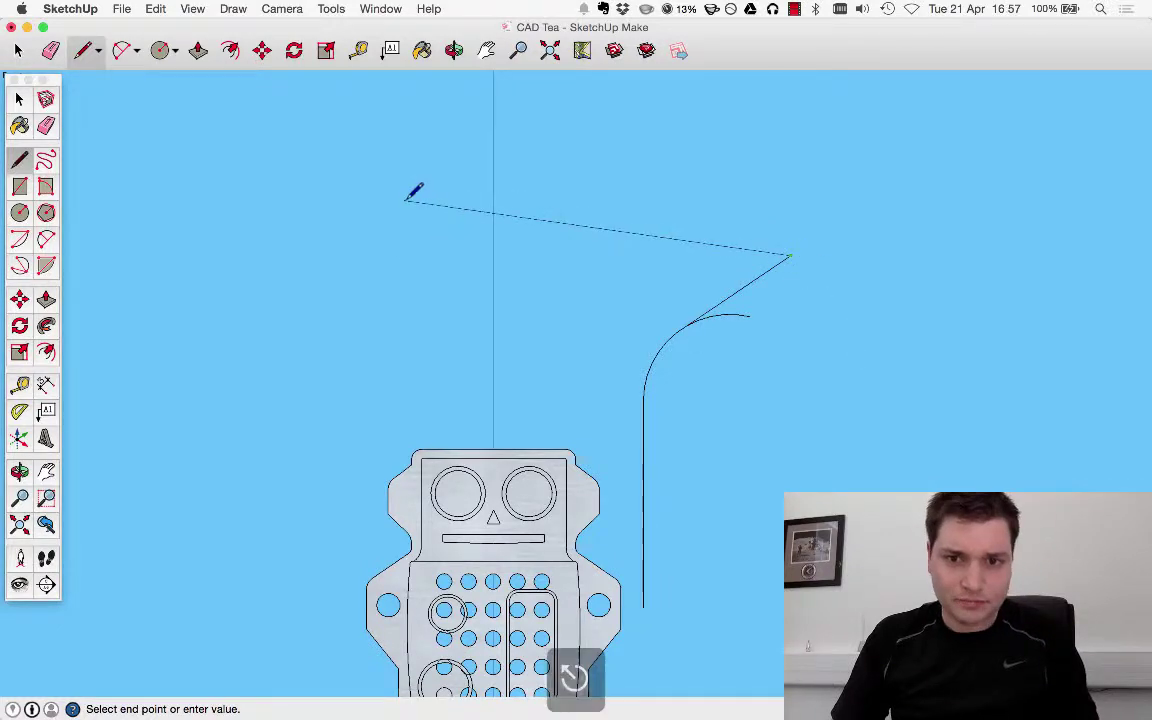
key("e")
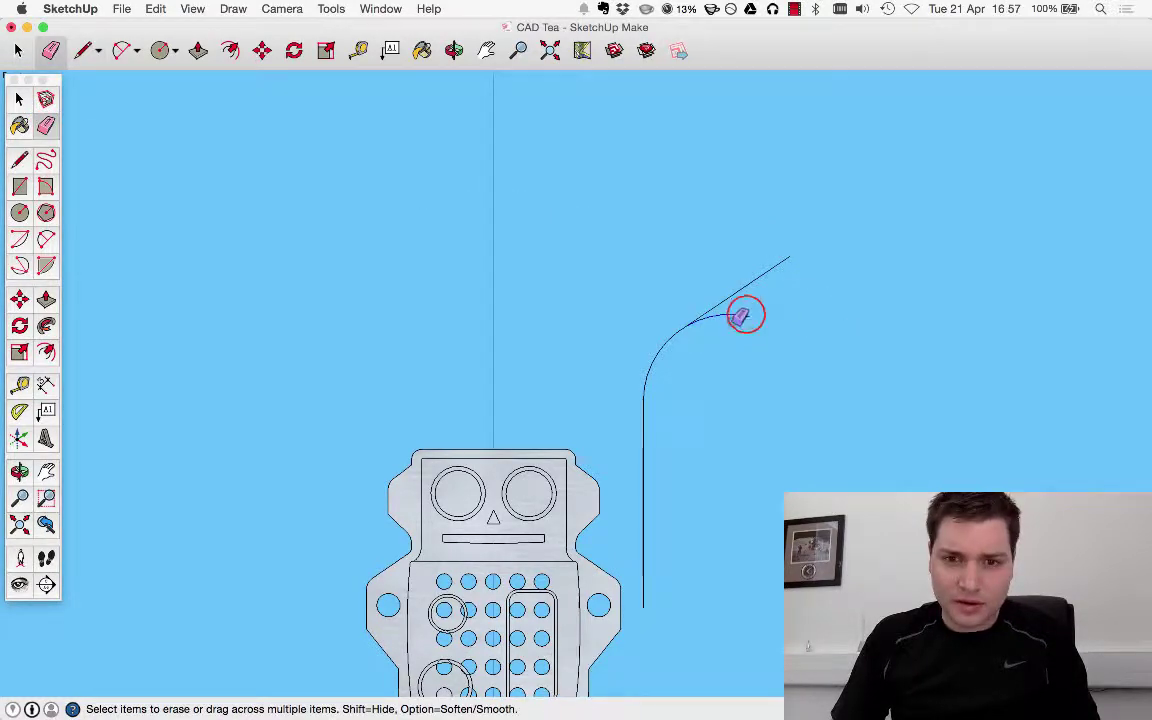
left_click(20, 160)
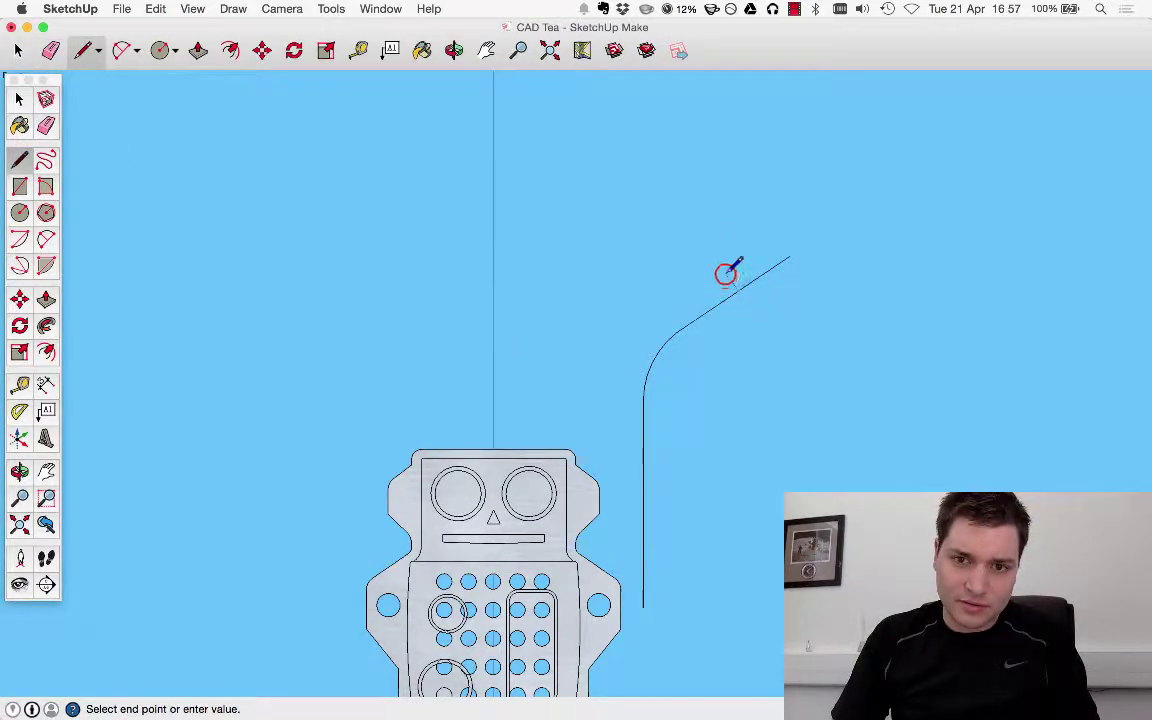
key("Escape")
key("e")
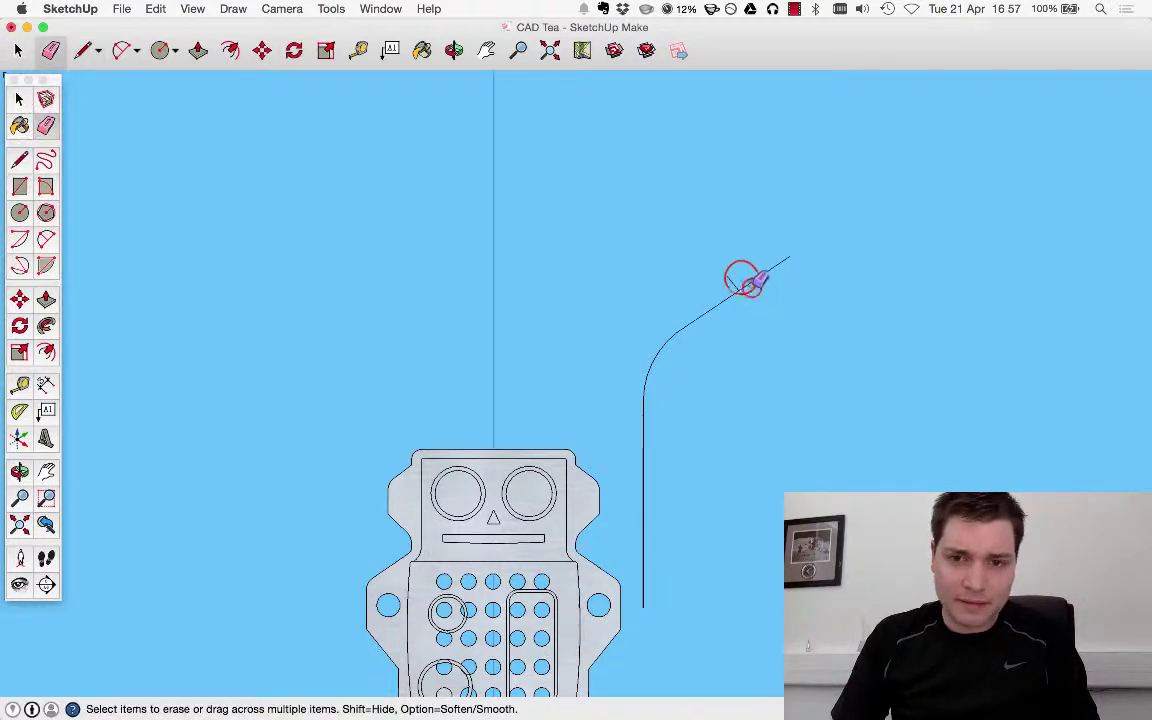
Examine the bent path's position relative to the robot from oblique and side views.
scroll(707, 391, "down", 6)
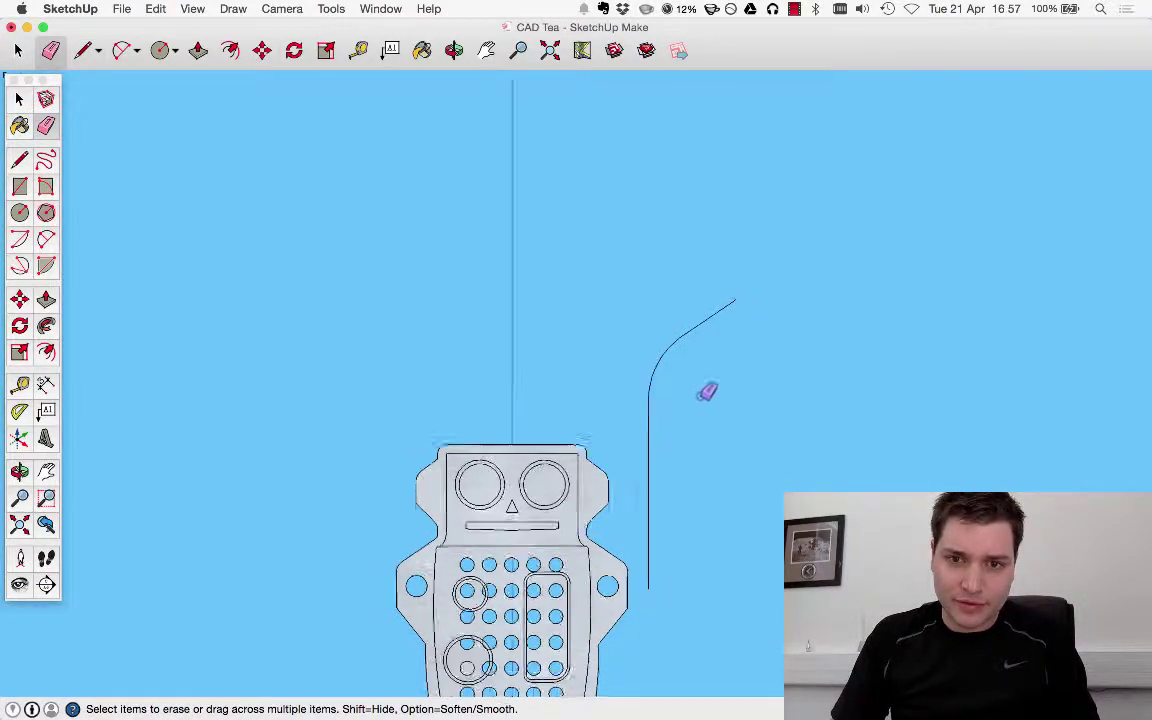
middle_click_drag(728, 396, 430, 525)
left_click(27, 94)
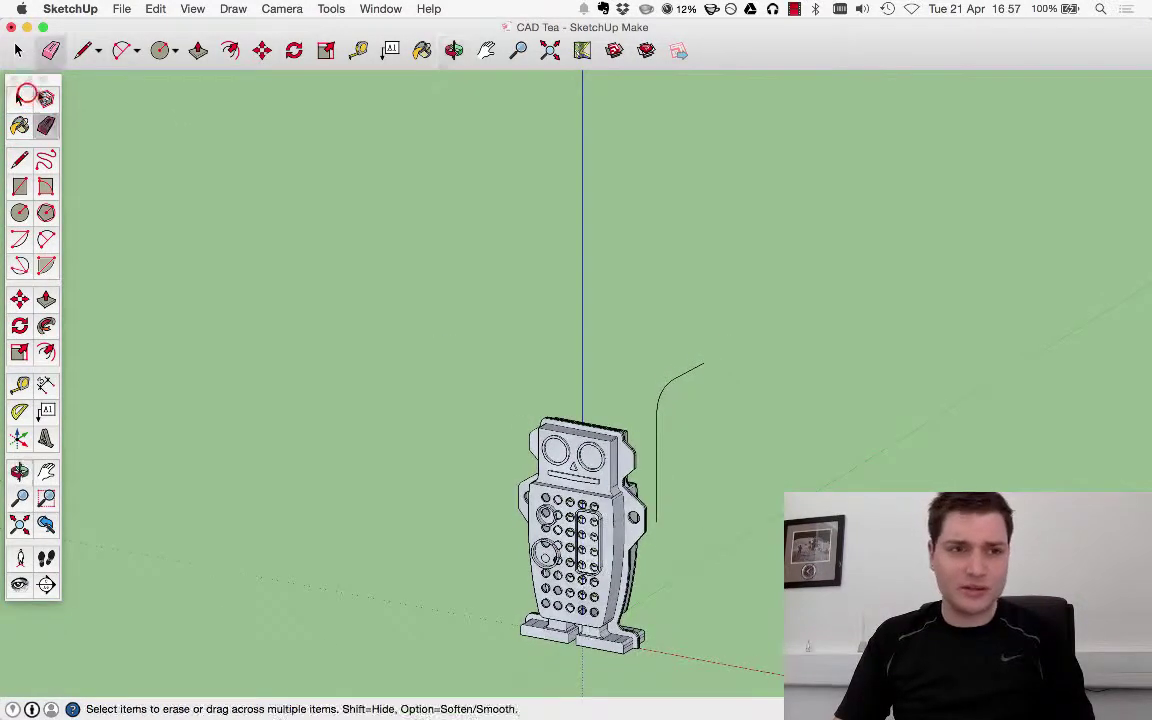
key("space")
scroll(671, 522, "up", 3)
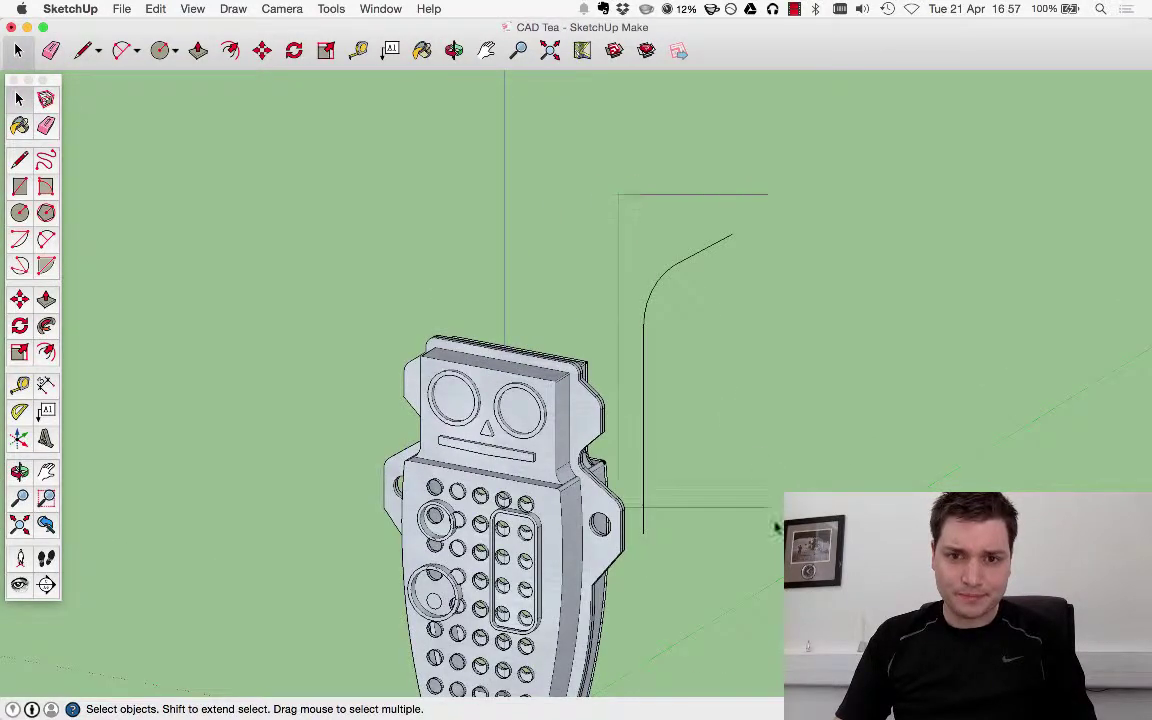
middle_click_drag(568, 218, 365, 465)
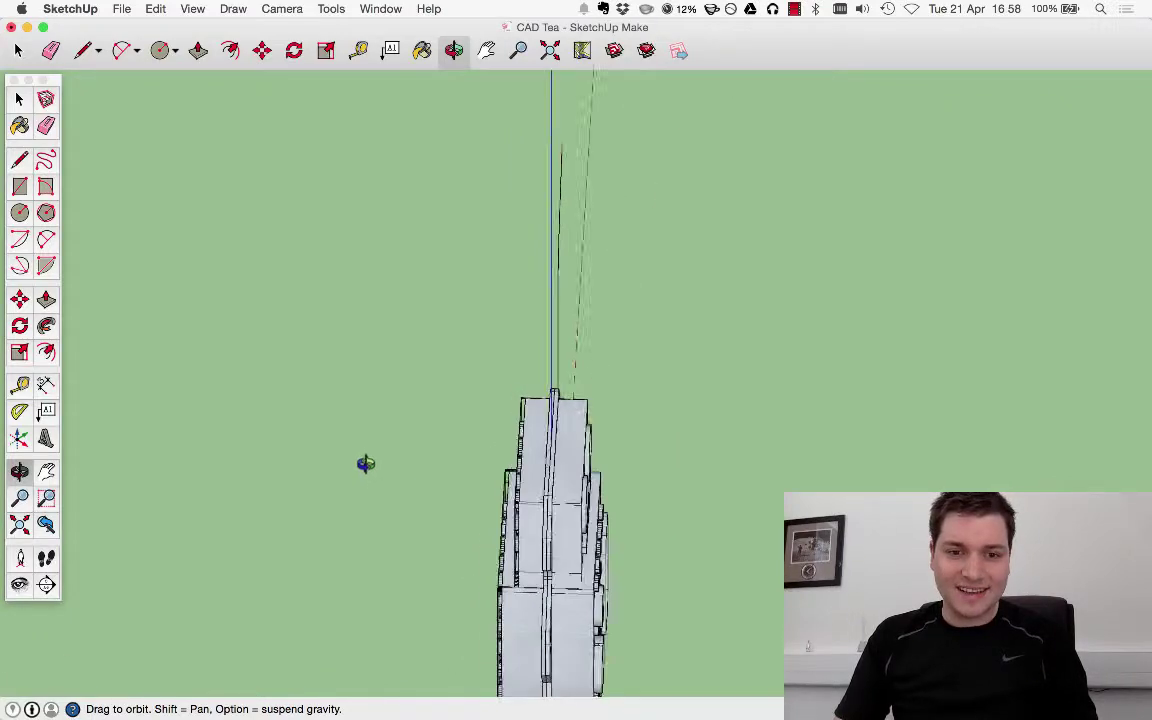
left_click(18, 97)
middle_click_drag(18, 97, 352, 510)
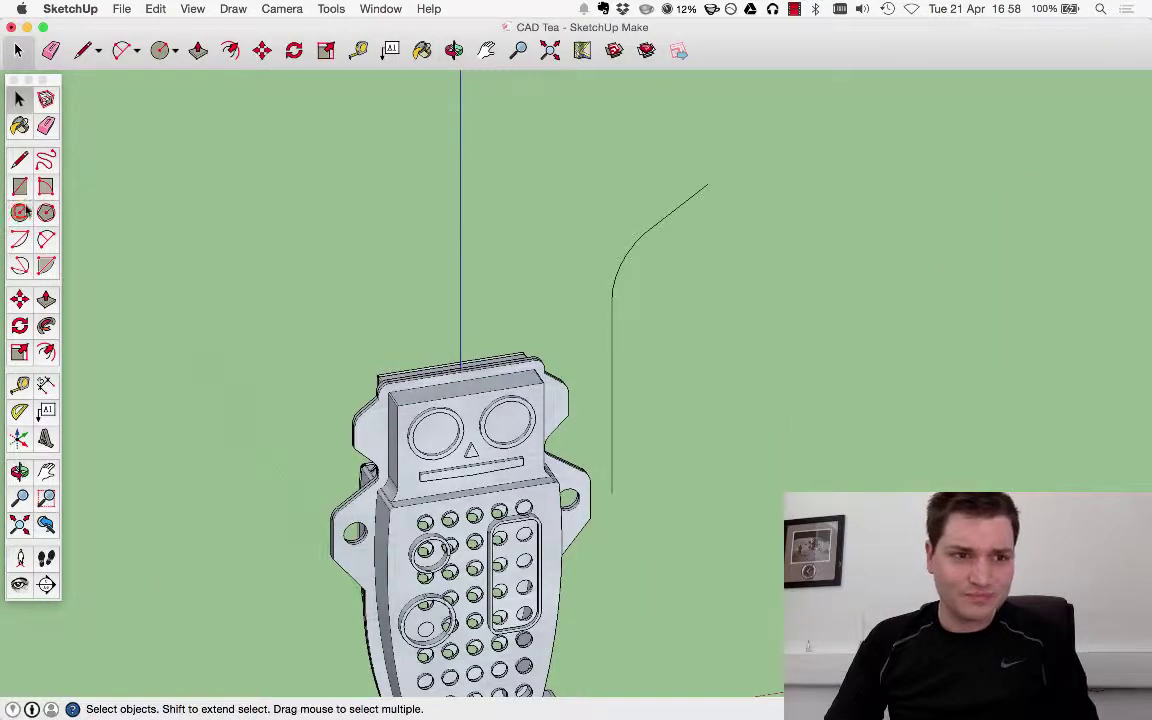
Draw a small horizontal circle centred on the lower end of the bent path's vertical line.
key("c")
scroll(655, 540, "up", 5)
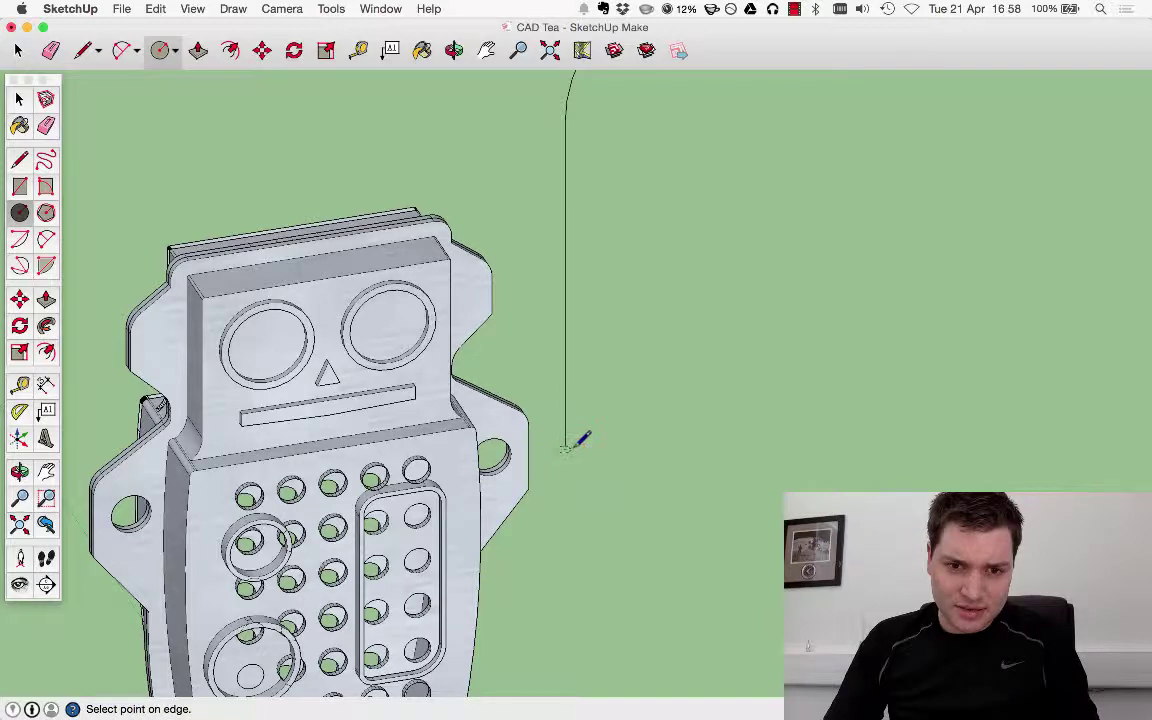
left_click(592, 446)
scroll(603, 486, "up", 3)
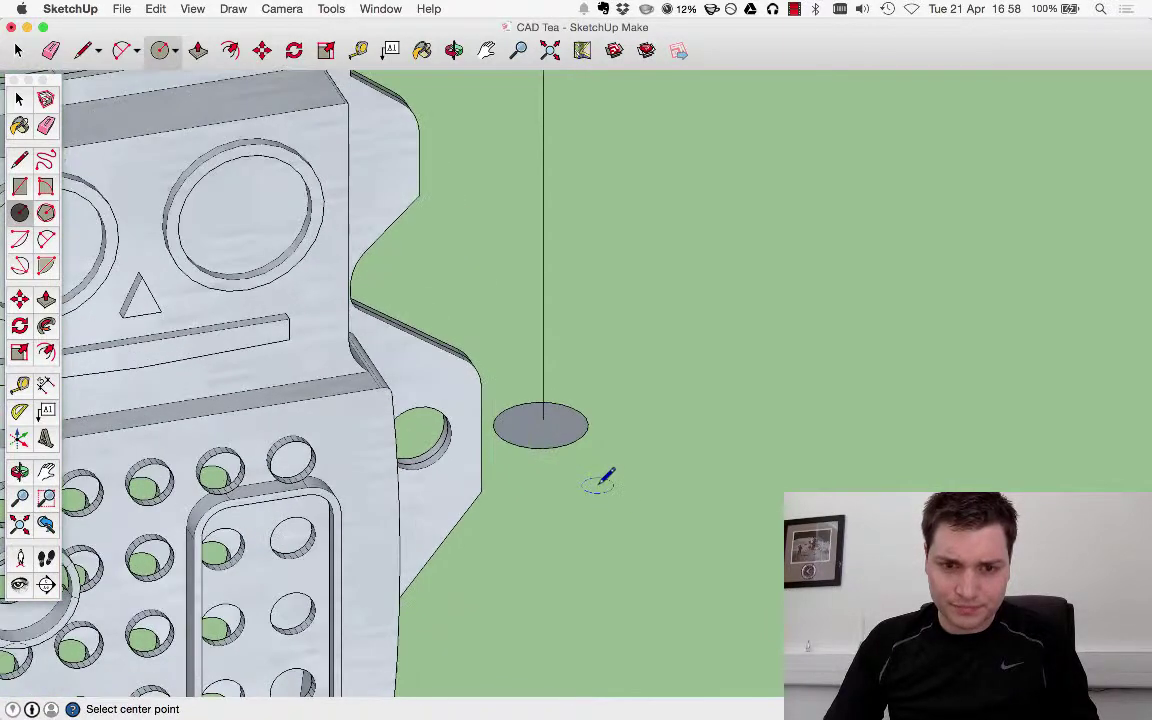
key("super+z")
scroll(545, 410, "up", 5)
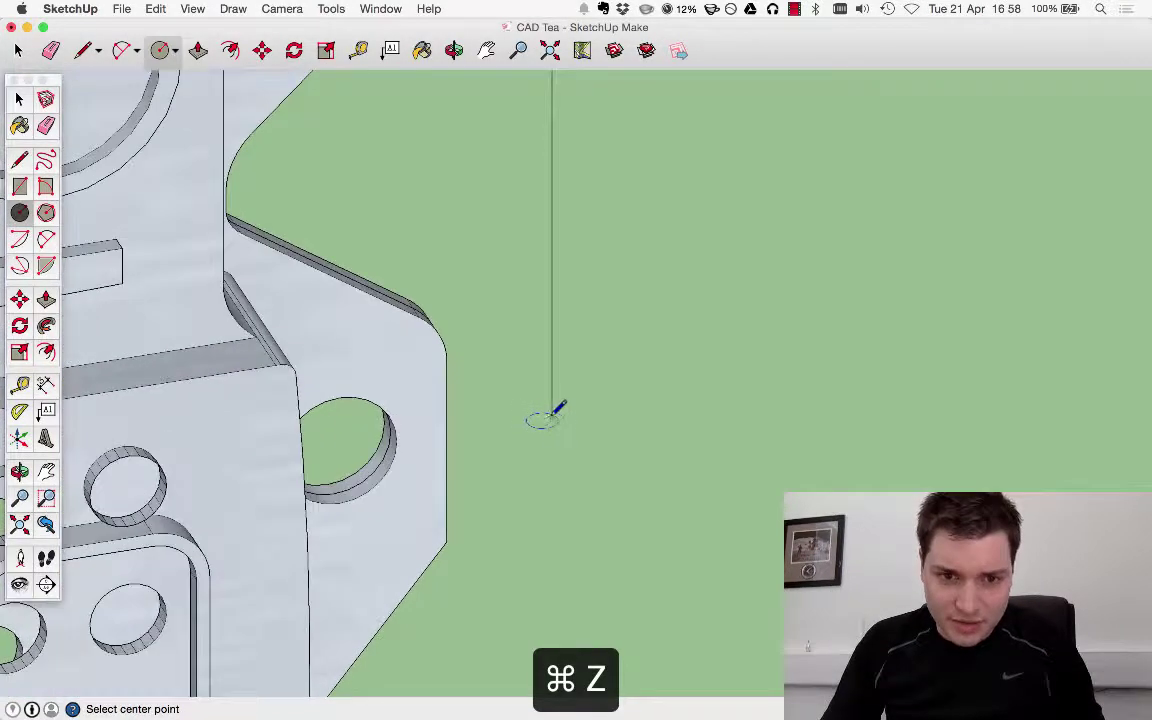
left_click(551, 418)
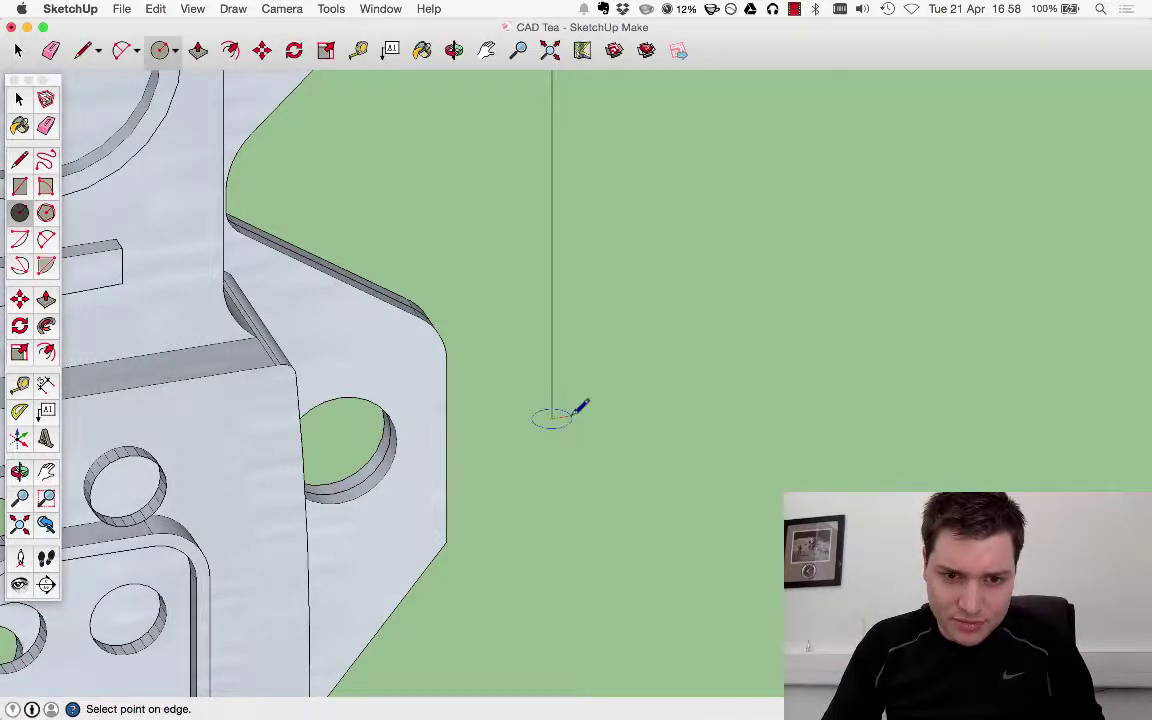
left_click(588, 415)
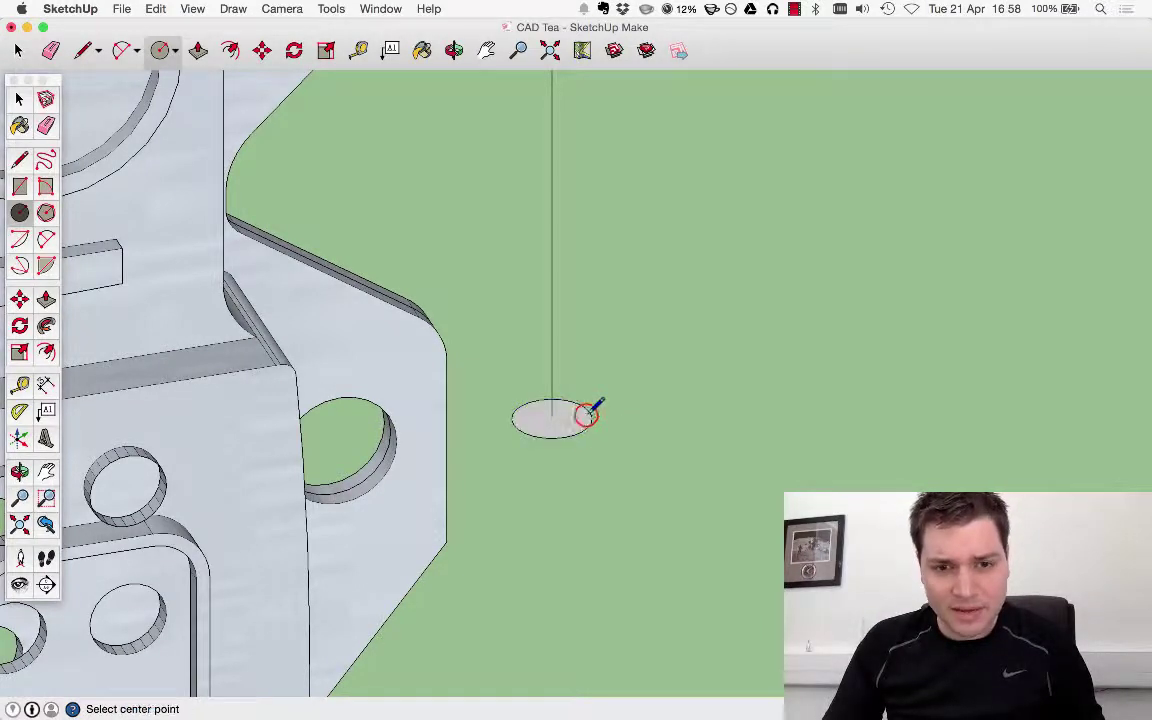
Sweep the circle along the whole bent path with Follow Me, ending at the slanted line's far endpoint.
scroll(685, 600, "down", 5)
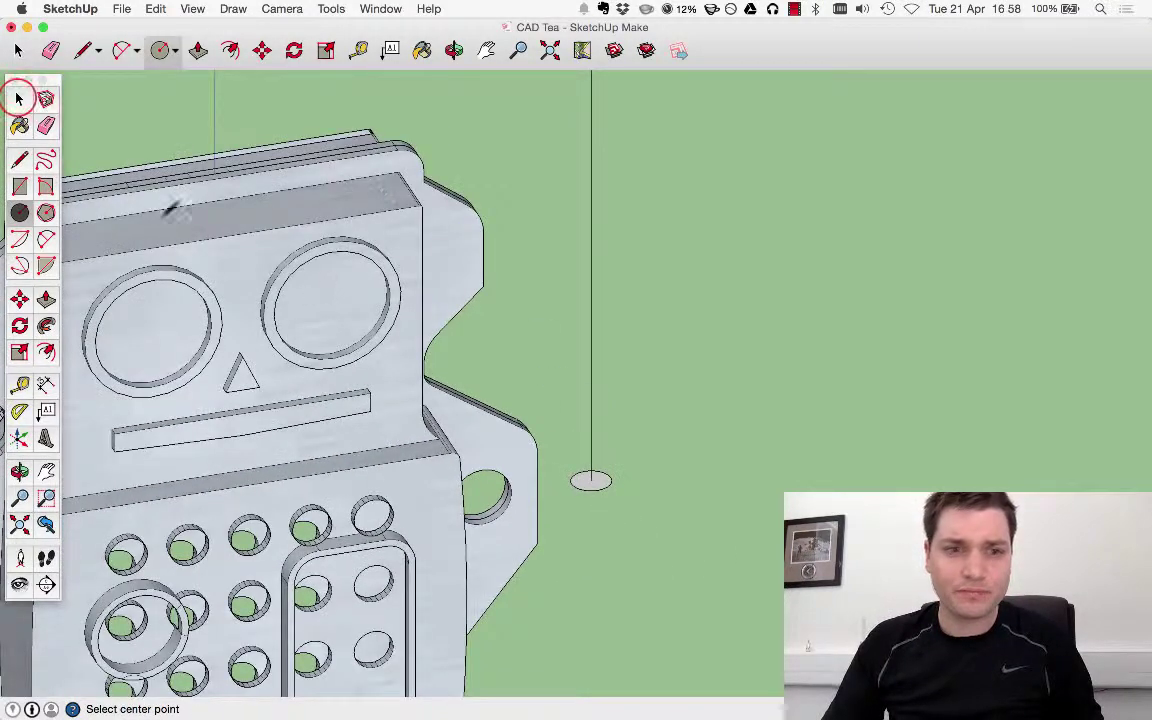
key("space")
scroll(610, 510, "up", 3)
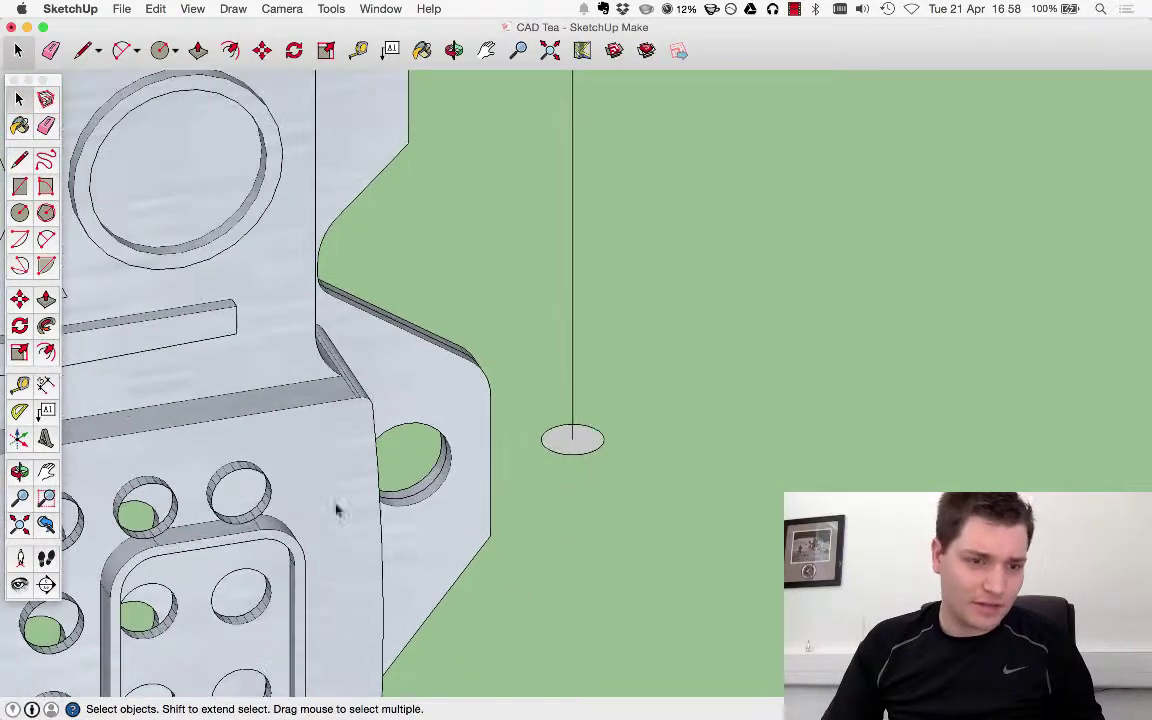
left_click(46, 298)
left_click_drag(560, 437, 578, 335)
scroll(578, 335, "down", 5)
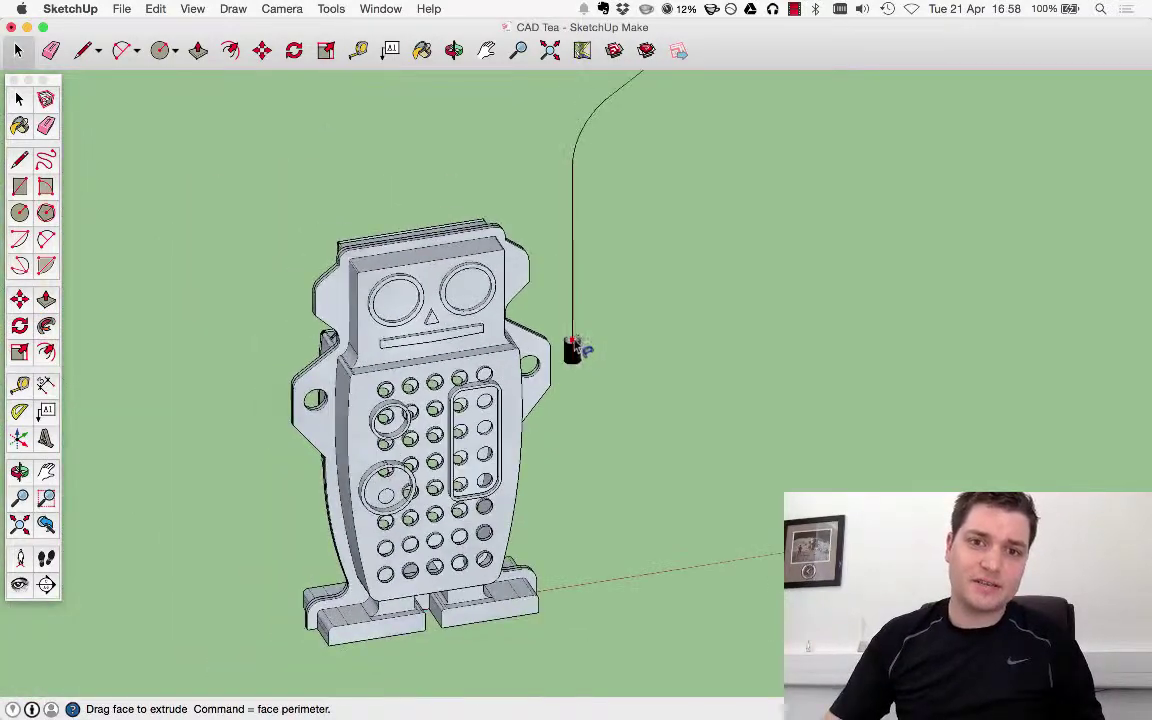
left_click_drag(594, 233, 585, 193)
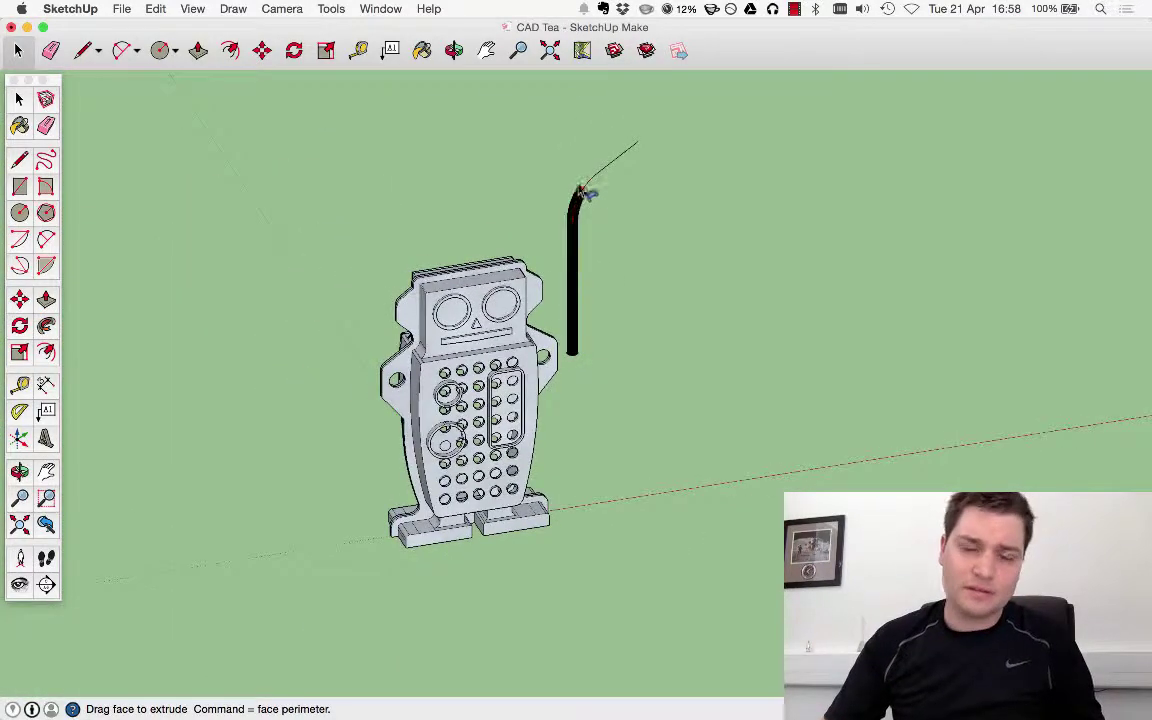
left_click(637, 143)
middle_click_drag(696, 276, 517, 243)
left_click_drag(515, 242, 540, 154)
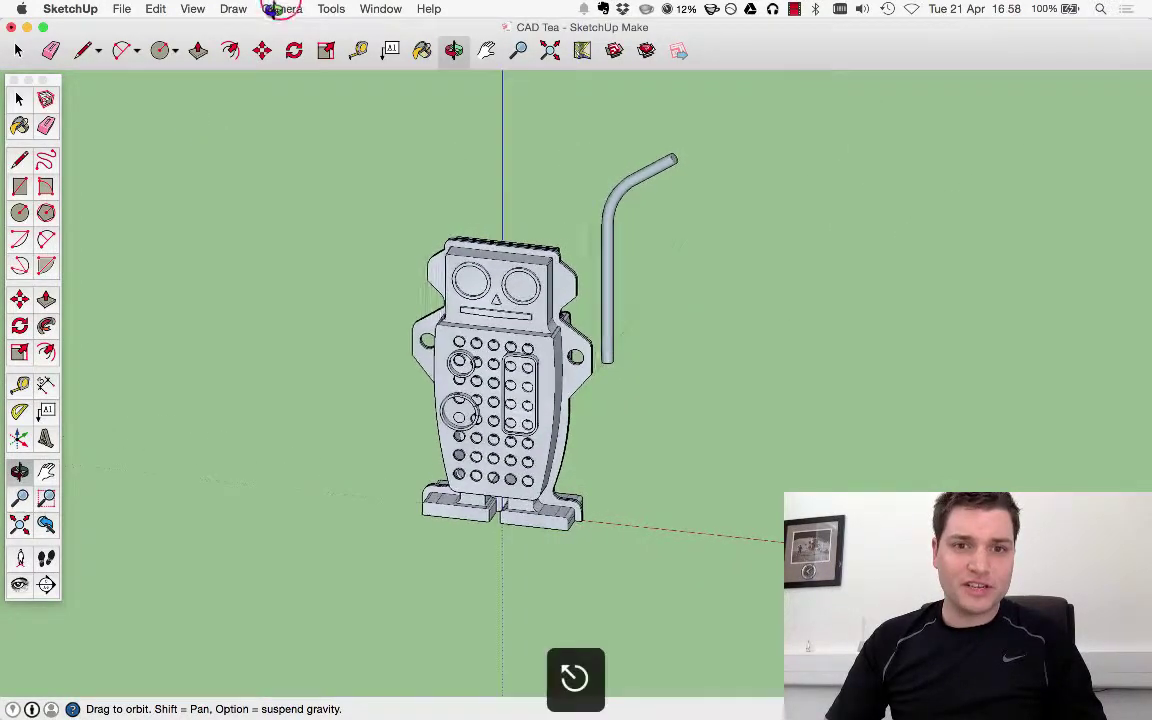
key("space")
In the standard Front view, draw a small wide rectangle standing on the ground line beyond the robot's foot, on the rod's side.
left_click(270, 8)
mouse_move(330, 58)
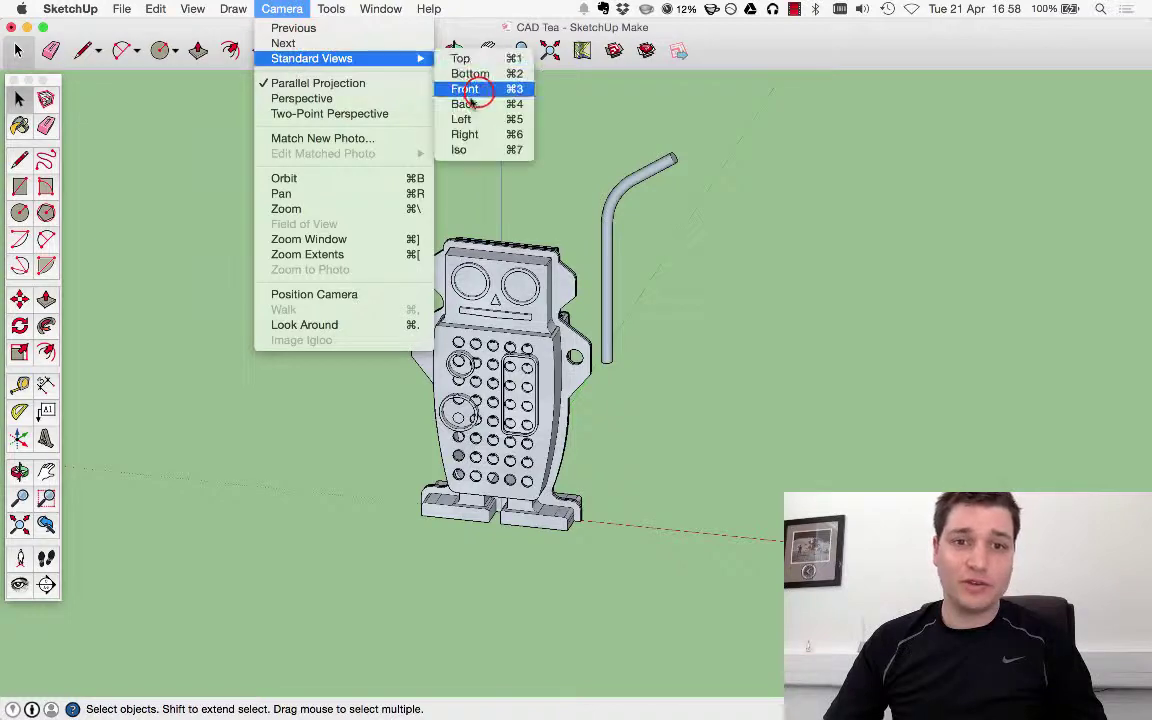
left_click(472, 89)
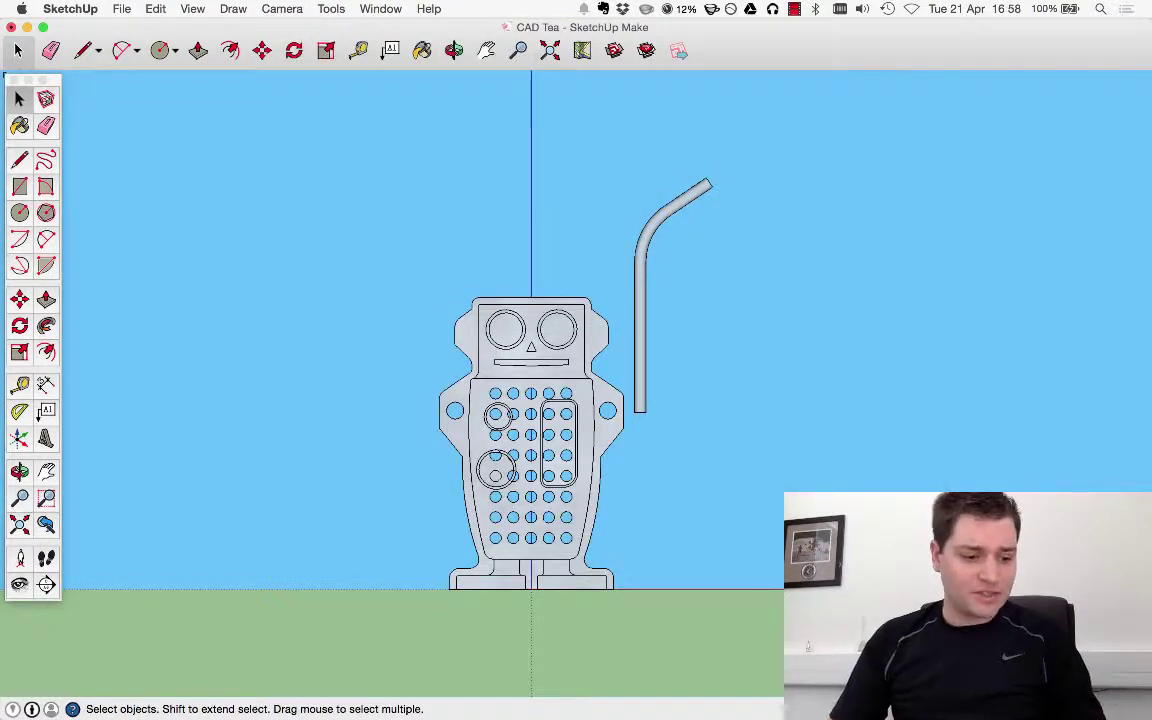
scroll(700, 532, "up", 2)
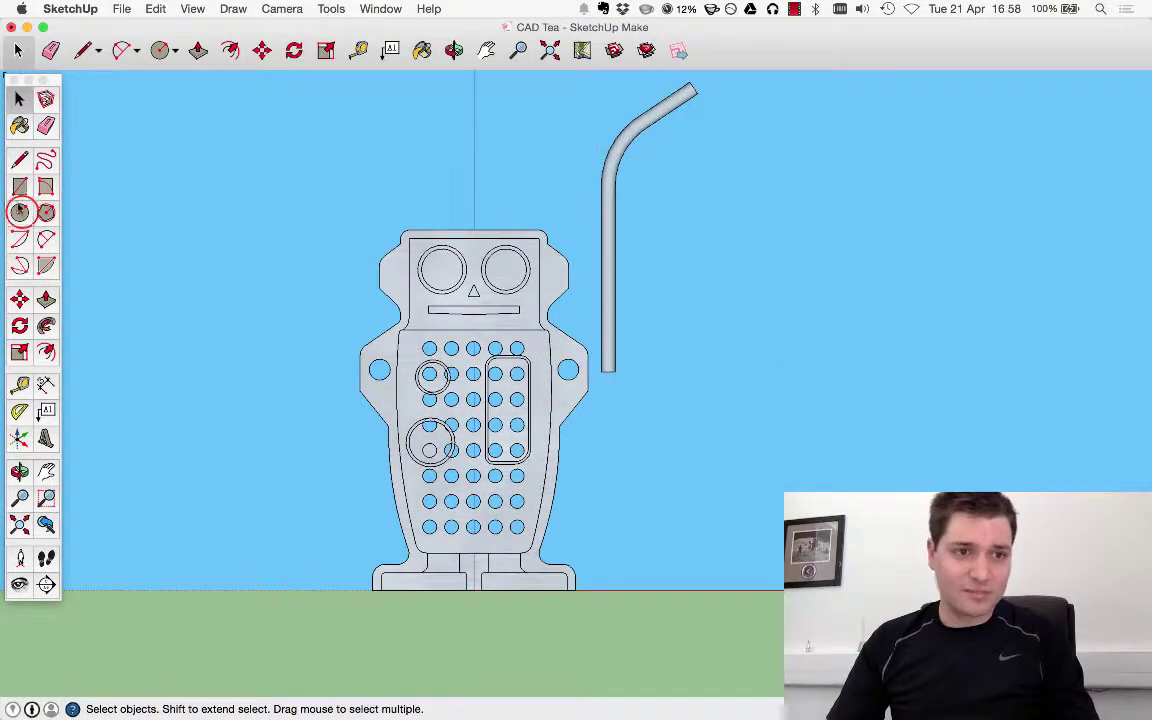
left_click(21, 212)
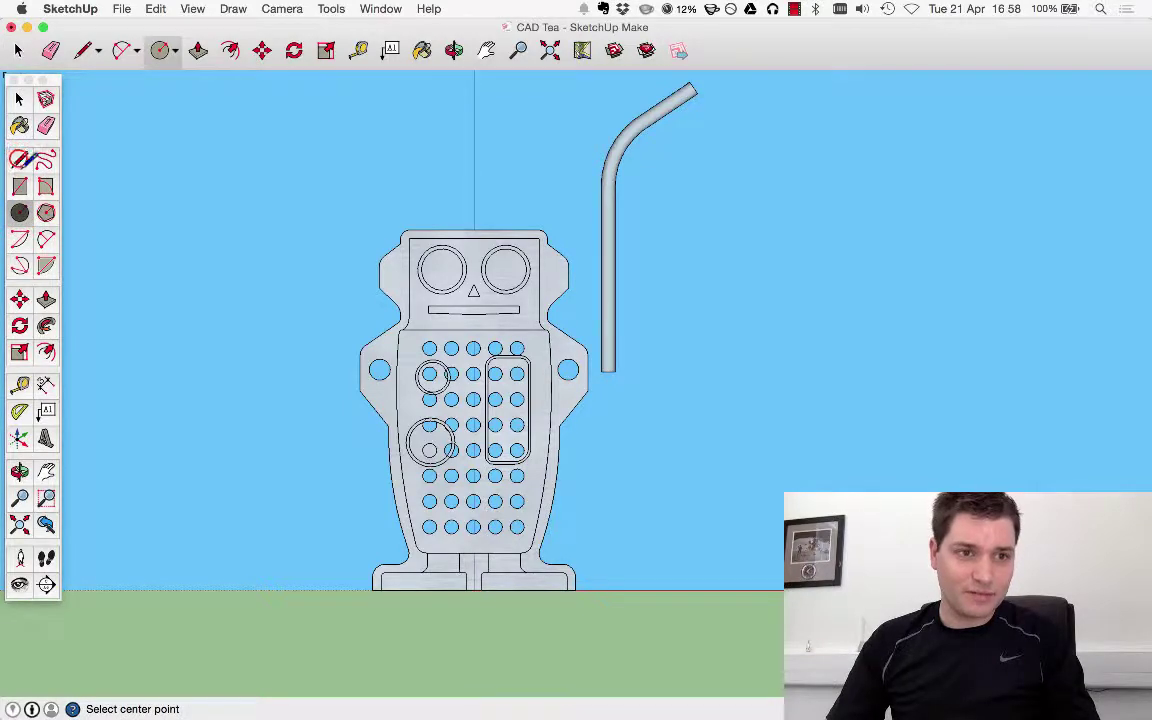
left_click(21, 158)
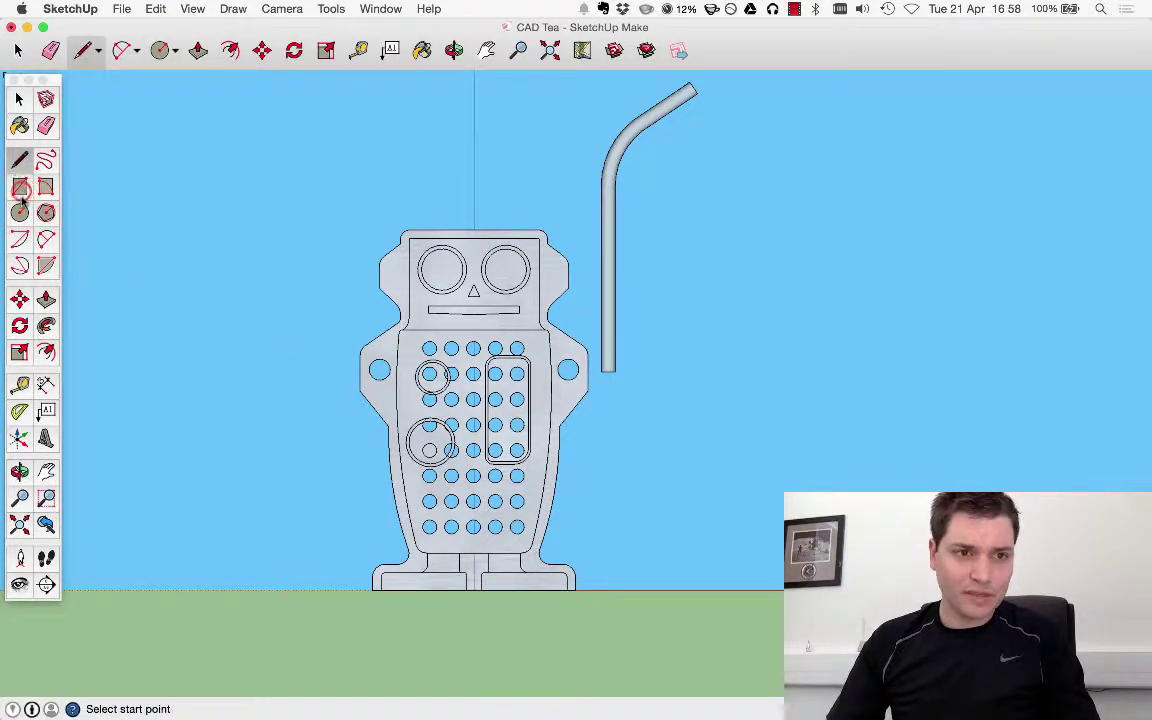
left_click(20, 187)
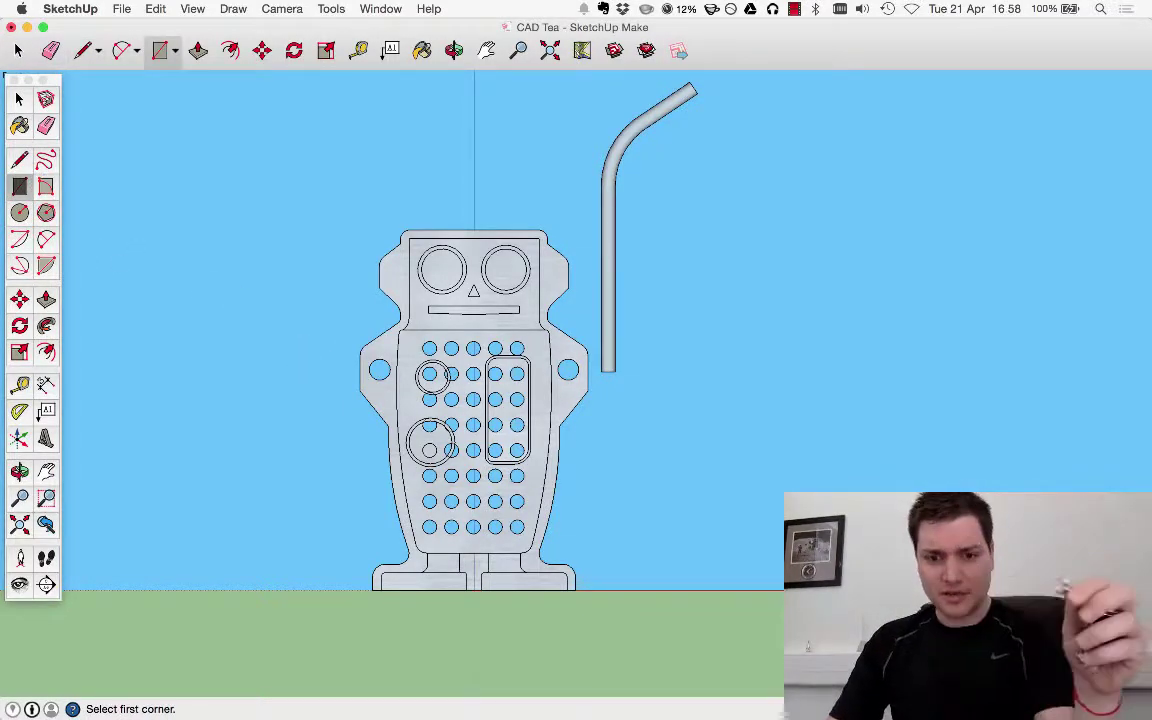
left_click(671, 590)
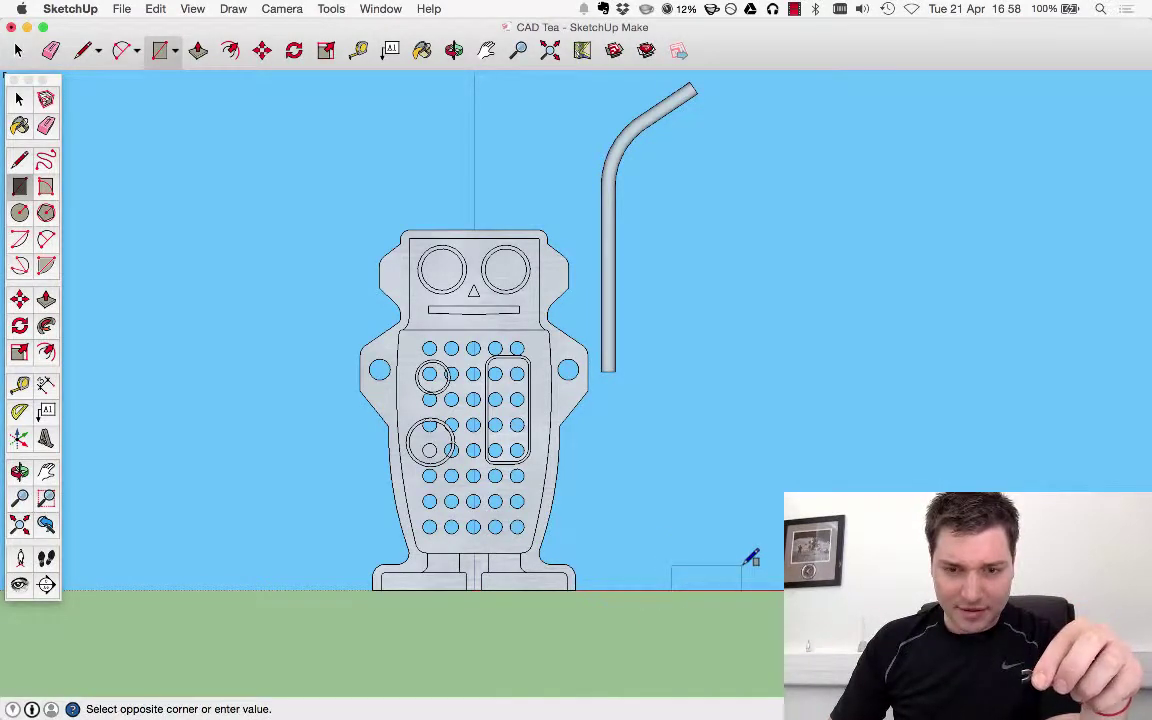
left_click(742, 563)
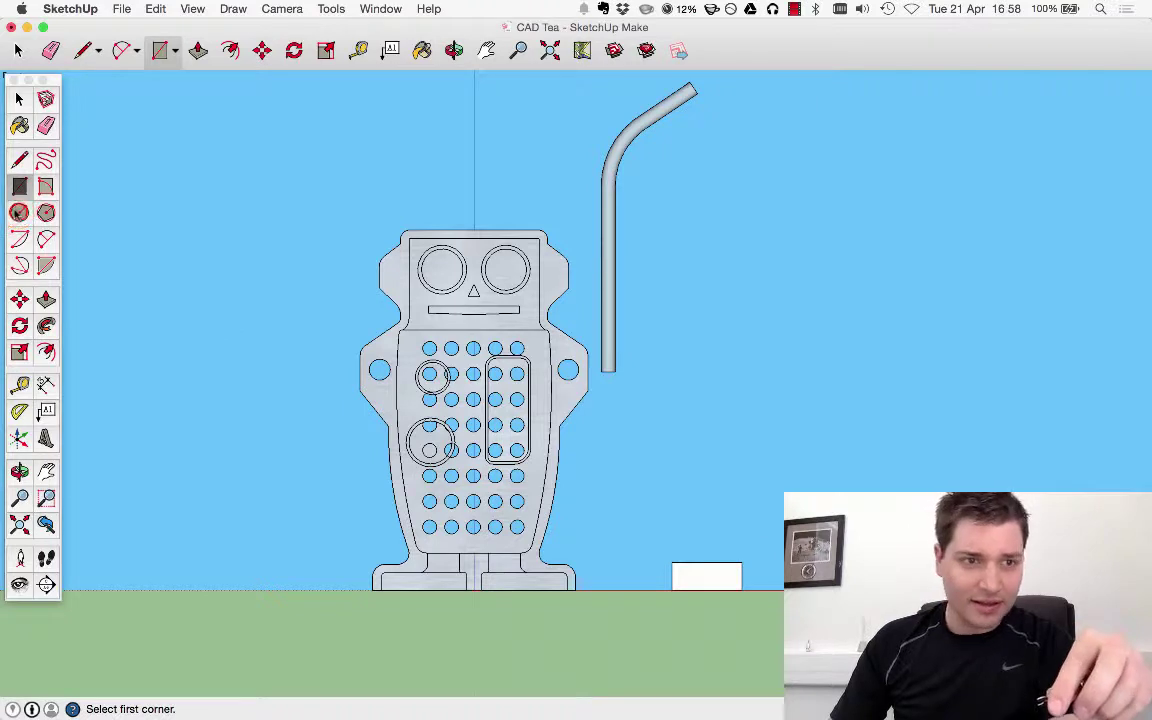
Round the rectangle's top with a circle centred on its upper edge's midpoint and as wide as the rectangle, and erase the surplus lines inside and below.
key("c")
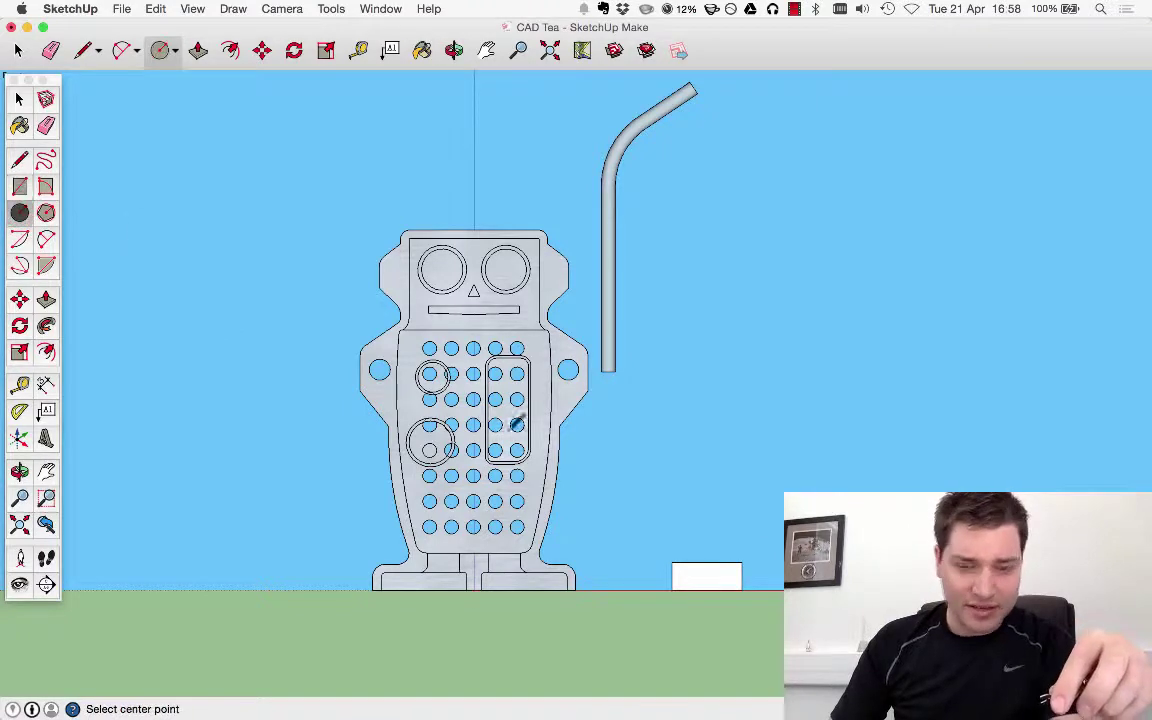
left_click(708, 563)
left_click(676, 559)
scroll(800, 665, "up", 5)
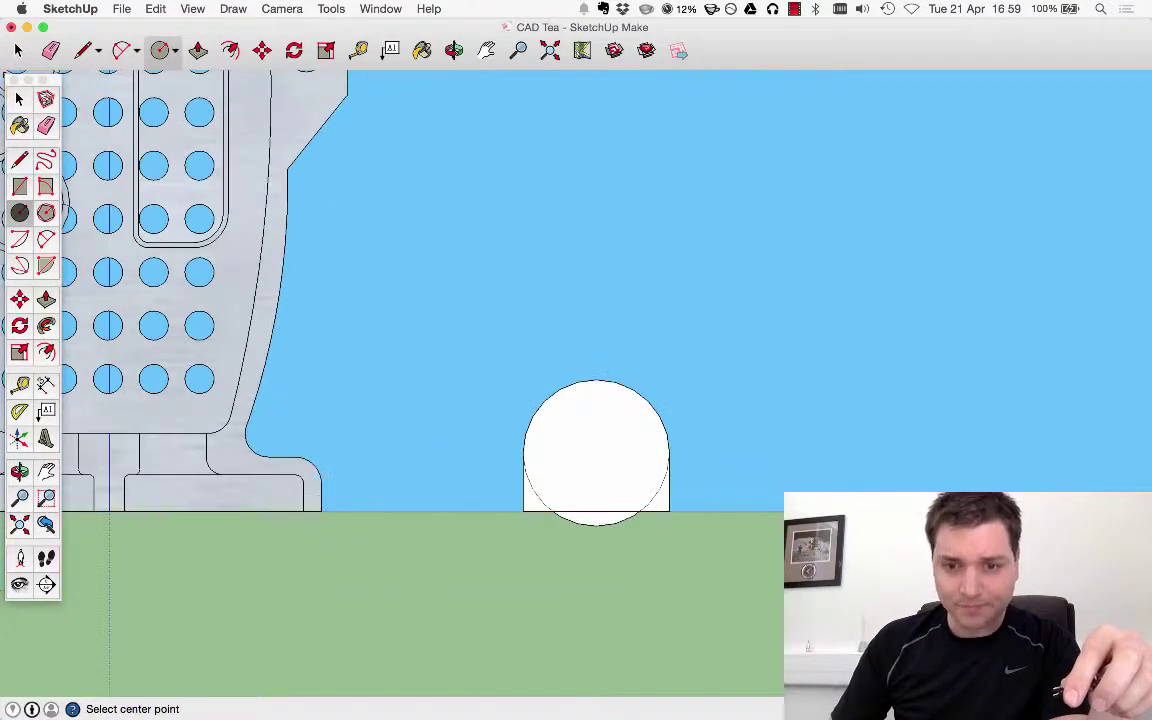
key("e")
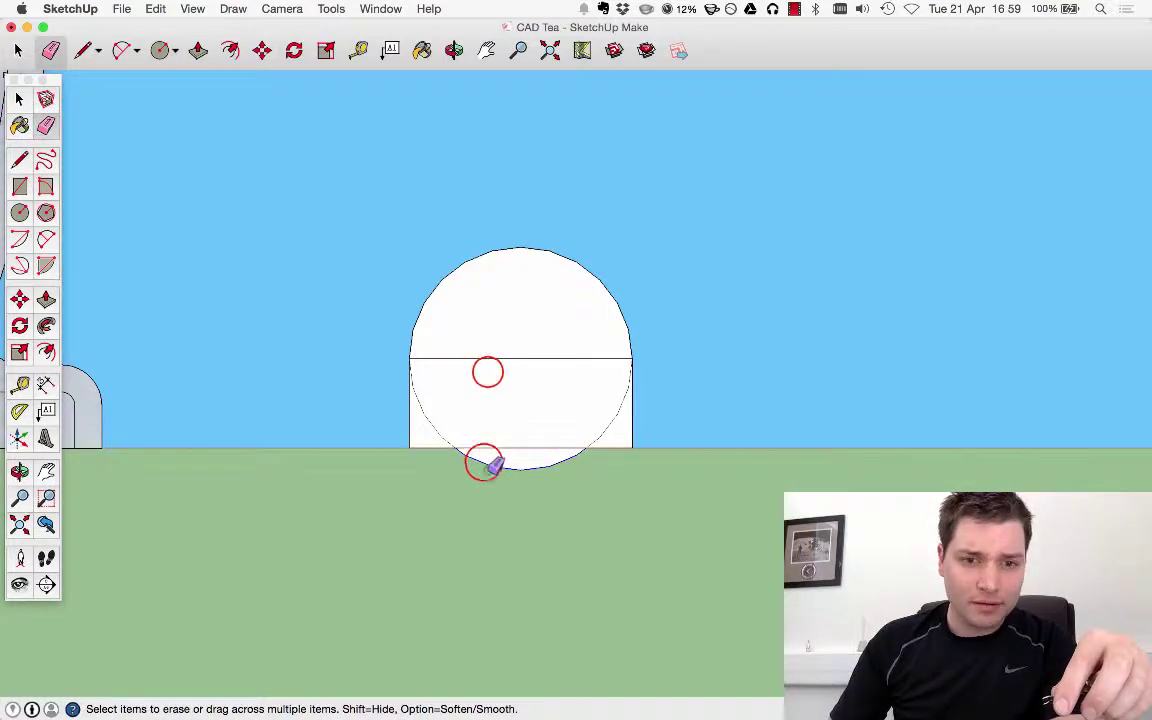
left_click(494, 466)
left_click(490, 357)
left_click(438, 422)
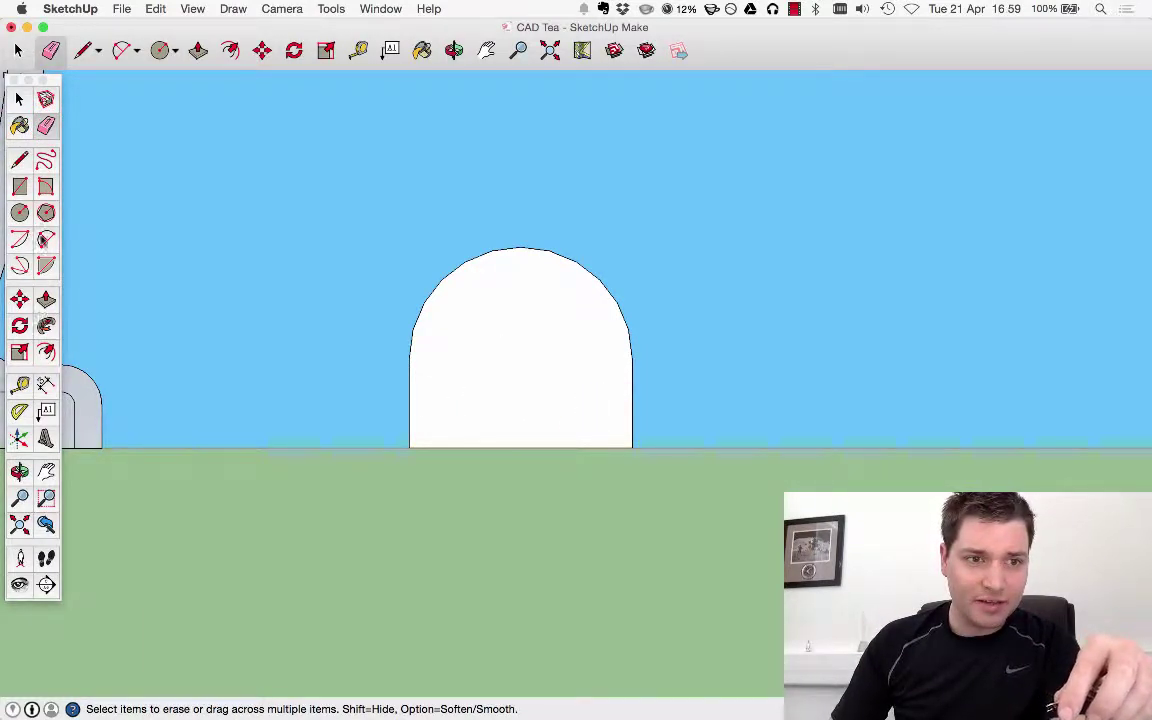
left_click(50, 356)
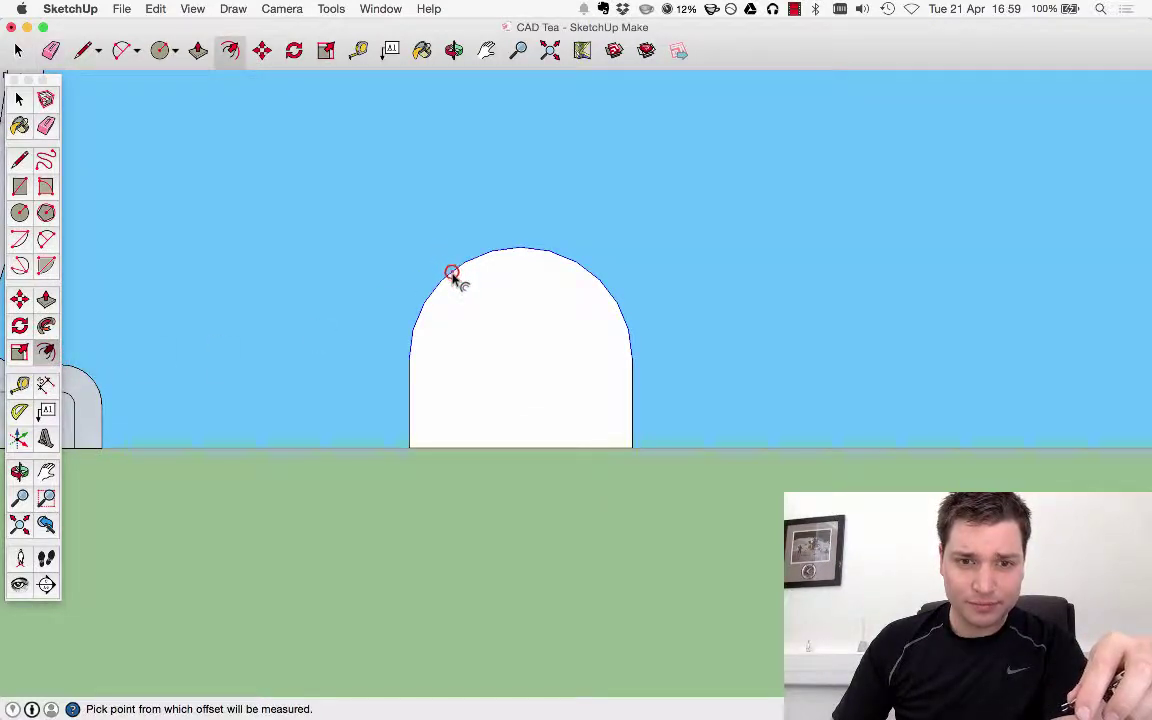
left_click(450, 272)
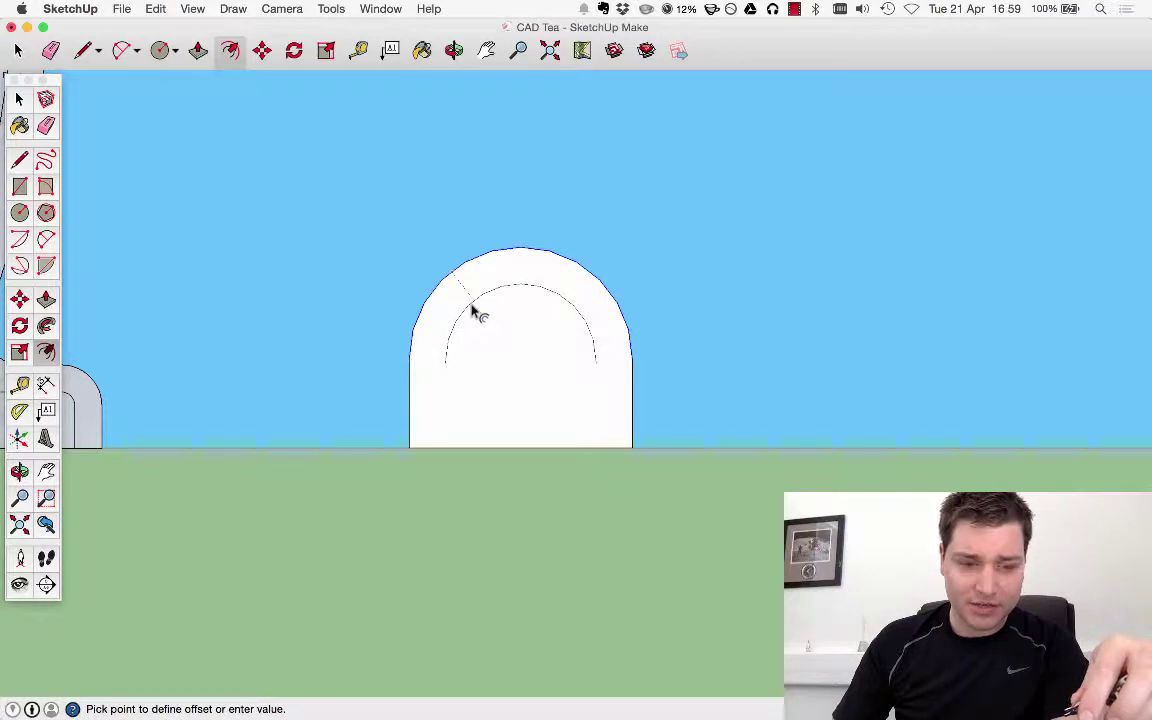
left_click(489, 321)
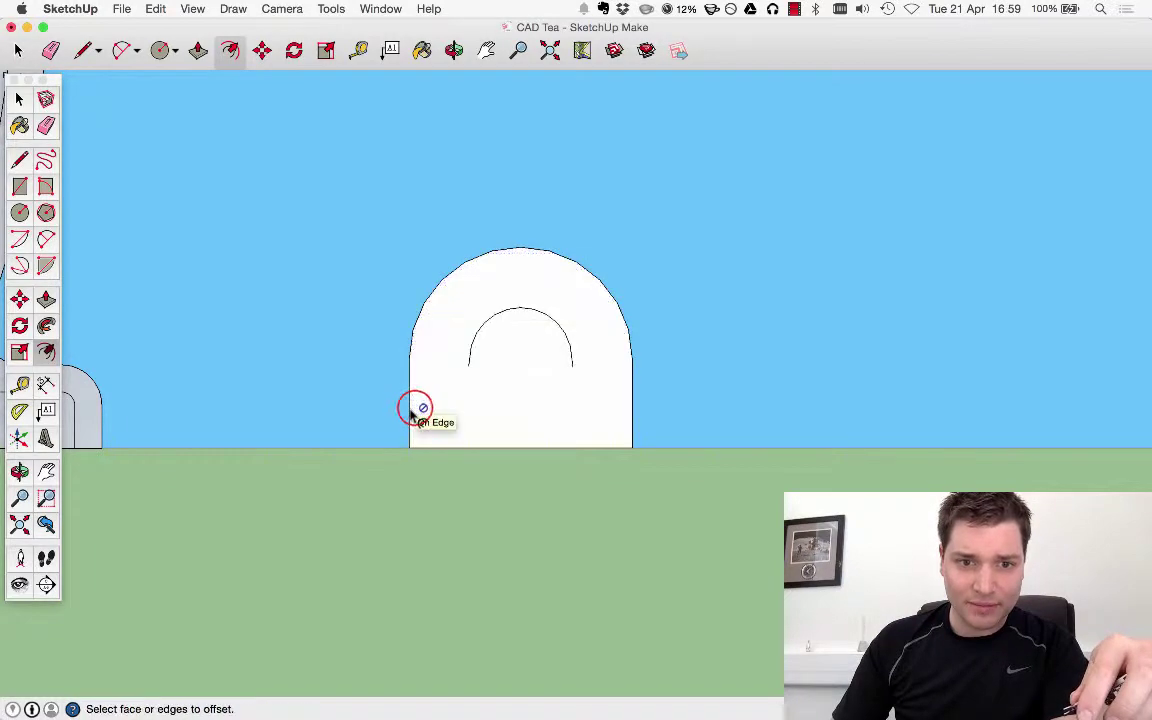
left_click(415, 410)
key("super+z")
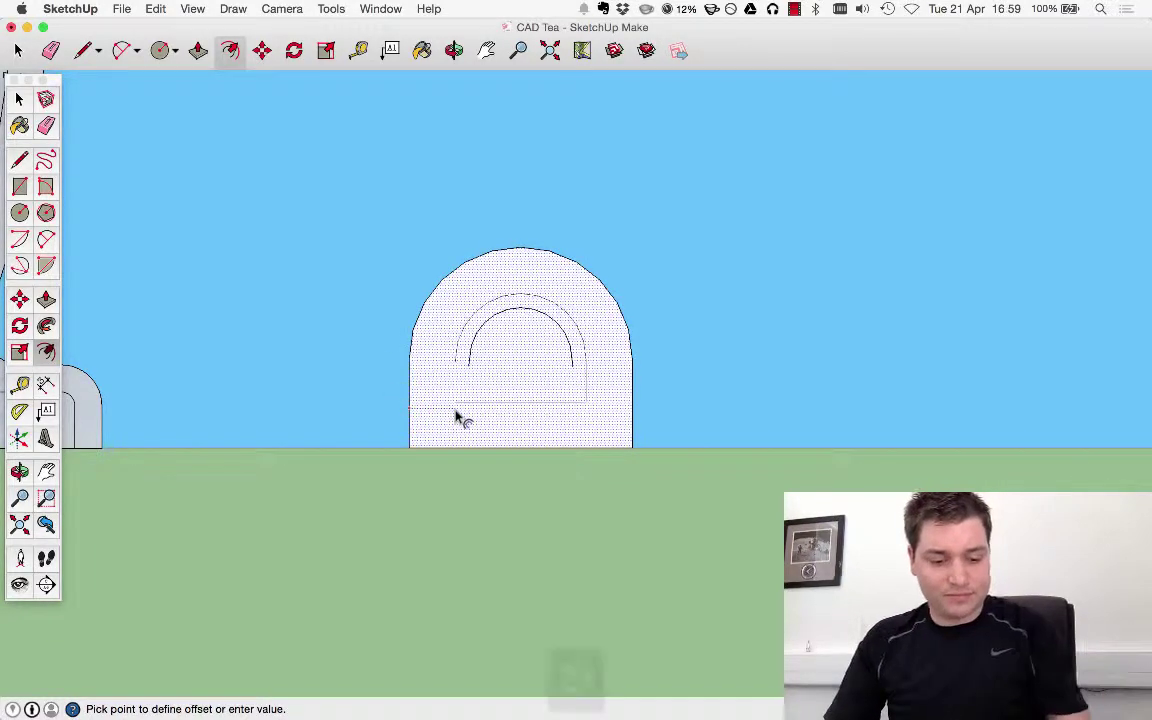
key("super+z")
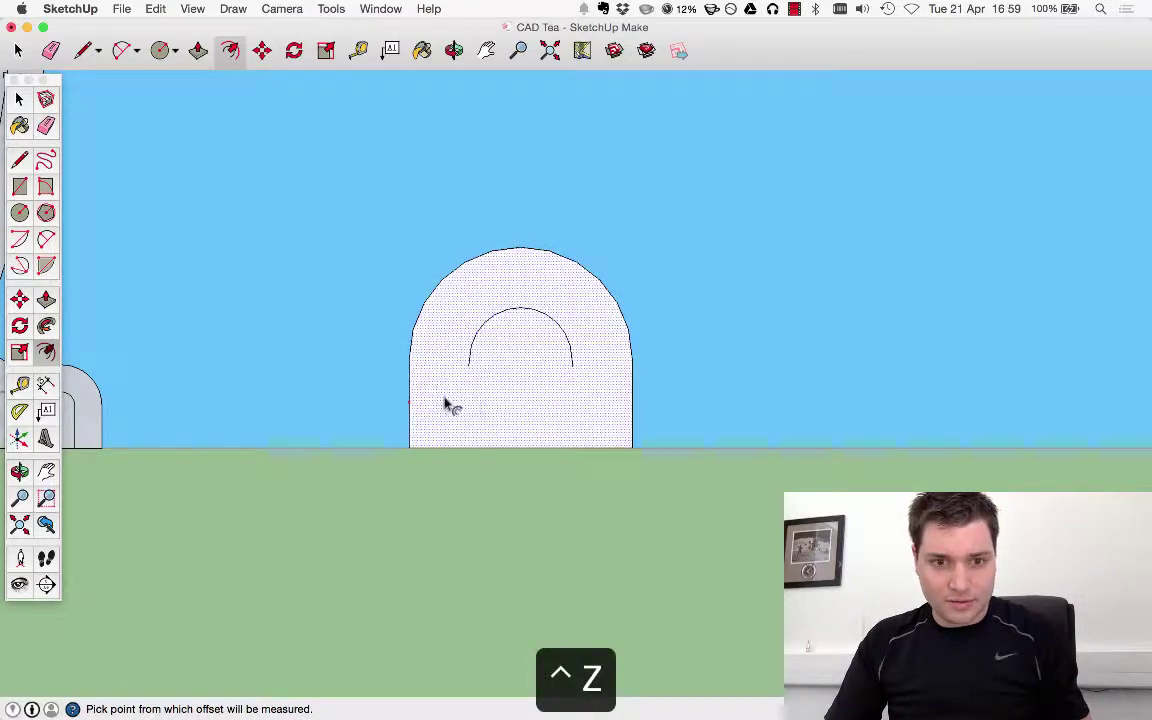
Offset the round-topped face's full outline inward by about a quarter of its width, and extend the inner outline's two sides down to the base edge.
left_click(432, 378)
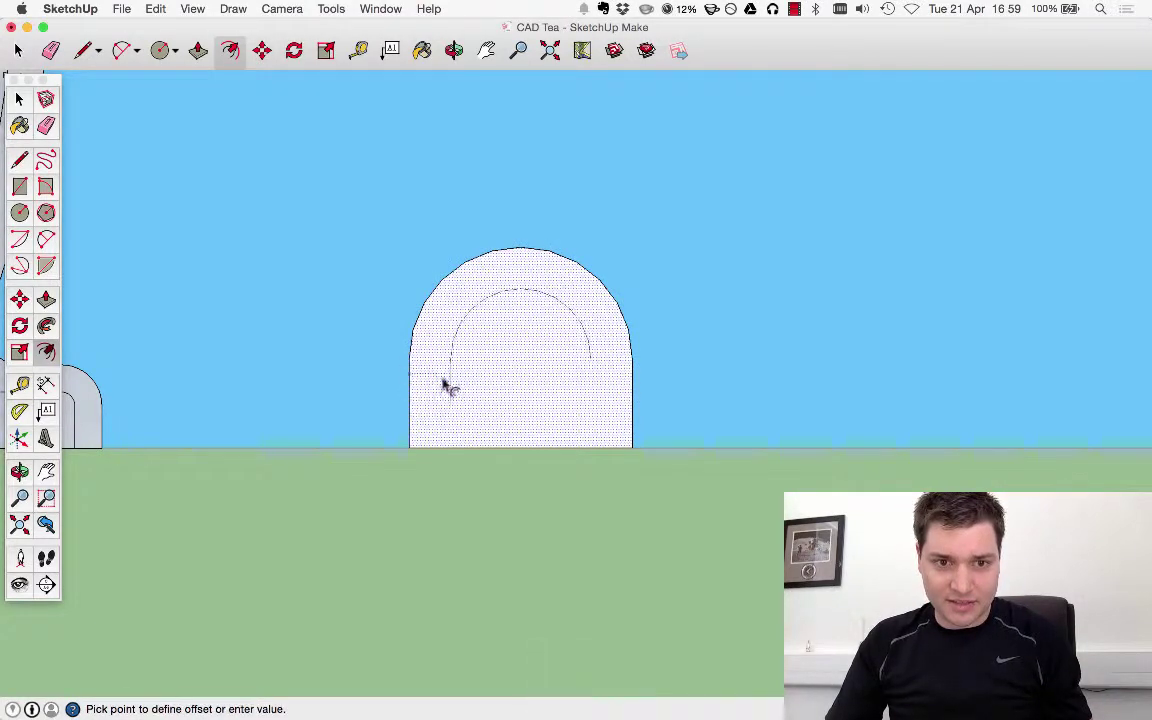
left_click(463, 390)
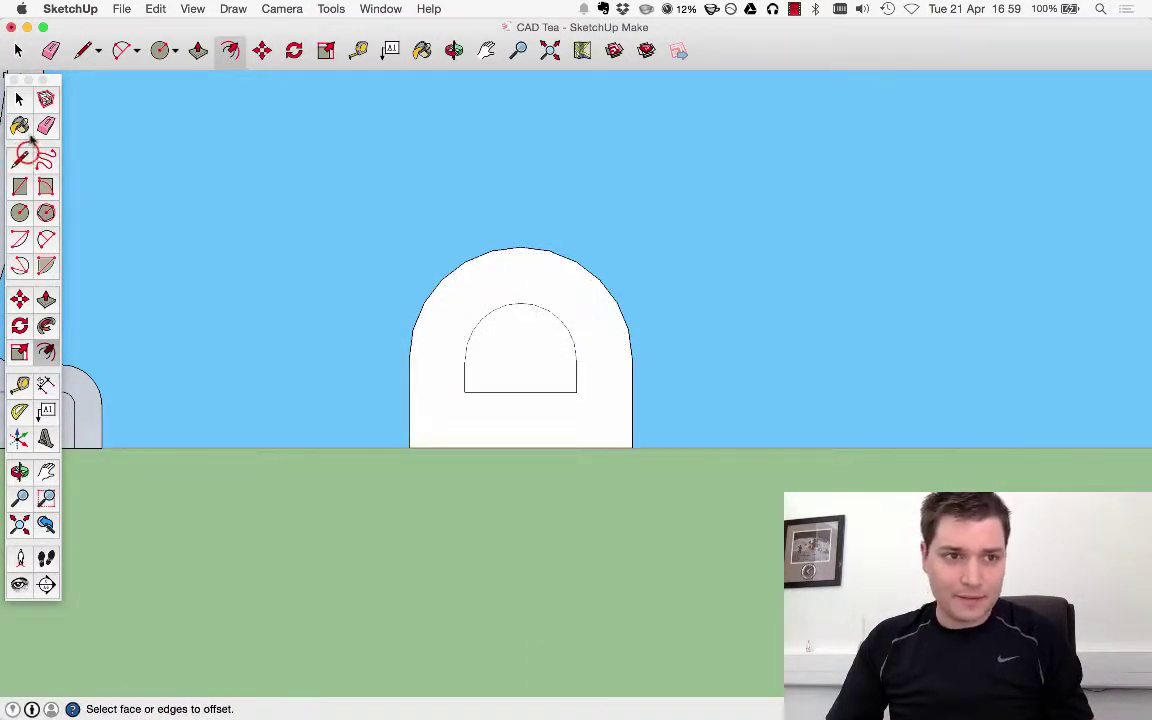
left_click(20, 156)
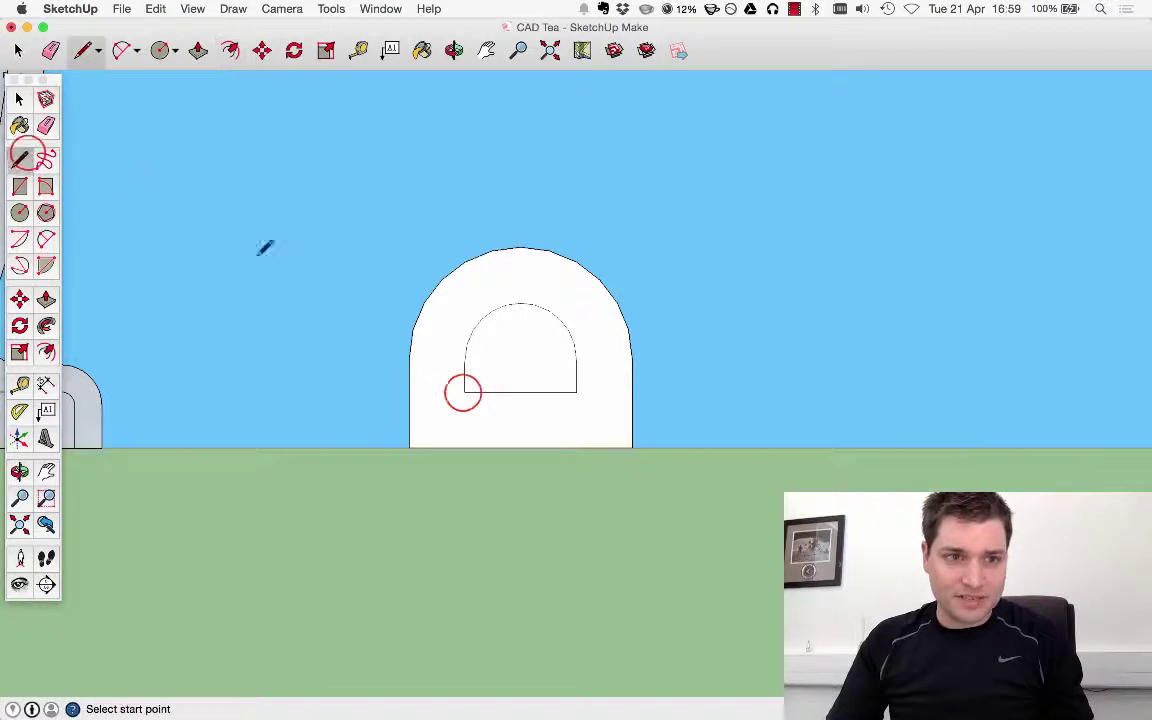
left_click(466, 447)
key("Escape")
left_click(576, 391)
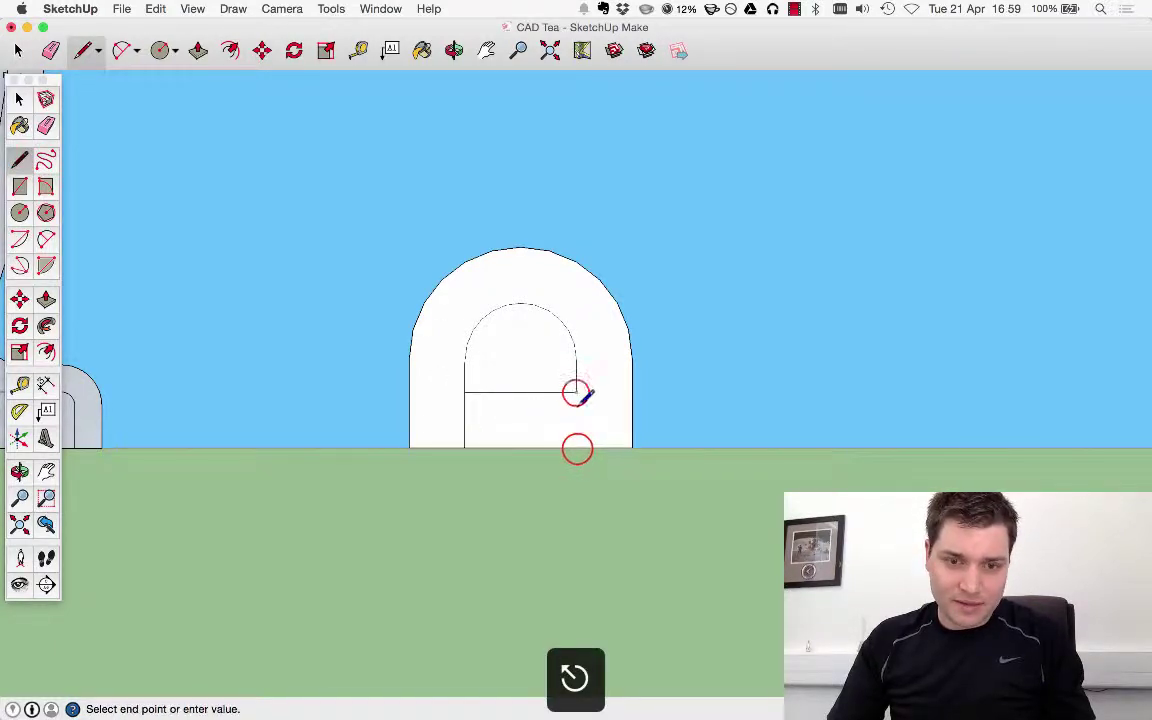
left_click(578, 447)
key("Escape")
Erase the inner outline's horizontal line and the base segment beneath it to leave an open upside-down U.
left_click(45, 124)
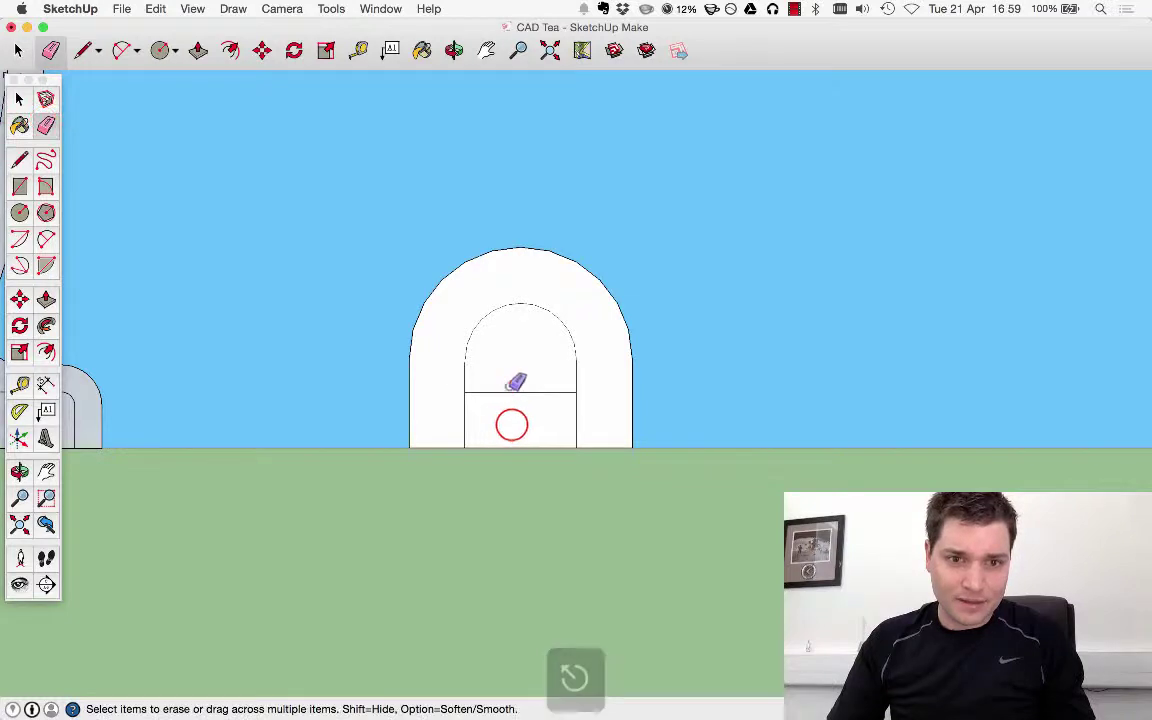
left_click(510, 391)
left_click(516, 447)
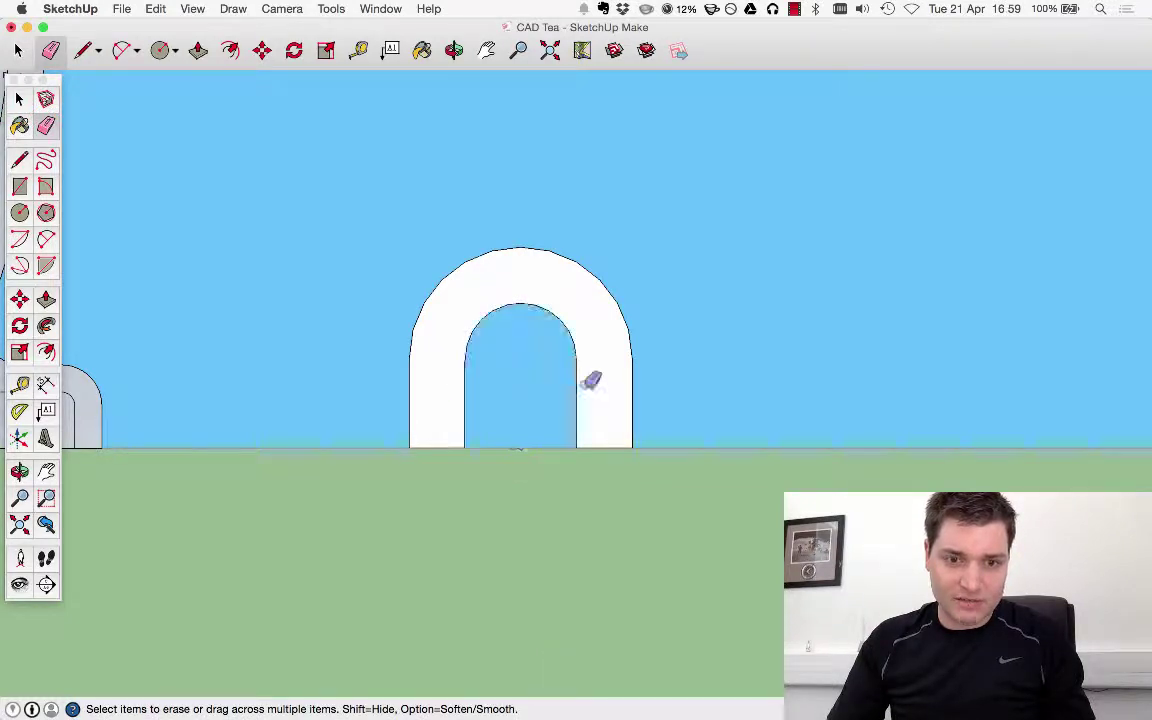
Extrude the upside-down U face forward into a thin solid, with a thickness well under the width of its legs.
mouse_move(591, 378)
middle_mouse_down()
mouse_move(576, 478)
mouse_move(420, 455)
middle_mouse_up()
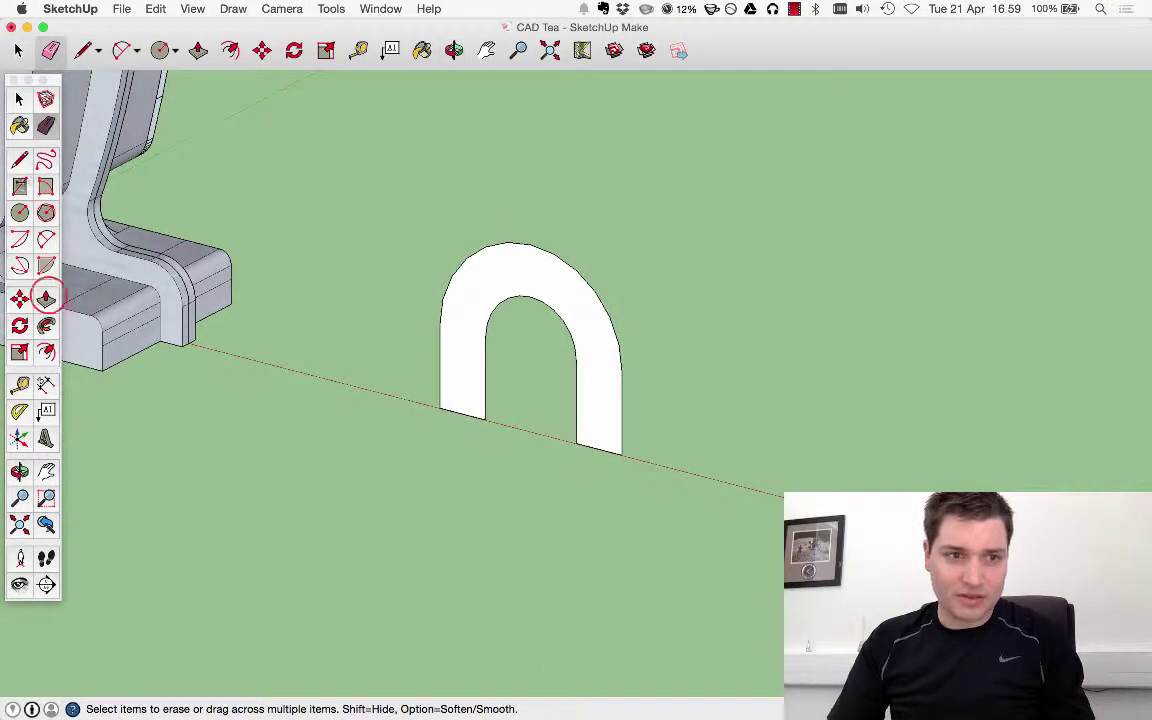
left_click(46, 297)
left_click(509, 278)
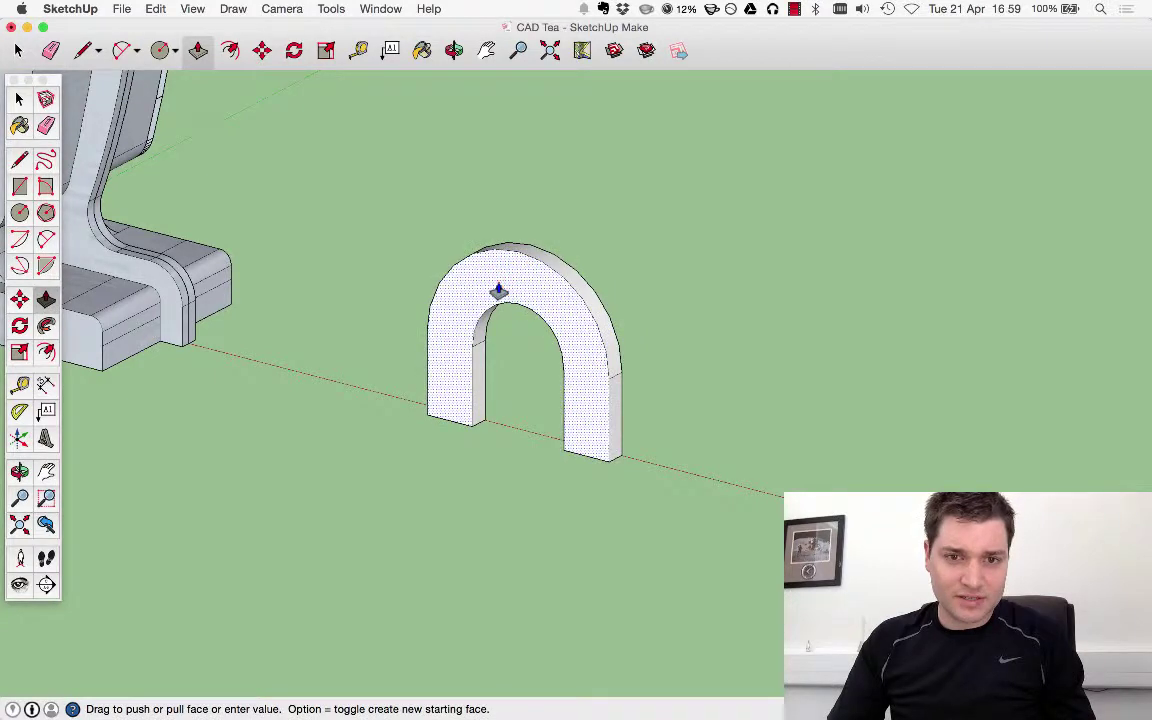
left_click(498, 290)
Select the whole U-shaped solid in the standard Front view and make it a component with the default name and settings.
left_click(20, 96)
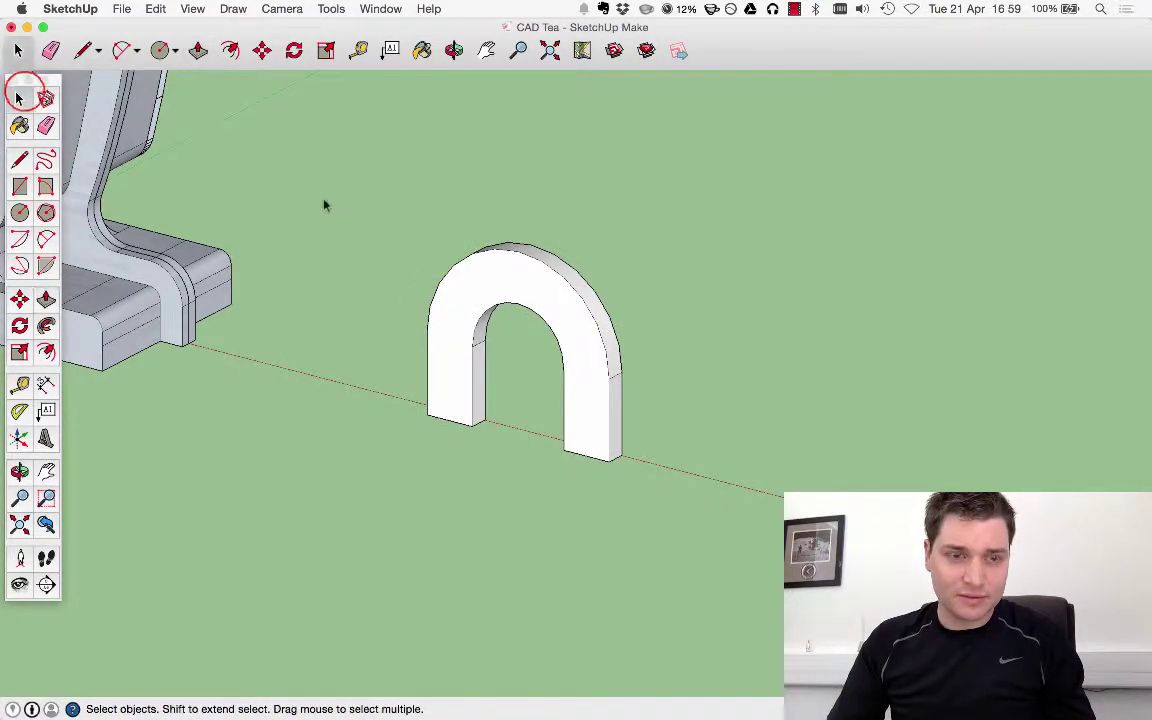
left_click(281, 8)
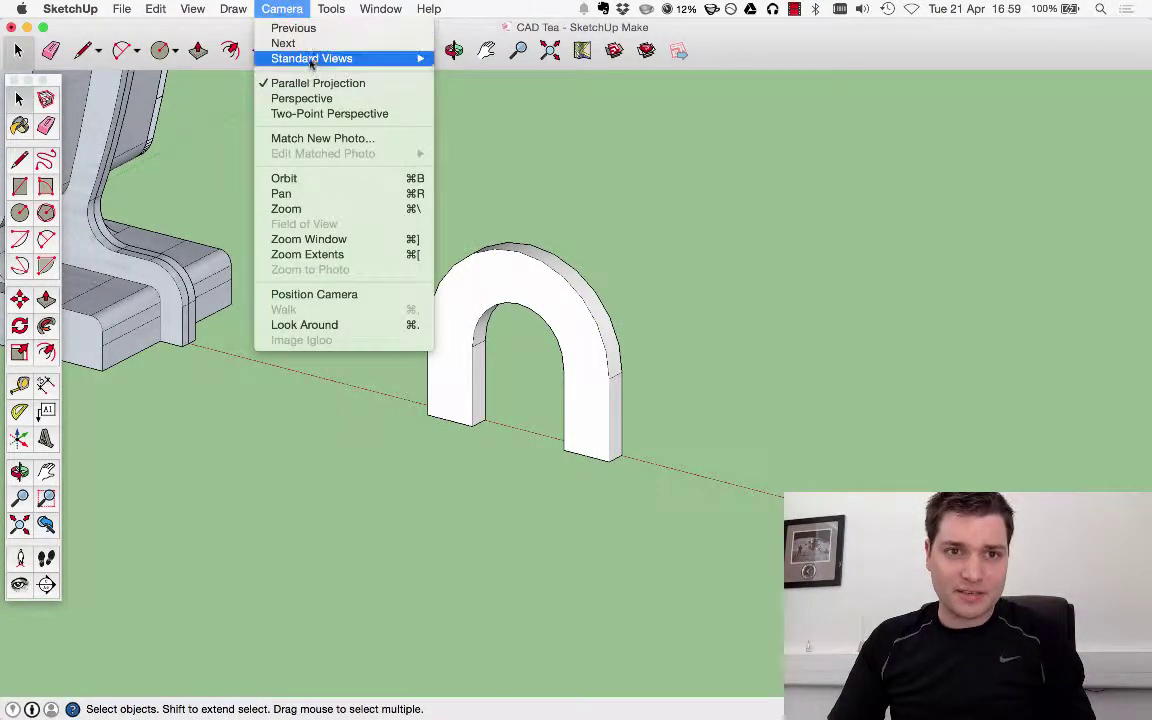
mouse_move(313, 58)
left_click(492, 90)
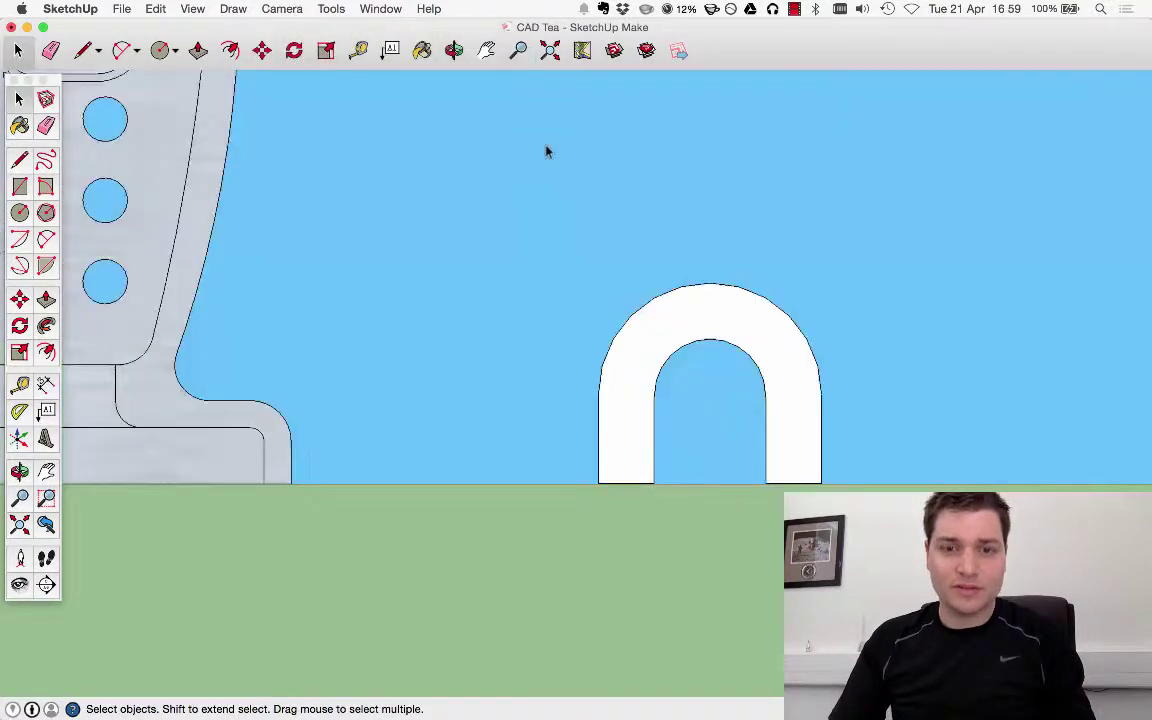
scroll(816, 420, "down", 3)
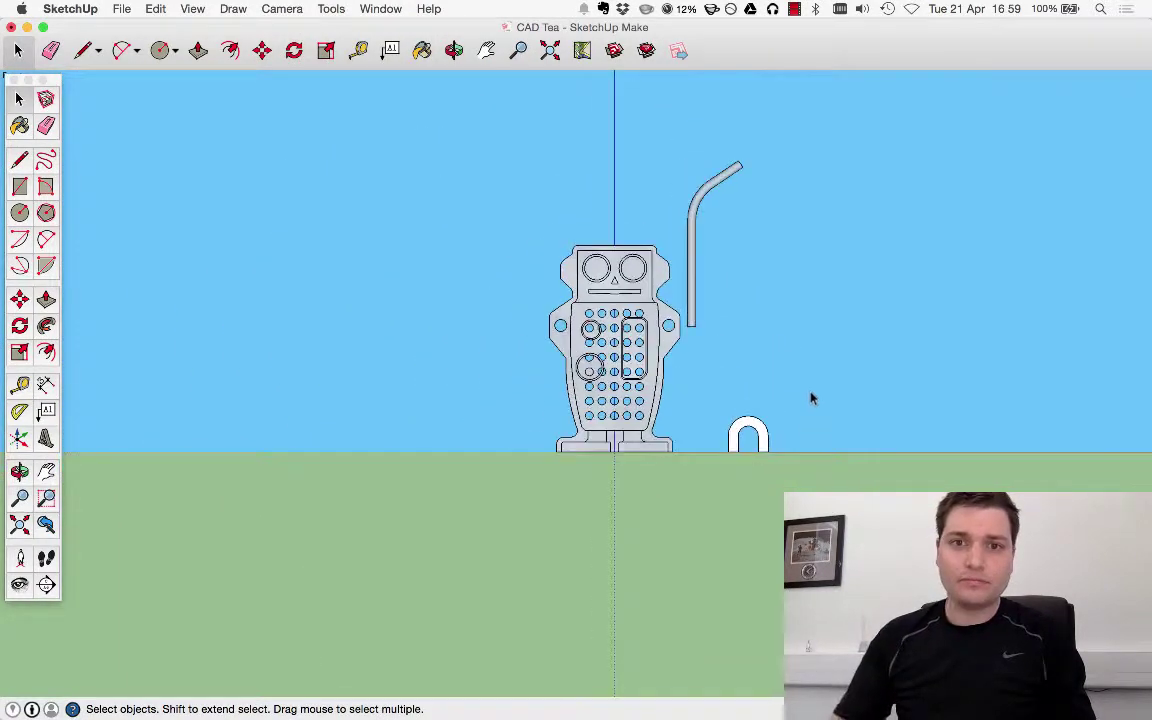
scroll(812, 402, "up", 3)
middle_click_drag(750, 395, 163, 104)
left_click_drag(596, 354, 785, 557)
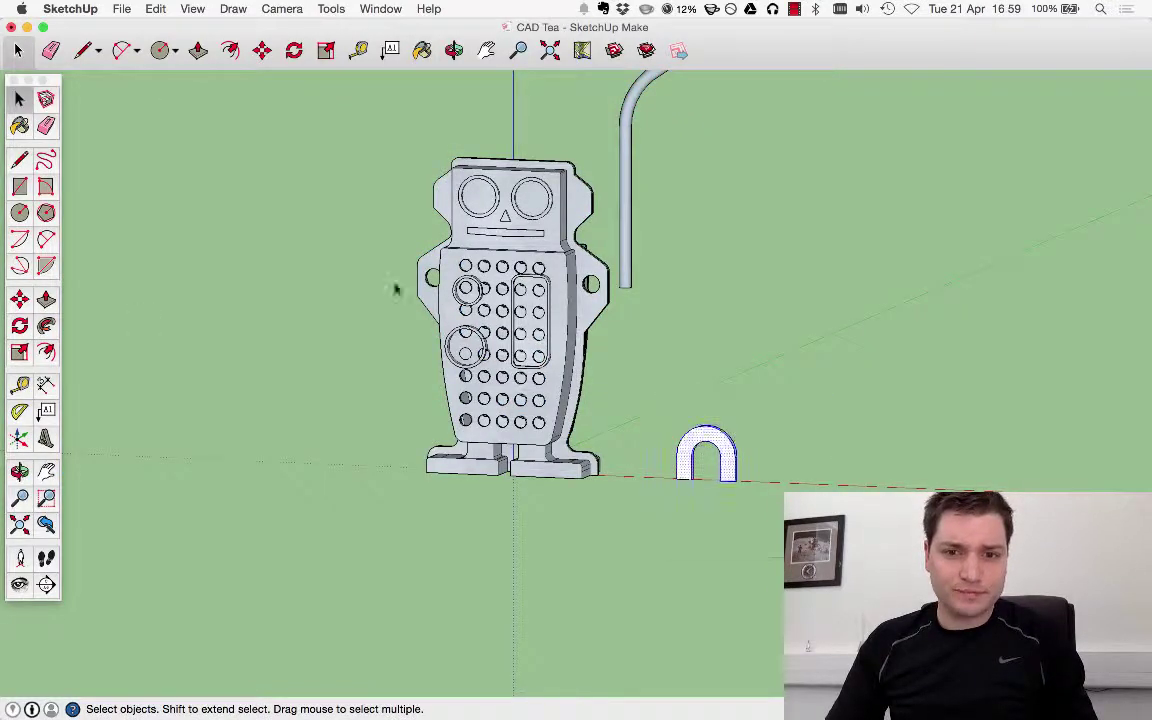
right_click(673, 430)
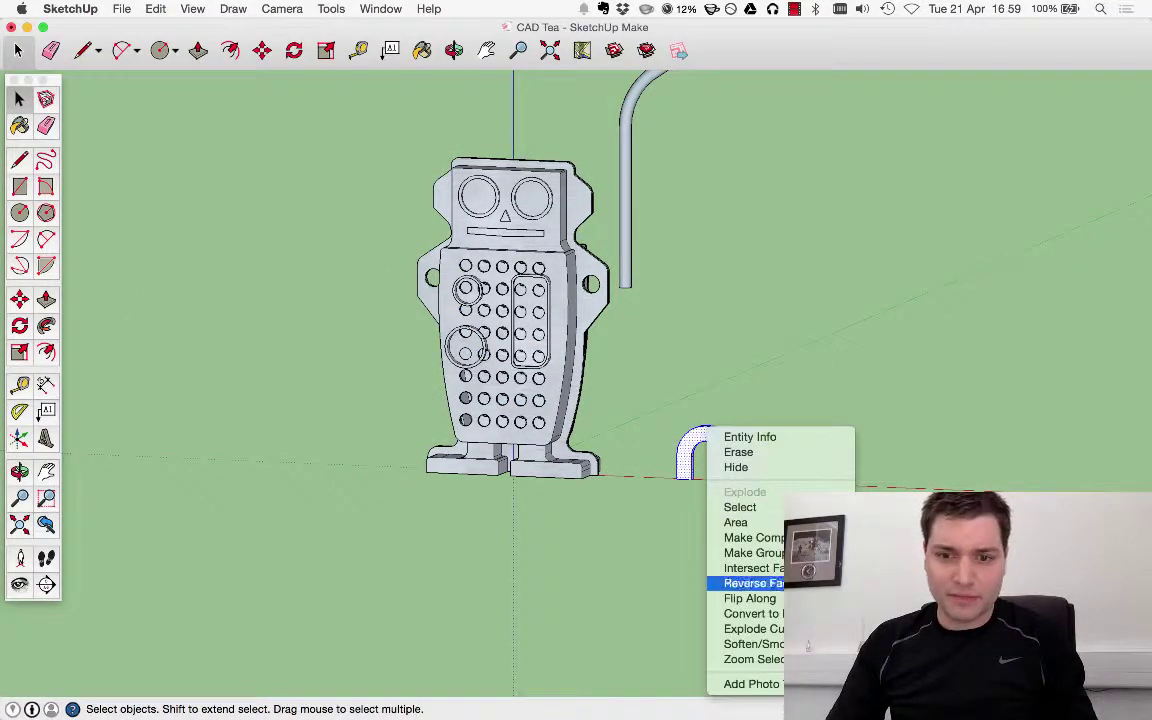
left_click(753, 537)
left_click(690, 364)
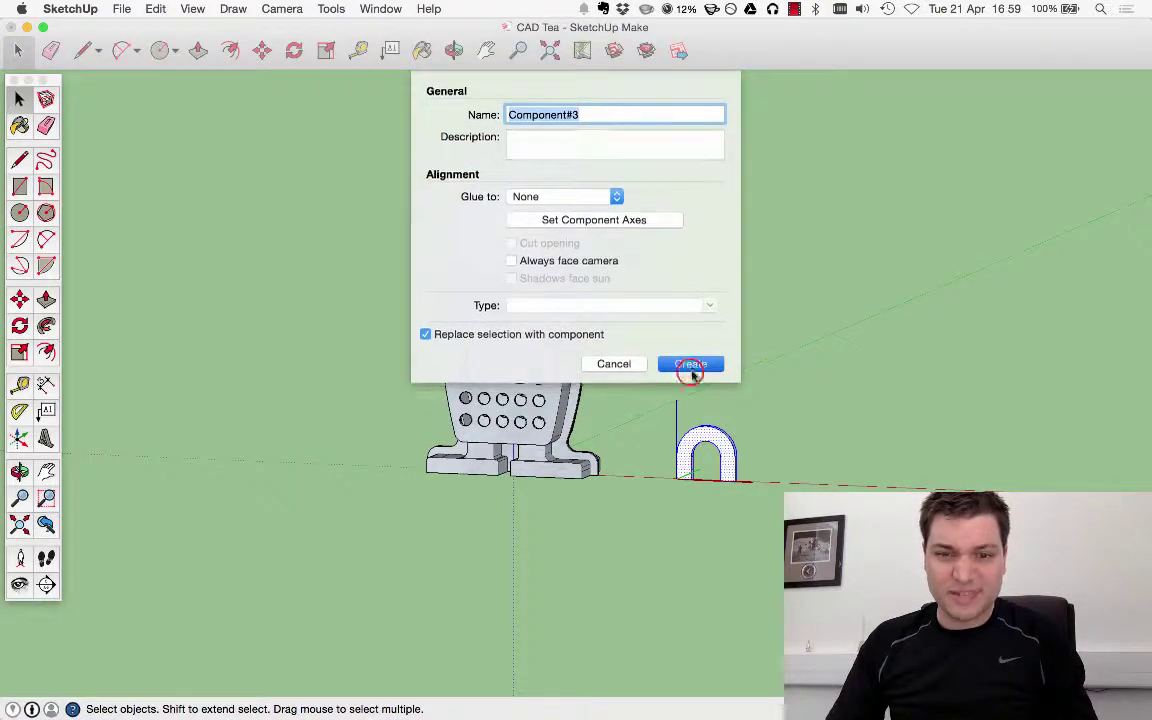
Move the U-shaped component from the ground up to the free upper end of the bent rod.
left_click(20, 299)
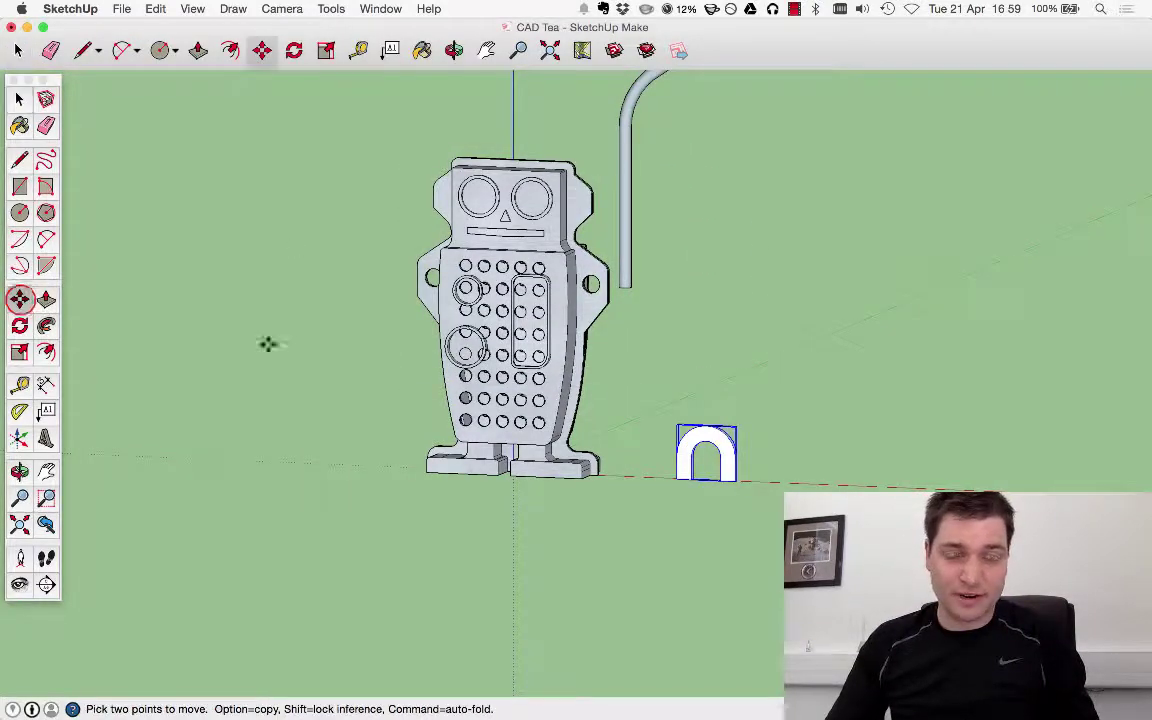
scroll(700, 440, "up", 5)
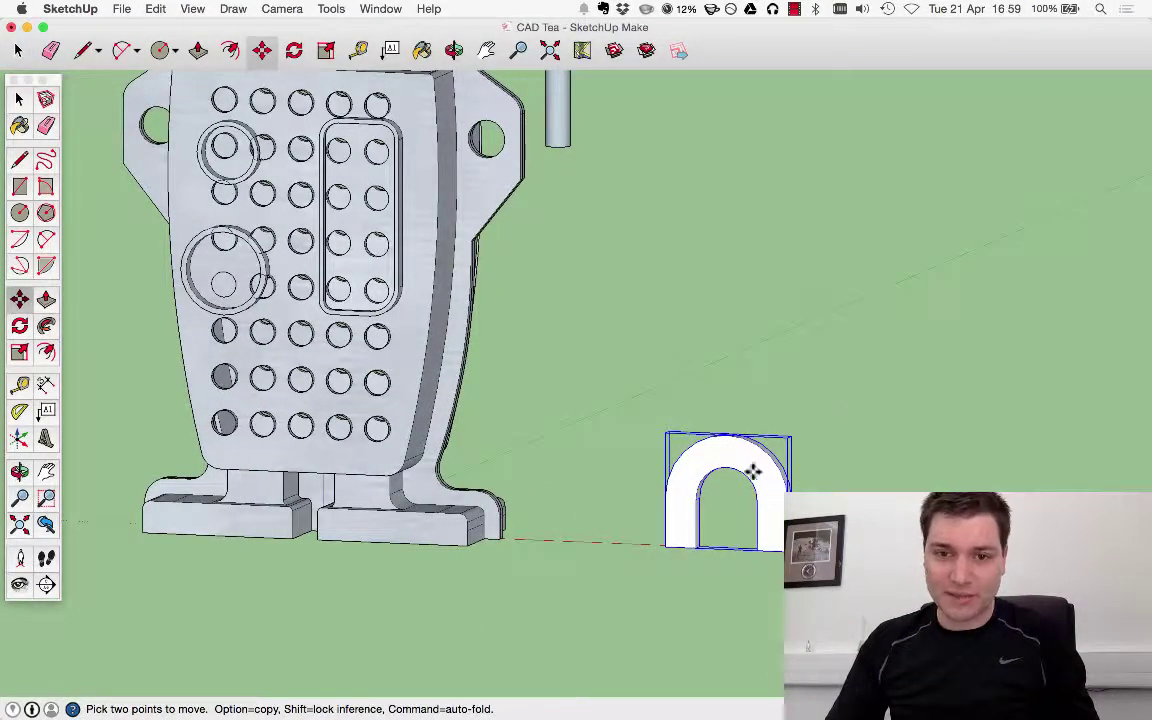
left_click(726, 453)
scroll(785, 520, "down", 8)
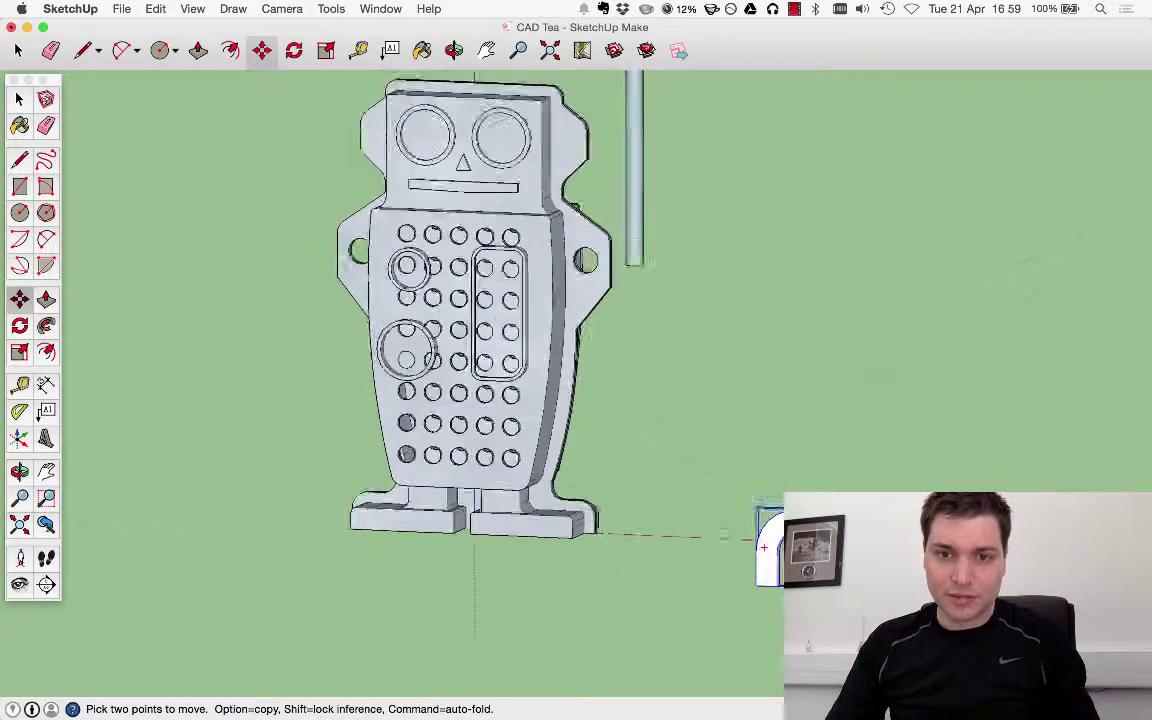
scroll(788, 310, "up", 1)
scroll(763, 201, "up", 5)
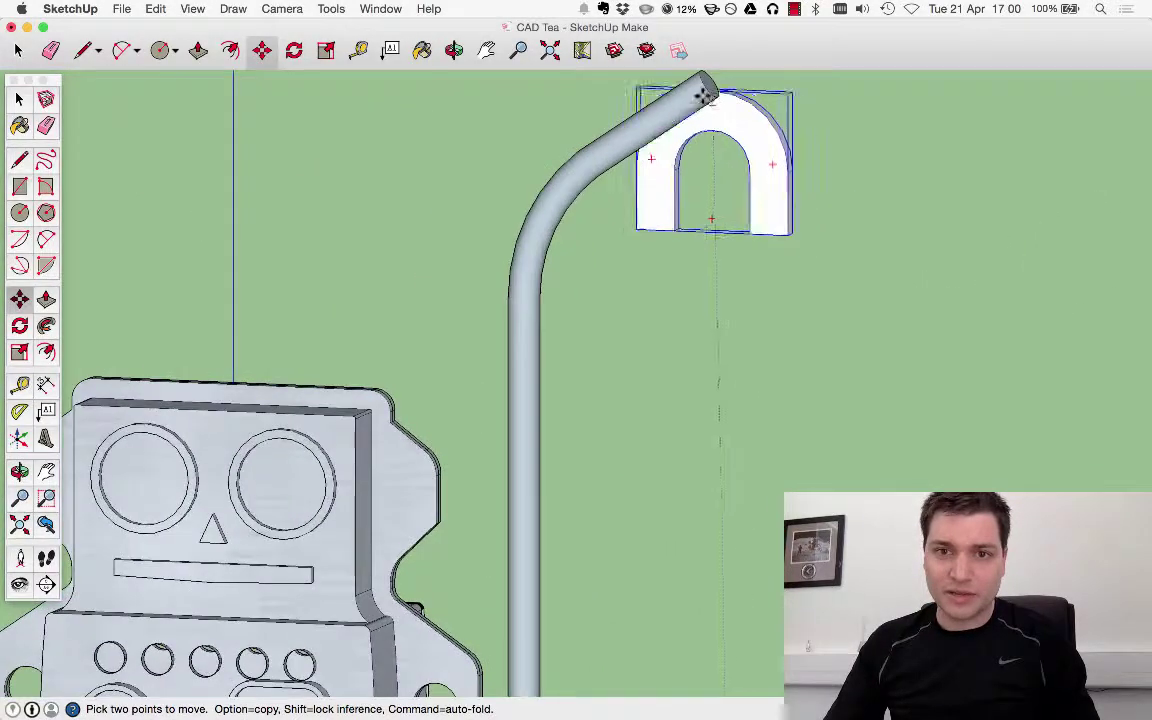
Shift the U-shaped component slightly forward in depth so it sits against the front side of the bent rod's end.
middle_click_drag(812, 150, 345, 362)
middle_click_drag(700, 280, 430, 335)
middle_click_drag(730, 252, 641, 307)
scroll(658, 252, "up", 3)
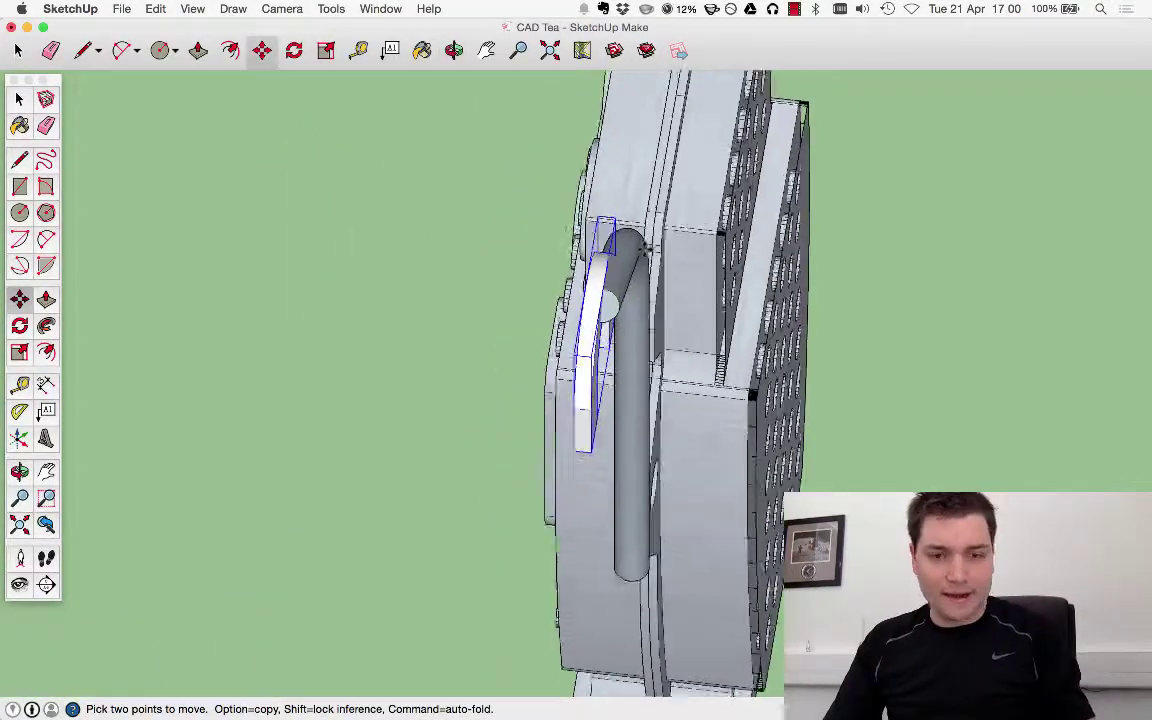
left_click(566, 309)
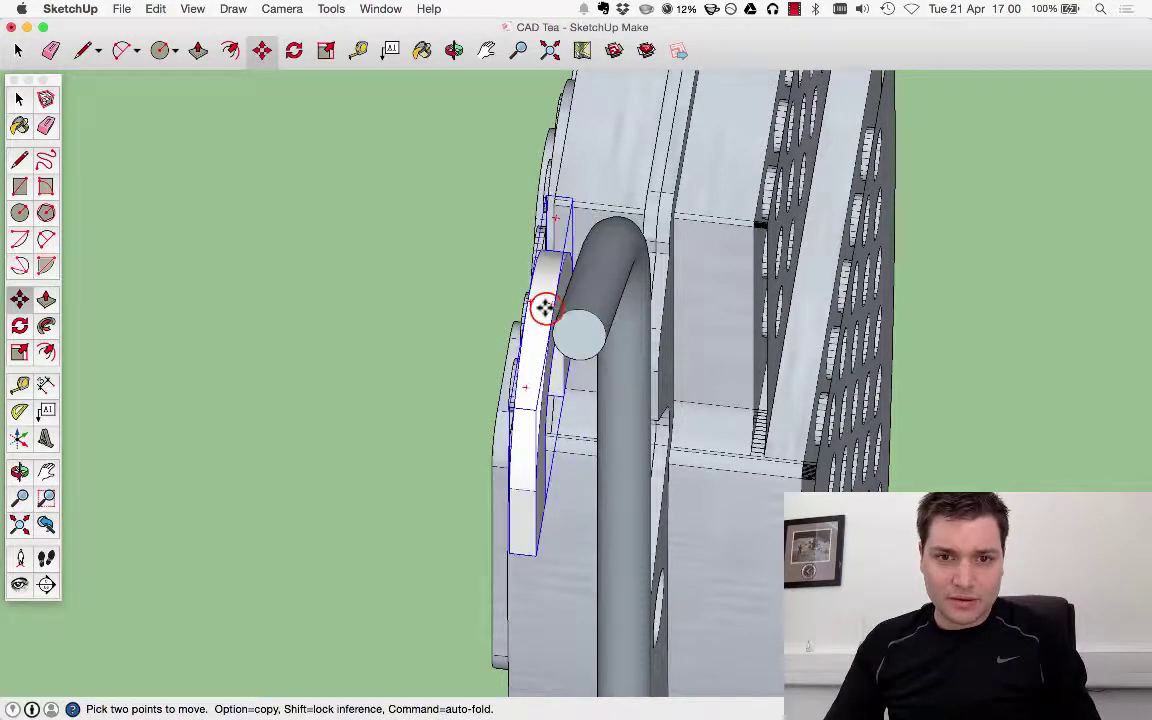
left_click(548, 303)
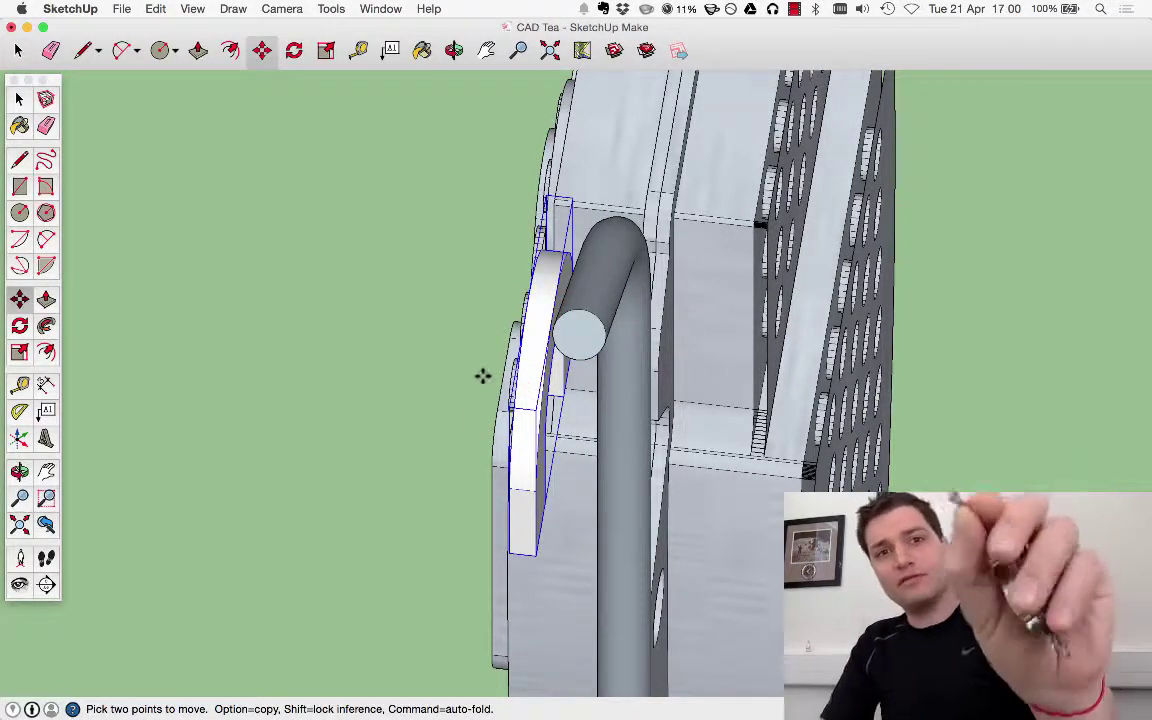
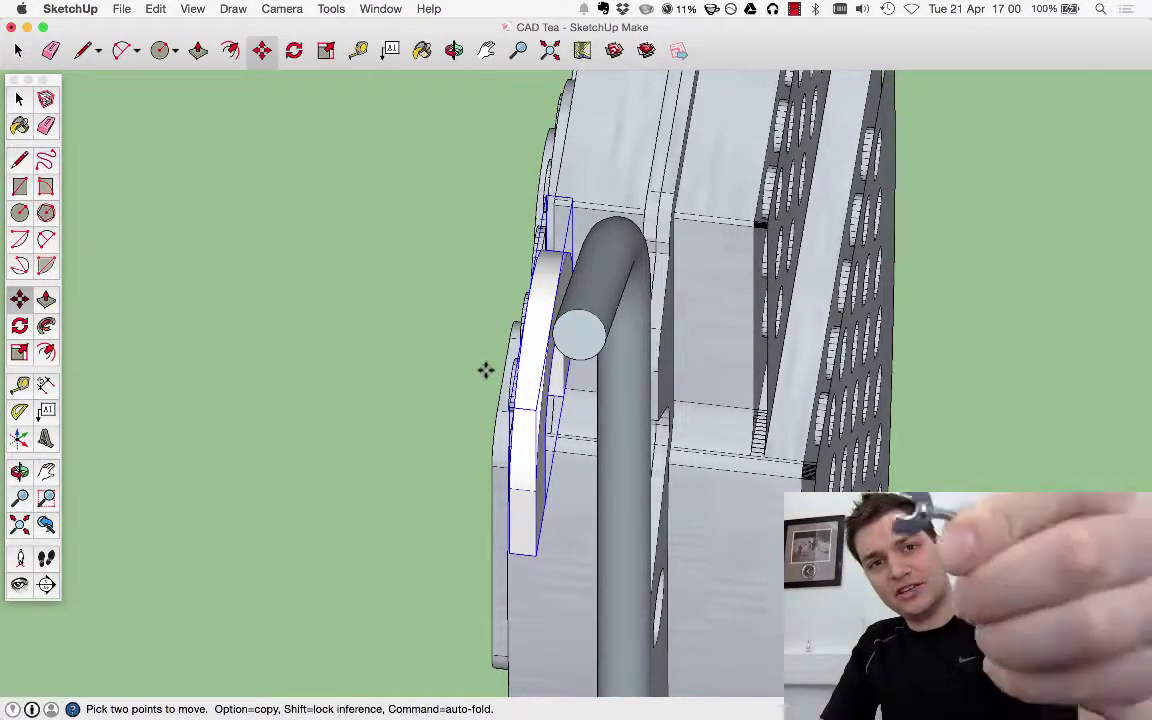
In the standard Front view, rotate the U-shaped component about its arch so its open end points outward, roughly in line with the rod.
middle_click_drag(630, 334, 247, 149)
key("m")
left_click(282, 8)
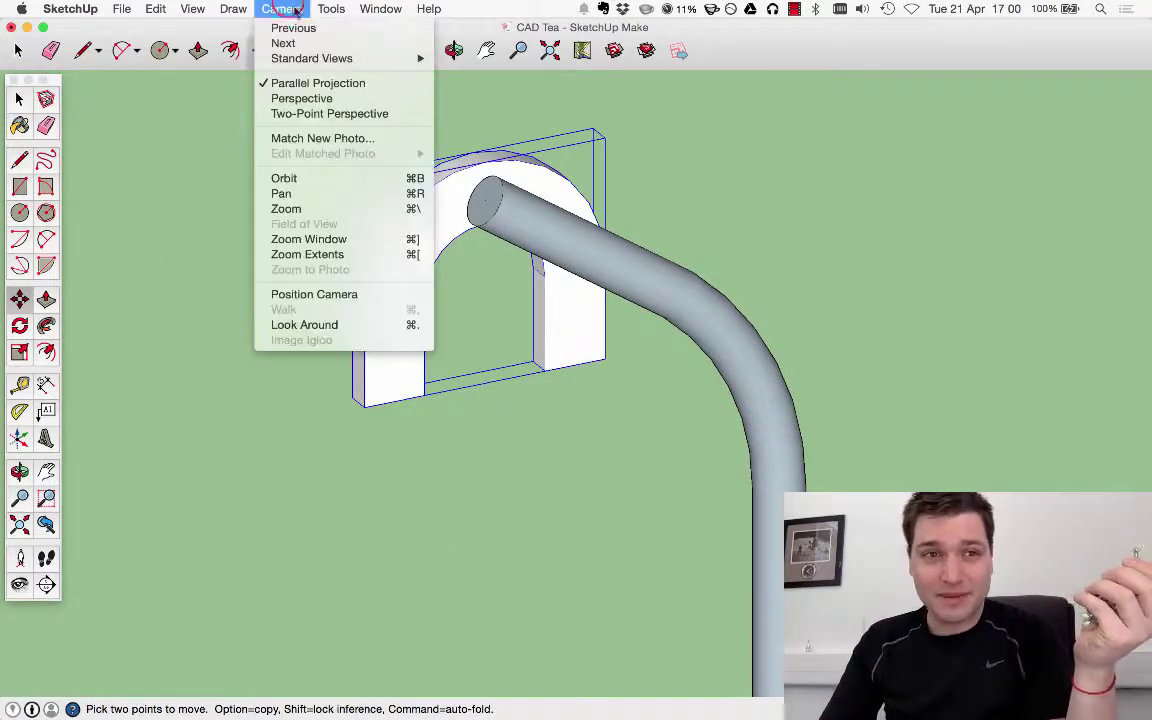
mouse_move(405, 58)
left_click(491, 91)
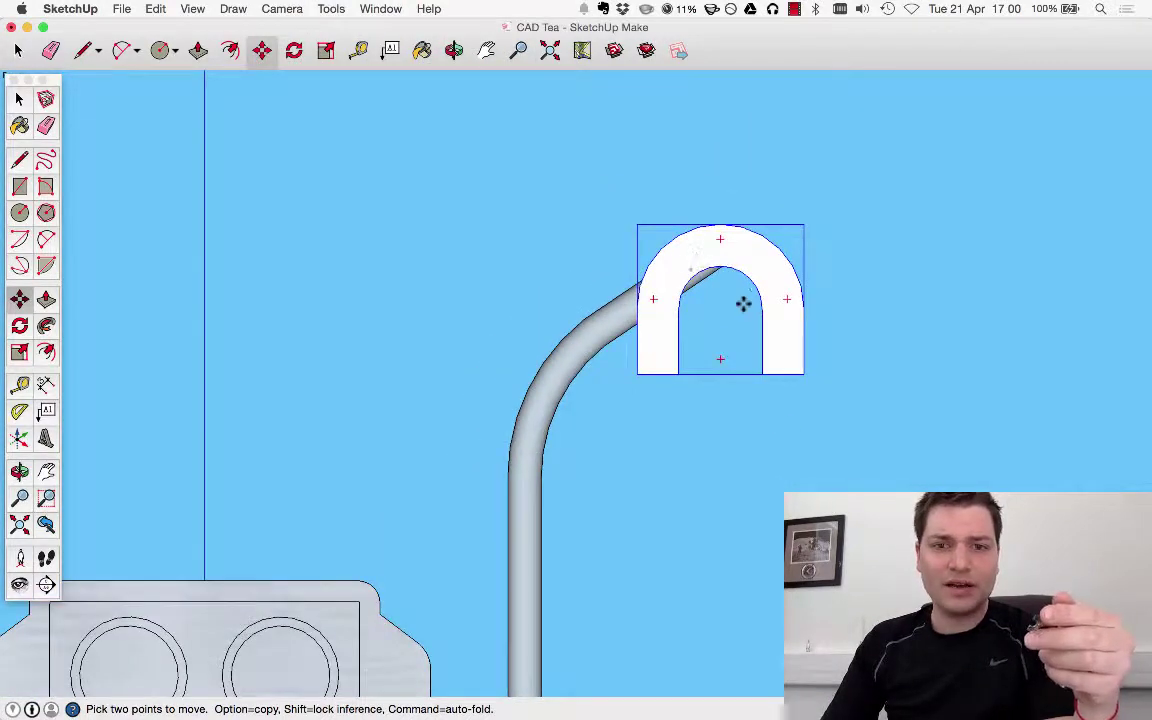
left_click(293, 51)
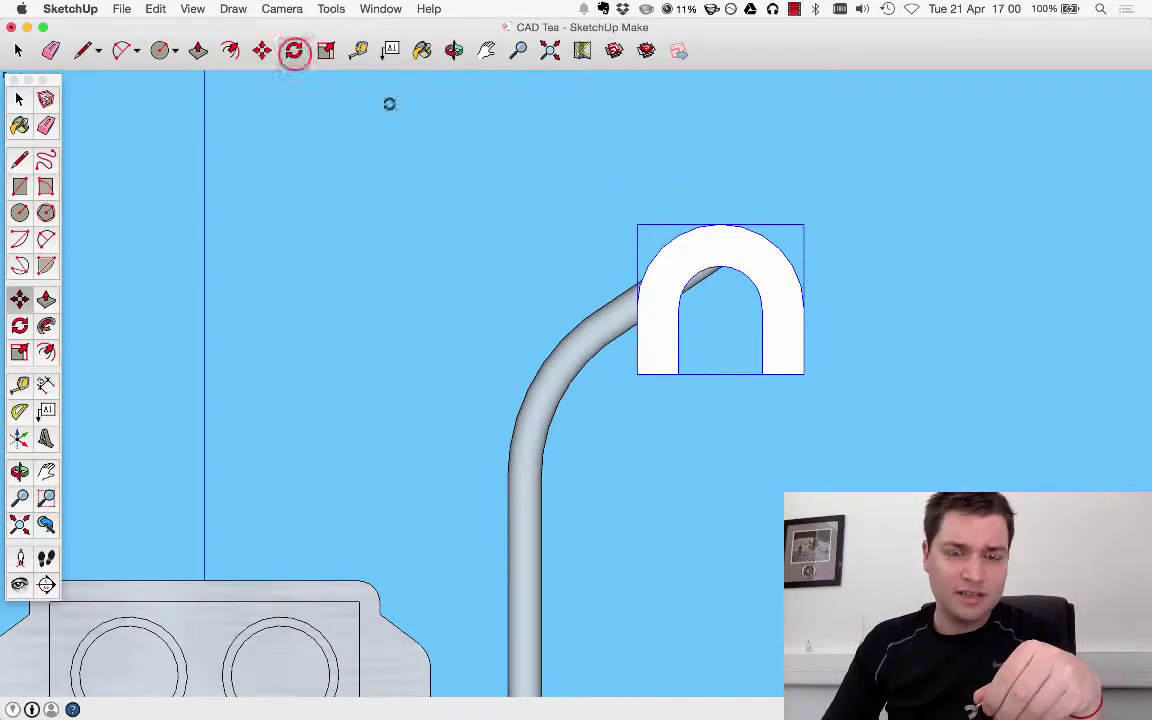
left_click(716, 259)
left_click(804, 215)
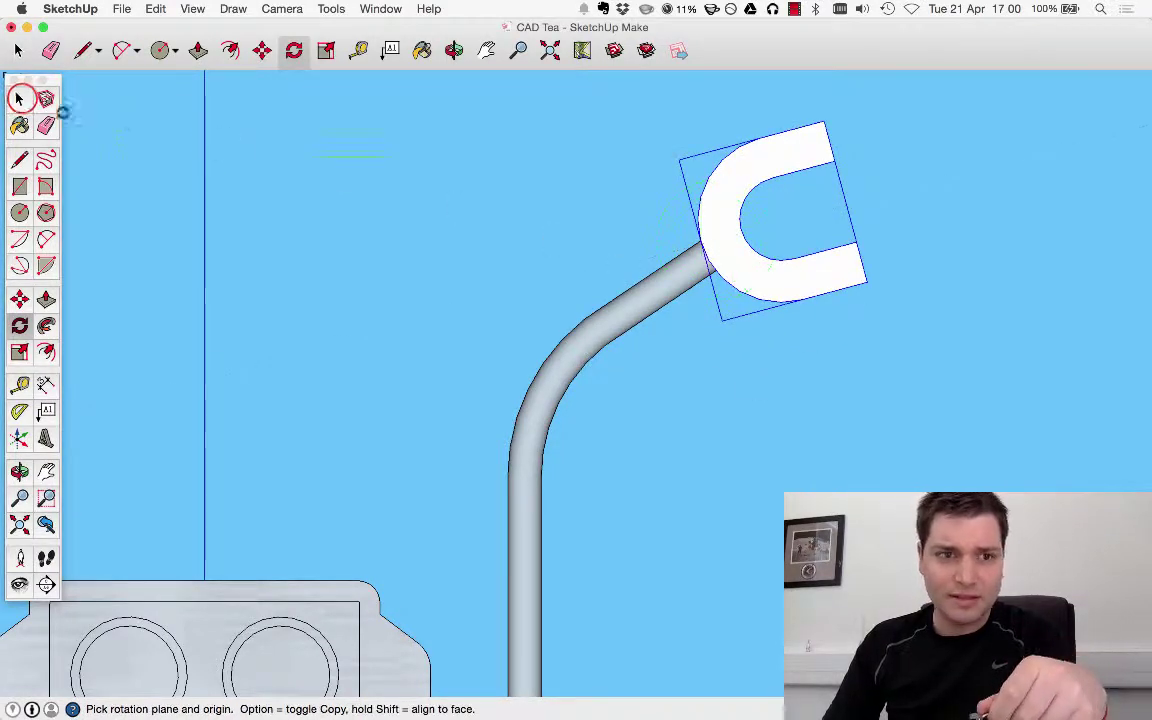
Select the bent rod together with the U-shaped component and make them one group.
left_click(20, 99)
scroll(520, 400, "down", 5)
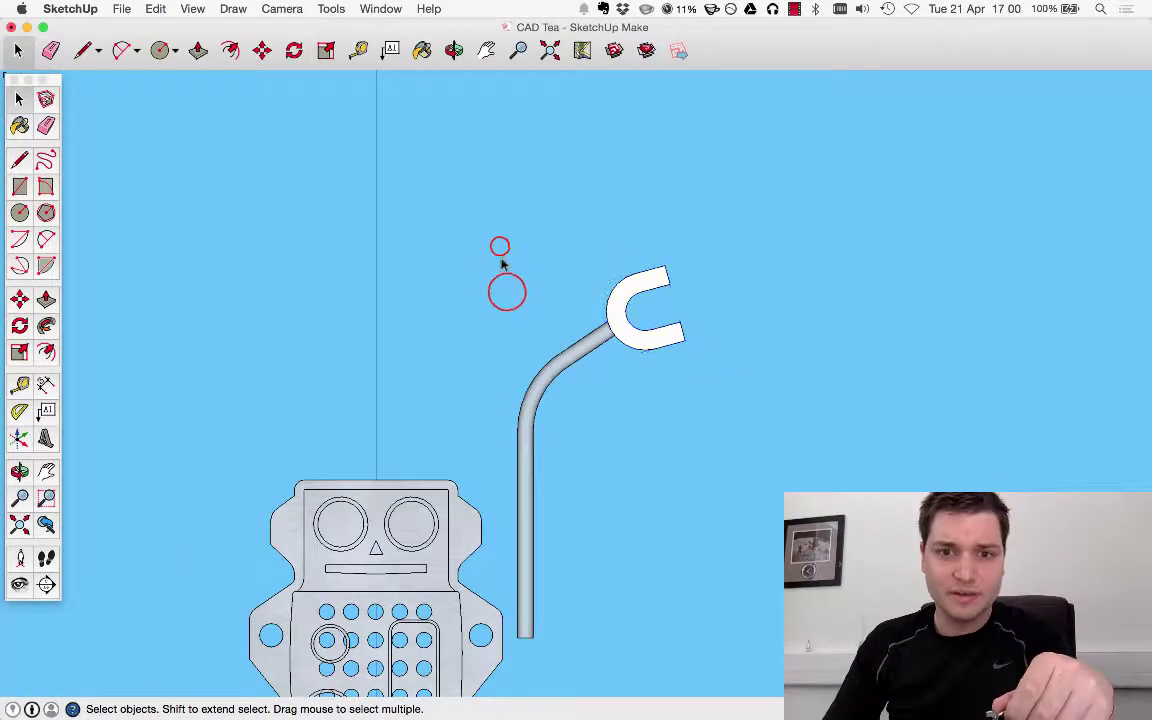
left_click_drag(500, 246, 712, 539)
left_click_drag(778, 668, 778, 668)
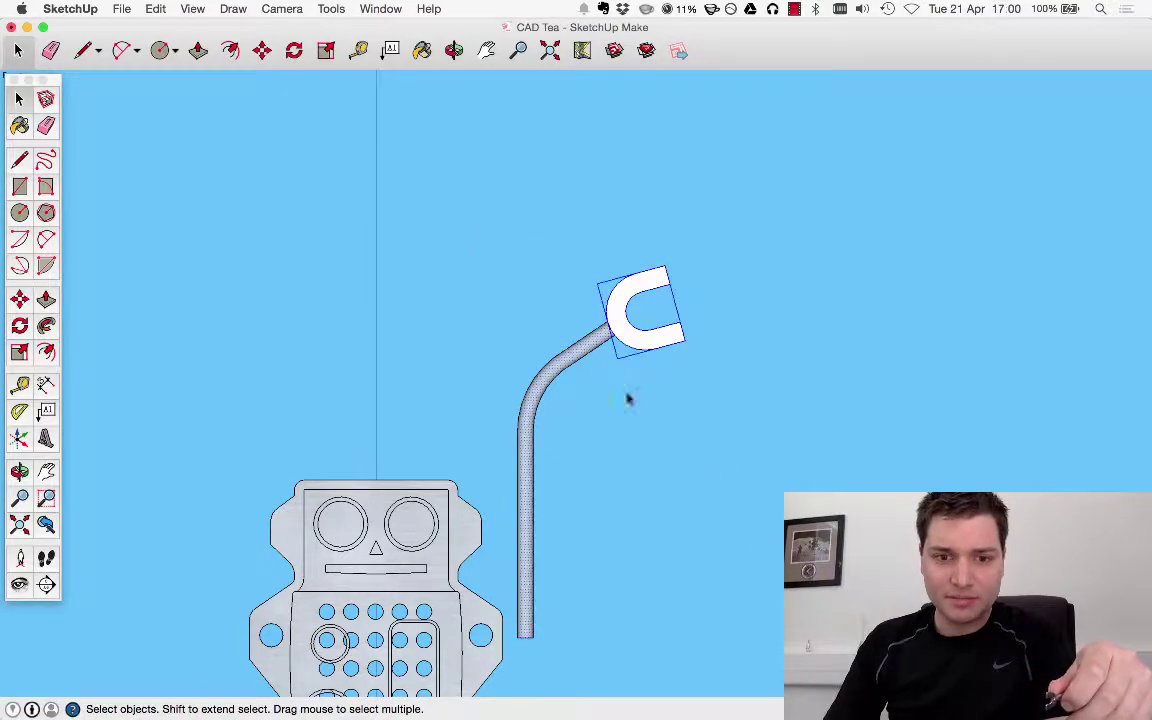
right_click(627, 330)
left_click(707, 469)
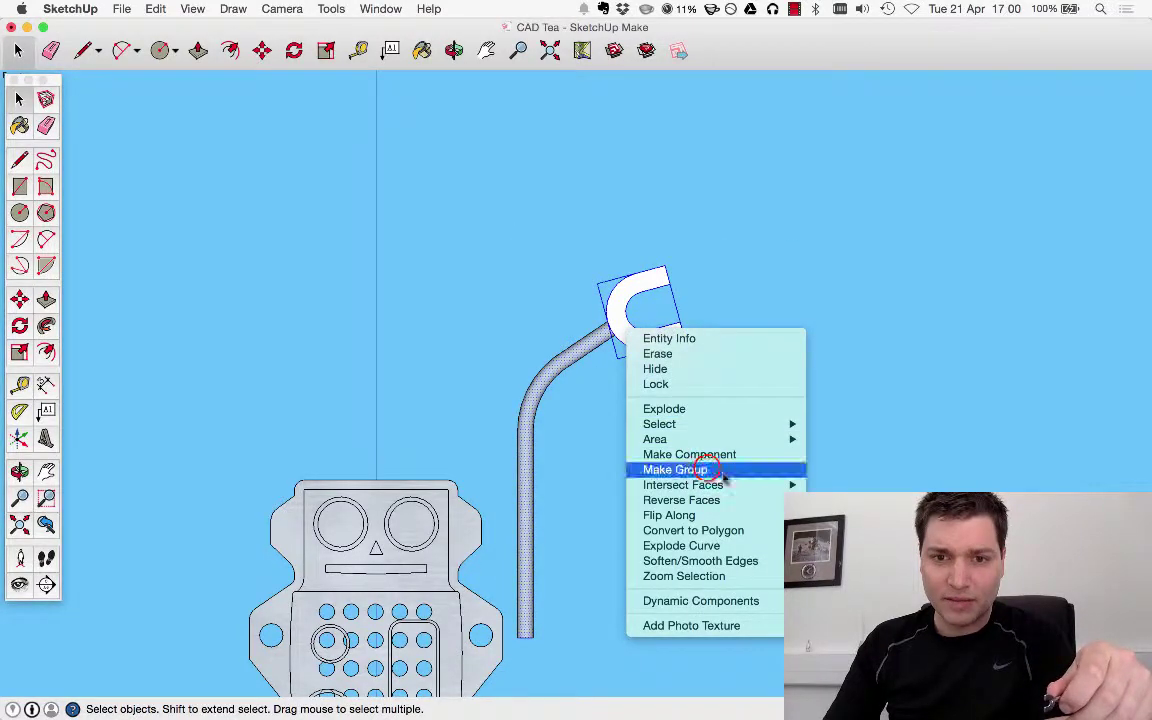
left_click(721, 477)
Paint the grouped rod and U shape with the light plain swatch from the Metal materials and clear the selection.
left_click(422, 50)
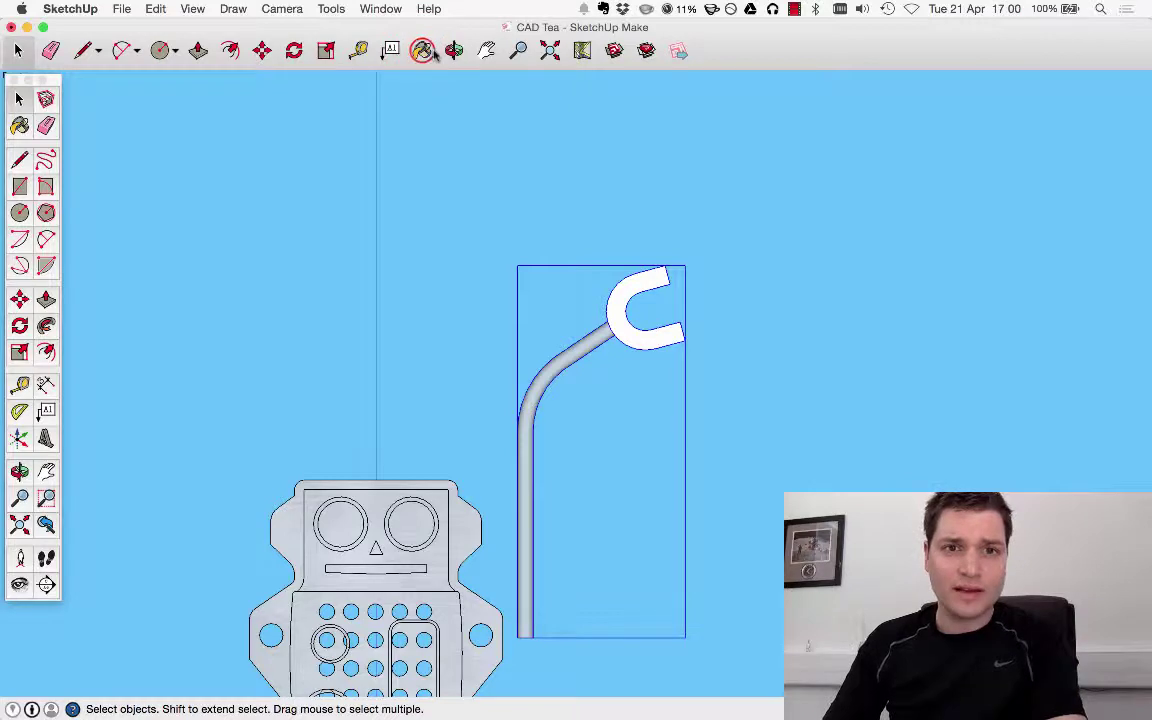
left_click(942, 200)
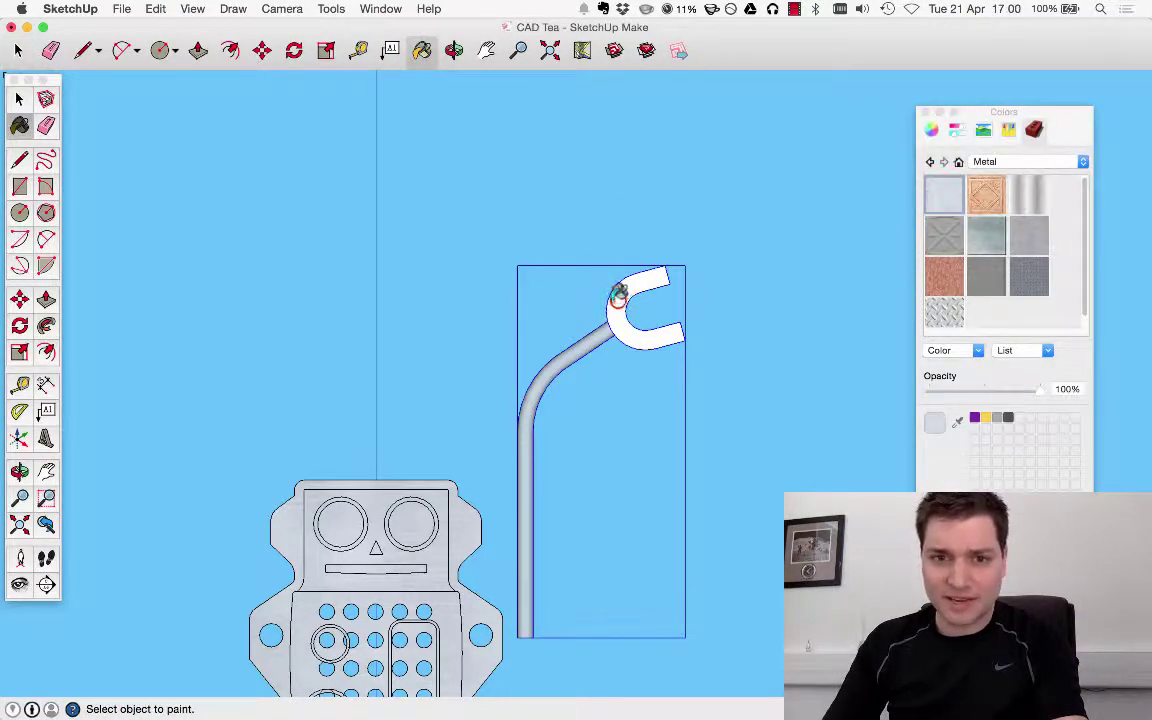
left_click(619, 295)
left_click(926, 113)
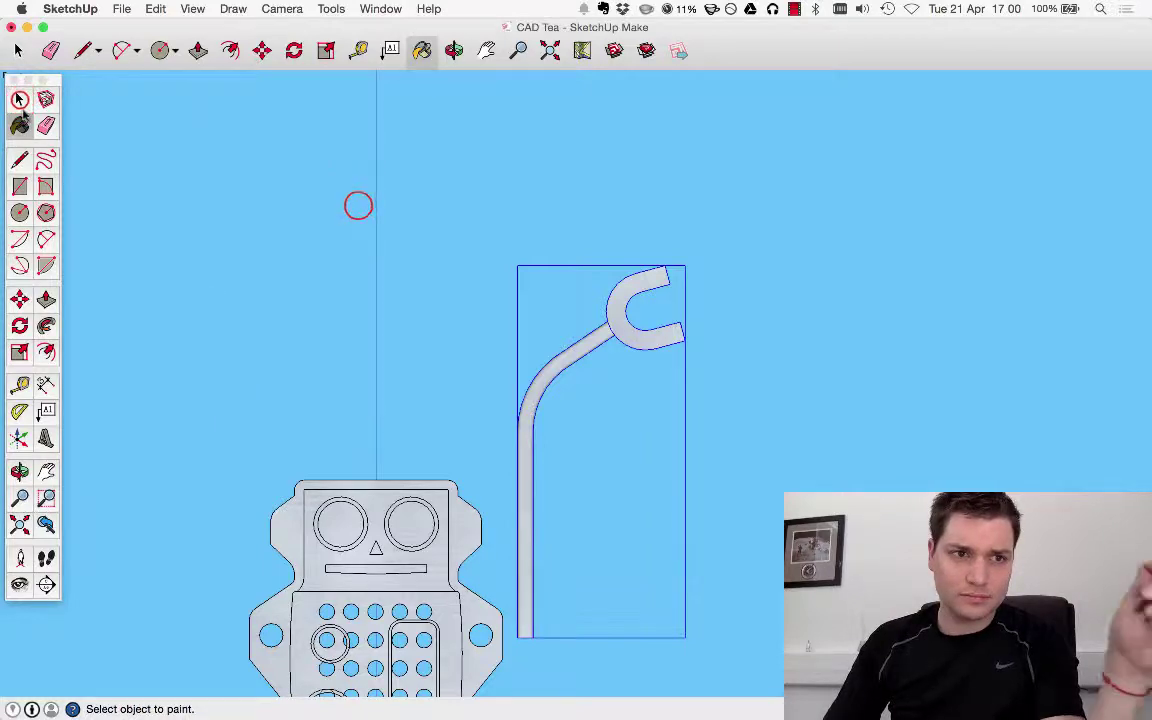
left_click(19, 99)
left_click(358, 205)
Move the arm group by the bottom end of its rod onto the round hole in the robot's nearest shoulder plate.
scroll(508, 301, "down", 4)
middle_click_drag(590, 455, 532, 445)
scroll(525, 455, "up", 2)
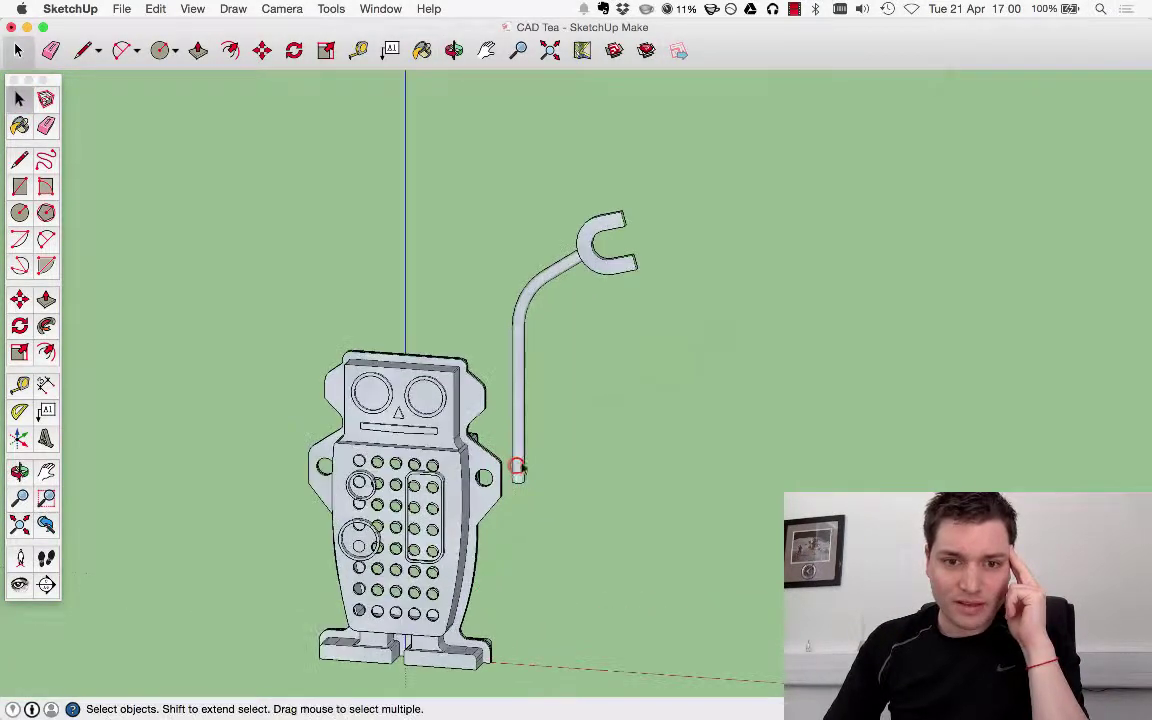
left_click(518, 470)
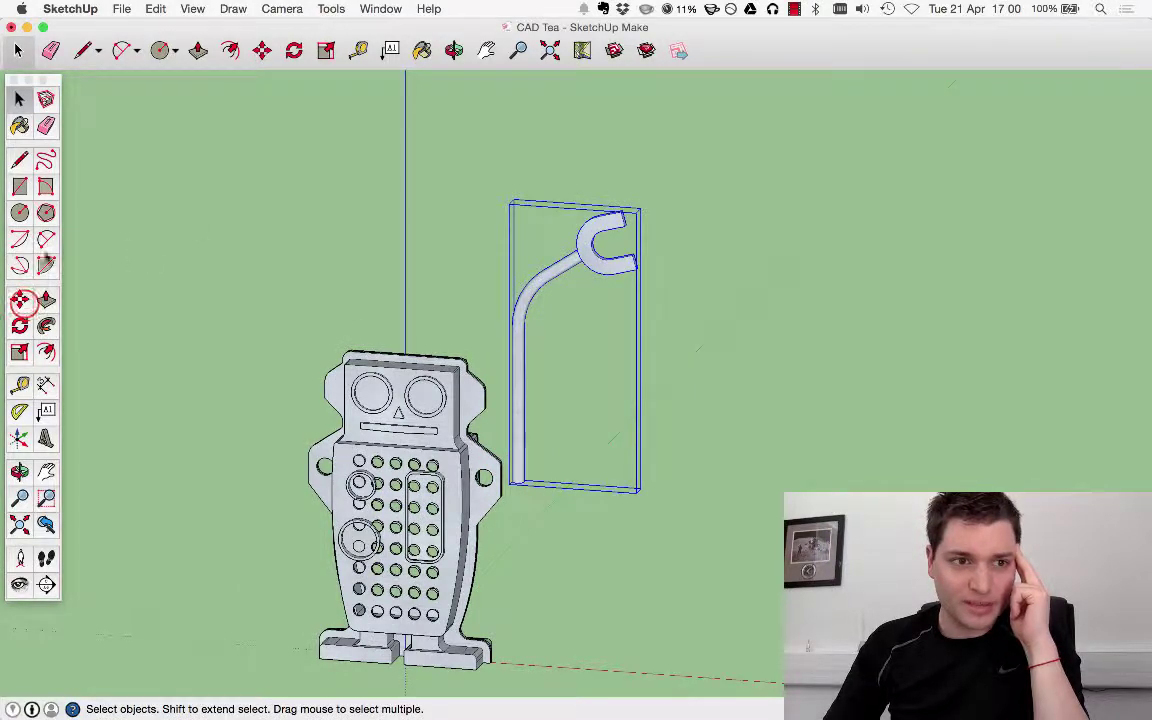
left_click(20, 299)
scroll(500, 500, "up", 5)
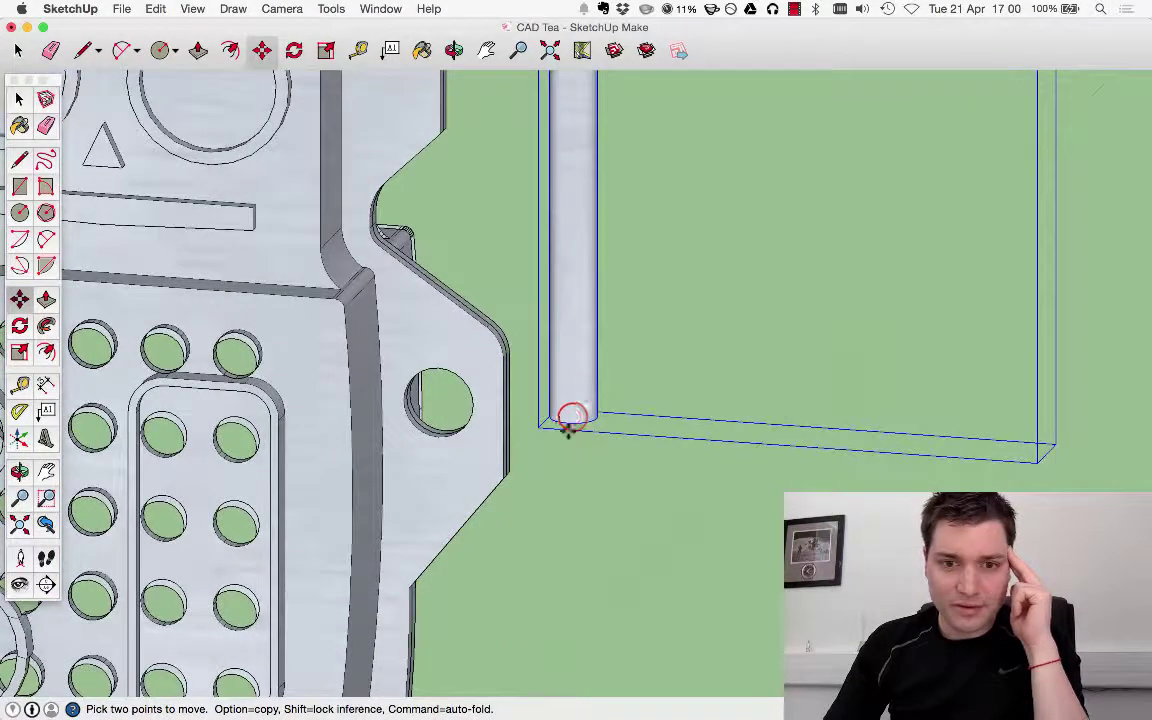
left_click_drag(572, 416, 447, 426)
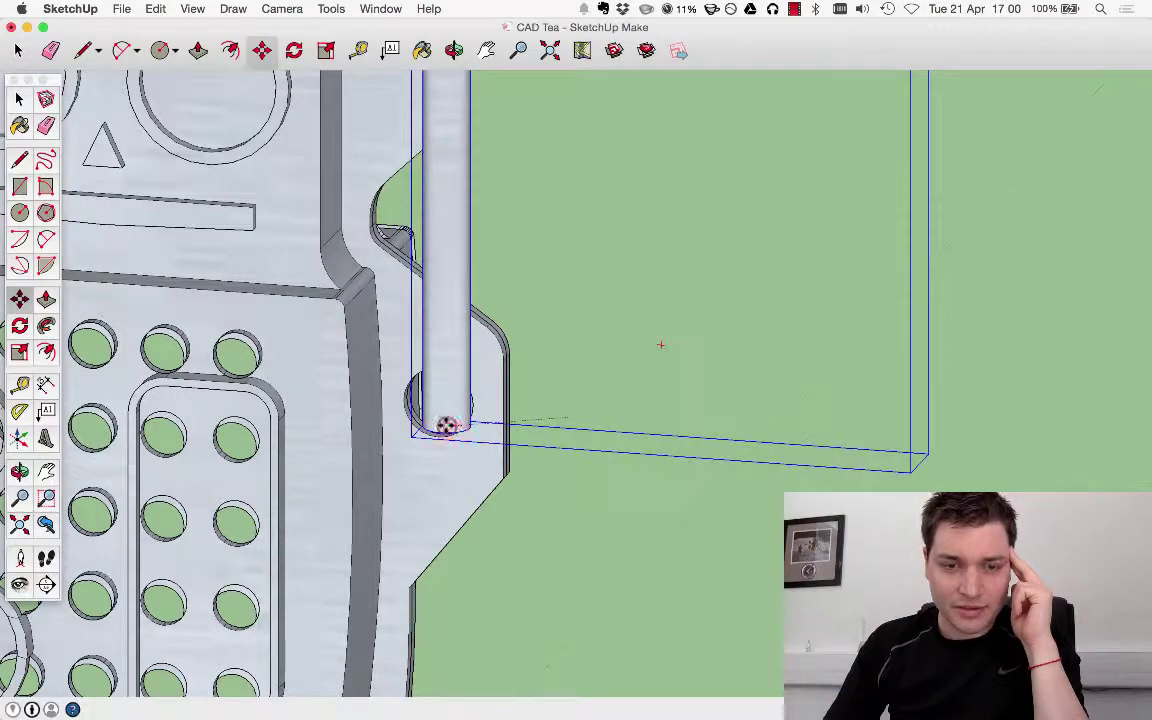
Move the arm group back in depth so its rod end sits against the rear side of the shoulder plate.
middle_click_drag(447, 426, 480, 401)
scroll(452, 393, "up", 3)
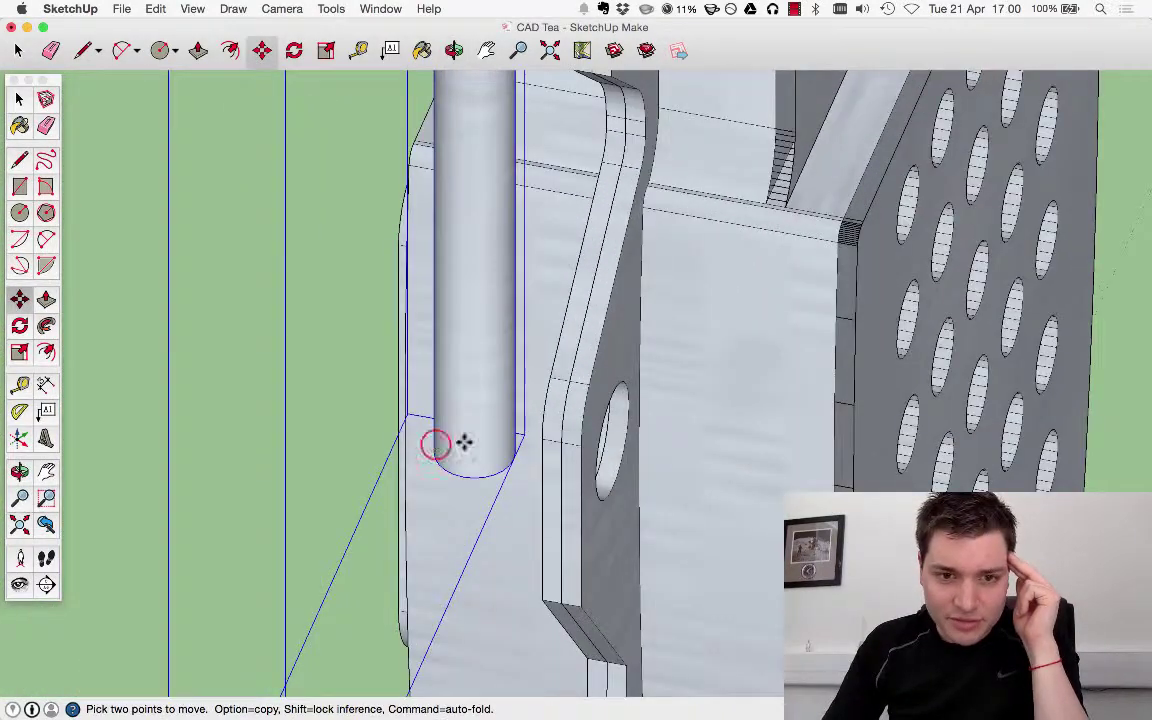
left_click(464, 441)
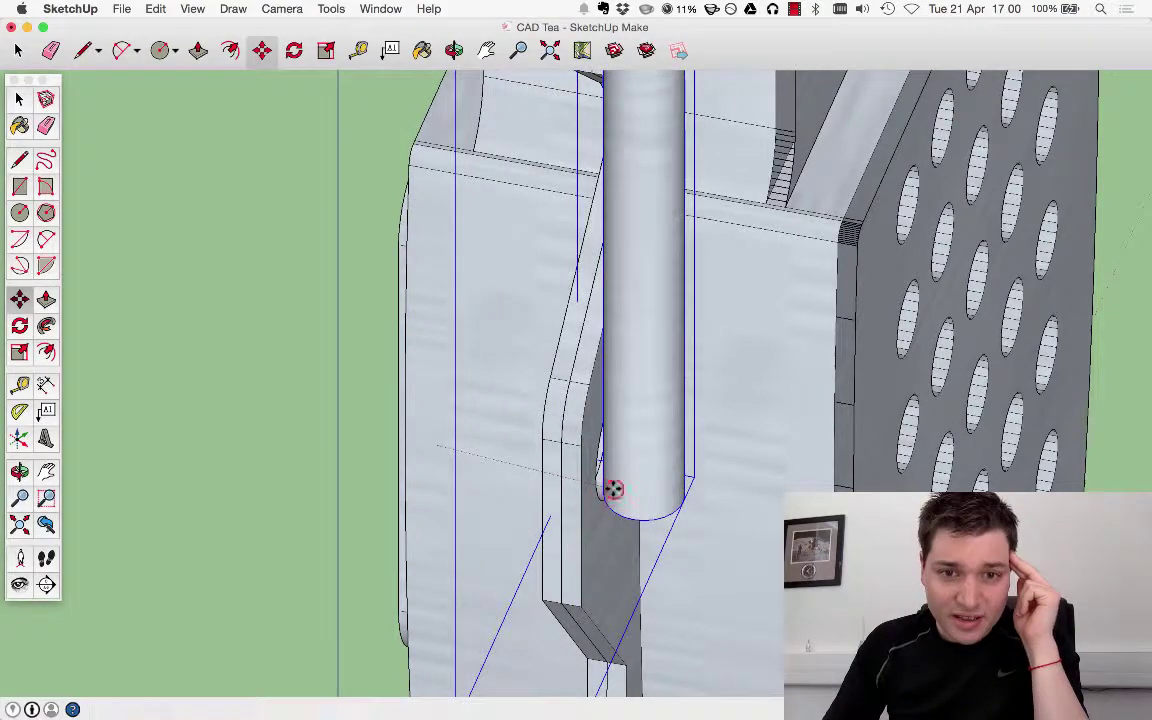
middle_click_drag(586, 391, 622, 491)
scroll(620, 491, "down", 5)
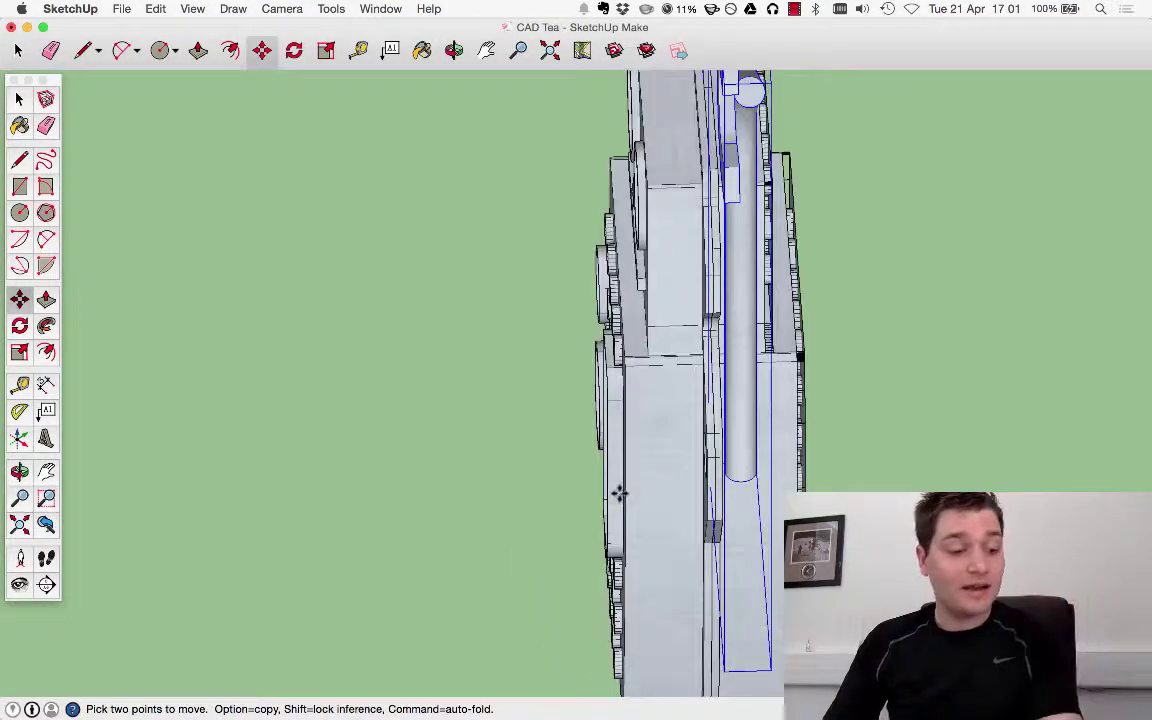
In the standard Front view, rotate the arm group about its lower end so it slants outward from the shoulder, then deselect it.
left_click(19, 97)
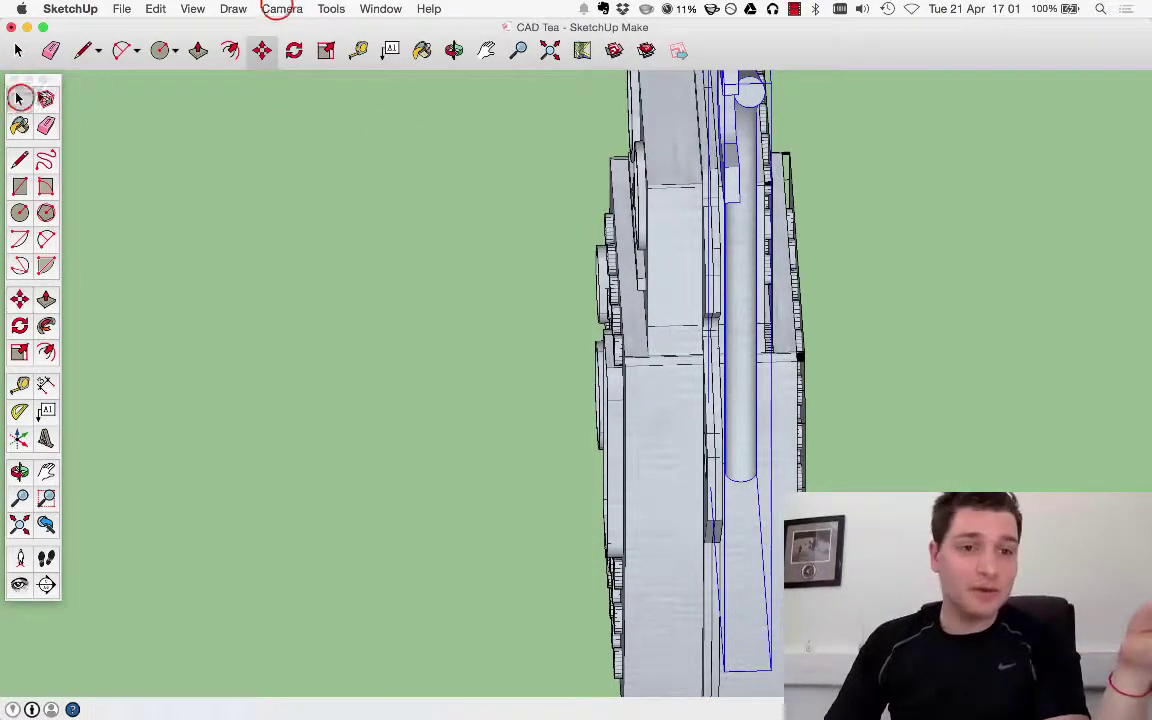
left_click(281, 8)
mouse_move(330, 58)
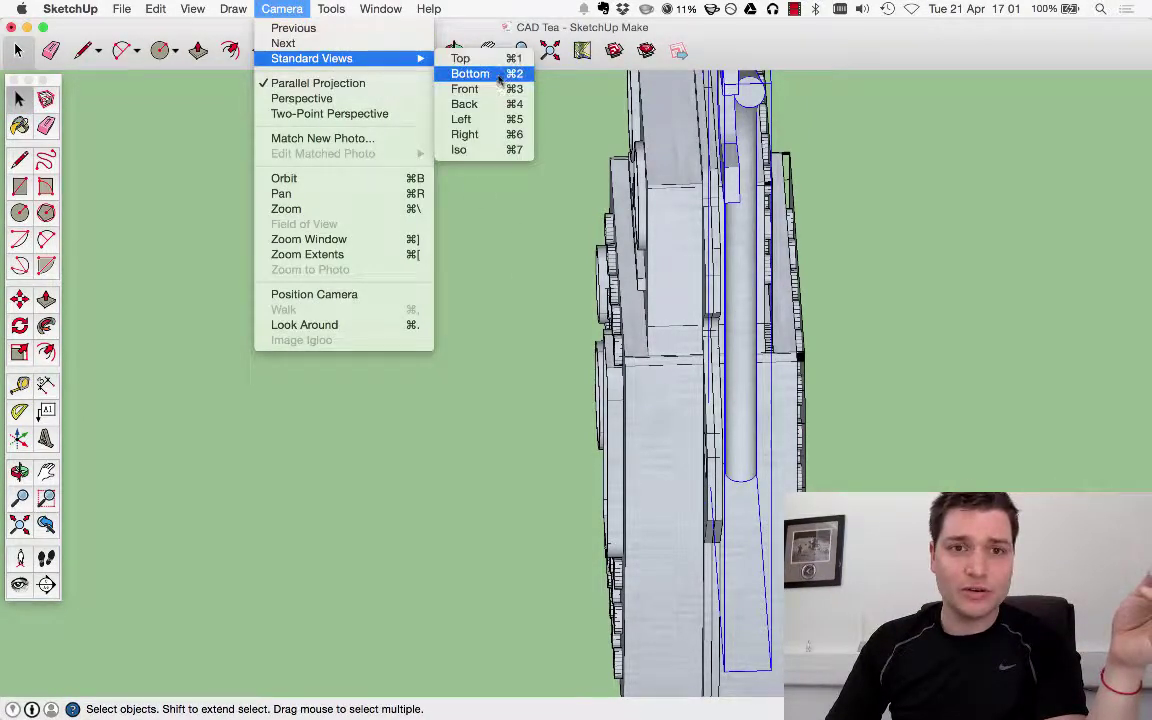
left_click(481, 93)
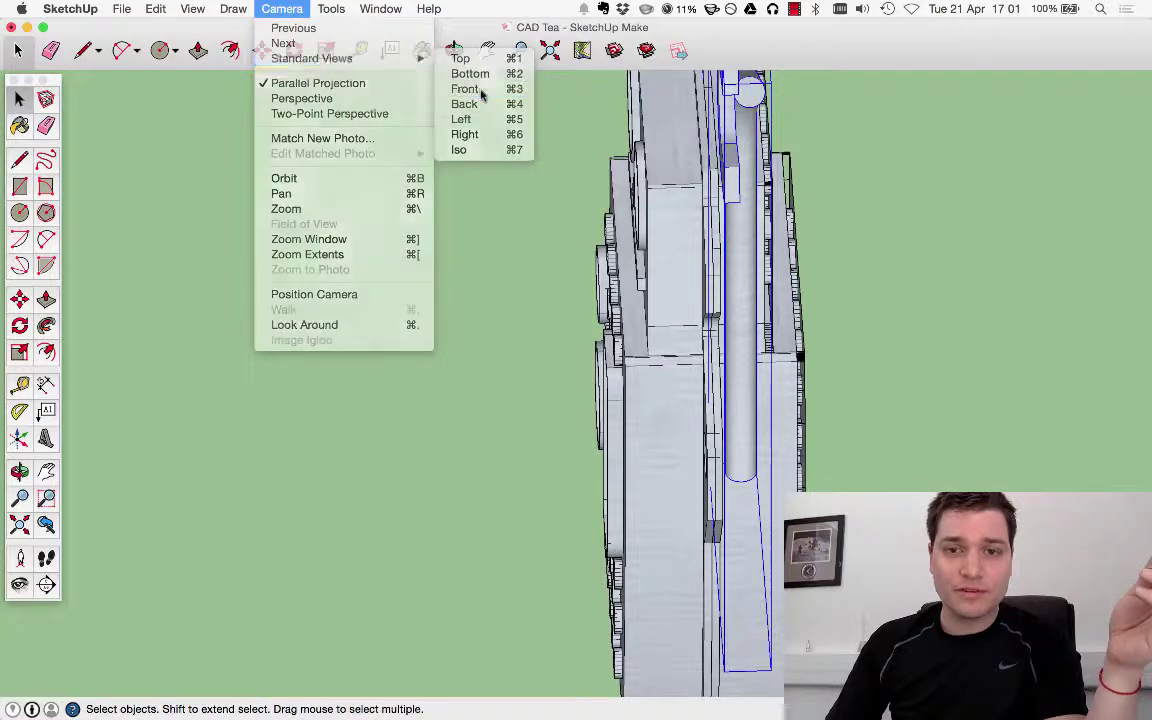
scroll(759, 522, "down", 5)
scroll(1018, 530, "up", 2)
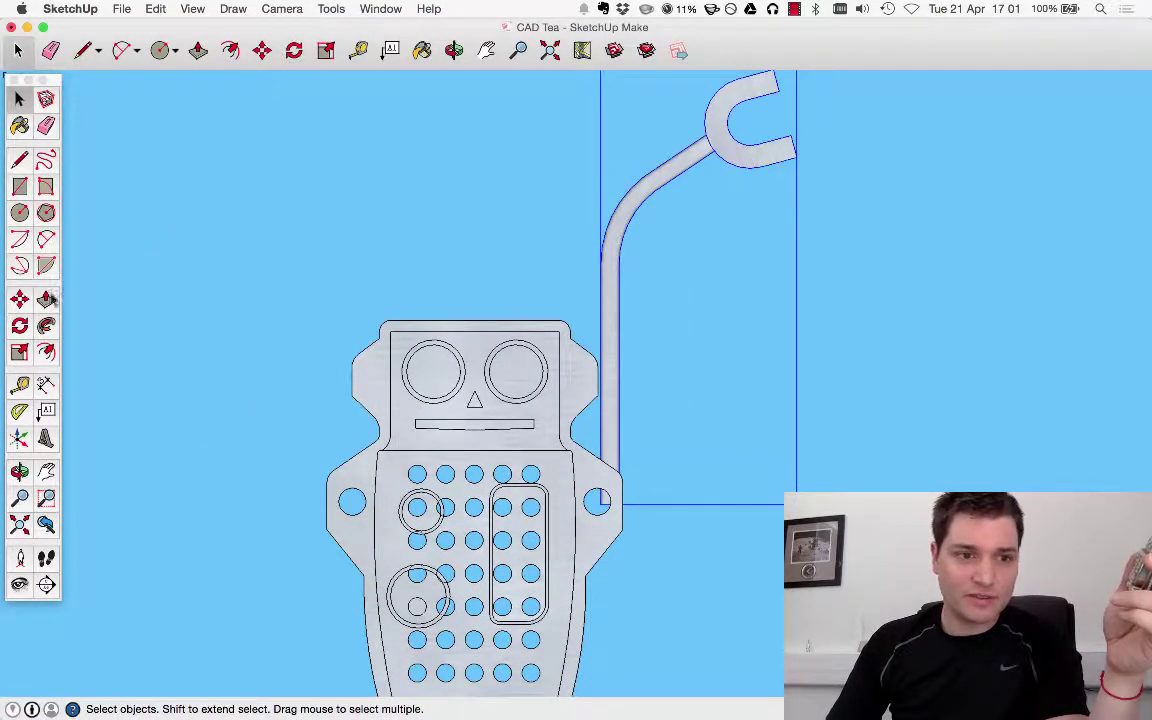
left_click(292, 52)
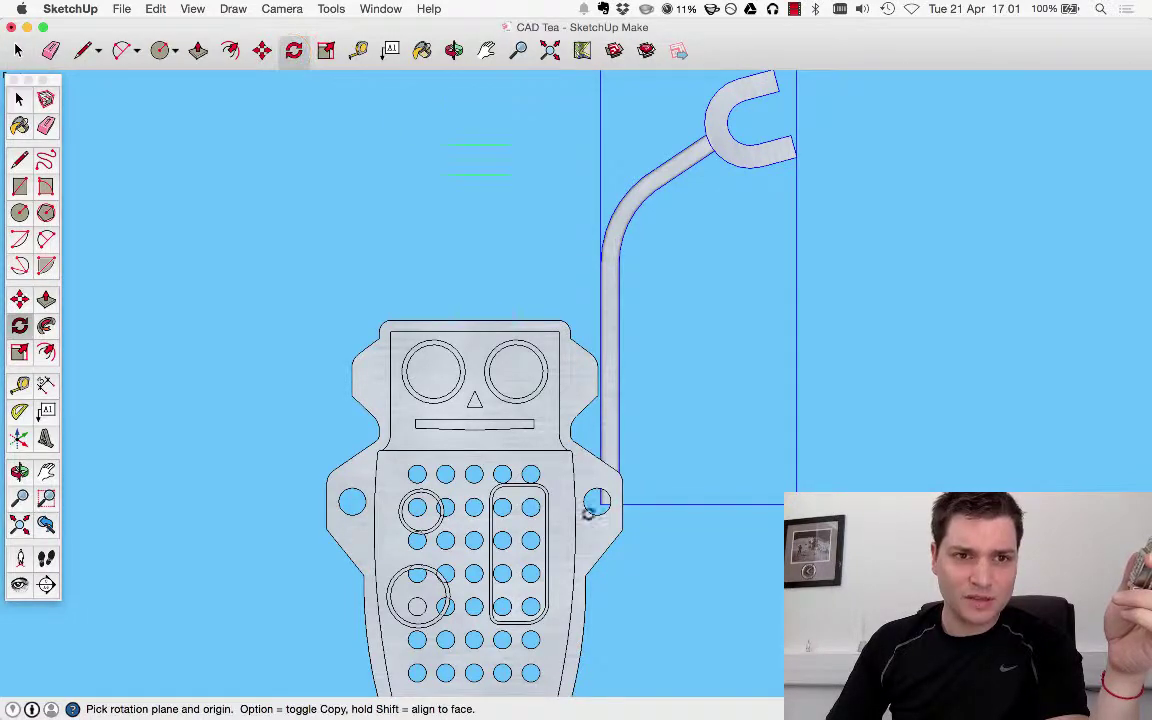
left_click(603, 499)
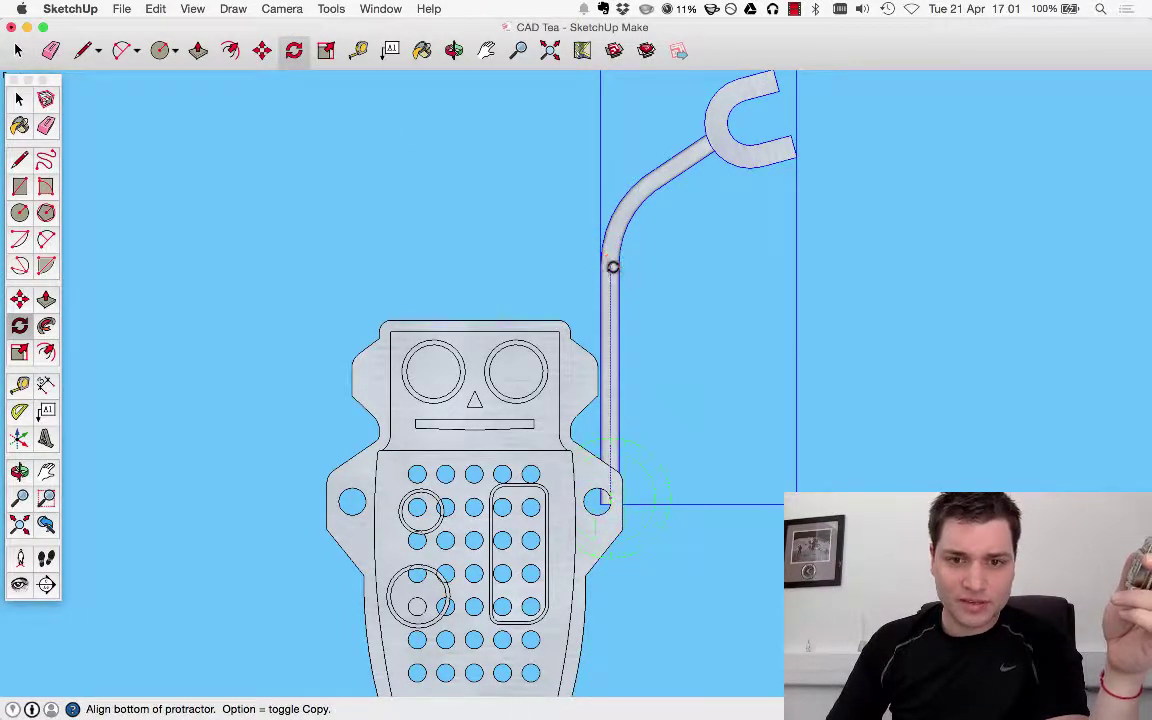
left_click(612, 266)
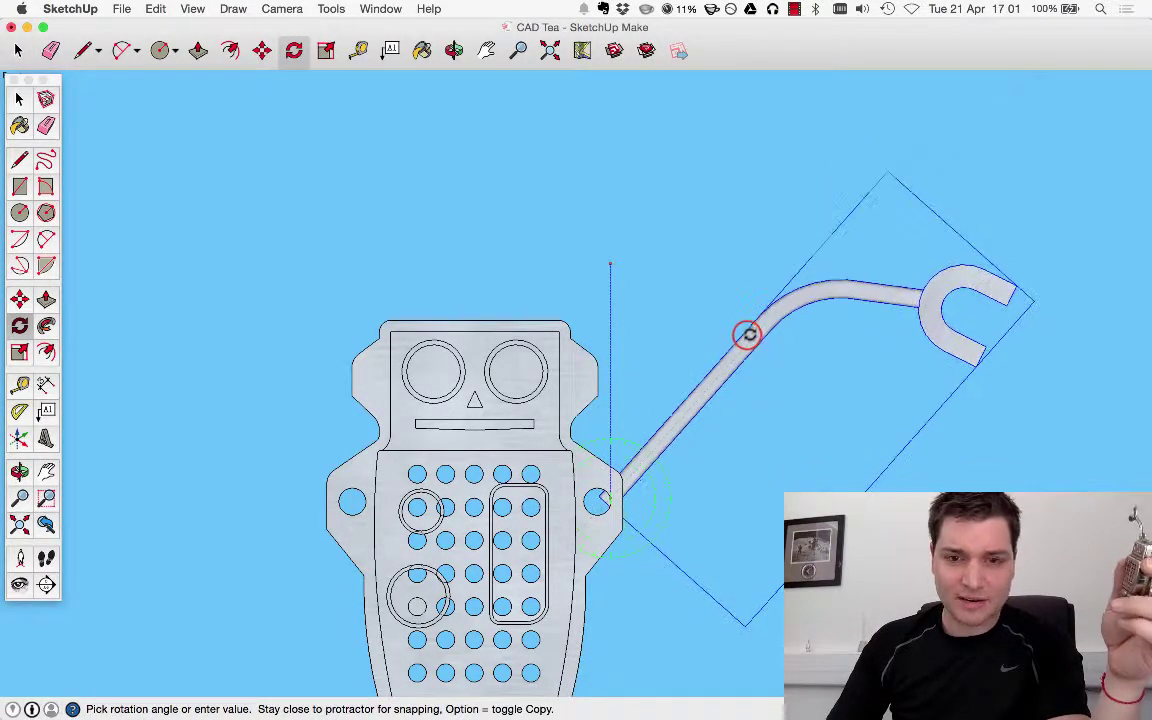
left_click(740, 328)
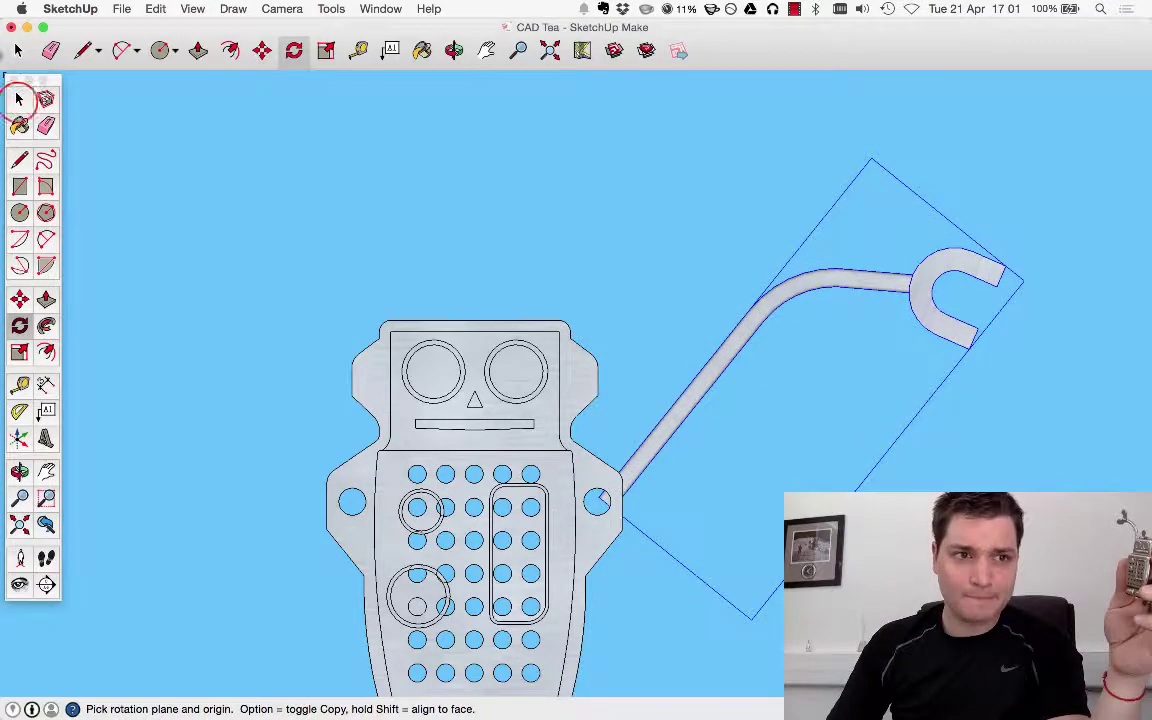
left_click(18, 100)
left_click(231, 189)
Copy the arm group and paste the duplicate beside the robot's head, on the side that has no arm.
scroll(348, 217, "down", 3)
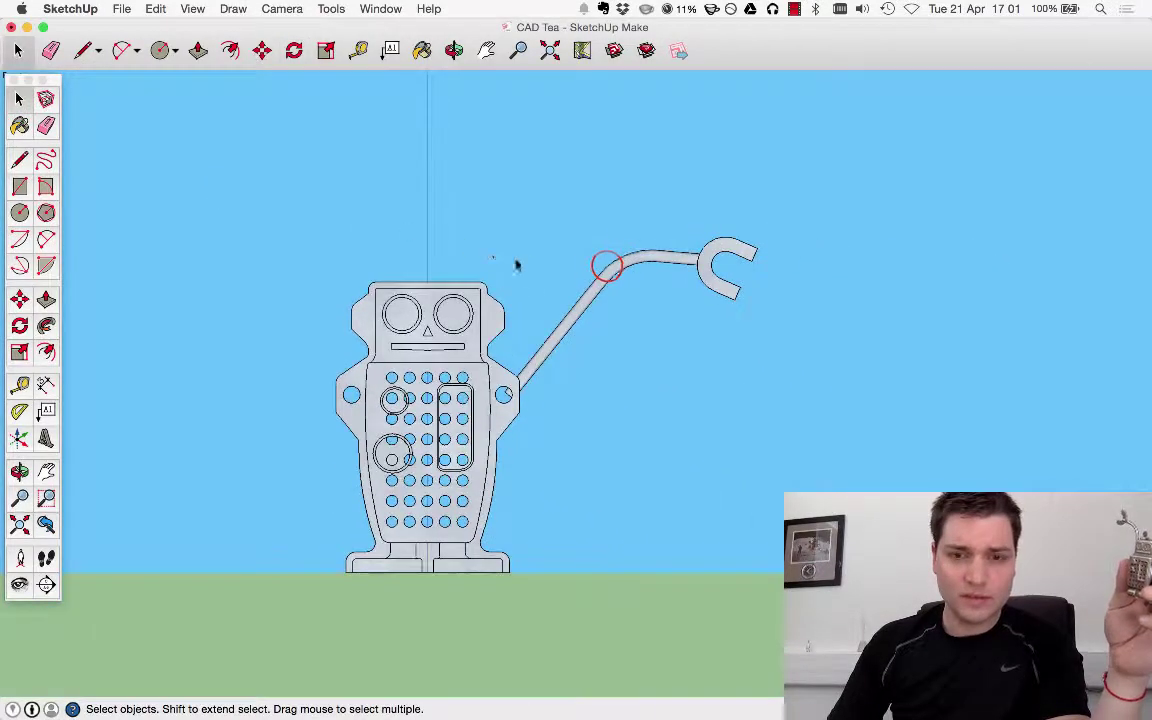
left_click(607, 270)
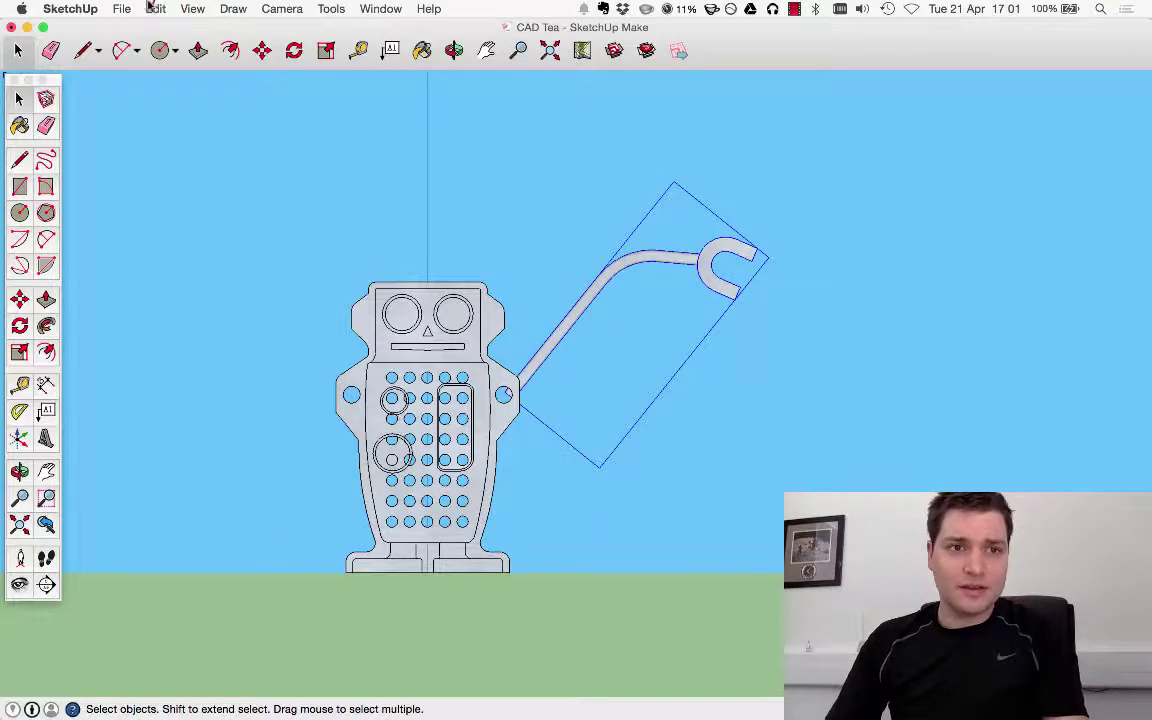
left_click(152, 8)
left_click(190, 83)
left_click(155, 8)
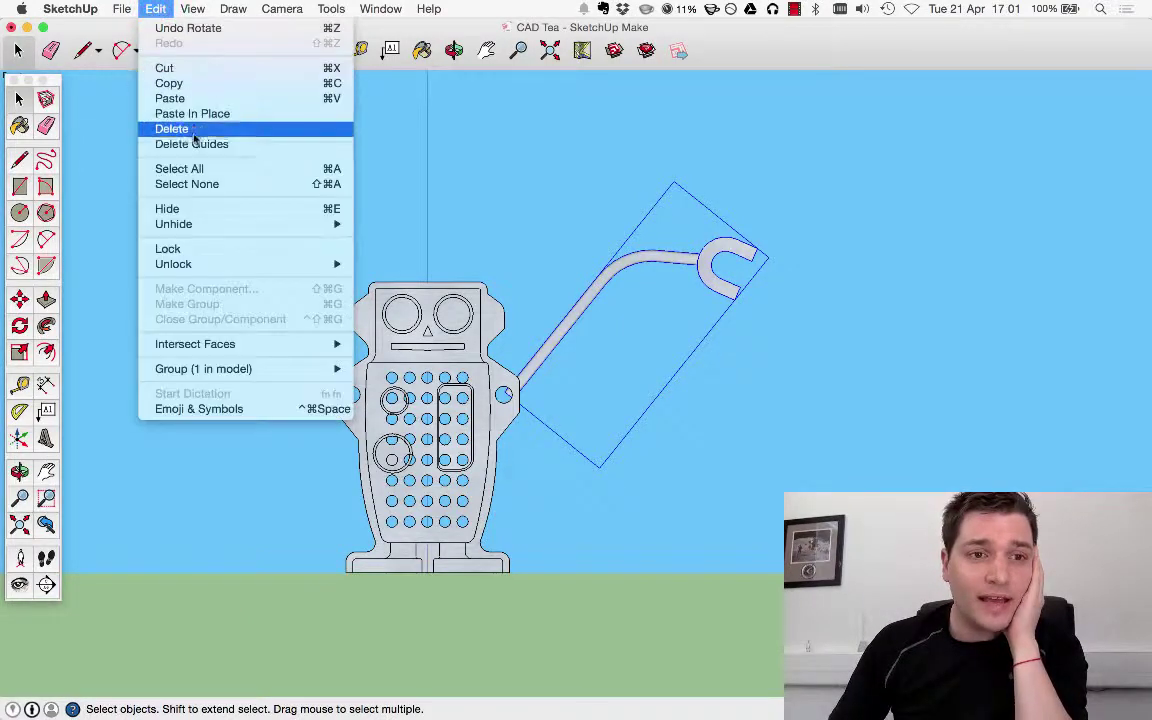
left_click(188, 102)
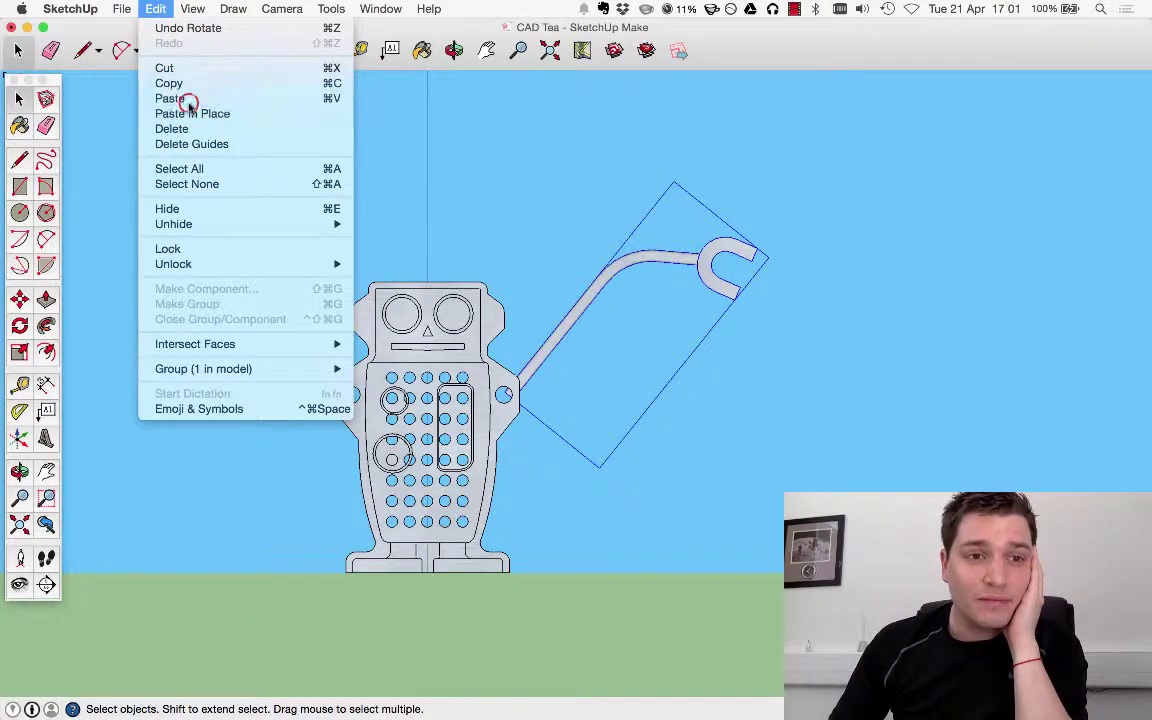
left_click(237, 298)
Flip the pasted arm along the group's red axis.
right_click(245, 295)
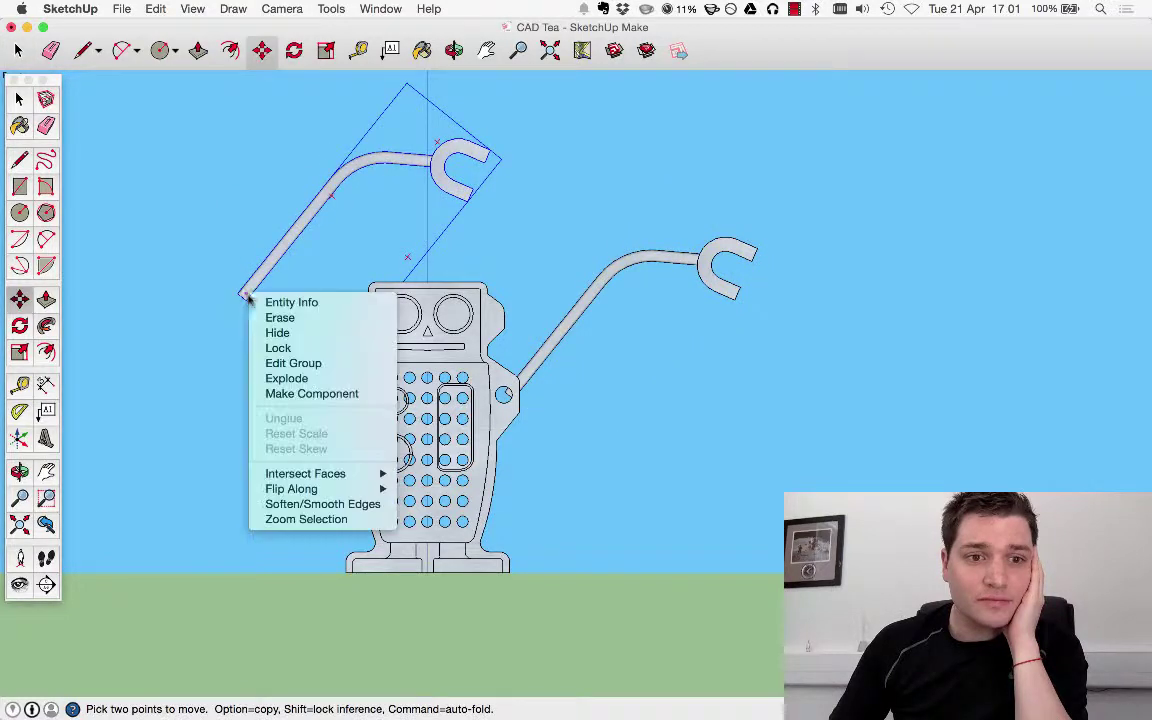
mouse_move(337, 490)
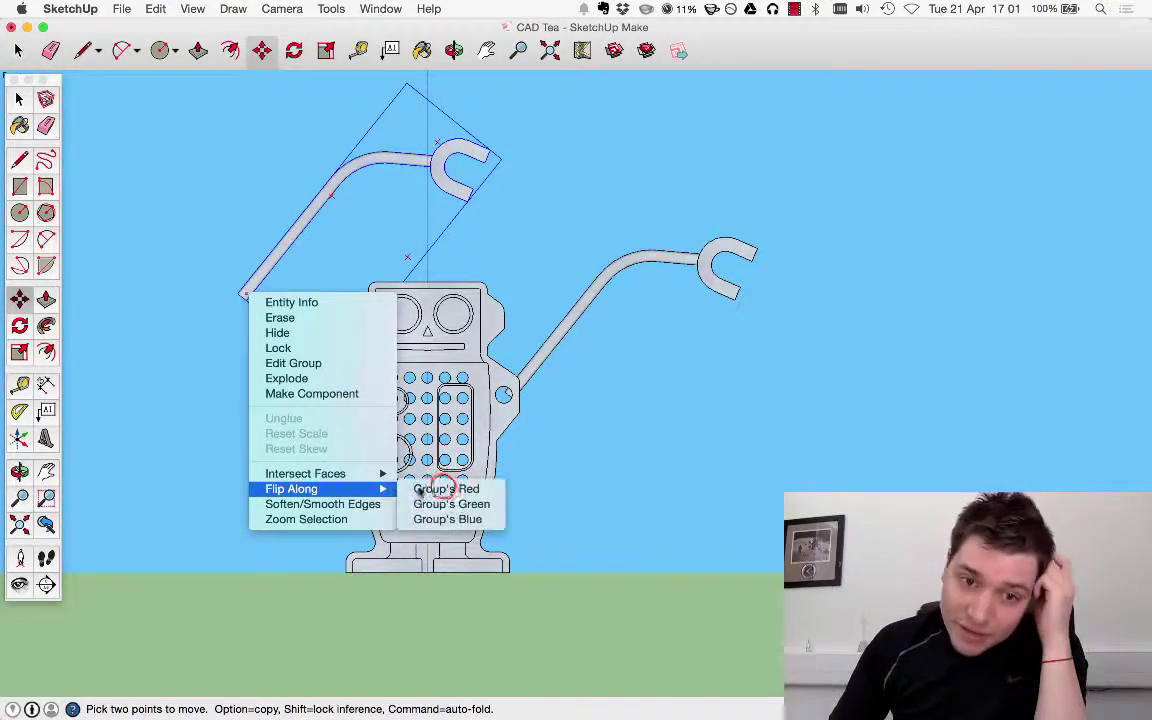
left_click(440, 486)
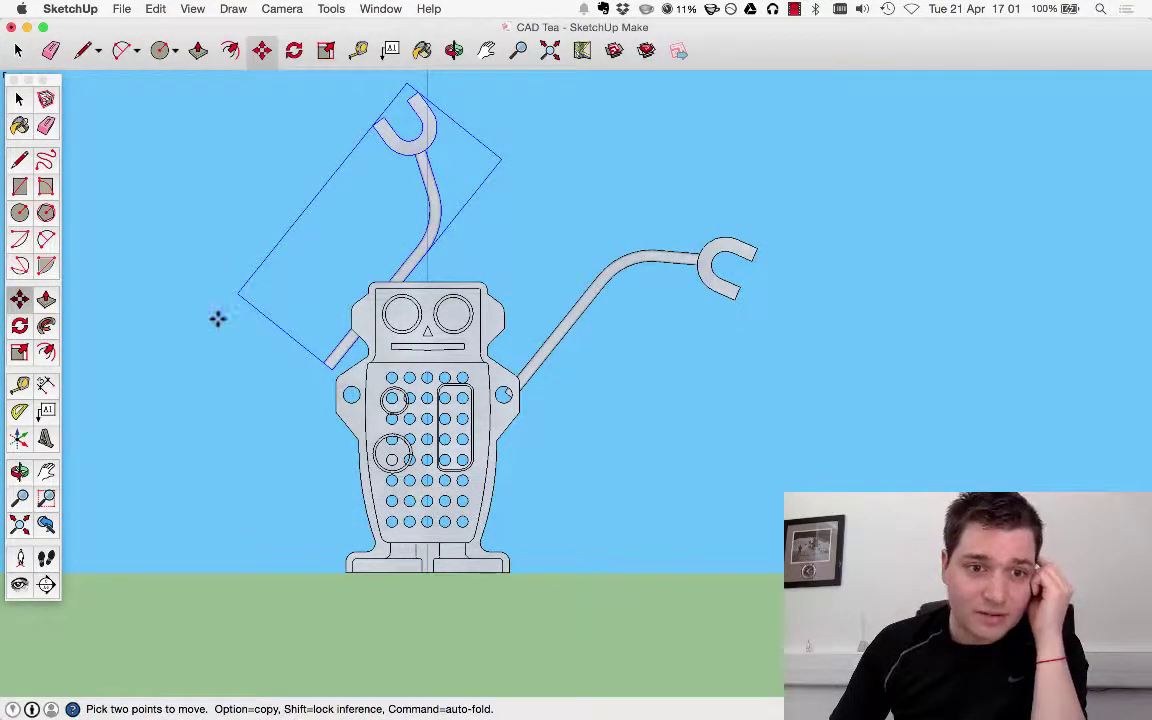
Rotate the flipped arm group about its claw tip so the rod slopes down toward the armless shoulder, mirroring the other arm's slant.
left_click(21, 325)
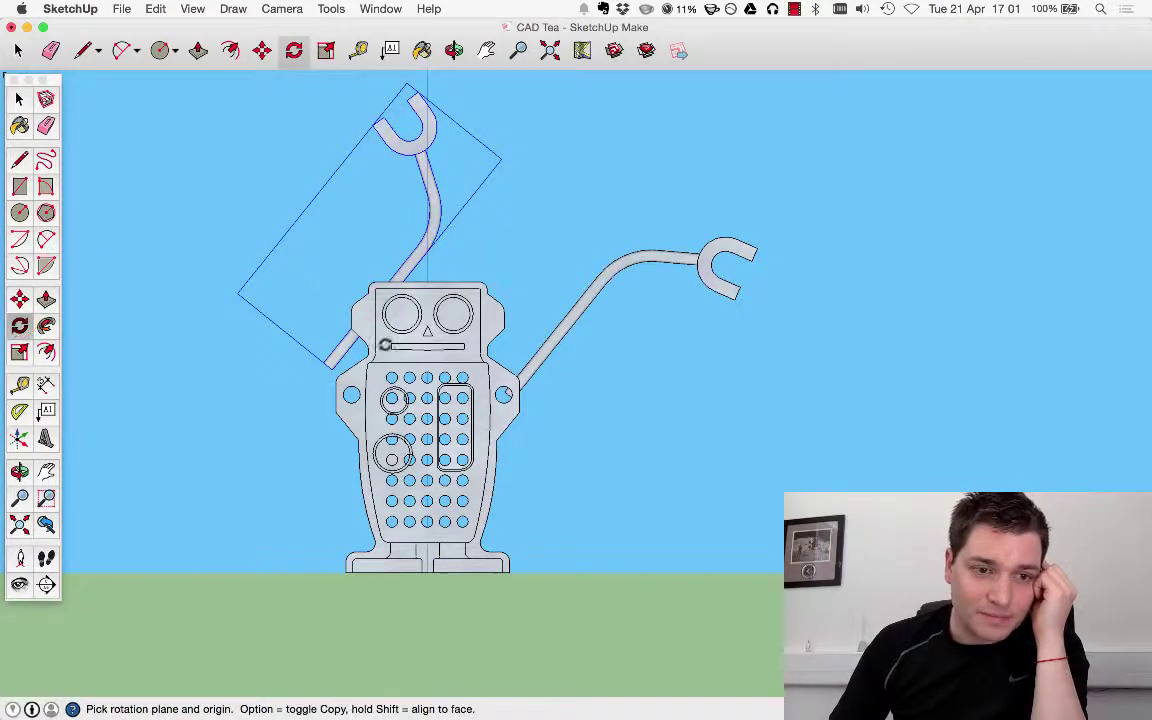
scroll(321, 362, "up", 3)
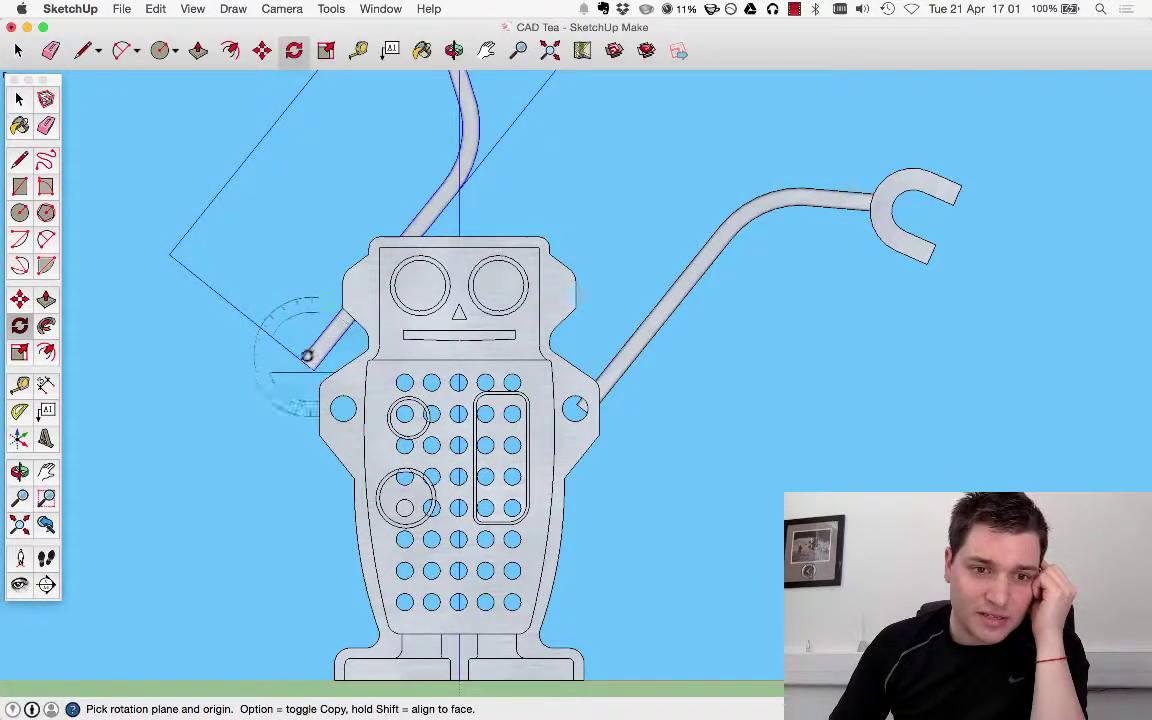
scroll(450, 316, "down", 3)
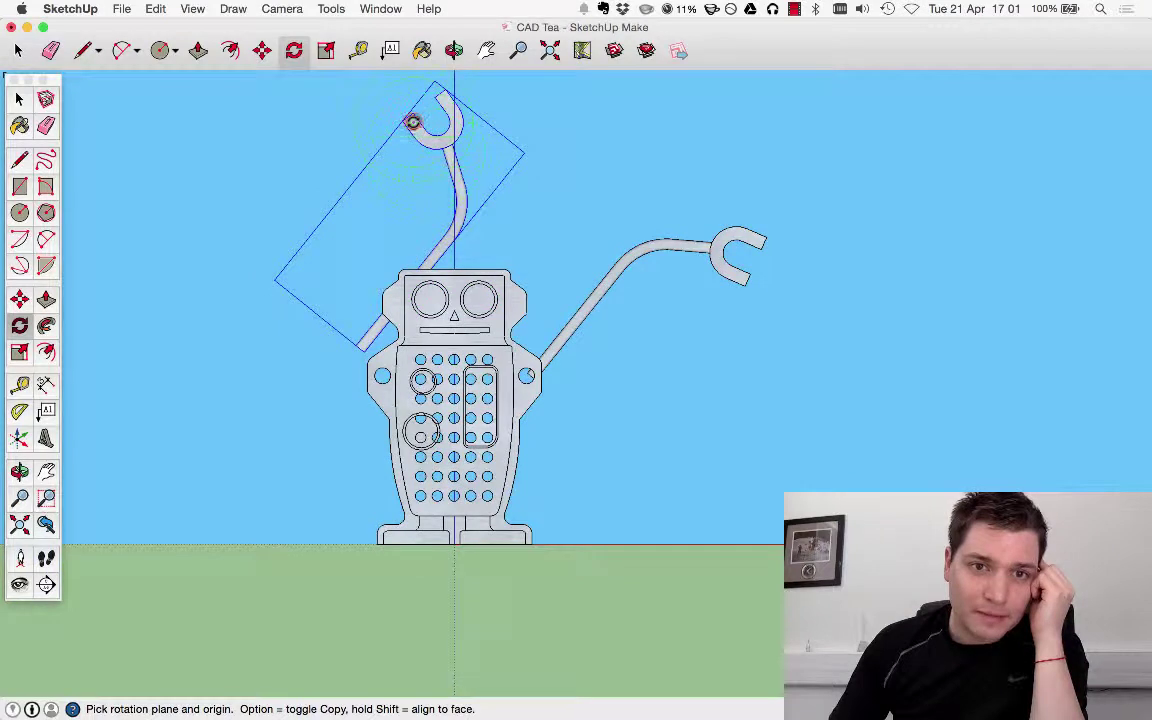
left_click_drag(412, 122, 440, 130)
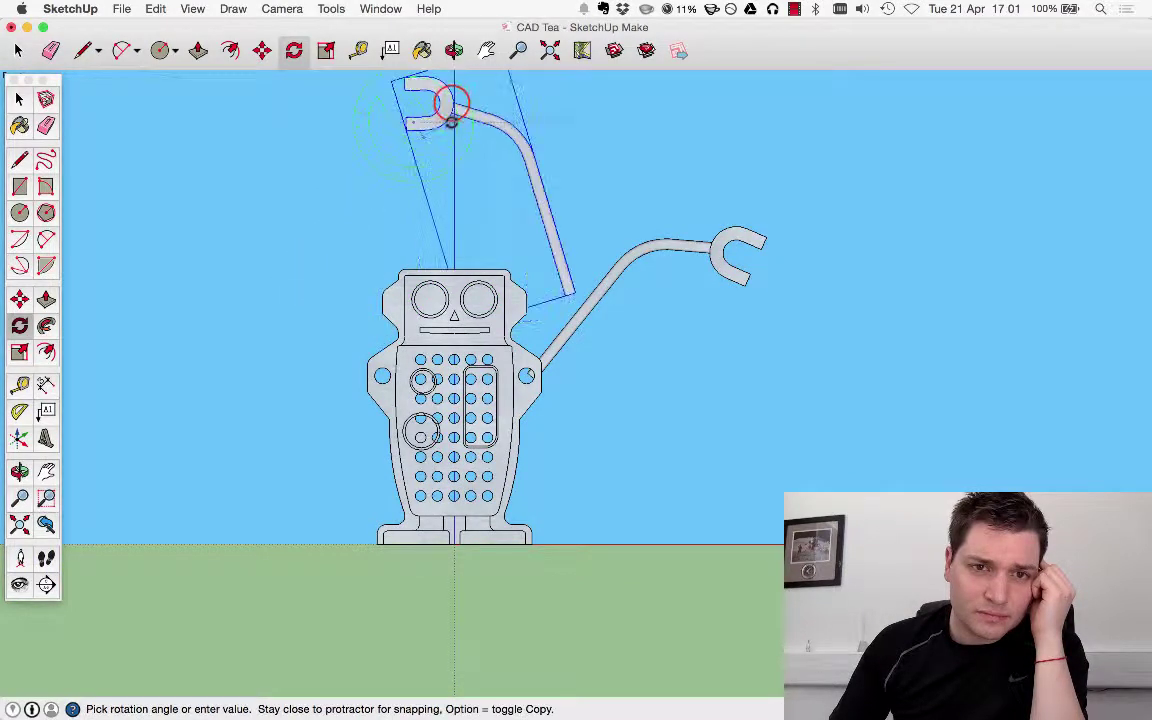
left_click(575, 161)
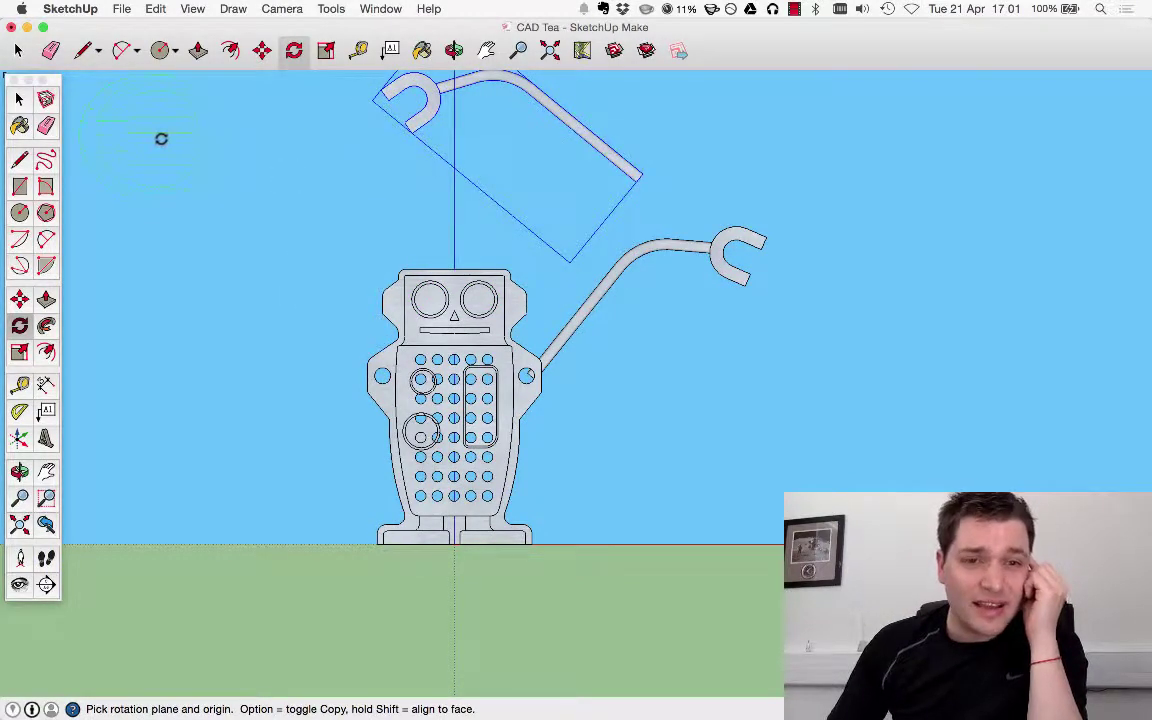
Move the rotated arm by its rod end onto the hole of the armless shoulder, then deselect it.
key("m")
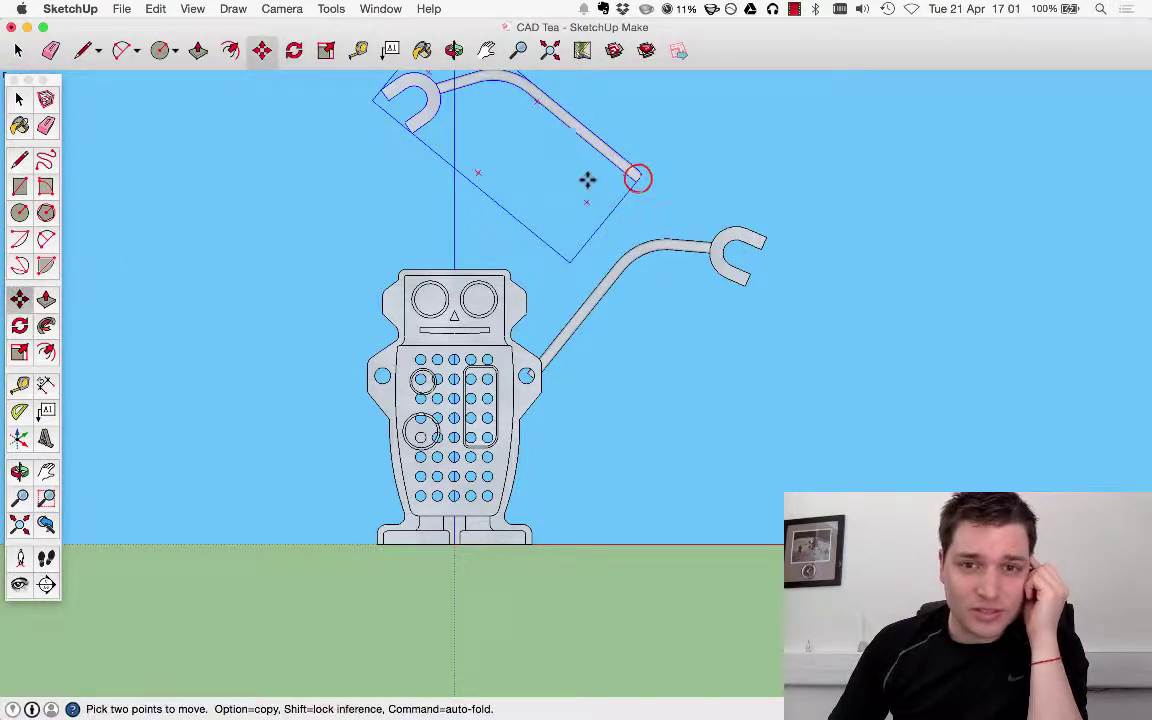
left_click(637, 178)
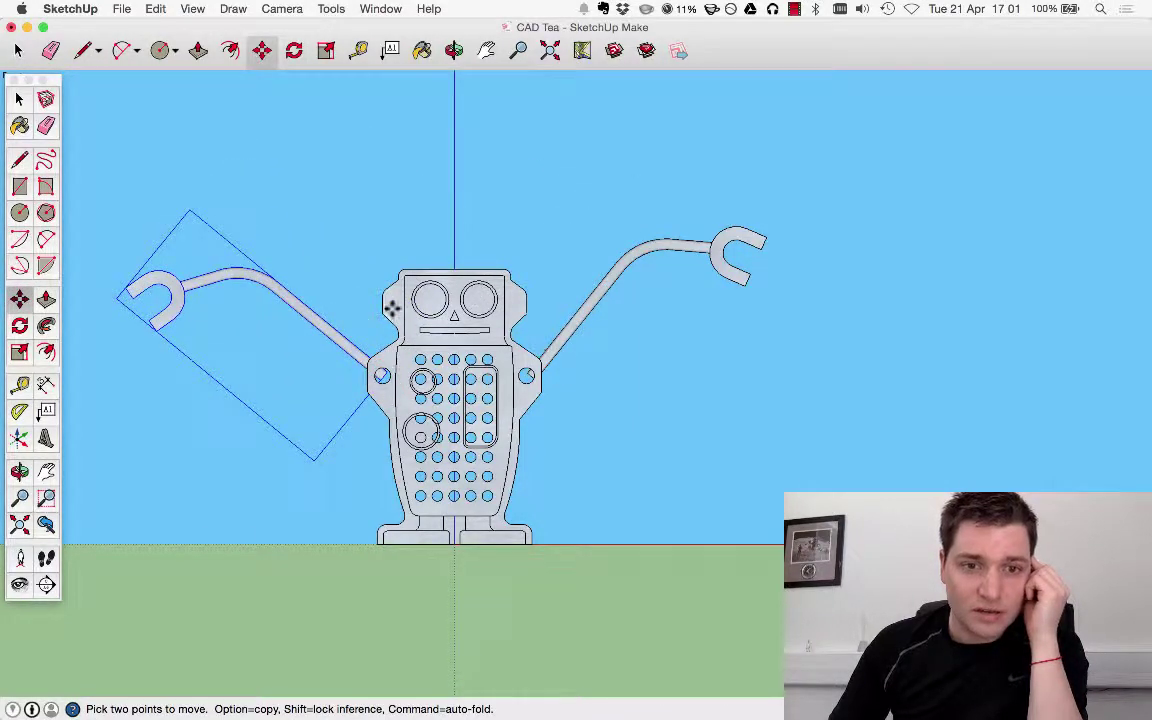
middle_click_drag(392, 308, 488, 368)
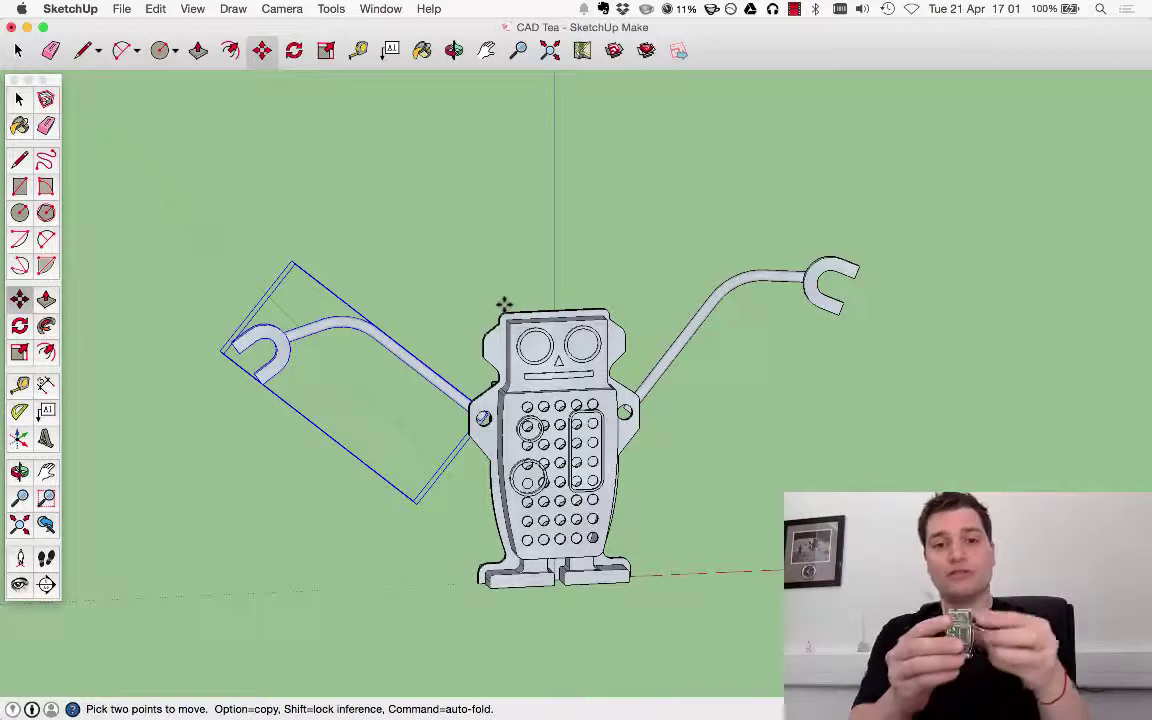
key("space")
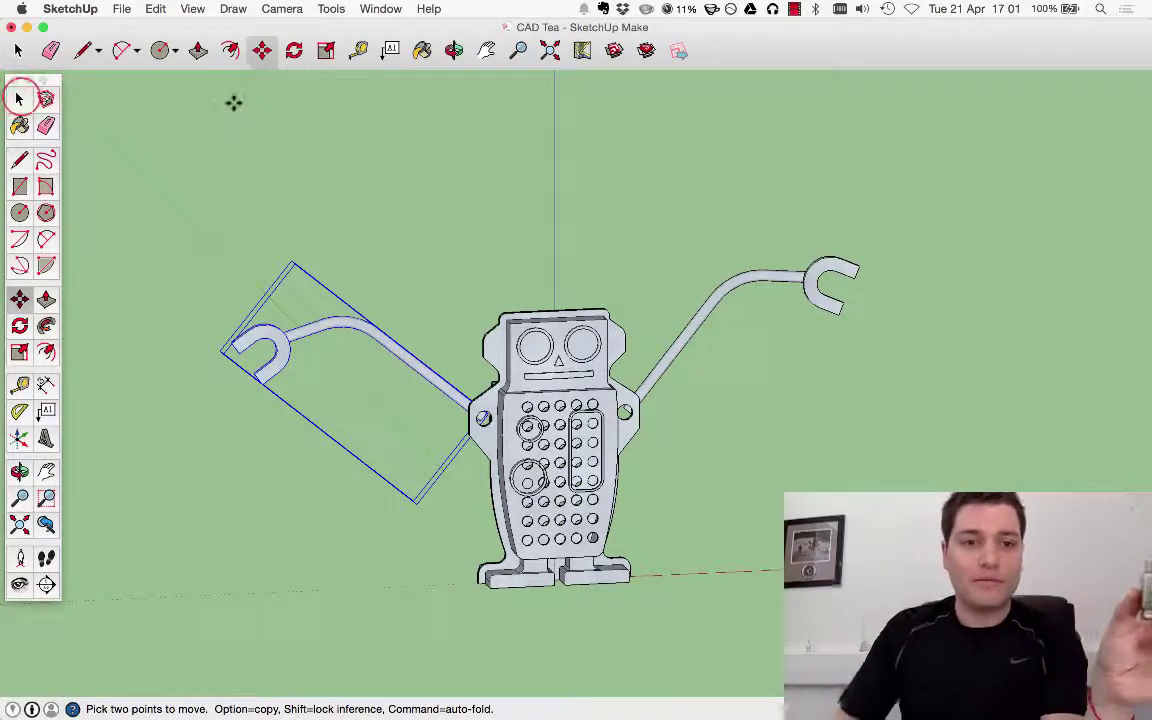
left_click(285, 167)
Switch the camera to Perspective, show the whole robot at a three-quarter angle, and save the model.
left_click(282, 8)
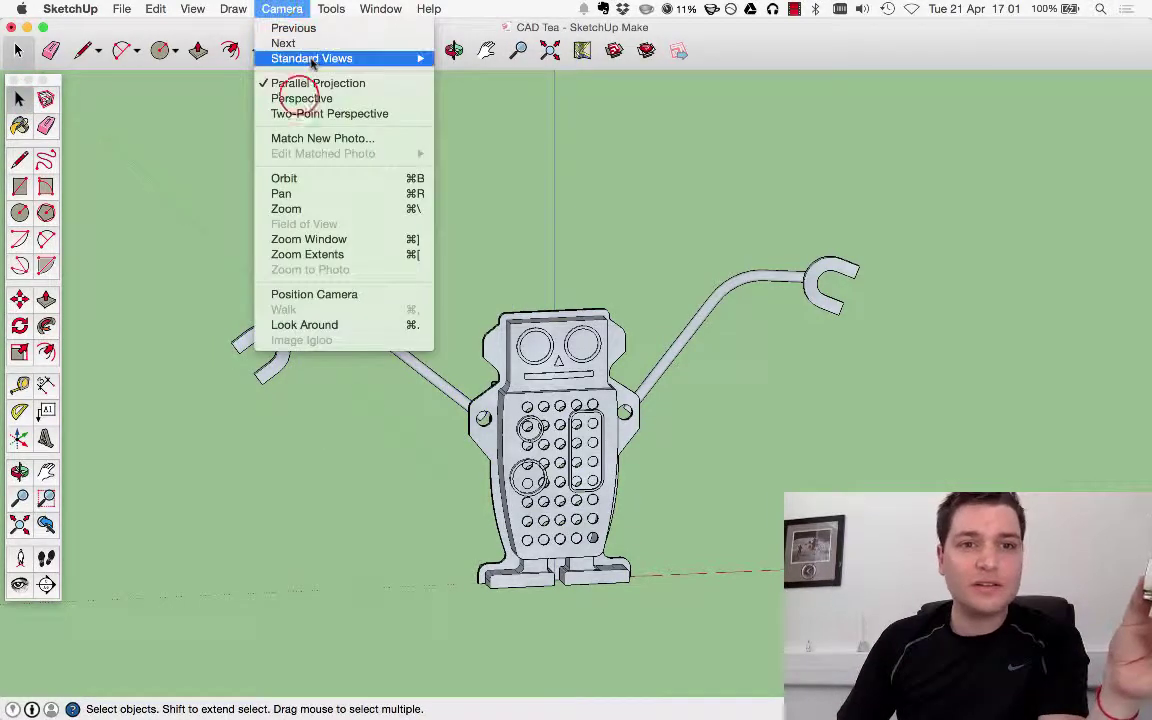
left_click(300, 98)
middle_click_drag(496, 188, 606, 428)
scroll(606, 428, "up", 4)
scroll(450, 329, "up", 3)
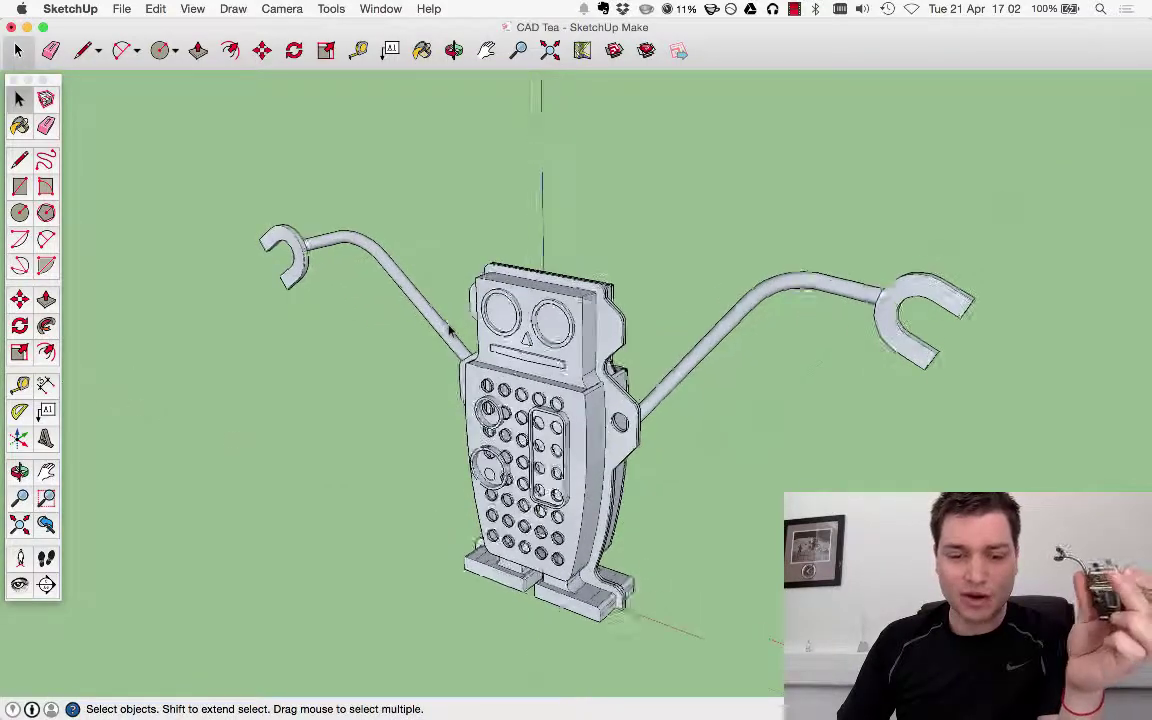
left_click(124, 8)
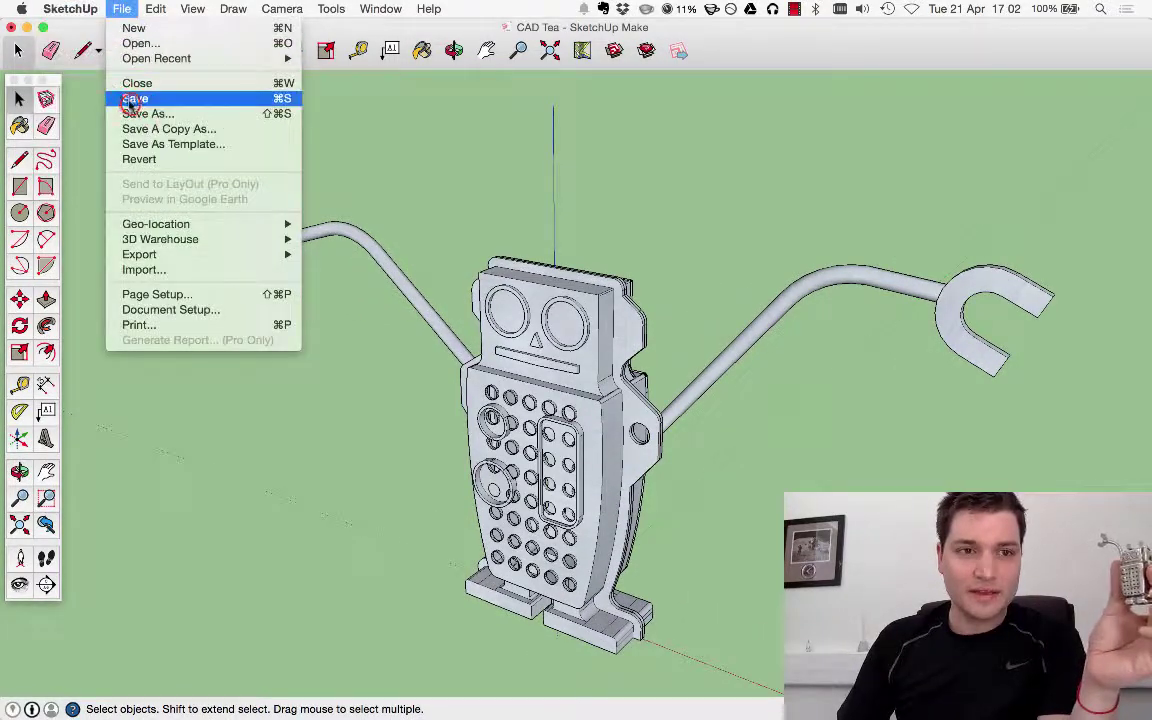
left_click(134, 95)
Apply the Charcoal Loose style from the Sketchy Edges collection to the model and close the style settings.
left_click(381, 8)
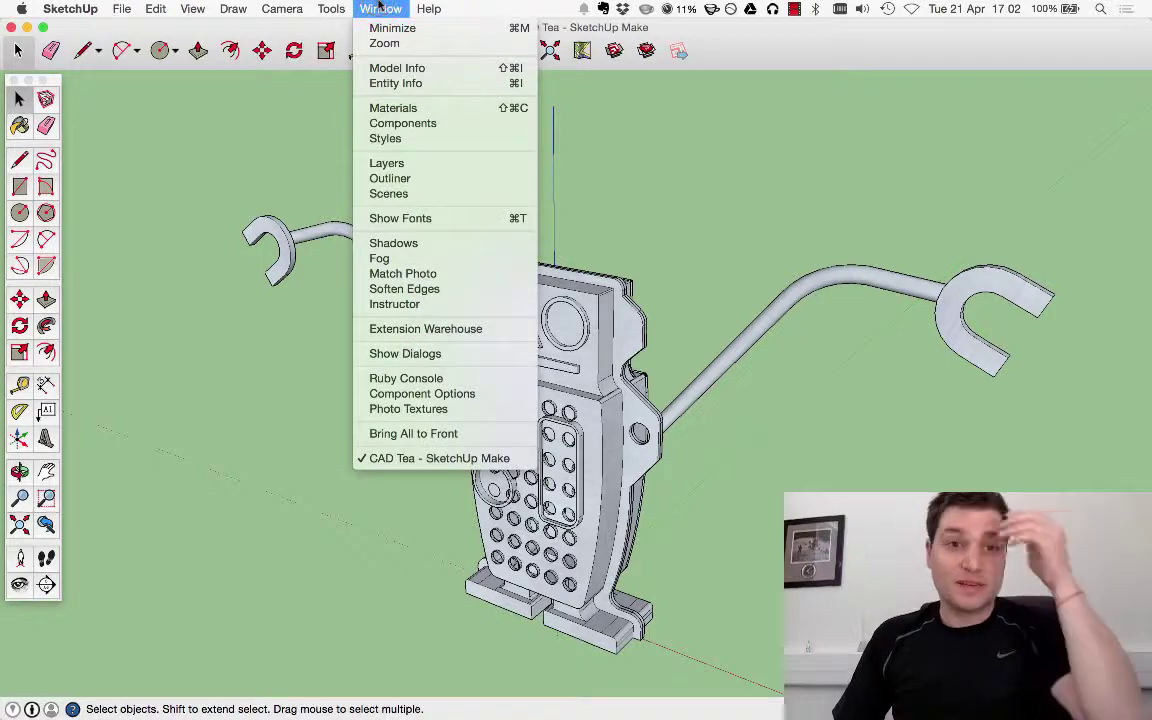
left_click(420, 139)
left_click(141, 136)
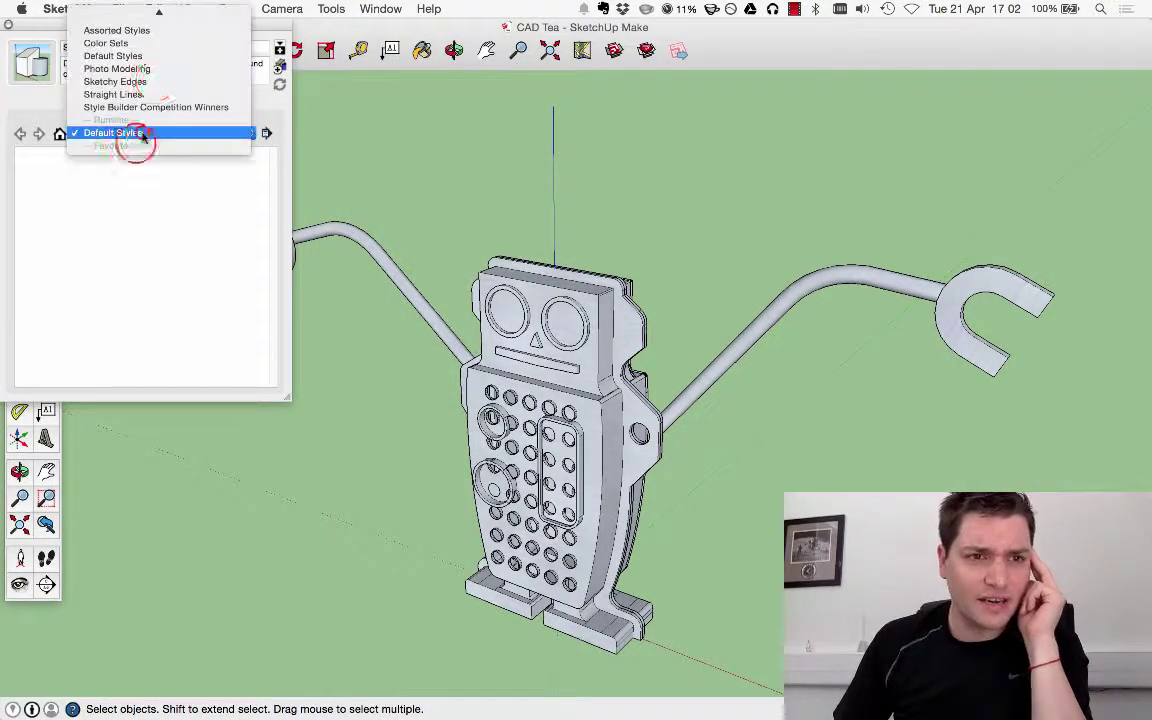
left_click(150, 81)
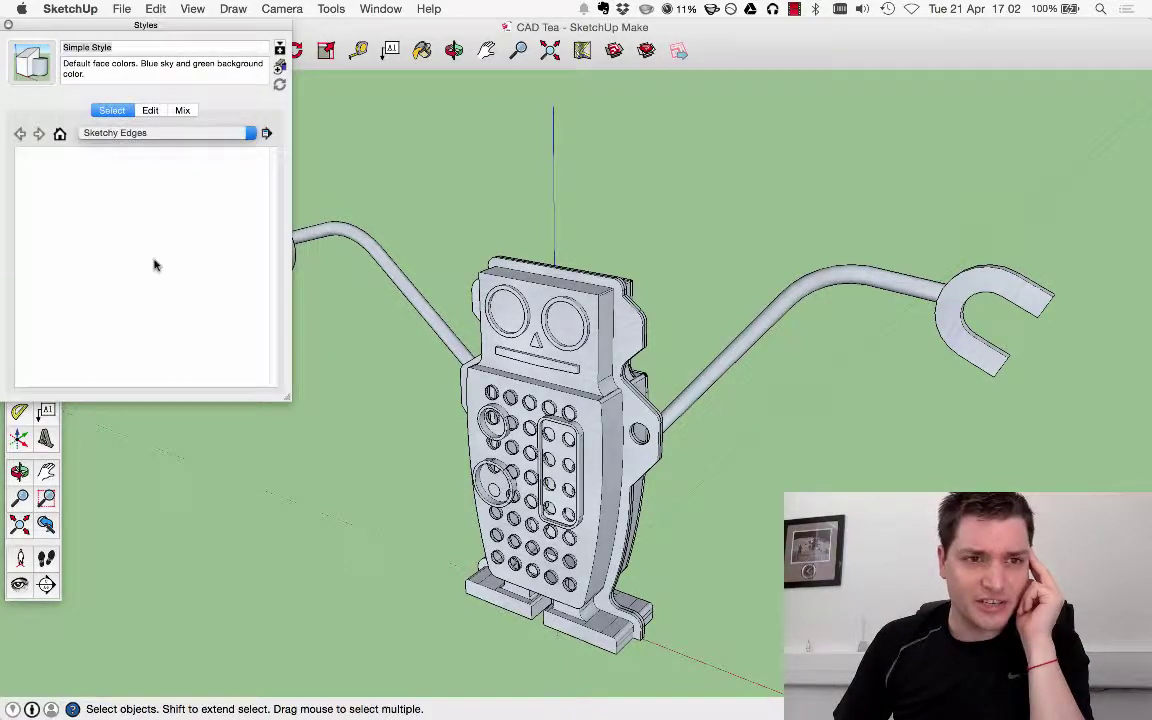
left_click(141, 161)
left_click(216, 180)
left_click(203, 236)
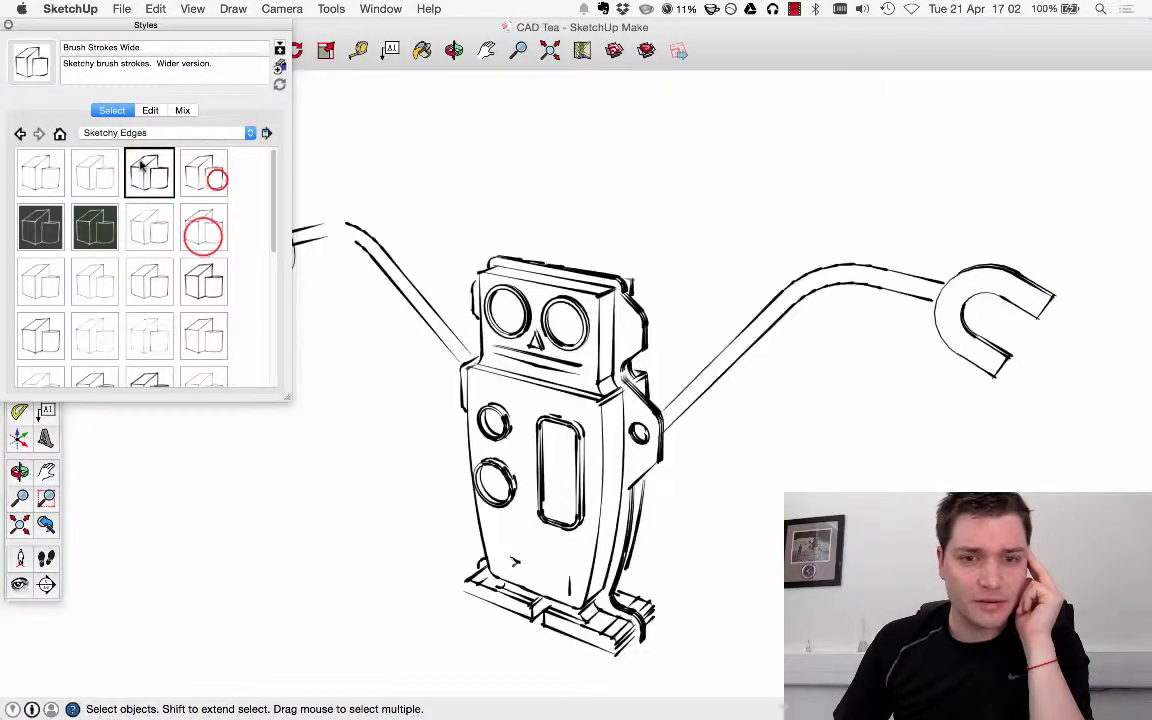
left_click(165, 227)
left_click(166, 230)
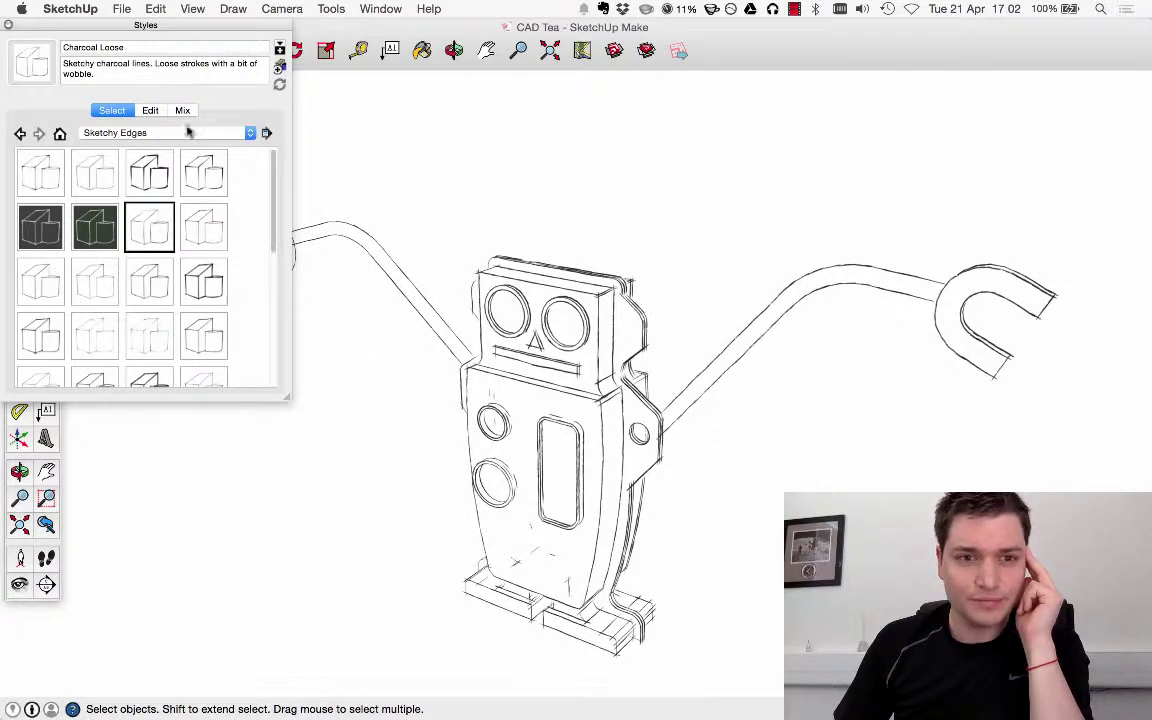
left_click(9, 27)
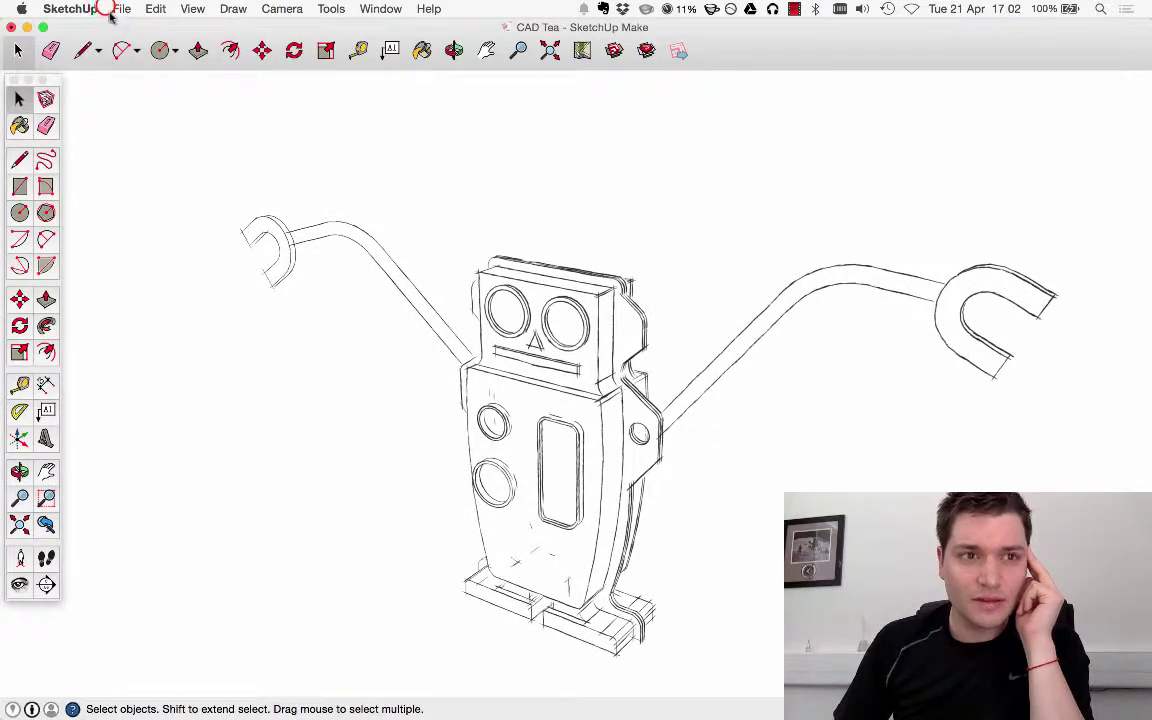
Export the sketch-style view as a 2D PNG image named CAD Tea to the Desktop.
left_click(115, 10)
mouse_move(230, 254)
left_click(350, 269)
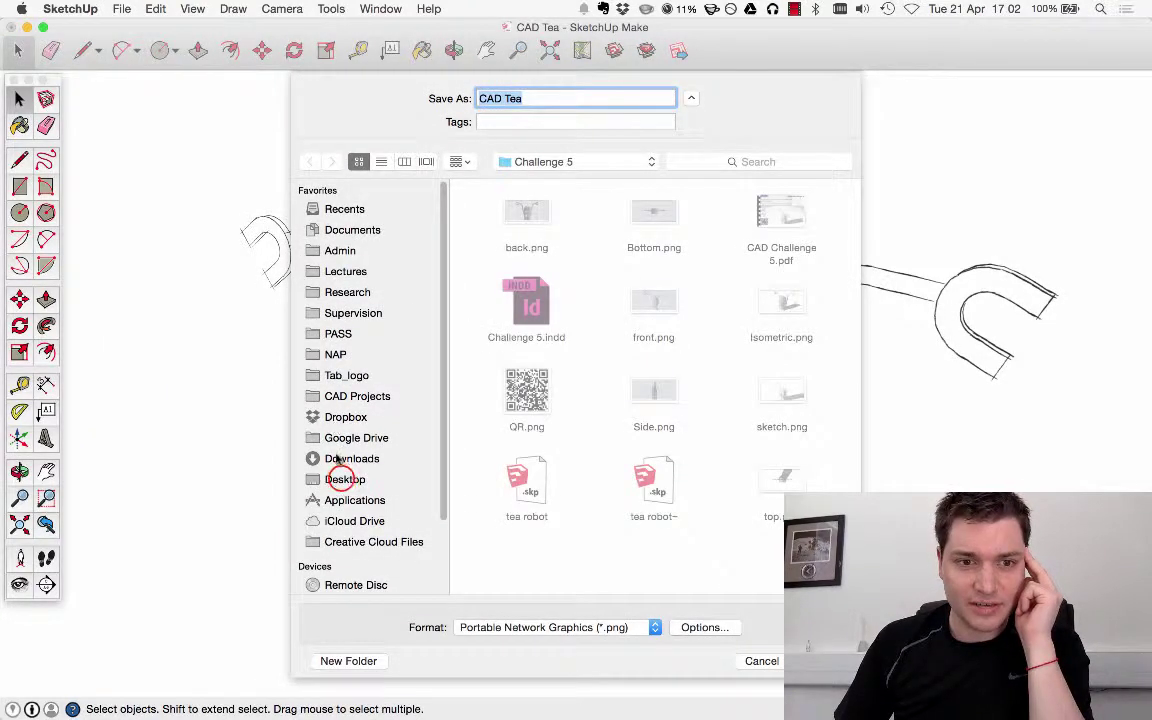
left_click(366, 483)
key("Return")
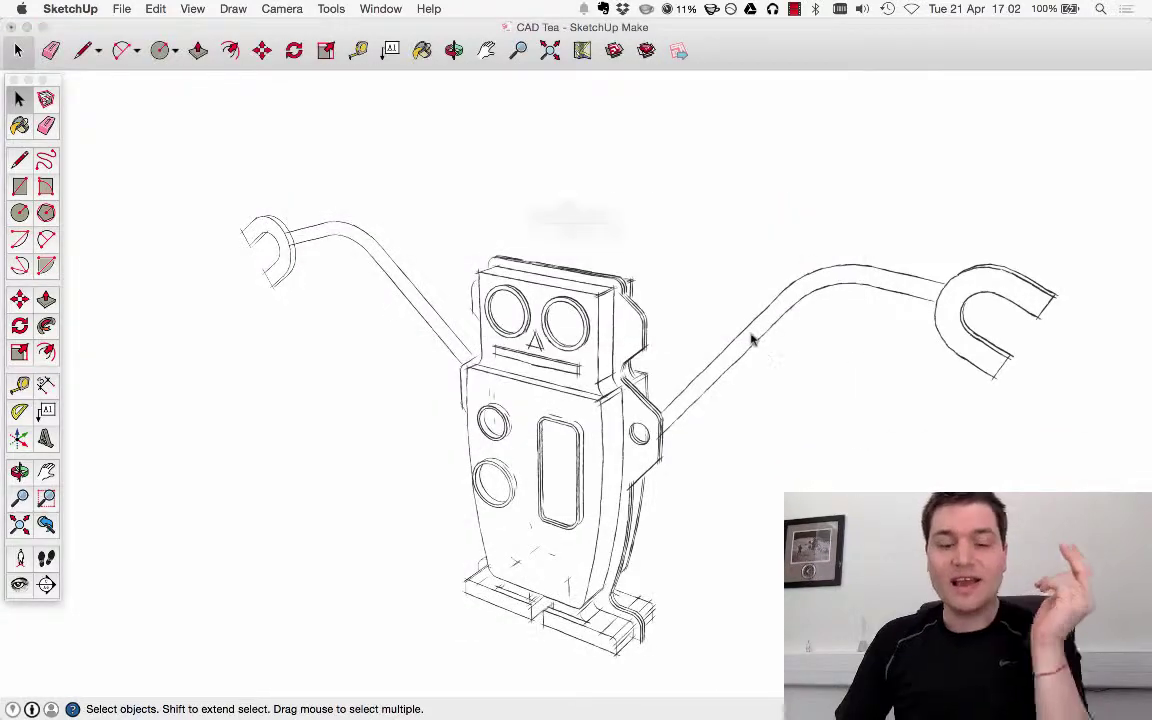